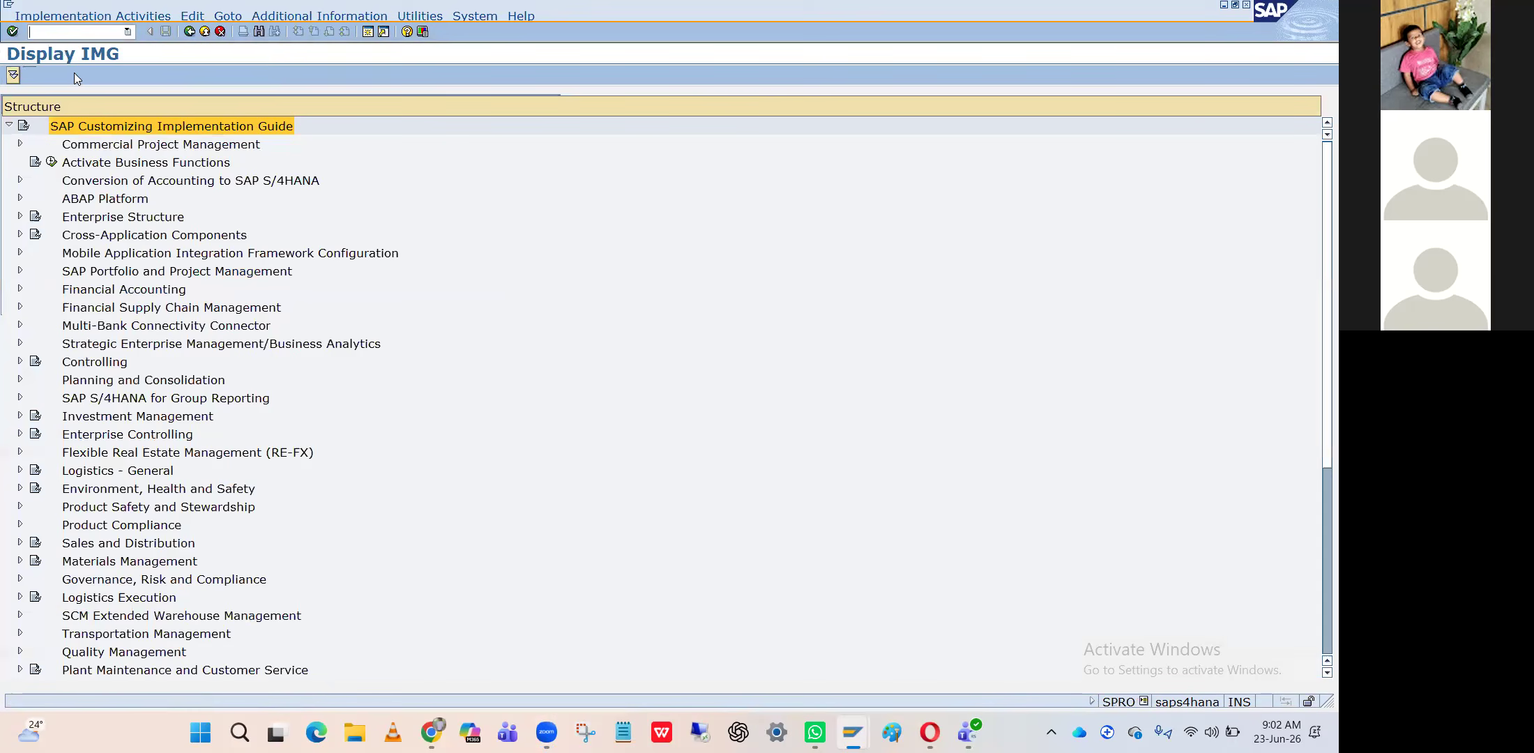
# Expand Financial Accounting and its Accounts Receivable and Accounts Payable node in the implementation guide
pyautogui.click(117, 198)
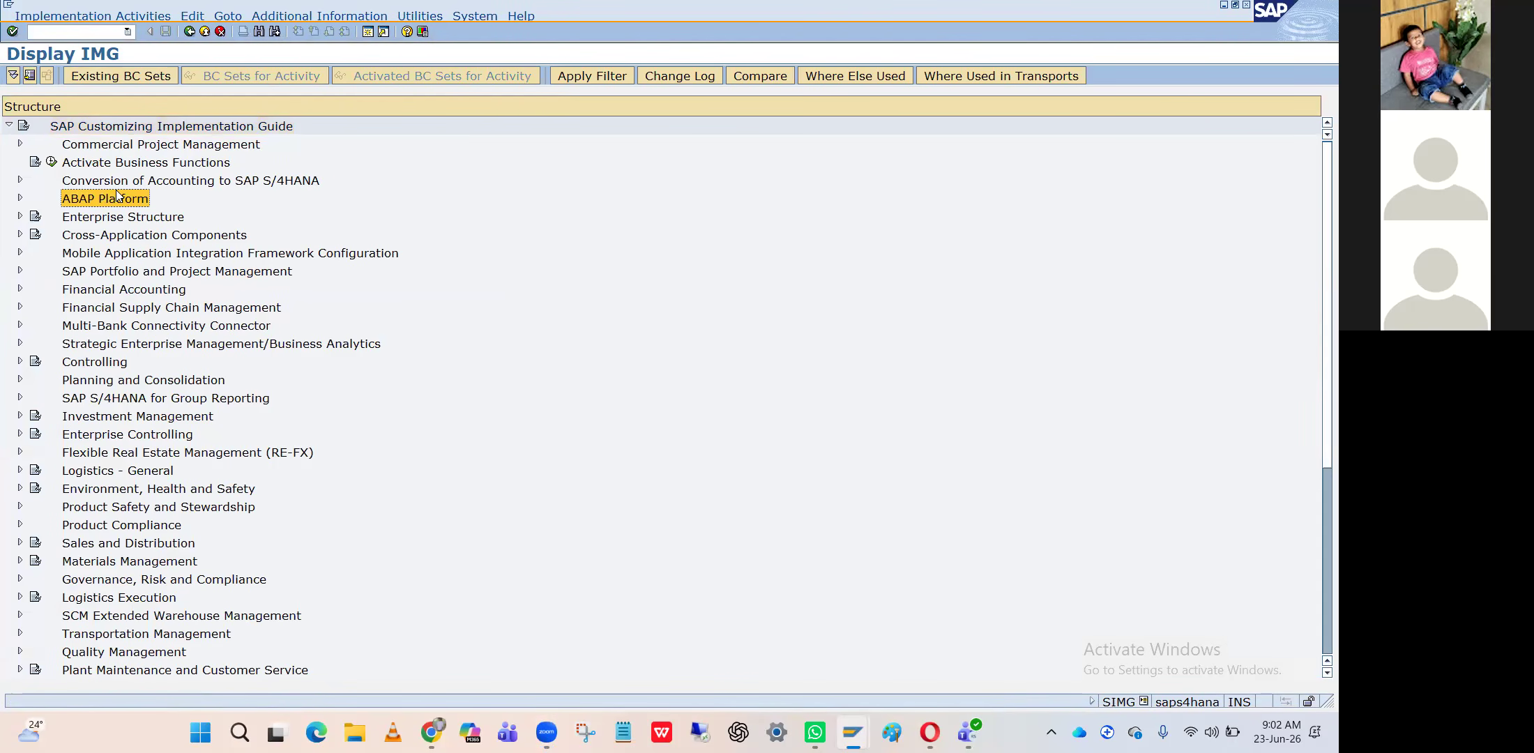
pyautogui.press('Down')
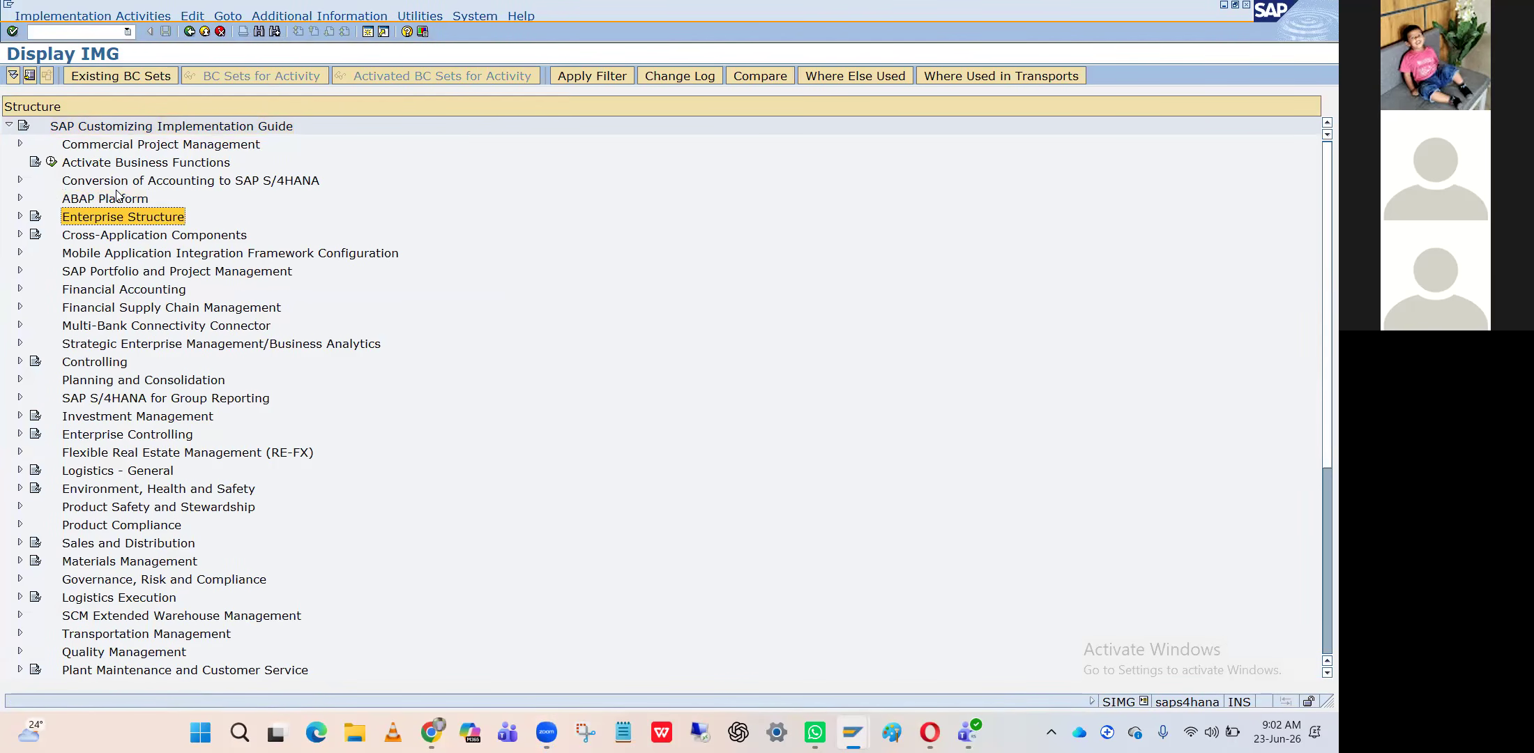
pyautogui.press('Down')
pyautogui.press('Down')
pyautogui.press('Down')
pyautogui.press('Down')
pyautogui.press('Right')
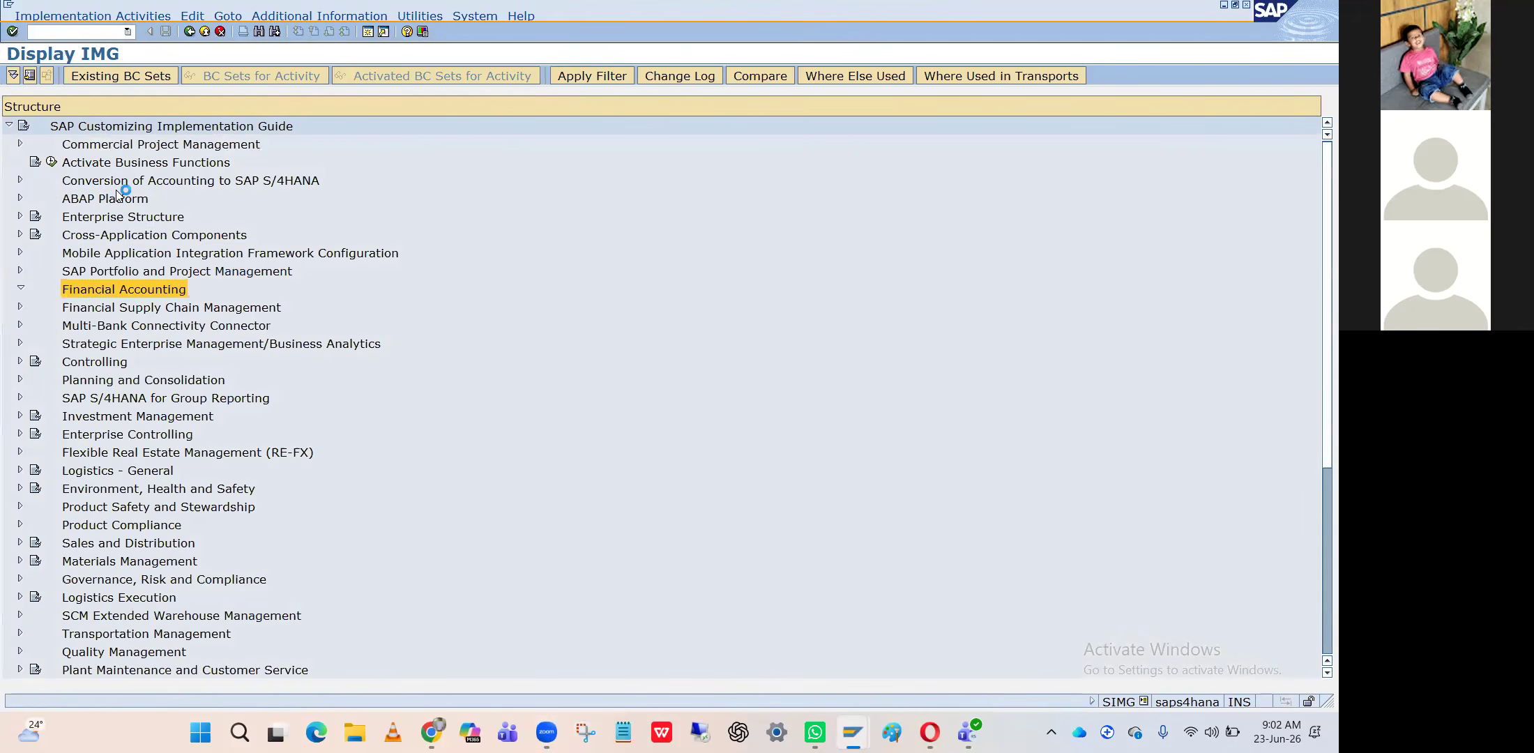
pyautogui.press('Down')
pyautogui.press('Down')
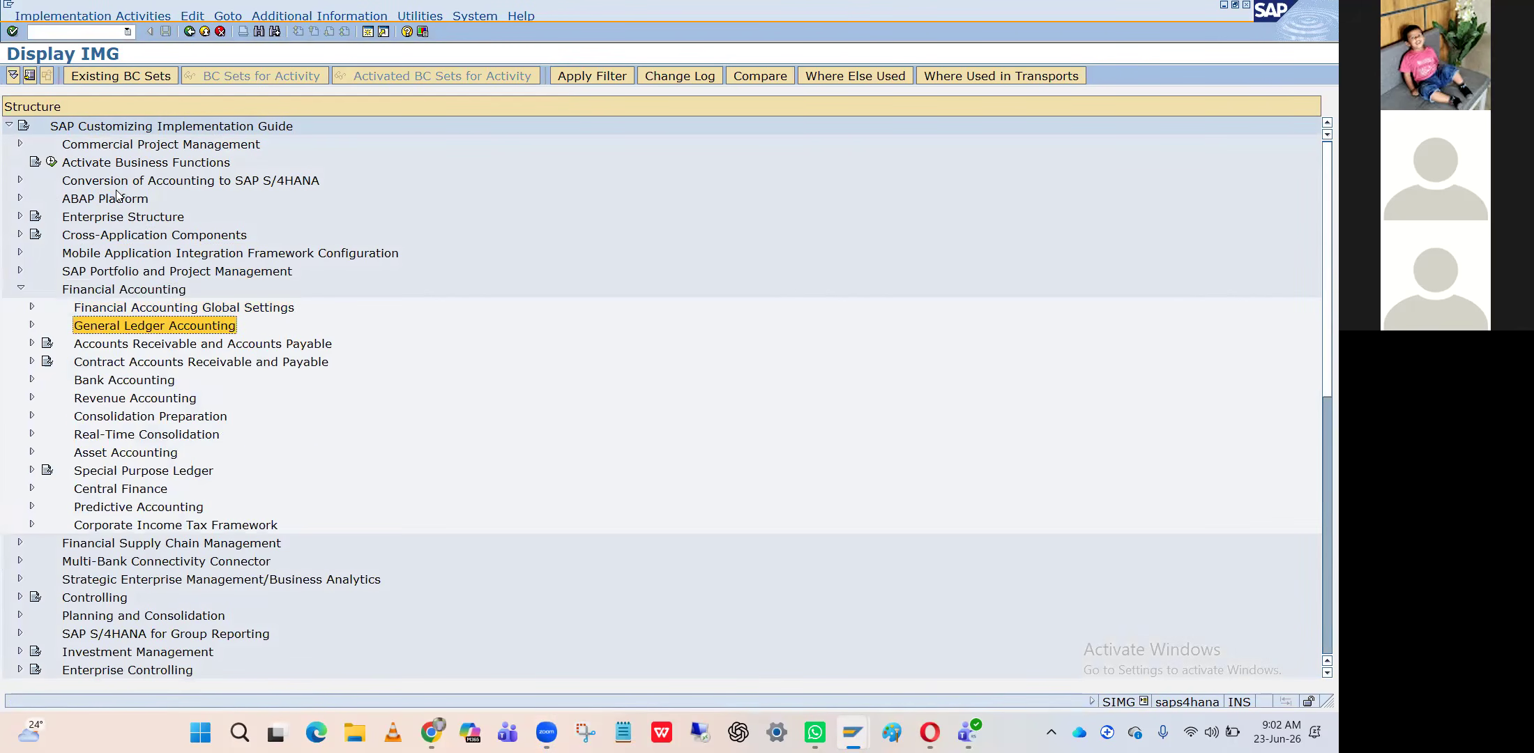
pyautogui.press('Down')
pyautogui.press('Right')
# Expand Supplier Accounts, Master Data and Preparations for Creating Supplier Master Data
pyautogui.press('Down')
pyautogui.press('Down')
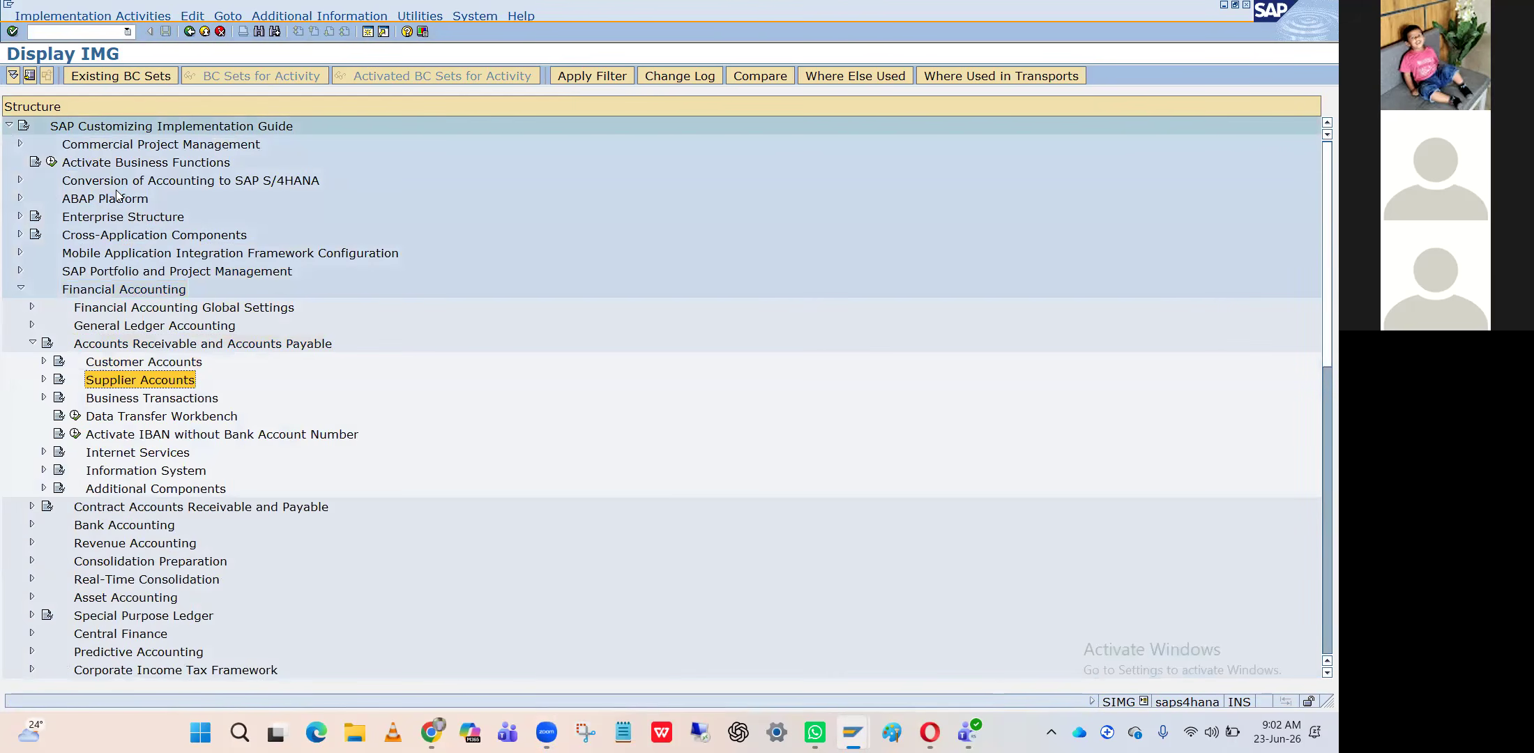
pyautogui.press('Right')
pyautogui.press('Down')
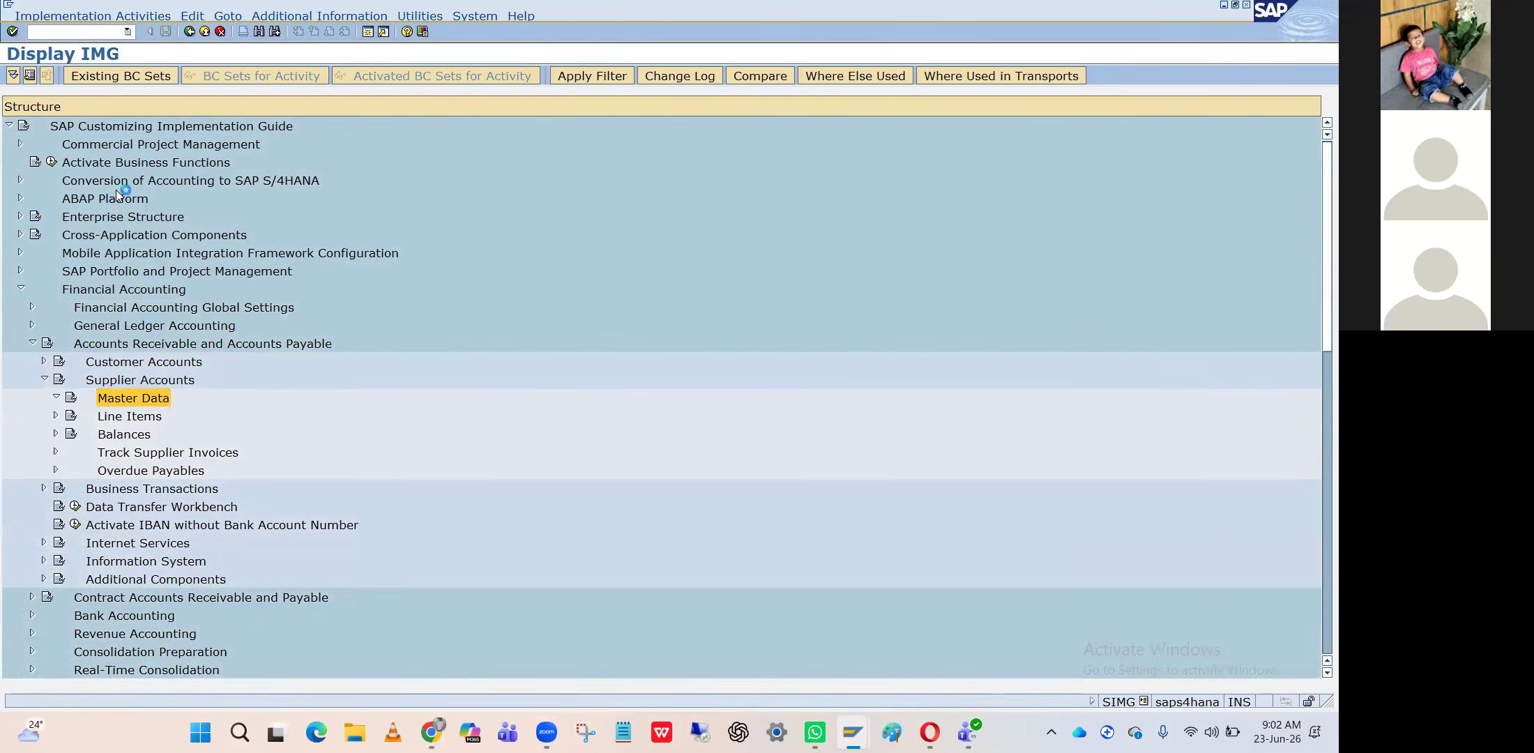
pyautogui.press('Right')
pyautogui.press('Down')
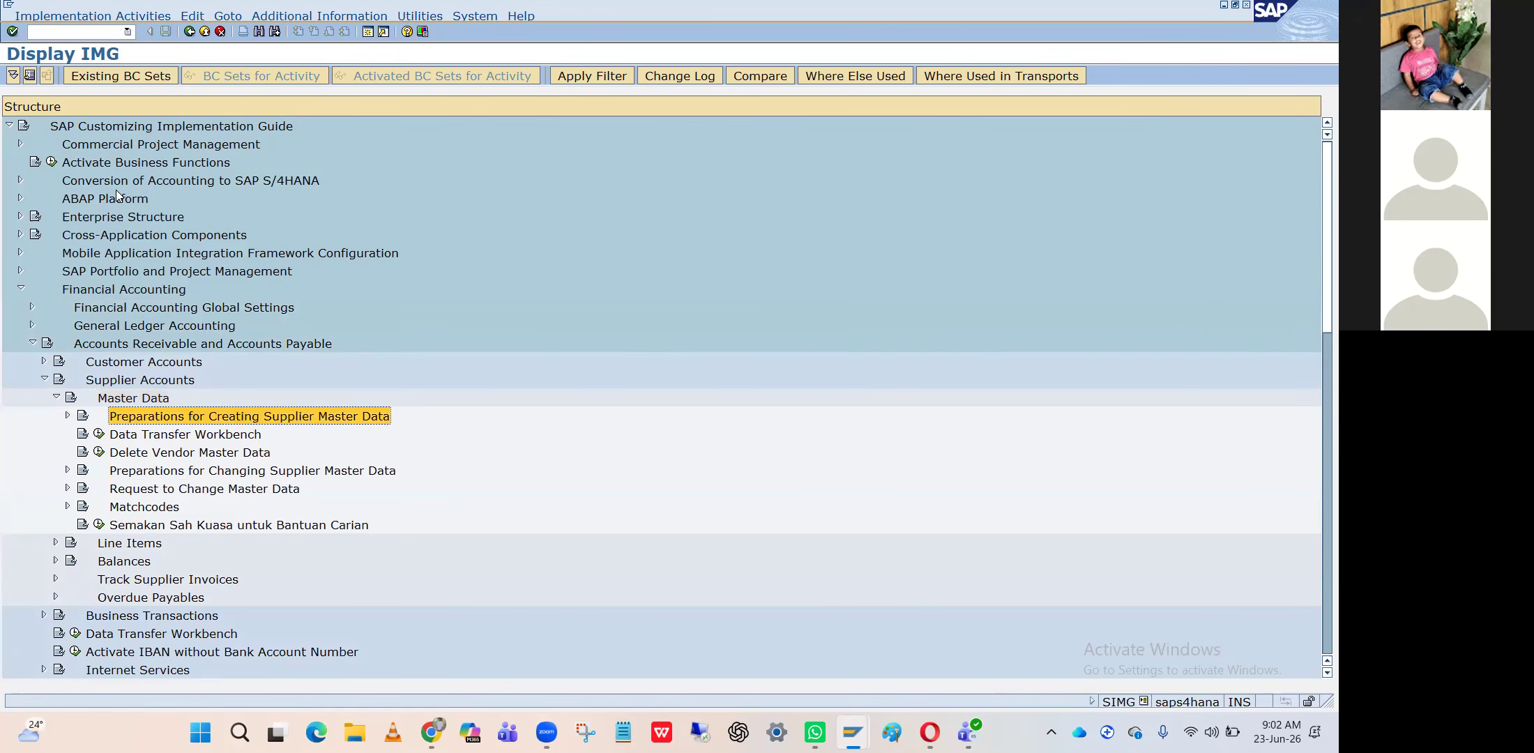
pyautogui.press('Right')
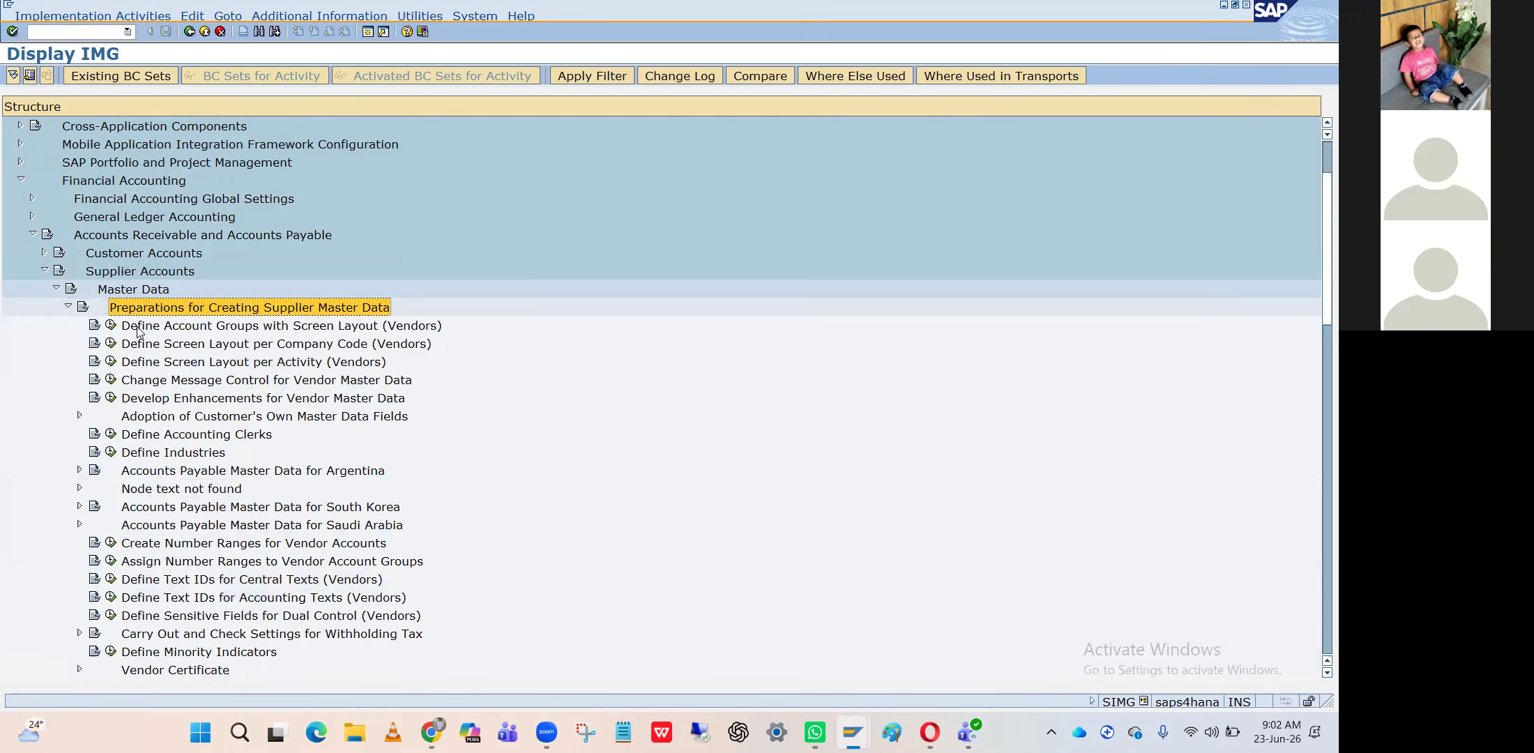
# Open Define Account Groups with Screen Layout (Vendors), position the list at HPIN, check the HPIN and HPUS groups, and return to the guide
pyautogui.click(112, 326)
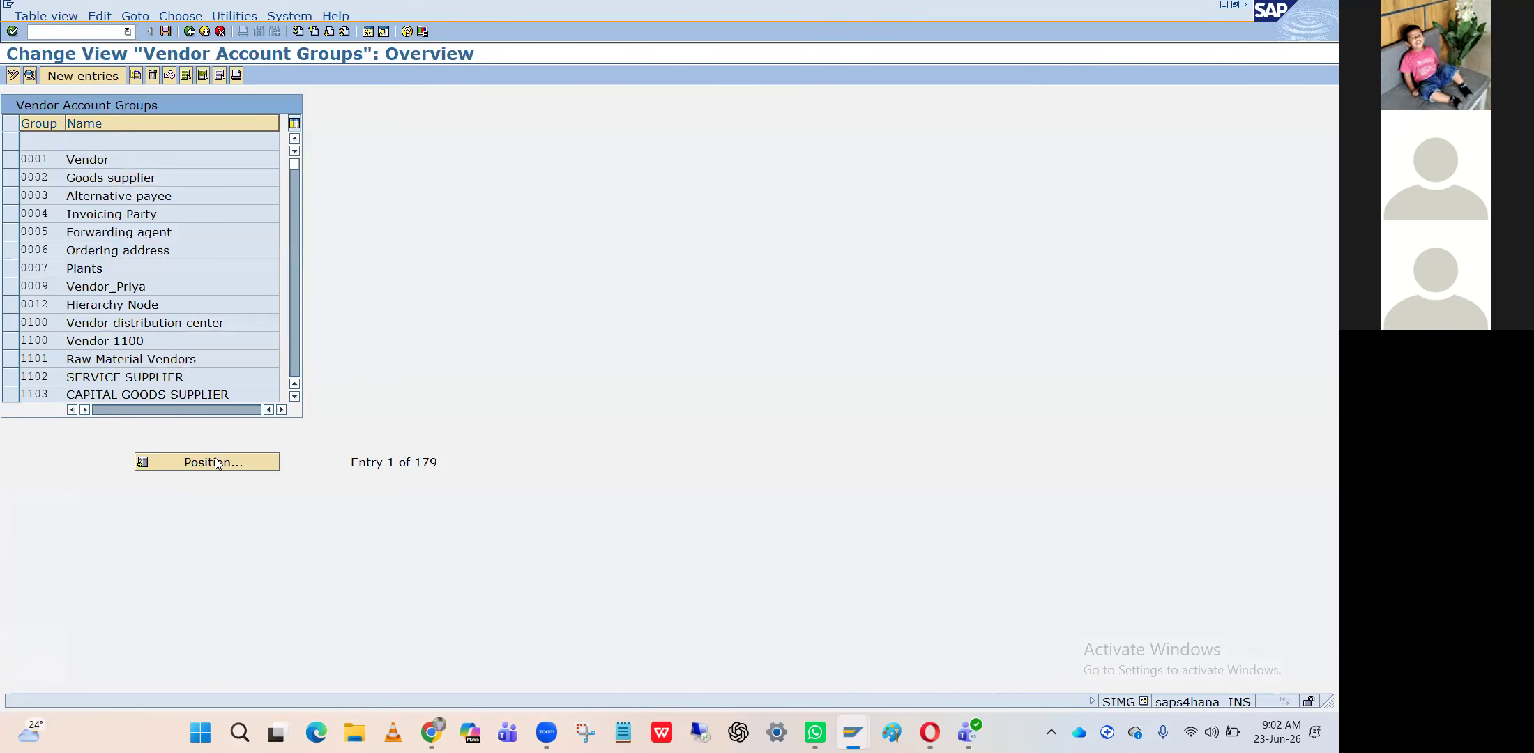
pyautogui.click(214, 462)
pyautogui.press('Down')
pyautogui.press('Down')
pyautogui.press('Return')
pyautogui.press('Return')
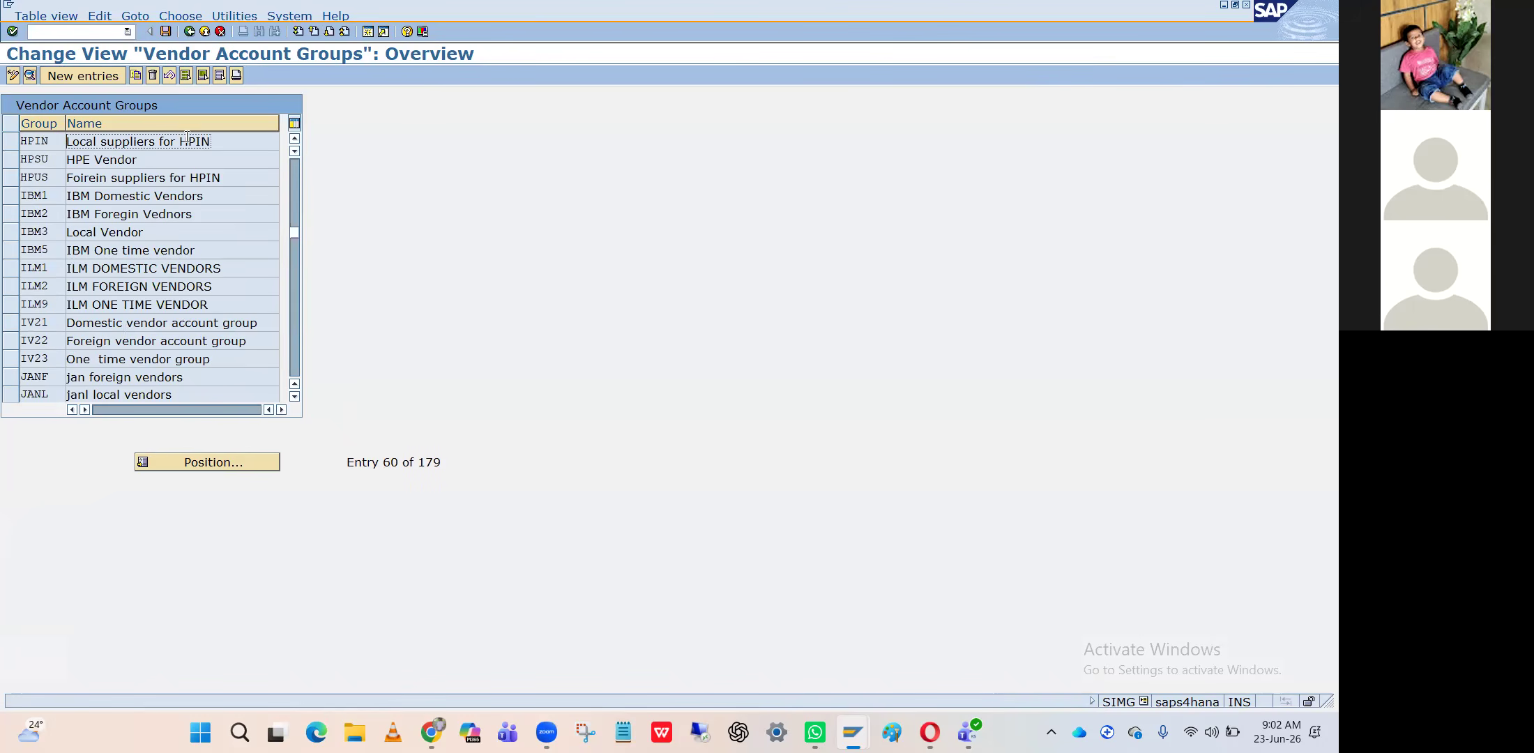
pyautogui.click(42, 176)
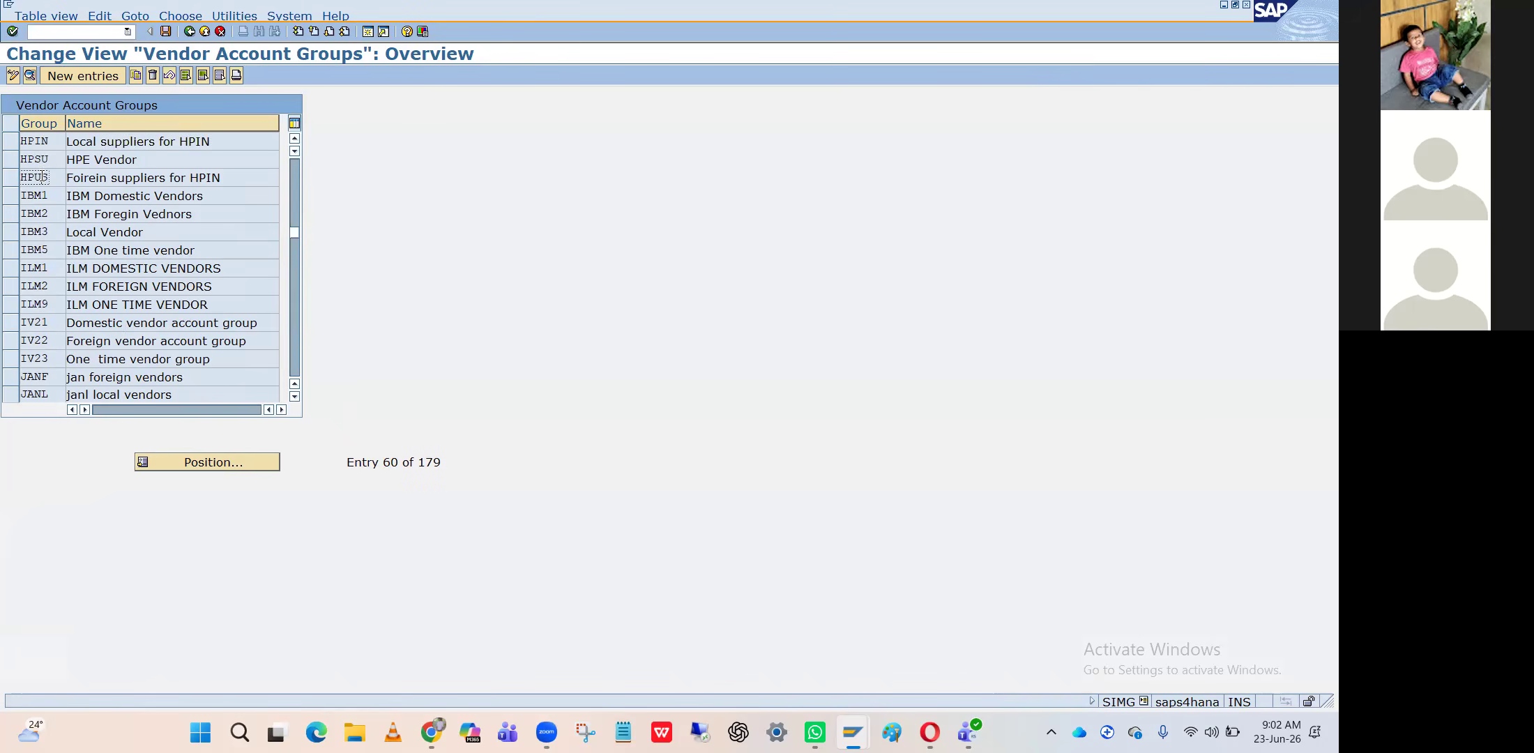
pyautogui.click(193, 35)
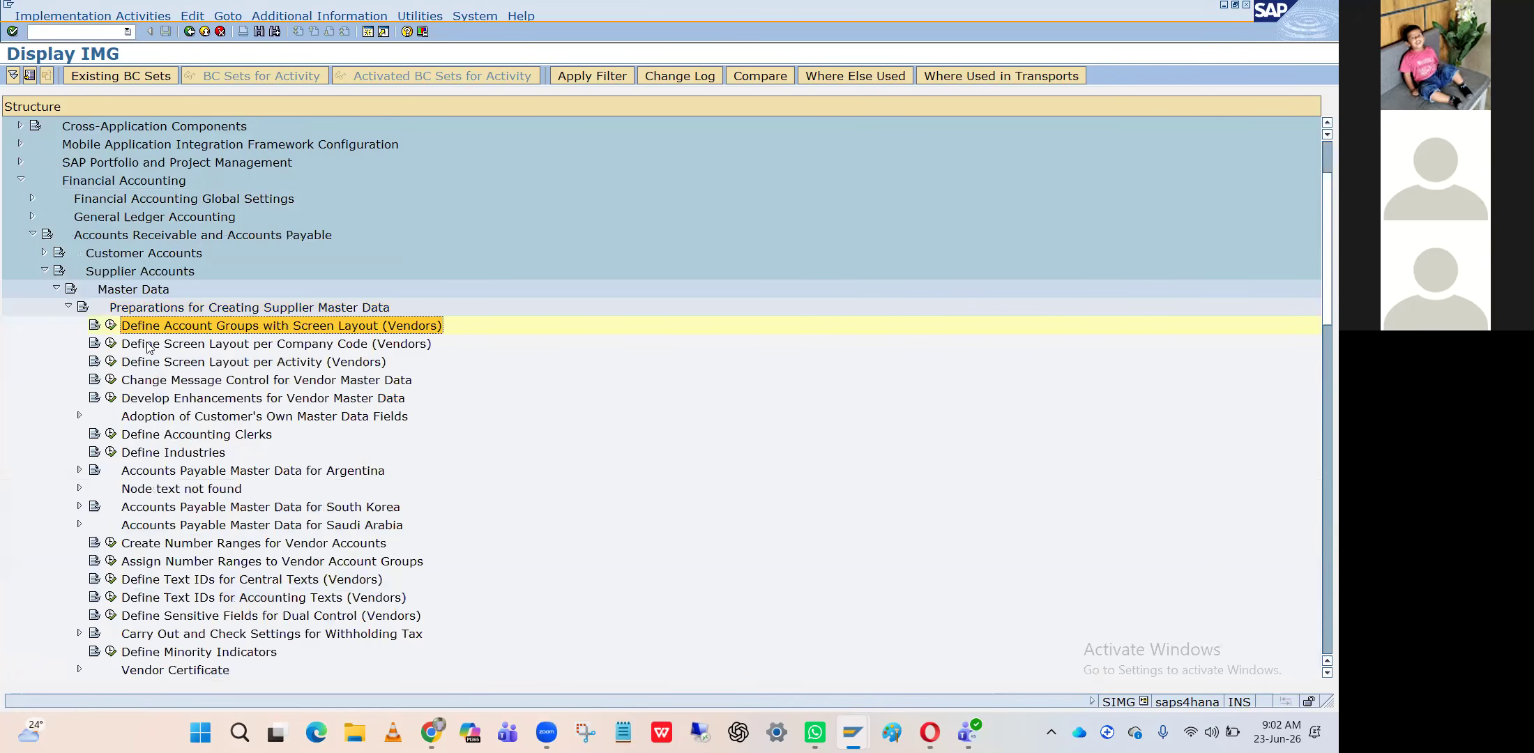
# Open the vendor number range intervals in change mode, look up range H2, and return to the guide
pyautogui.click(109, 544)
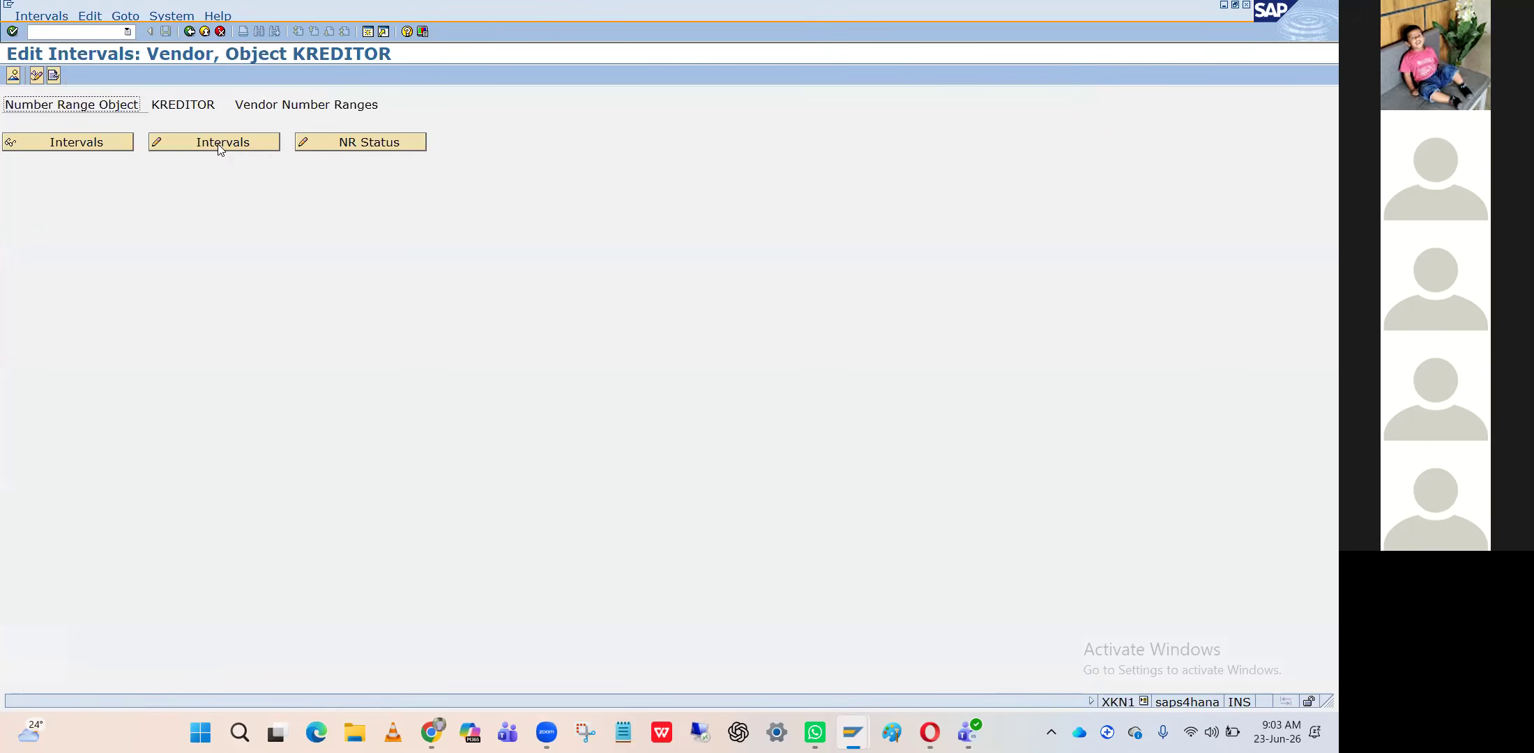
pyautogui.click(219, 143)
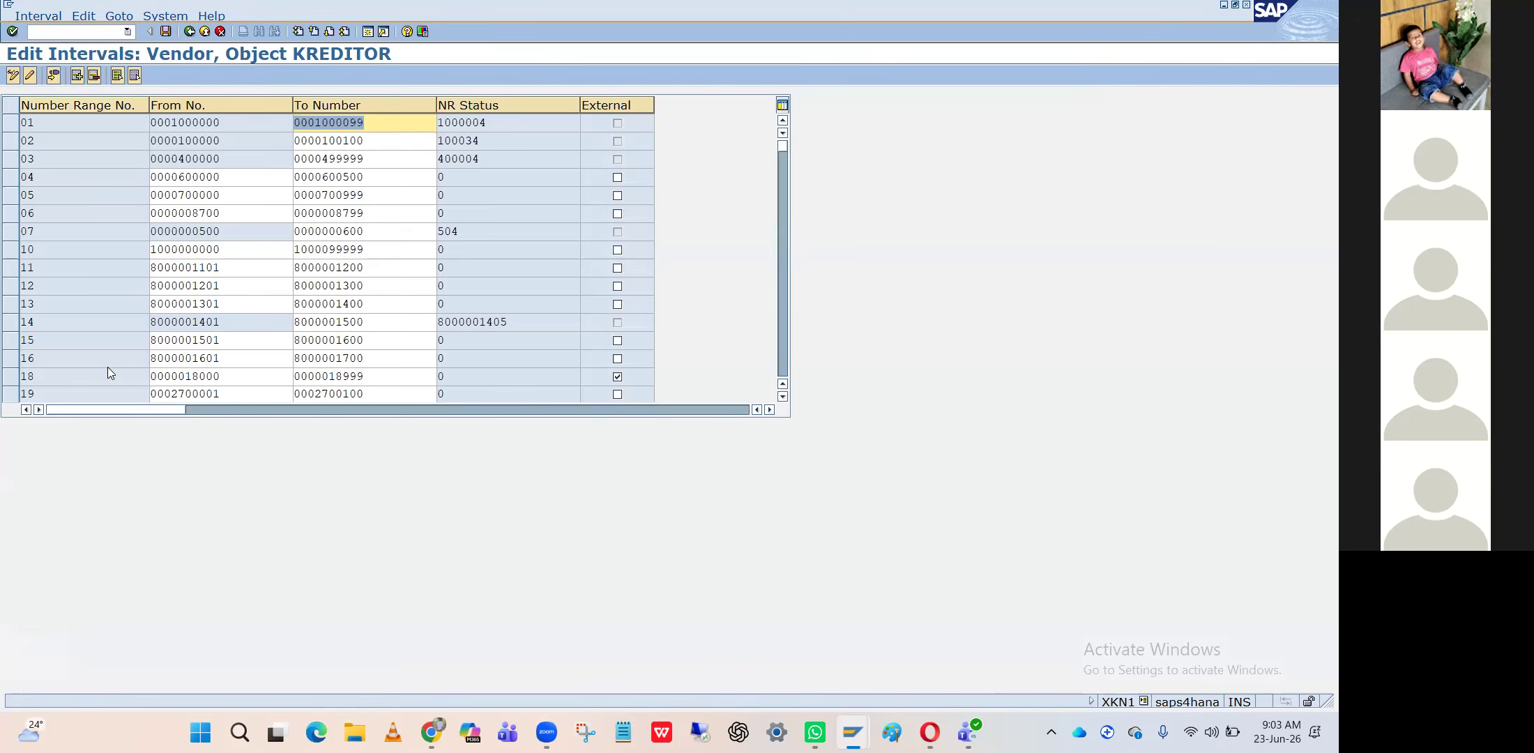
pyautogui.scroll(-1, 108, 367)
pyautogui.scroll(-6, 108, 367)
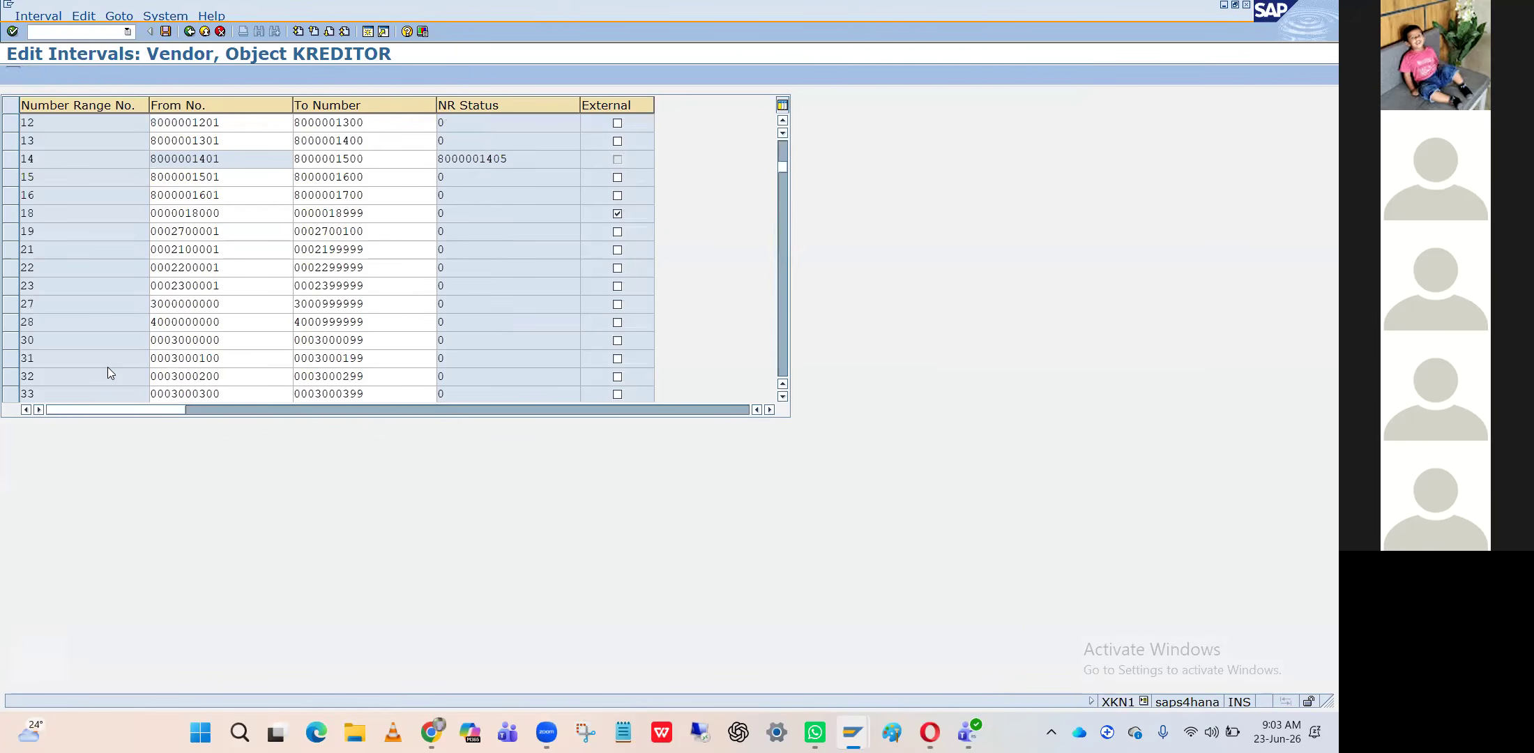
pyautogui.scroll(-3, 108, 367)
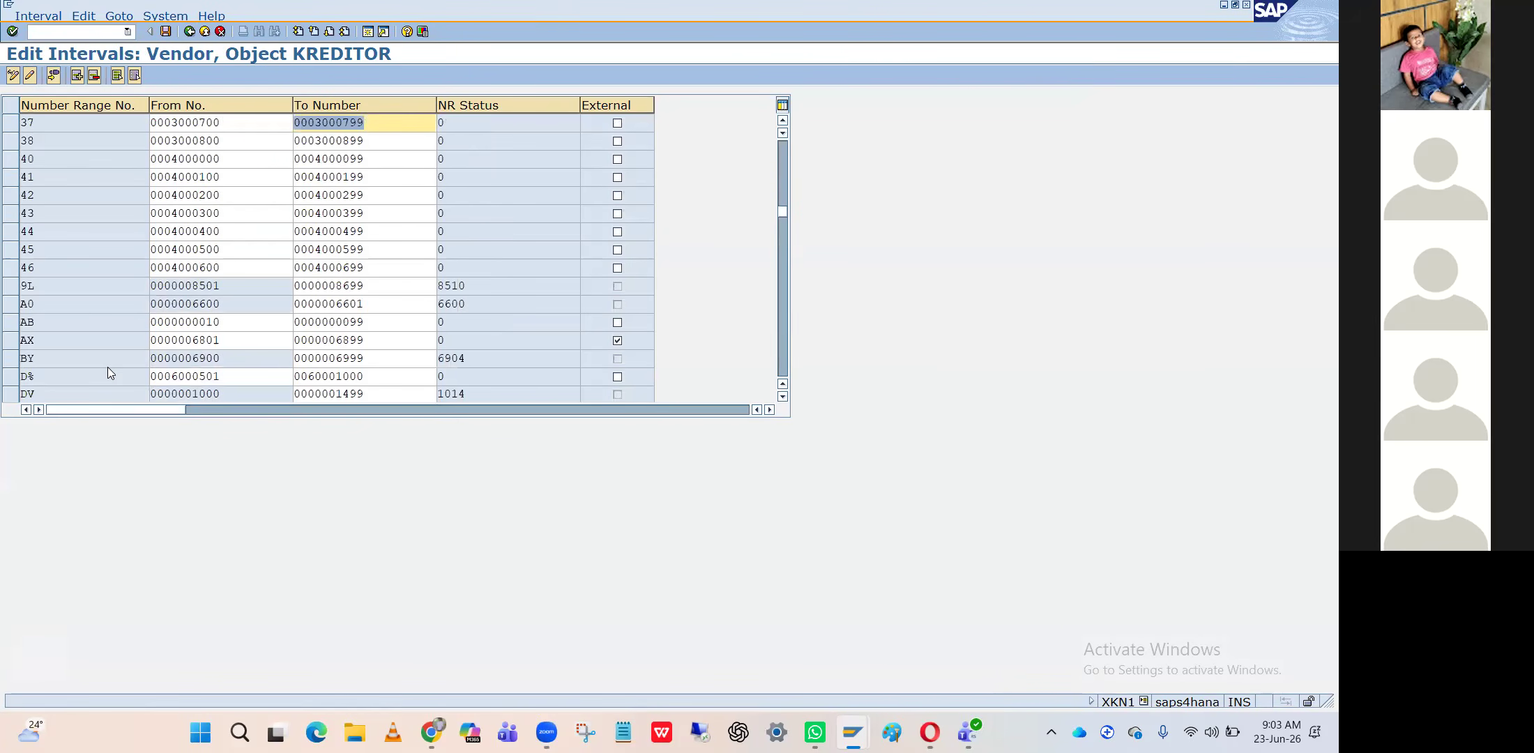
pyautogui.scroll(-4, 108, 367)
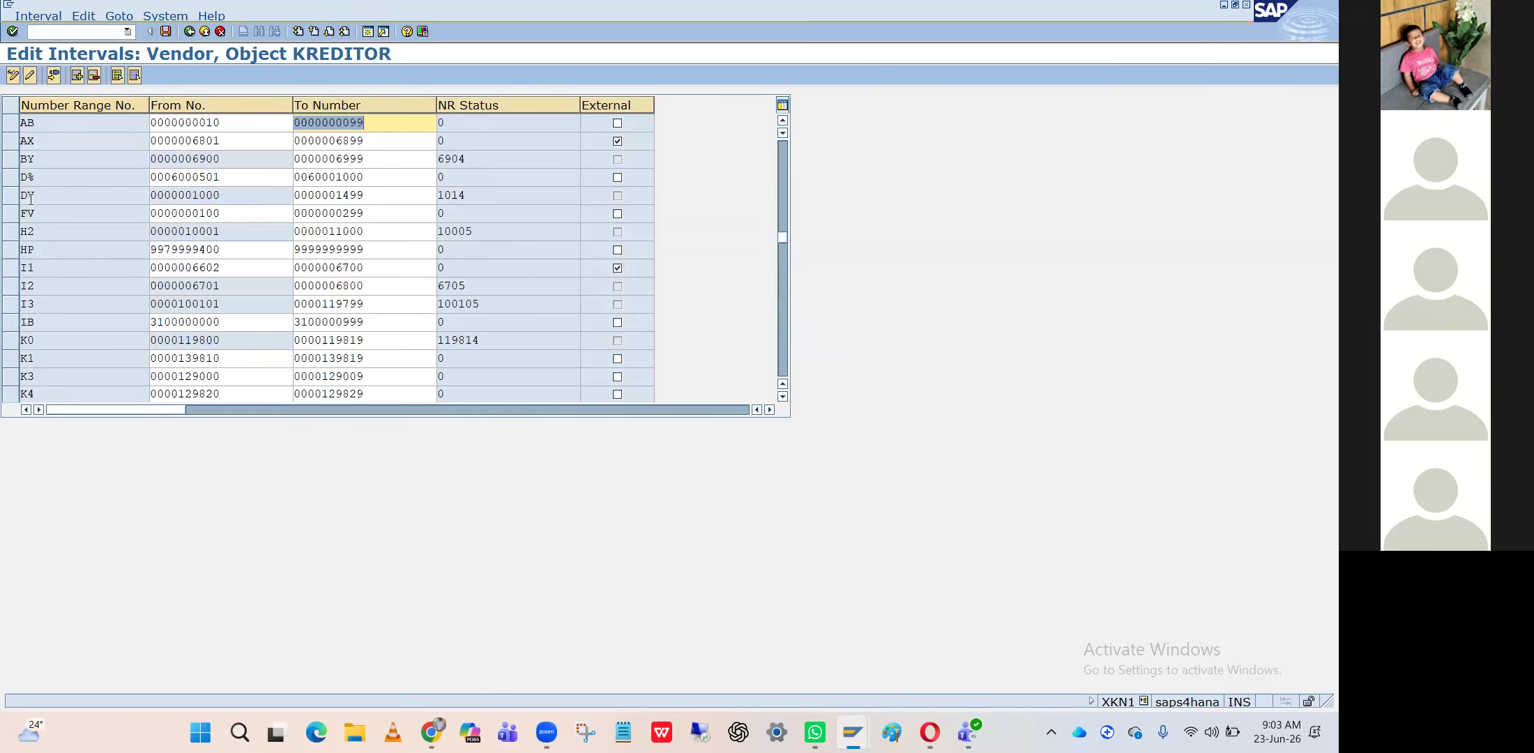
pyautogui.click(13, 233)
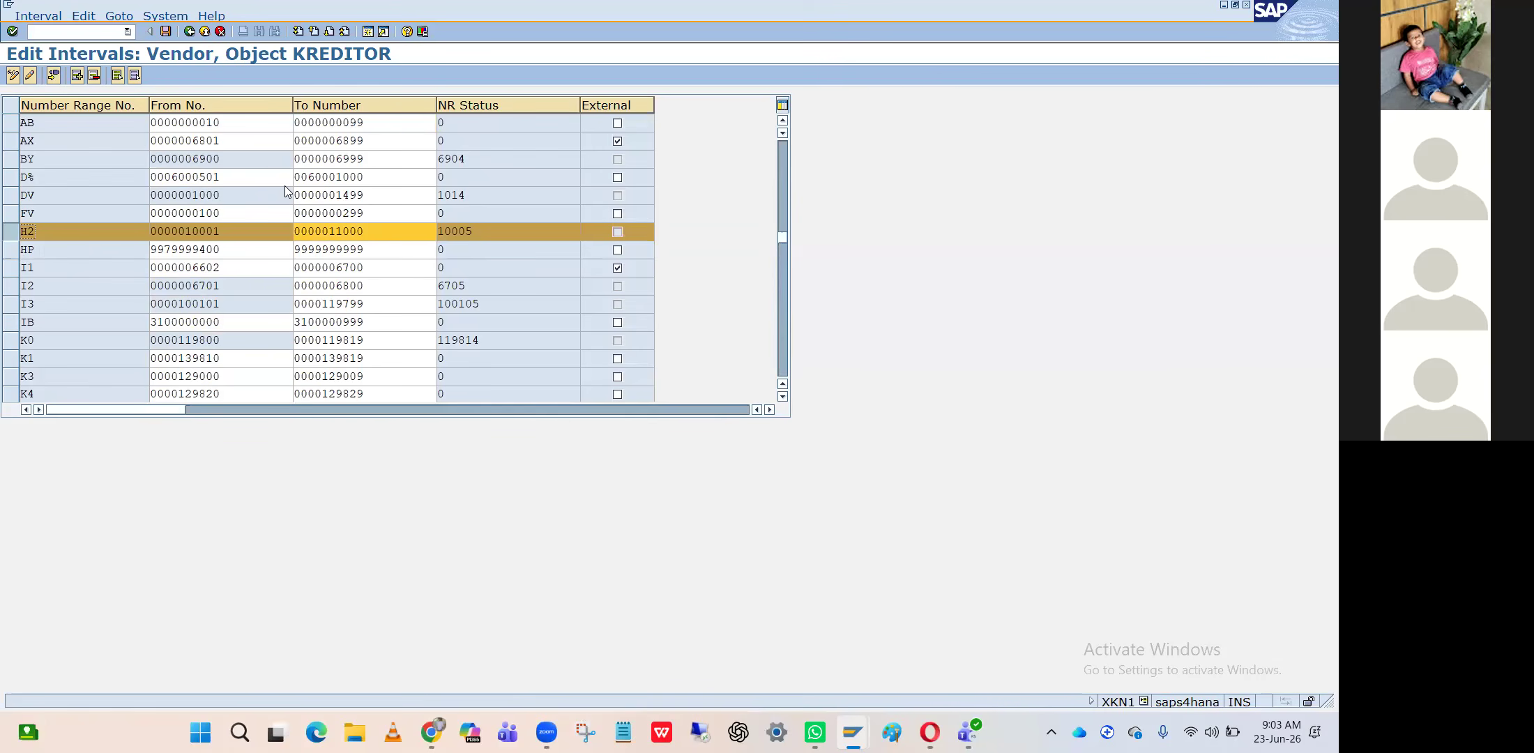
pyautogui.click(188, 32)
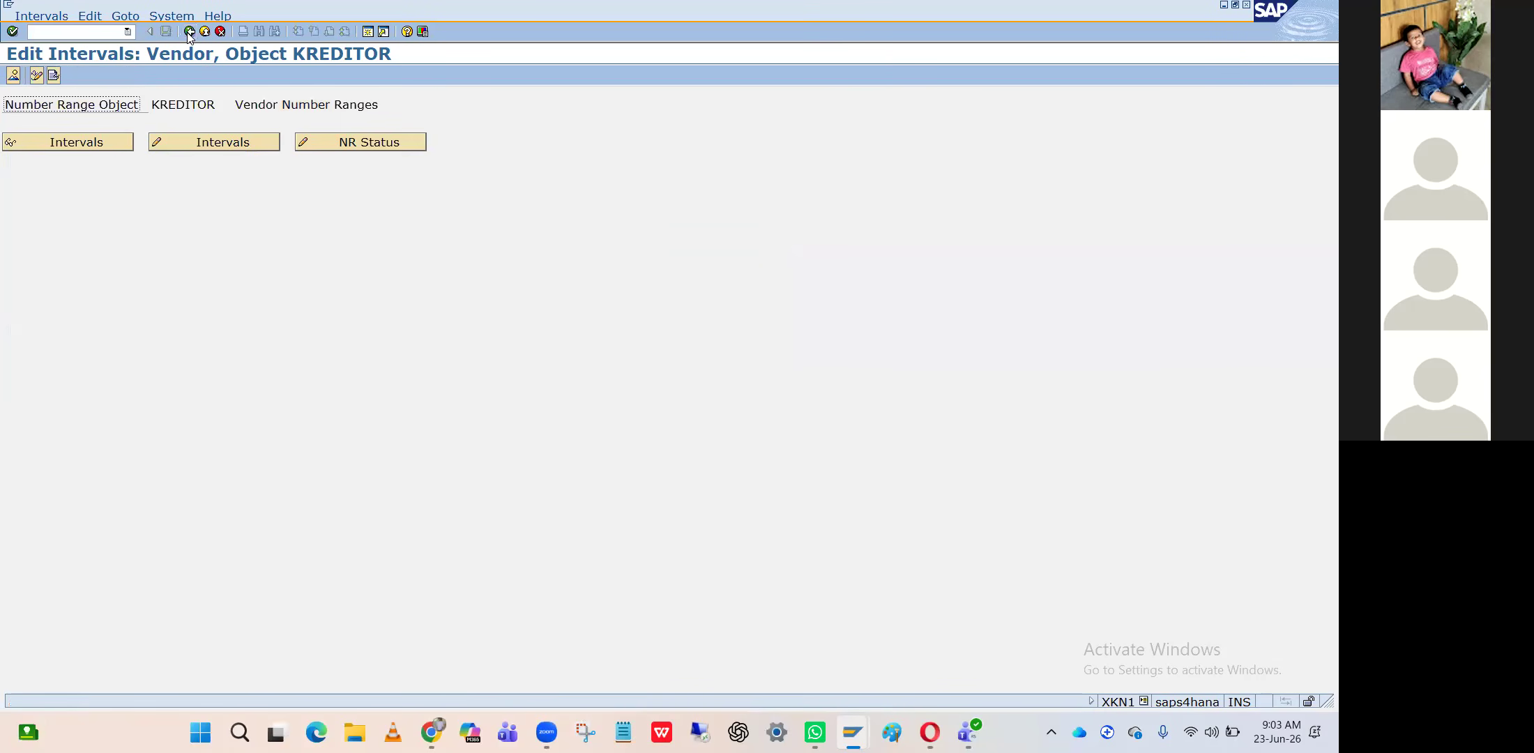
pyautogui.click(188, 31)
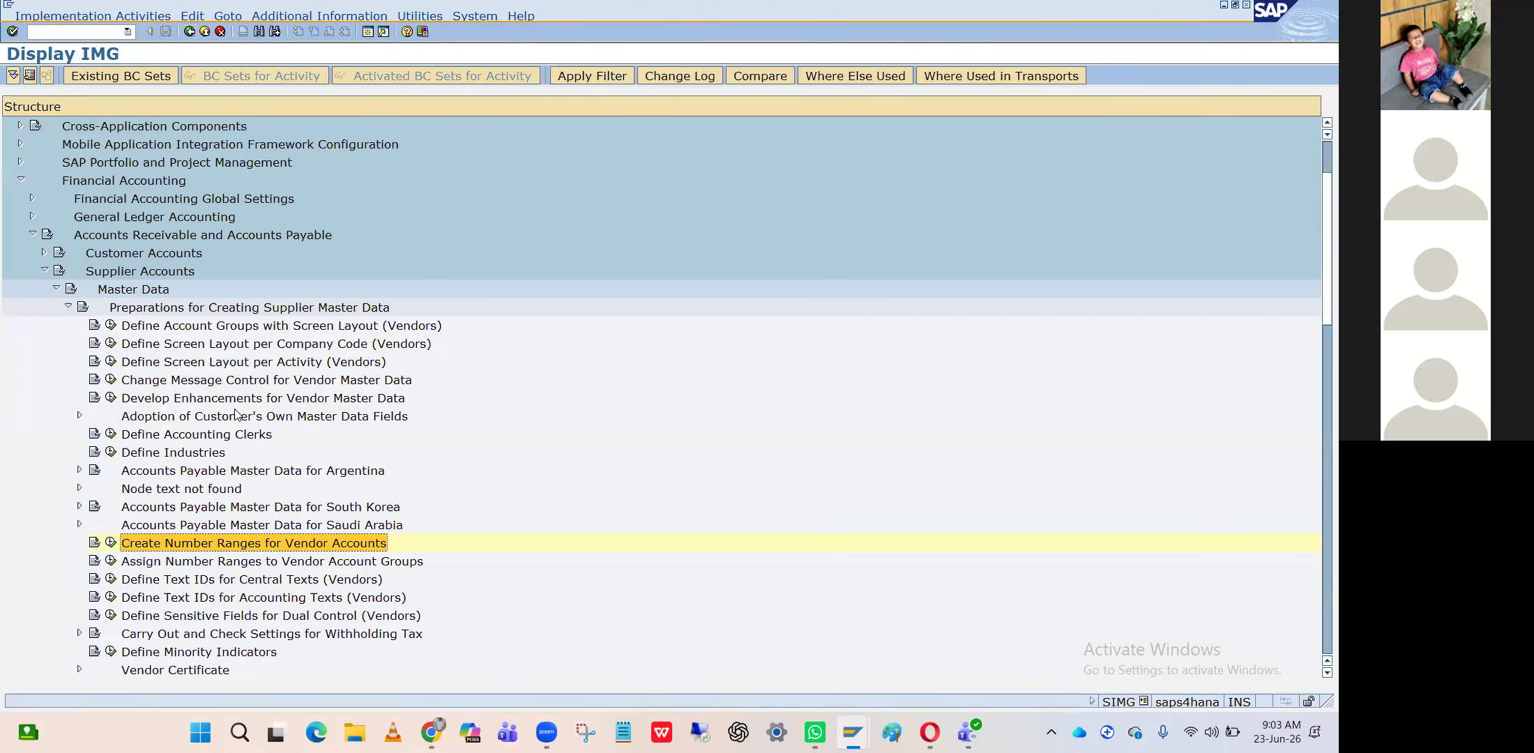
# Collapse the supplier master data nodes and the Financial Accounting branch
pyautogui.press('Left')
pyautogui.press('Left')
pyautogui.press('Left')
pyautogui.press('Left')
pyautogui.press('Left')
pyautogui.press('Left')
pyautogui.press('Left')
pyautogui.press('Left')
pyautogui.press('Up')
pyautogui.press('Left')
pyautogui.press('Left')
# Expand the Cross-Application Components node in the implementation guide
pyautogui.press('Up')
pyautogui.press('Up')
pyautogui.press('Up')
pyautogui.press('Up')
pyautogui.press('Up')
pyautogui.press('Up')
pyautogui.press('Up')
pyautogui.press('Up')
pyautogui.press('Up')
pyautogui.press('Down')
pyautogui.press('Down')
pyautogui.press('Down')
pyautogui.press('Down')
pyautogui.press('Down')
pyautogui.press('Down')
pyautogui.press('Down')
pyautogui.press('Down')
pyautogui.press('Up')
pyautogui.press('Up')
pyautogui.press('Up')
pyautogui.press('Down')
pyautogui.press('Right')
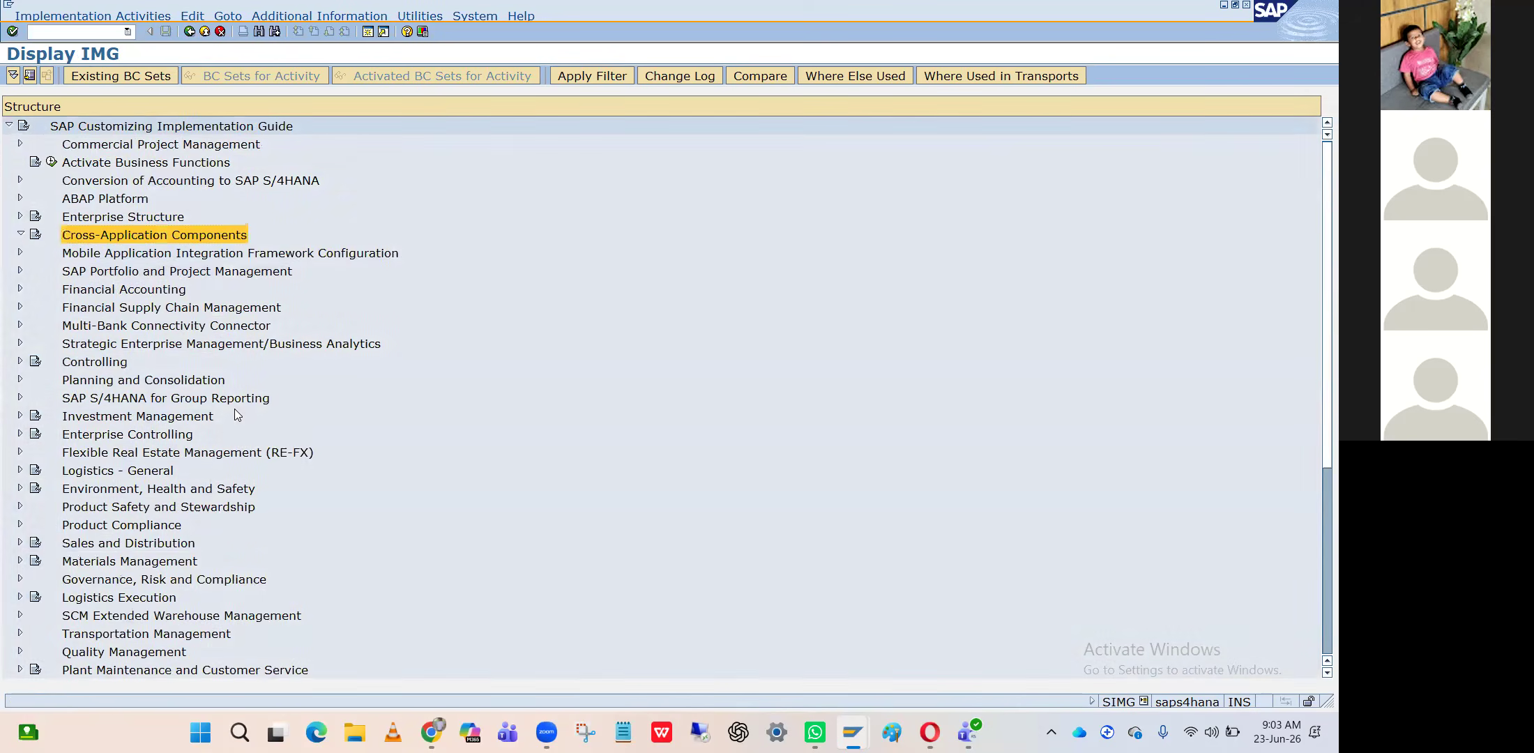
# Expand SAP Business Partner and its Business Partner node under Cross-Application Components
pyautogui.press('Down')
pyautogui.press('Down')
pyautogui.press('Down')
pyautogui.press('Down')
pyautogui.press('Down')
pyautogui.press('Down')
pyautogui.press('Down')
pyautogui.press('Down')
pyautogui.press('Down')
pyautogui.press('Down')
pyautogui.press('Down')
pyautogui.press('Down')
pyautogui.press('Down')
pyautogui.press('Down')
pyautogui.press('Down')
pyautogui.press('Down')
pyautogui.press('Down')
pyautogui.press('Down')
pyautogui.press('Down')
pyautogui.press('Down')
pyautogui.press('Down')
pyautogui.press('Down')
pyautogui.press('Down')
pyautogui.press('Right')
pyautogui.press('Down')
pyautogui.press('Down')
pyautogui.press('Right')
# Expand Basic Settings and its Number Ranges and Groupings node under Business Partner
pyautogui.press('Down')
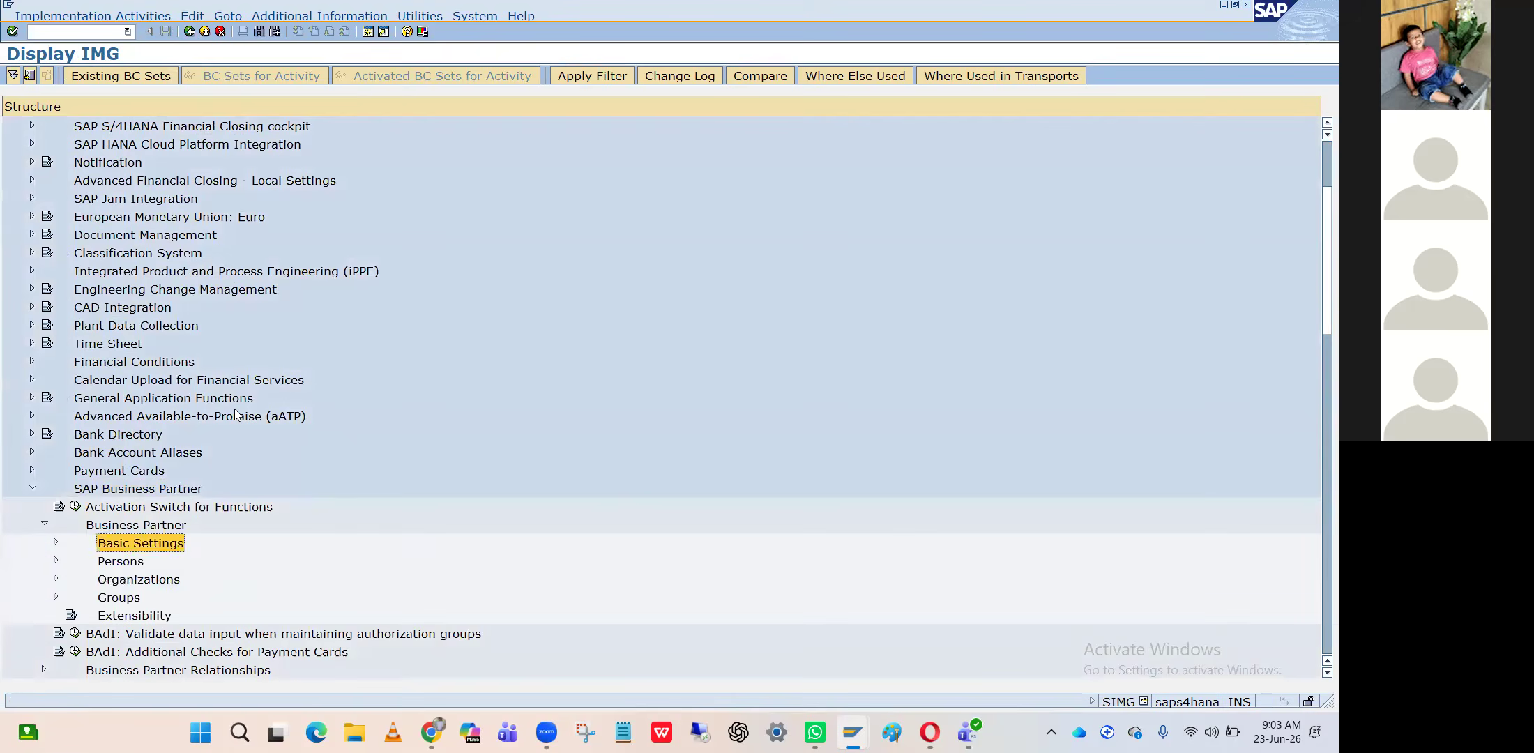
pyautogui.press('Right')
pyautogui.press('Down')
pyautogui.press('Down')
pyautogui.press('Down')
pyautogui.press('Down')
pyautogui.press('Down')
pyautogui.press('Up')
pyautogui.press('Up')
pyautogui.press('Up')
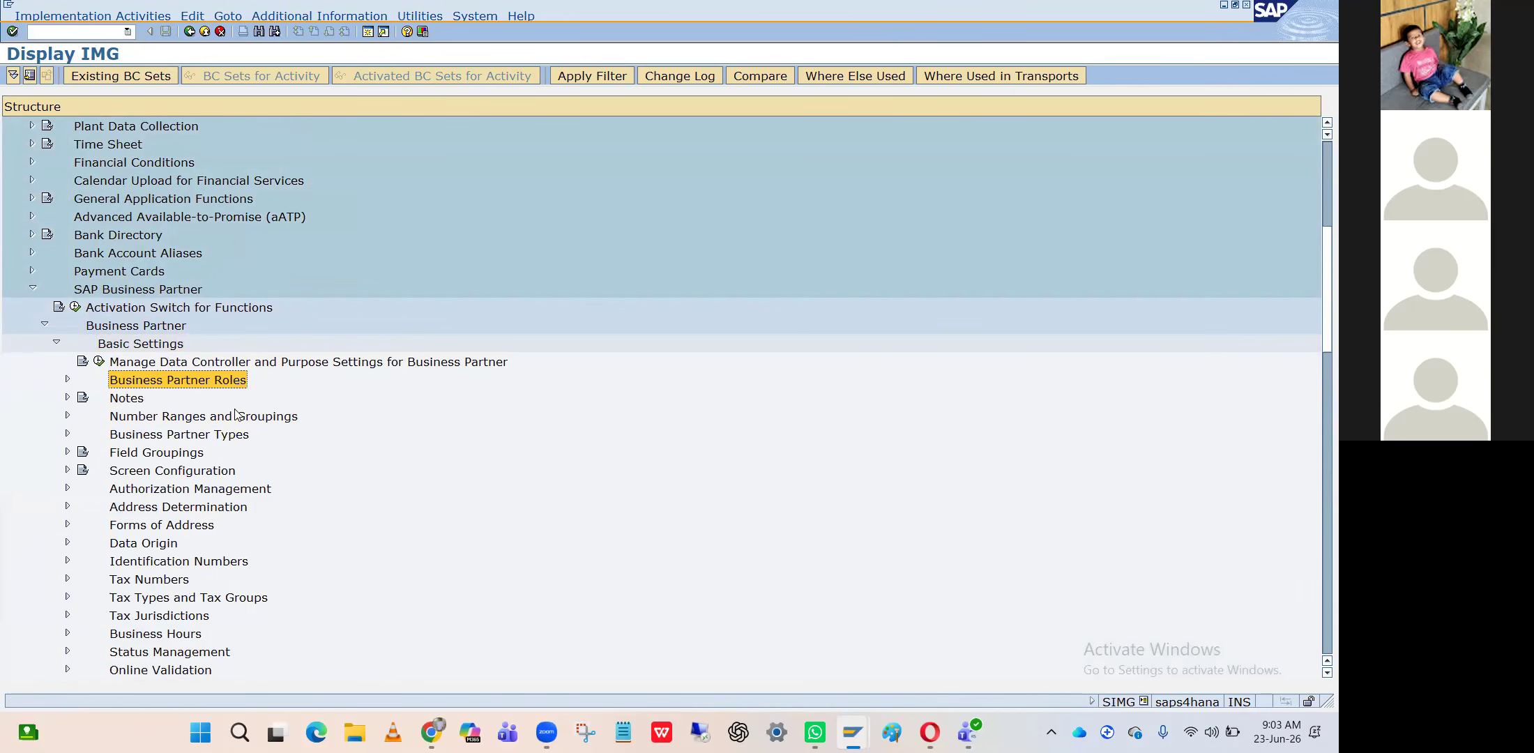
pyautogui.press('Down')
pyautogui.press('Down')
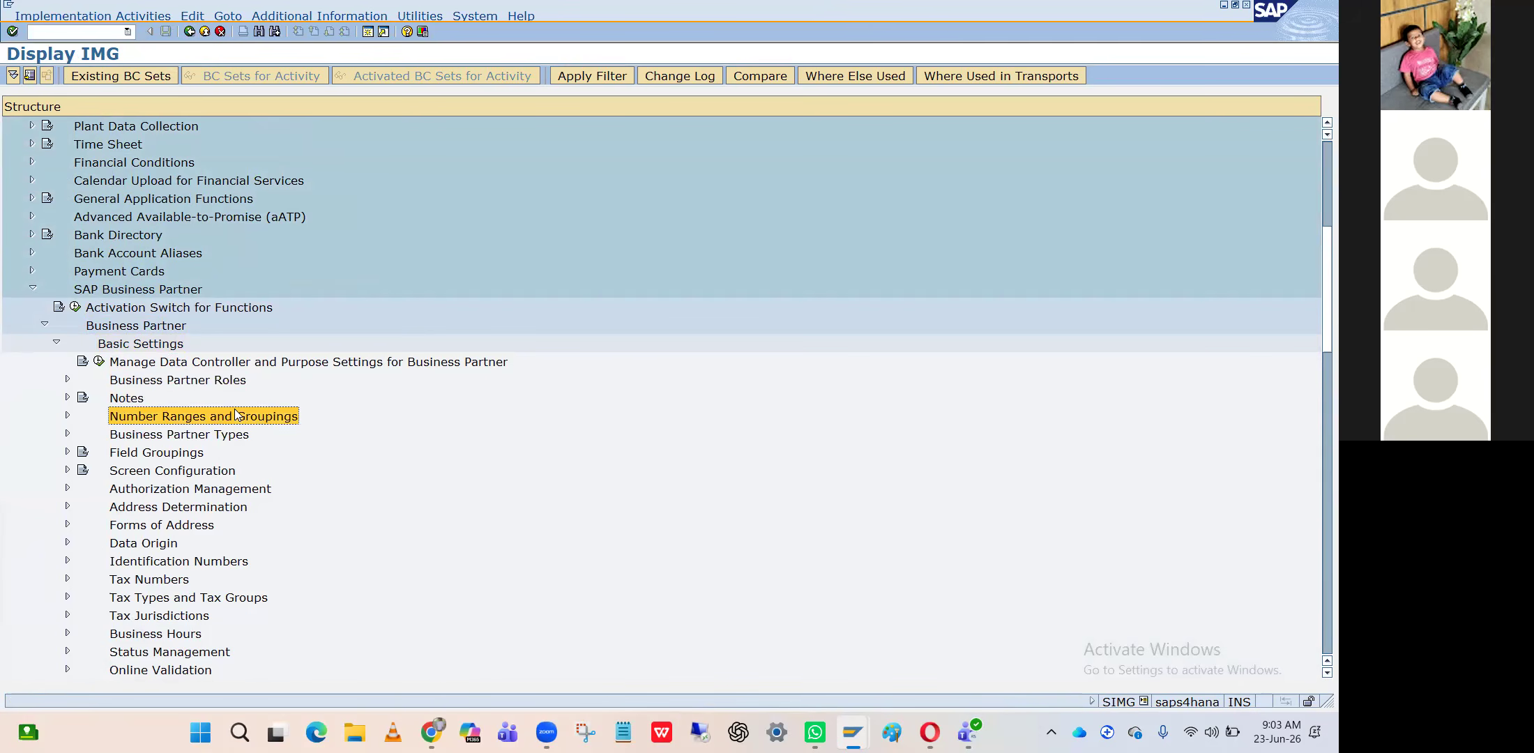
pyautogui.press('Right')
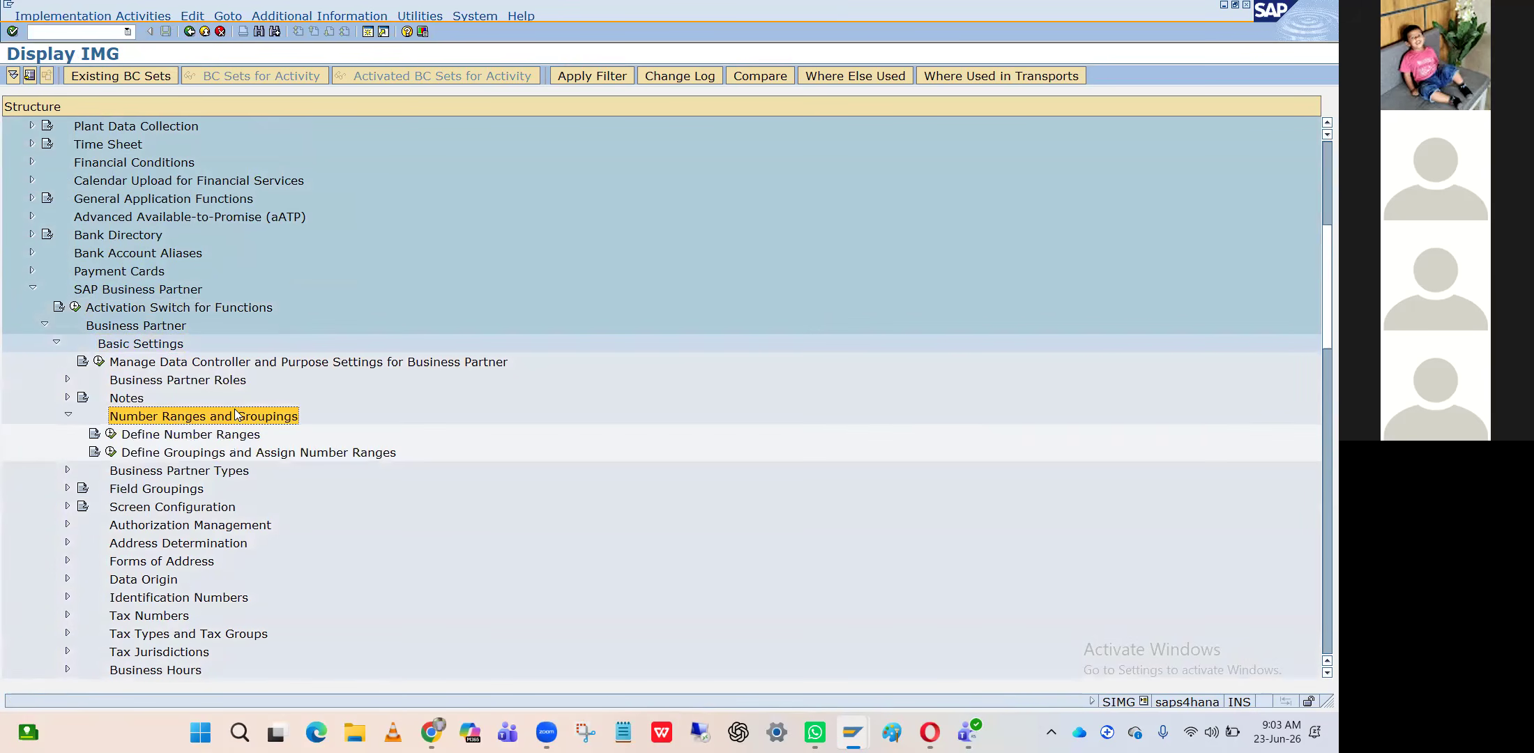
# Open the business partner number range intervals in change mode, look up range H2, and return to the guide
pyautogui.click(111, 435)
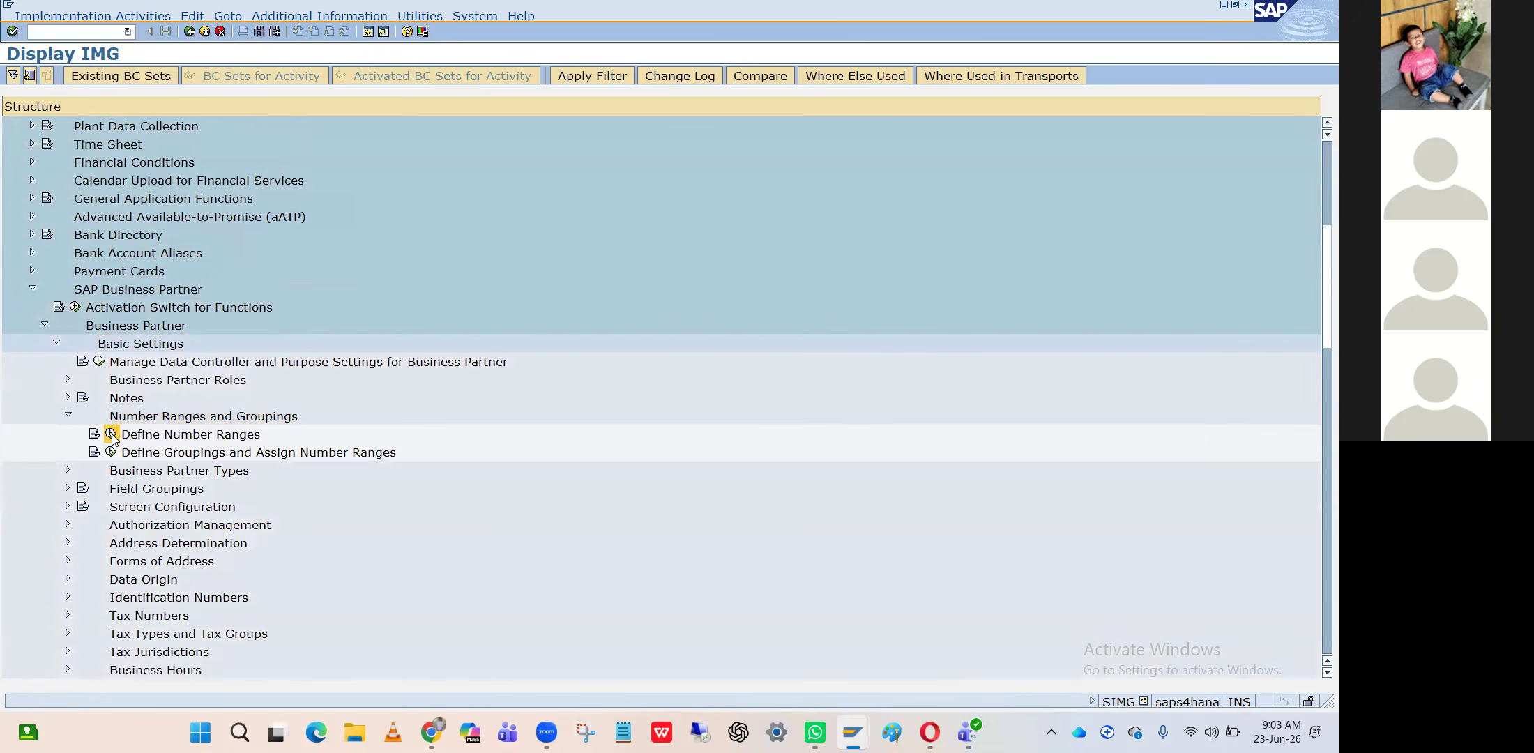
pyautogui.click(210, 140)
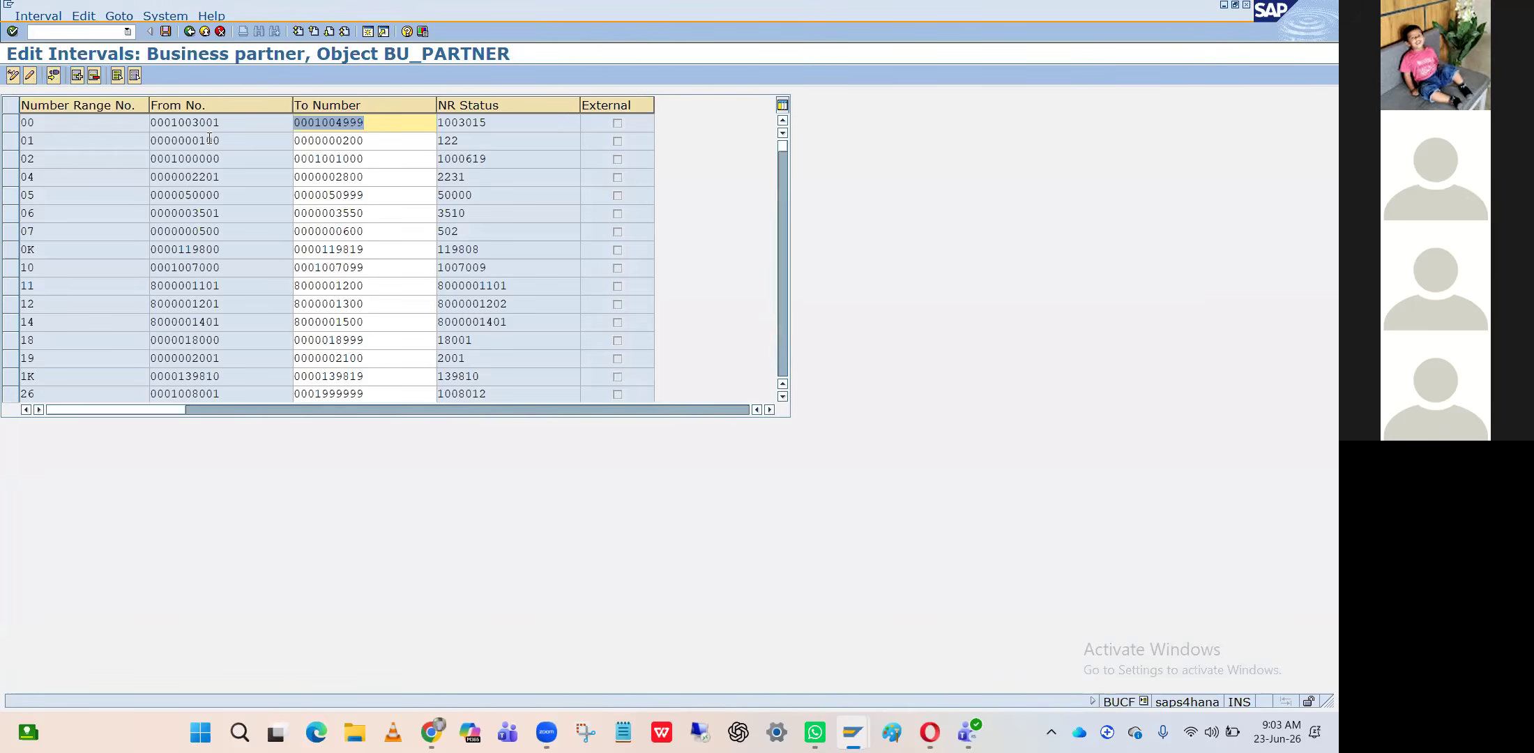
pyautogui.scroll(-4, 49, 293)
pyautogui.scroll(-4, 49, 292)
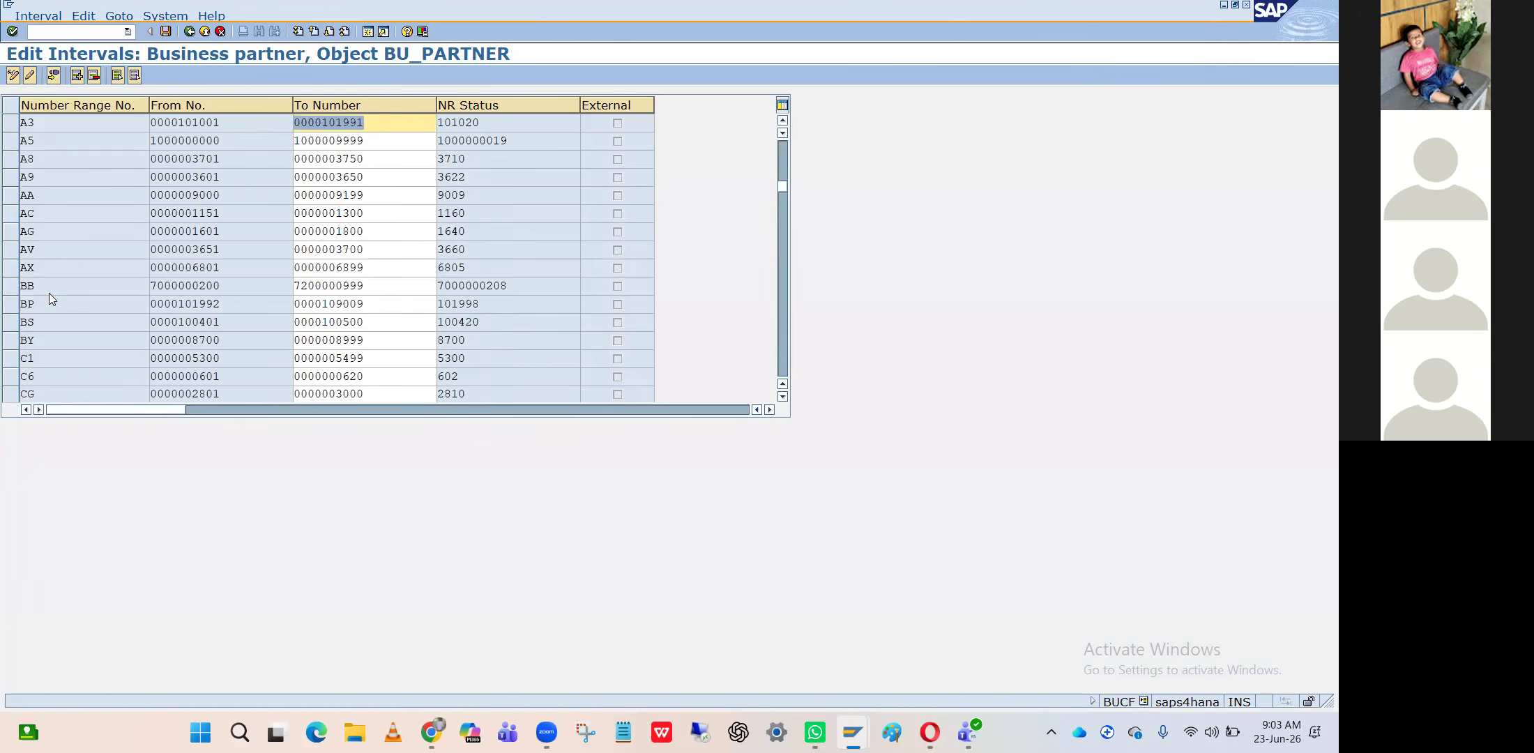
pyautogui.scroll(-3, 49, 292)
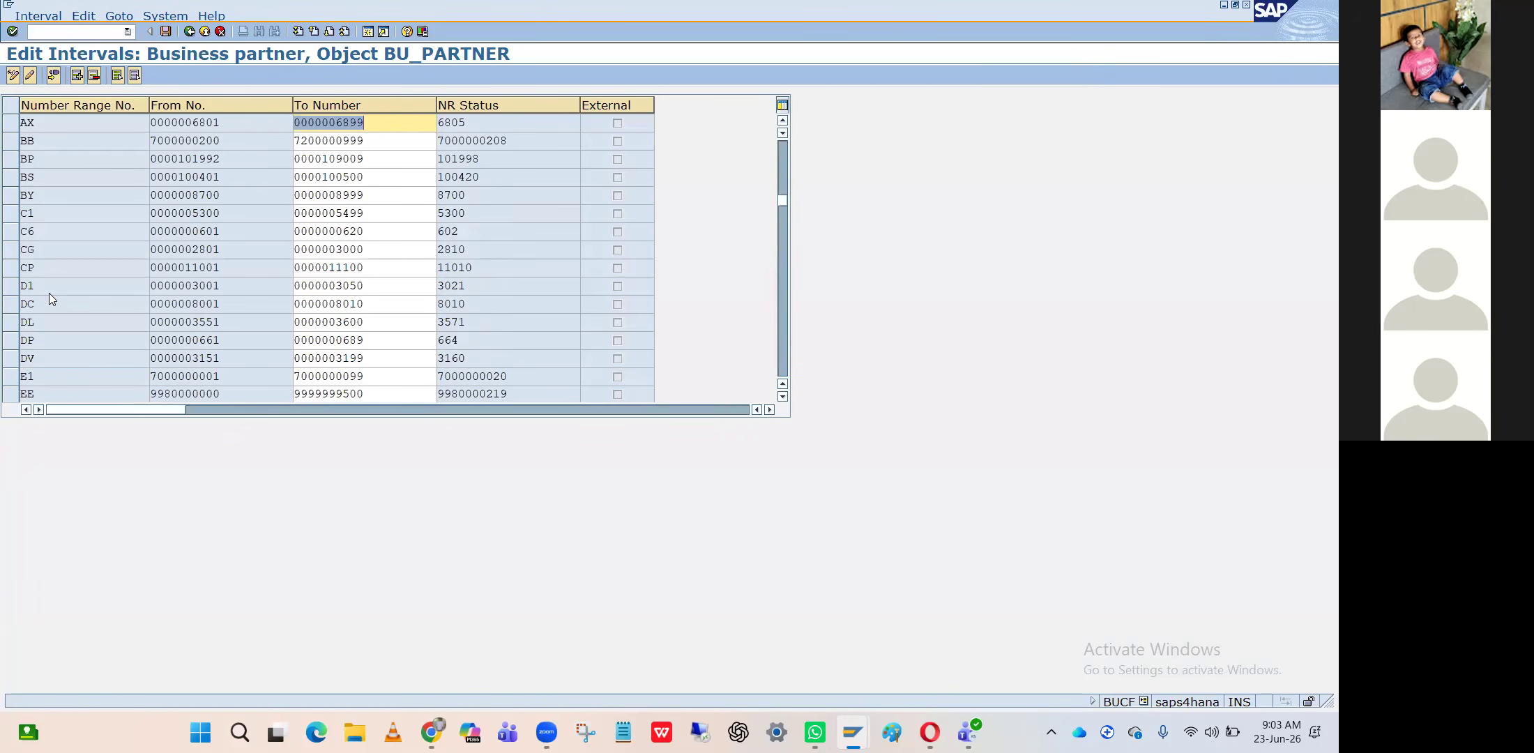
pyautogui.scroll(-2, 61, 231)
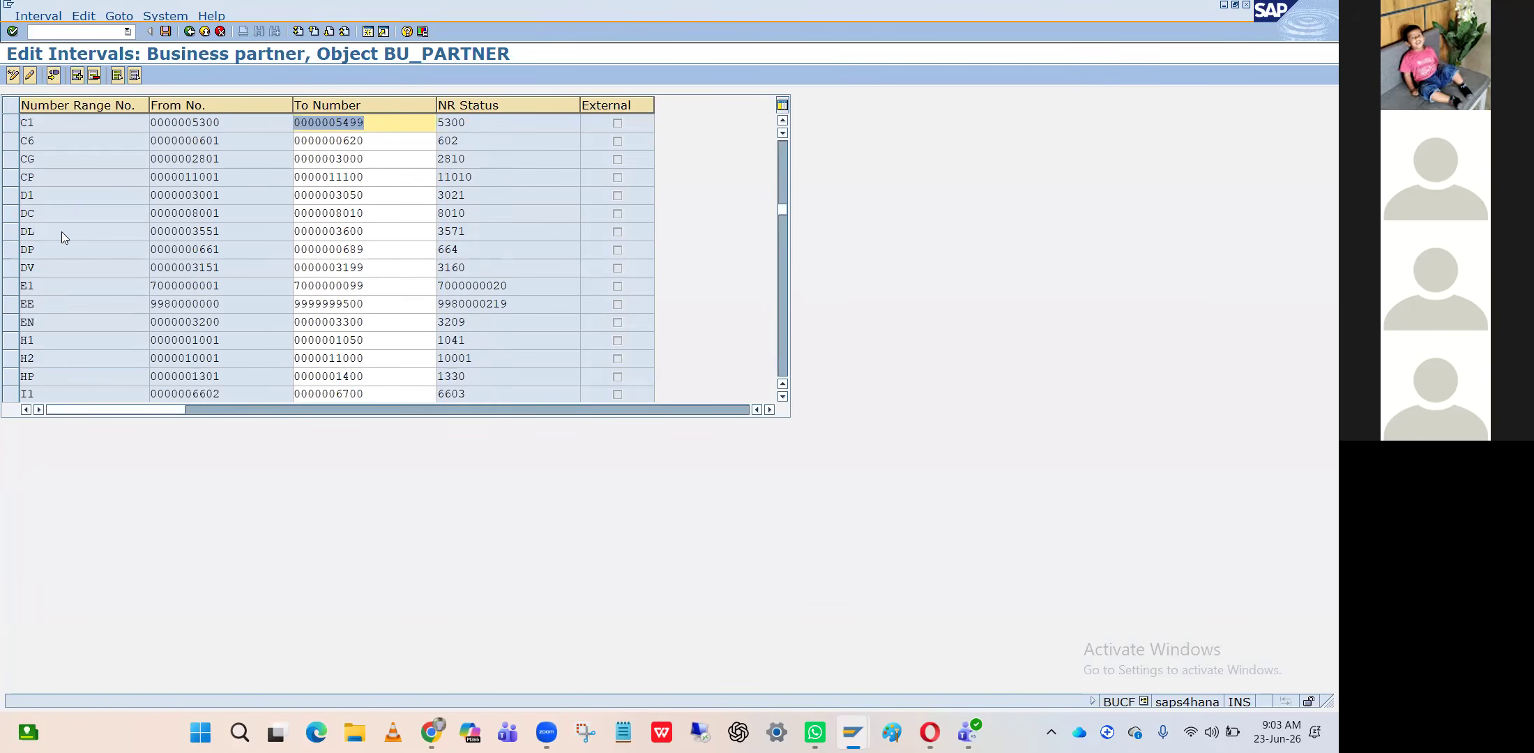
pyautogui.rightClick(61, 231)
pyautogui.click(42, 365)
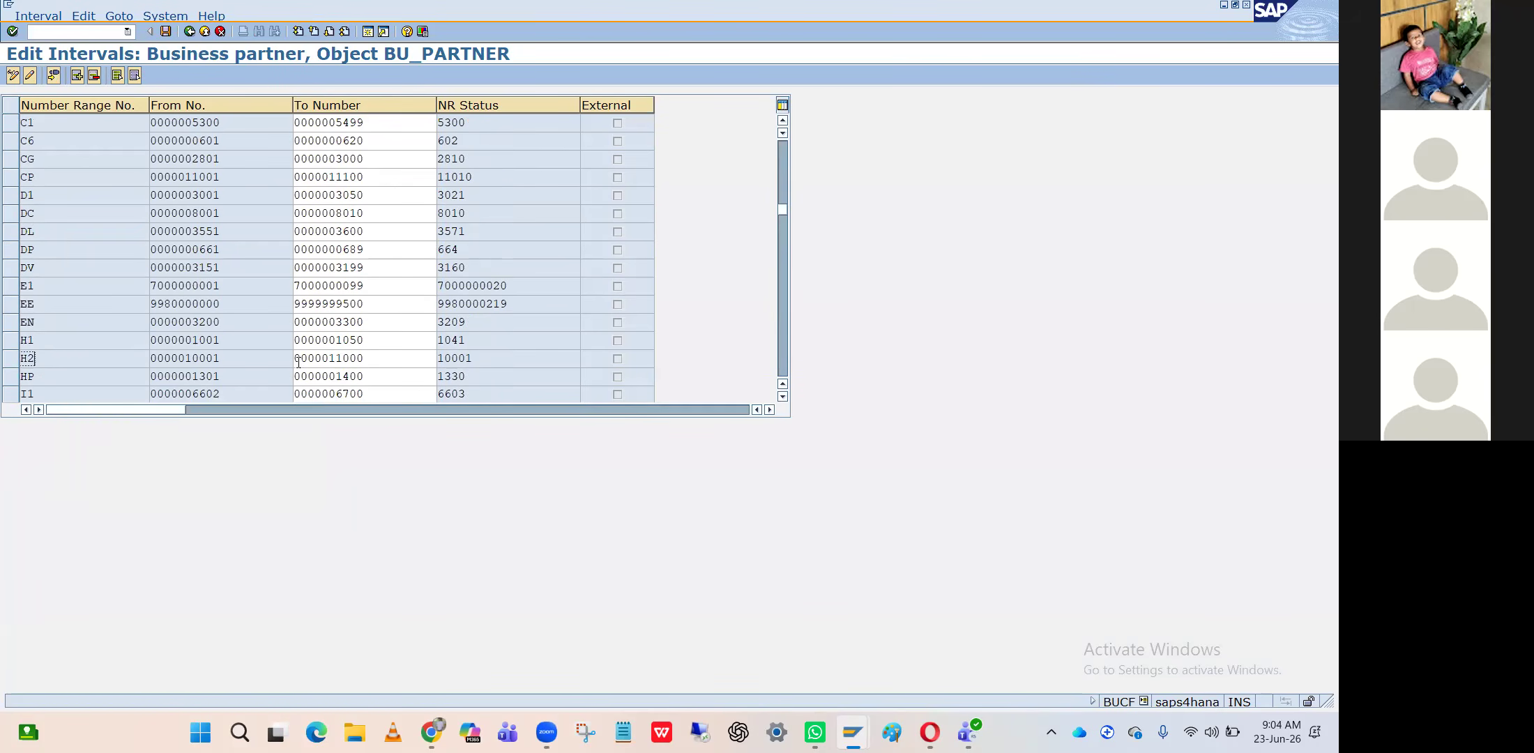
pyautogui.click(189, 32)
pyautogui.click(189, 31)
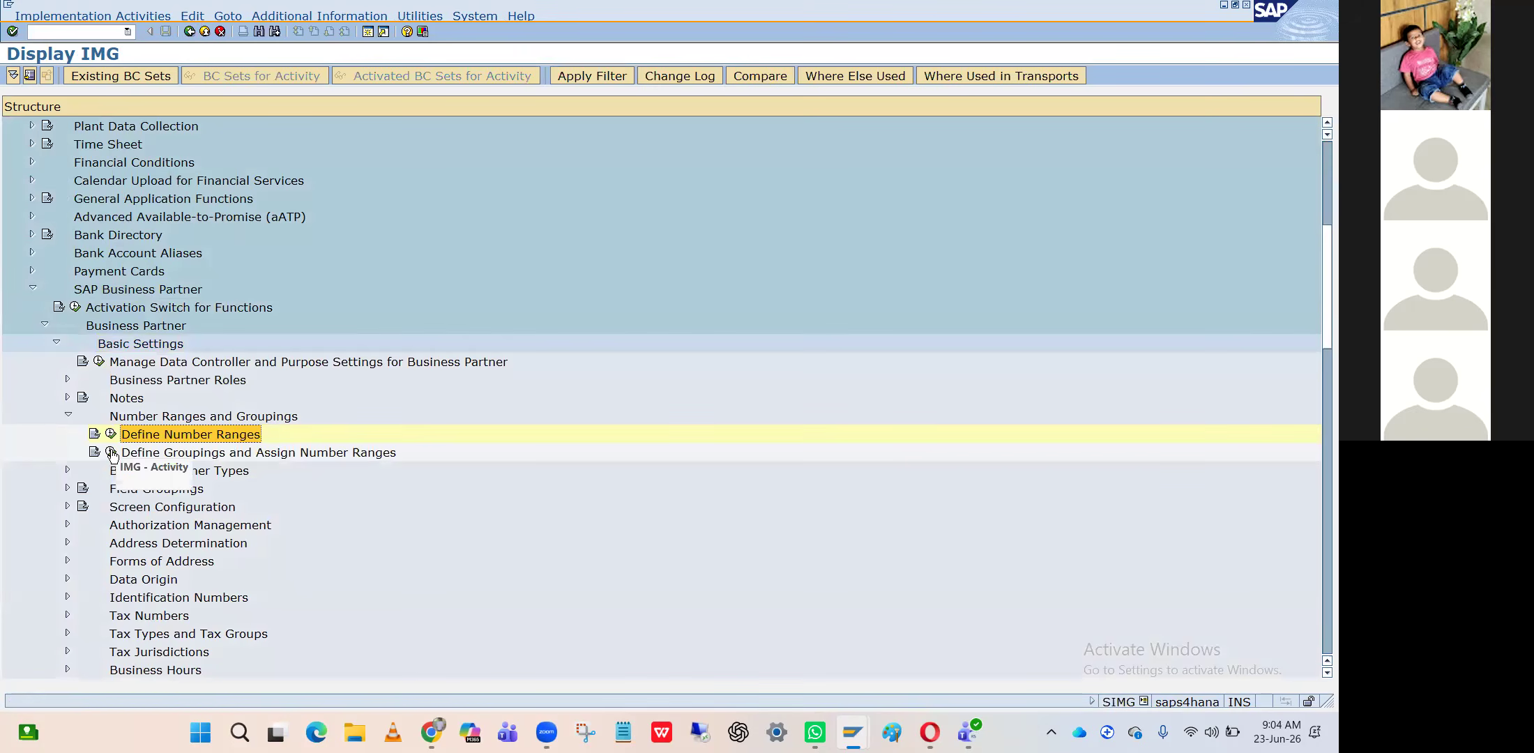
# Open Define Groupings and Assign Number Ranges and position the BP groupings list at HPIN
pyautogui.click(111, 451)
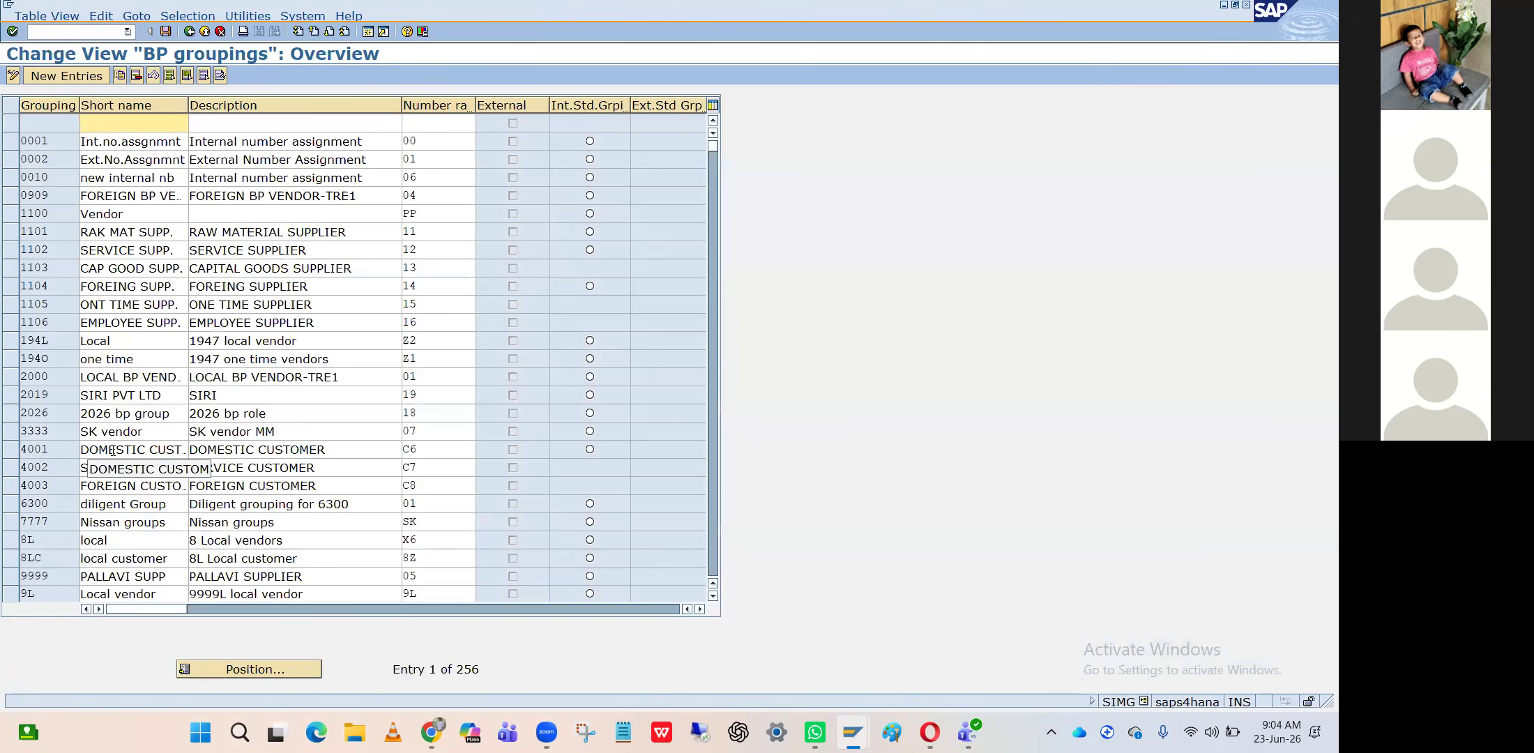
pyautogui.click(241, 670)
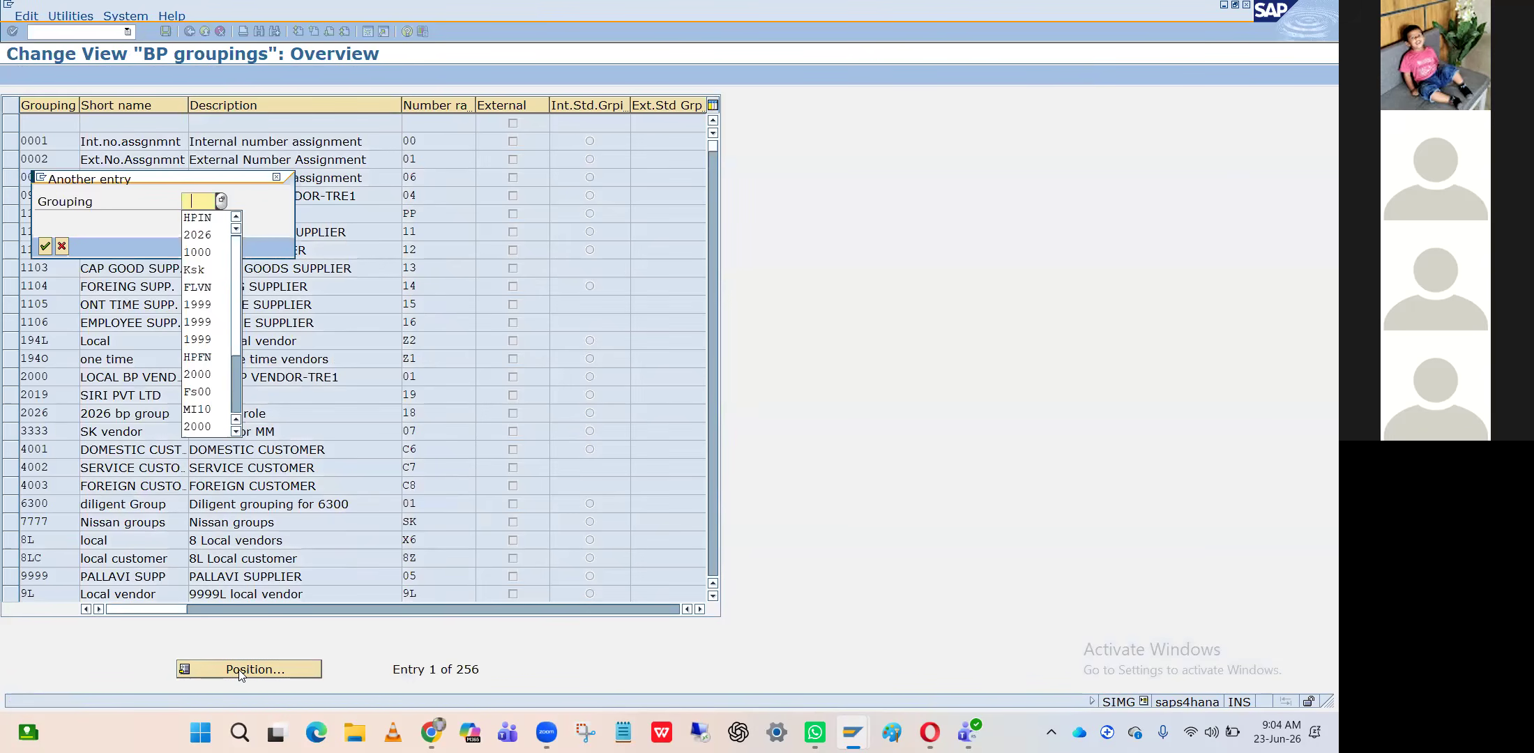
pyautogui.press('Down')
pyautogui.press('Return')
pyautogui.press('Return')
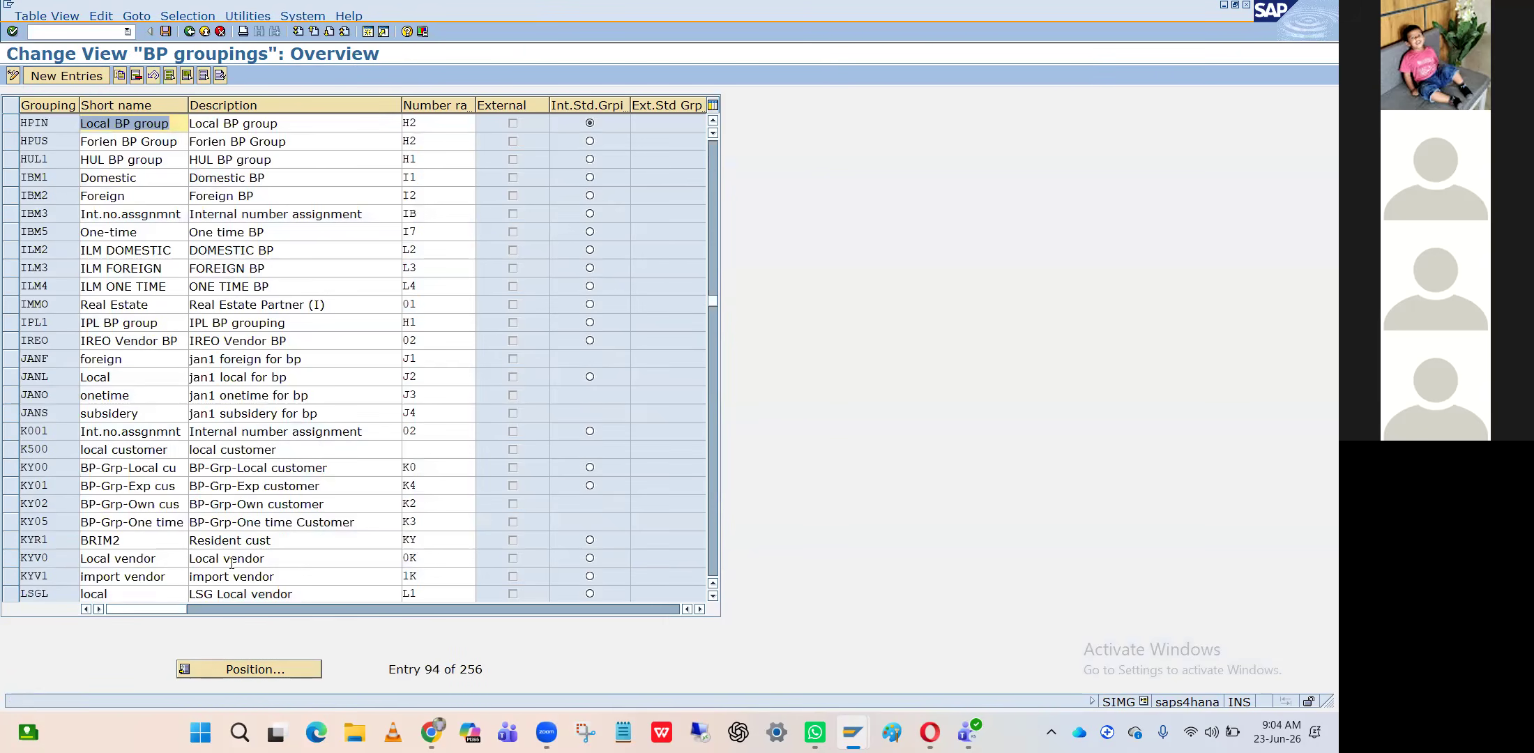
# Examine the number range and internal standard grouping assignments throughout the BP groupings list
pyautogui.click(425, 126)
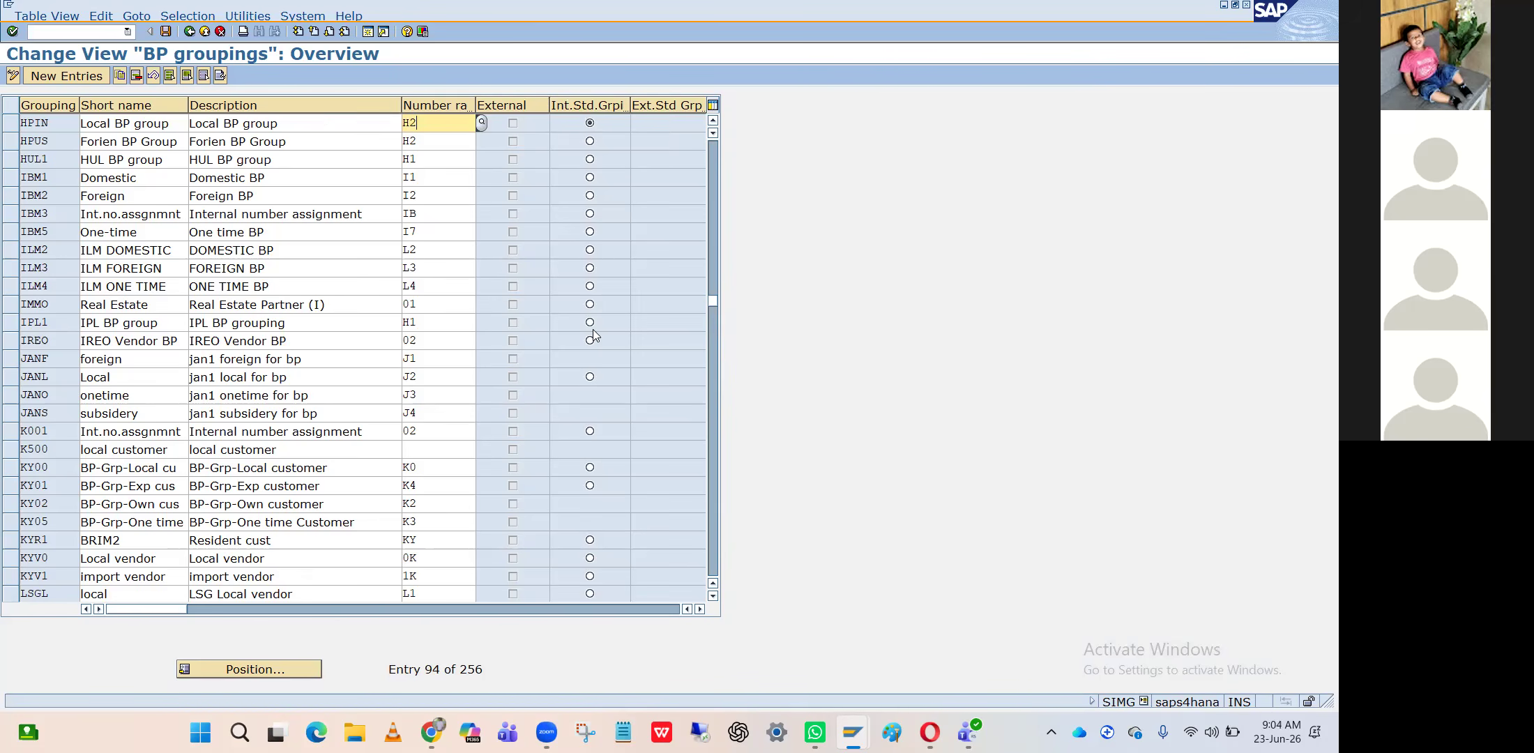
pyautogui.scroll(-8, 594, 336)
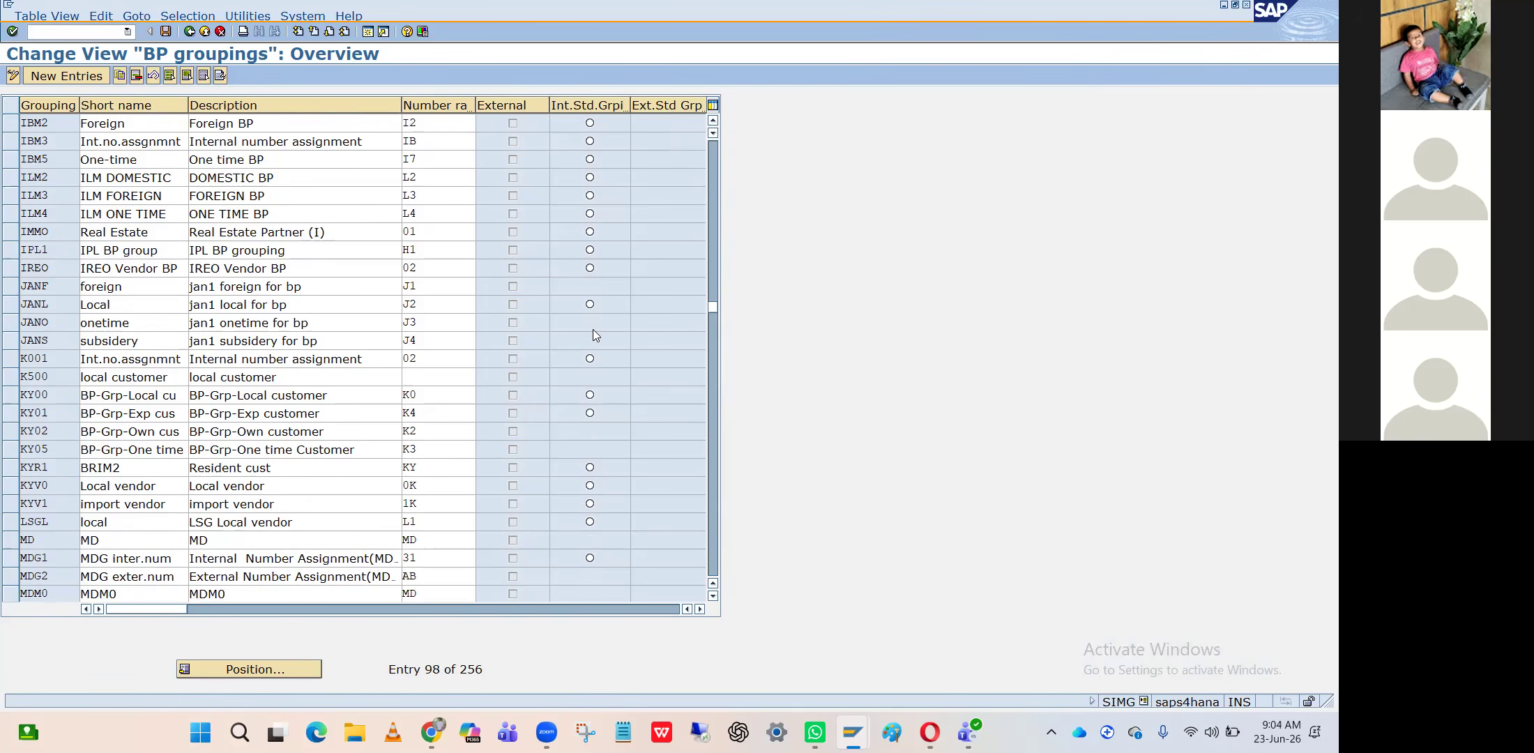
pyautogui.scroll(-16, 594, 336)
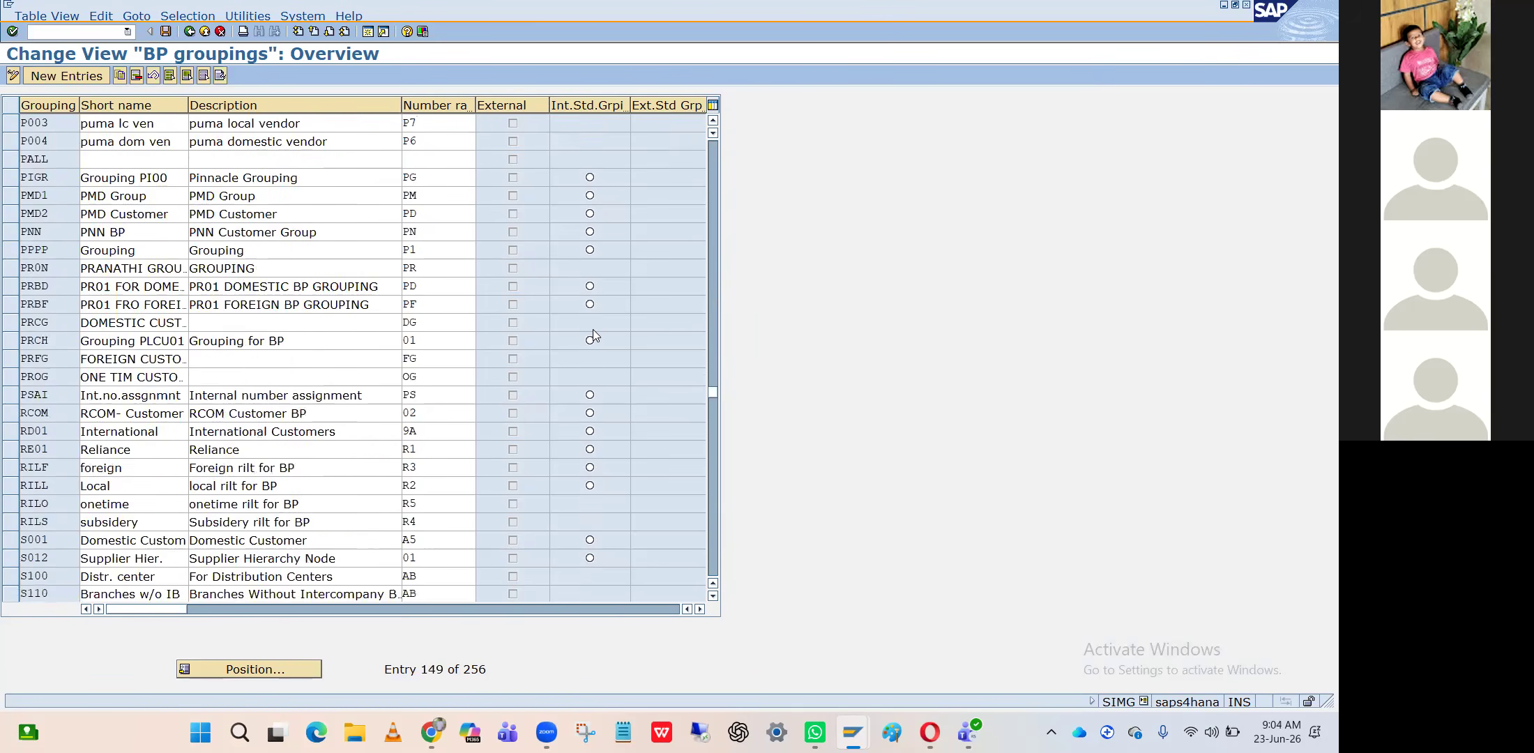
pyautogui.scroll(20, 594, 330)
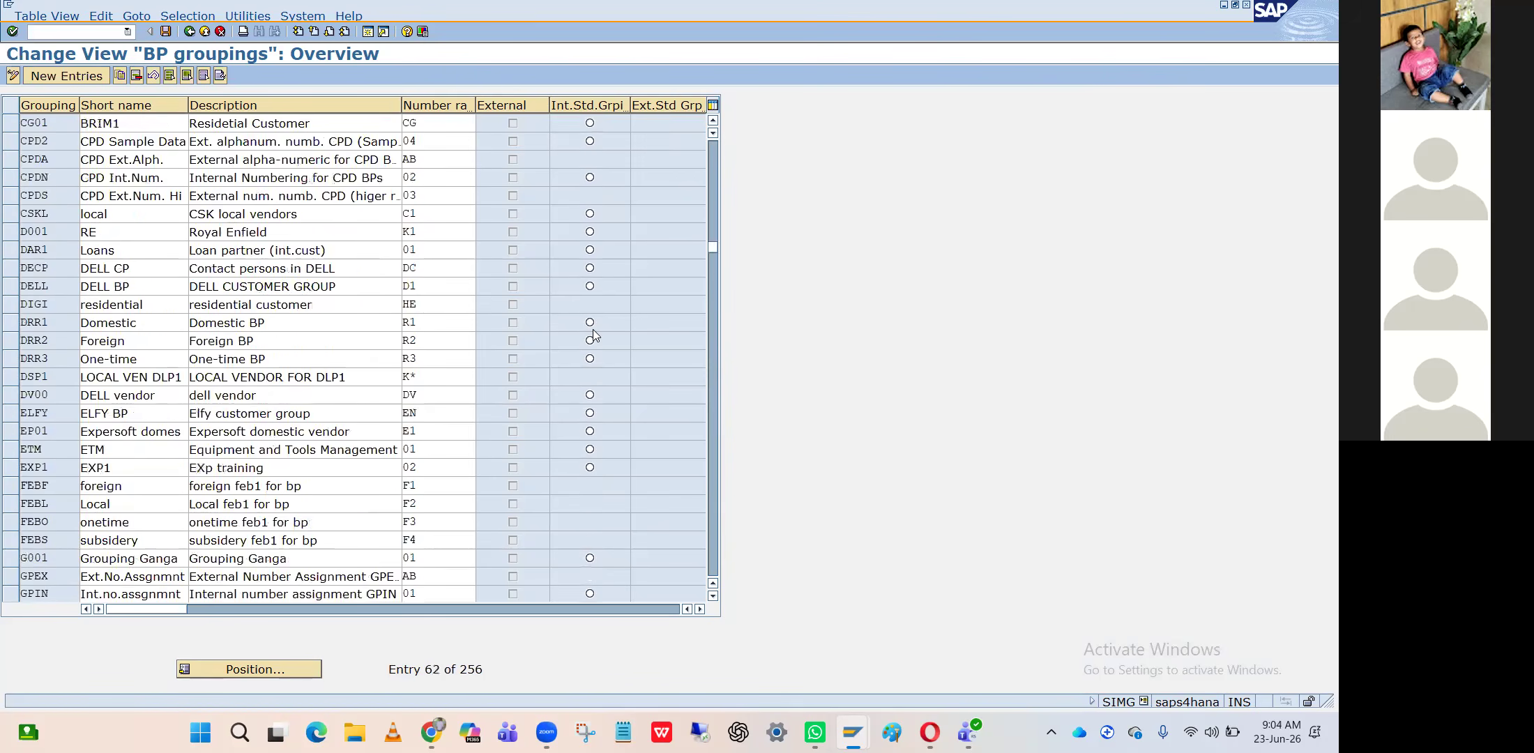
pyautogui.scroll(3, 593, 329)
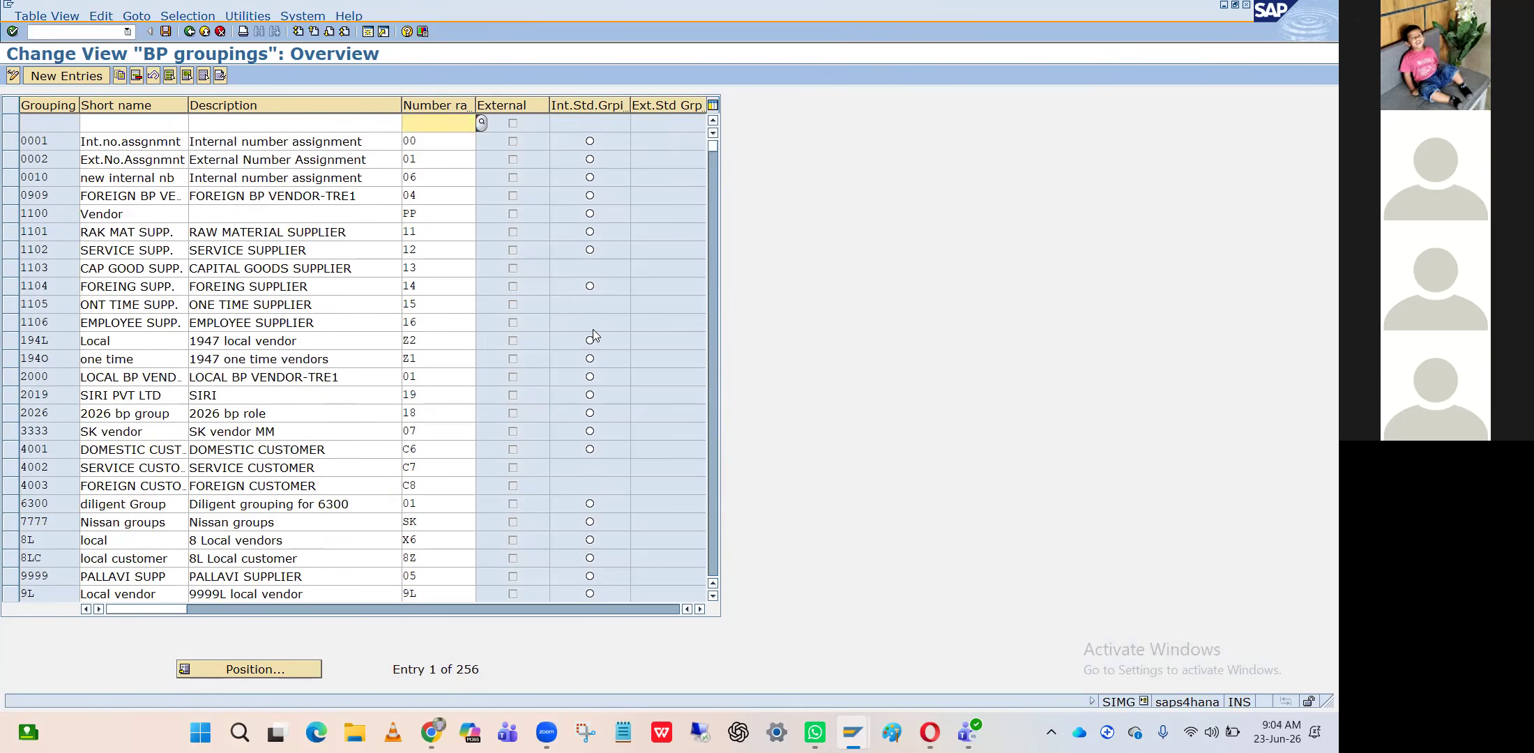
pyautogui.scroll(-4, 594, 330)
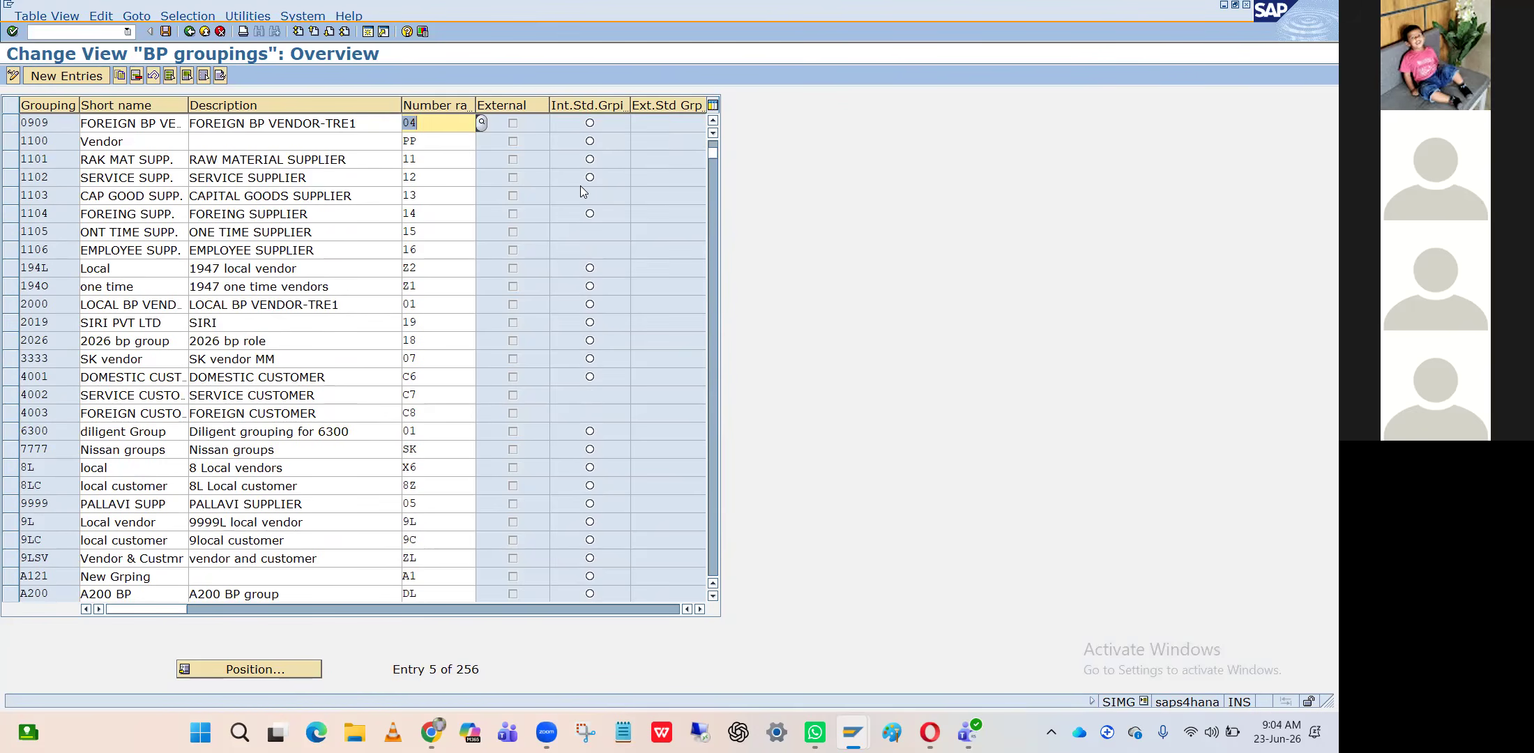
pyautogui.scroll(4, 594, 221)
pyautogui.scroll(-16, 594, 220)
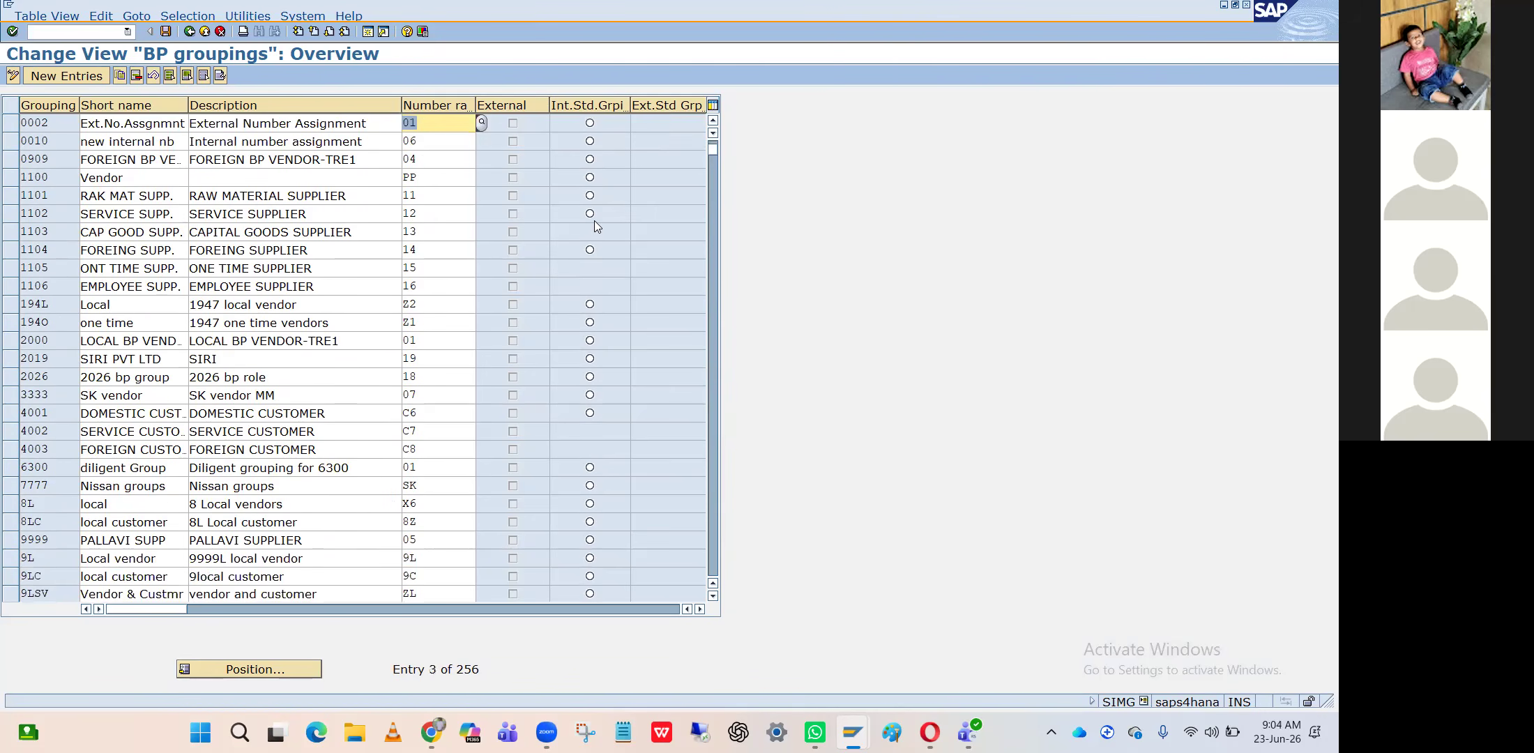
pyautogui.scroll(-18, 594, 220)
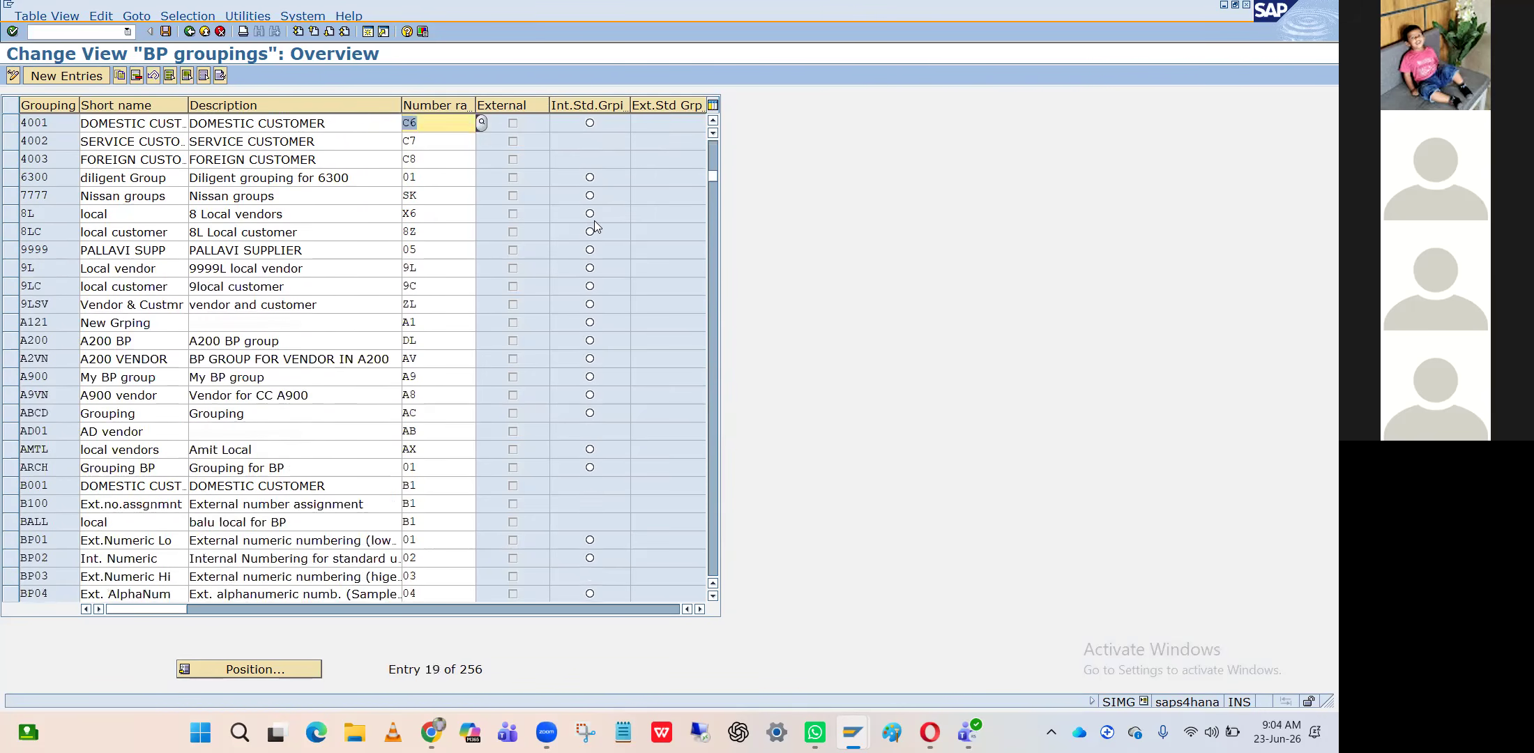
pyautogui.scroll(-11, 594, 220)
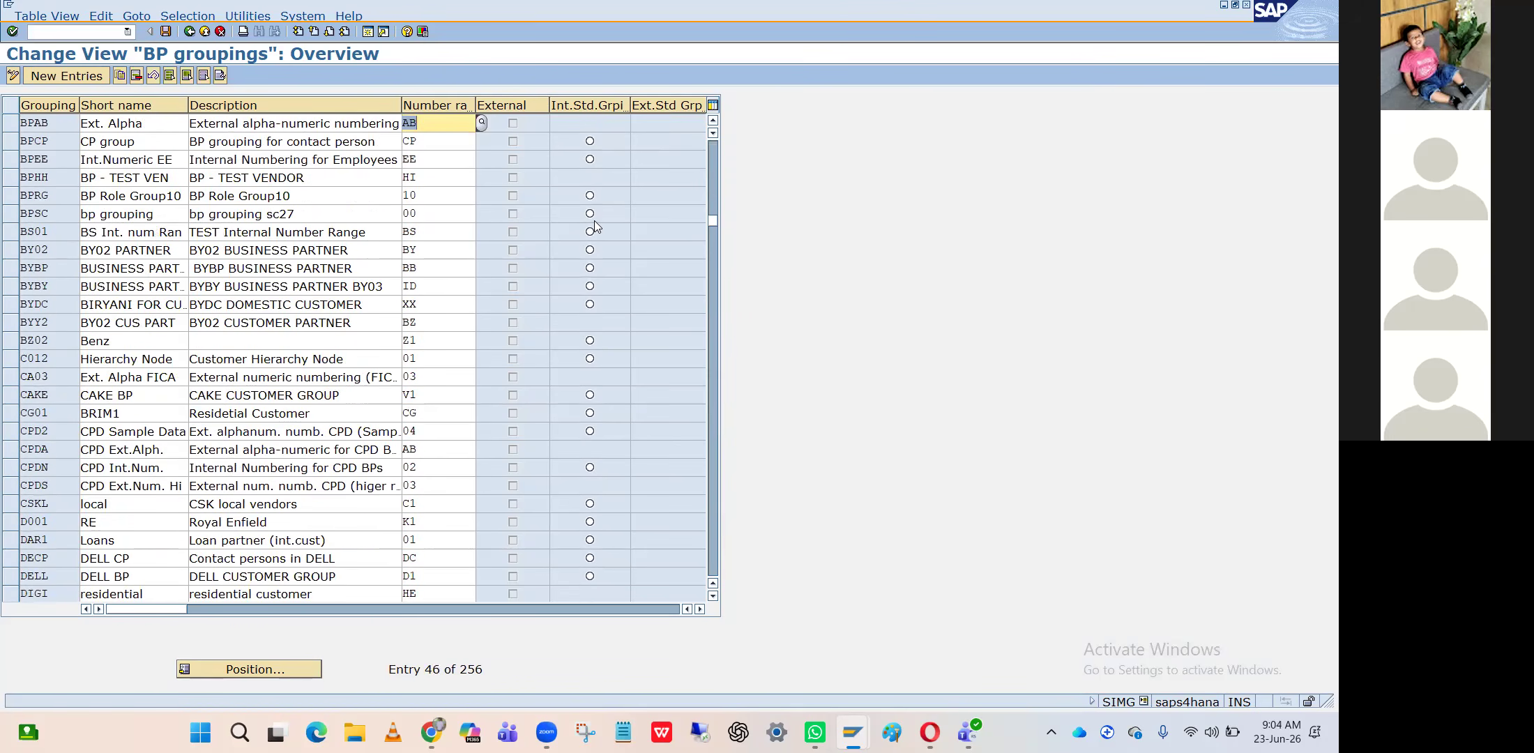
pyautogui.scroll(-7, 594, 220)
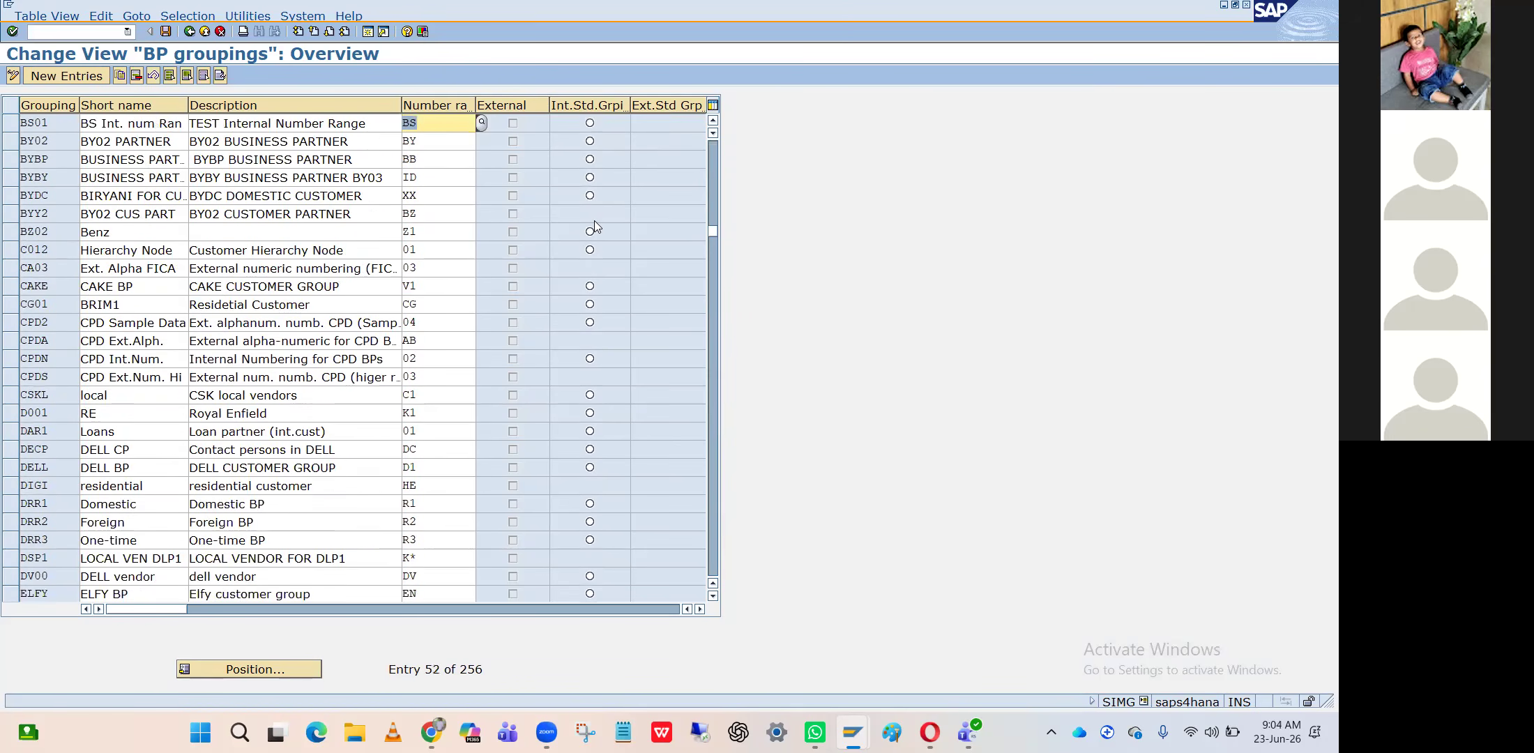
pyautogui.scroll(-2, 270, 667)
# Position the BP groupings list at HPIN again
pyautogui.click(270, 668)
pyautogui.press('Down')
pyautogui.press('Return')
pyautogui.press('Return')
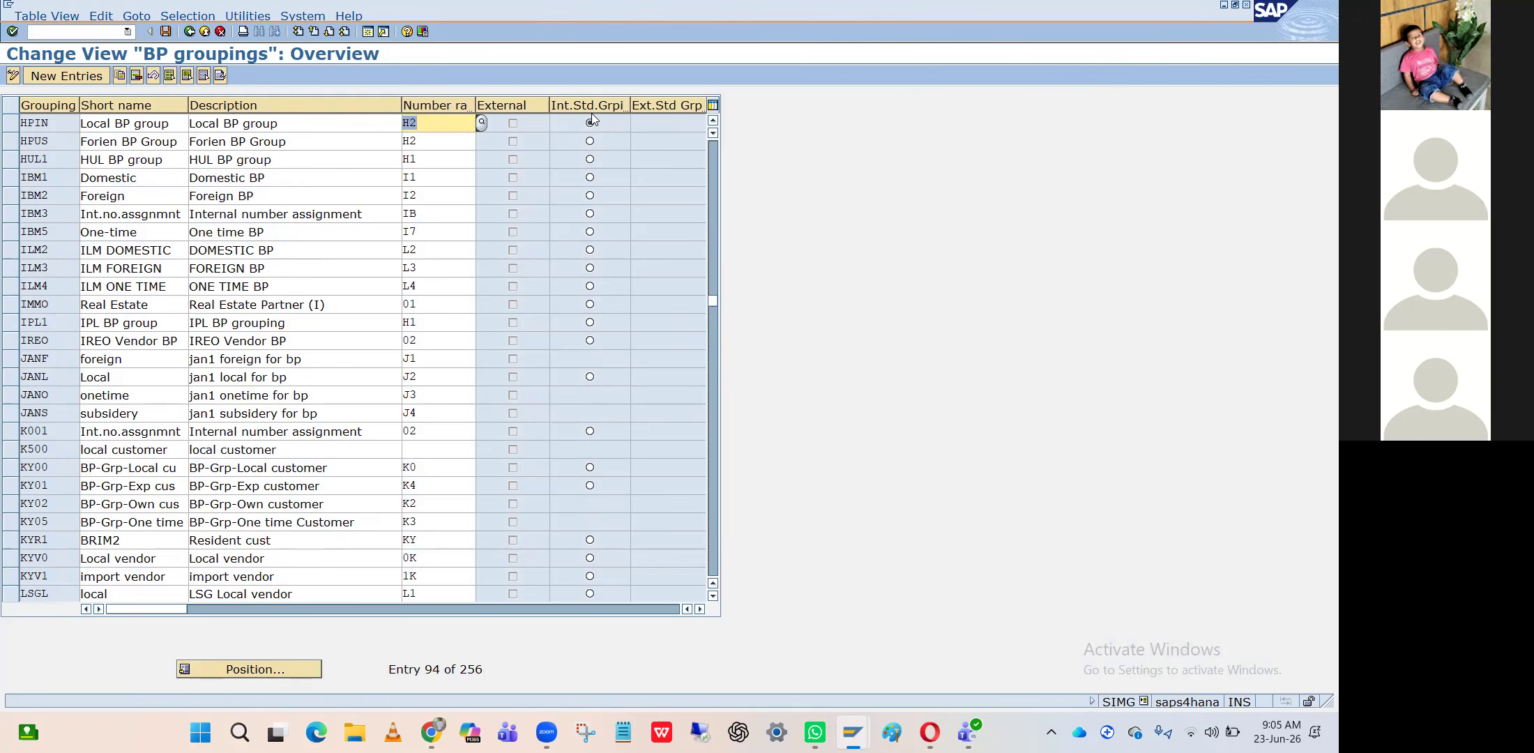
# Read the field help for HPIN's internal standard grouping indicator, and close it
pyautogui.click(572, 120)
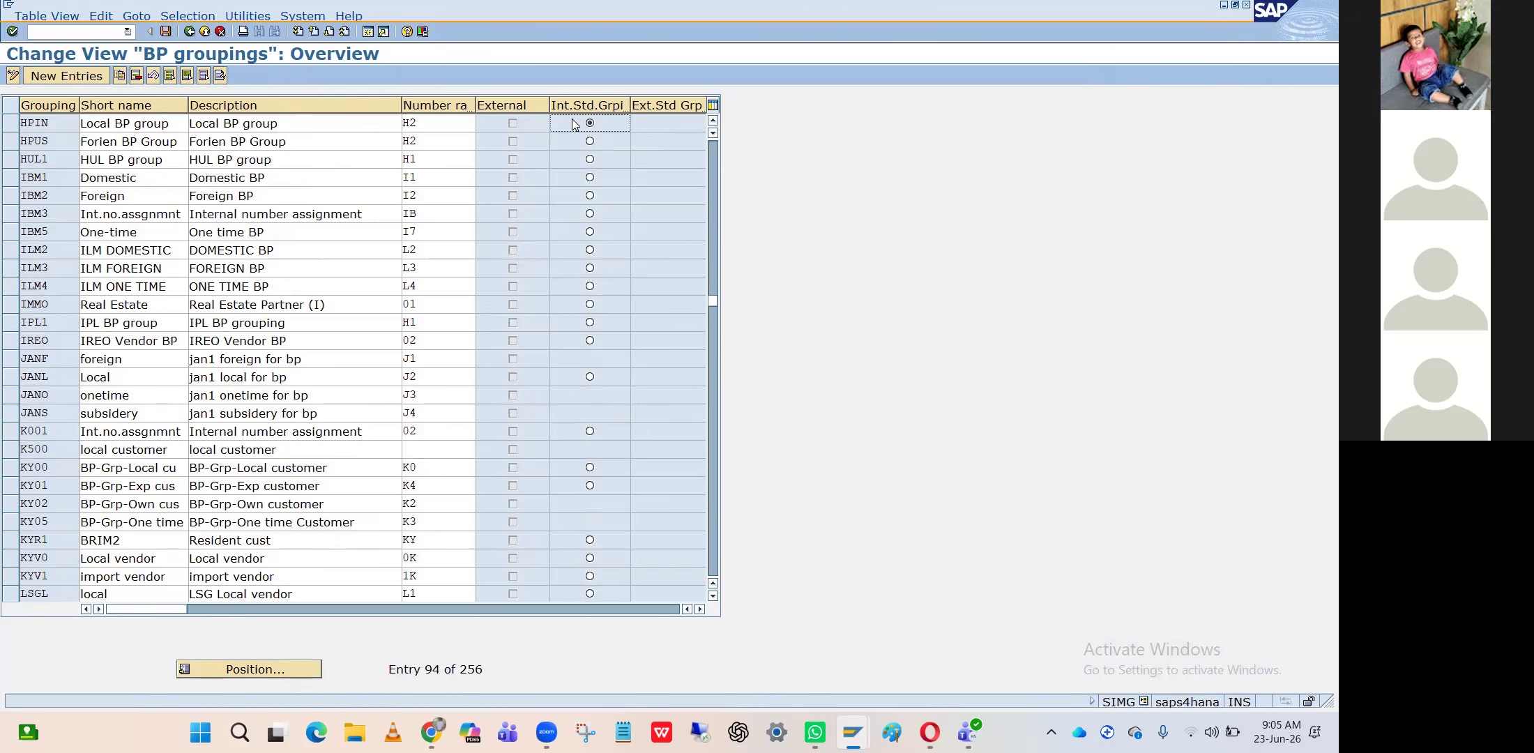
pyautogui.hotkey('ctrl', 's')
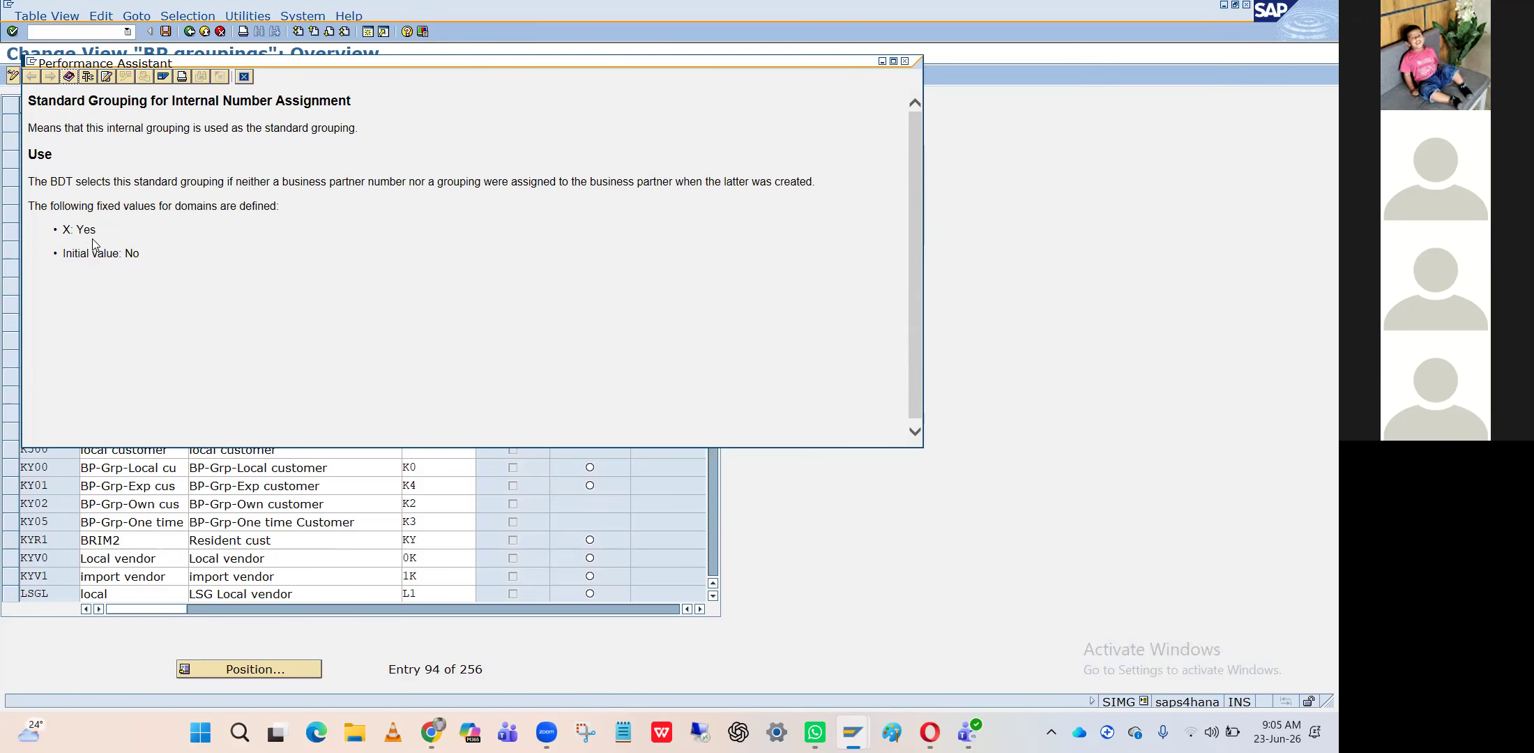
pyautogui.click(244, 76)
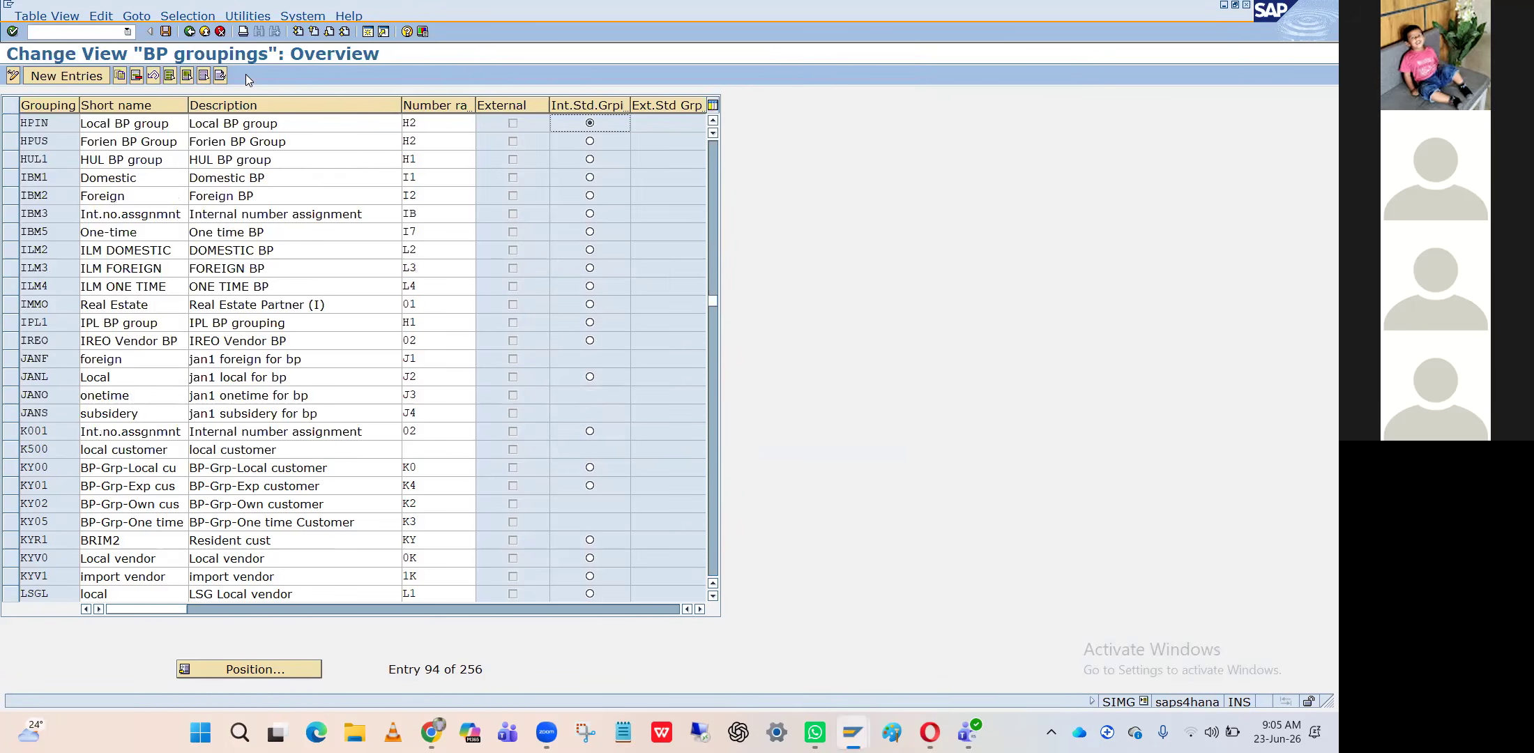
pyautogui.click(589, 123)
# Start transaction BP in a new session and begin creating a business partner of type Organization
pyautogui.click(367, 31)
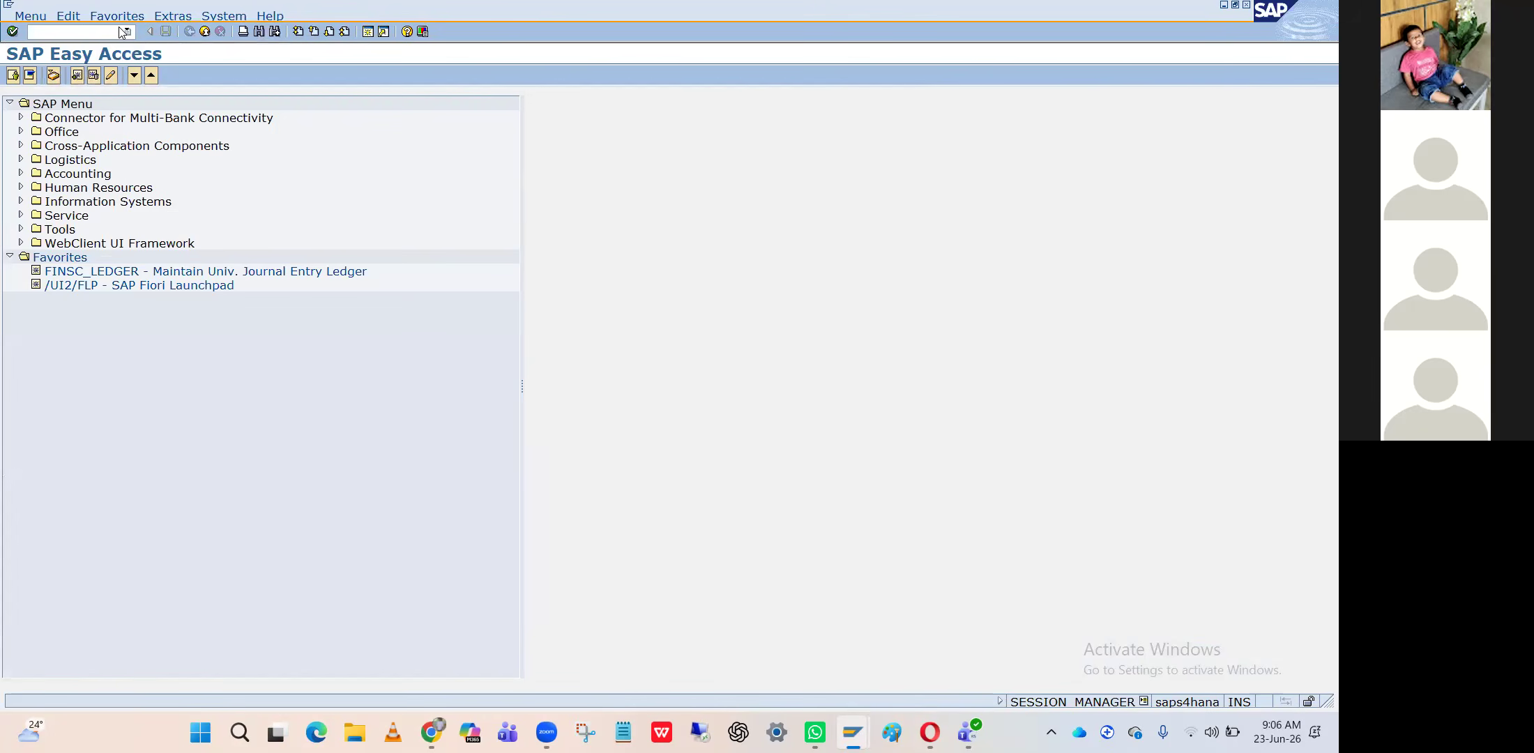
pyautogui.write('bp')
pyautogui.press('Return')
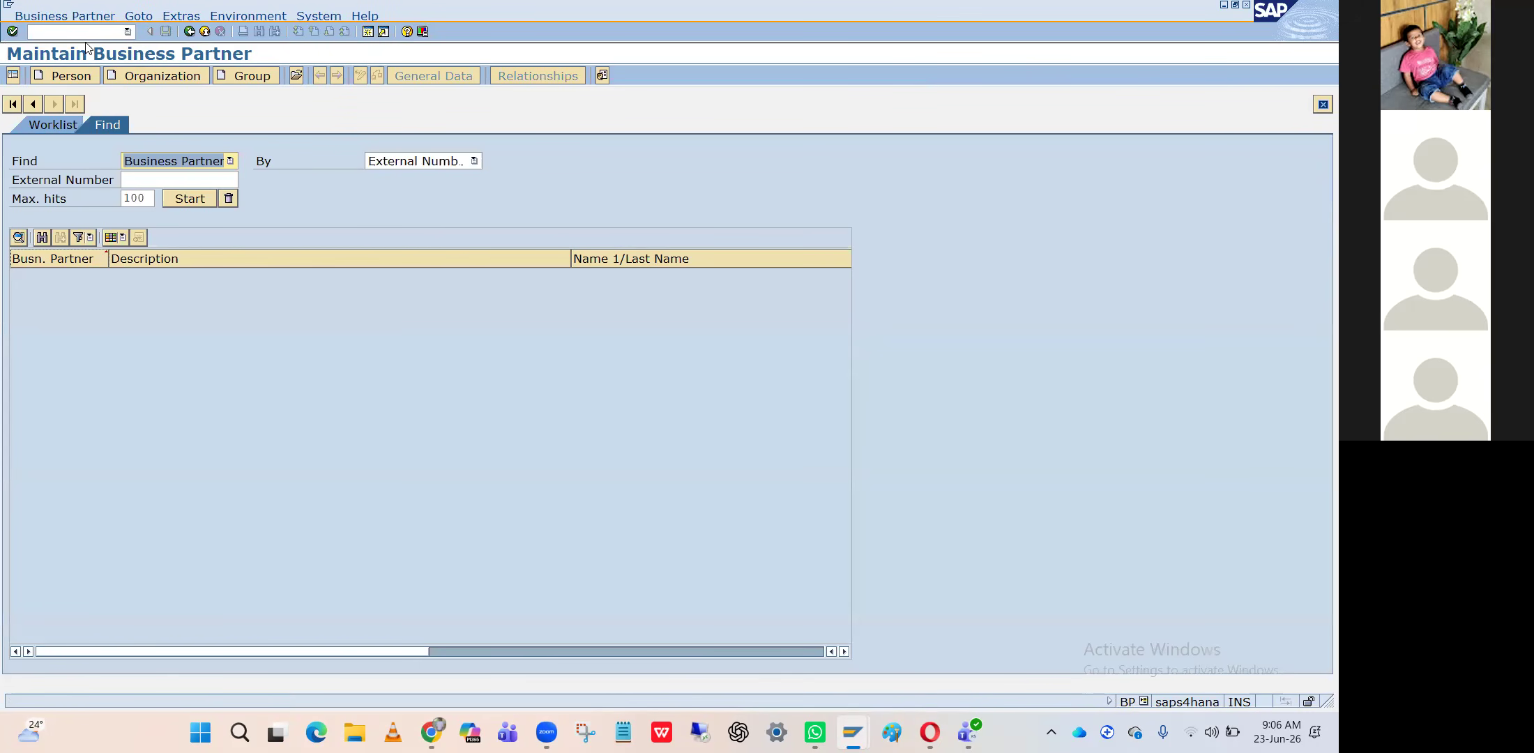
pyautogui.click(74, 20)
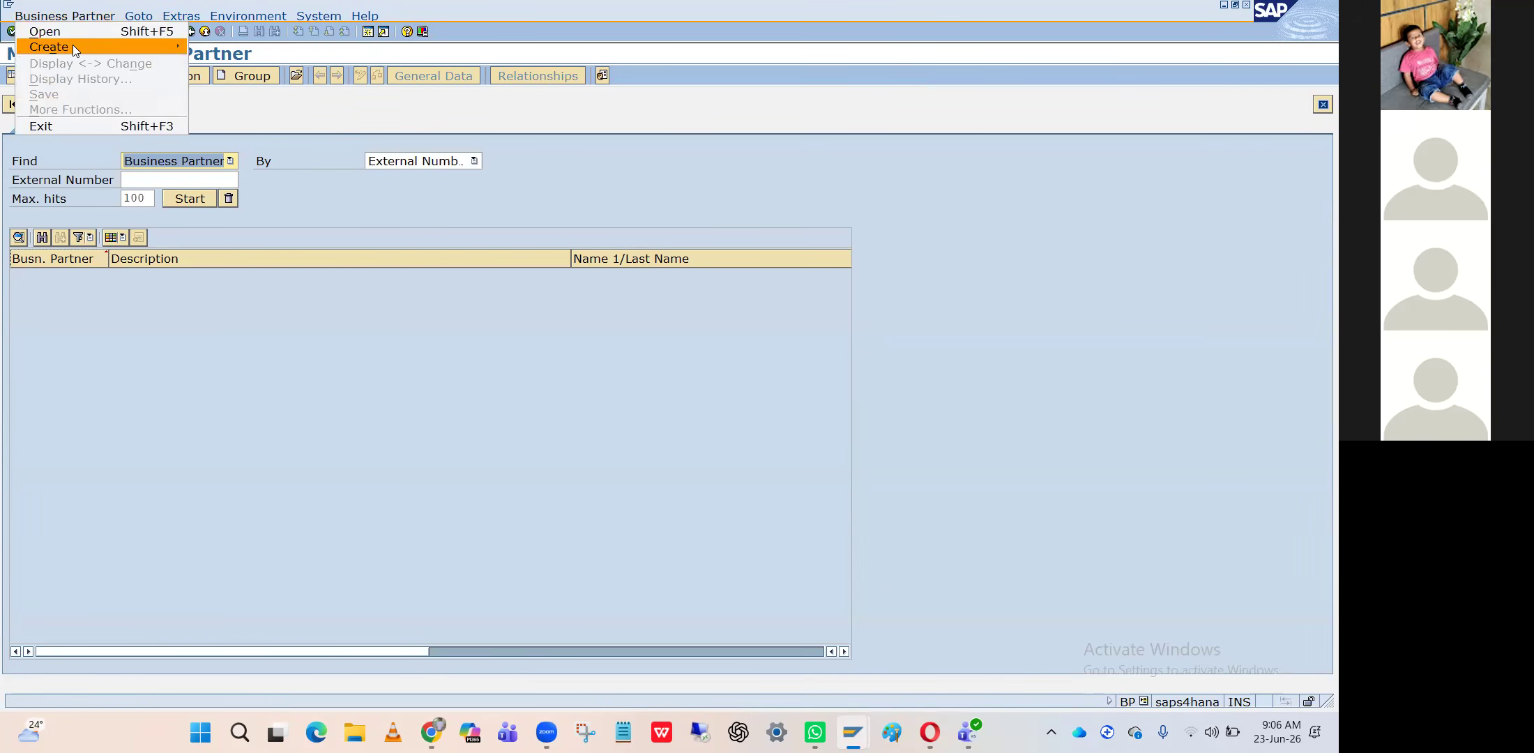
pyautogui.moveTo(73, 46)
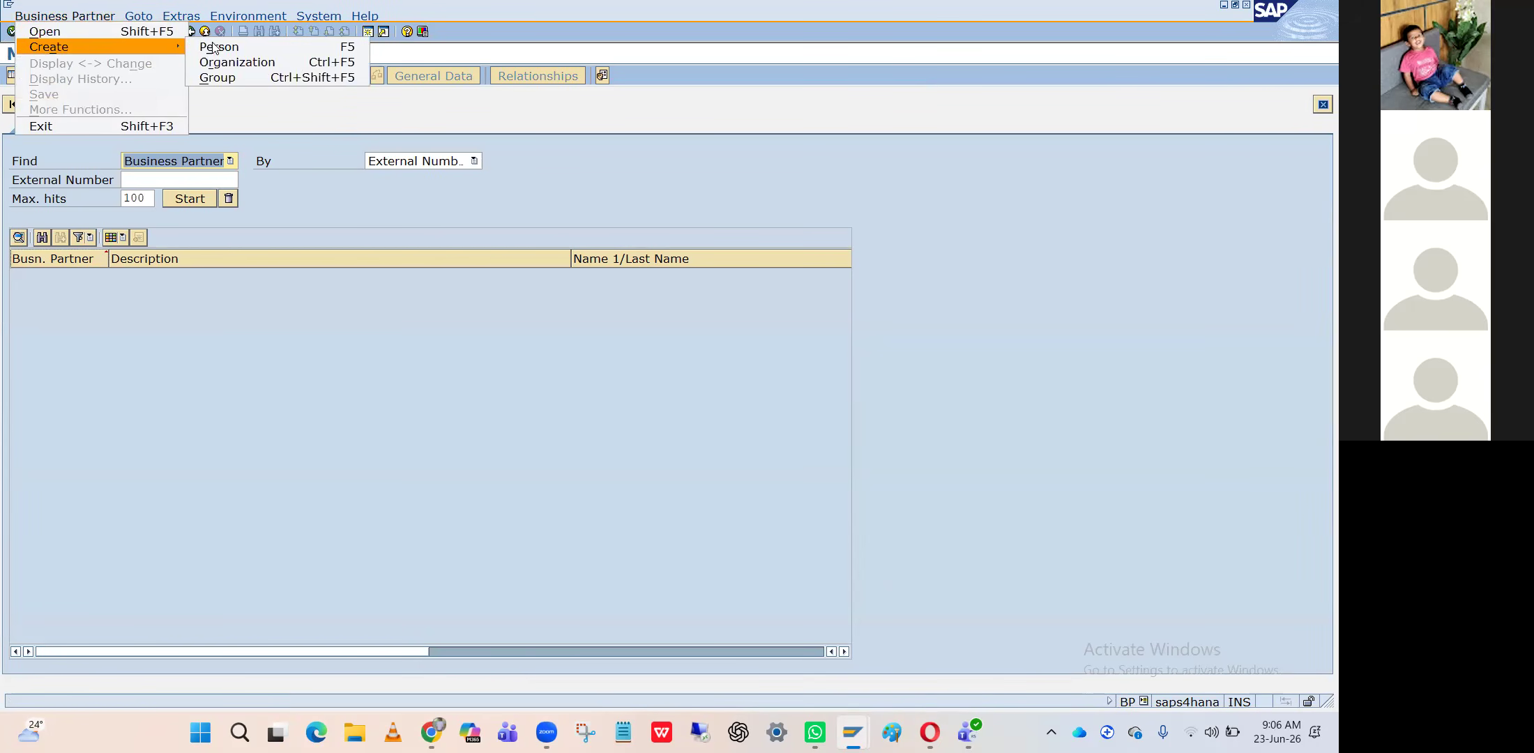
pyautogui.click(247, 66)
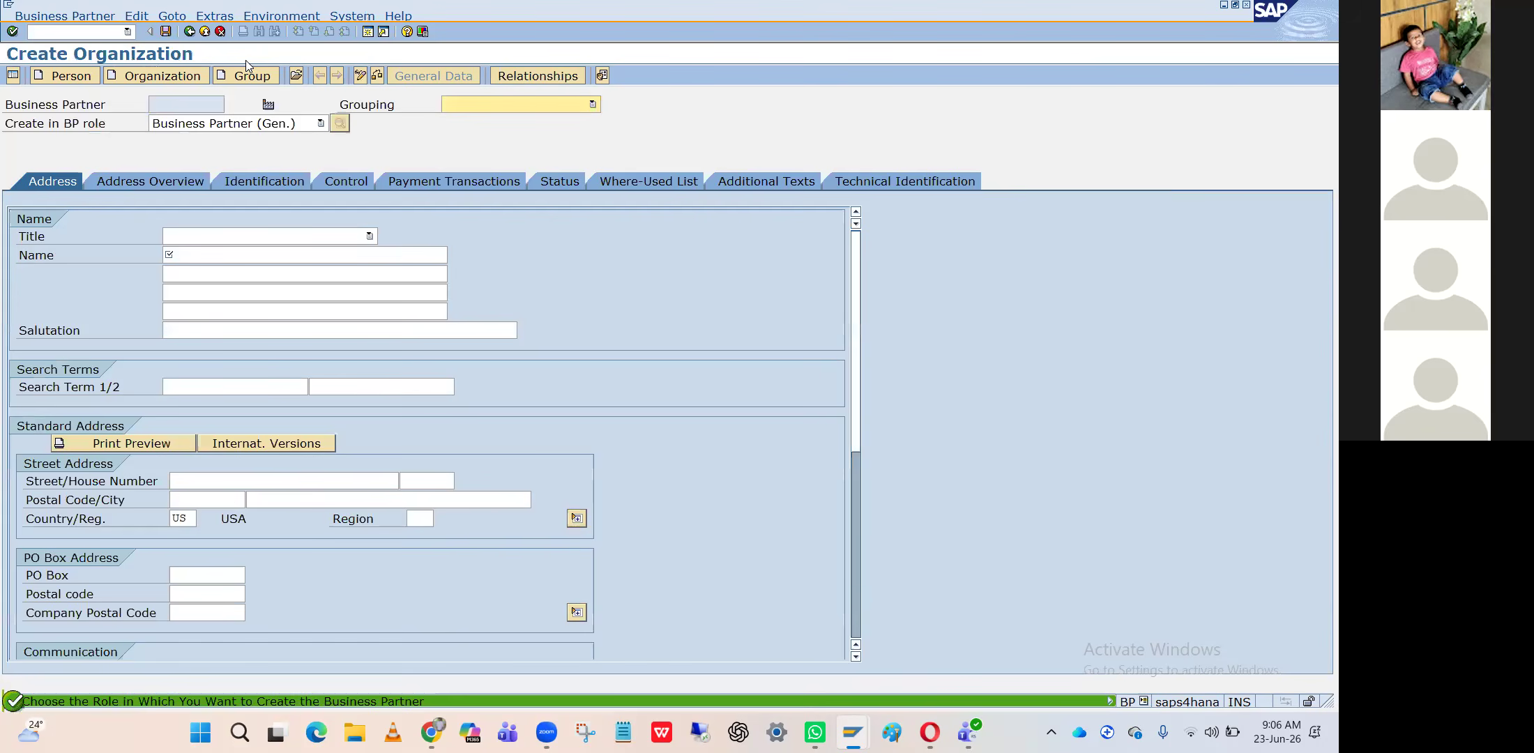
# Check the available groupings for the new organization against the BP groupings customizing session, leaving Grouping empty
pyautogui.click(527, 106)
pyautogui.click(527, 105)
pyautogui.click(527, 105)
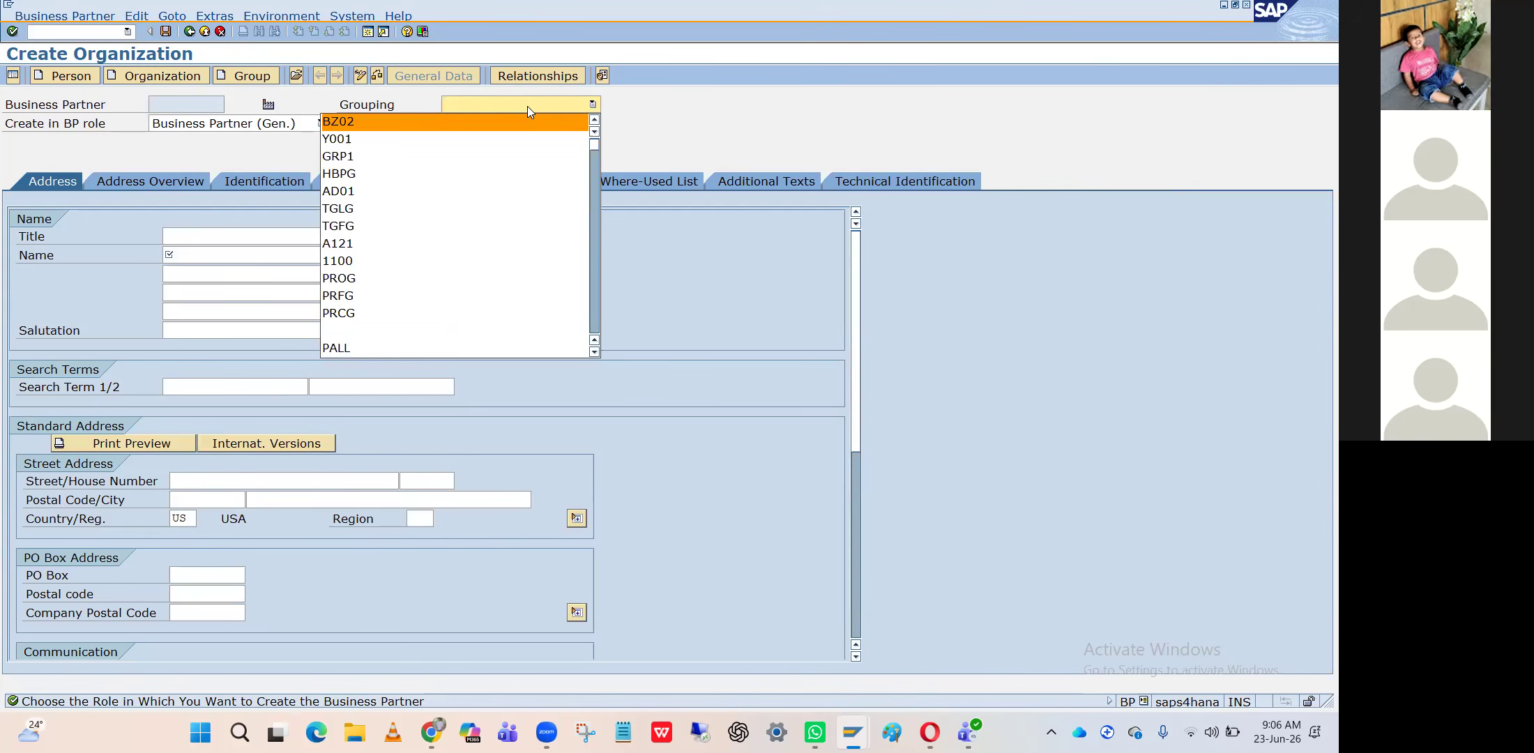
pyautogui.click(527, 106)
pyautogui.hotkey('alt', 'Tab')
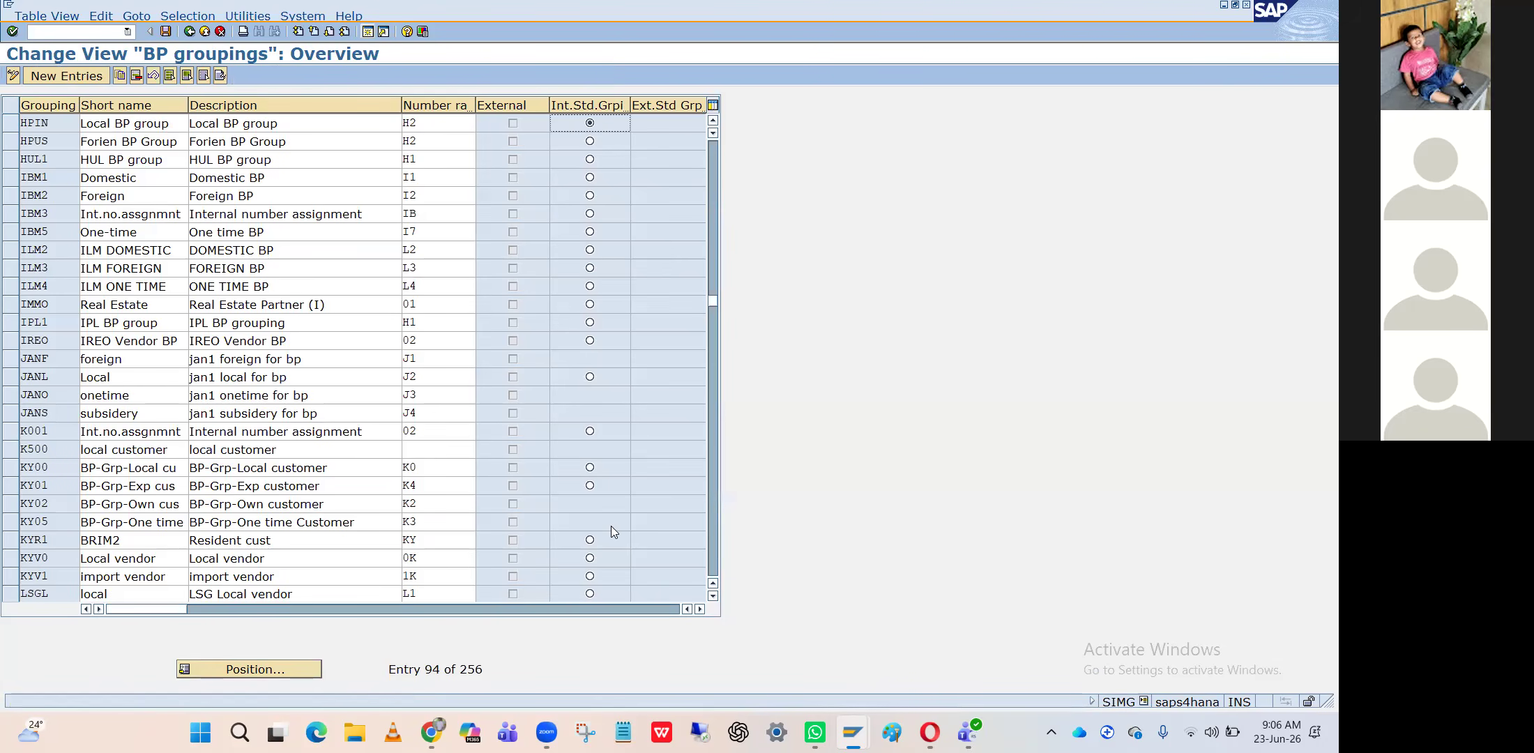
pyautogui.hotkey('alt', 'Tab')
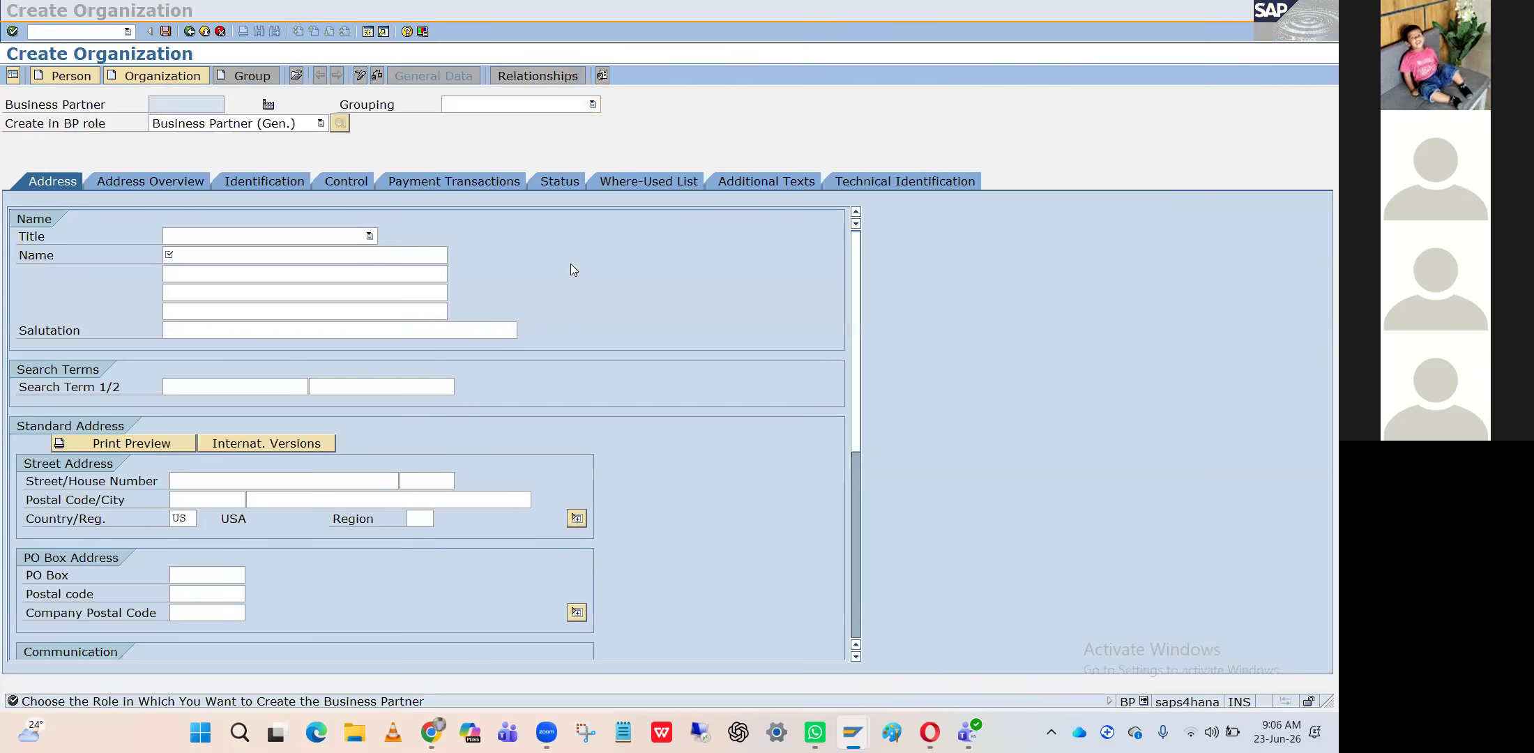
pyautogui.click(471, 105)
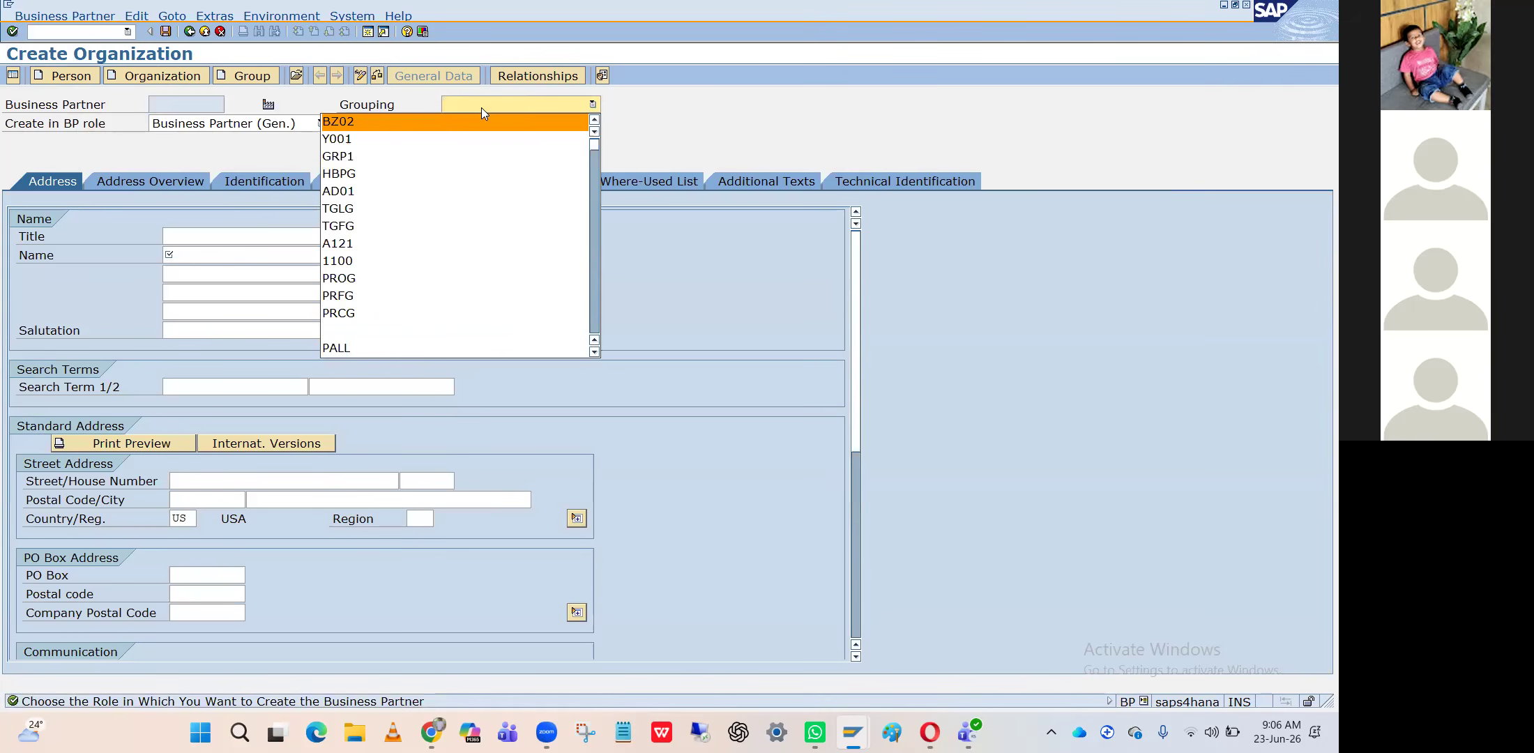
pyautogui.click(208, 161)
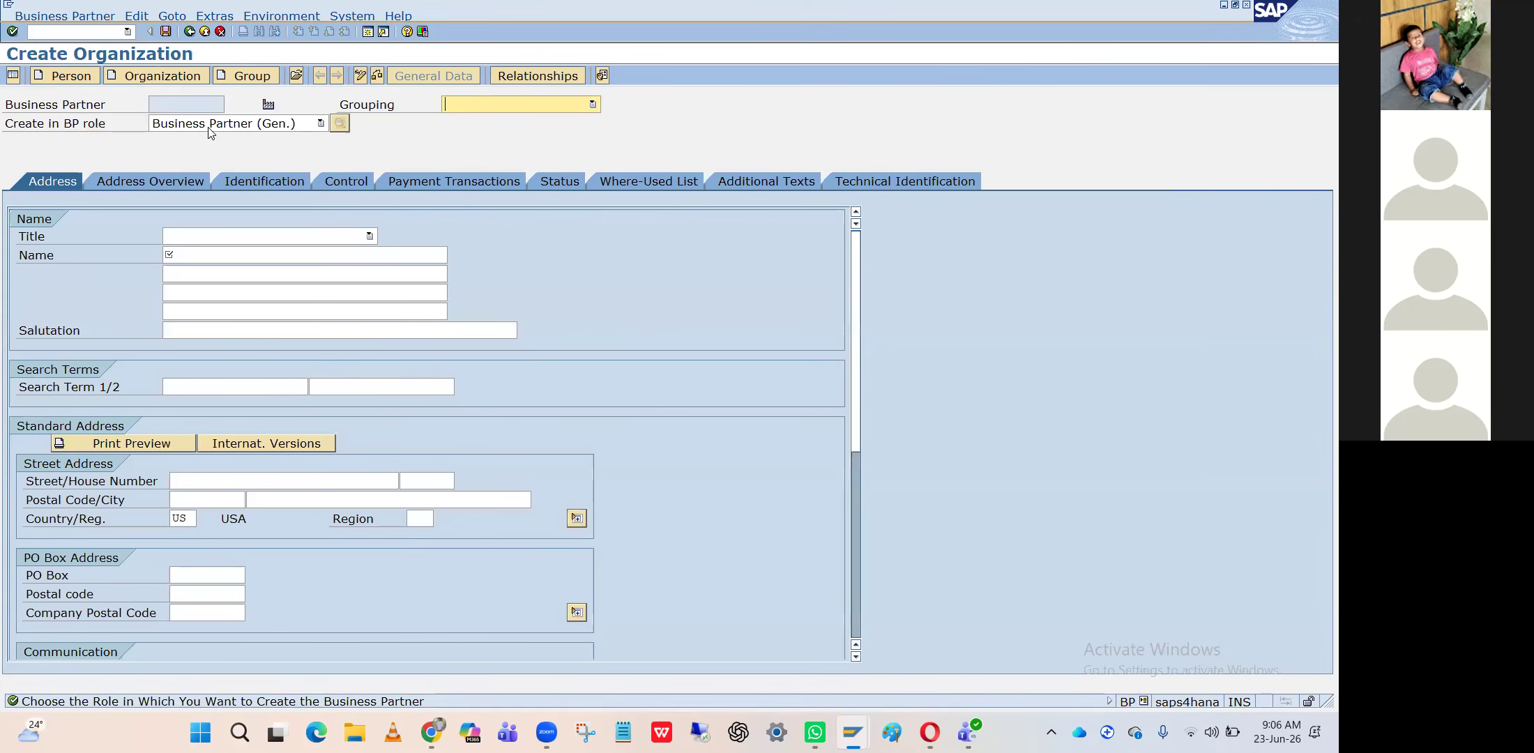
# Look up Local BP group among the new organization's grouping choices, and close the choices without selecting one
pyautogui.click(544, 104)
pyautogui.press('i')
pyautogui.press('n')
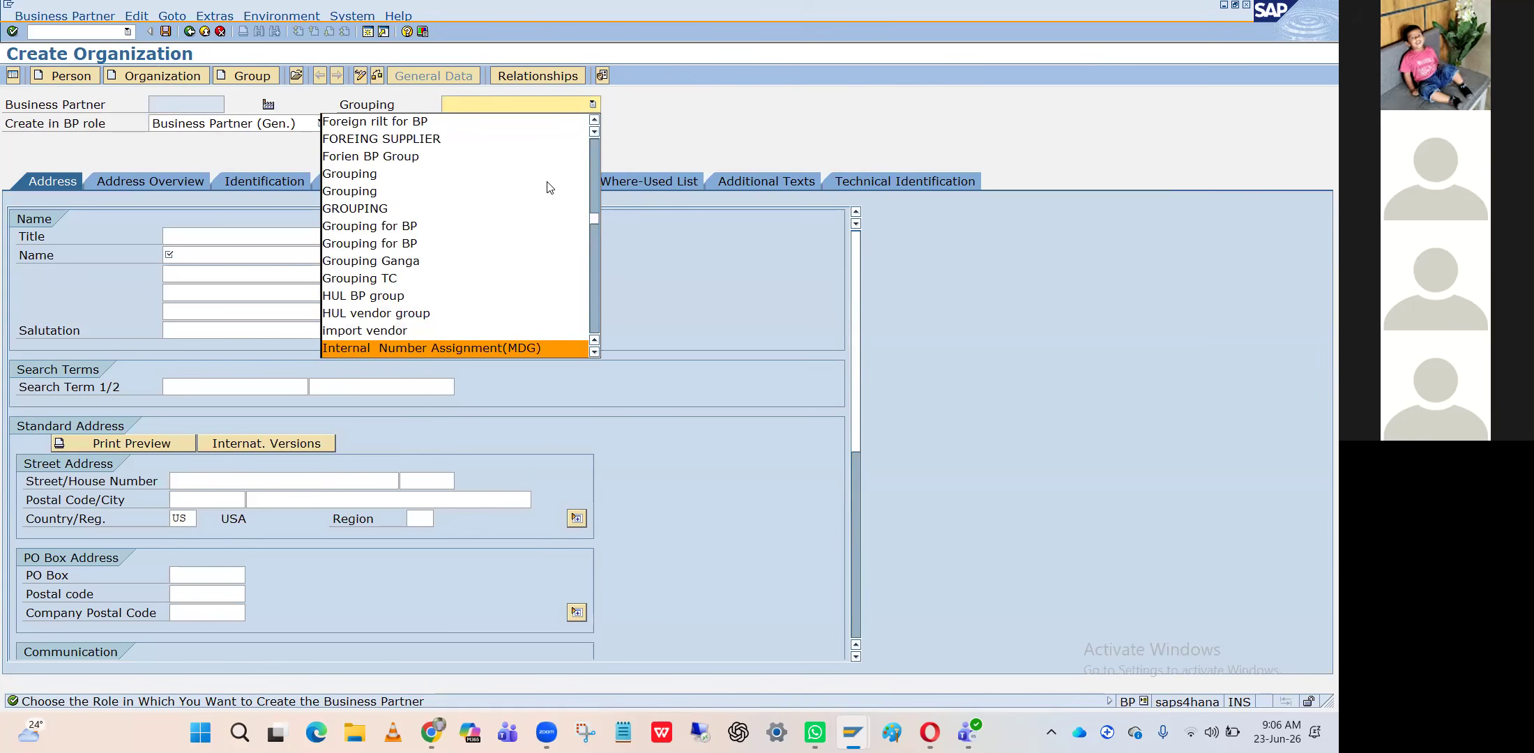
pyautogui.press('Up')
pyautogui.press('Up')
pyautogui.press('Up')
pyautogui.press('Up')
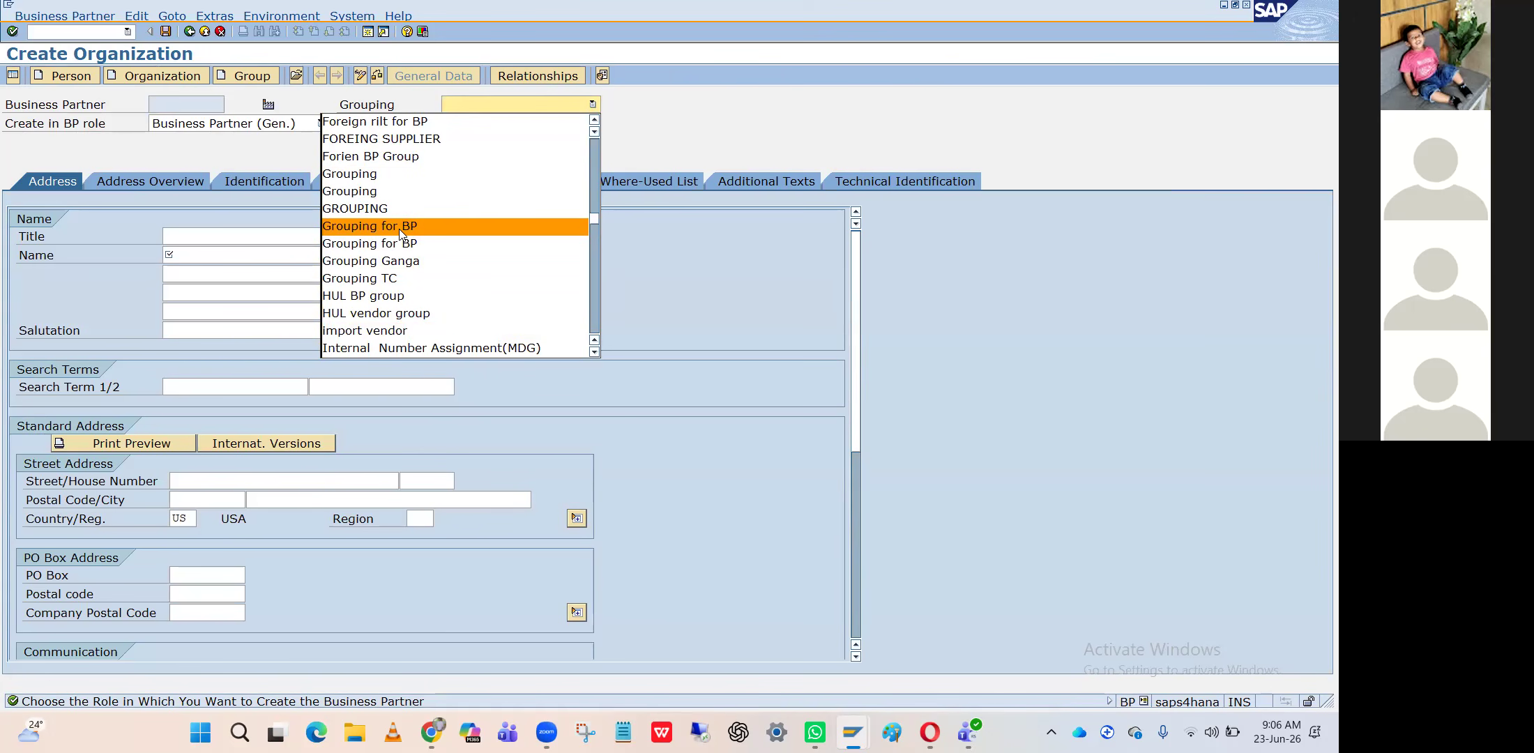
pyautogui.scroll(-3, 399, 230)
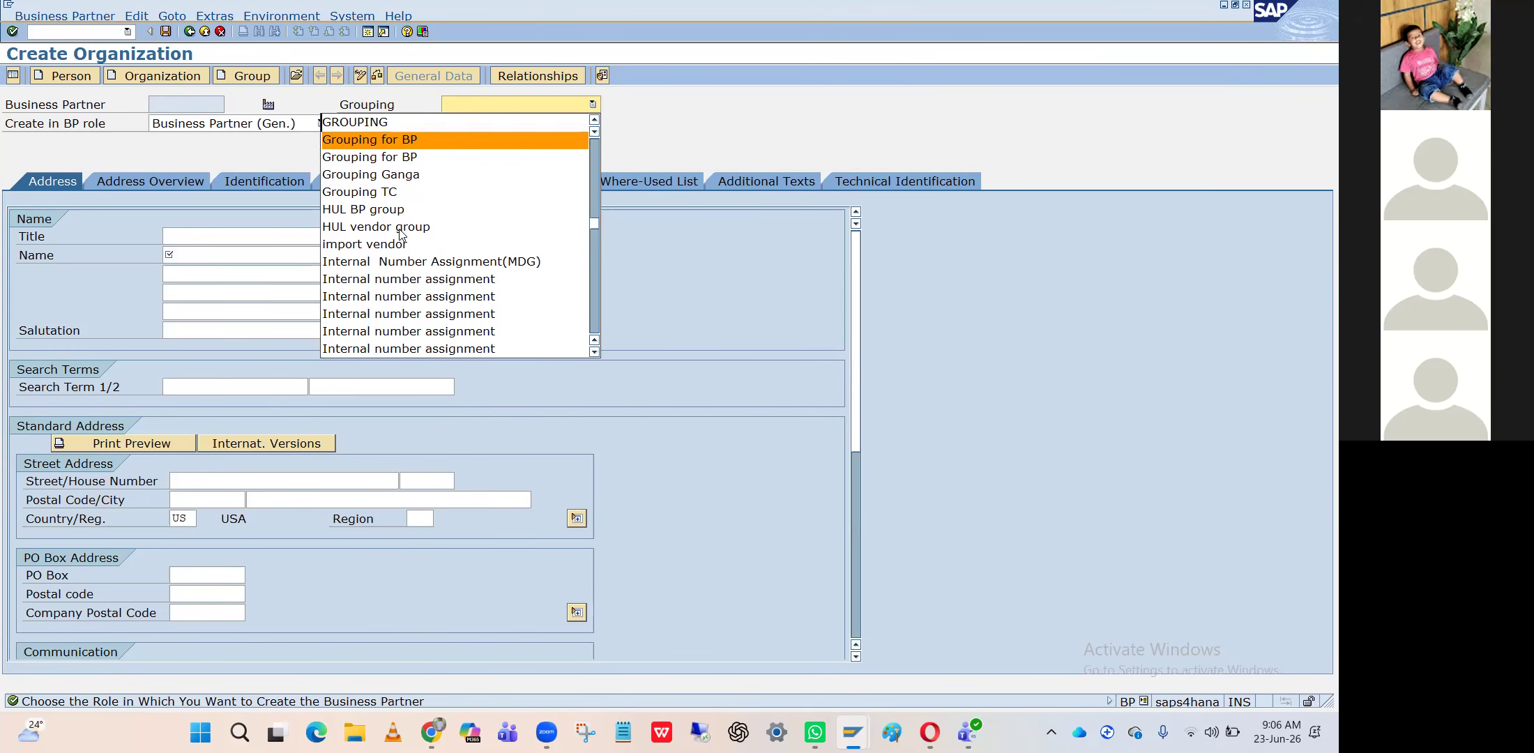
pyautogui.scroll(-5, 399, 234)
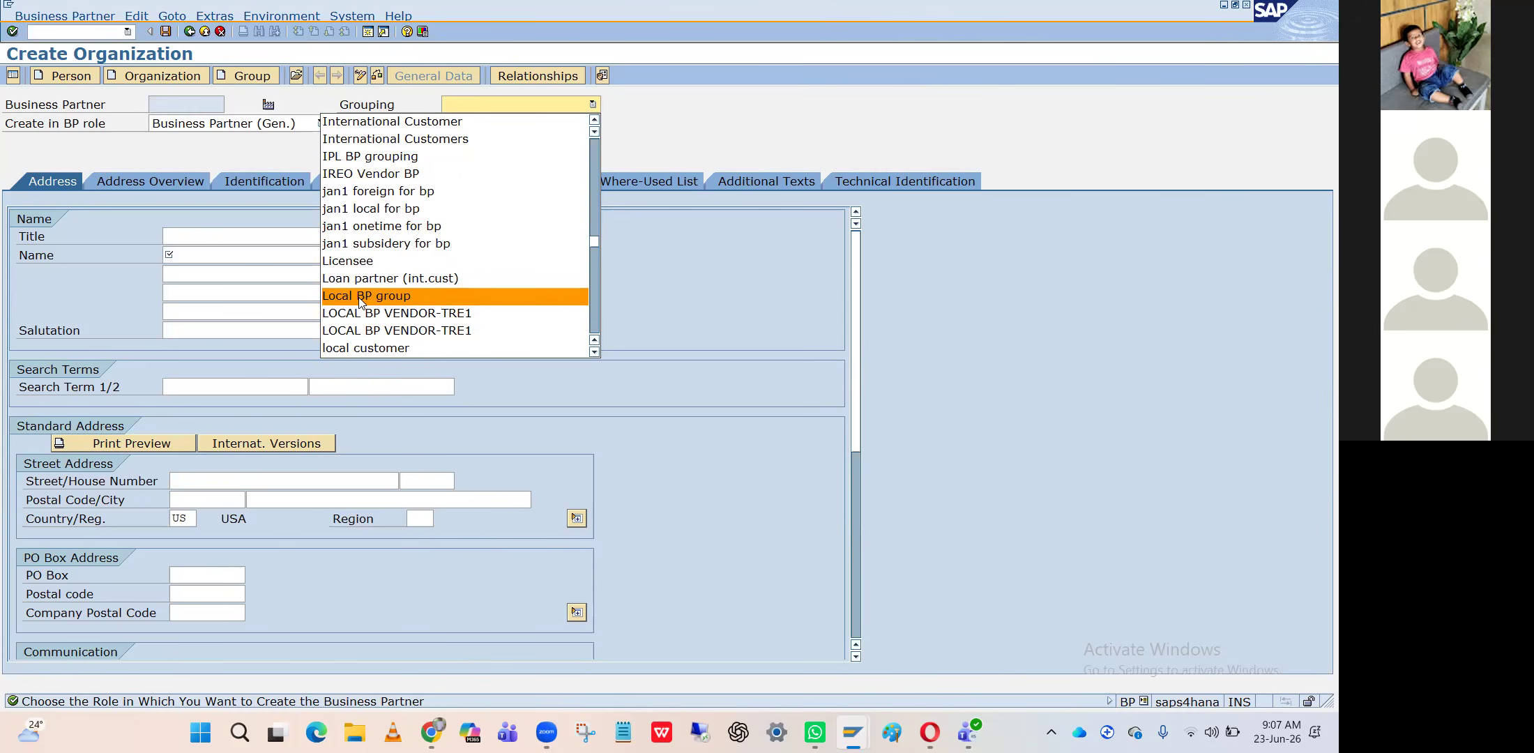
pyautogui.click(690, 106)
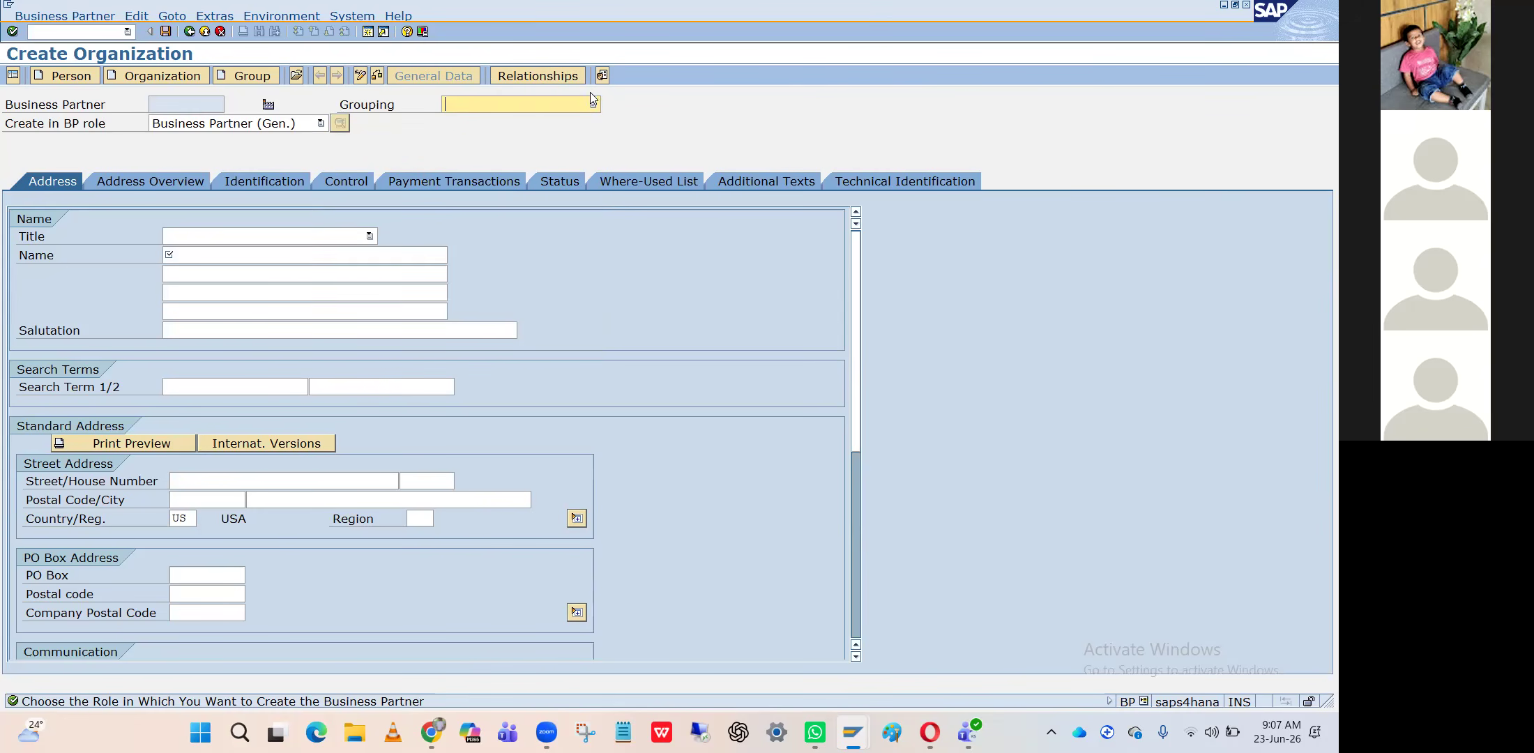
# Switch to the BP groupings session and review the internal standard grouping indicators of HPIN and HPUS
pyautogui.hotkey('alt', 'Tab')
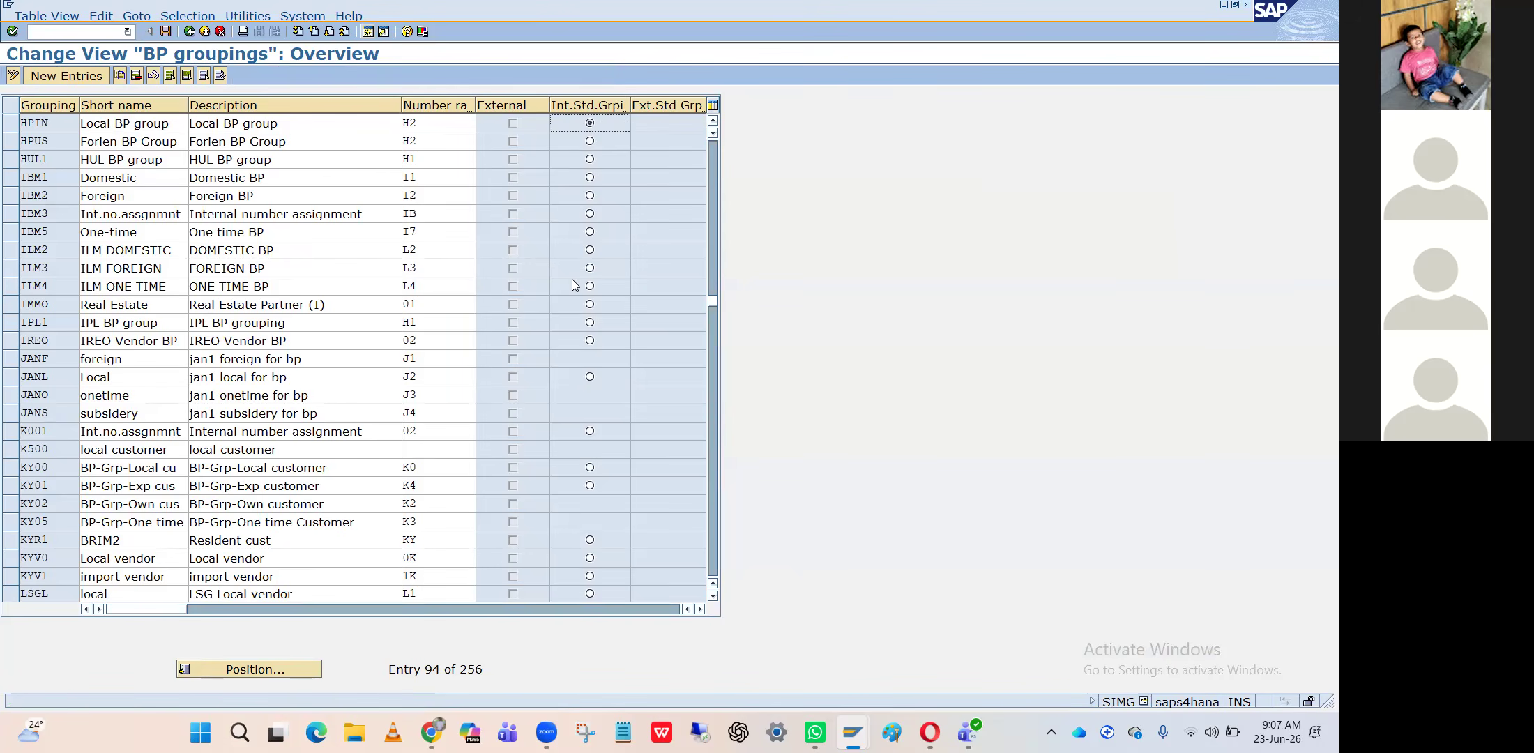
pyautogui.scroll(-2, 573, 284)
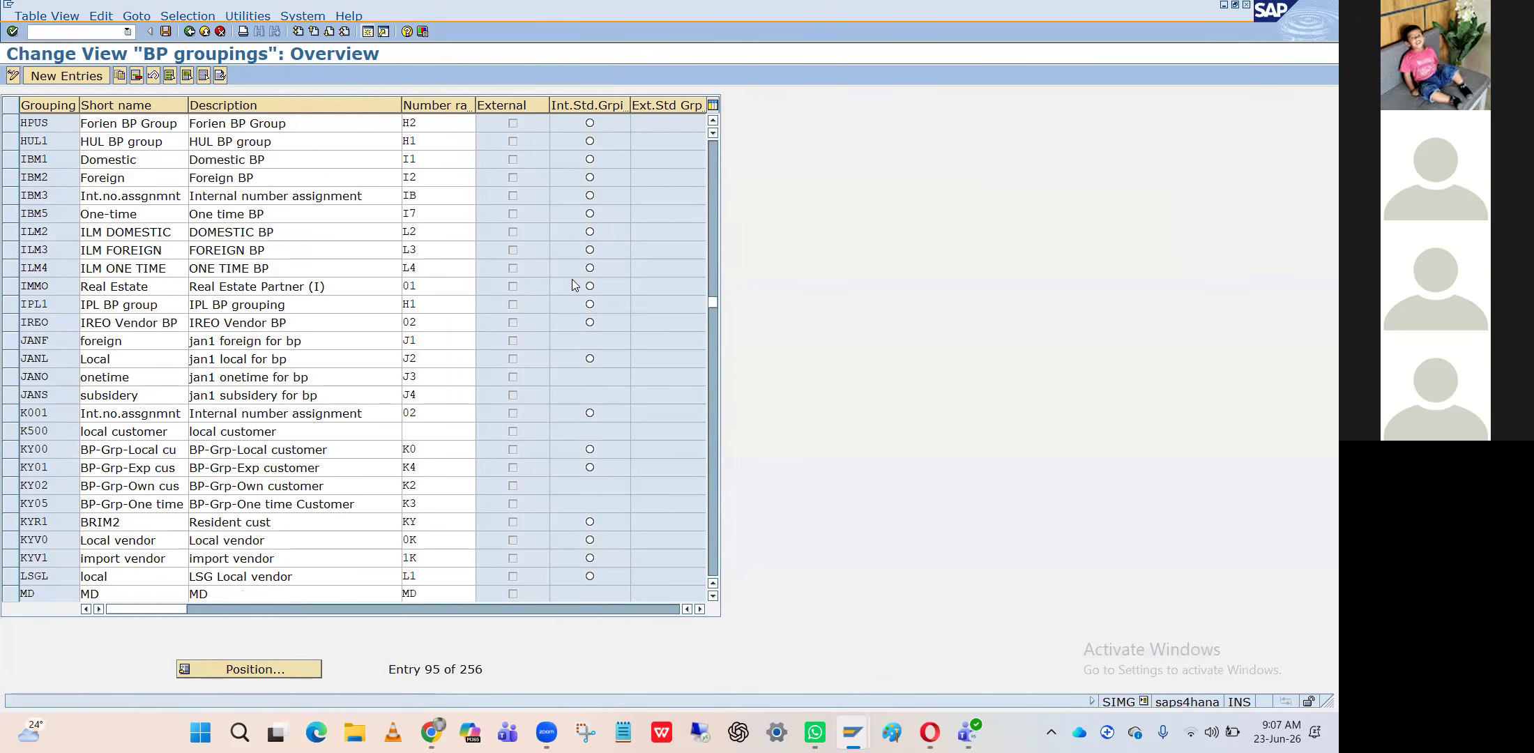
pyautogui.scroll(4, 573, 284)
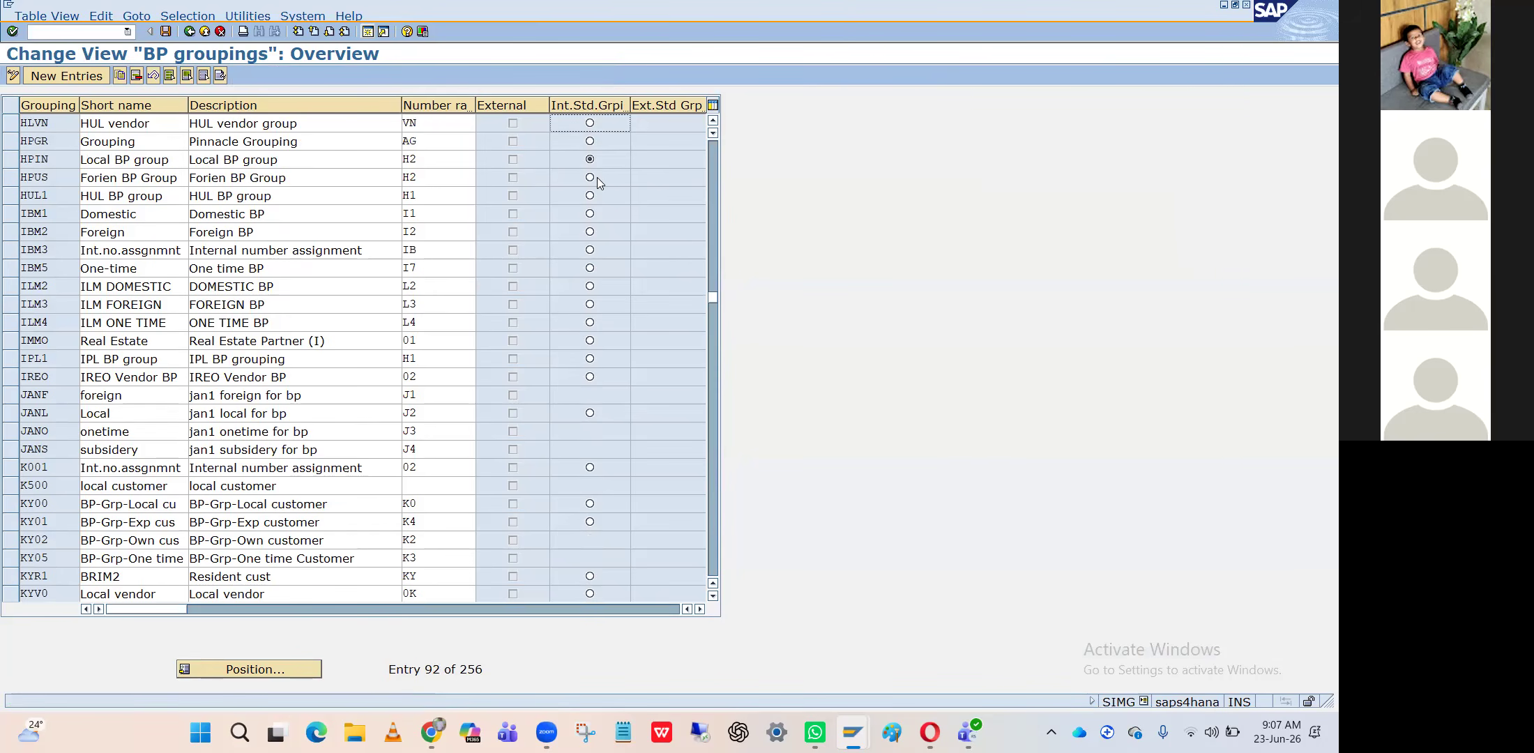
# Return to the Create Organization session and try to leave it, answering No to continuing without saving
pyautogui.hotkey('alt', 'Tab')
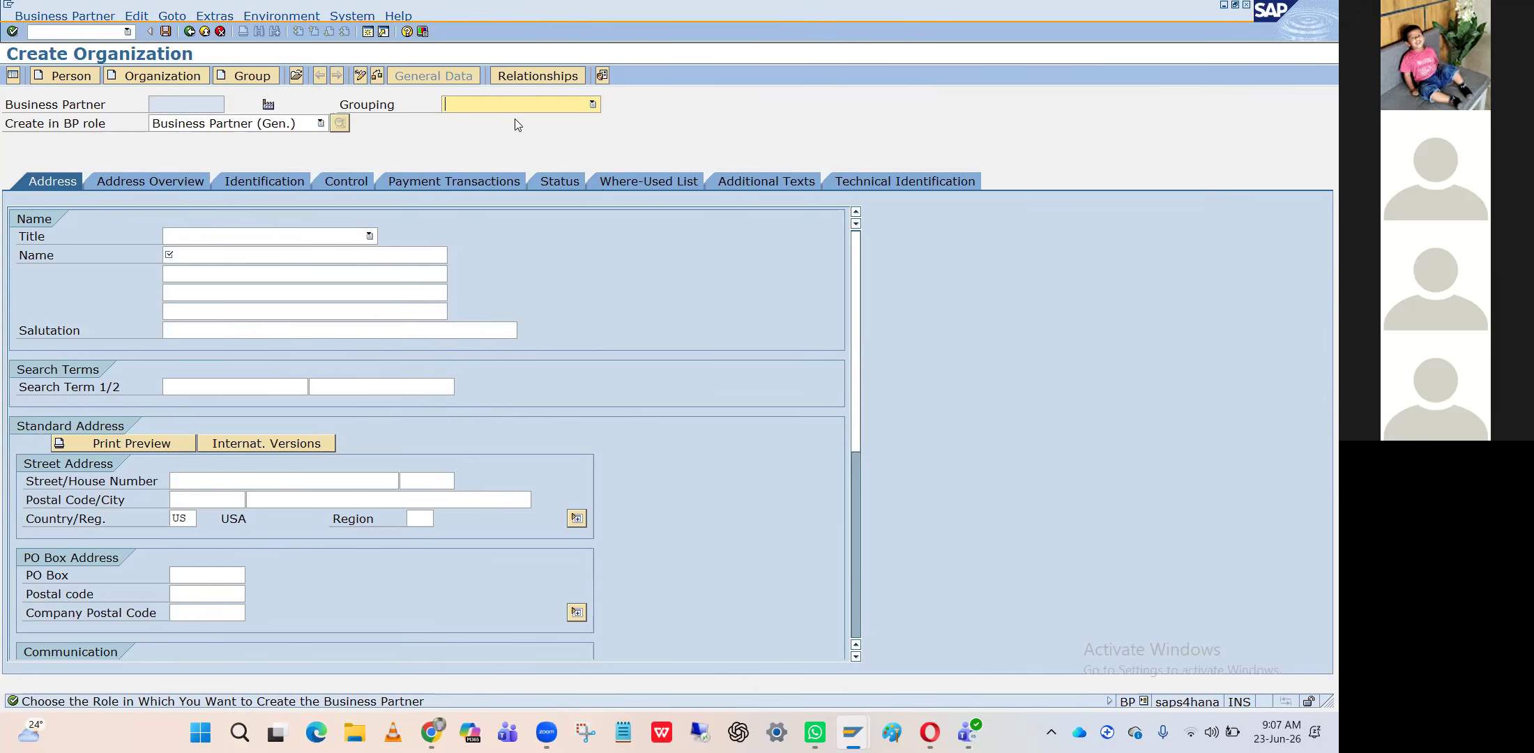
pyautogui.click(194, 32)
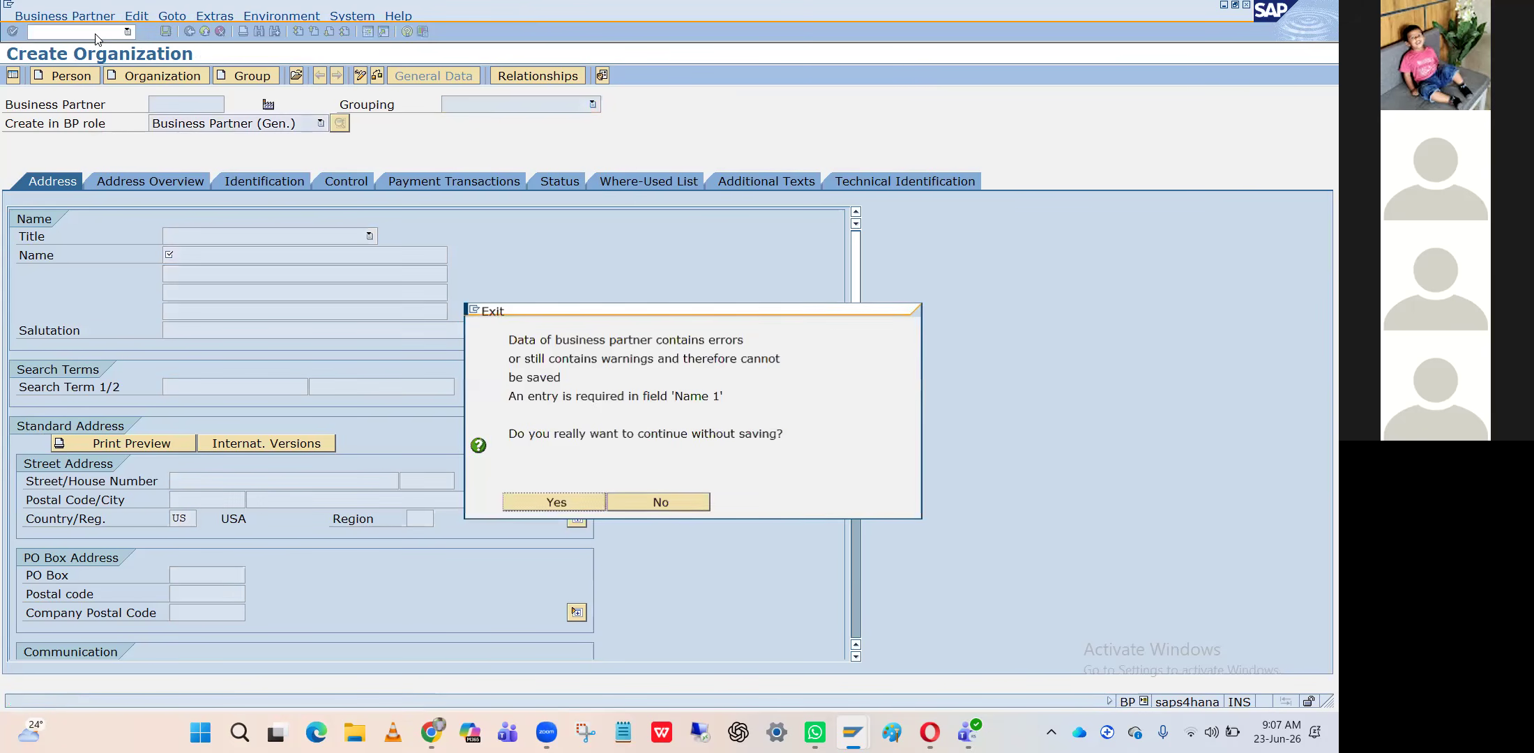
pyautogui.click(659, 497)
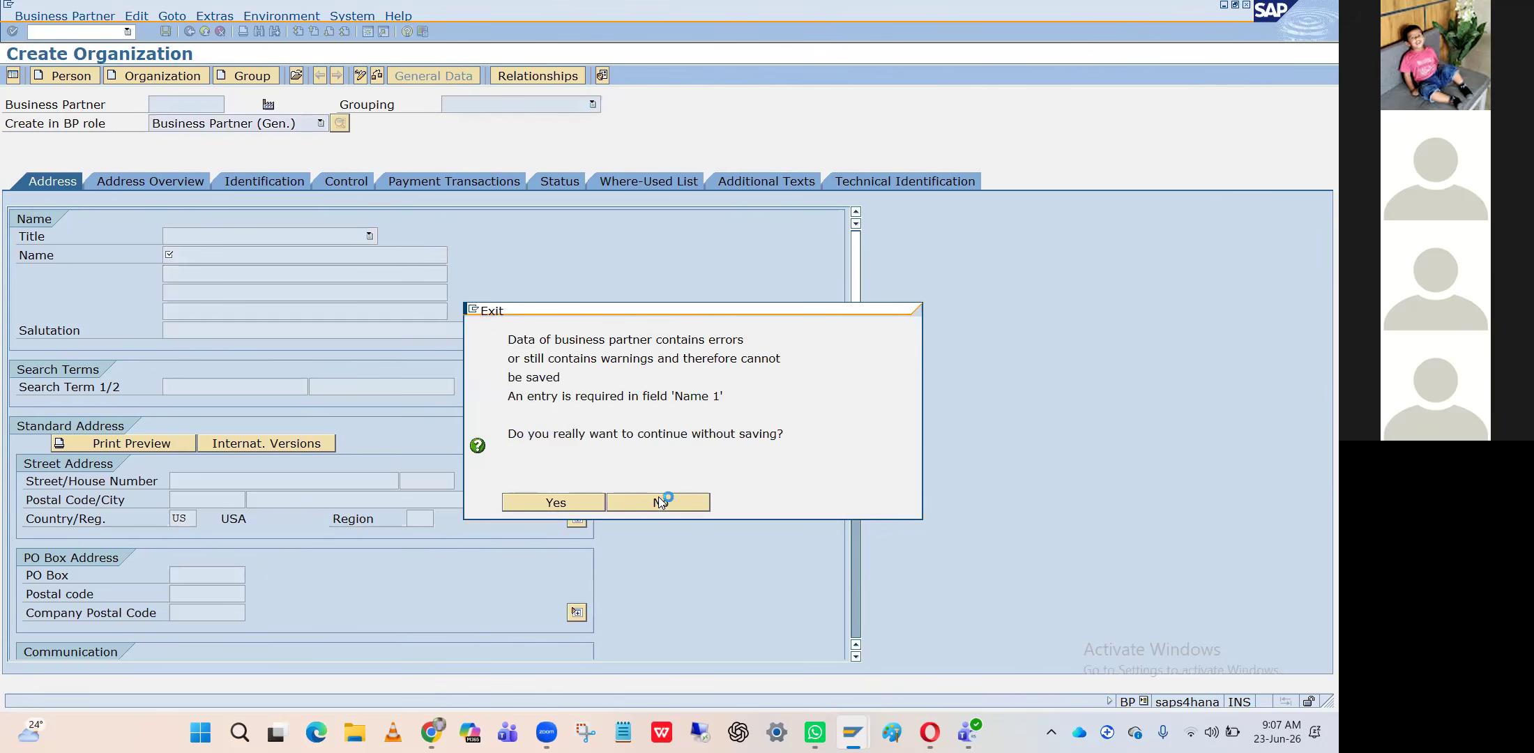
# Abandon the new organization with /n, and leave the BP groupings table for the IMG structure in the other session
pyautogui.click(94, 30)
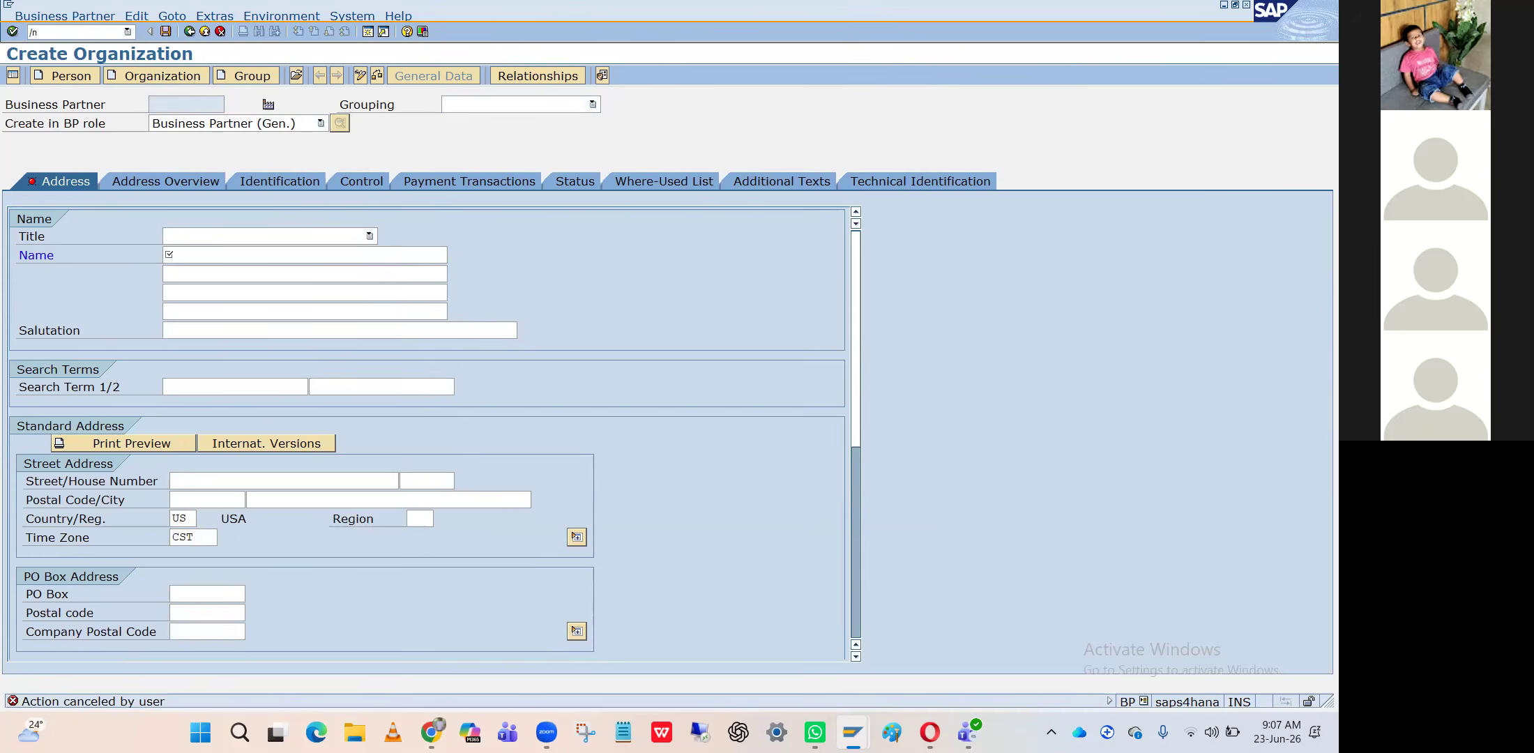
pyautogui.write('/n')
pyautogui.press('Return')
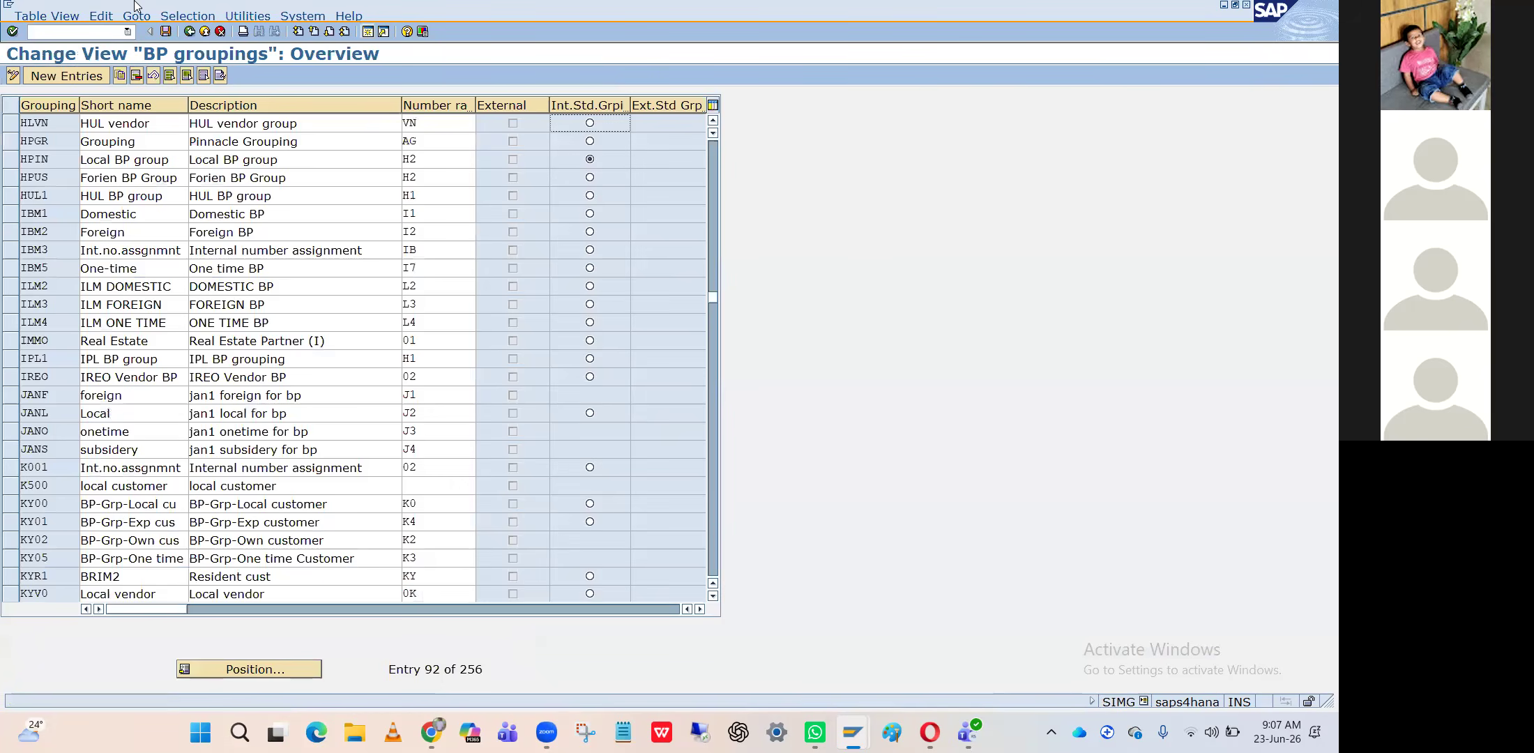
pyautogui.click(189, 31)
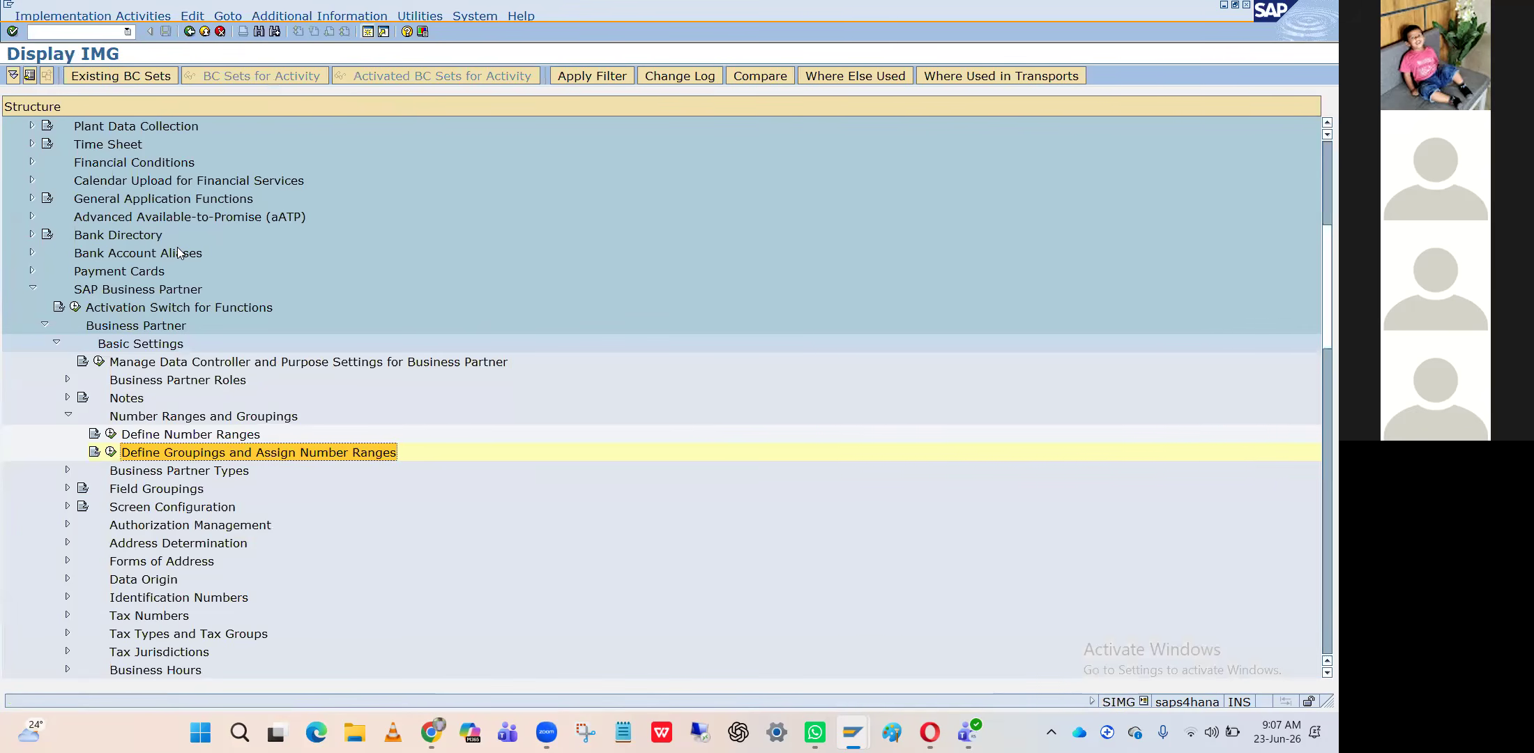
# Start a new session and open the vendor account groups with transaction OBD3
pyautogui.click(368, 32)
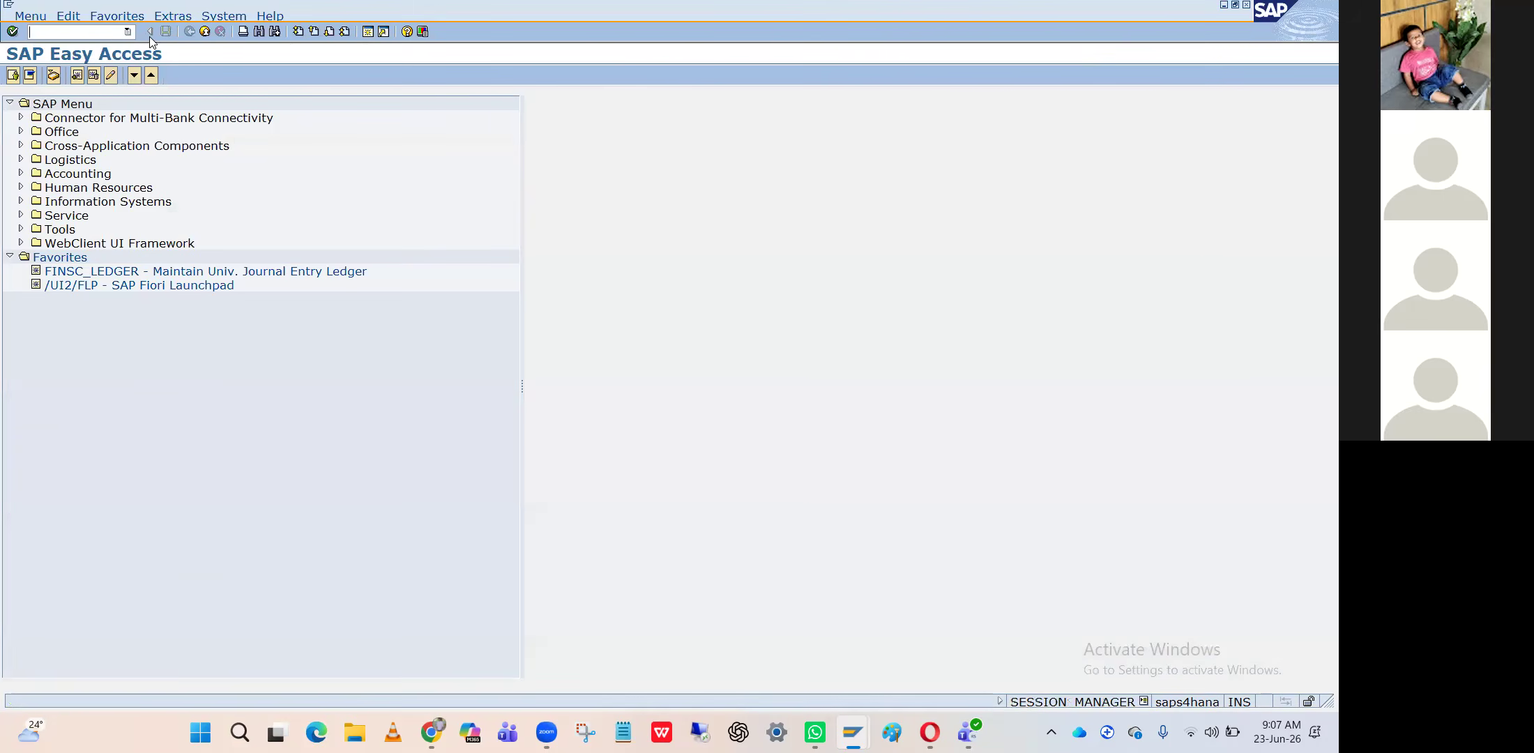
pyautogui.write('OBD3')
pyautogui.press('Return')
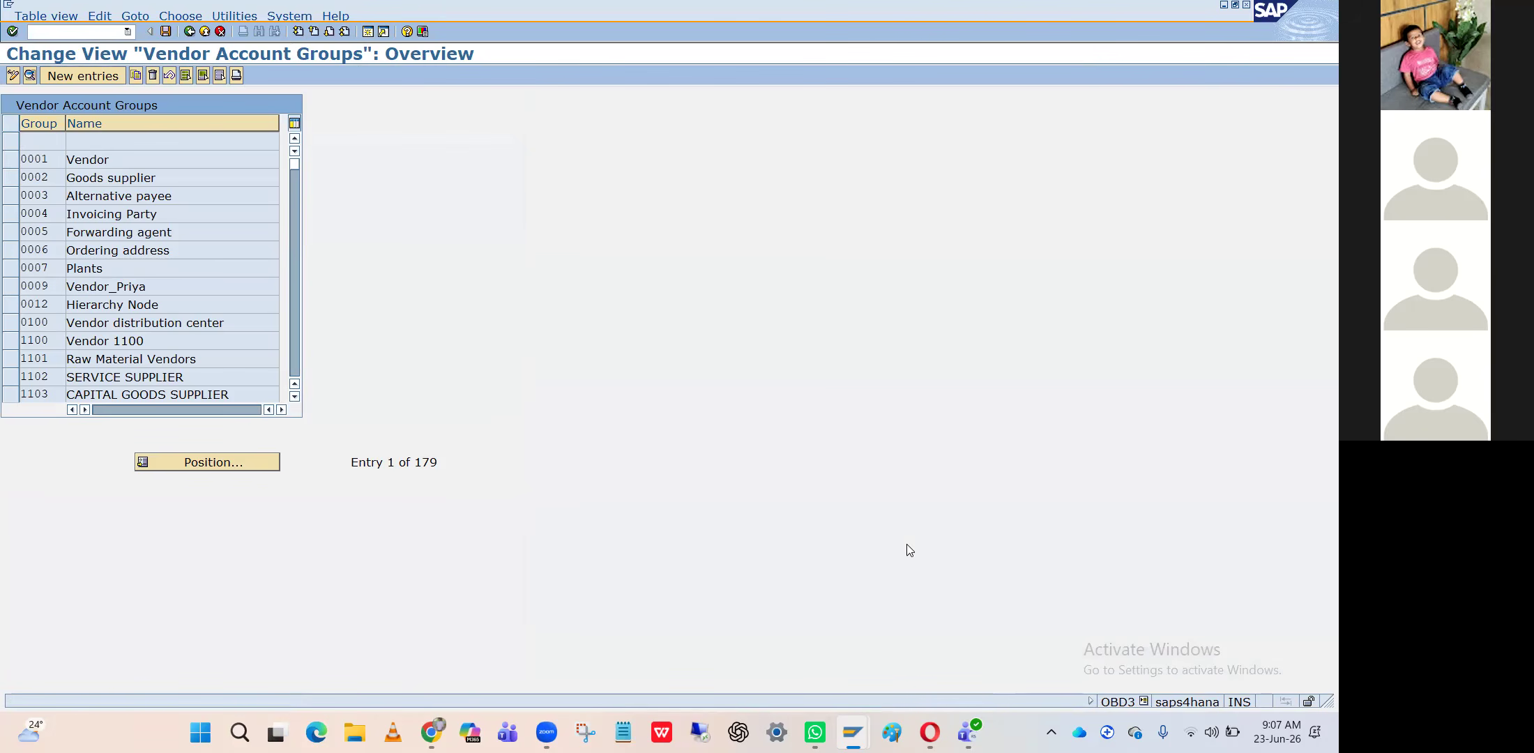
# Position the vendor account groups list at HPIN, review that group's details, and return to the overview
pyautogui.click(216, 469)
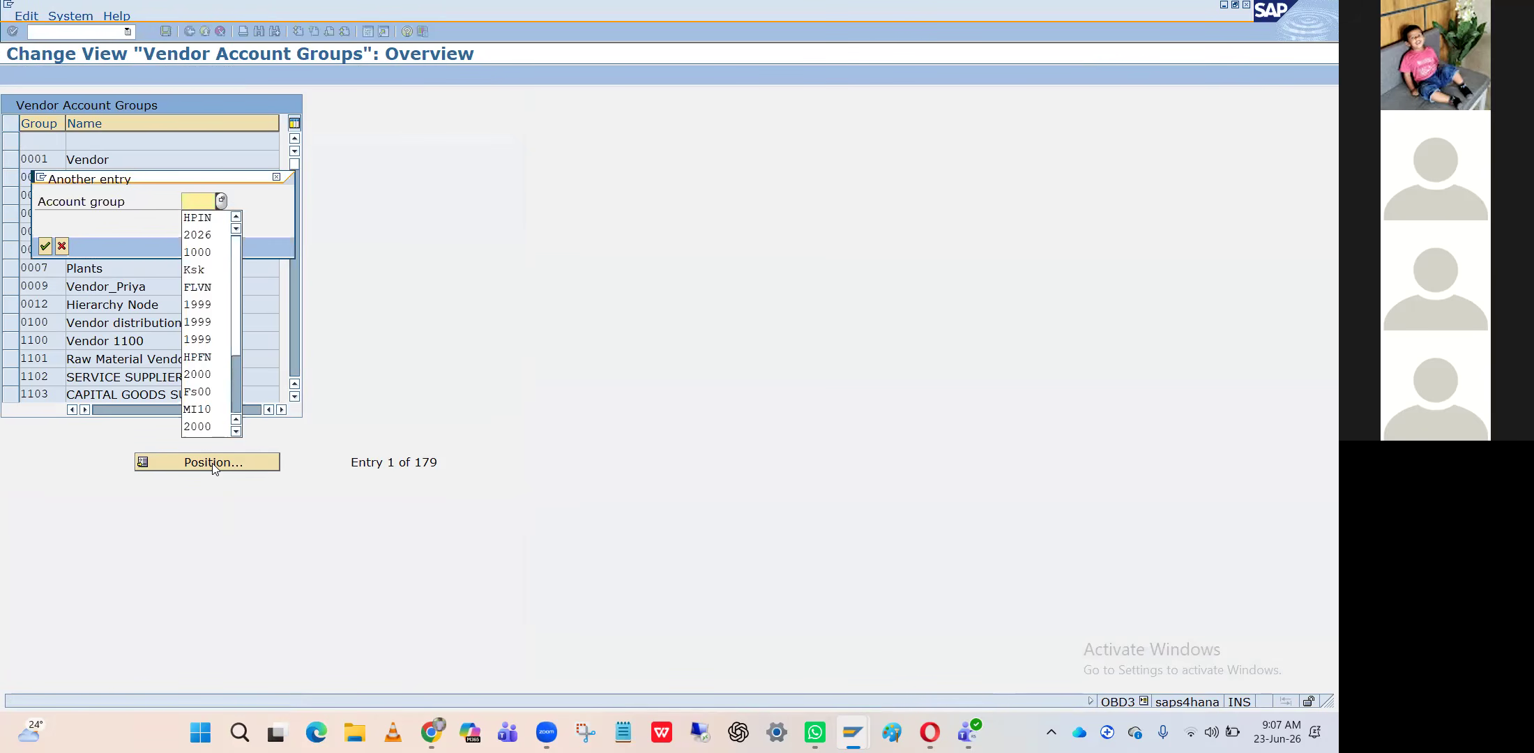
pyautogui.press('Down')
pyautogui.press('Return')
pyautogui.doubleClick(54, 144)
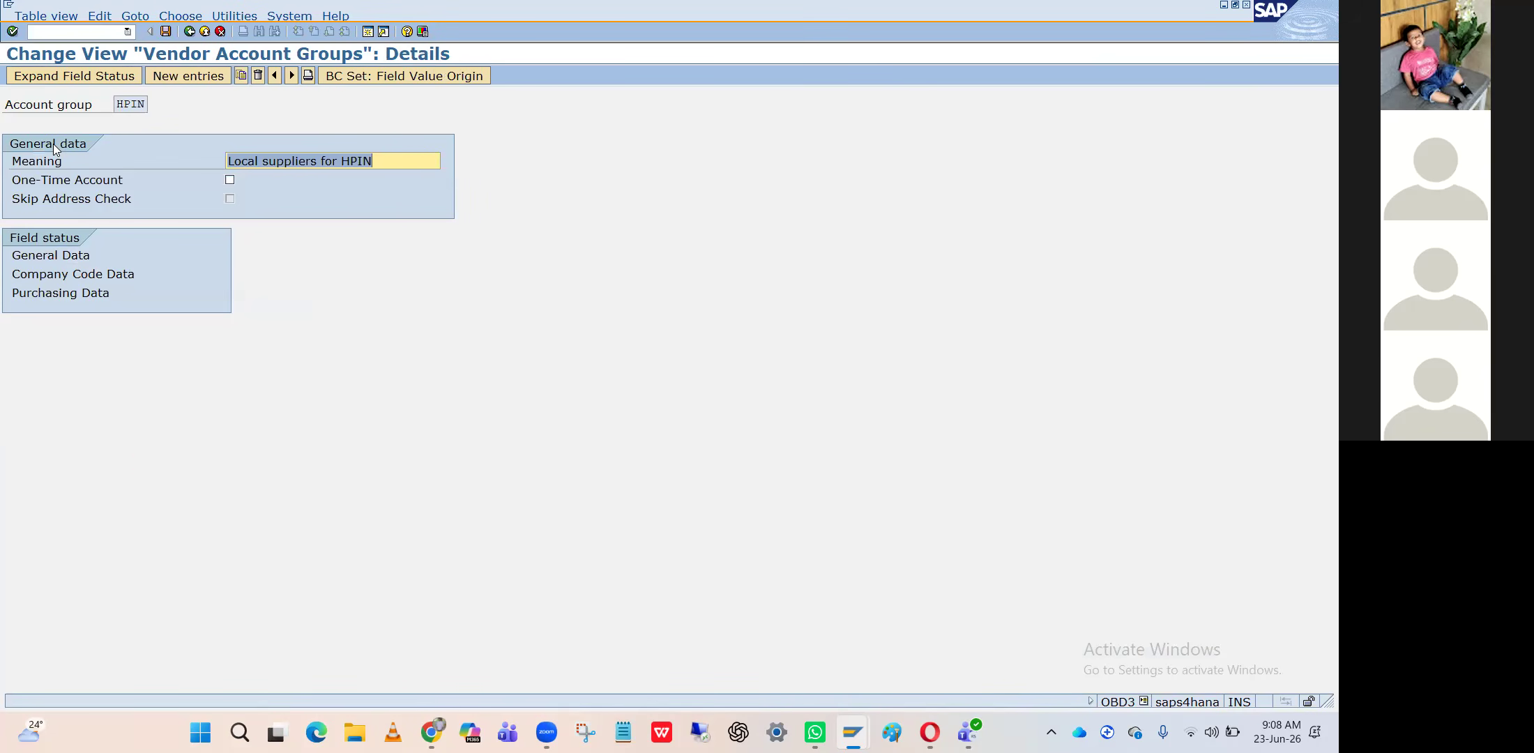
pyautogui.click(341, 163)
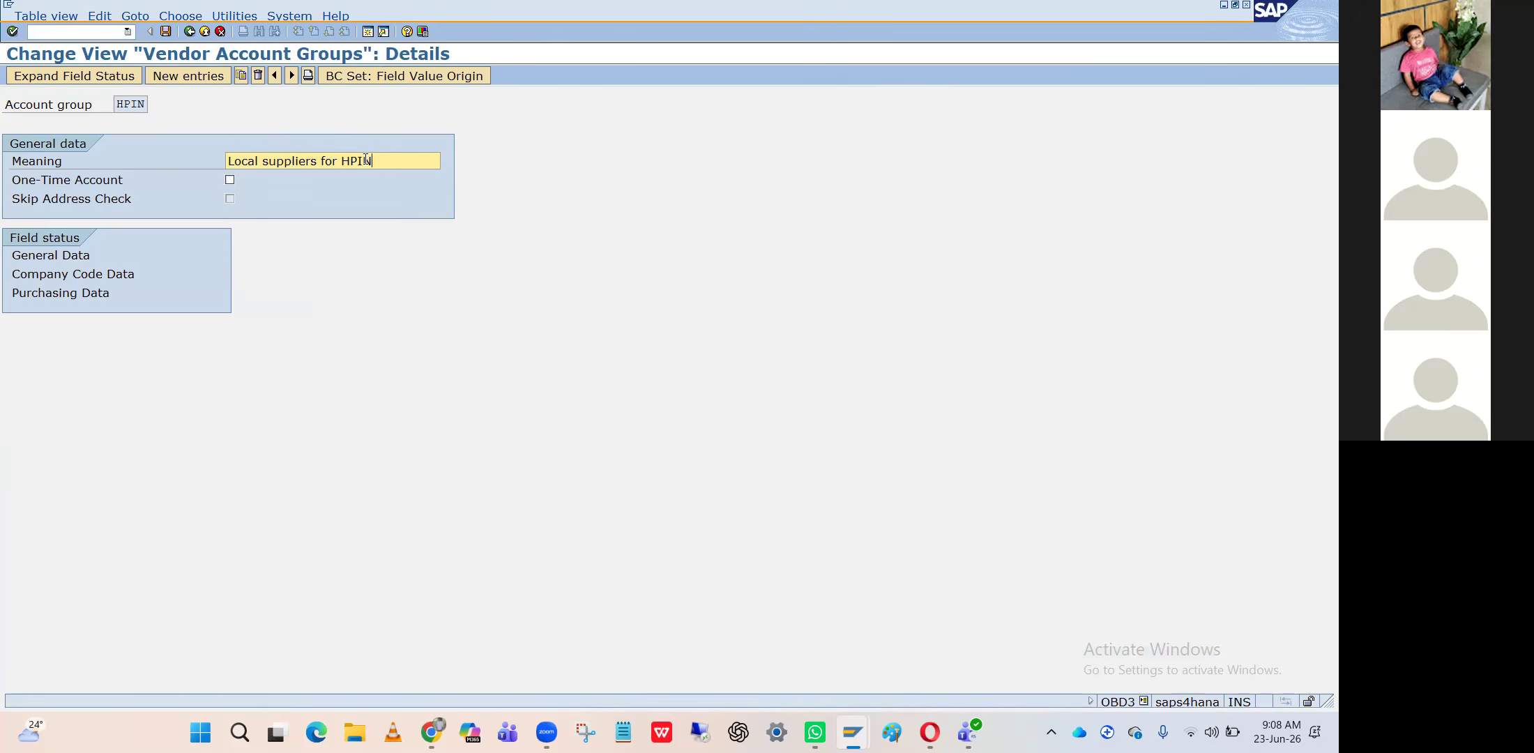
pyautogui.click(191, 33)
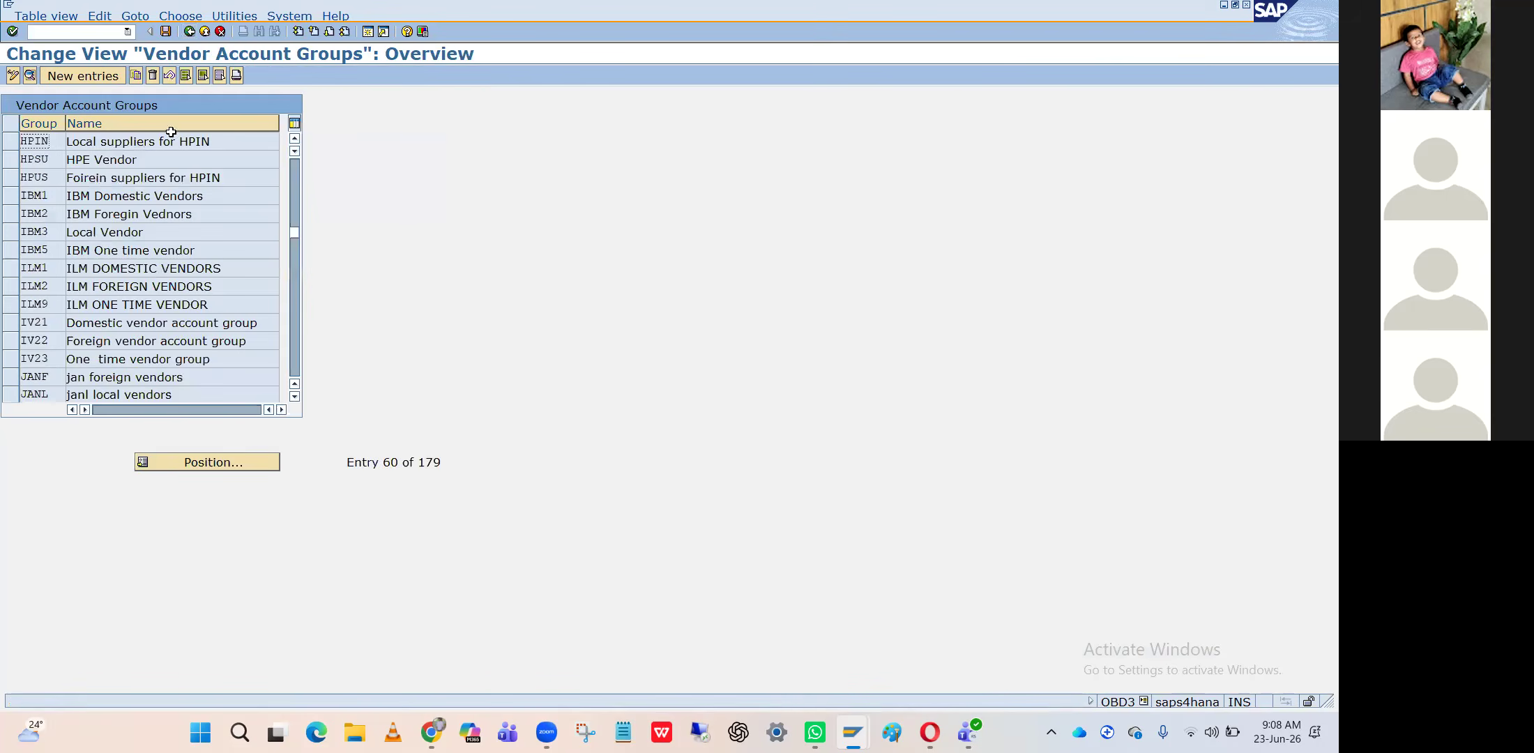
# Review the details of vendor account group HPUS and return to the account groups overview
pyautogui.doubleClick(118, 173)
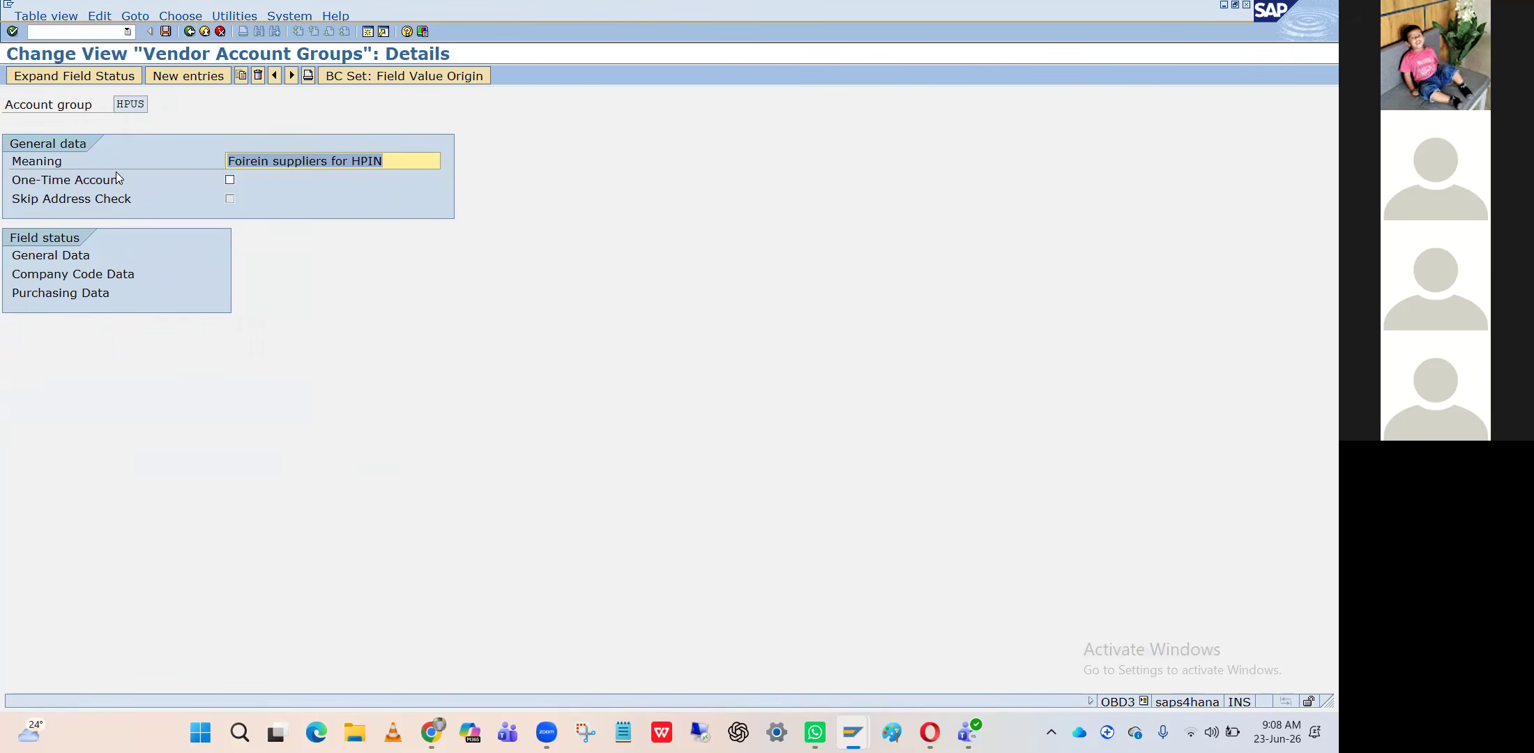
pyautogui.click(190, 32)
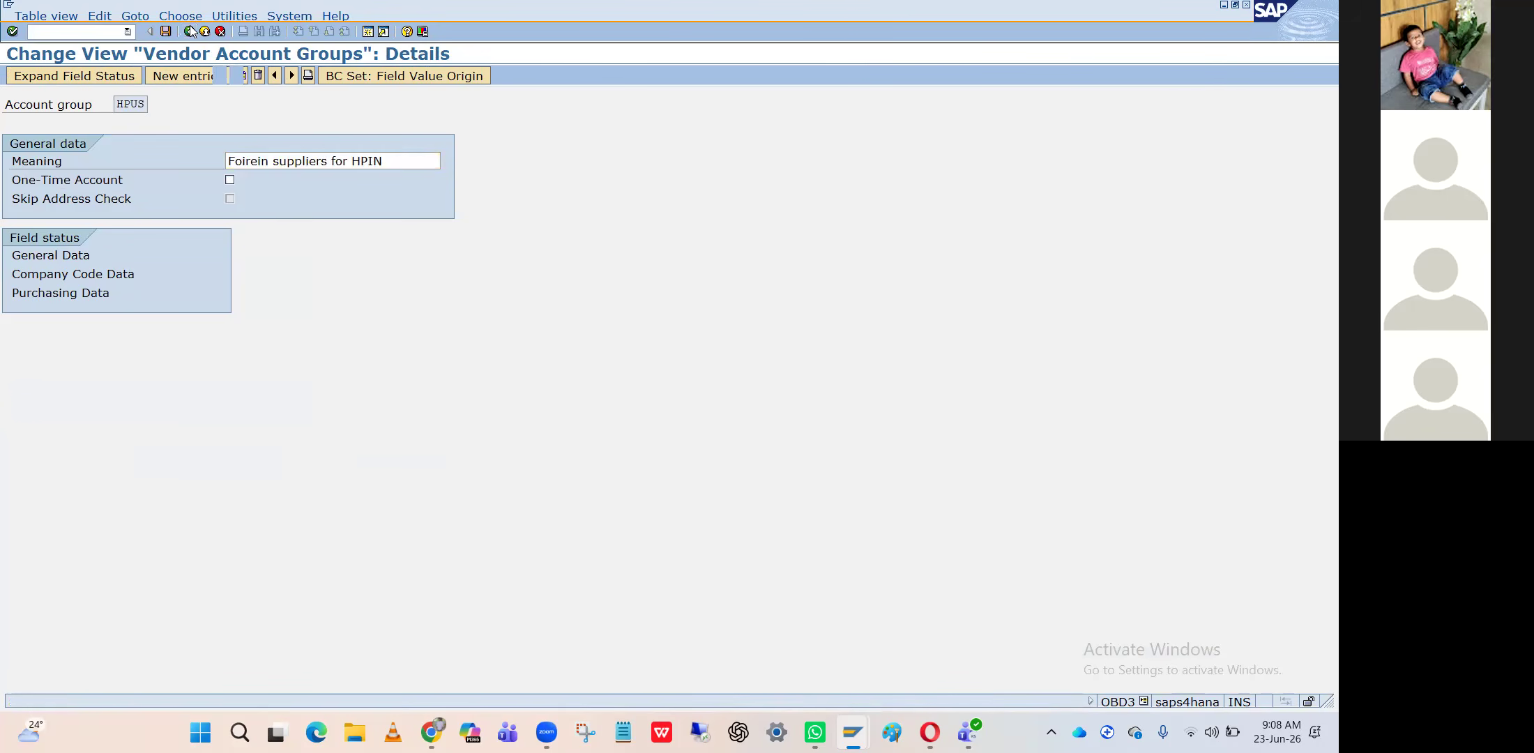
pyautogui.hotkey('alt', 'Tab')
pyautogui.hotkey('alt', 'Tab')
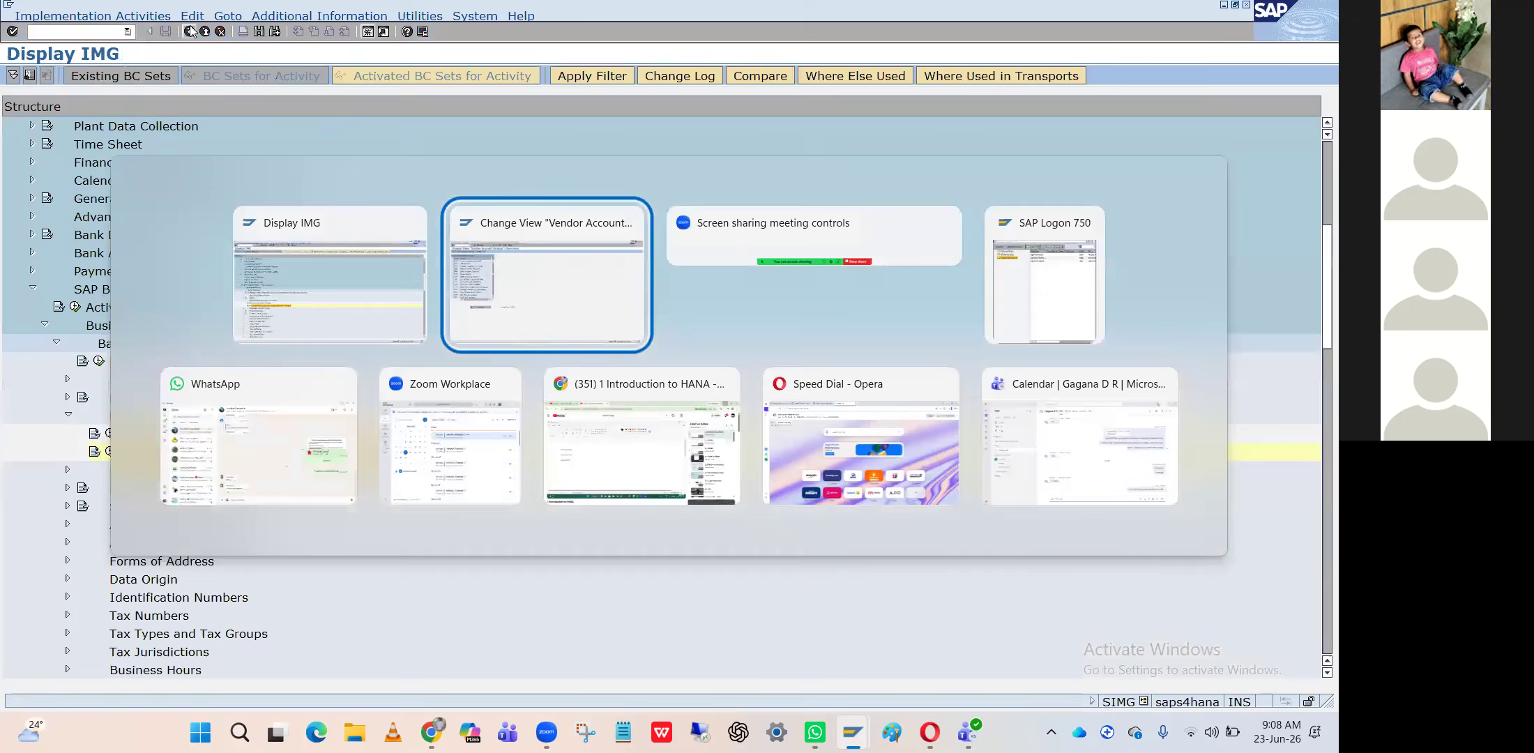
# Leave the vendor account groups for transaction BP and start creating a new organization
pyautogui.click(71, 35)
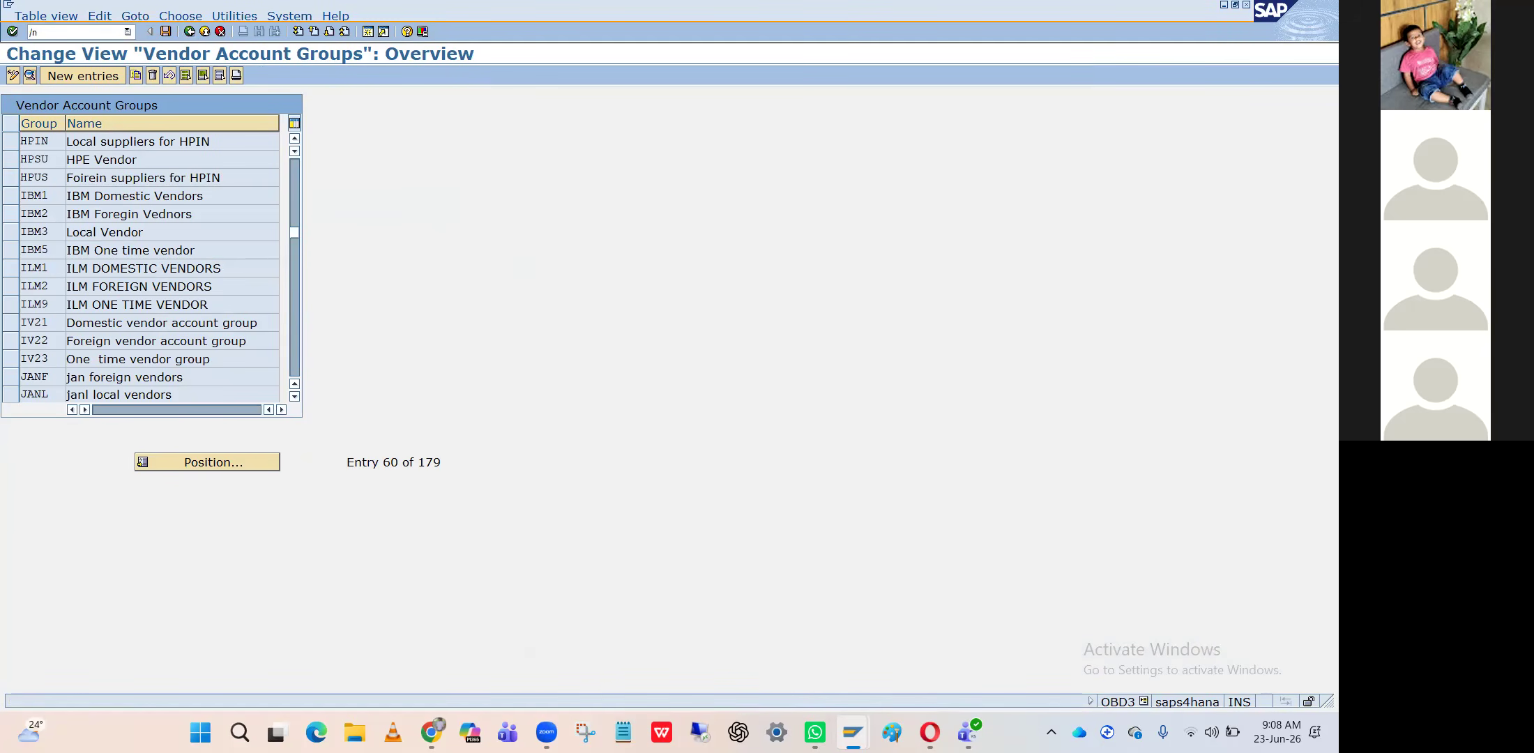
pyautogui.write('/nobd3')
pyautogui.press('Return')
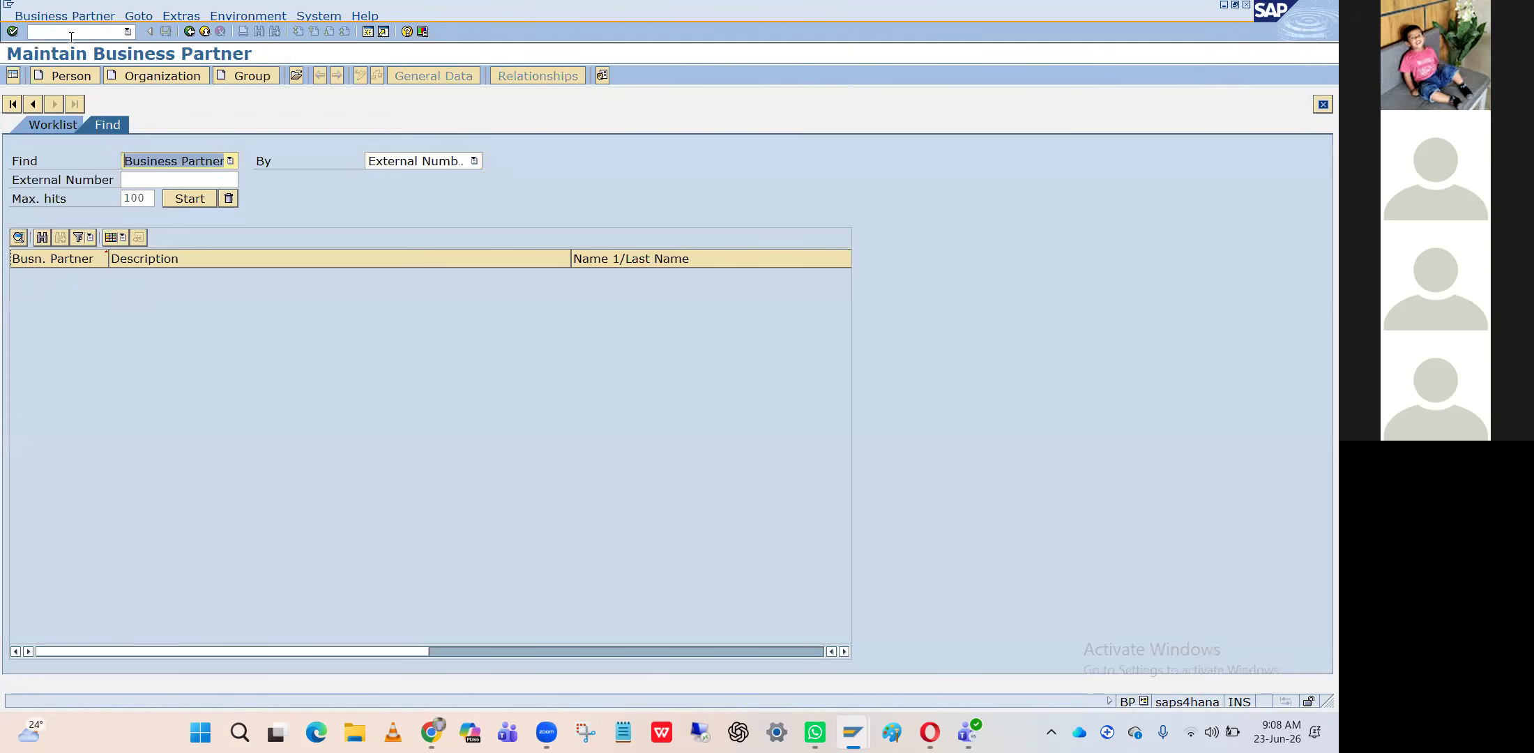
pyautogui.click(183, 78)
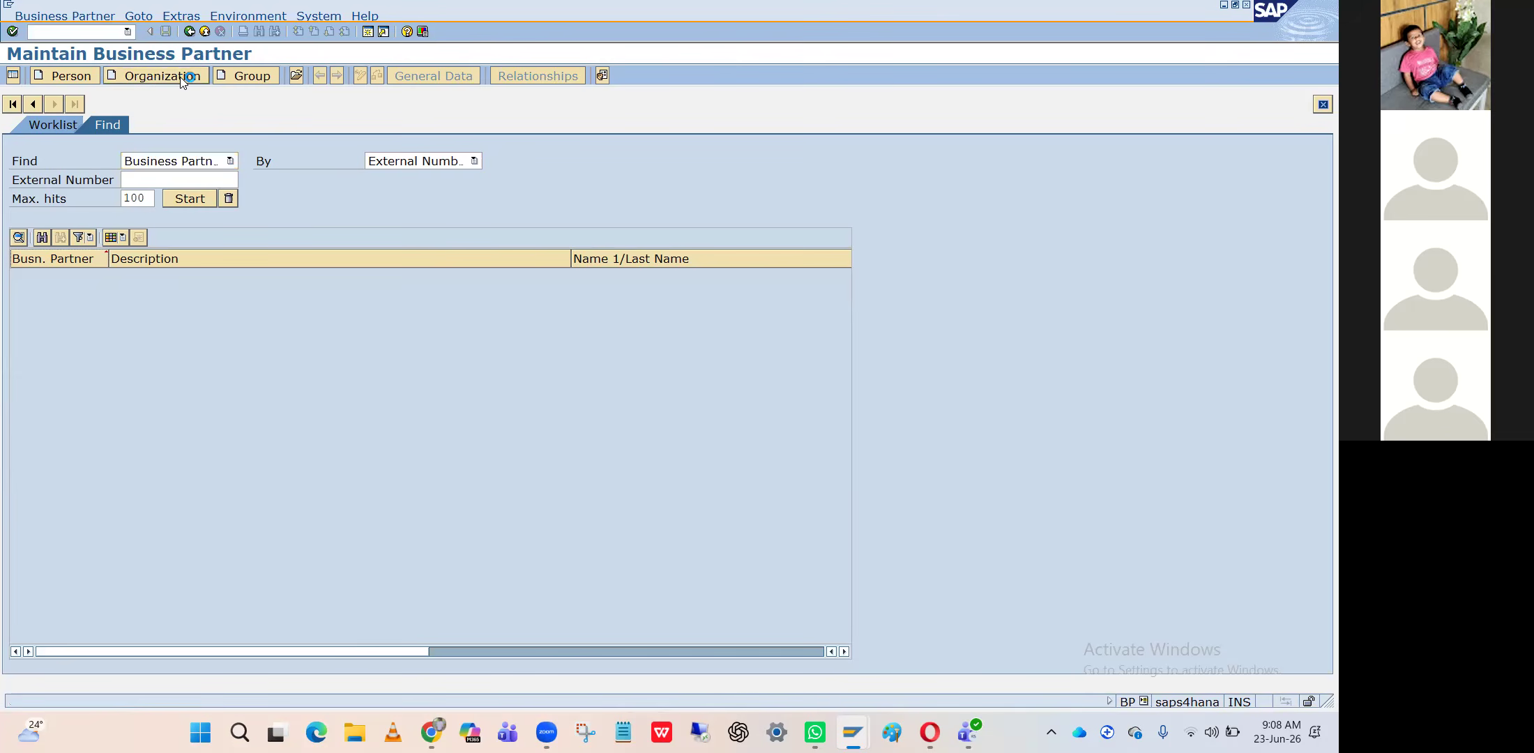
# Look through the new organization's Grouping choices from the entries starting with L to the end of the list
pyautogui.click(595, 103)
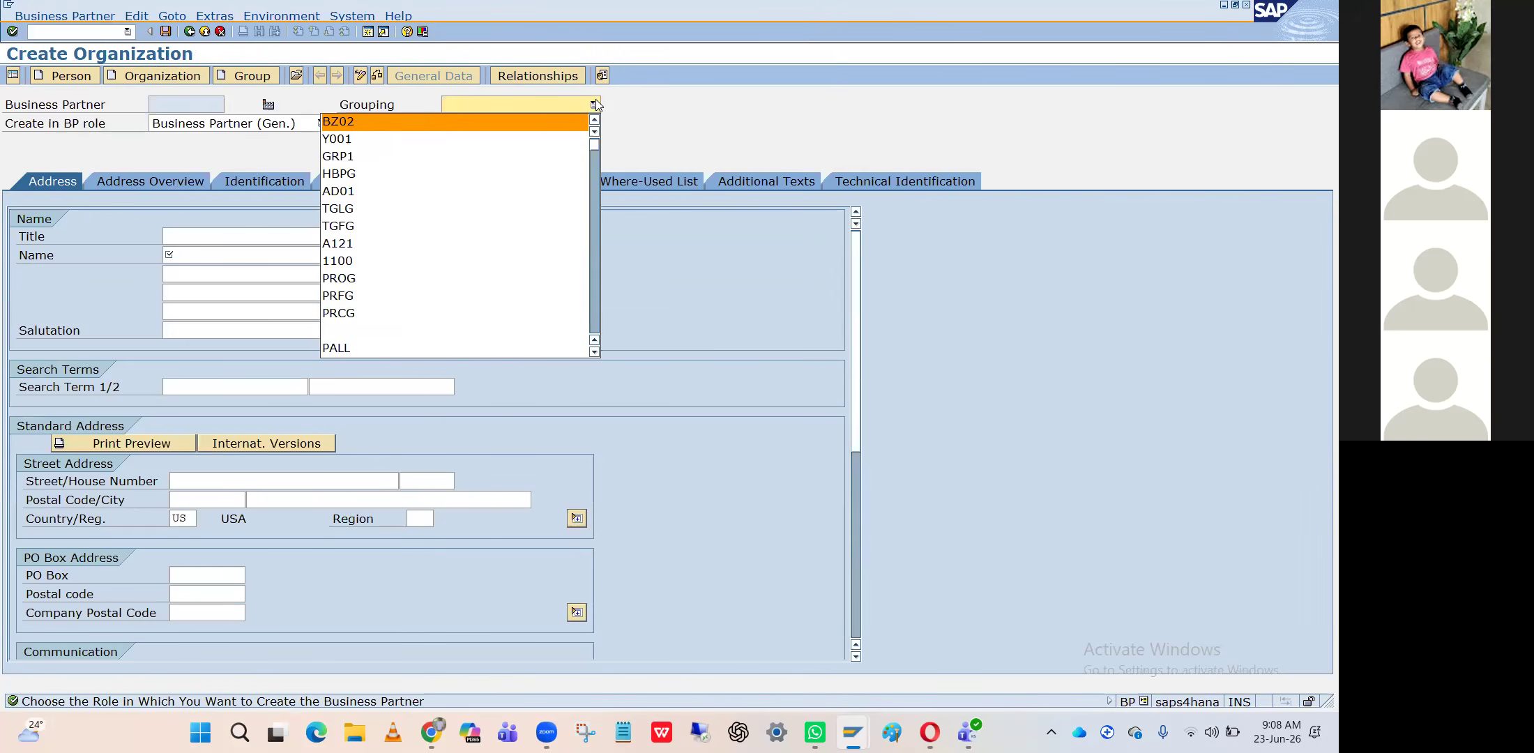
pyautogui.press('l')
pyautogui.press('l')
pyautogui.press('l')
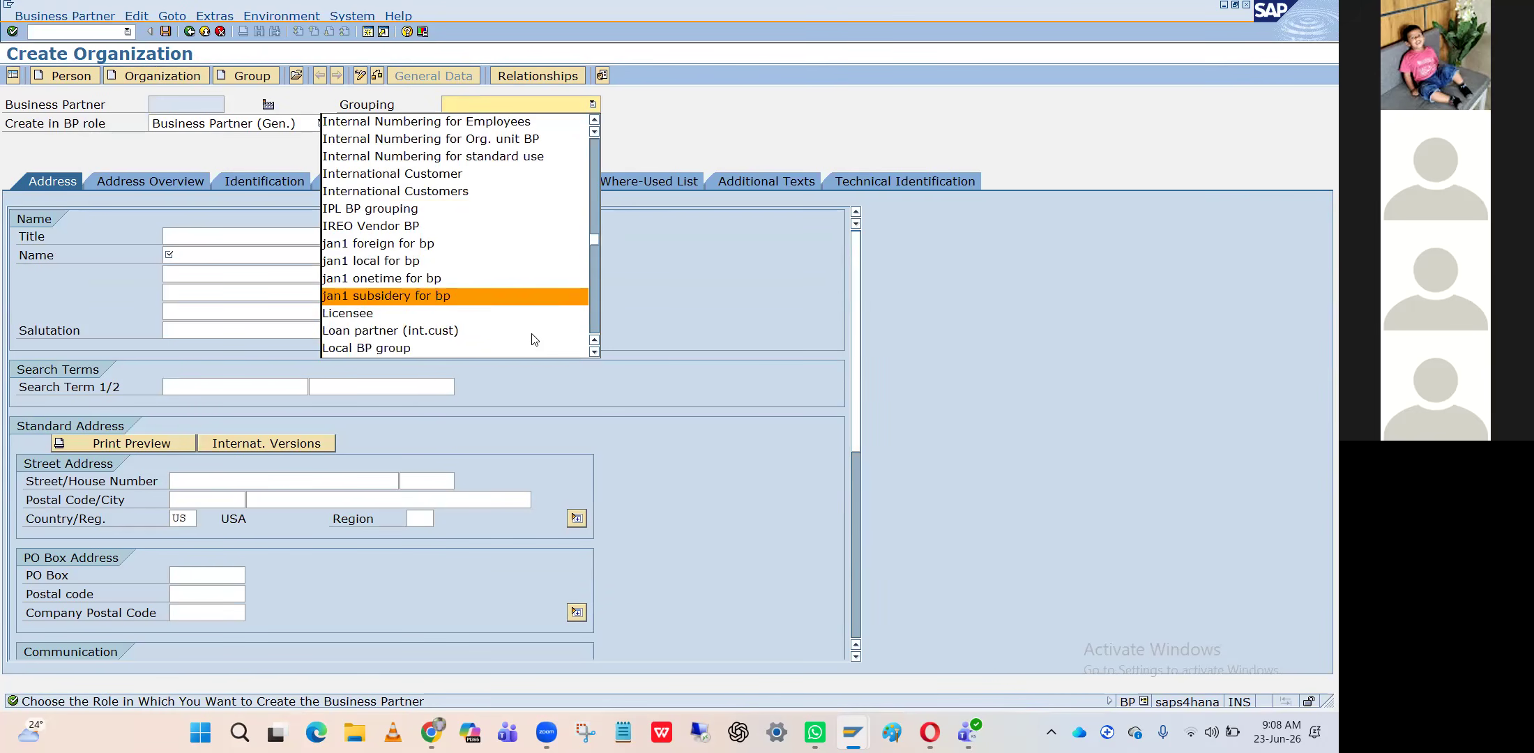
pyautogui.scroll(-3, 484, 309)
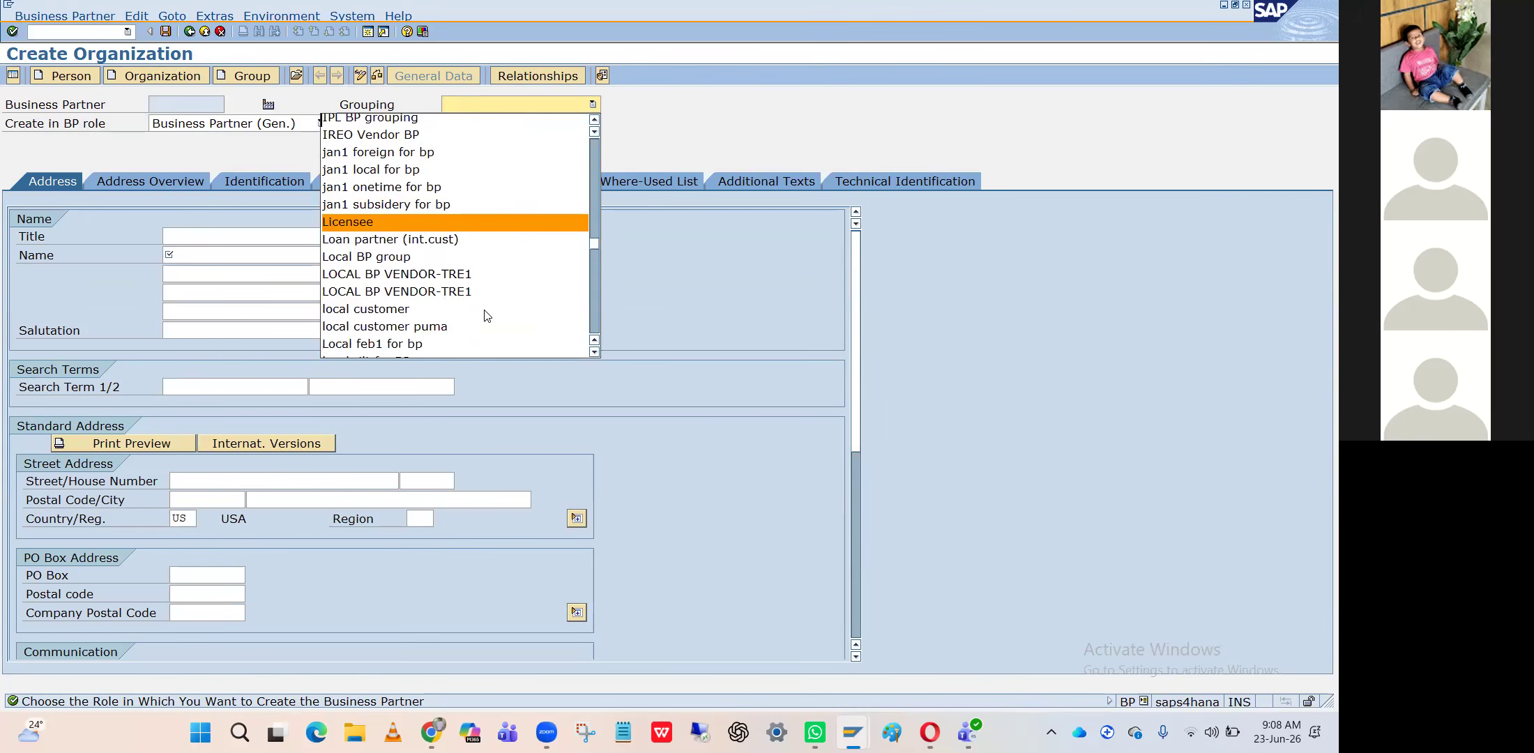
pyautogui.scroll(-8, 486, 316)
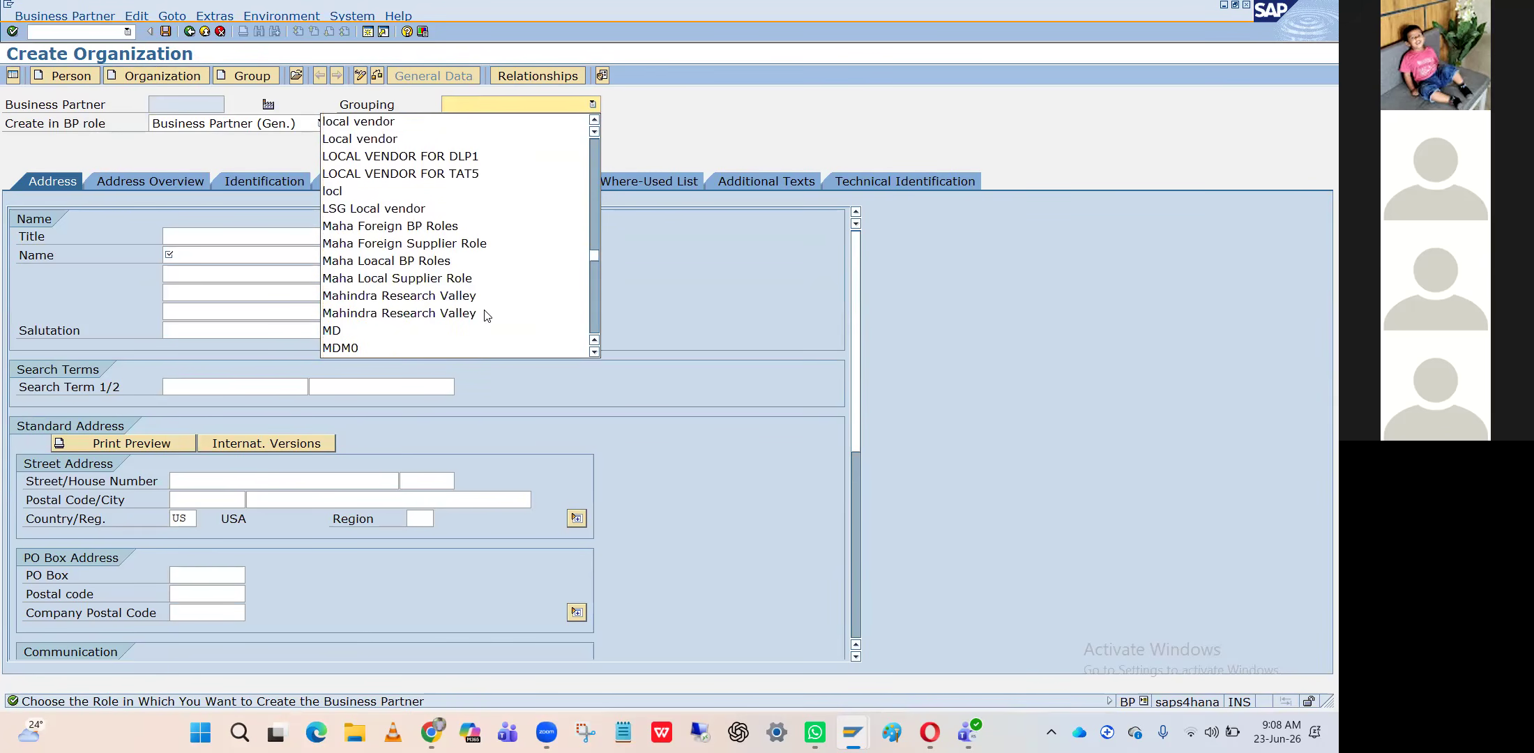
pyautogui.scroll(-15, 487, 316)
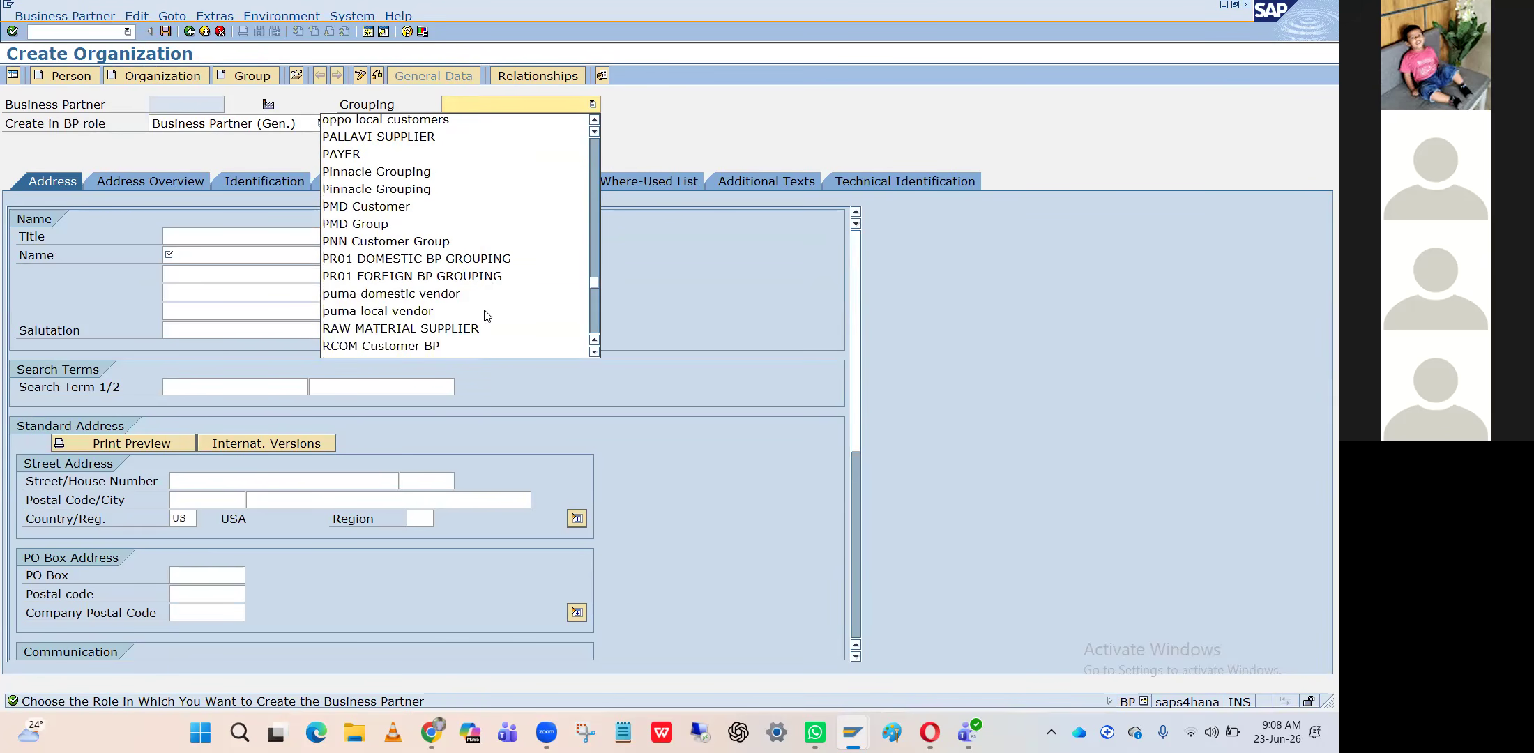
pyautogui.scroll(-10, 487, 316)
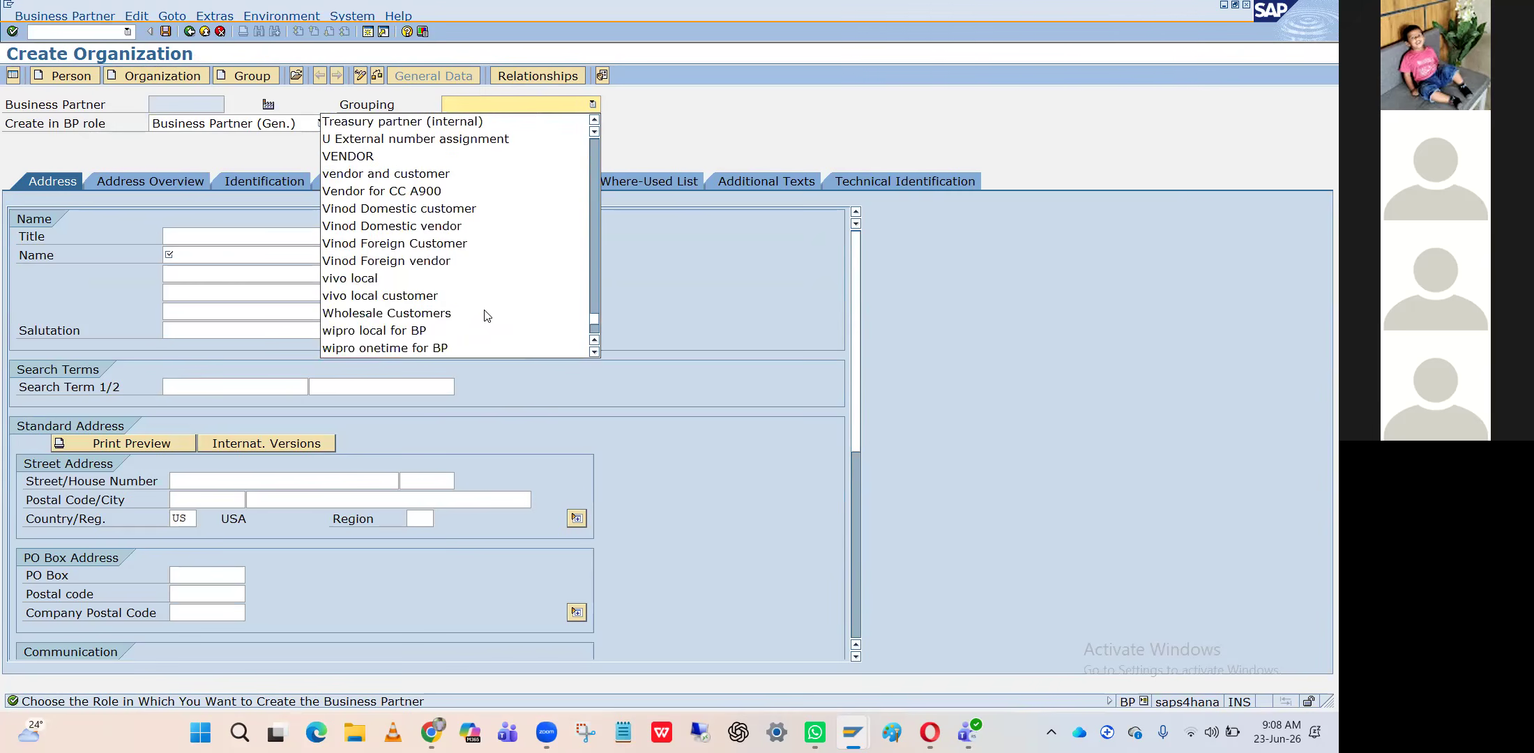
pyautogui.scroll(-1, 487, 316)
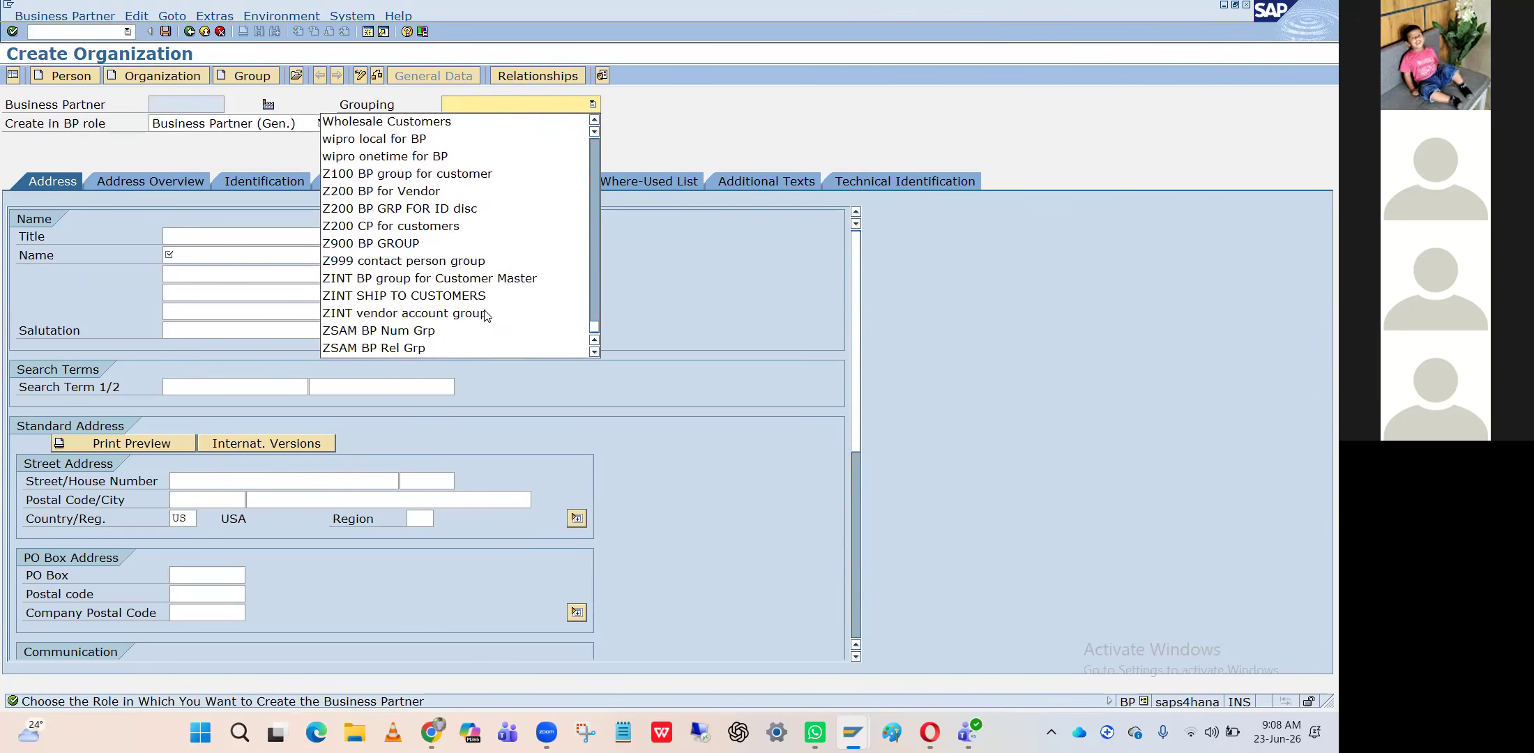
# Examine the Grouping choices again, from the internal number assignment entries through to the Z groups
pyautogui.click(480, 108)
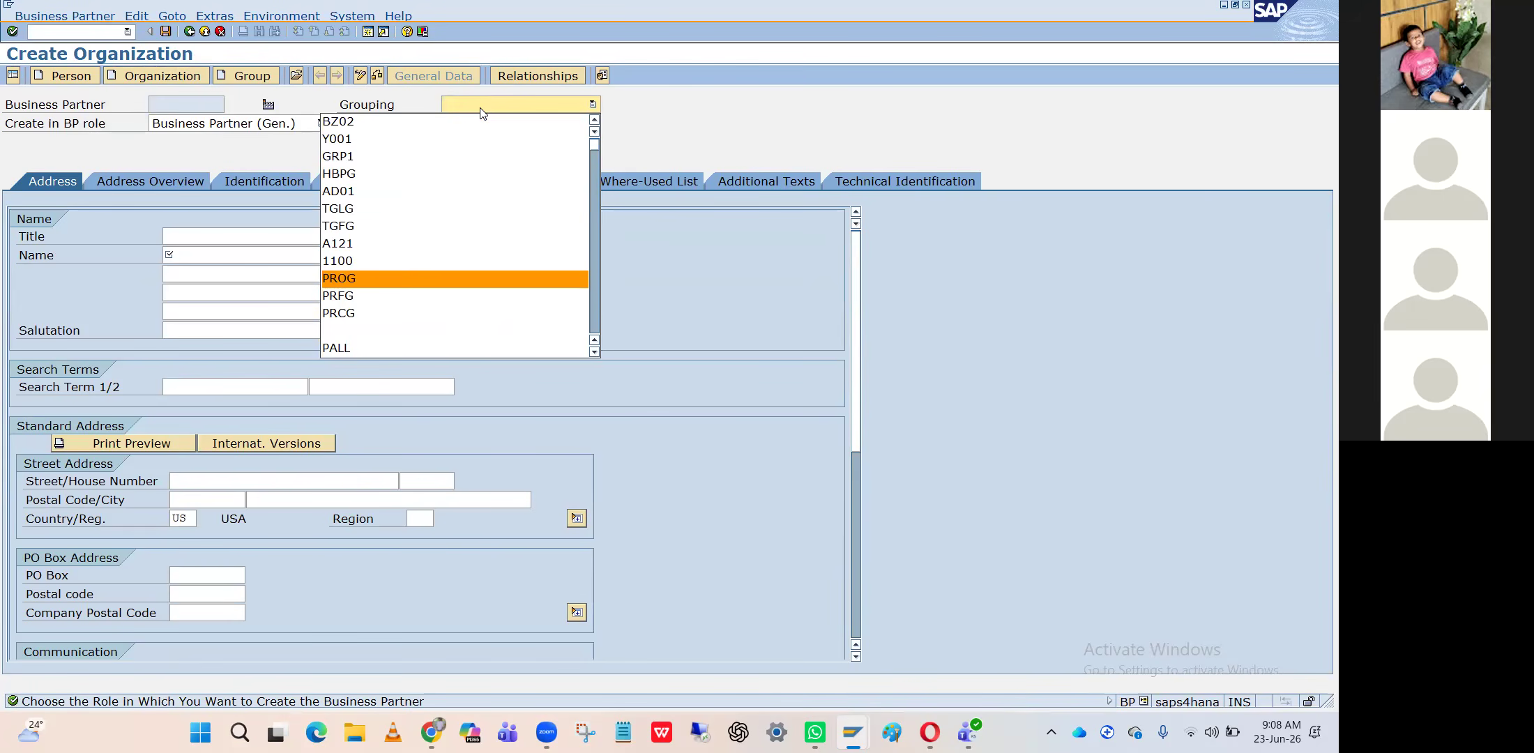
pyautogui.write('in')
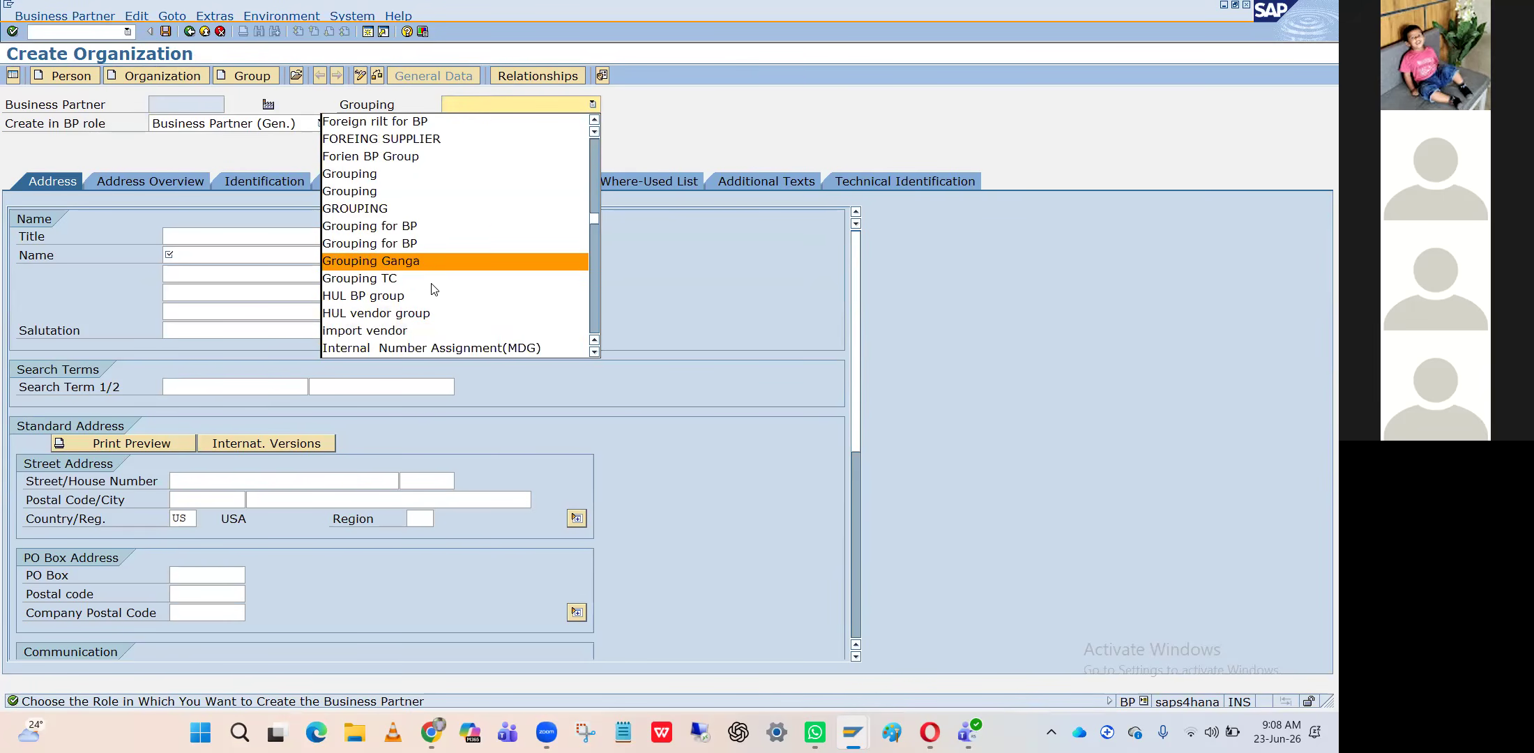
pyautogui.scroll(-4, 433, 288)
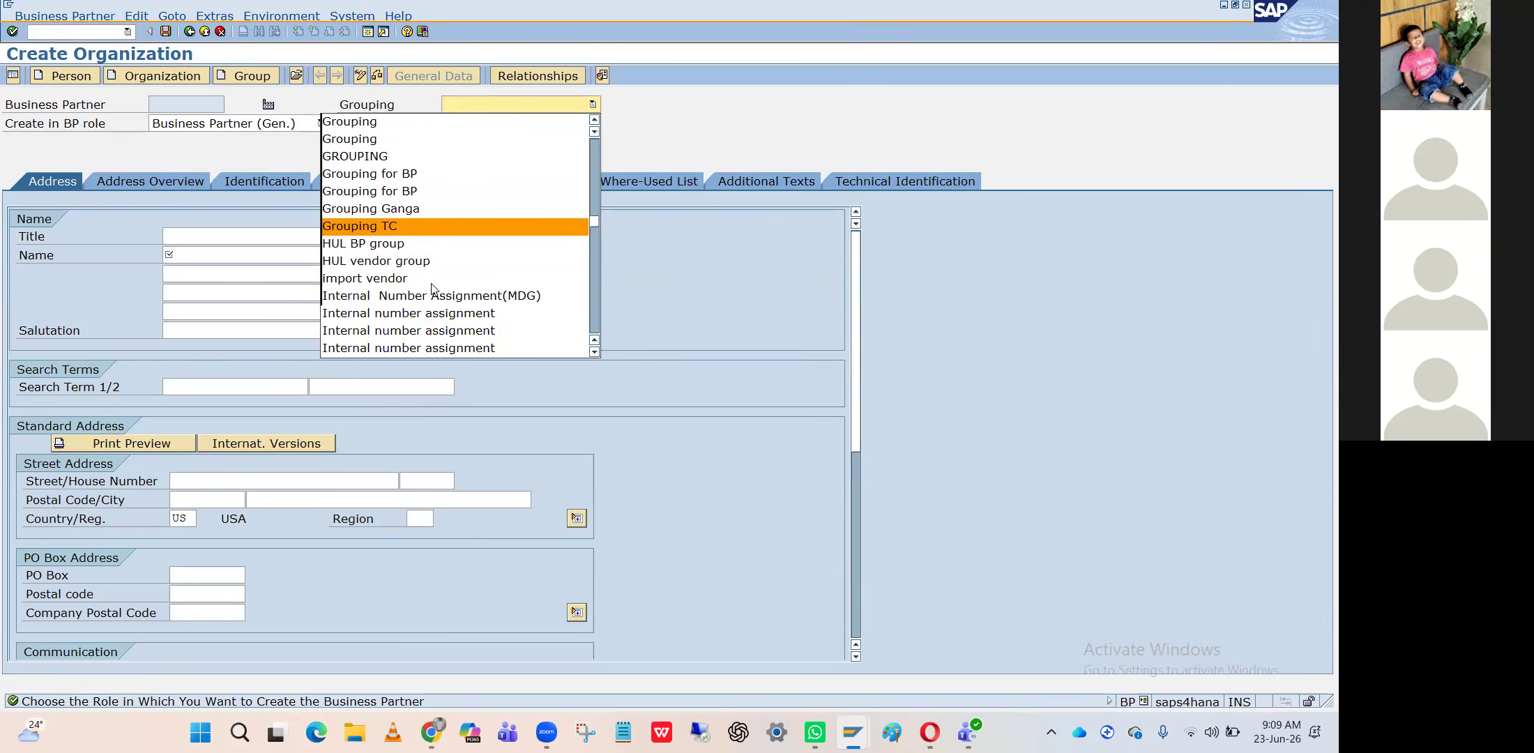
pyautogui.scroll(-7, 433, 288)
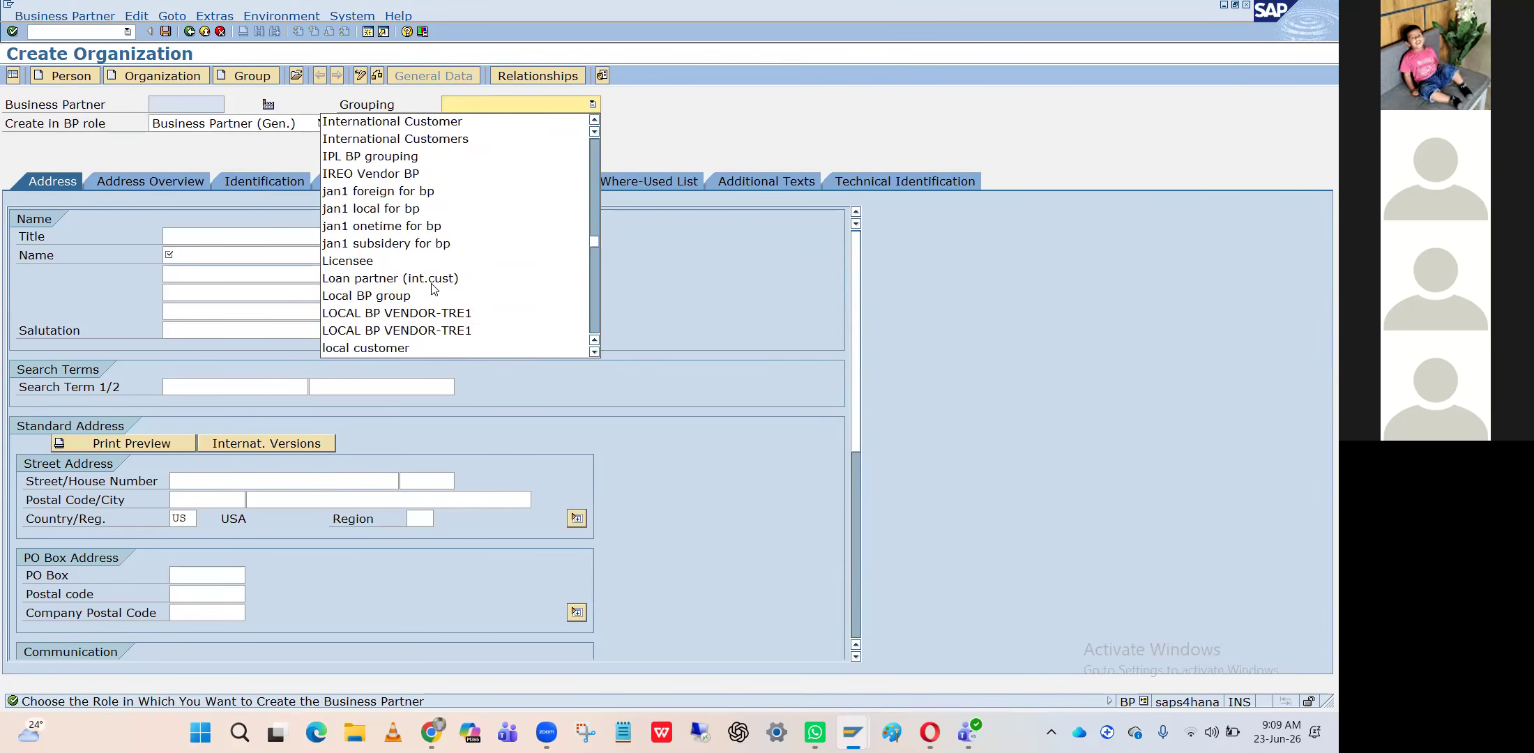
pyautogui.scroll(-6, 433, 288)
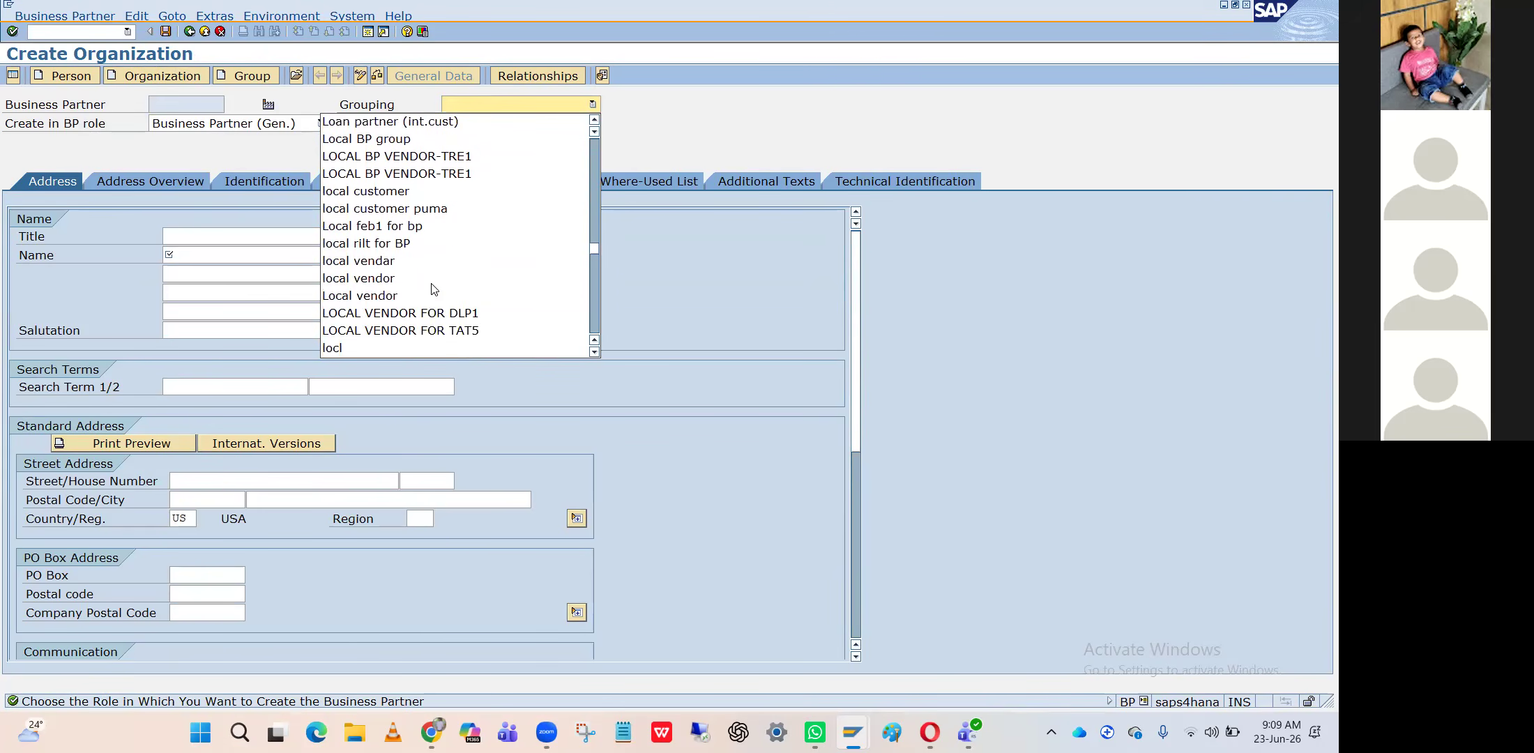
pyautogui.scroll(-5, 433, 288)
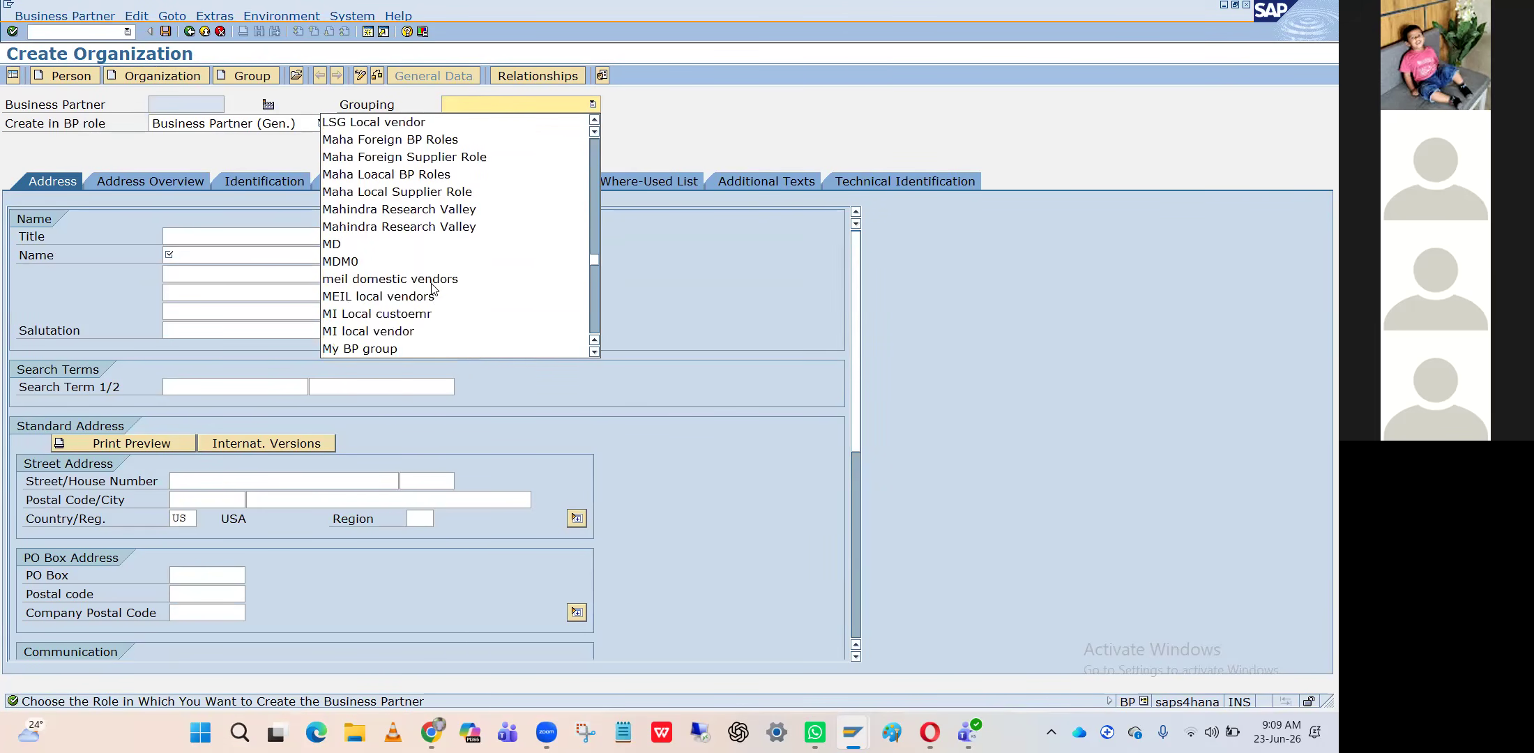
pyautogui.scroll(-6, 433, 288)
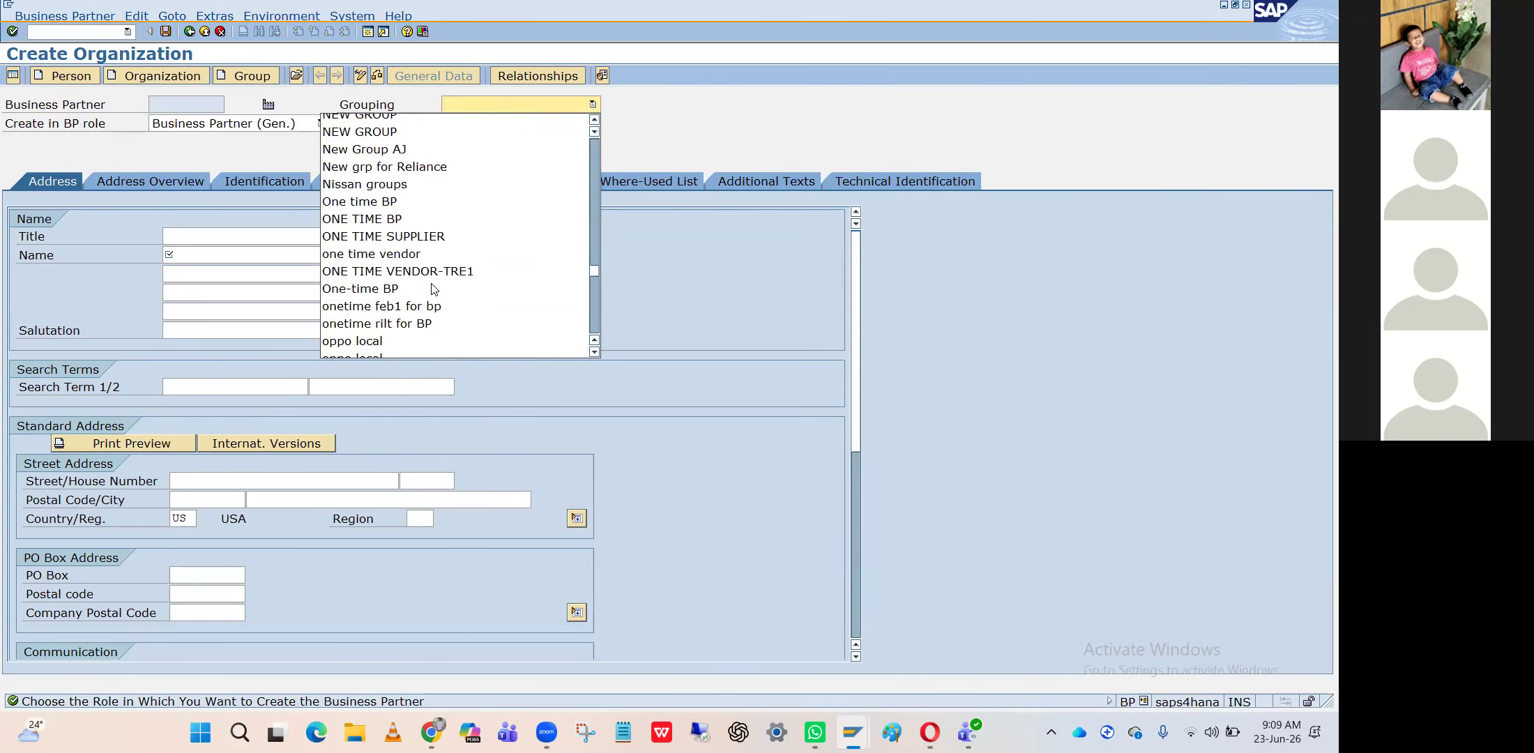
pyautogui.scroll(-9, 433, 288)
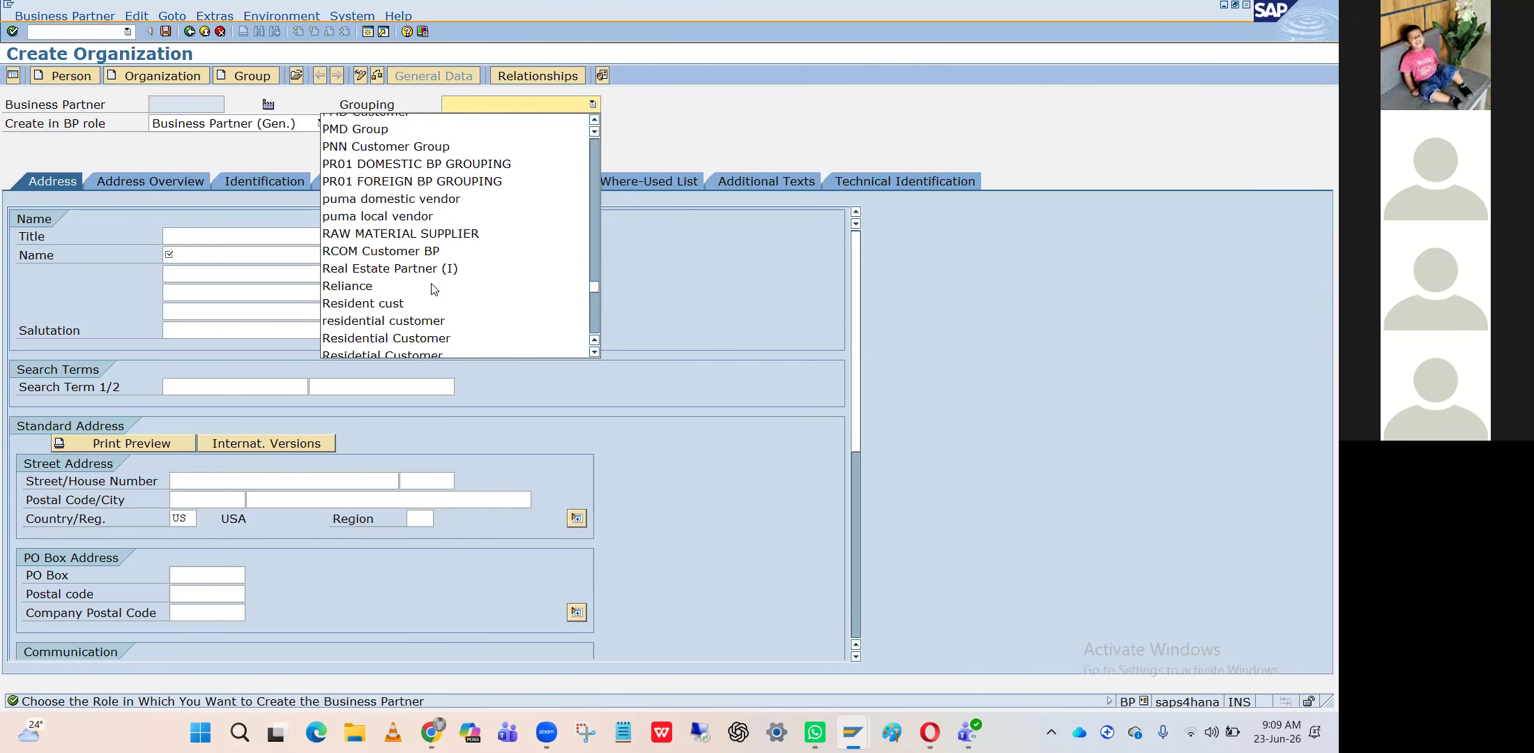
pyautogui.scroll(-9, 433, 288)
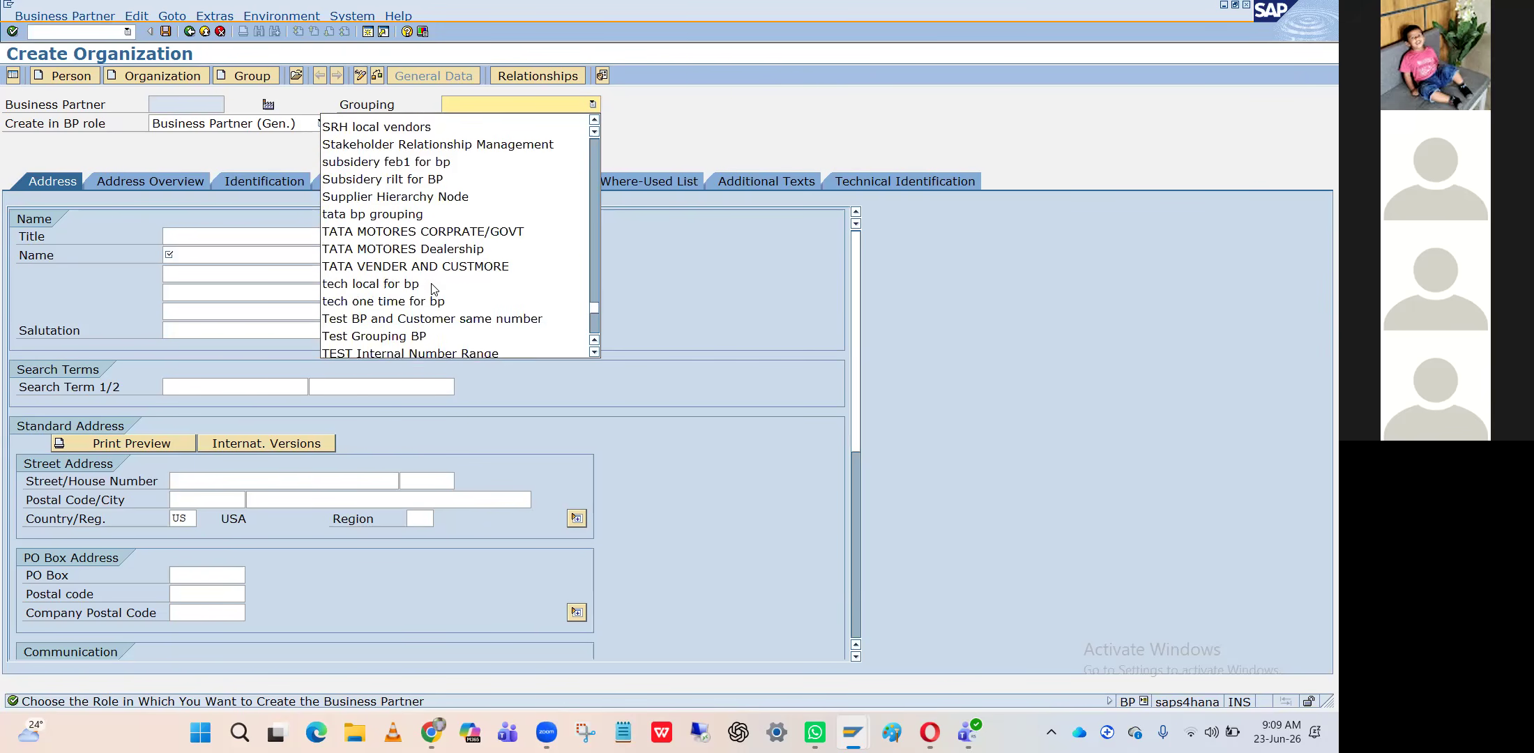
pyautogui.scroll(-3, 433, 288)
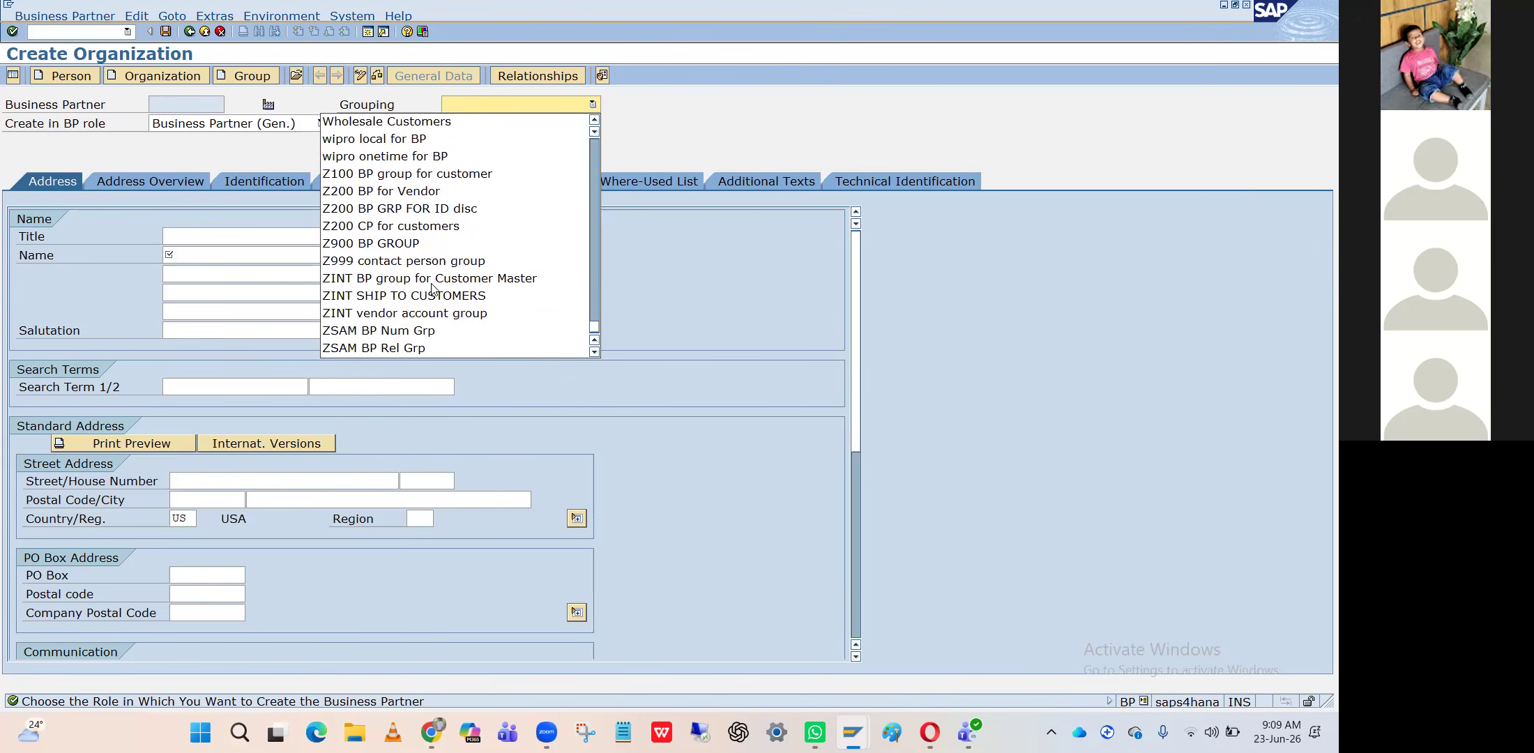
# Select Local BP group as the new organization's grouping
pyautogui.click(465, 100)
pyautogui.press('l')
pyautogui.press('Down')
pyautogui.press('Down')
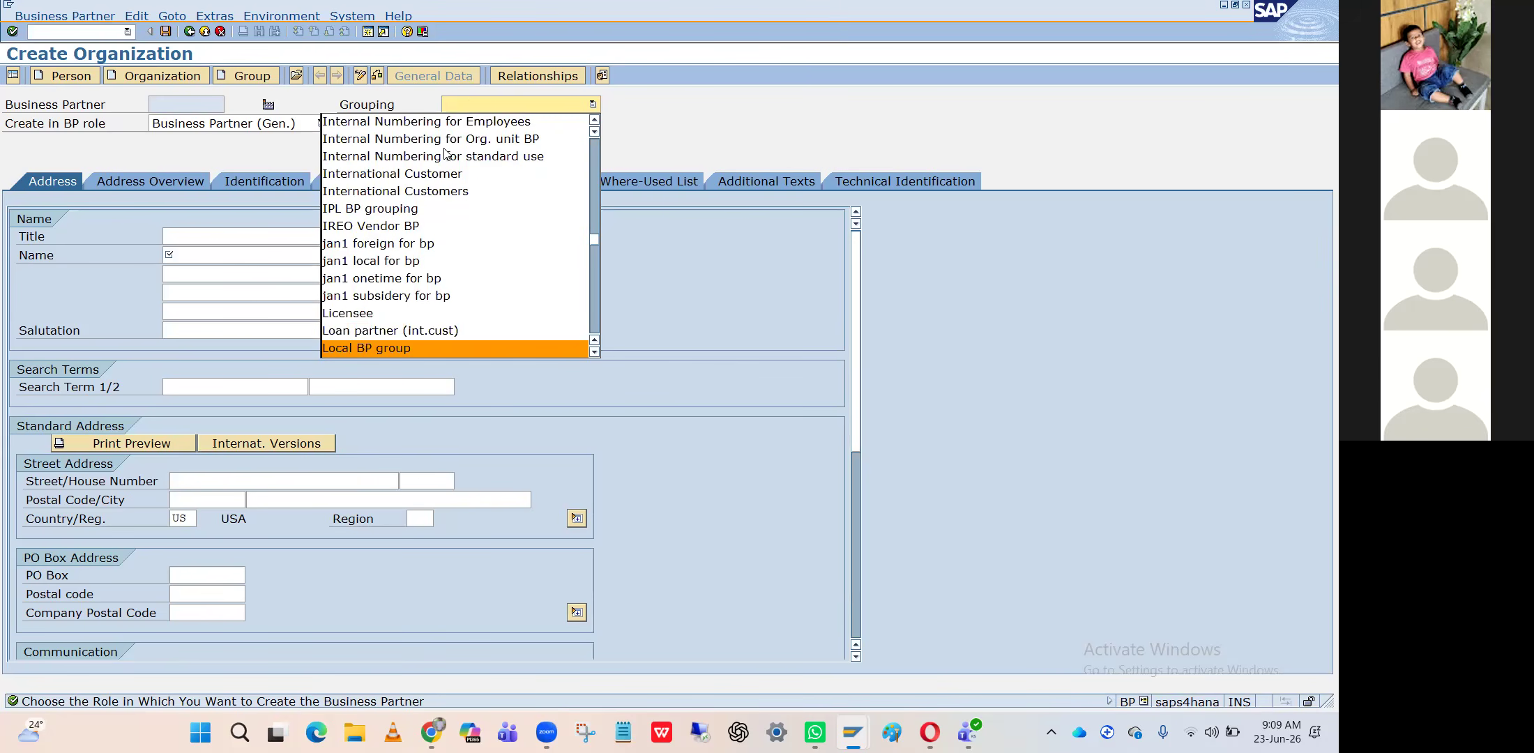
pyautogui.click(390, 349)
# Switch to the Display IMG session and collapse Number Ranges and Groupings under the business partner basic settings
pyautogui.hotkey('alt', 'Tab')
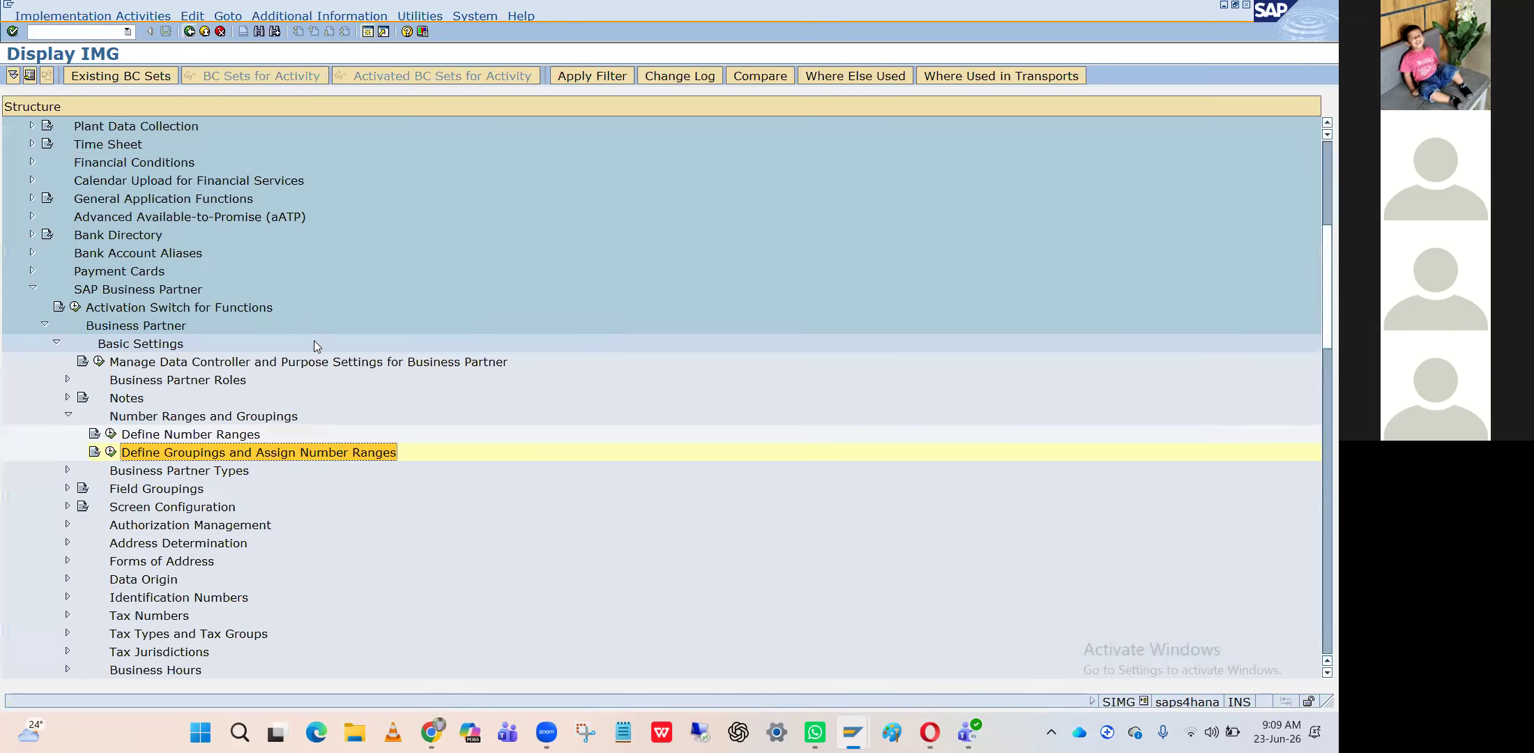
pyautogui.click(139, 420)
pyautogui.doubleClick(140, 418)
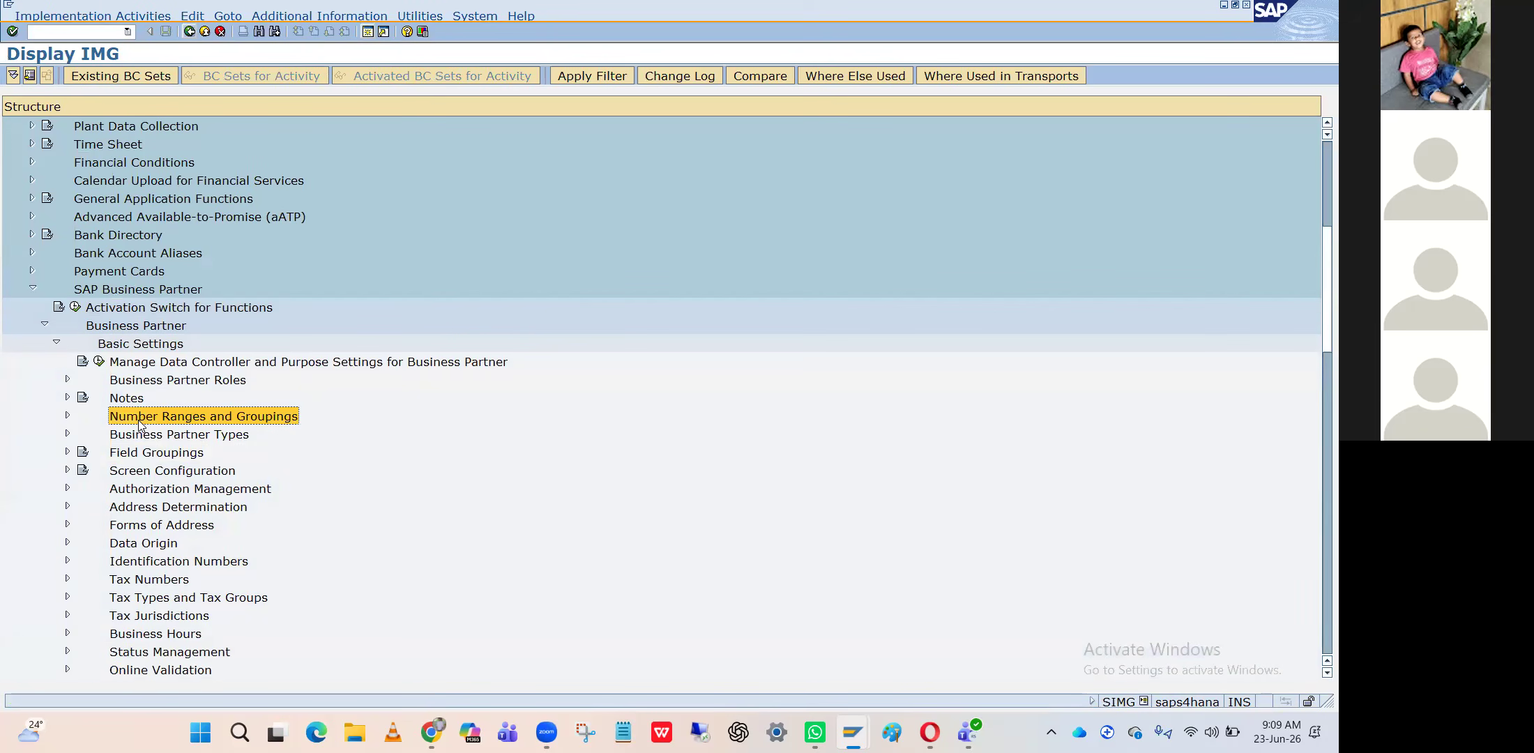
pyautogui.press('Left')
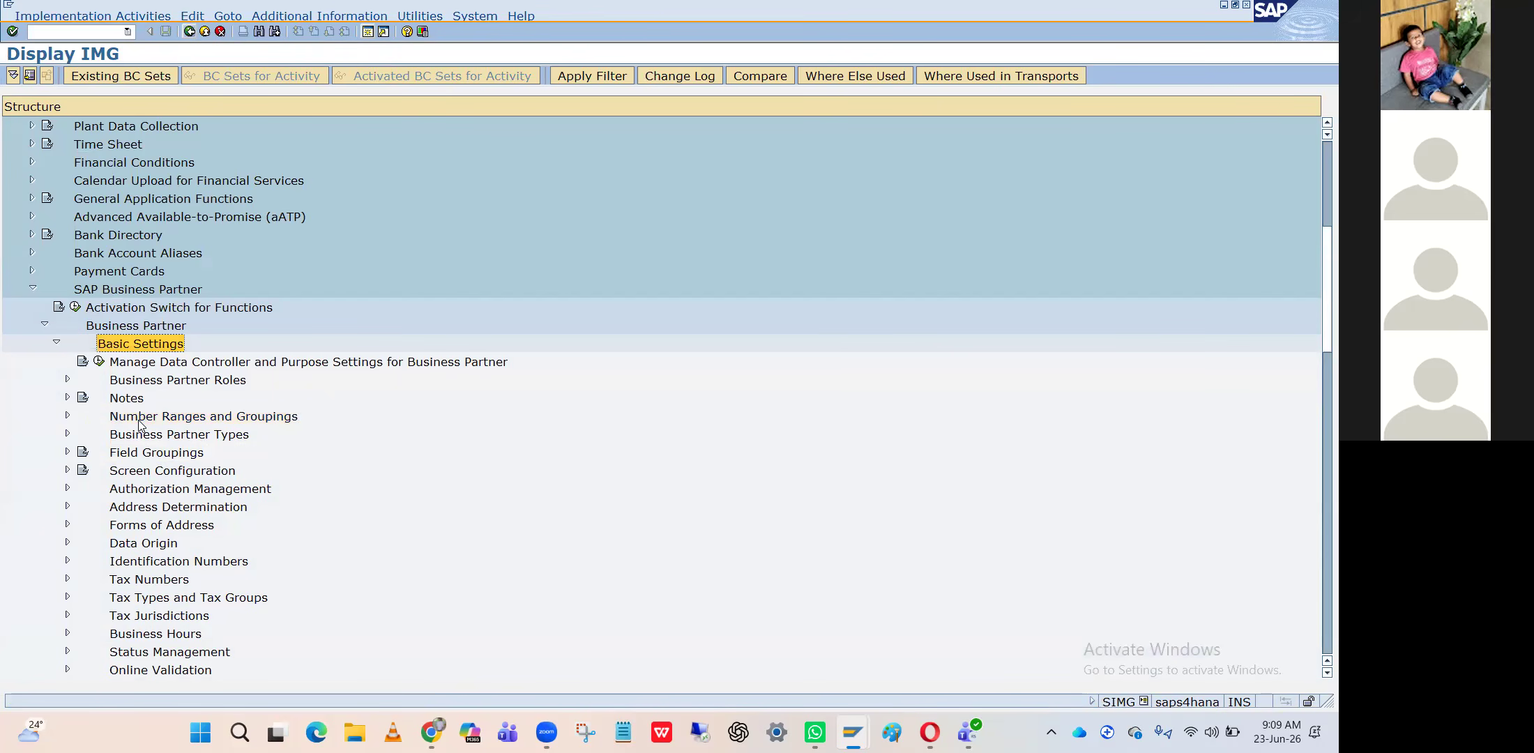
pyautogui.press('Left')
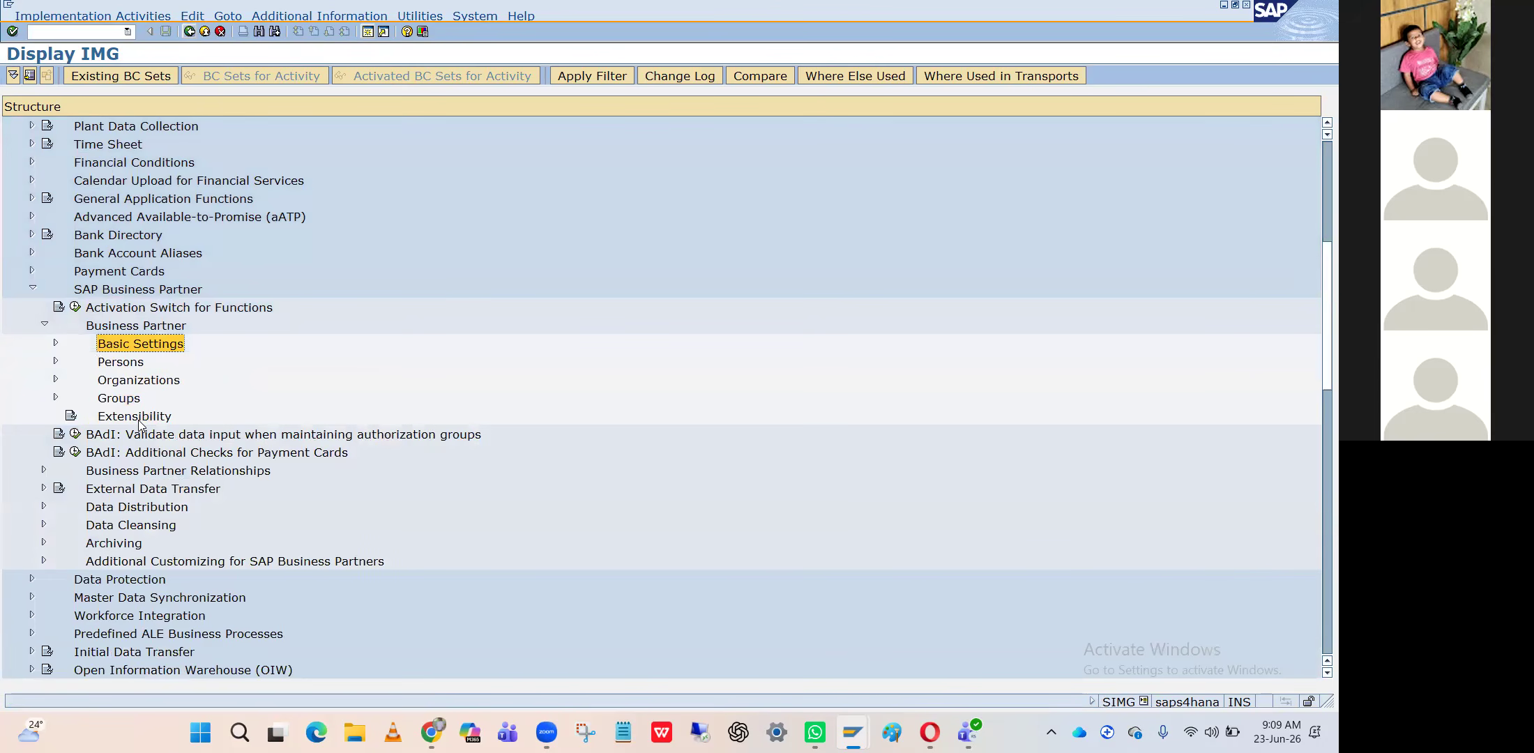
pyautogui.press('Down')
pyautogui.press('Down')
pyautogui.press('Down')
pyautogui.press('Up')
pyautogui.press('Up')
pyautogui.press('Up')
pyautogui.press('Right')
pyautogui.press('Down')
pyautogui.press('Down')
pyautogui.press('Down')
pyautogui.press('Down')
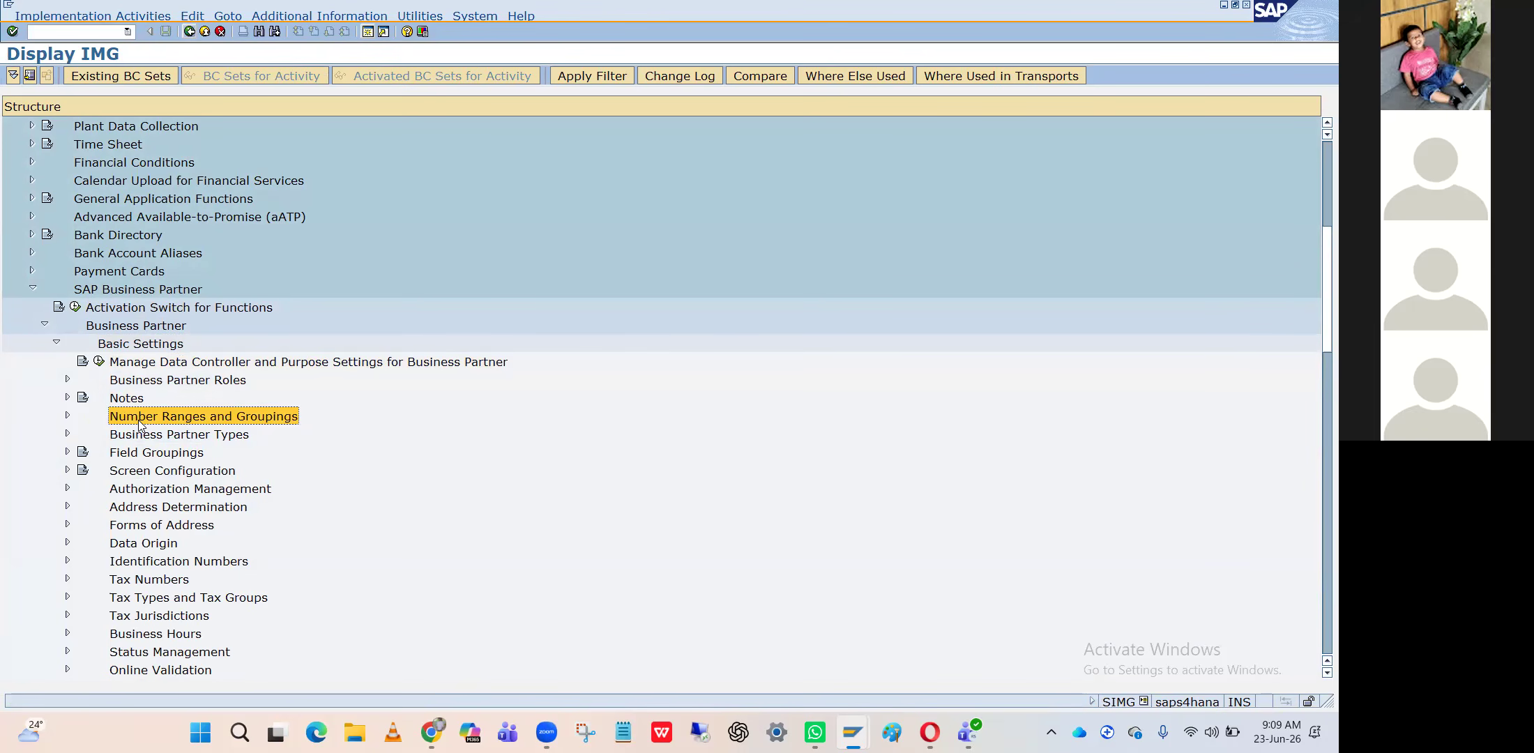
# Open Define Groupings and Assign Number Ranges under Number Ranges and Groupings and position the list at grouping HPIN
pyautogui.press('Right')
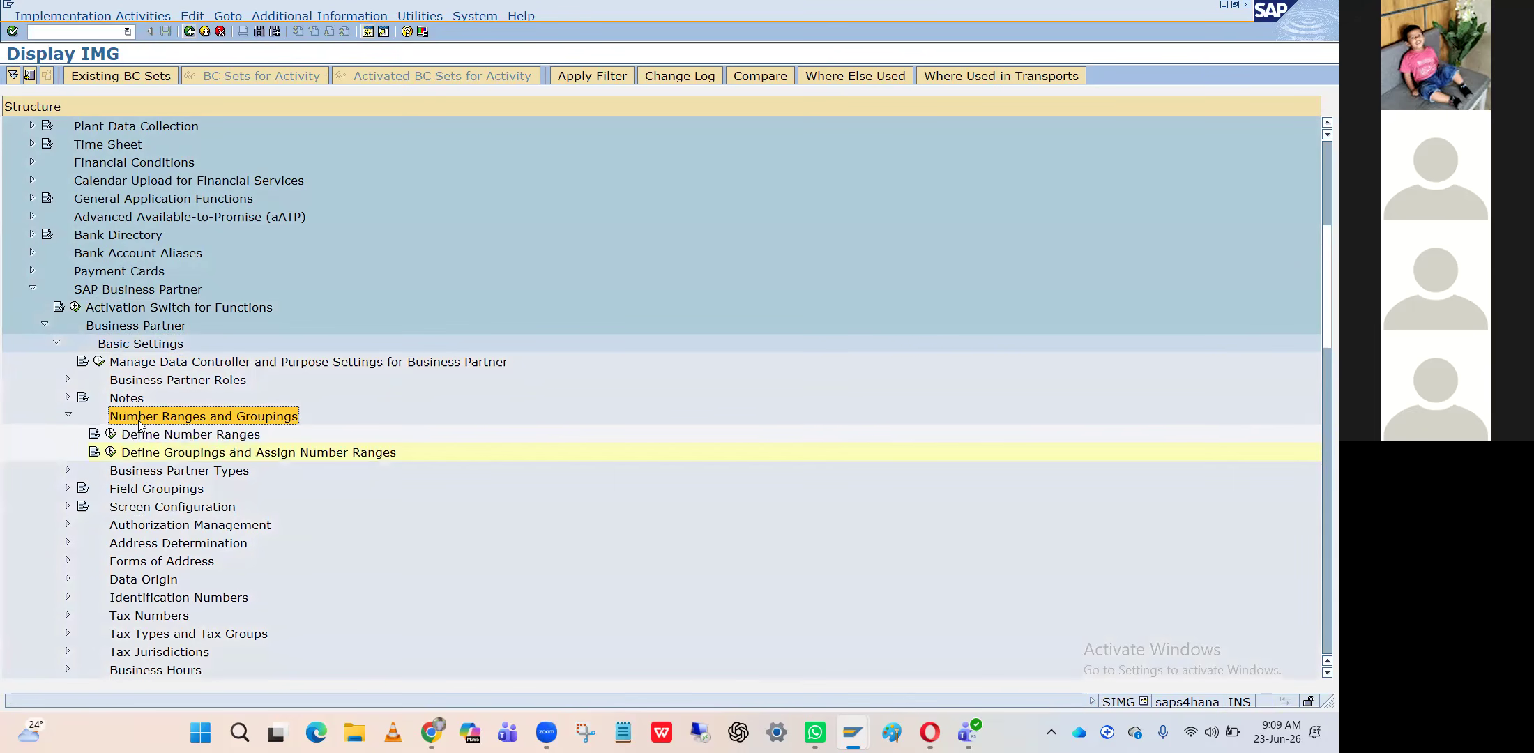
pyautogui.click(110, 453)
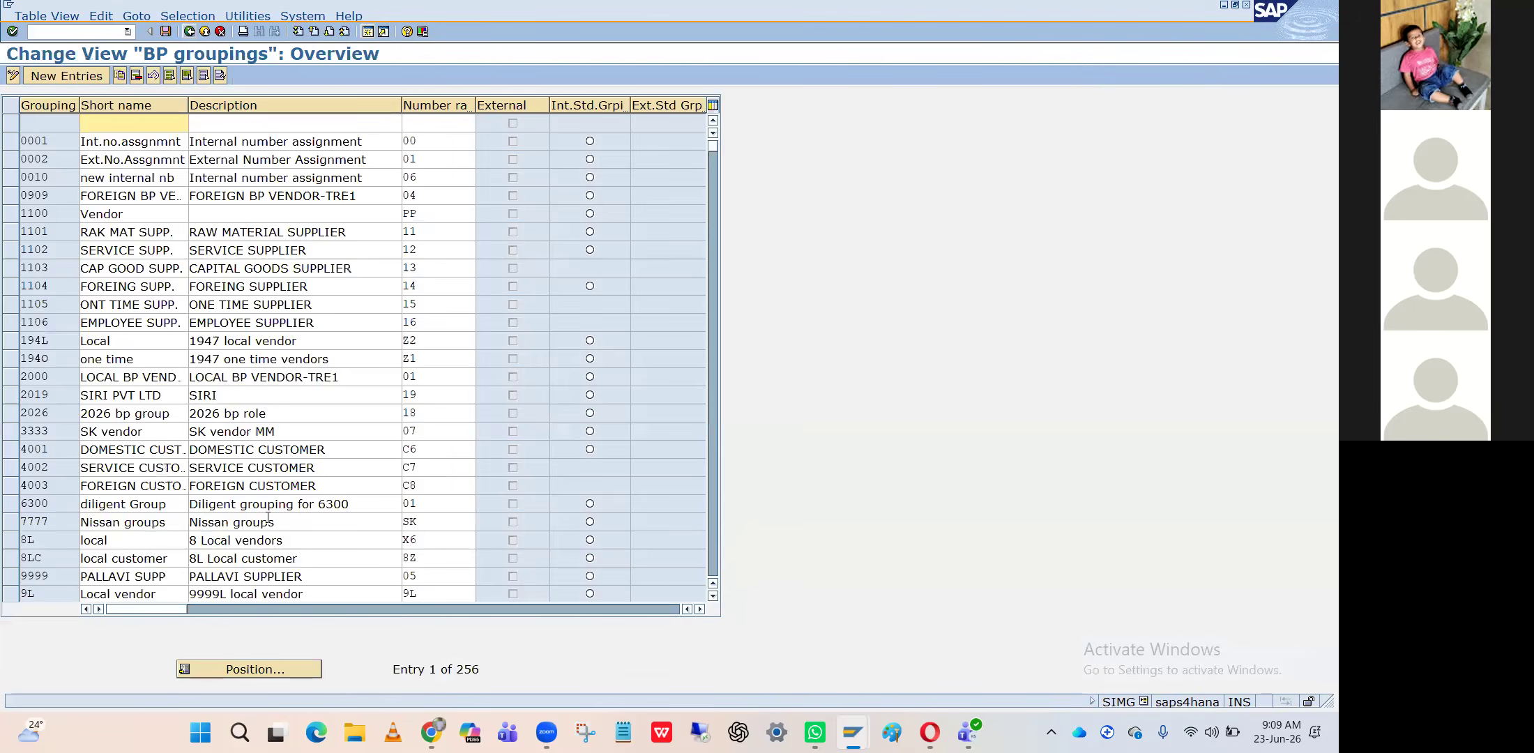
pyautogui.click(275, 676)
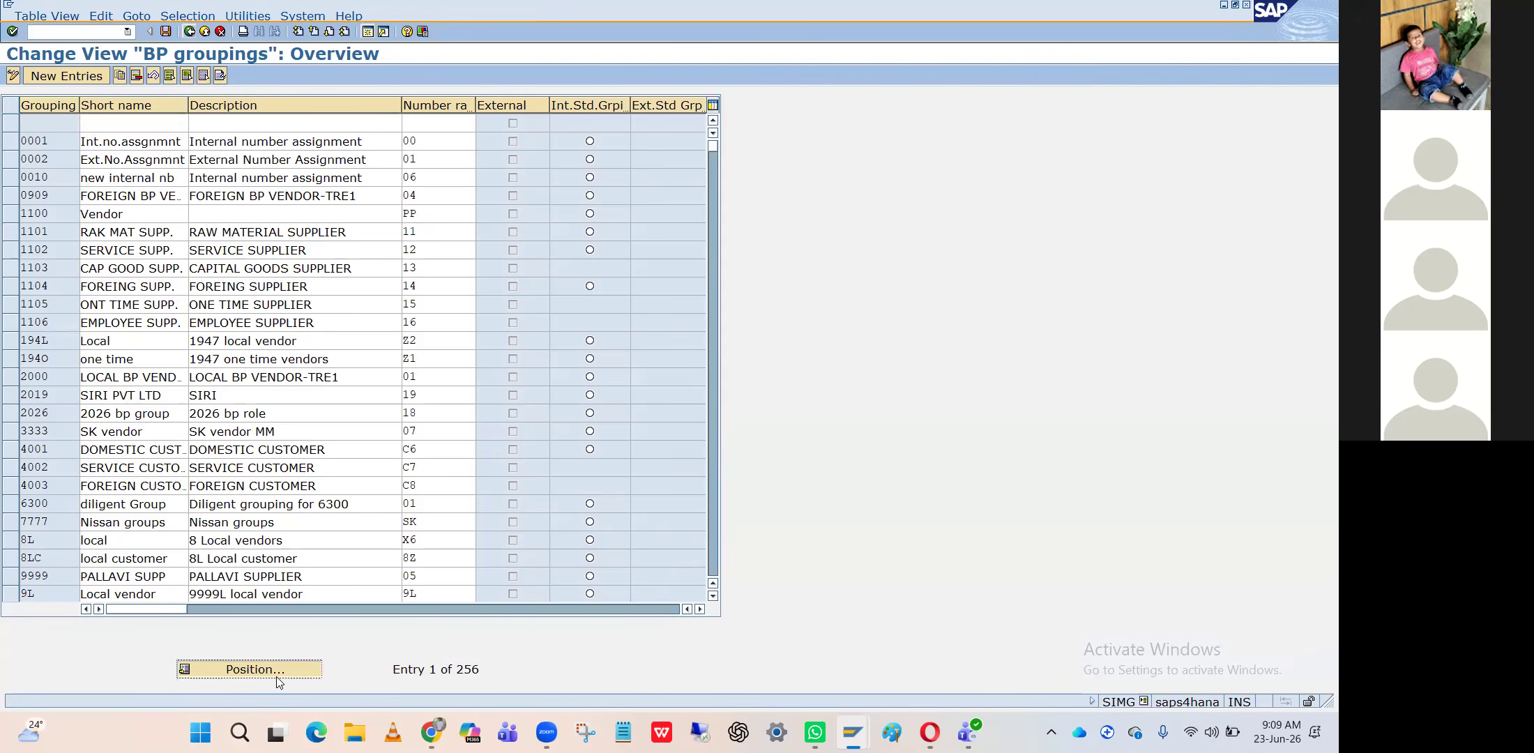
pyautogui.write('HPIN')
pyautogui.press('Return')
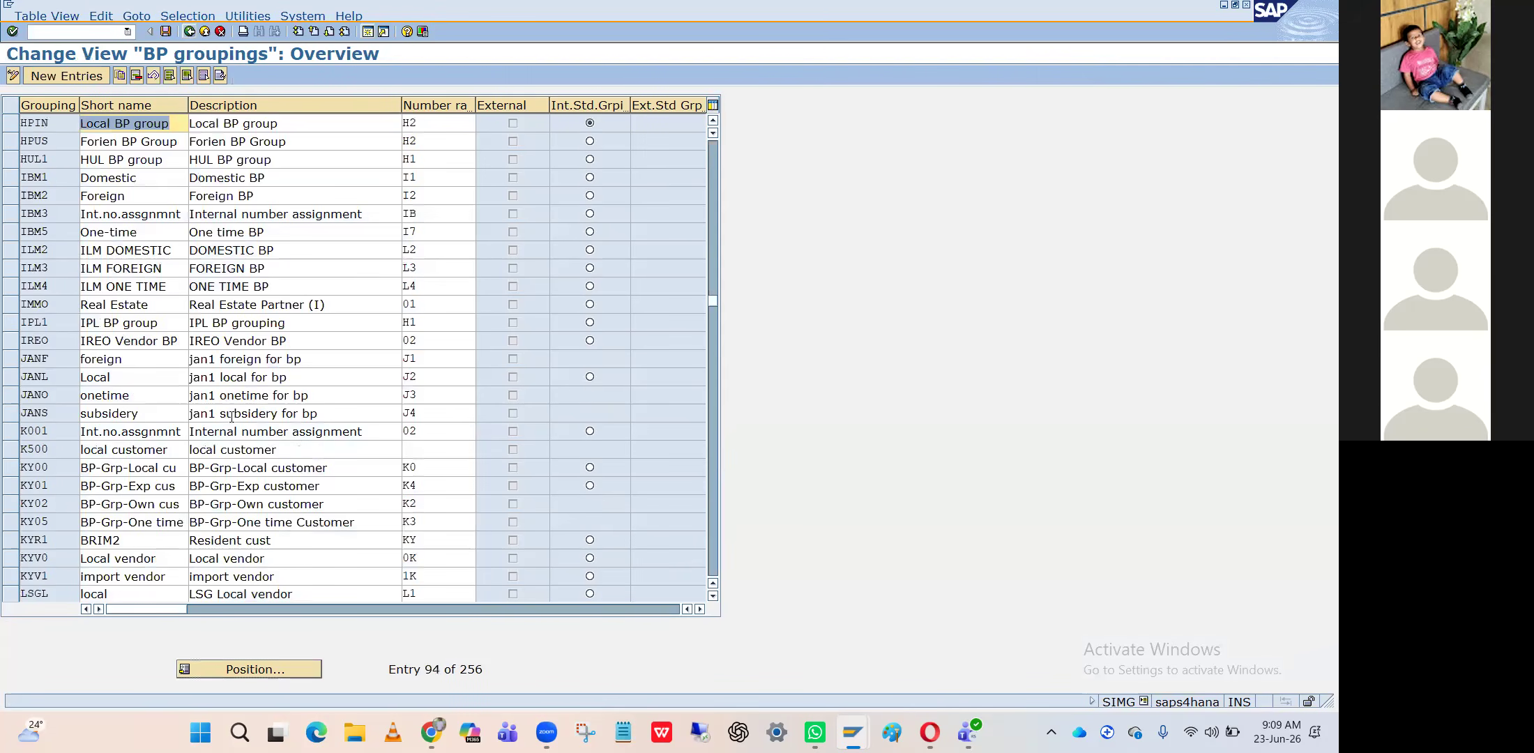
# Change the short name of grouping HPIN to Local BP HPIN
pyautogui.click(171, 123)
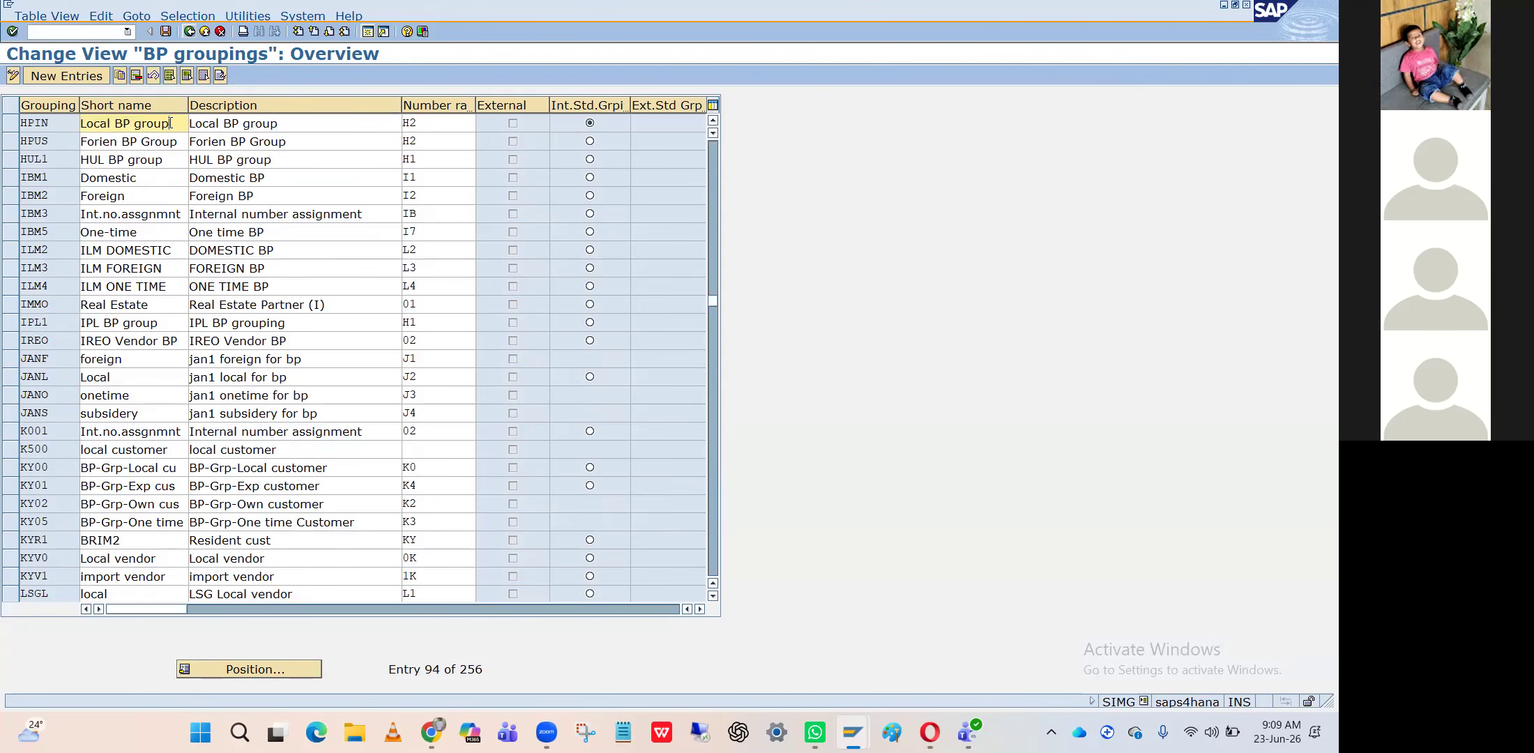
pyautogui.press('BackSpace')
pyautogui.press('BackSpace')
pyautogui.press('BackSpace')
pyautogui.press('BackSpace')
pyautogui.press('BackSpace')
pyautogui.write('HPIN')
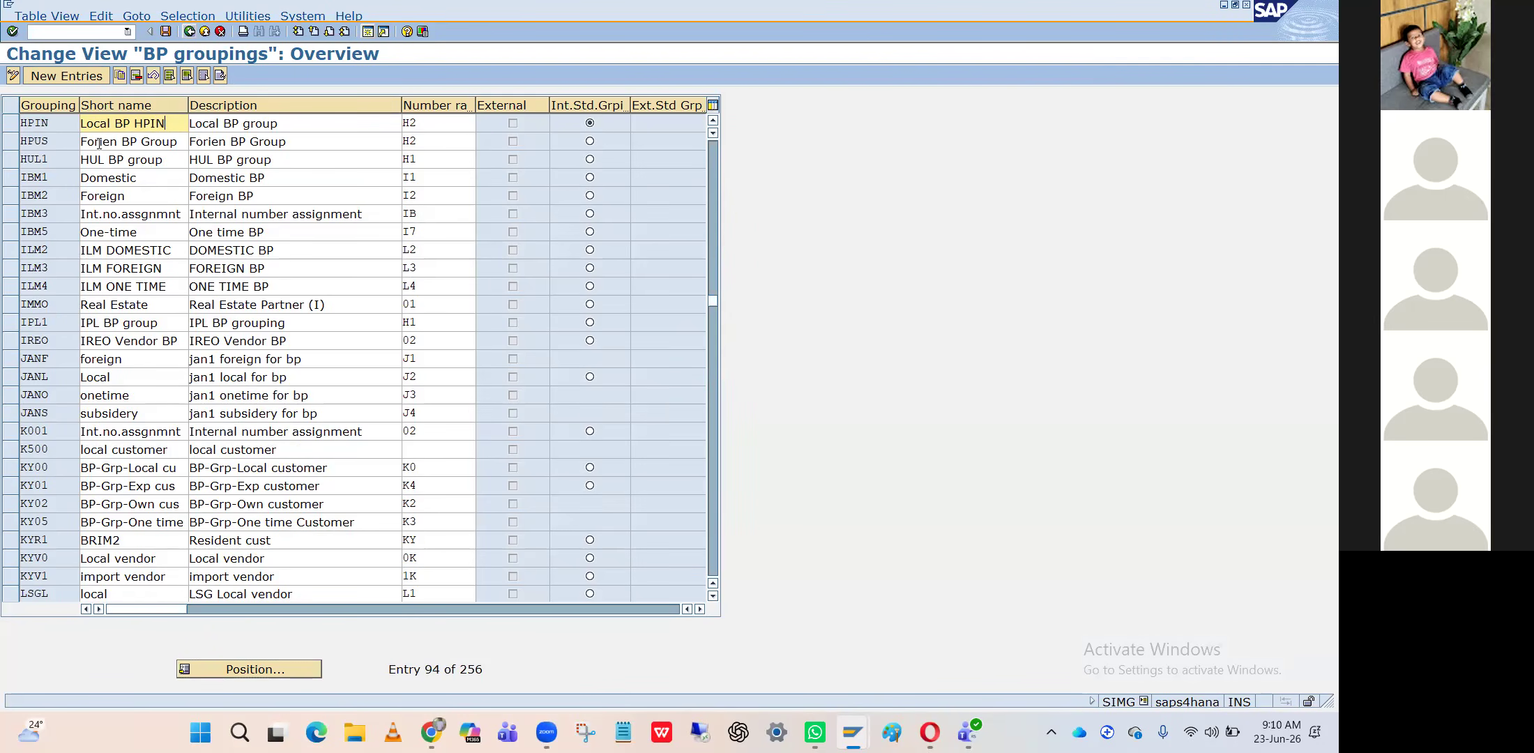
# Change the short name of grouping HPUS to Forien BP HPIN
pyautogui.click(61, 148)
pyautogui.click(182, 145)
pyautogui.press('BackSpace')
pyautogui.press('BackSpace')
pyautogui.press('BackSpace')
pyautogui.press('BackSpace')
pyautogui.press('BackSpace')
pyautogui.write('HPIN')
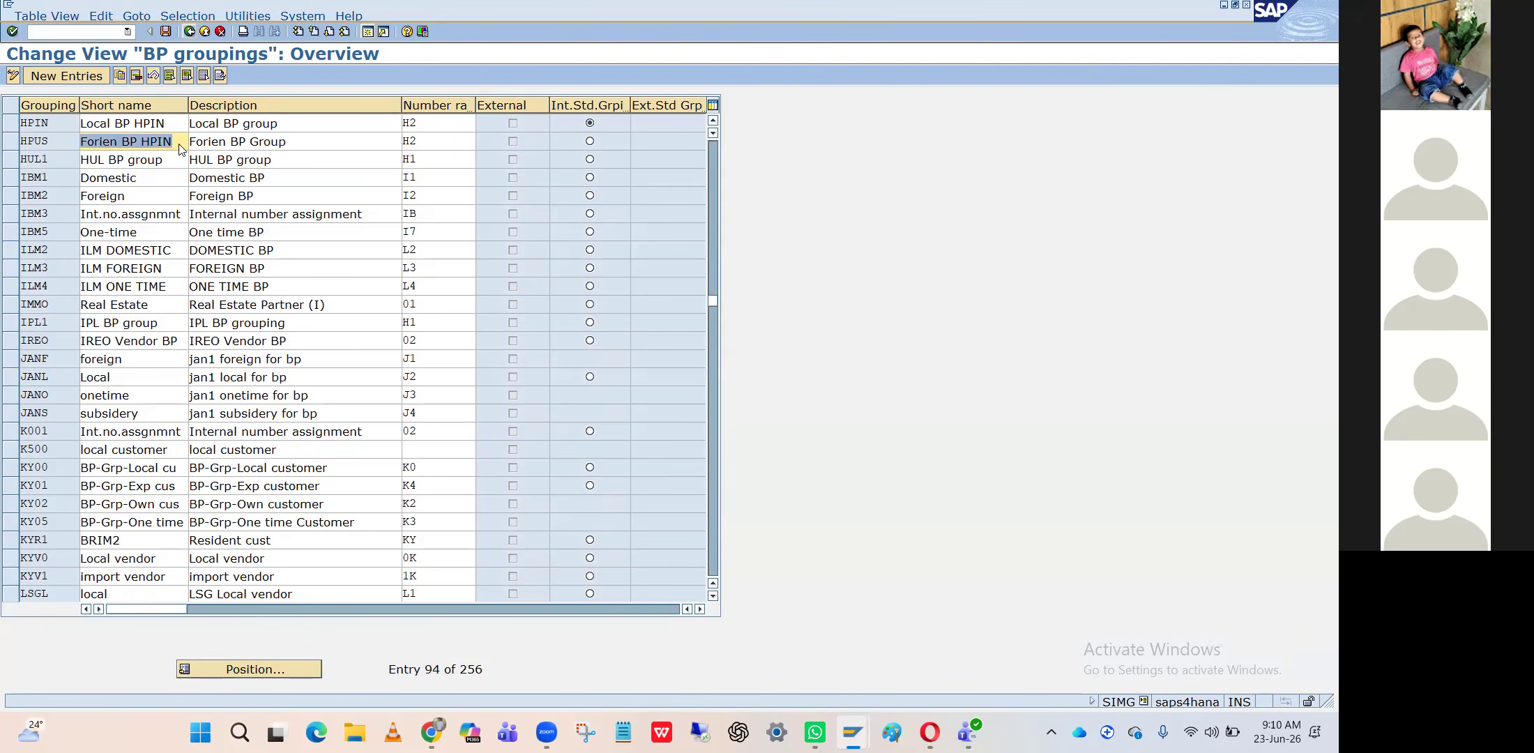
# Save the renamed groupings under the proposed HFC FASTENERS customizing request and leave the BP groupings view
pyautogui.click(168, 32)
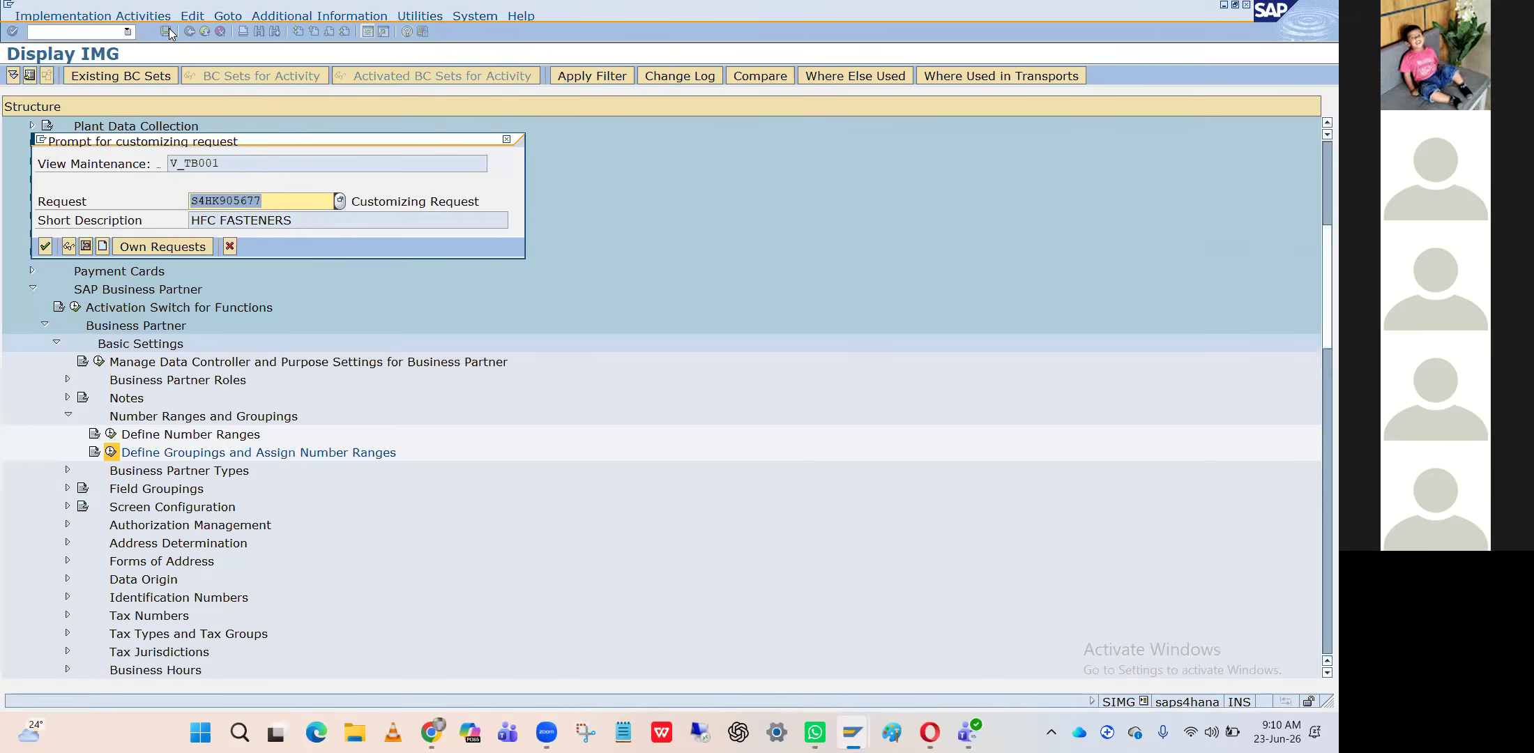
pyautogui.press('Return')
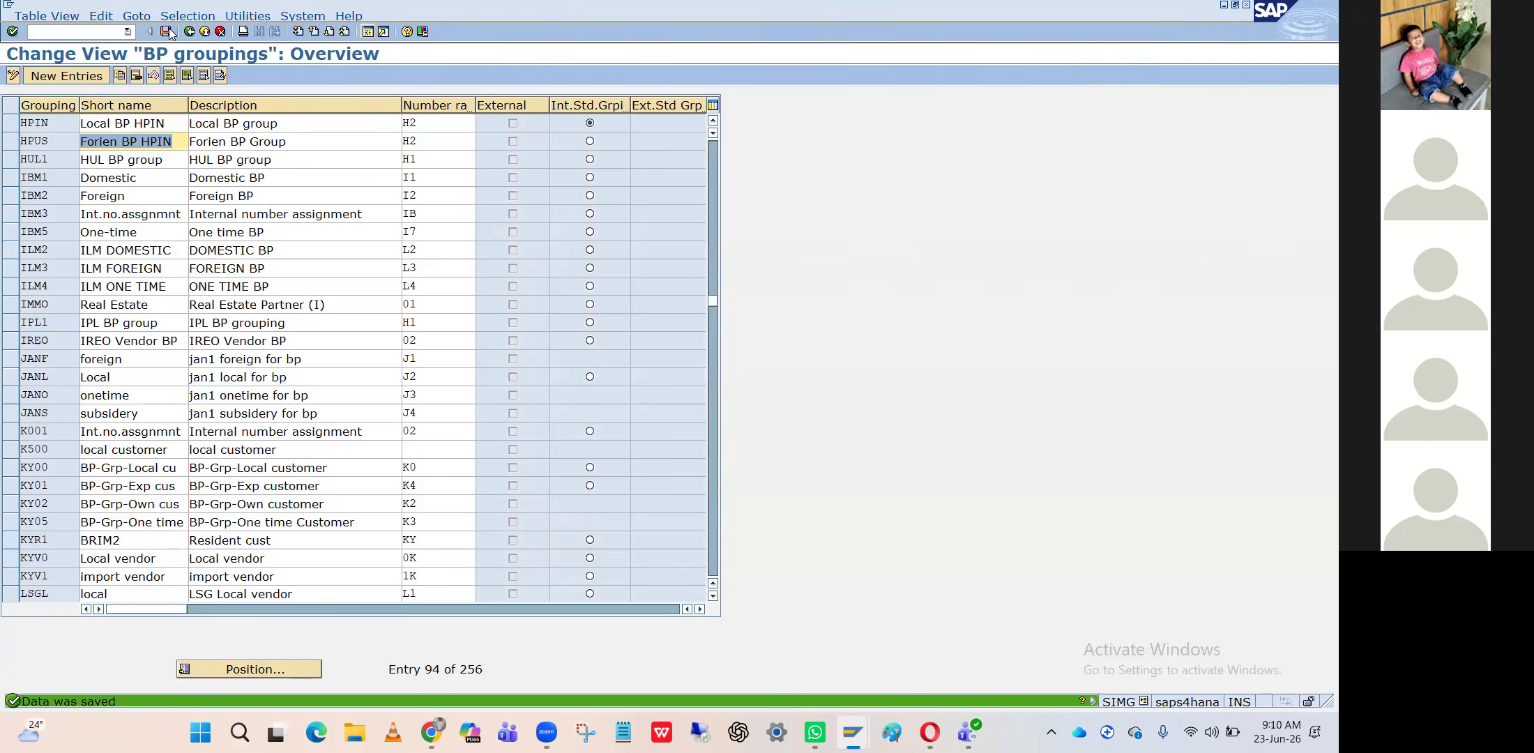
pyautogui.click(189, 32)
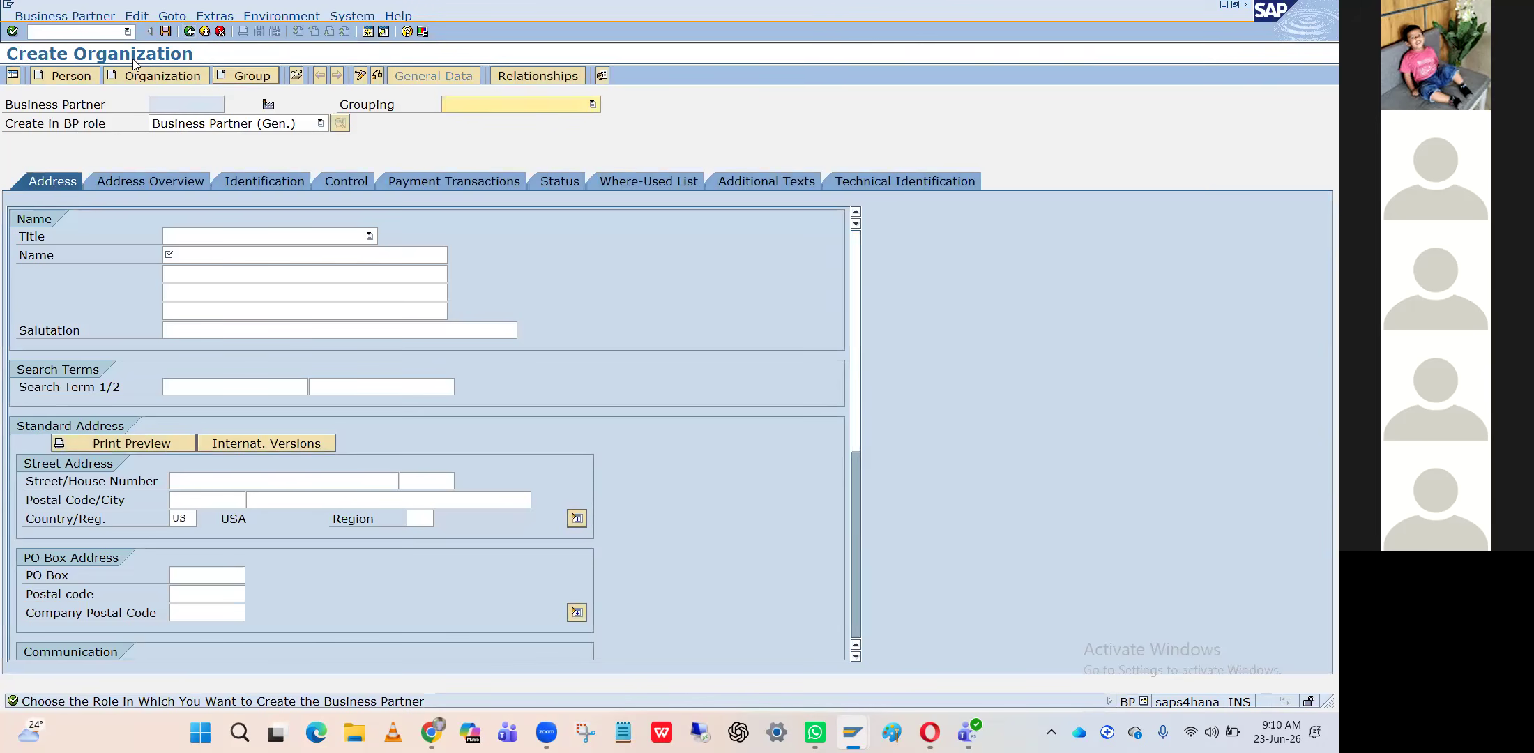
# Restart the BP transaction in the business partner session and start creating an organization
pyautogui.click(96, 31)
pyautogui.write('/nbp')
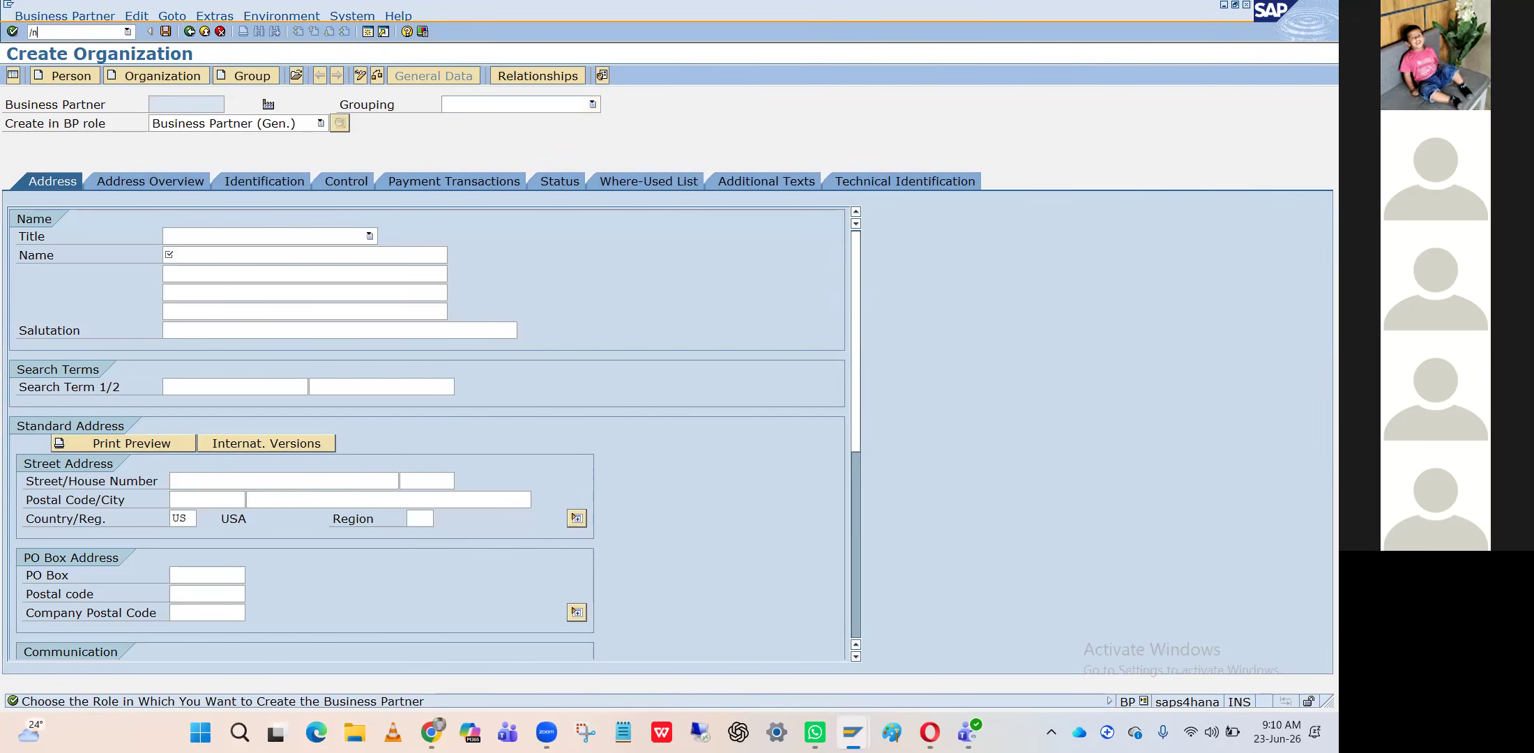
pyautogui.press('Return')
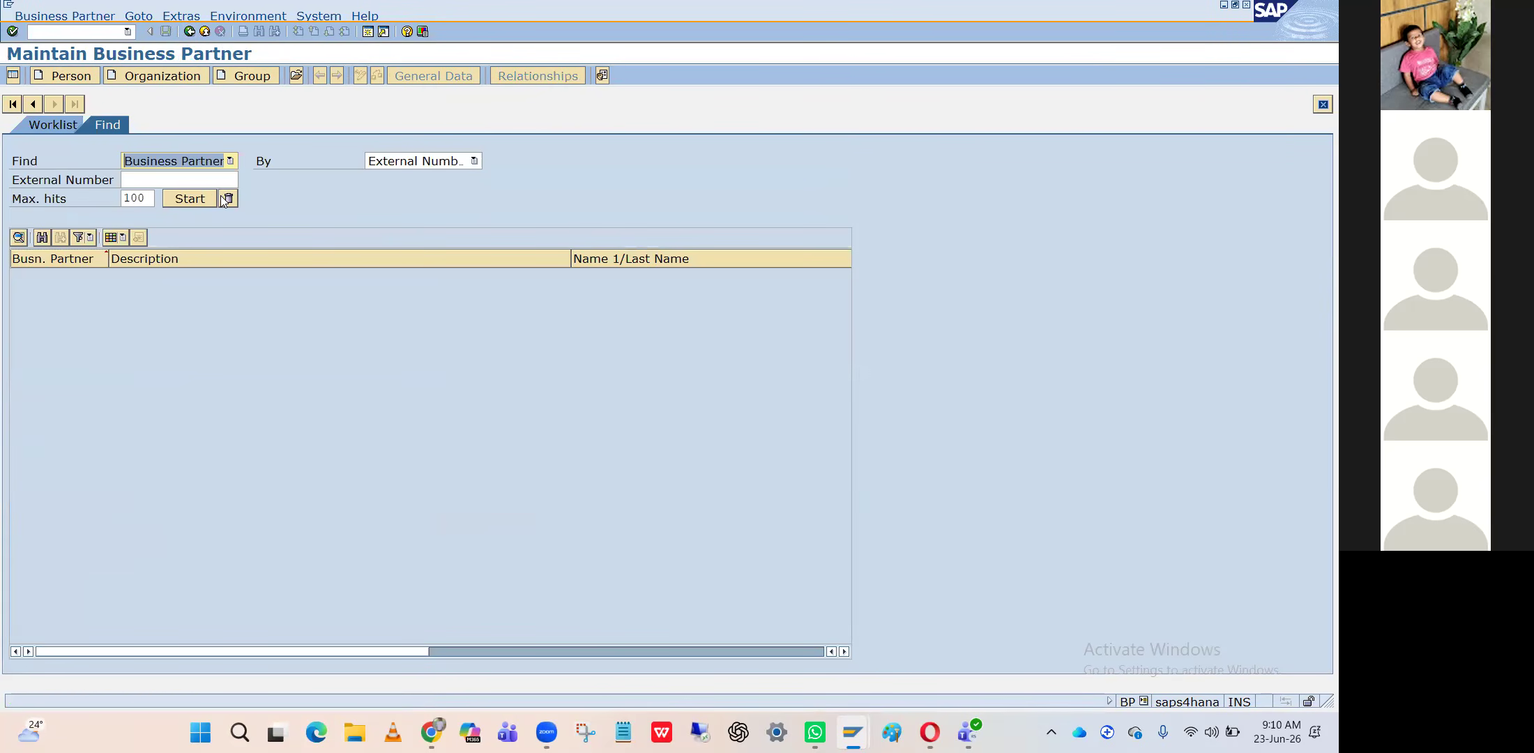
pyautogui.click(160, 78)
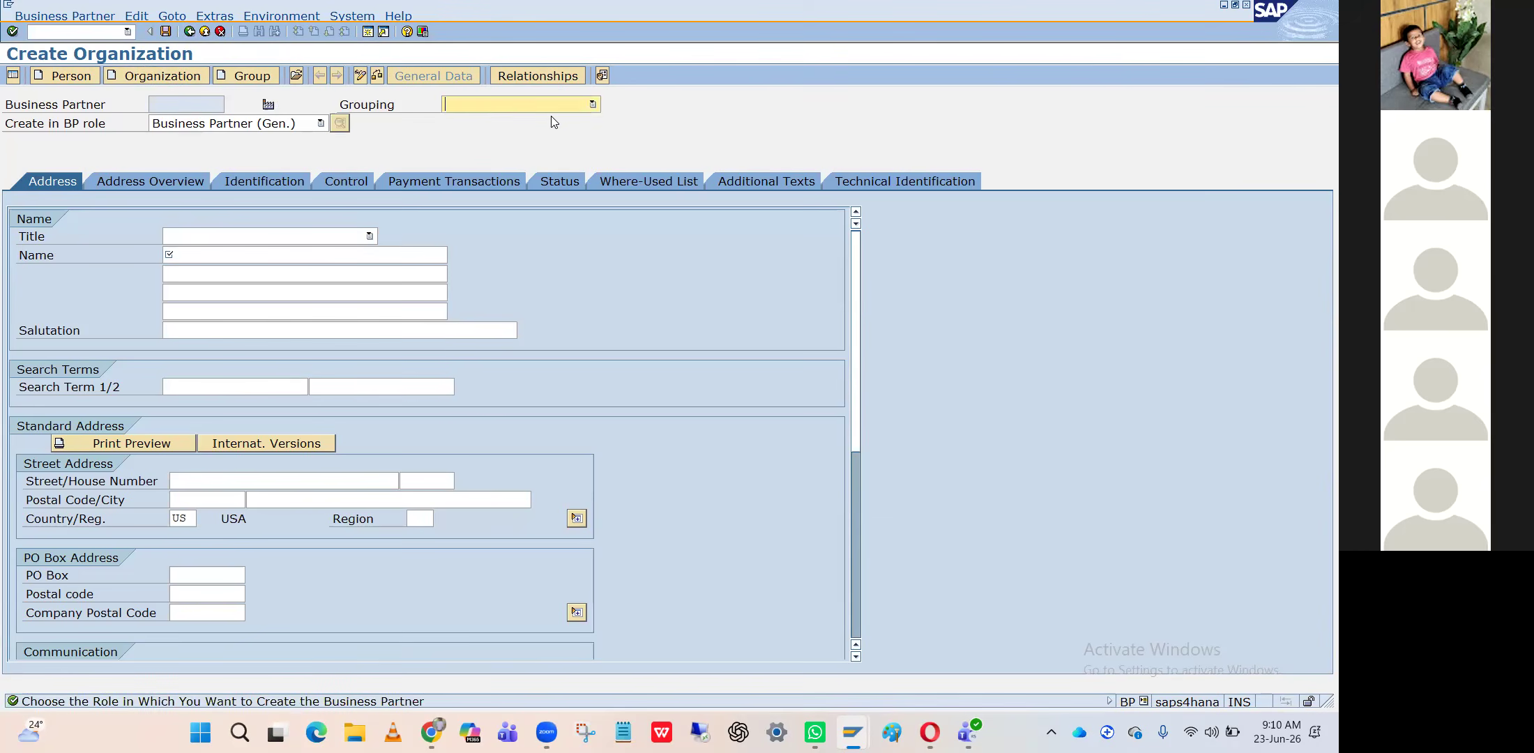
# Find Local BP group among the Grouping choices and select it for the new organization
pyautogui.click(591, 105)
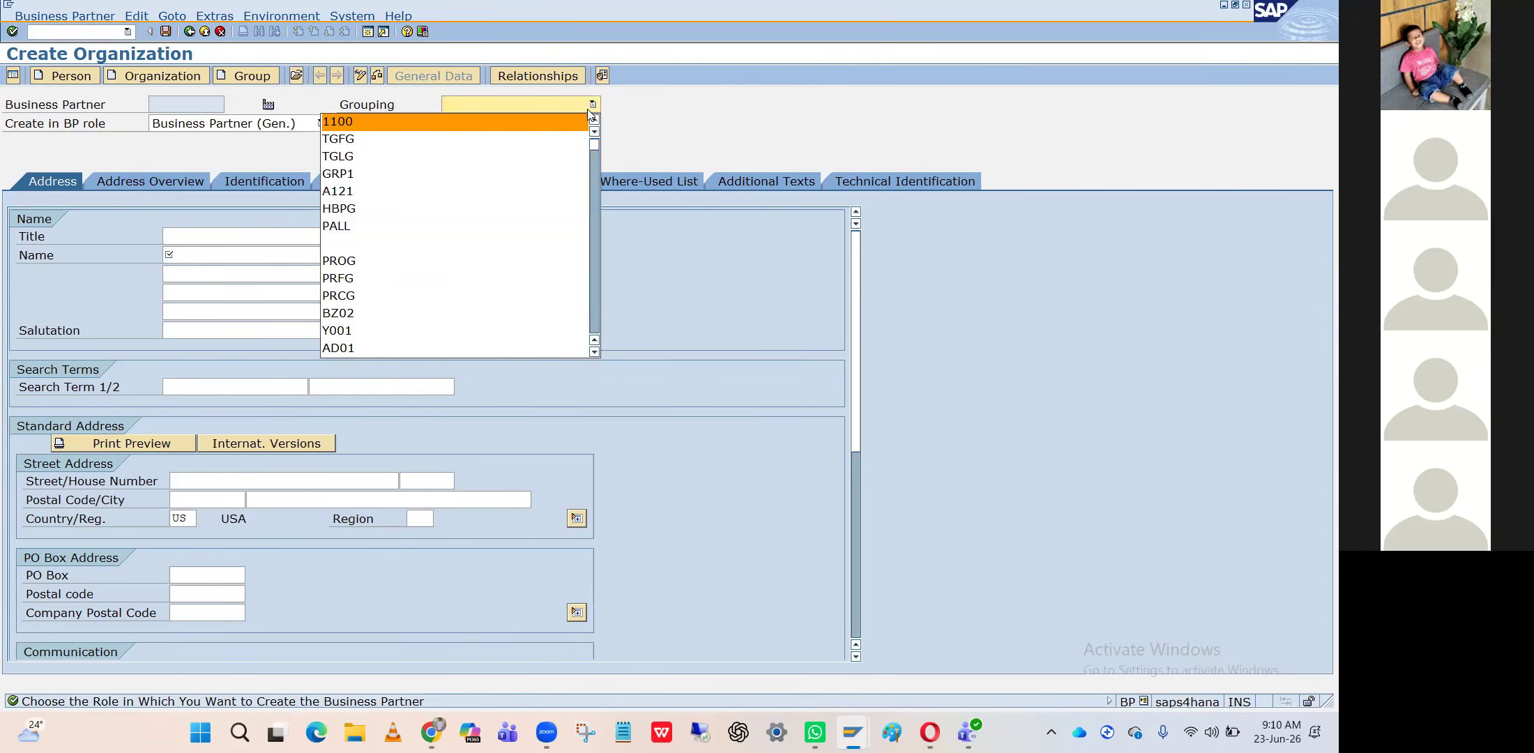
pyautogui.scroll(-6, 591, 115)
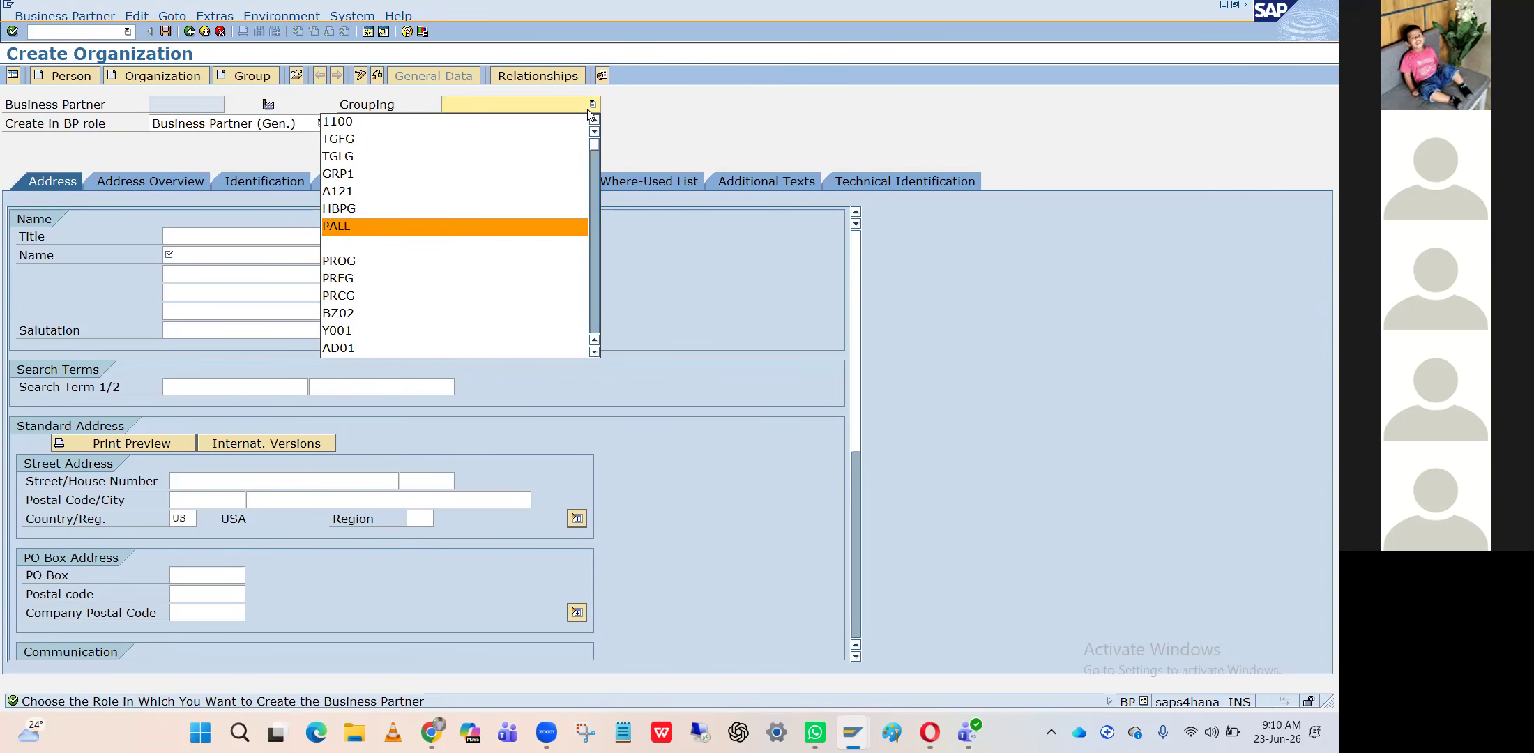
pyautogui.scroll(-10, 588, 114)
pyautogui.scroll(-1, 537, 291)
pyautogui.scroll(-11, 537, 291)
pyautogui.scroll(-9, 537, 290)
pyautogui.press('l')
pyautogui.press('l')
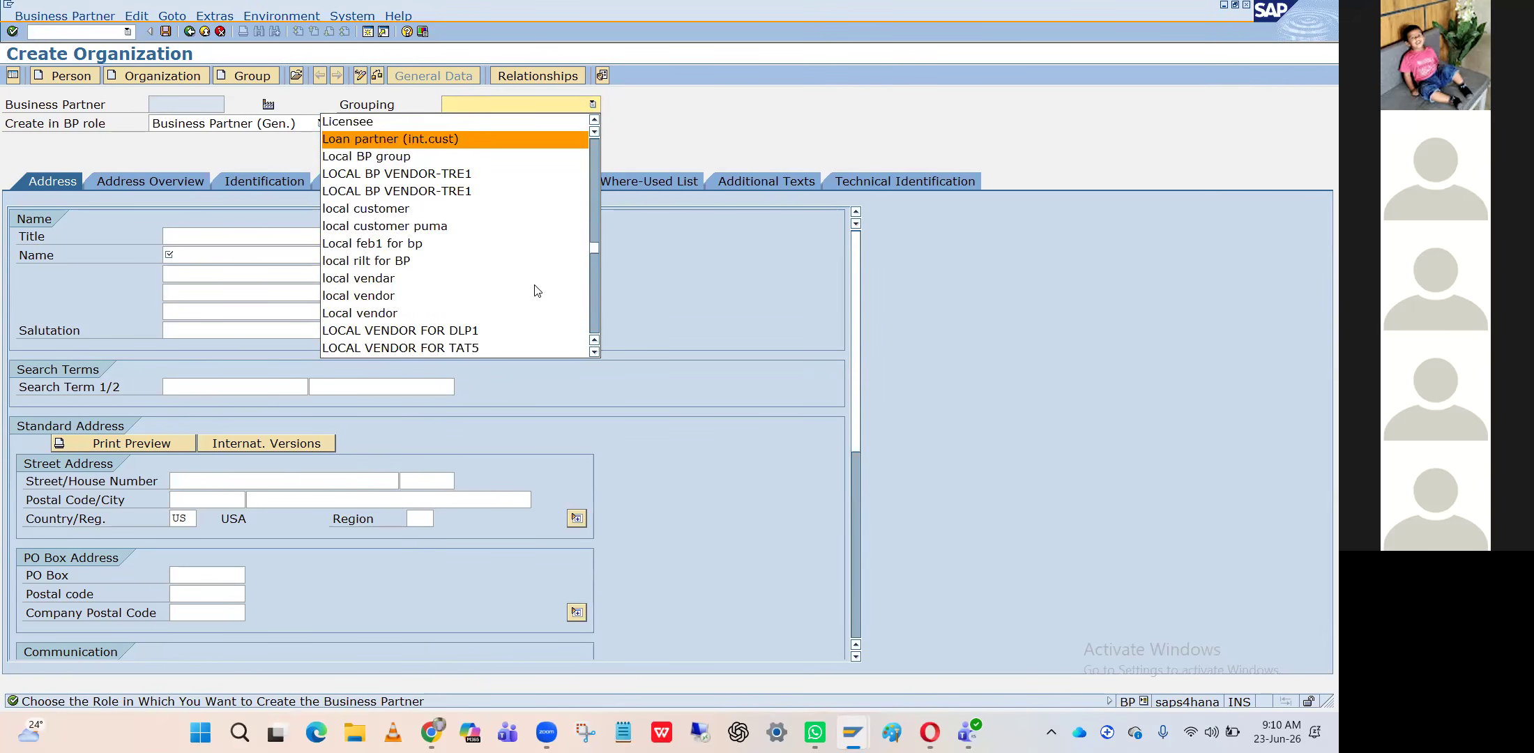
pyautogui.press('l')
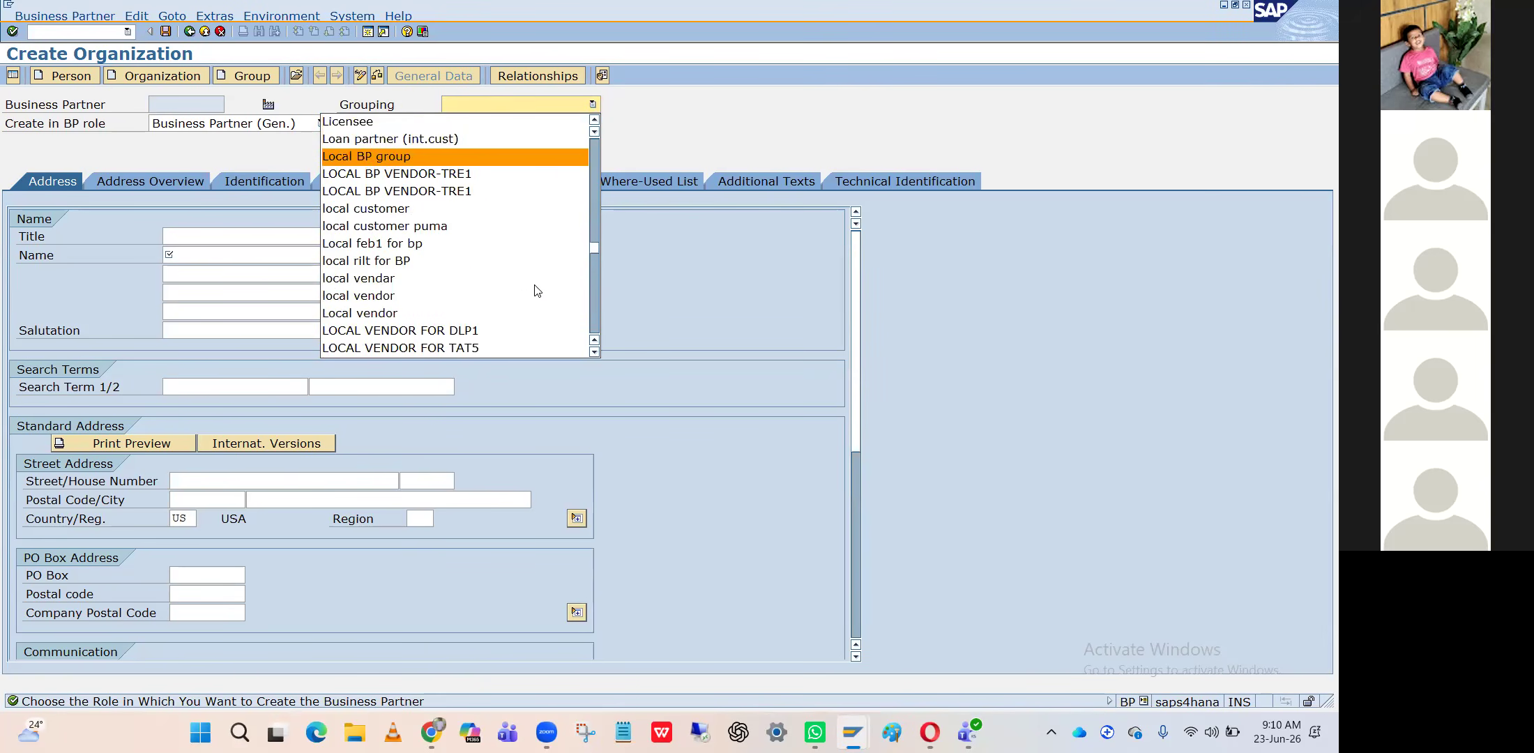
pyautogui.click(469, 157)
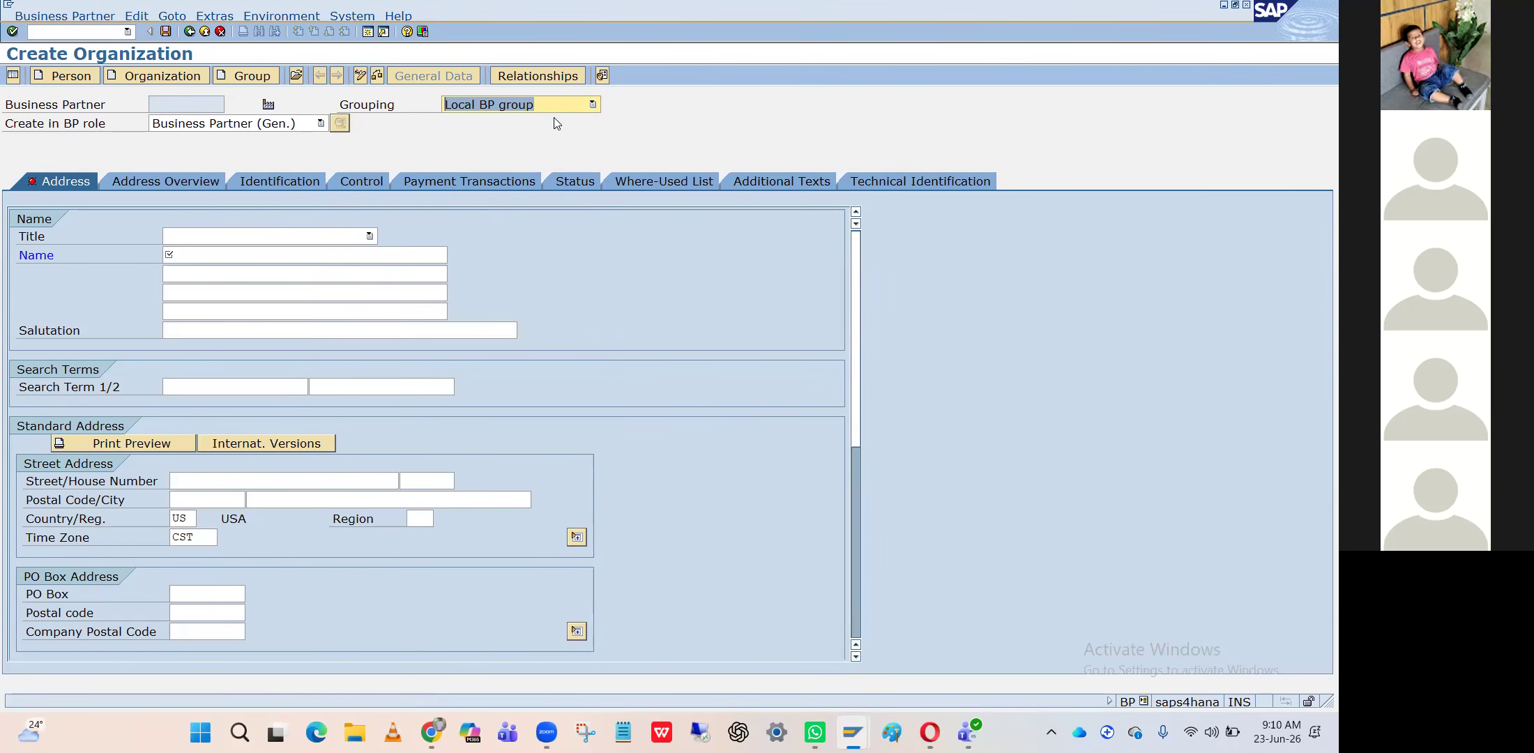
# Switch back to the Display IMG session, reopen the BP groupings and position the list at HPIN
pyautogui.hotkey('alt', 'Tab')
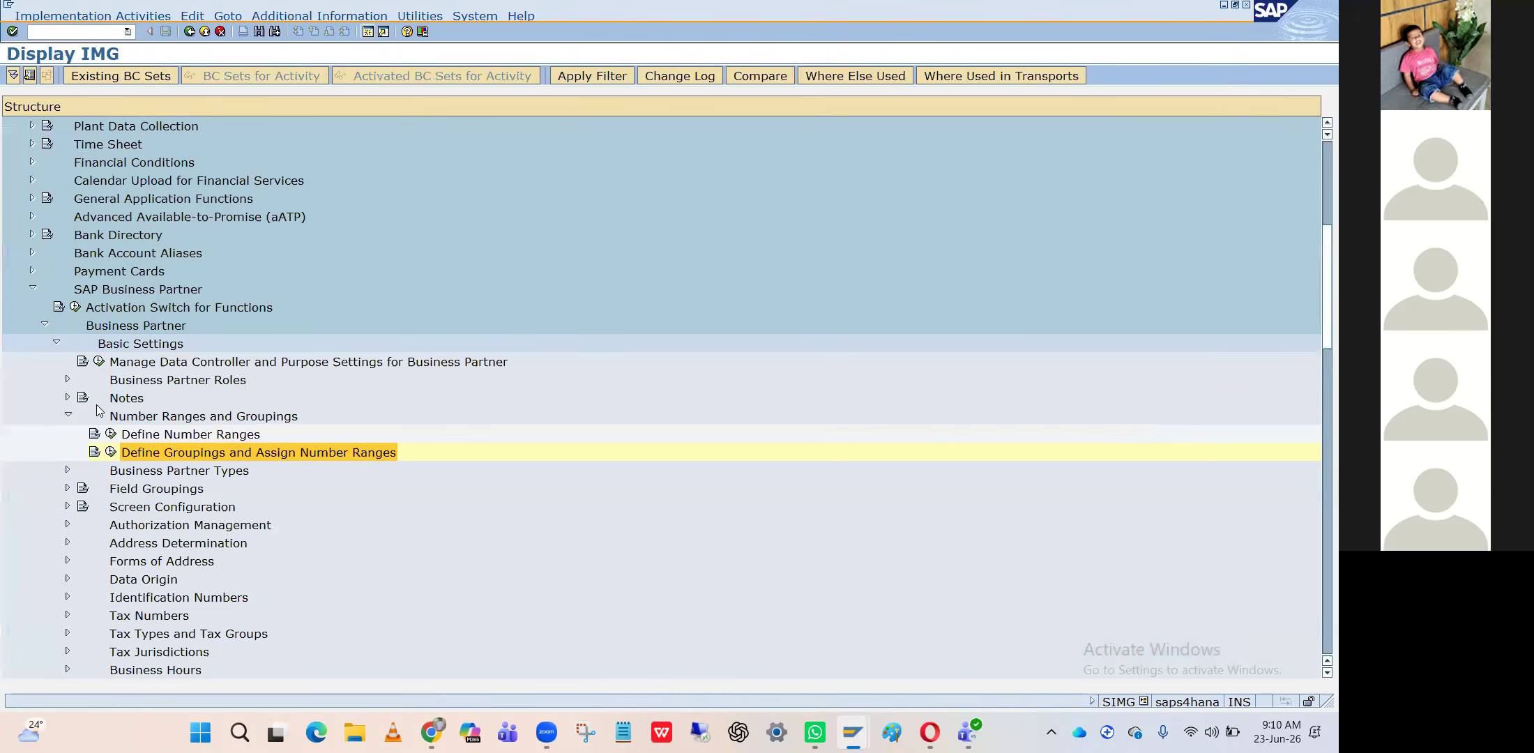
pyautogui.click(111, 453)
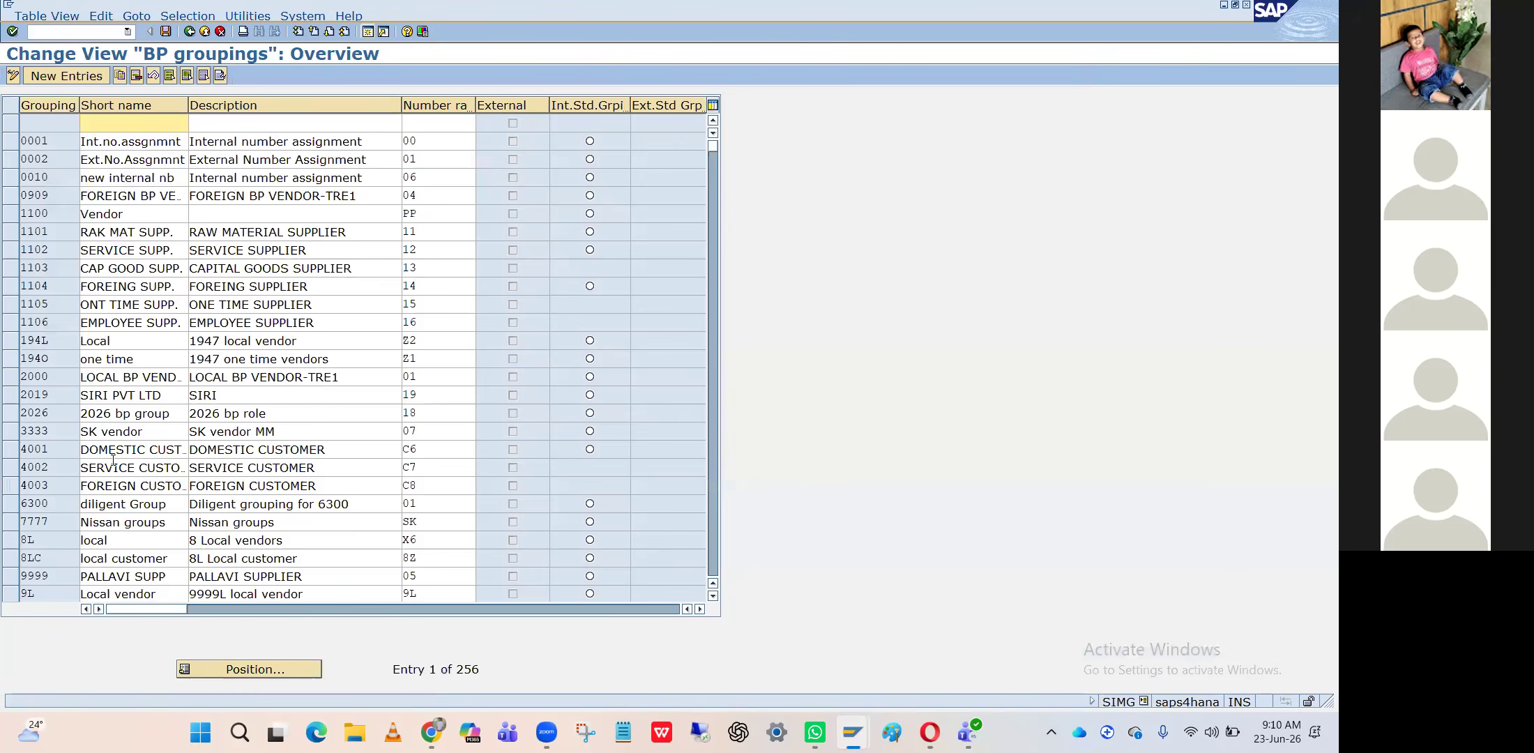
pyautogui.click(246, 668)
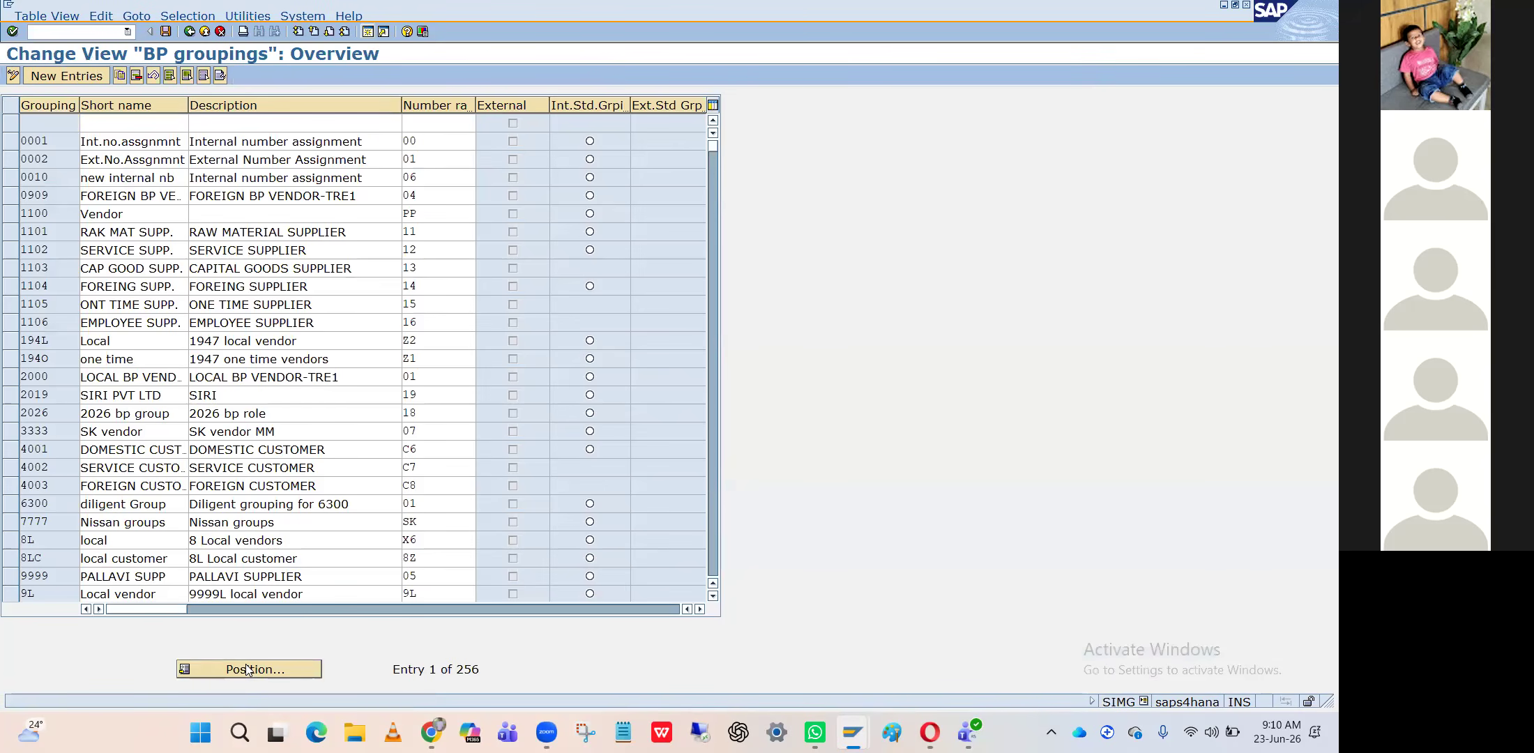
pyautogui.press('Down')
pyautogui.press('Return')
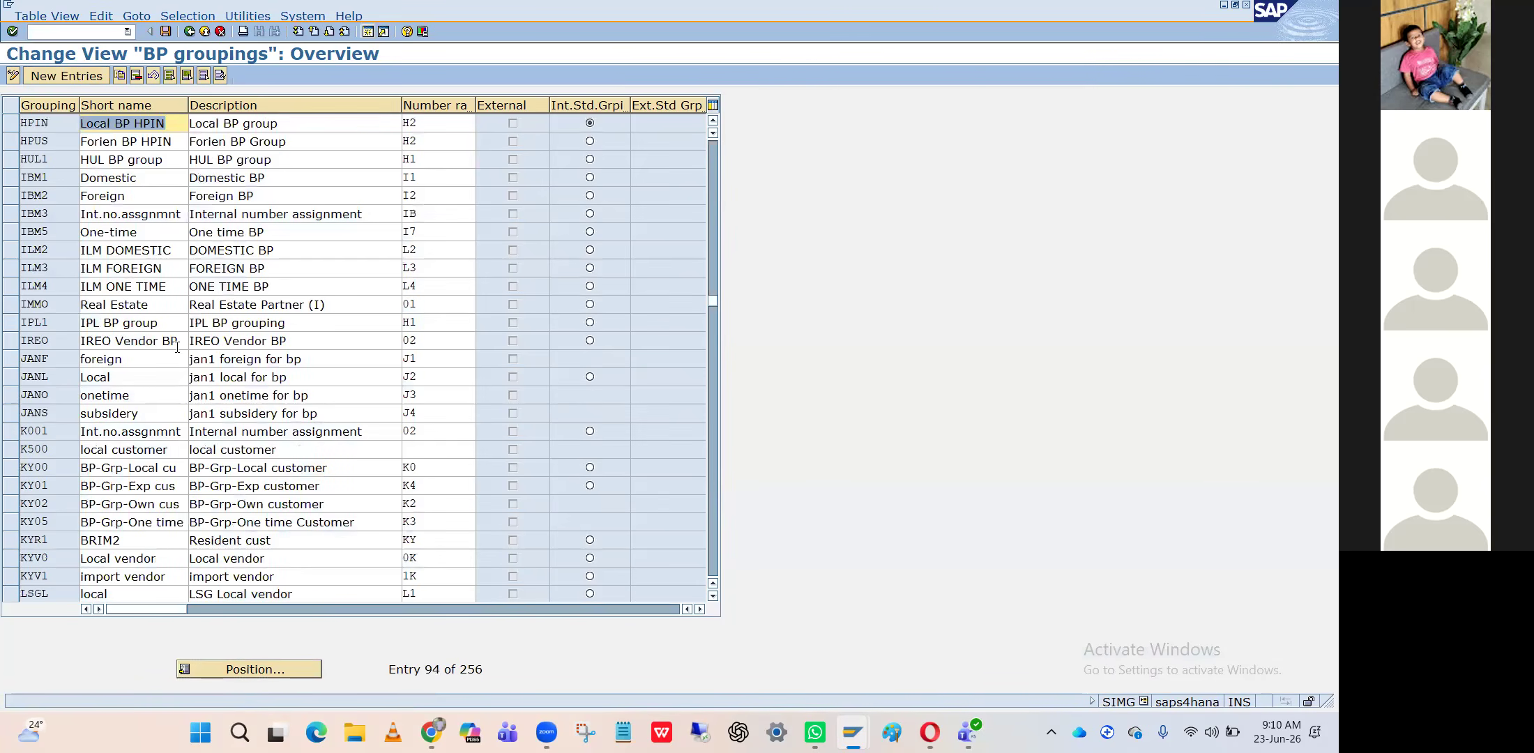
# Change the description of grouping HPIN to Local BP HPIN
pyautogui.click(295, 126)
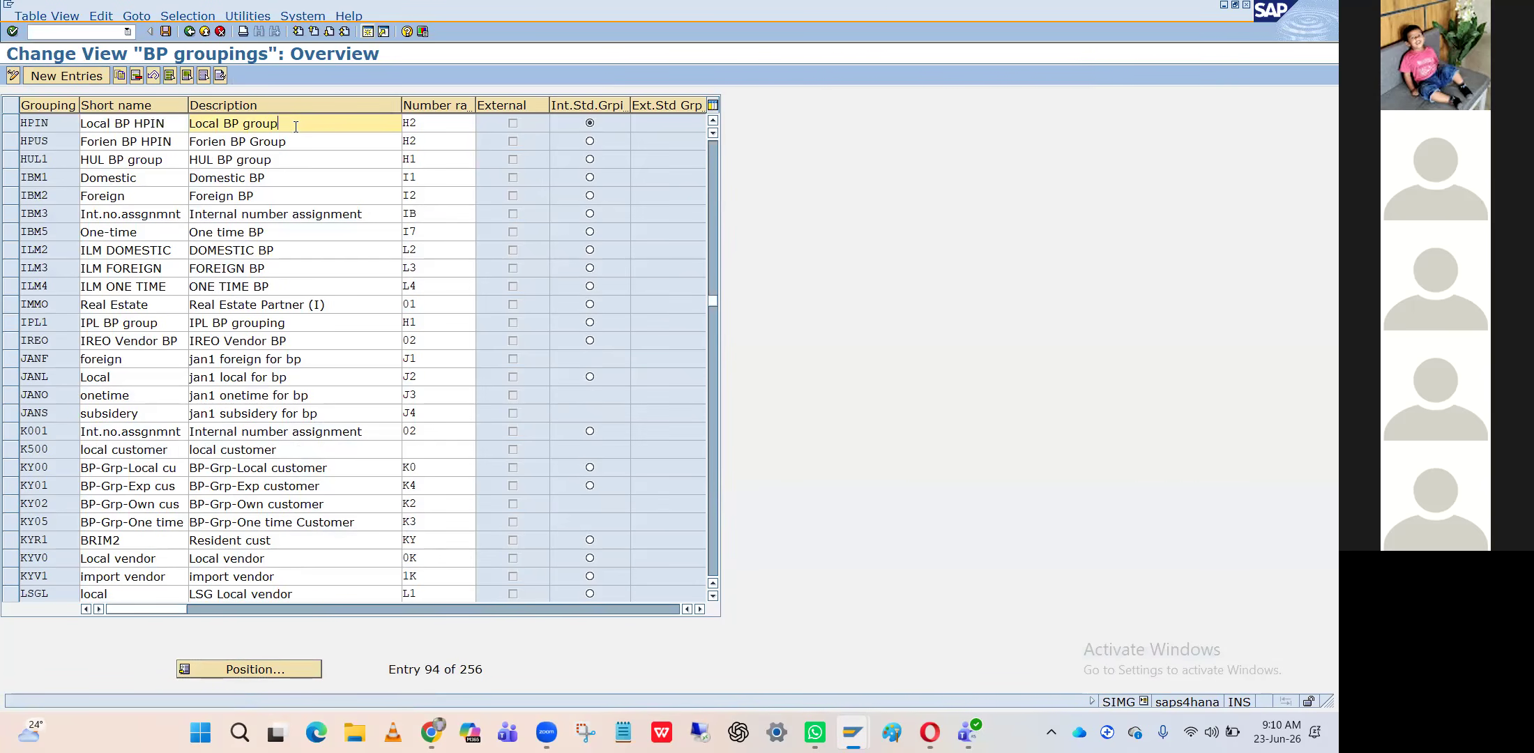
pyautogui.hotkey('ctrl', 'shift', 'Left')
pyautogui.write('HPIN')
# Change the description of grouping HPUS to Forien BP HPIN and save the BP groupings
pyautogui.click(298, 141)
pyautogui.press('BackSpace')
pyautogui.press('BackSpace')
pyautogui.press('BackSpace')
pyautogui.press('BackSpace')
pyautogui.press('BackSpace')
pyautogui.write('HPIN')
pyautogui.press('Return')
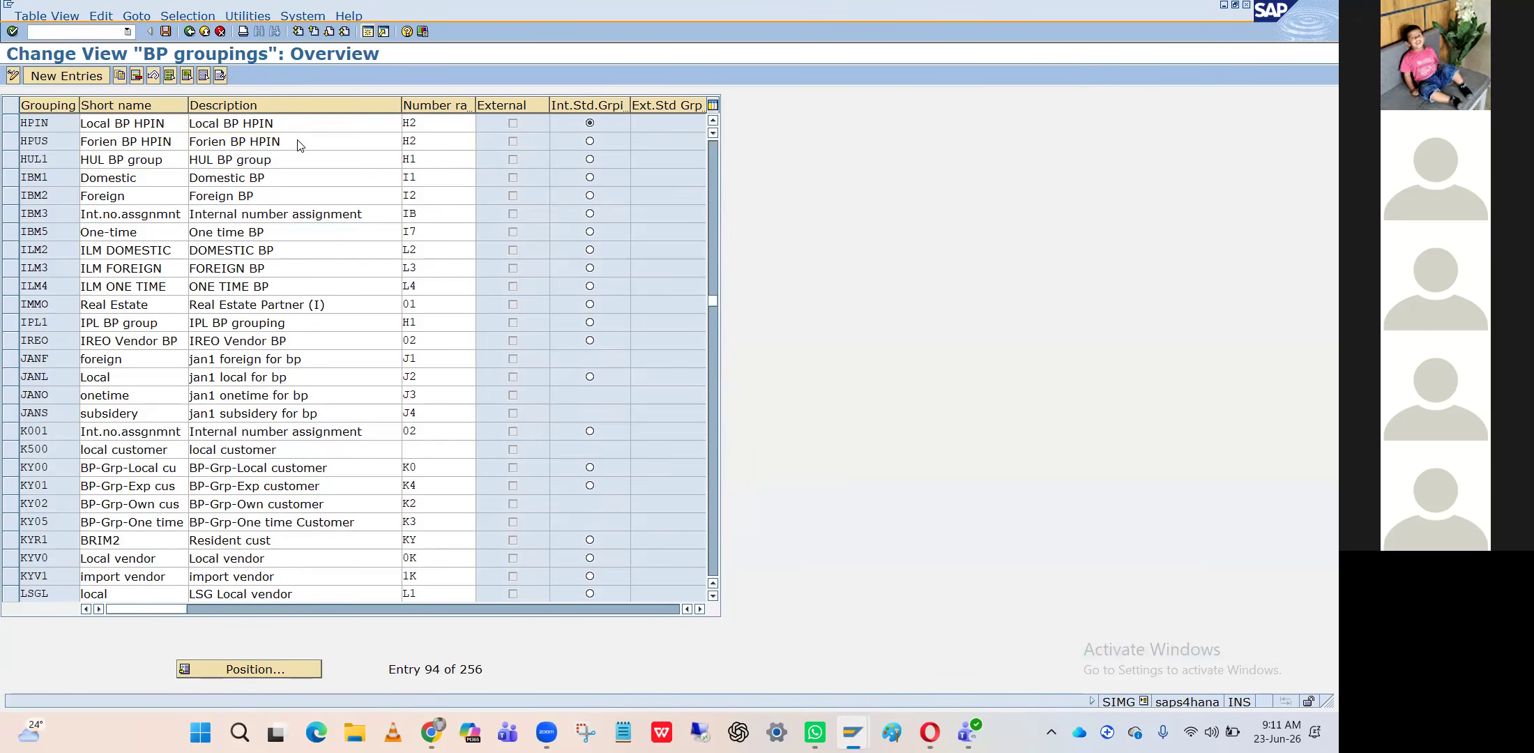
pyautogui.click(165, 30)
pyautogui.press('Return')
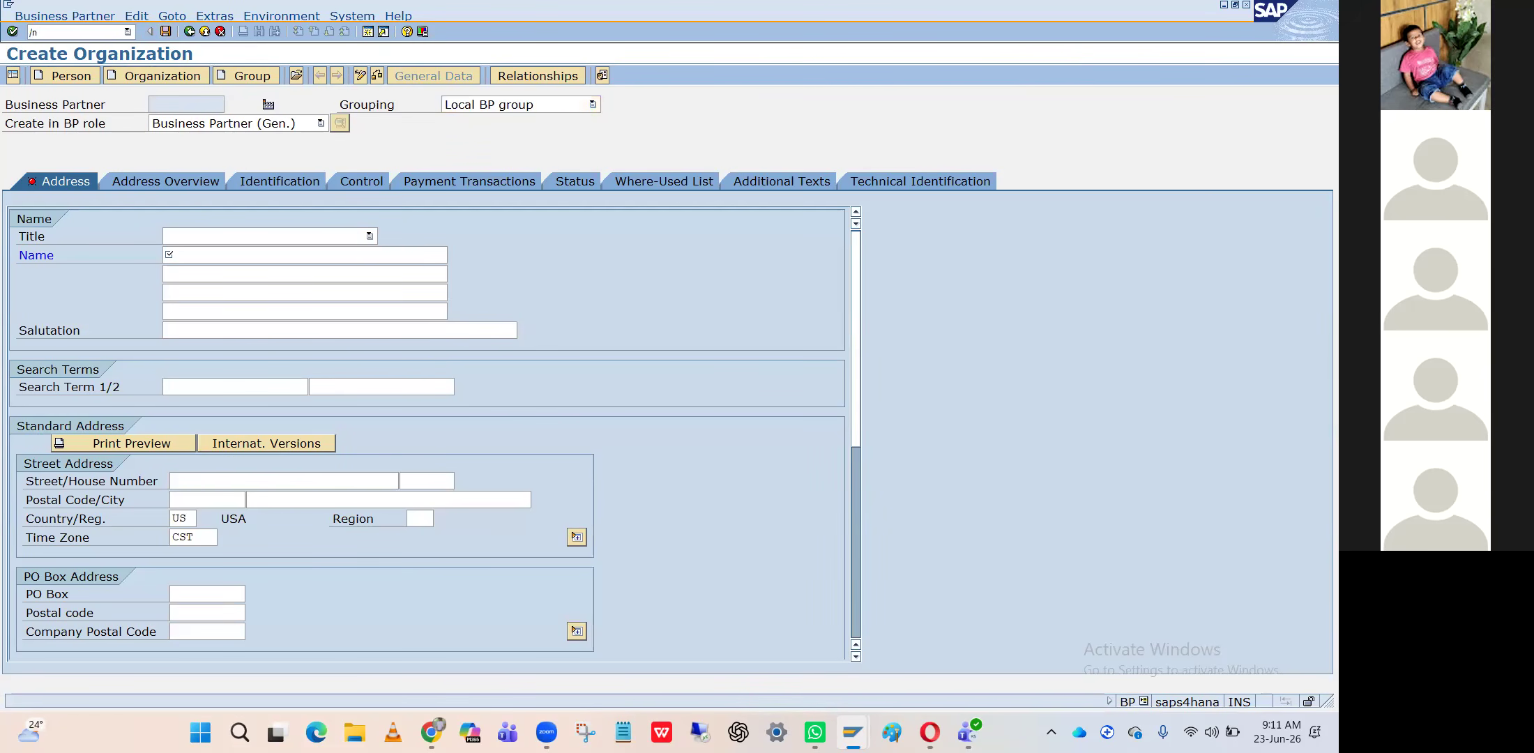
# Restart the BP transaction and start a new organization with Local BP HPIN as its grouping
pyautogui.write('/nbp')
pyautogui.press('Return')
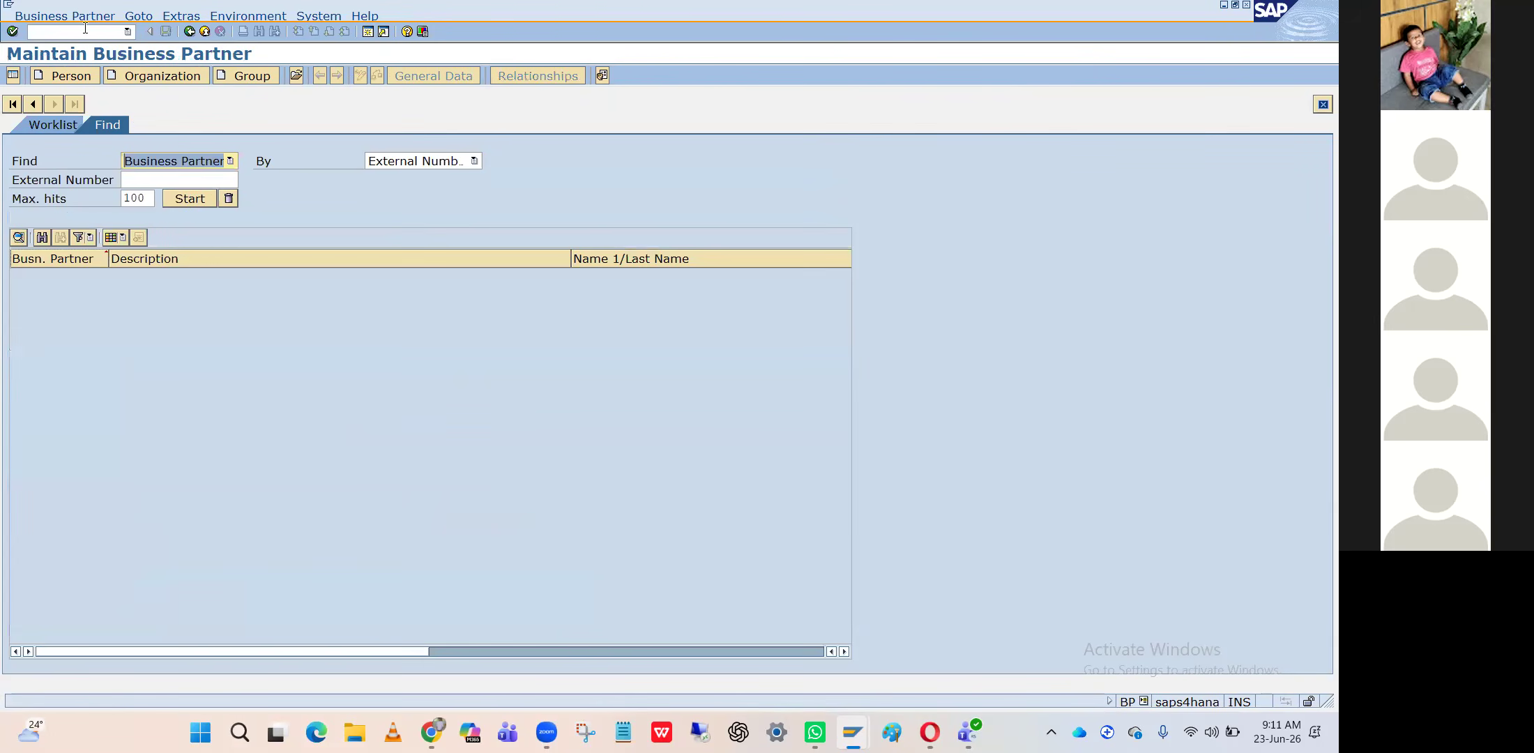
pyautogui.click(179, 82)
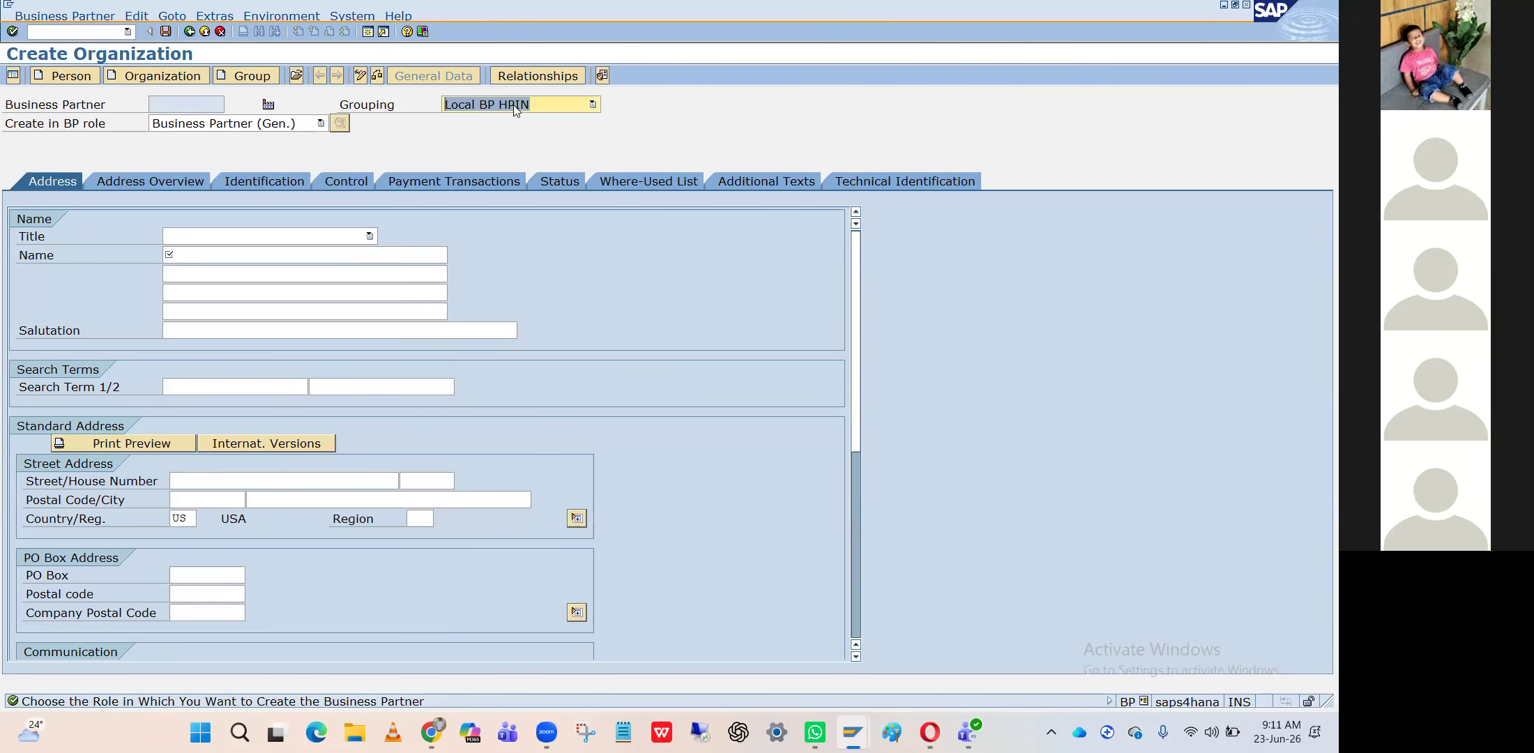
# Look through the Grouping choices for the foreign groups down to Forien BP HPIN, keeping the current selection
pyautogui.click(541, 105)
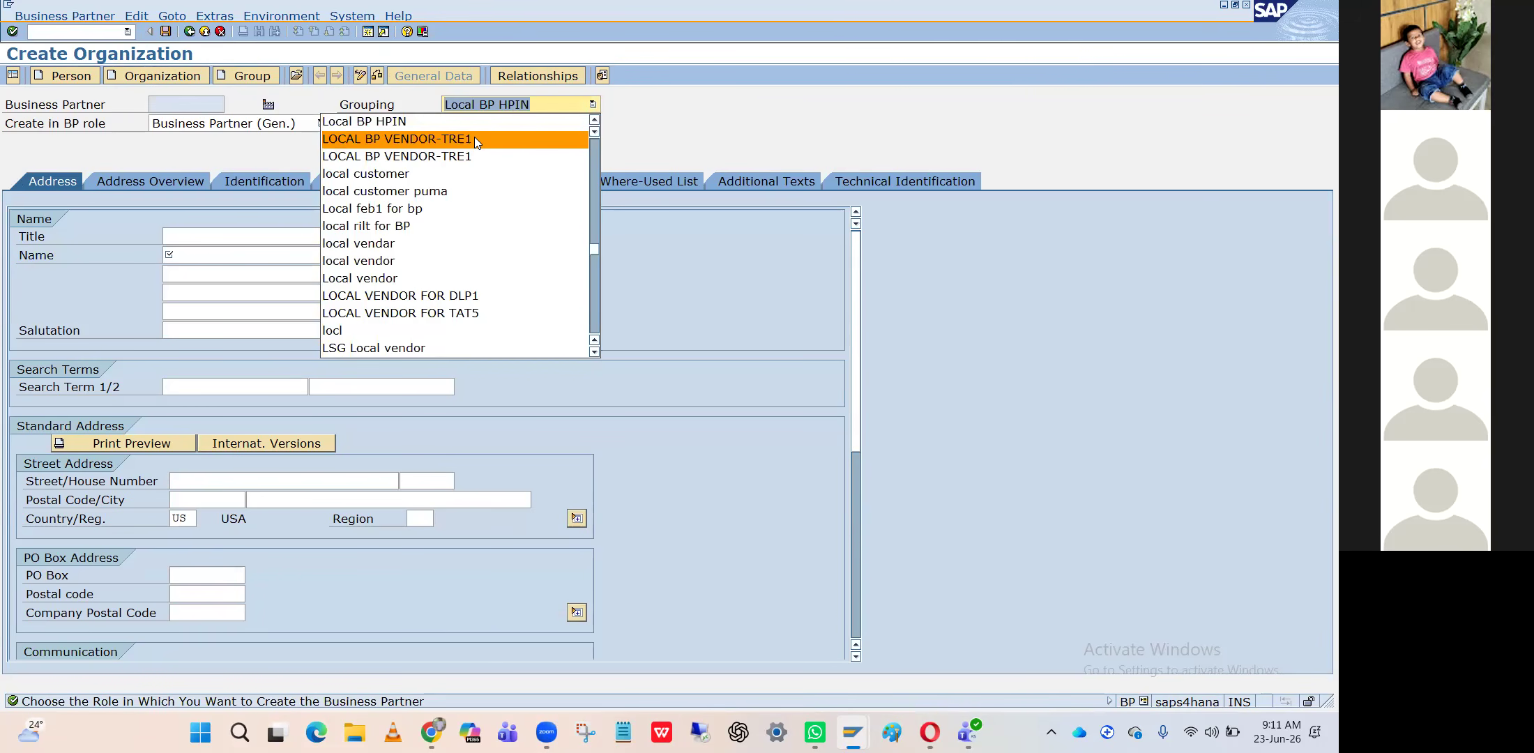
pyautogui.scroll(8, 475, 136)
pyautogui.scroll(7, 477, 143)
pyautogui.scroll(3, 477, 142)
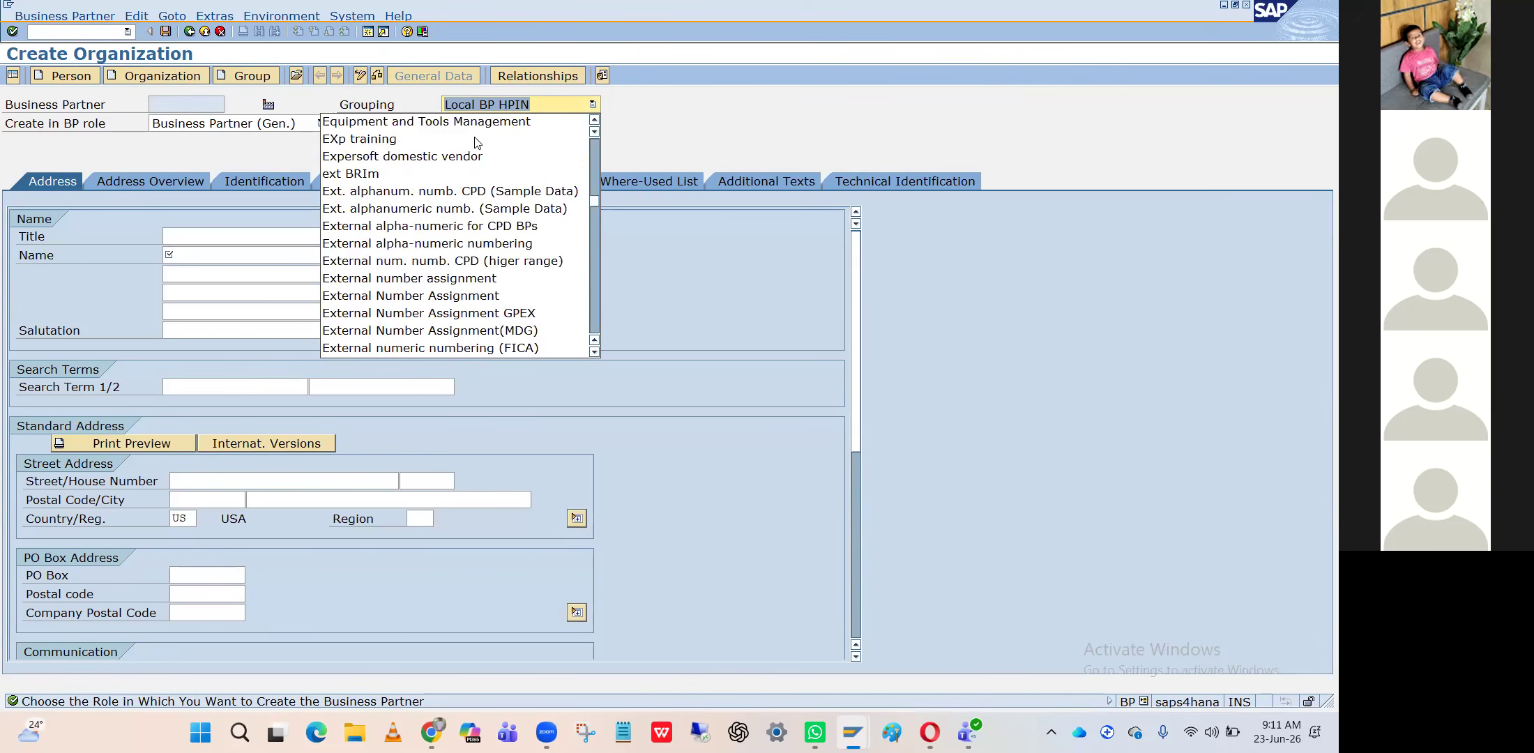
pyautogui.scroll(-1, 478, 143)
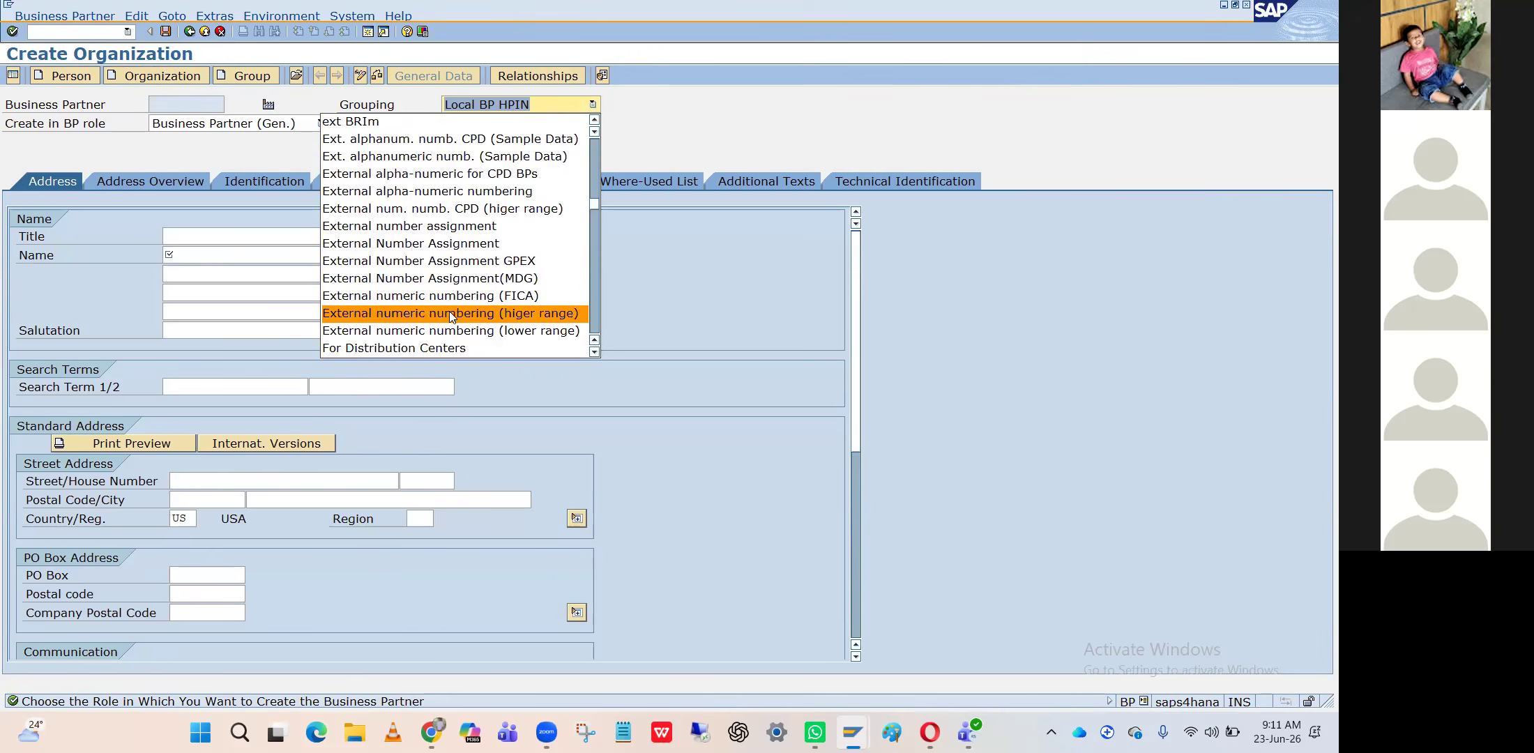
pyautogui.scroll(-1, 450, 313)
pyautogui.scroll(-2, 394, 345)
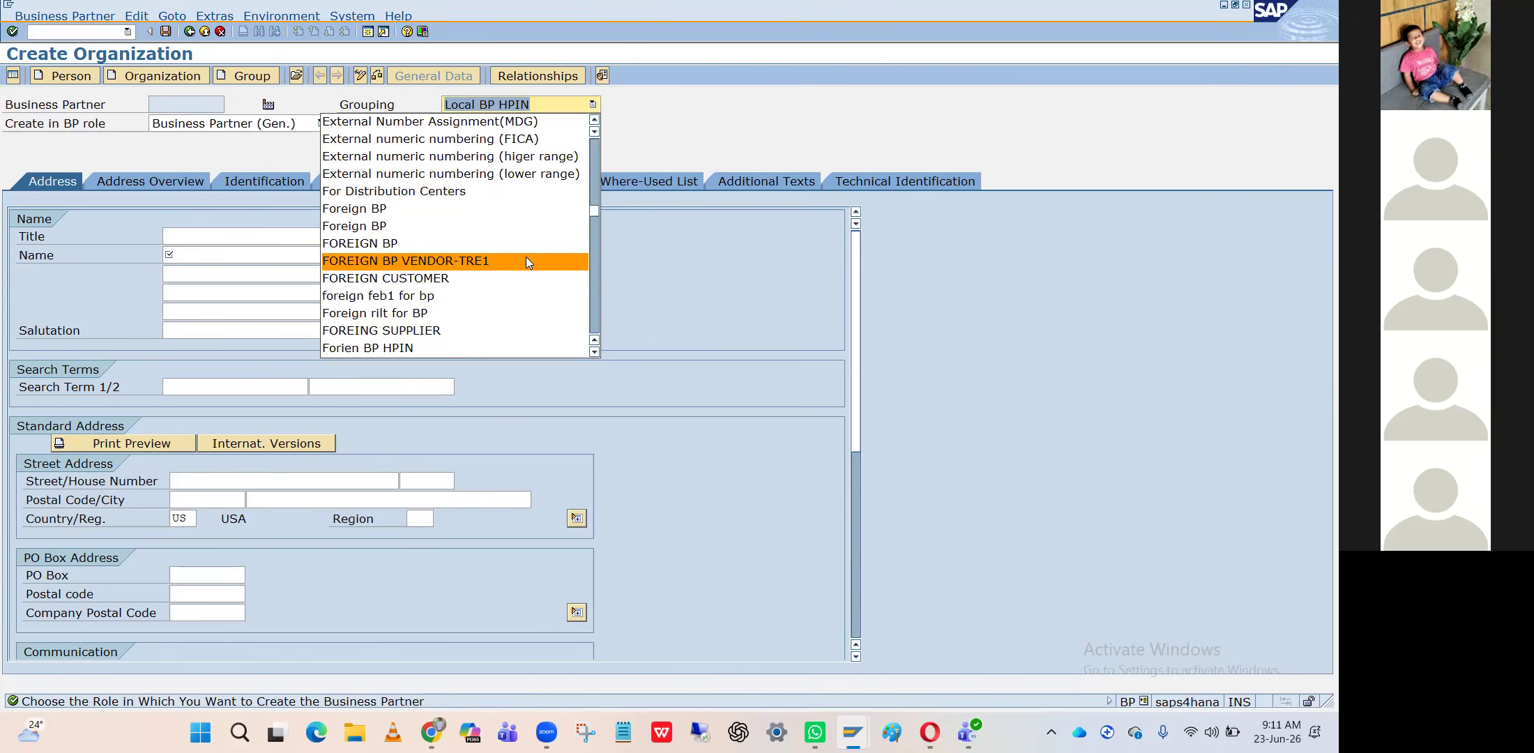
pyautogui.click(664, 146)
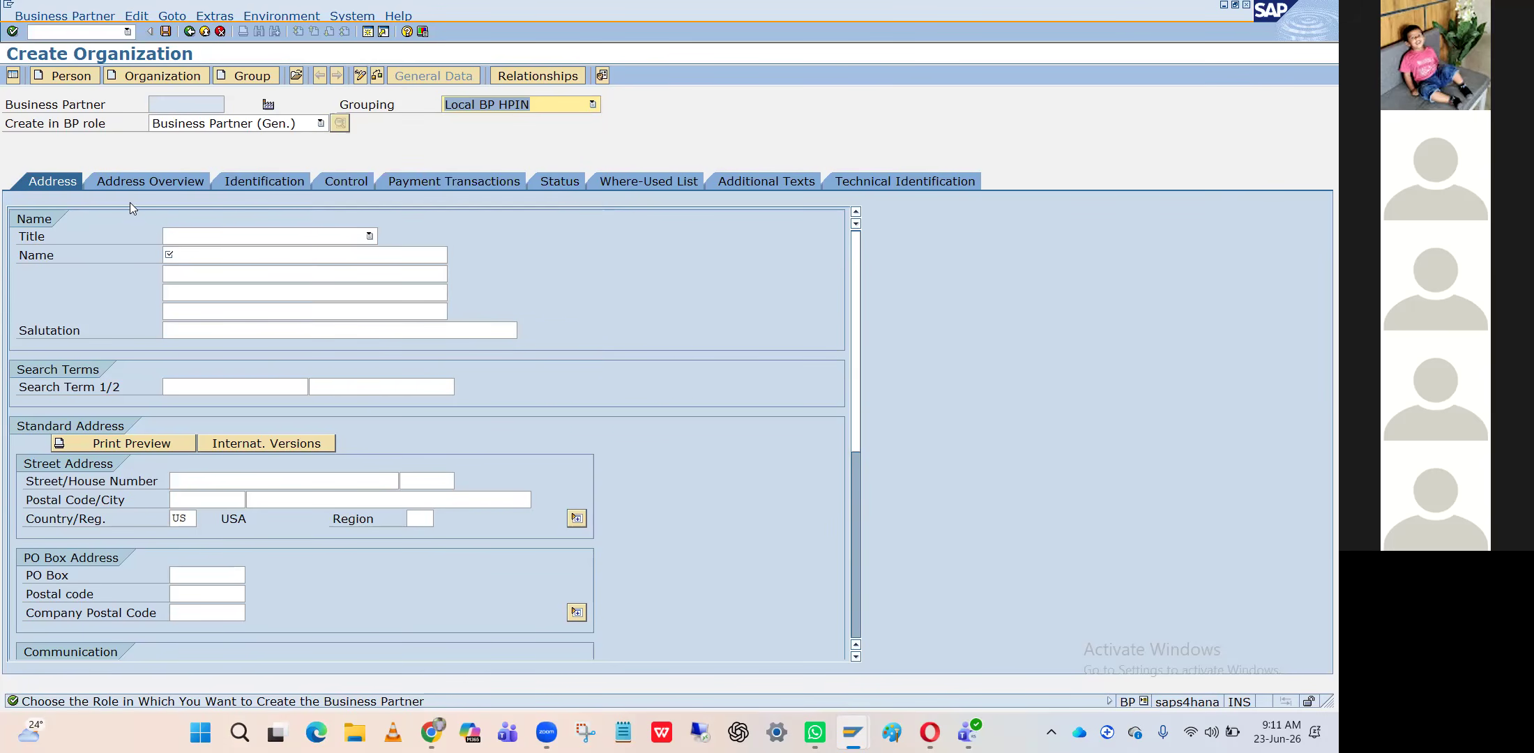
# Set the new organization's title to Company and enter XYZ ltd as its name
pyautogui.click(179, 237)
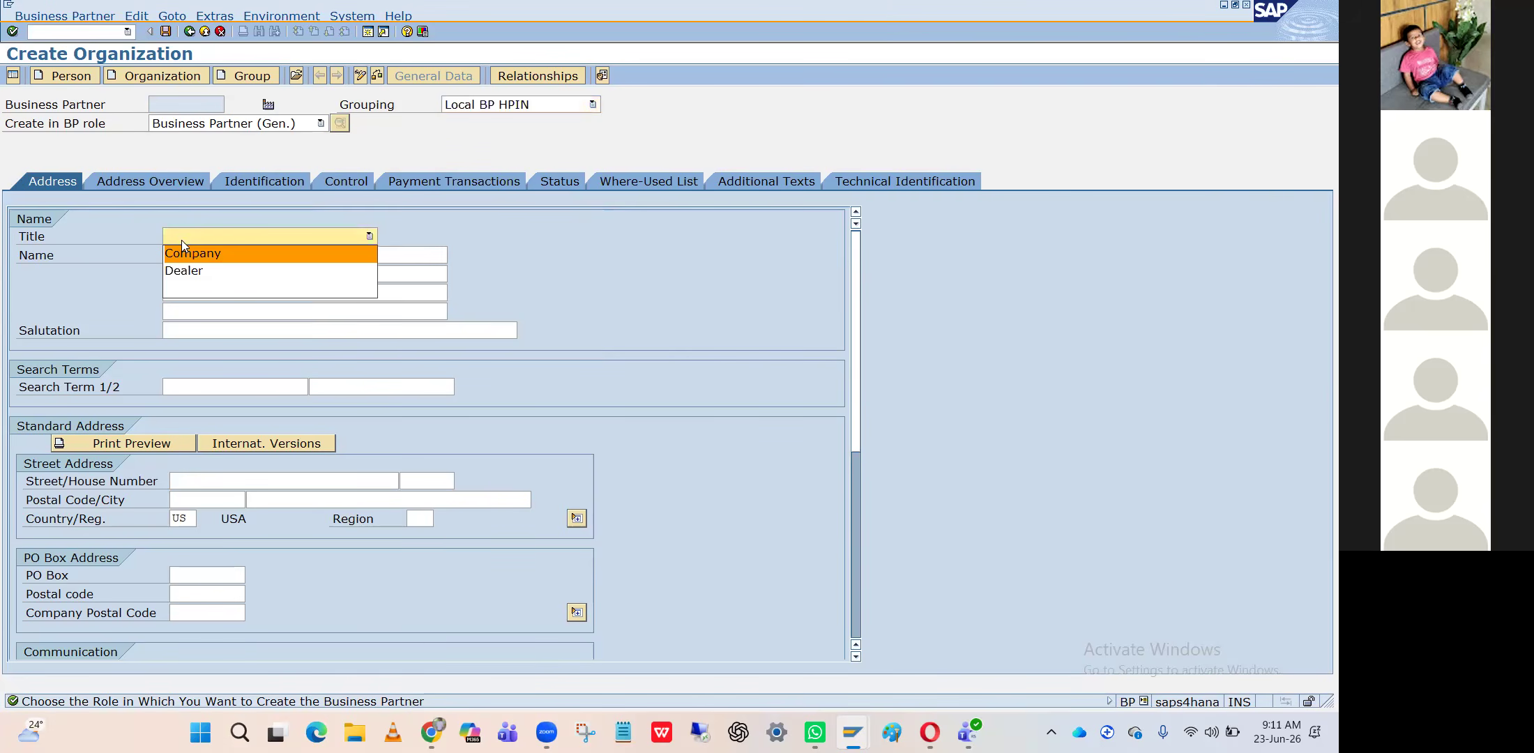
pyautogui.click(187, 259)
pyautogui.click(187, 256)
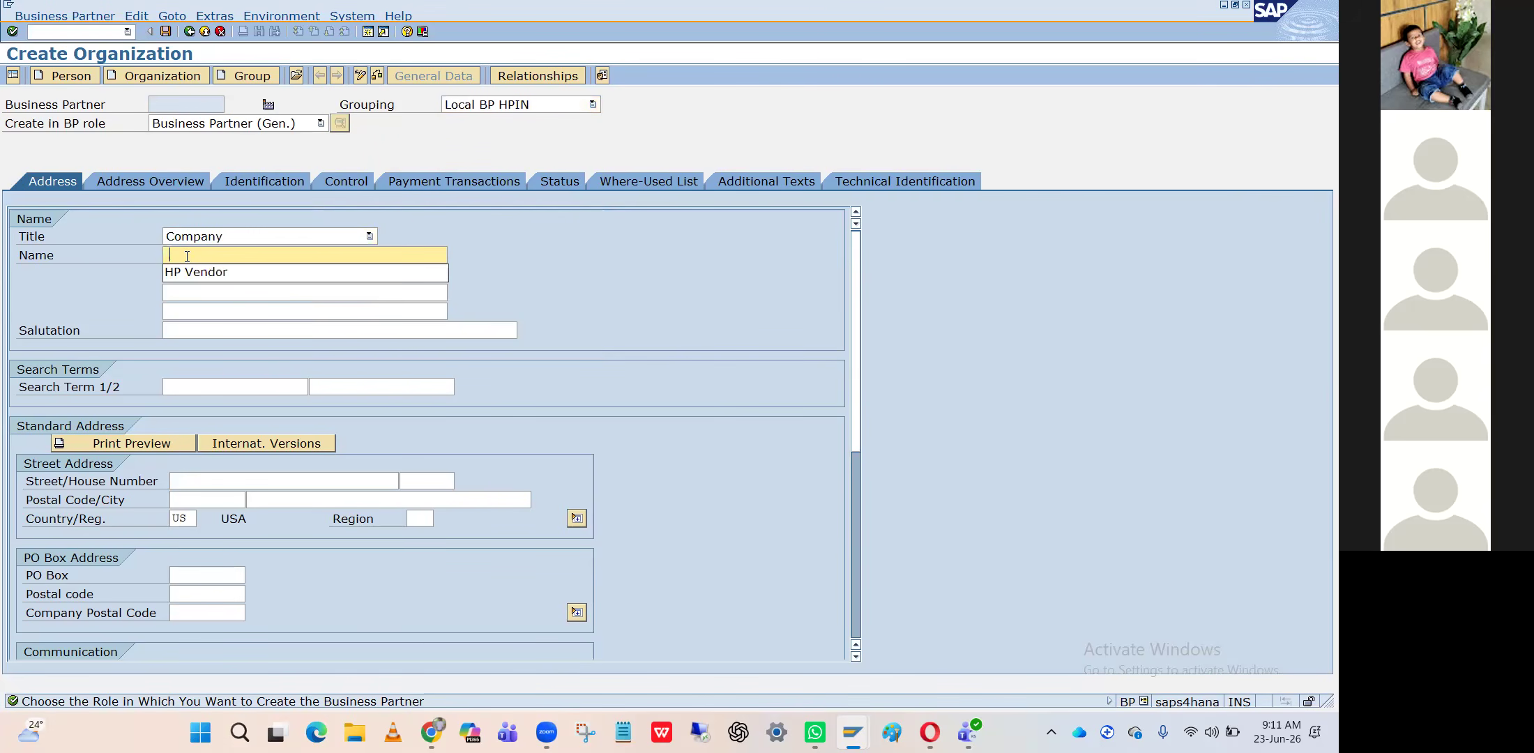
pyautogui.write('XYX')
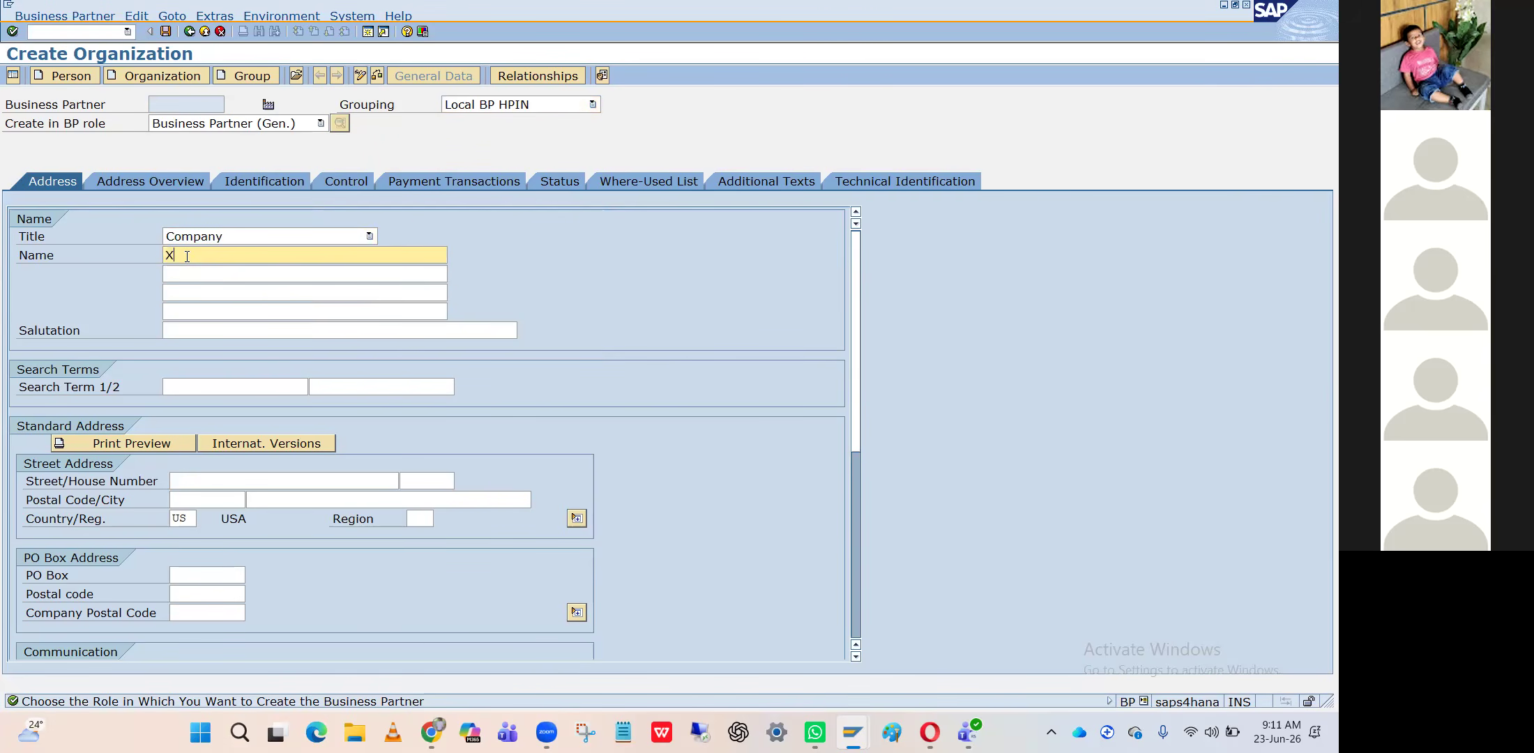
pyautogui.press('BackSpace')
pyautogui.write('Z ltd')
pyautogui.press('Return')
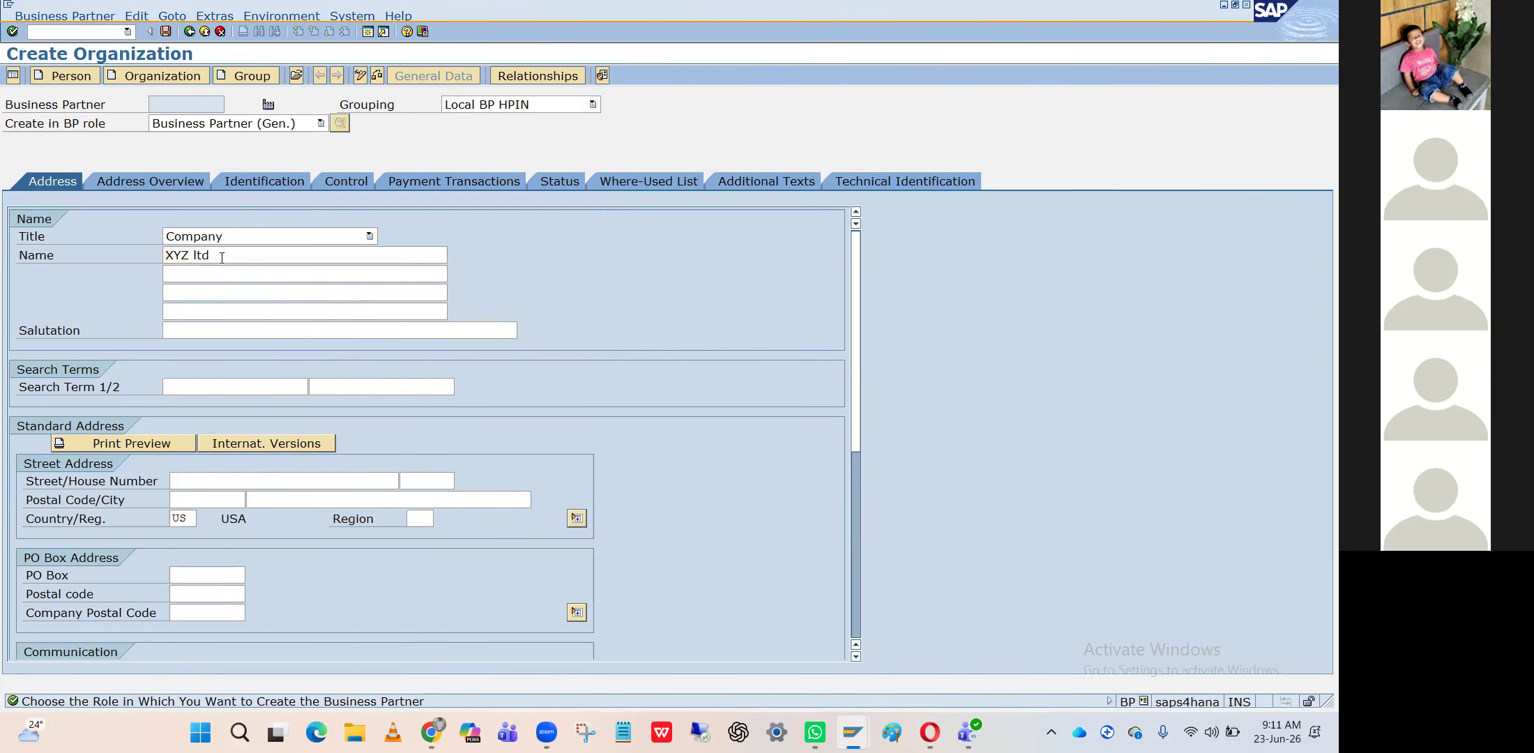
# Set the country of the organization's street address to IN
pyautogui.click(180, 516)
pyautogui.press('Delete')
pyautogui.write('IN')
pyautogui.press('Tab')
pyautogui.press('Tab')
pyautogui.press('Return')
pyautogui.press('Return')
pyautogui.press('Delete')
pyautogui.press('Return')
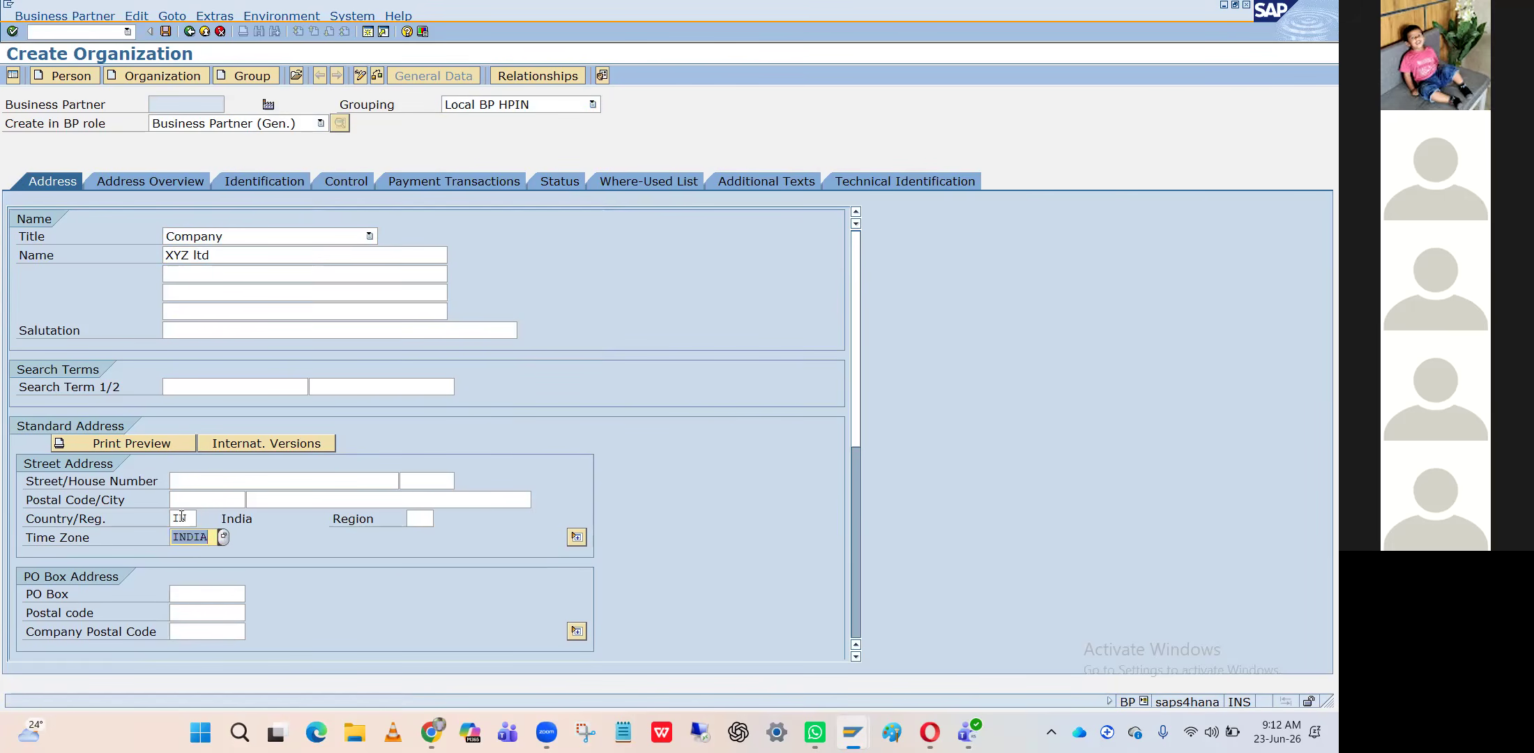
# Fill in the PO box of the address and set the city to Bangalore
pyautogui.click(209, 591)
pyautogui.click(198, 612)
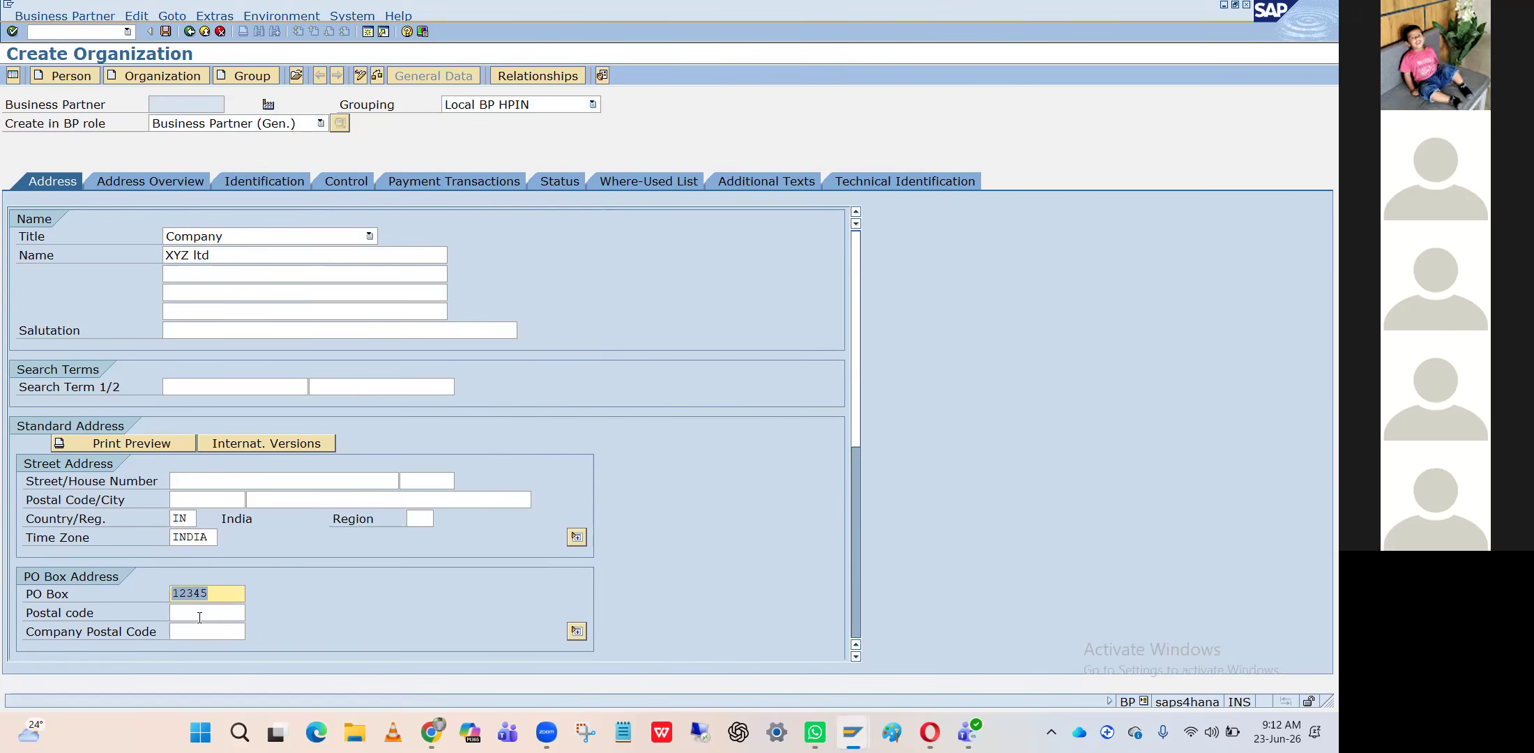
pyautogui.scroll(-5, 200, 618)
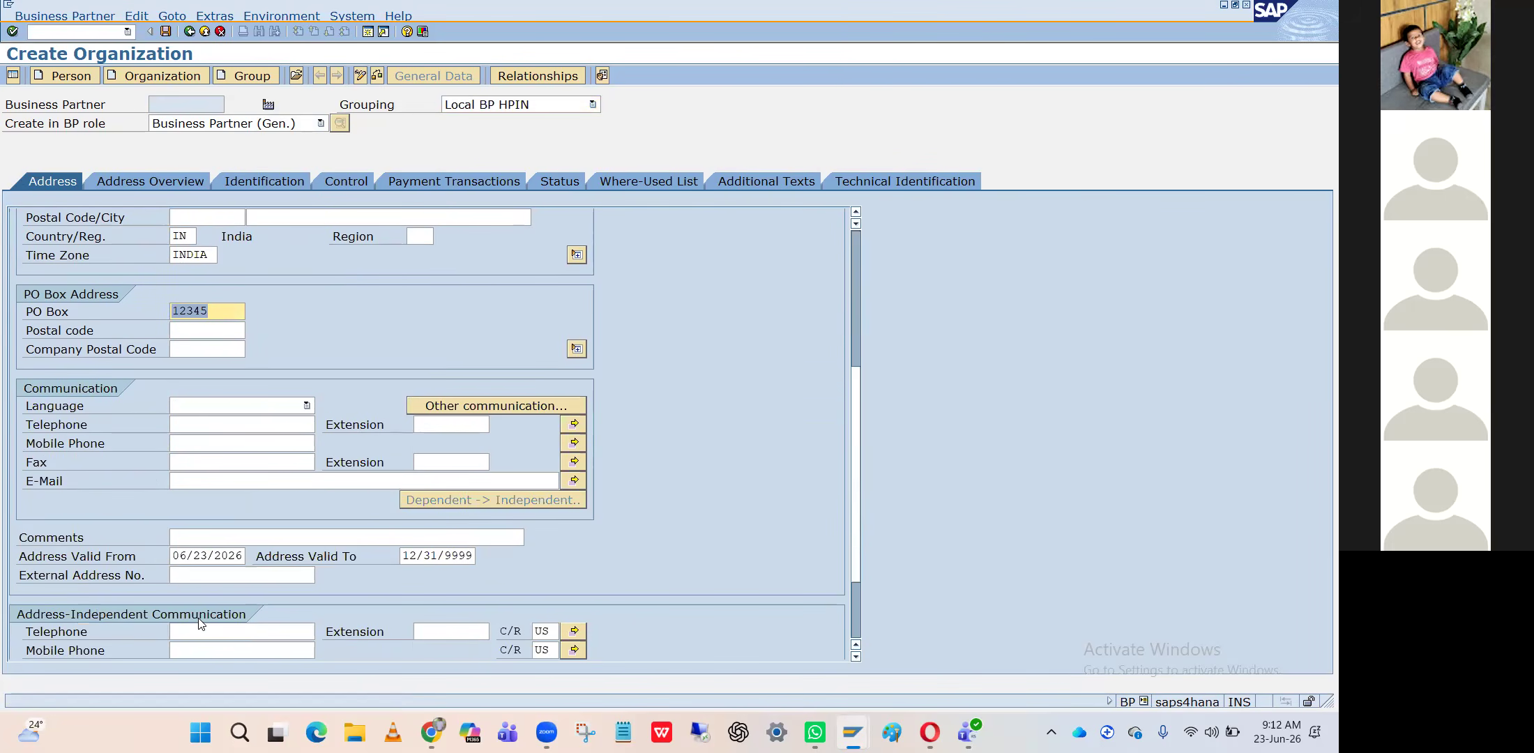
pyautogui.scroll(5, 198, 617)
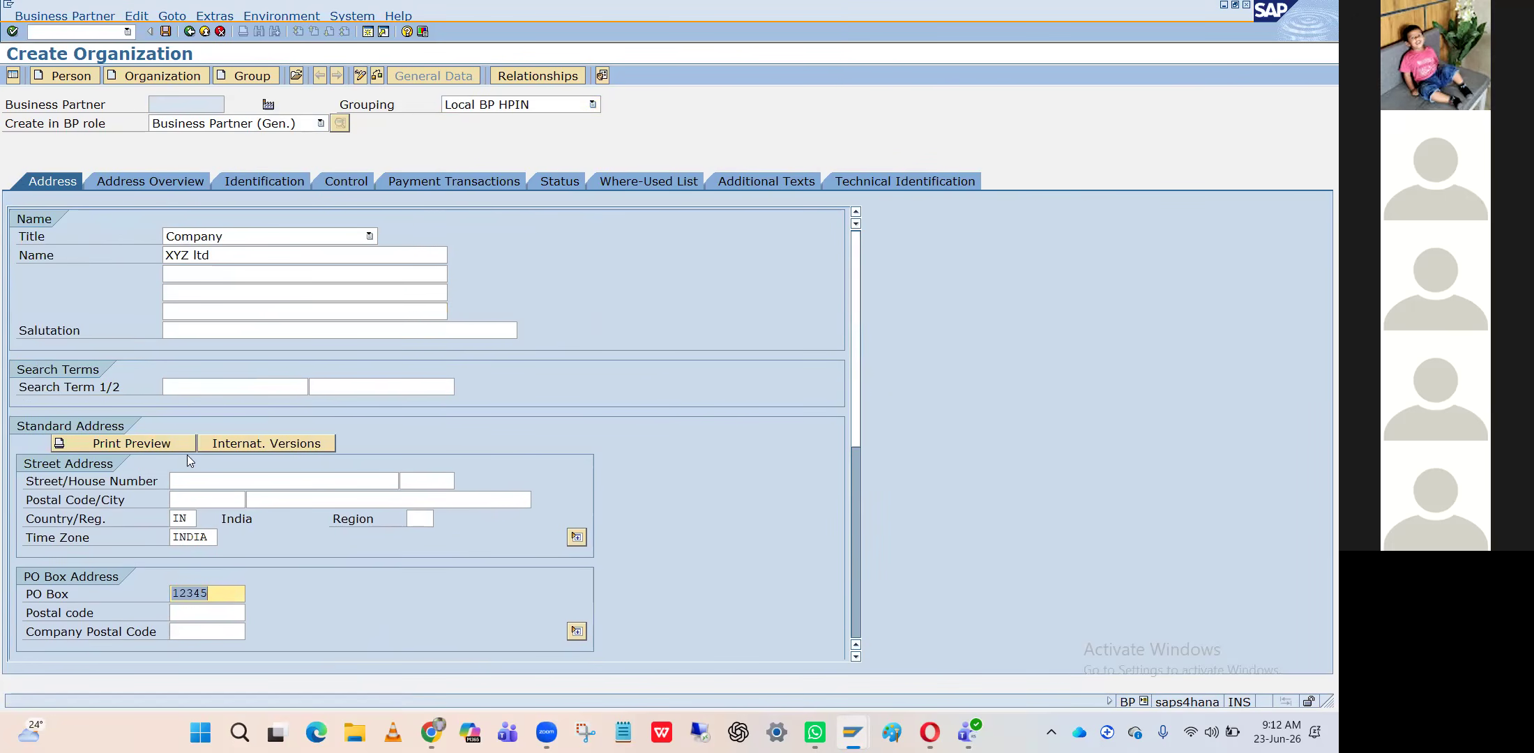
pyautogui.click(285, 506)
pyautogui.write('B')
pyautogui.click(290, 520)
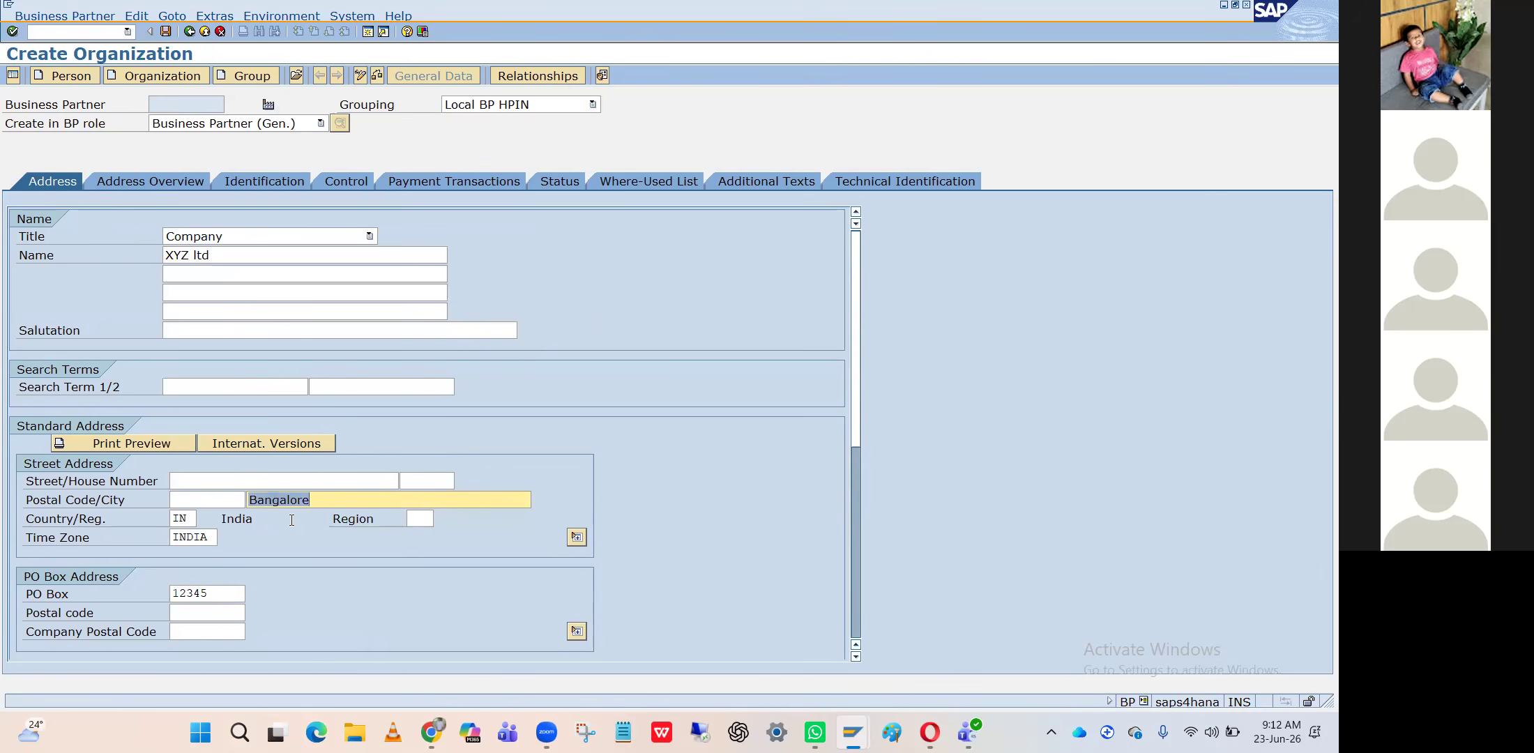
pyautogui.scroll(-5, 292, 519)
pyautogui.scroll(-1, 291, 520)
pyautogui.scroll(6, 292, 520)
# Change the BP role of the new organization to FLVN00 and choose to create it in that role
pyautogui.click(320, 124)
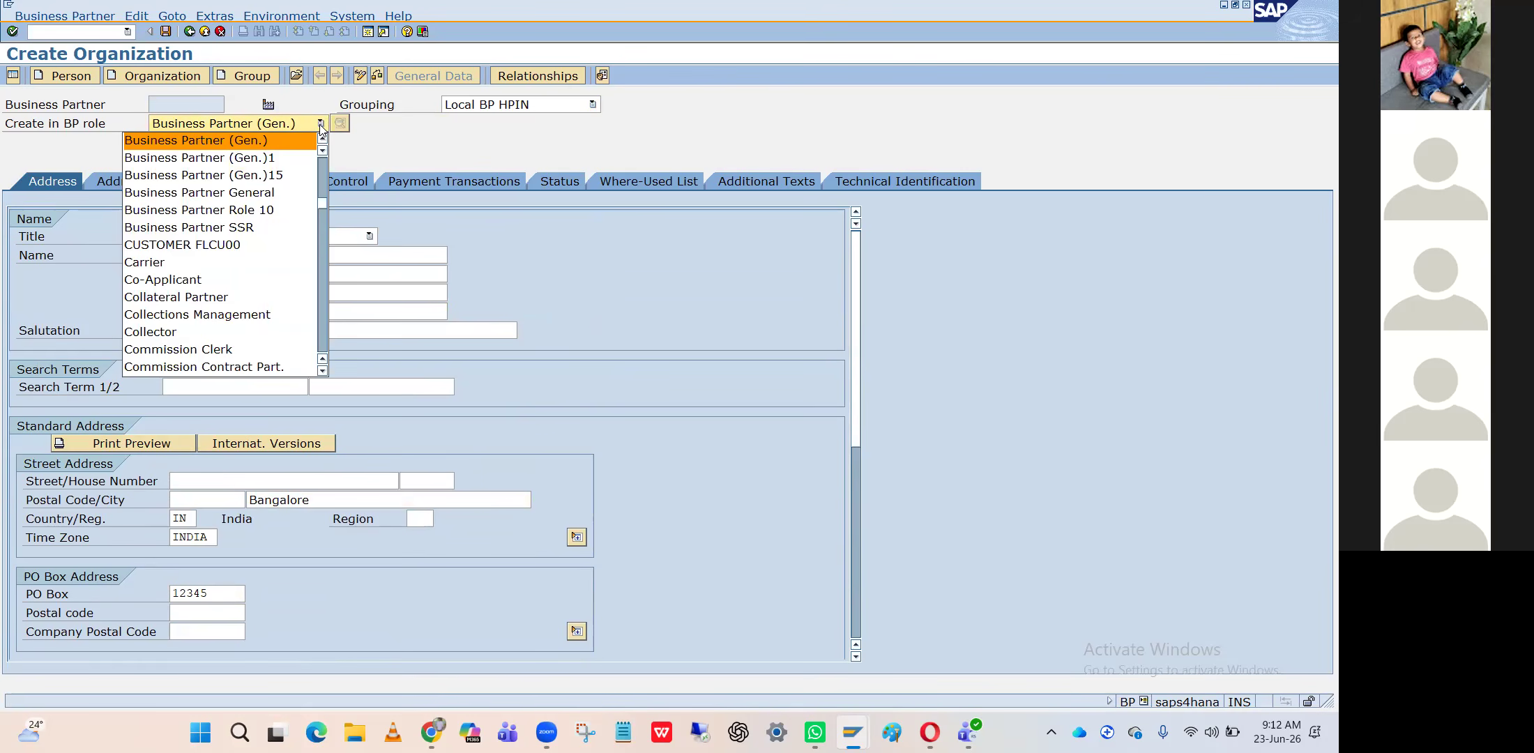
pyautogui.press('Down')
pyautogui.press('Down')
pyautogui.press('Down')
pyautogui.press('Down')
pyautogui.press('Down')
pyautogui.press('Down')
pyautogui.press('Down')
pyautogui.press('Down')
pyautogui.press('Down')
pyautogui.press('Down')
pyautogui.press('Down')
pyautogui.press('Down')
pyautogui.press('Down')
pyautogui.press('Down')
pyautogui.press('Down')
pyautogui.press('Down')
pyautogui.press('Down')
pyautogui.press('Down')
pyautogui.press('Down')
pyautogui.press('Down')
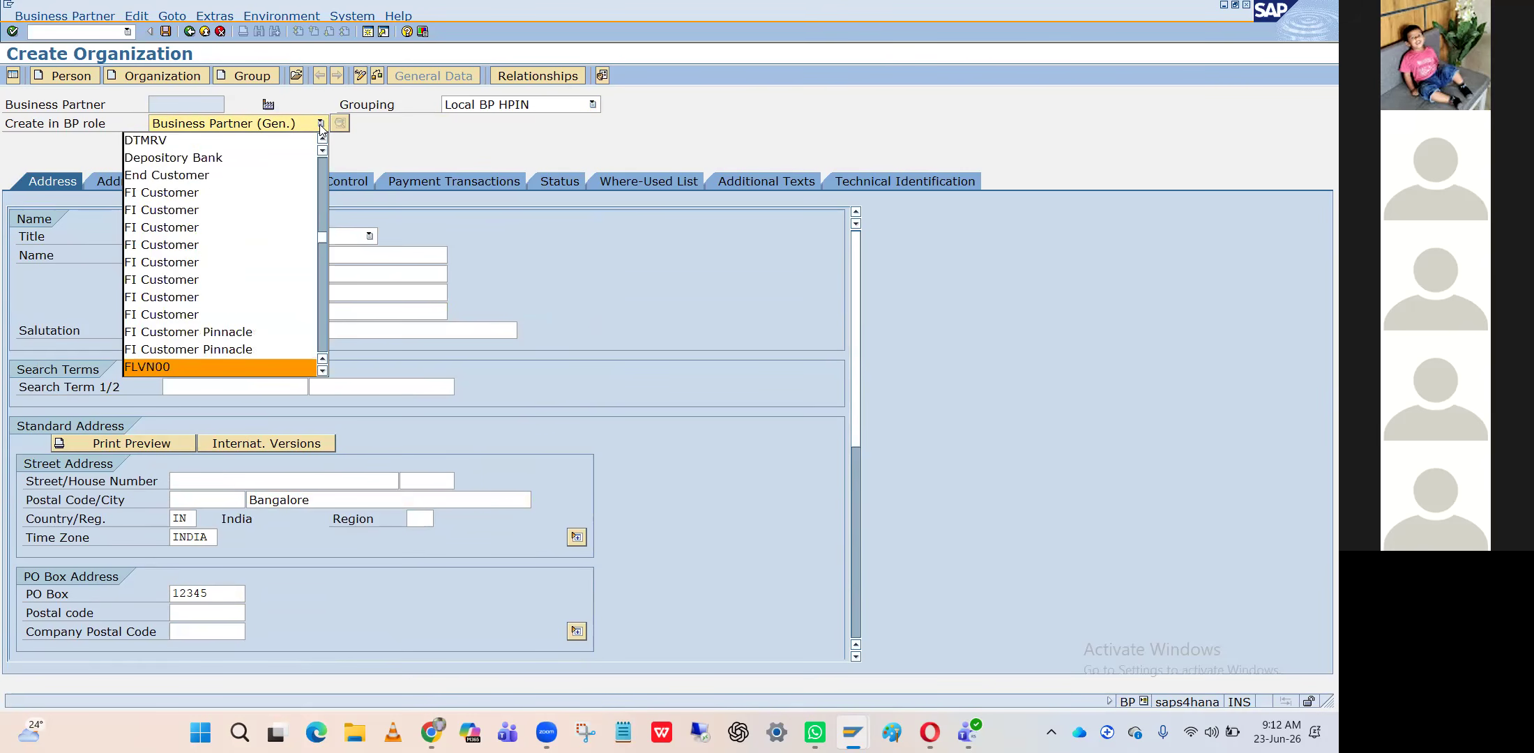
pyautogui.click(162, 368)
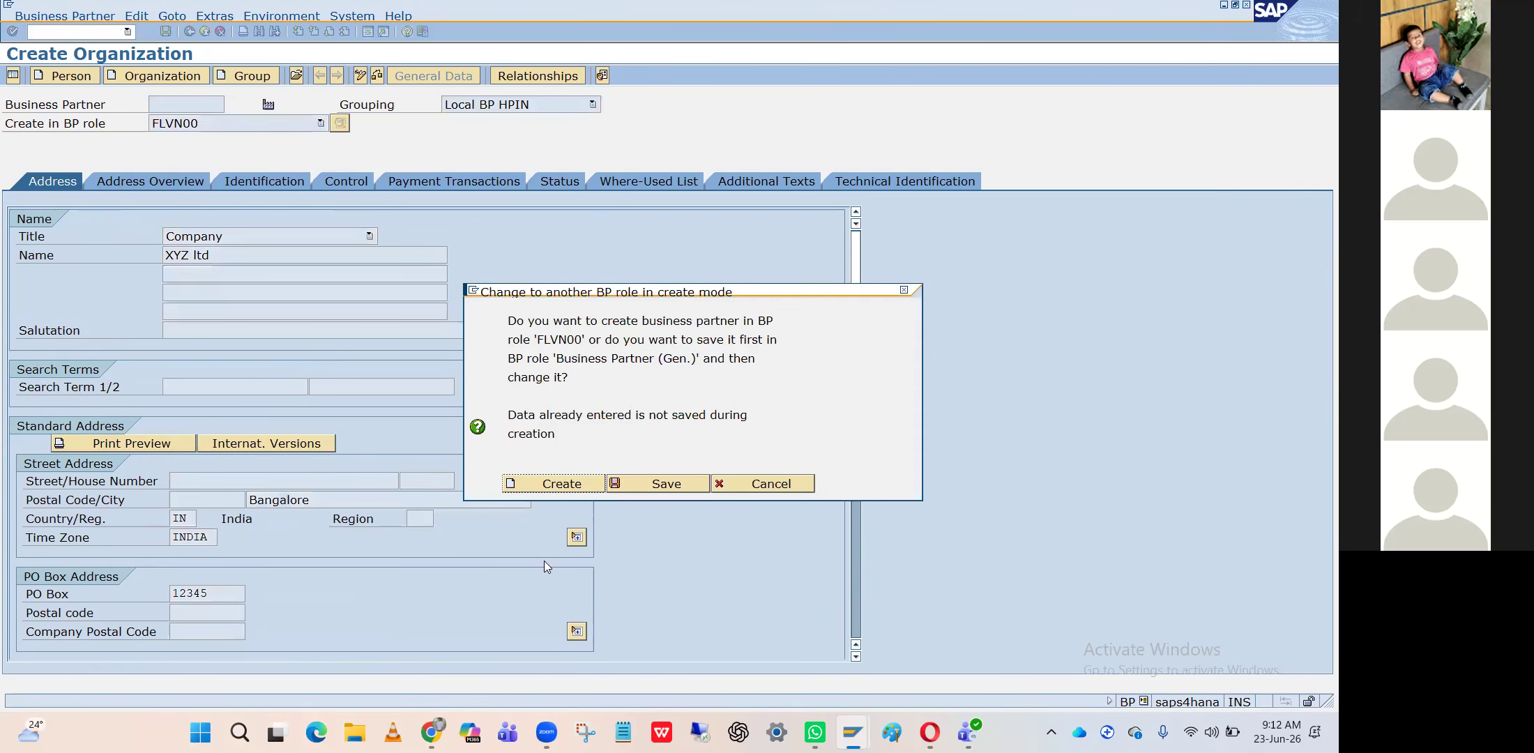
pyautogui.click(571, 485)
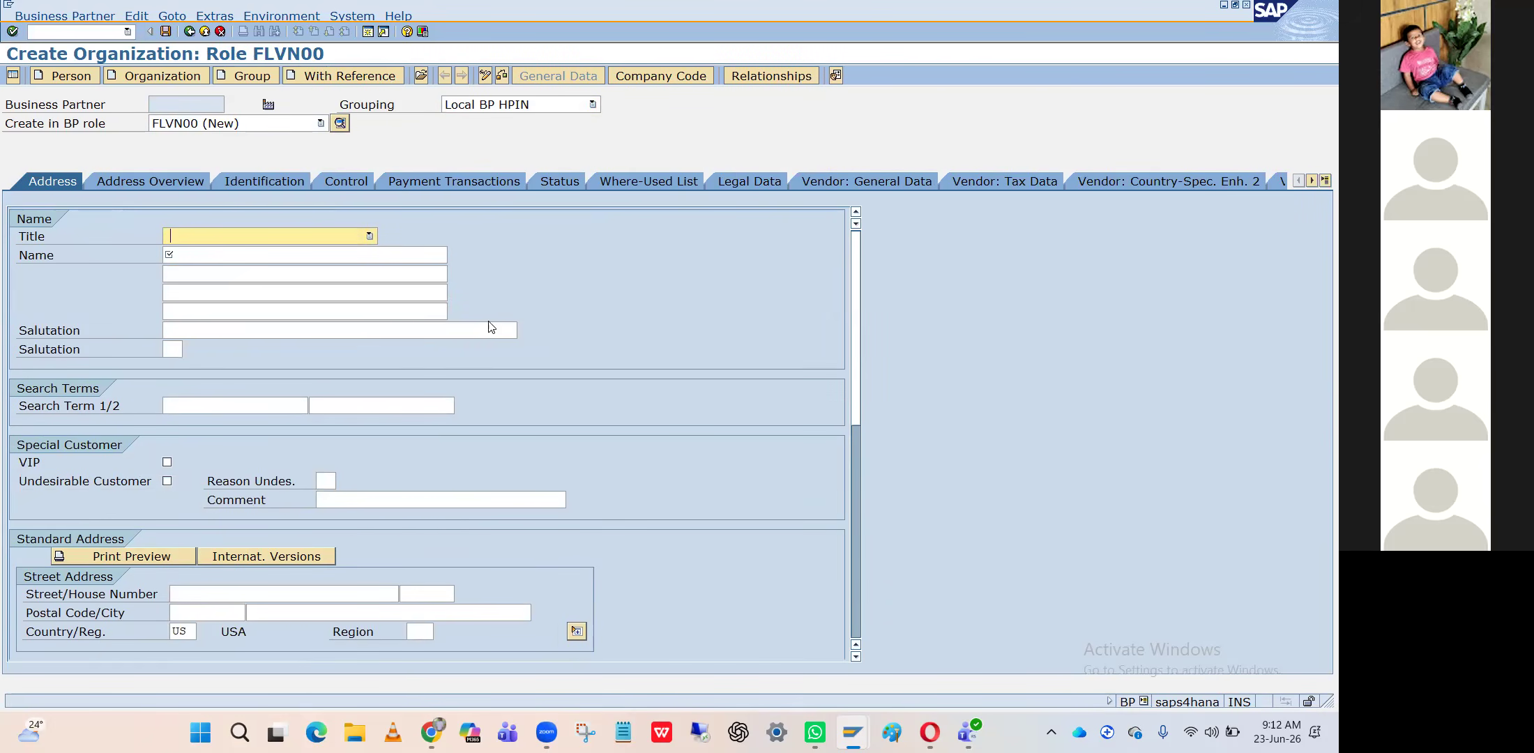
# Fill in the organization's title and name again, and set the communication language to English
pyautogui.click(371, 239)
pyautogui.click(256, 254)
pyautogui.click(258, 255)
pyautogui.press('Down')
pyautogui.press('Return')
pyautogui.press('Return')
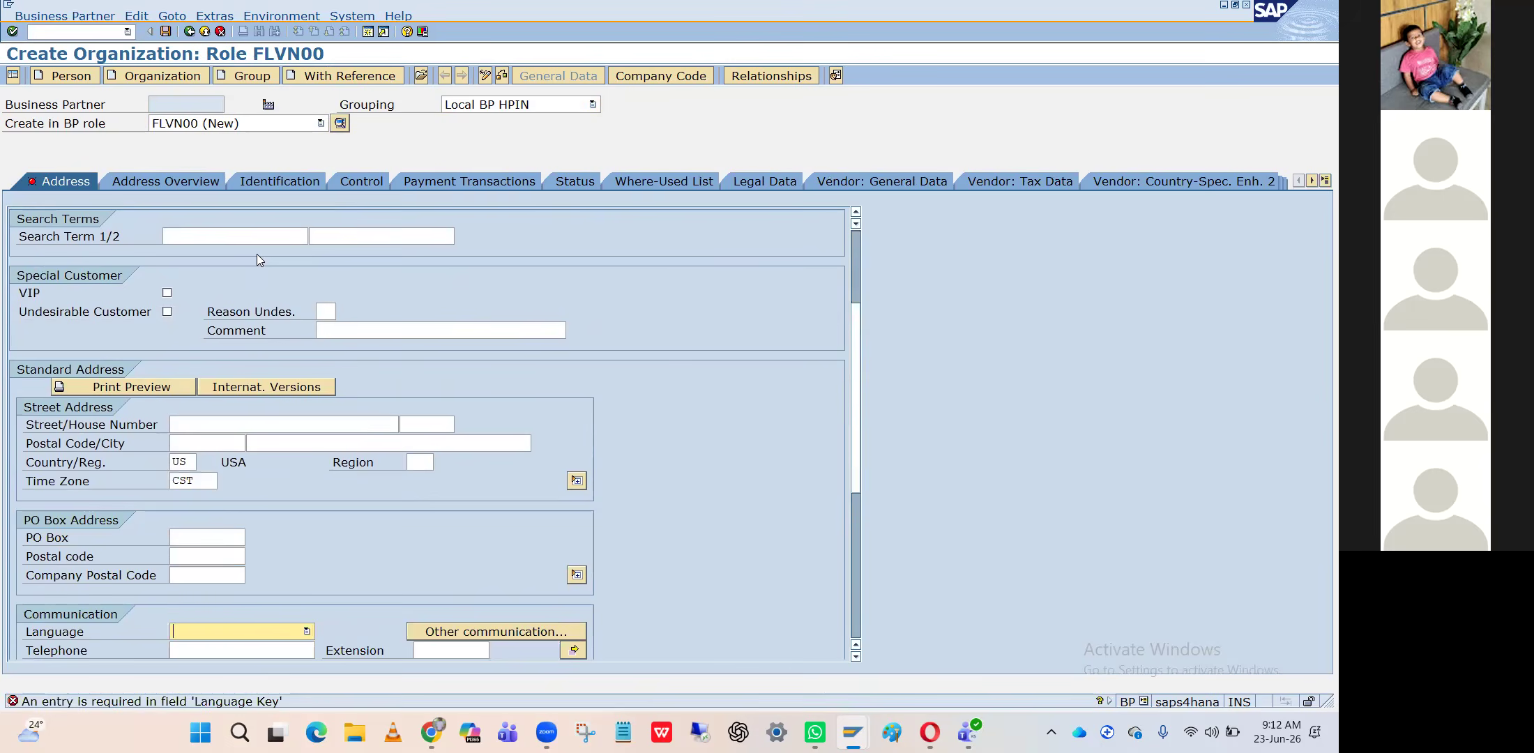
pyautogui.doubleClick(227, 626)
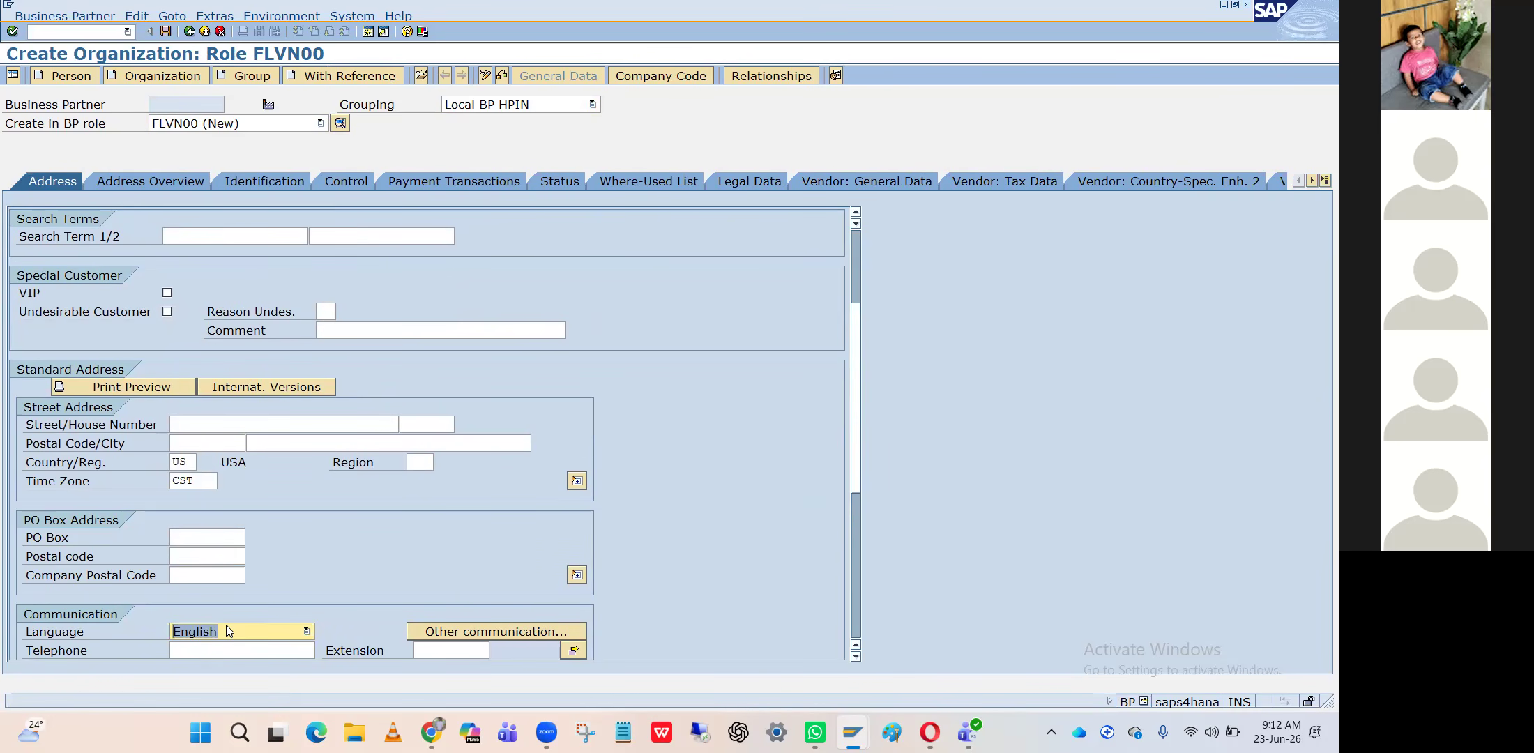
pyautogui.scroll(-2, 227, 626)
pyautogui.scroll(-4, 229, 630)
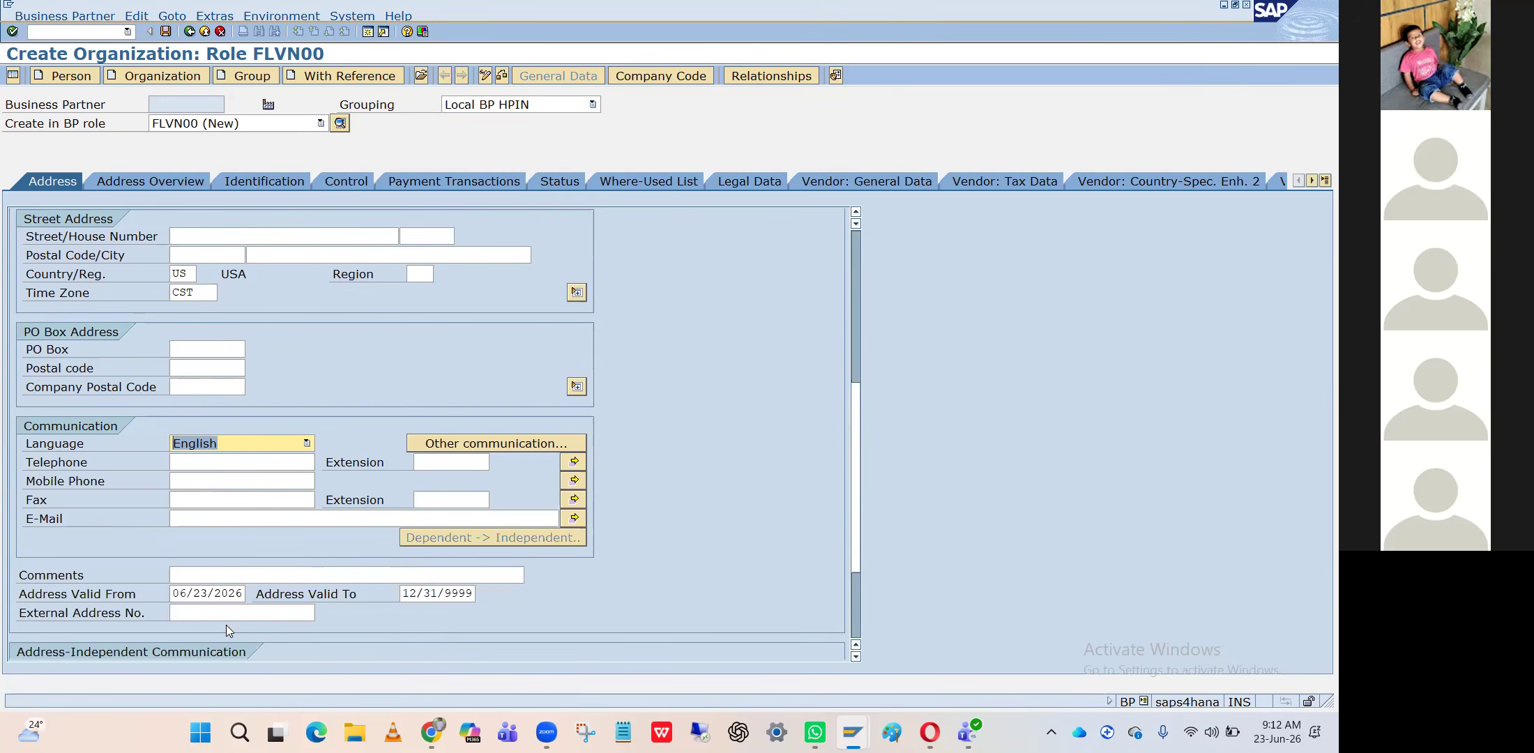
# Open the company code data of the vendor and assign company code HPIN
pyautogui.click(650, 84)
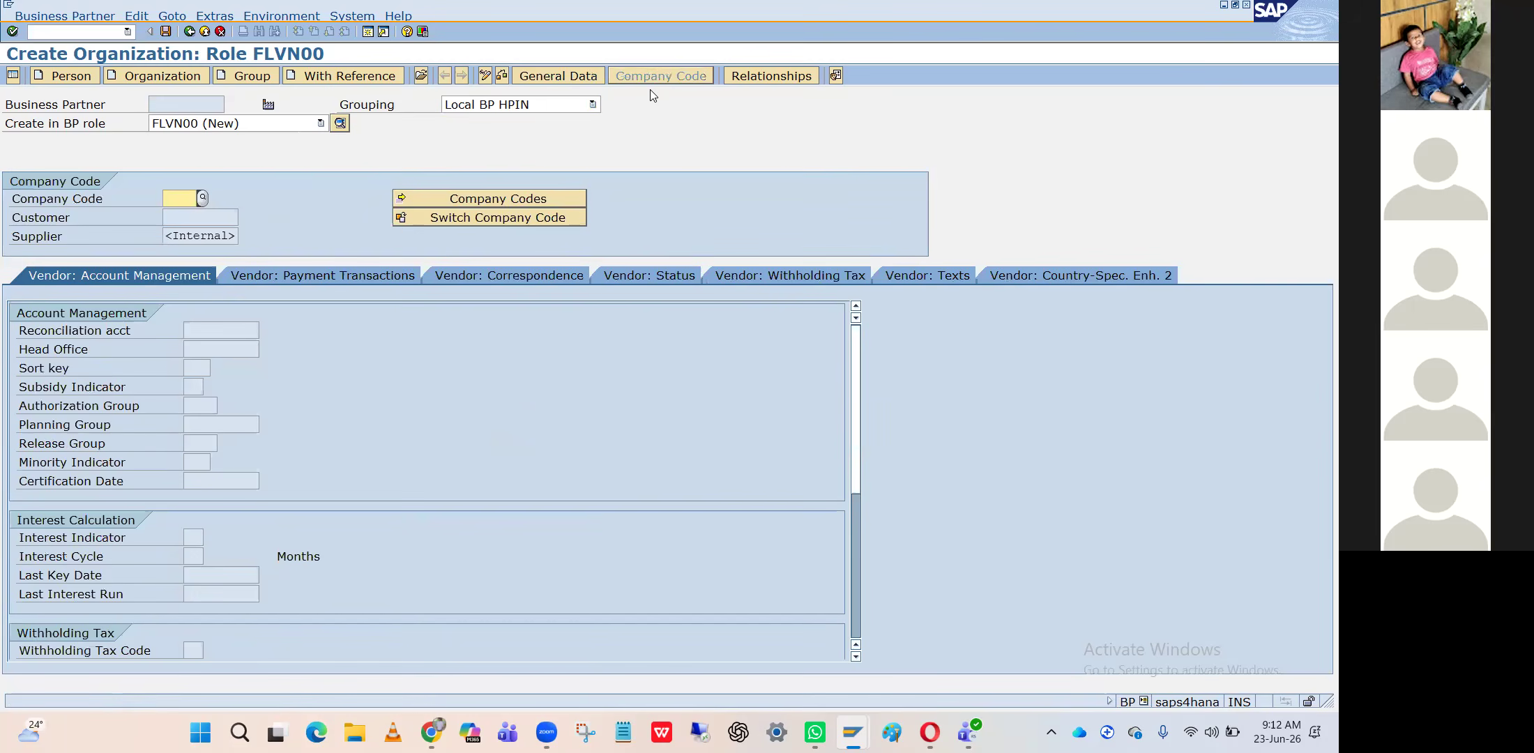
pyautogui.write('HPIN')
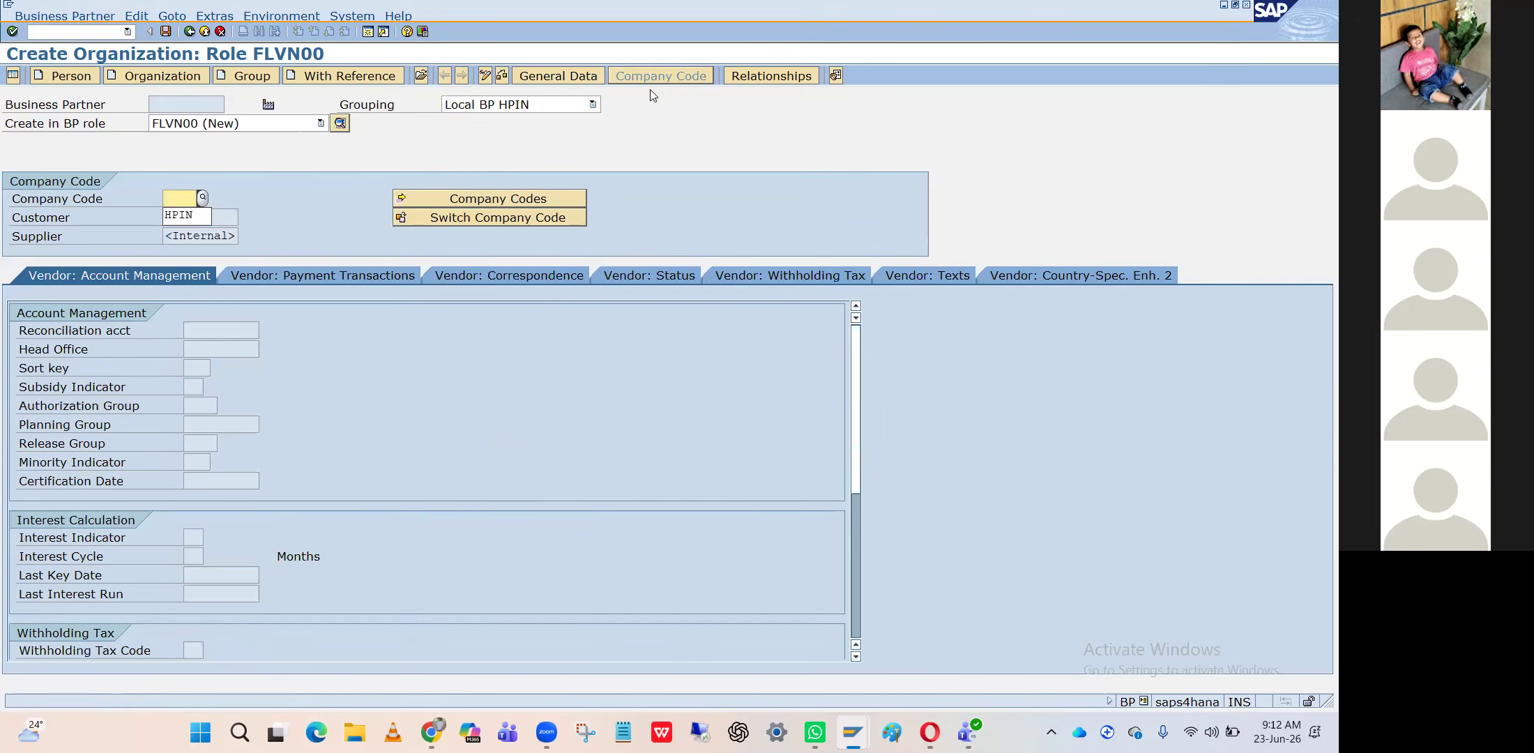
pyautogui.press('Return')
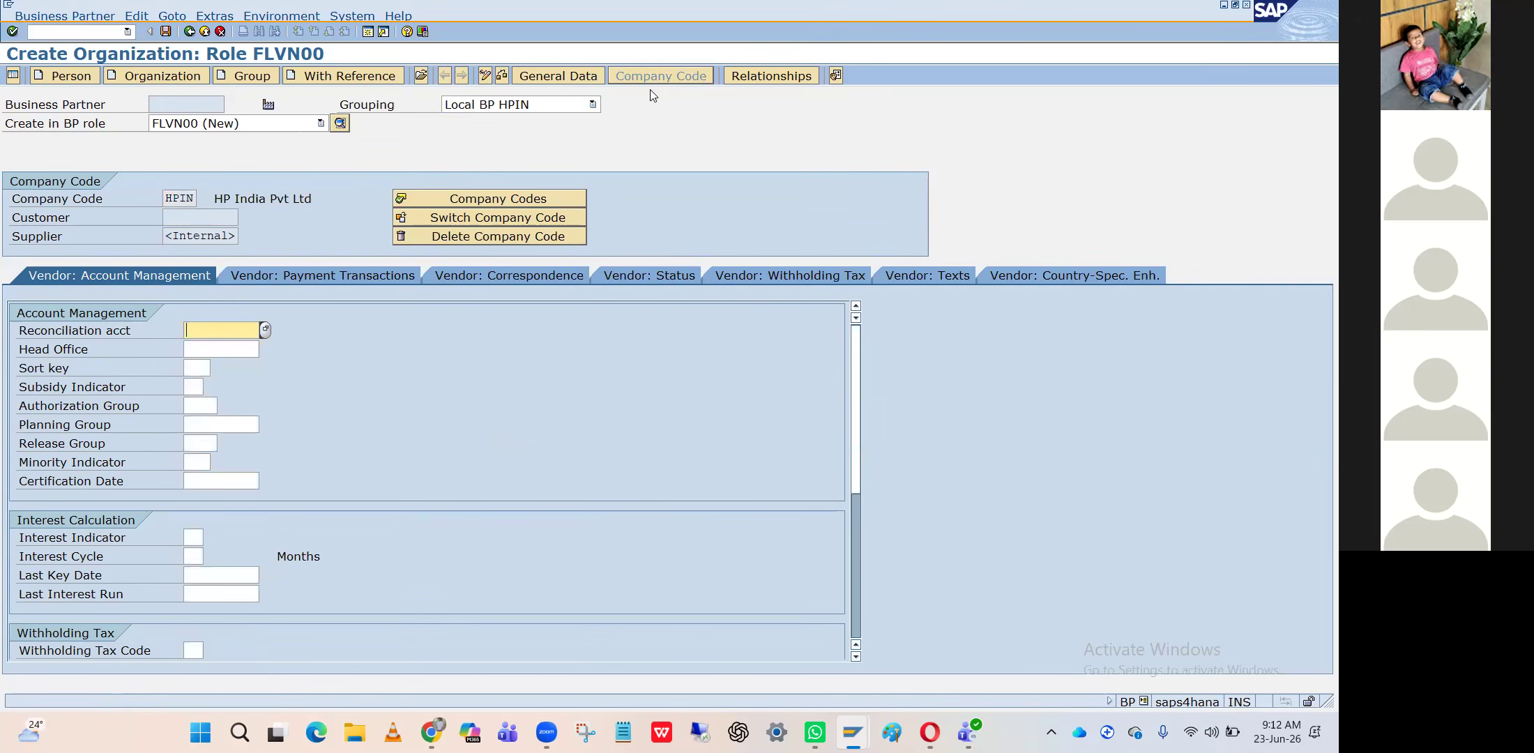
pyautogui.press('Return')
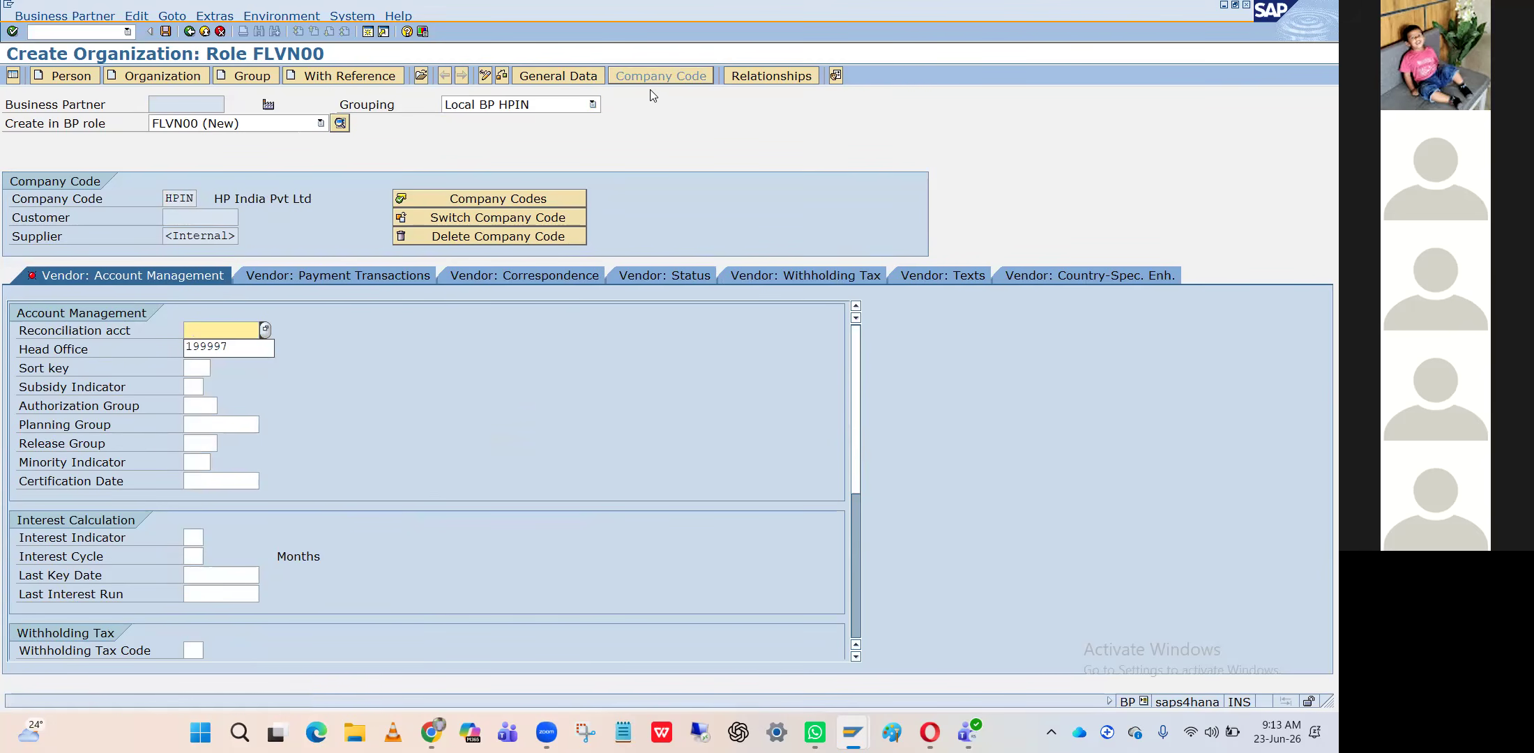
# Open transaction FS00 in a new session and switch its company code to HPIN
pyautogui.hotkey('alt', 'Tab')
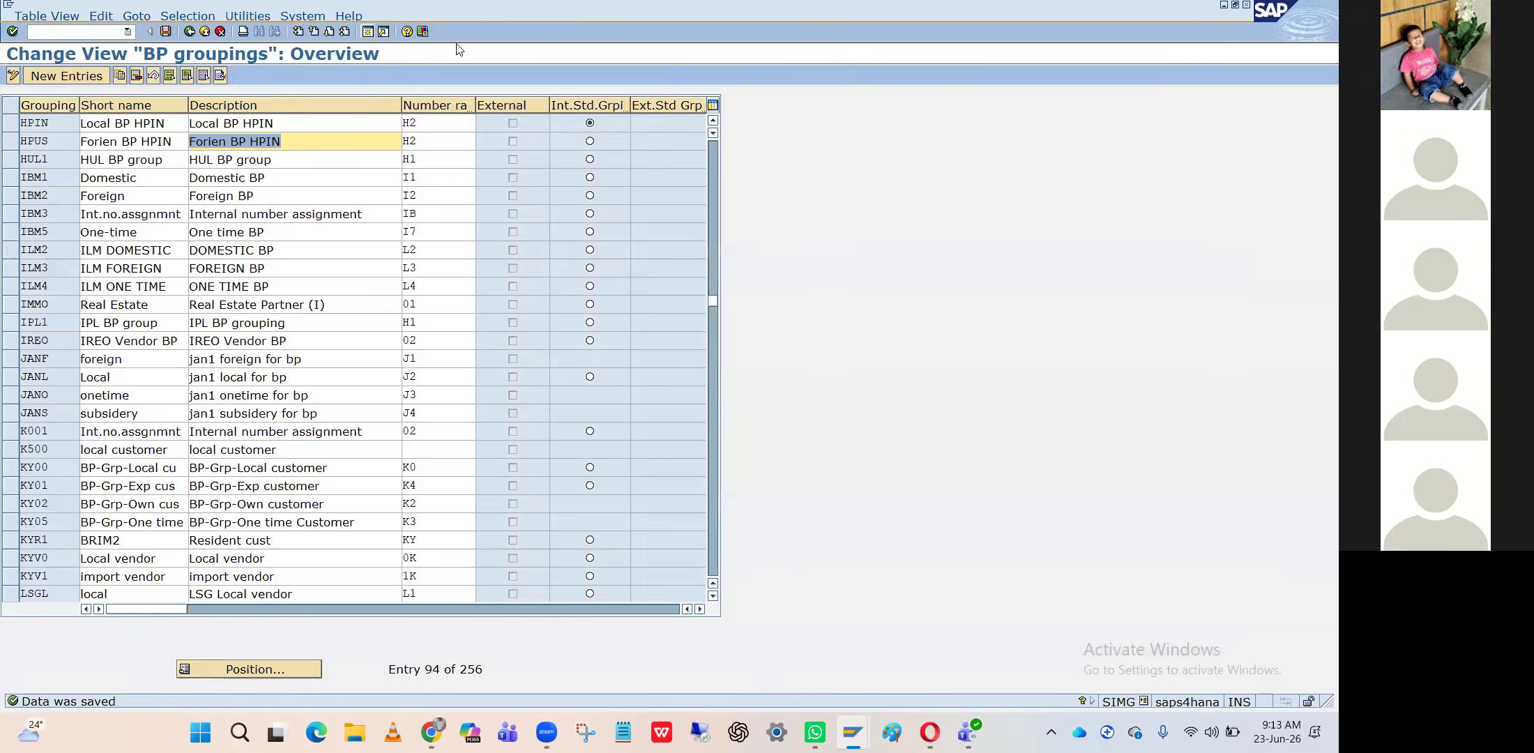
pyautogui.click(369, 32)
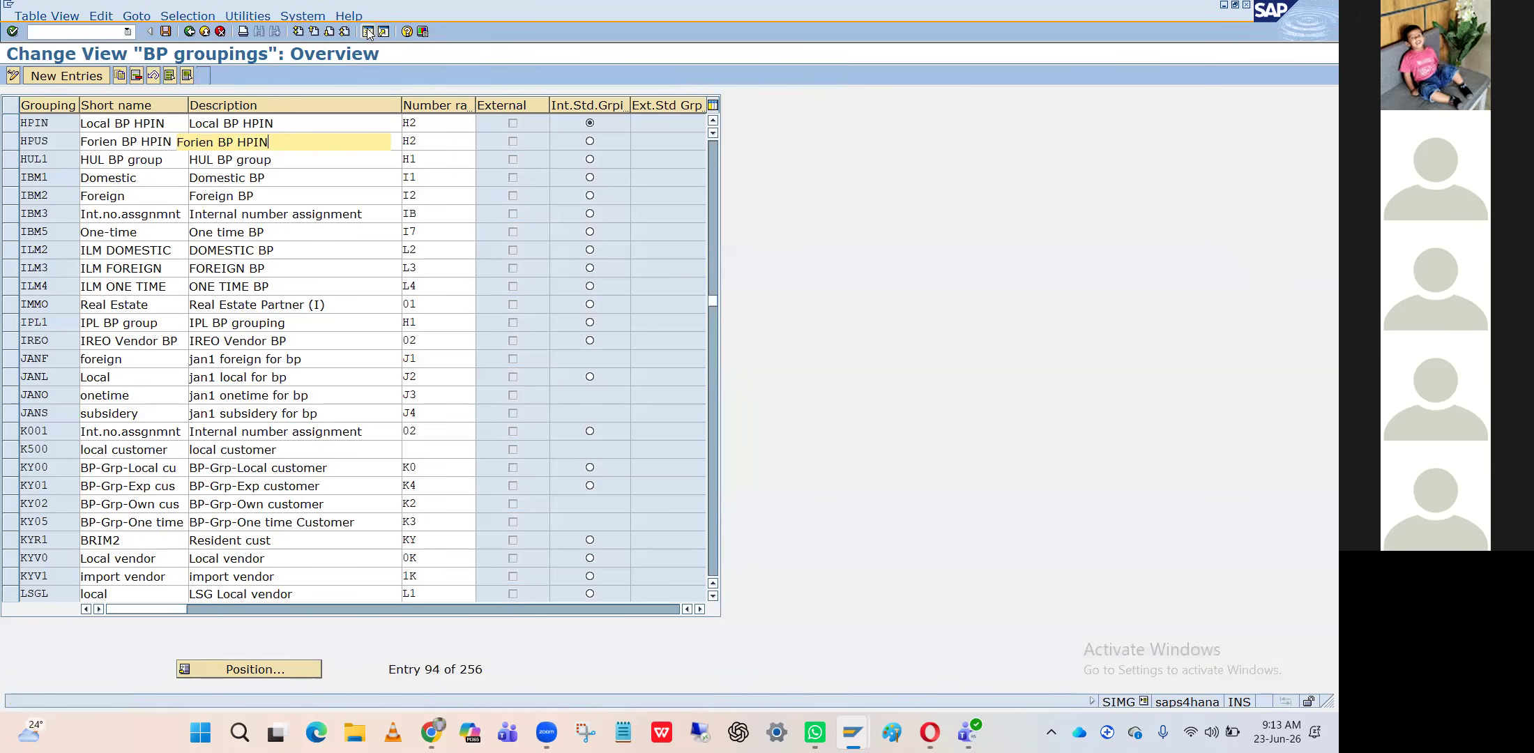
pyautogui.write('fs00')
pyautogui.press('Return')
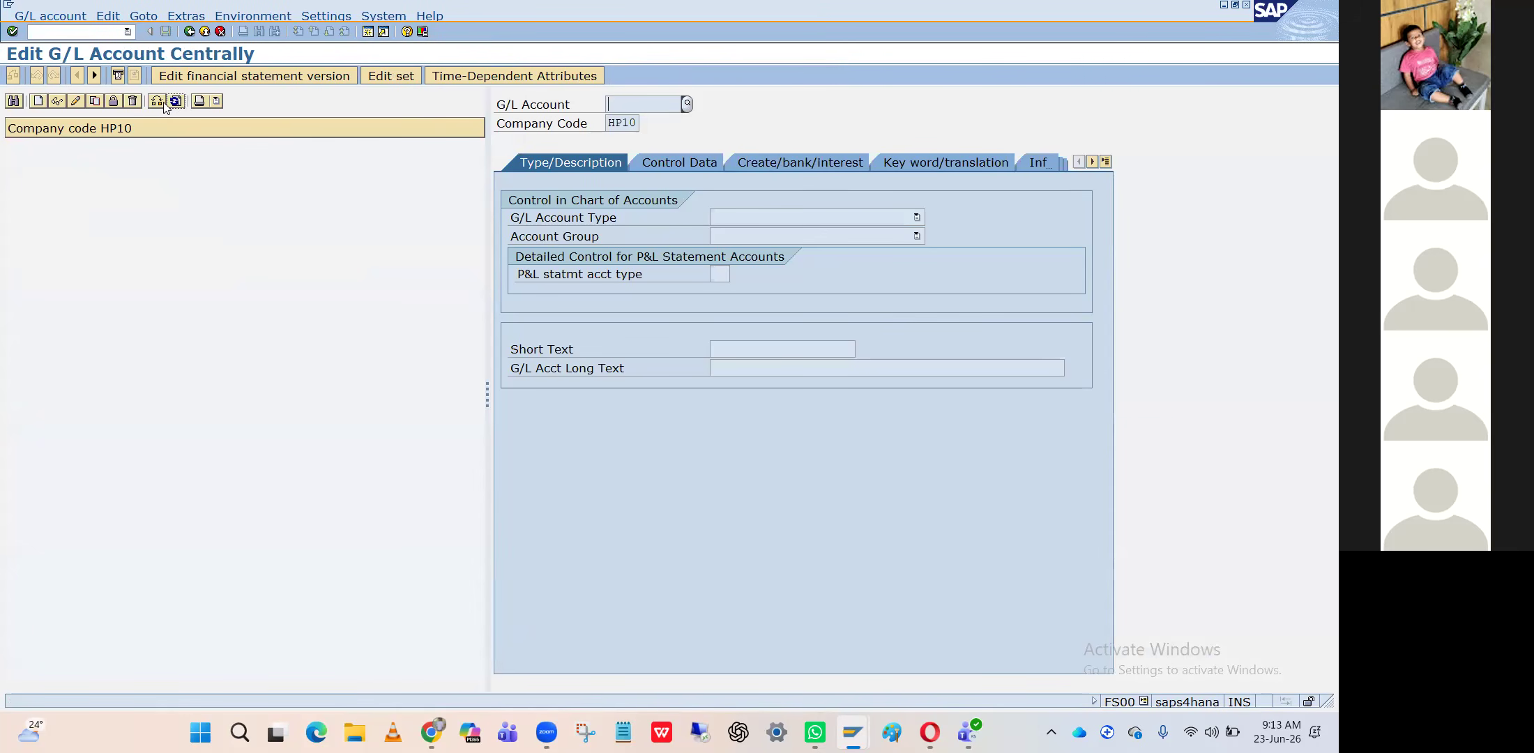
pyautogui.click(157, 102)
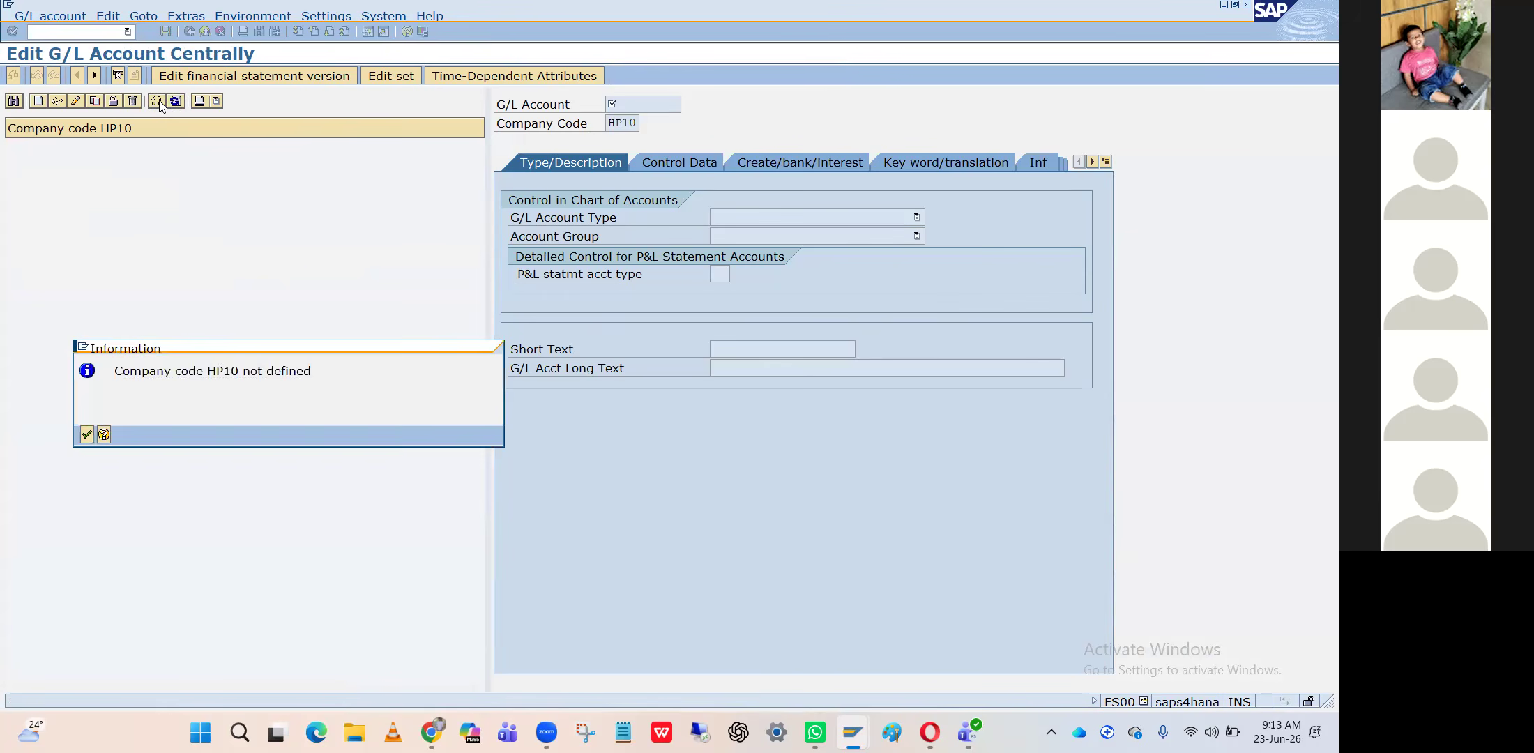
pyautogui.press('Return')
pyautogui.press('BackSpace')
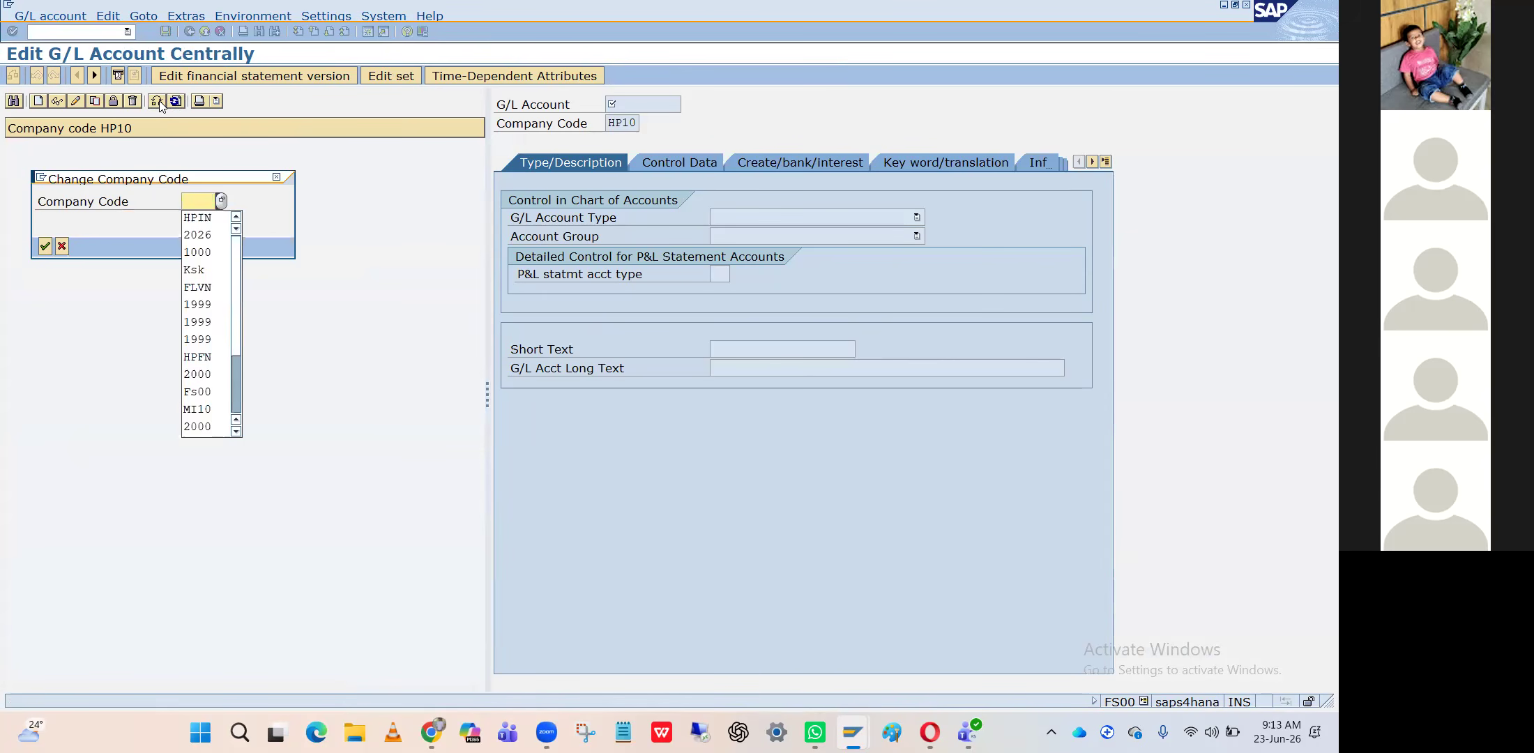
pyautogui.press('Down')
pyautogui.press('Return')
pyautogui.press('Return')
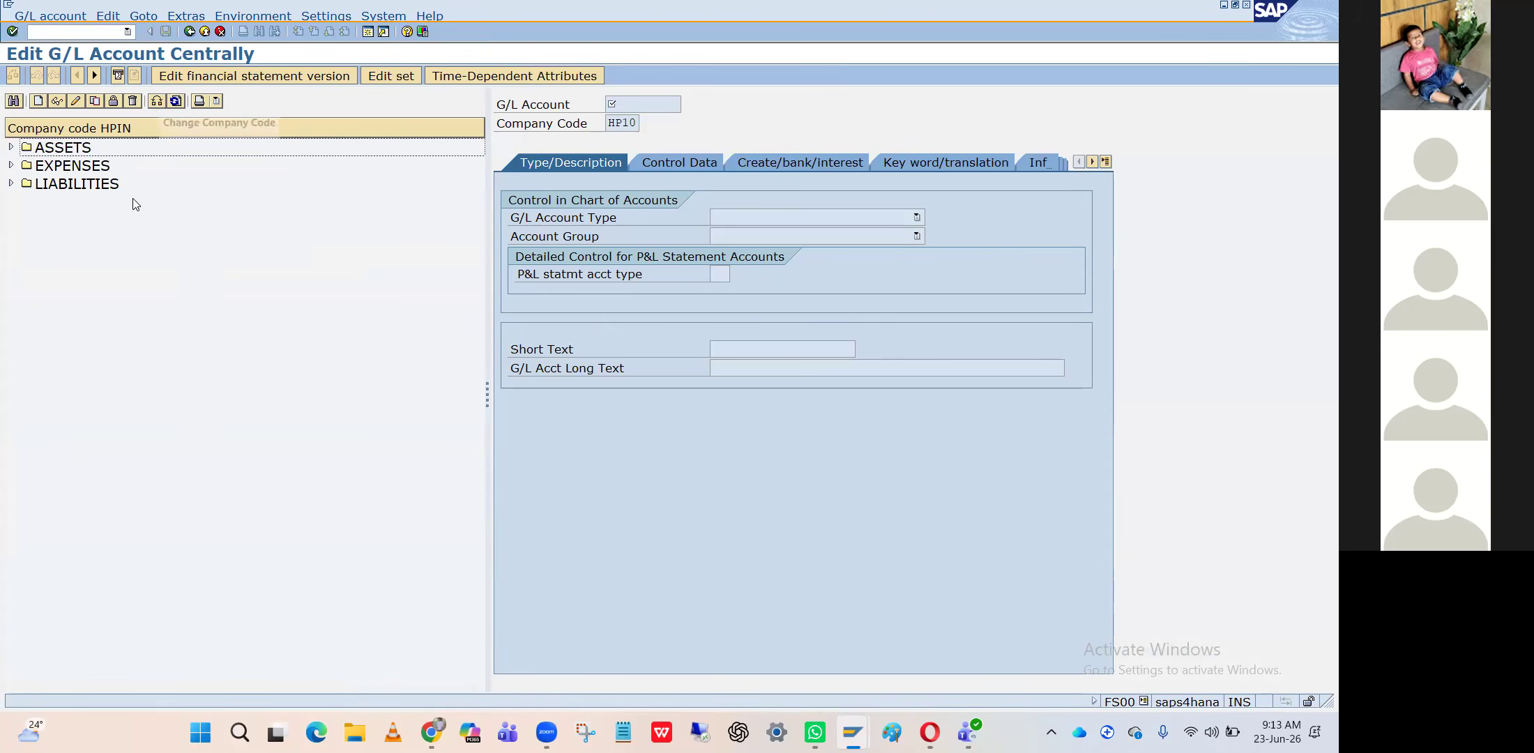
# Display the Sundry Creditors account under LIABILITIES, copying its G/L account number and checking its control data
pyautogui.click(11, 184)
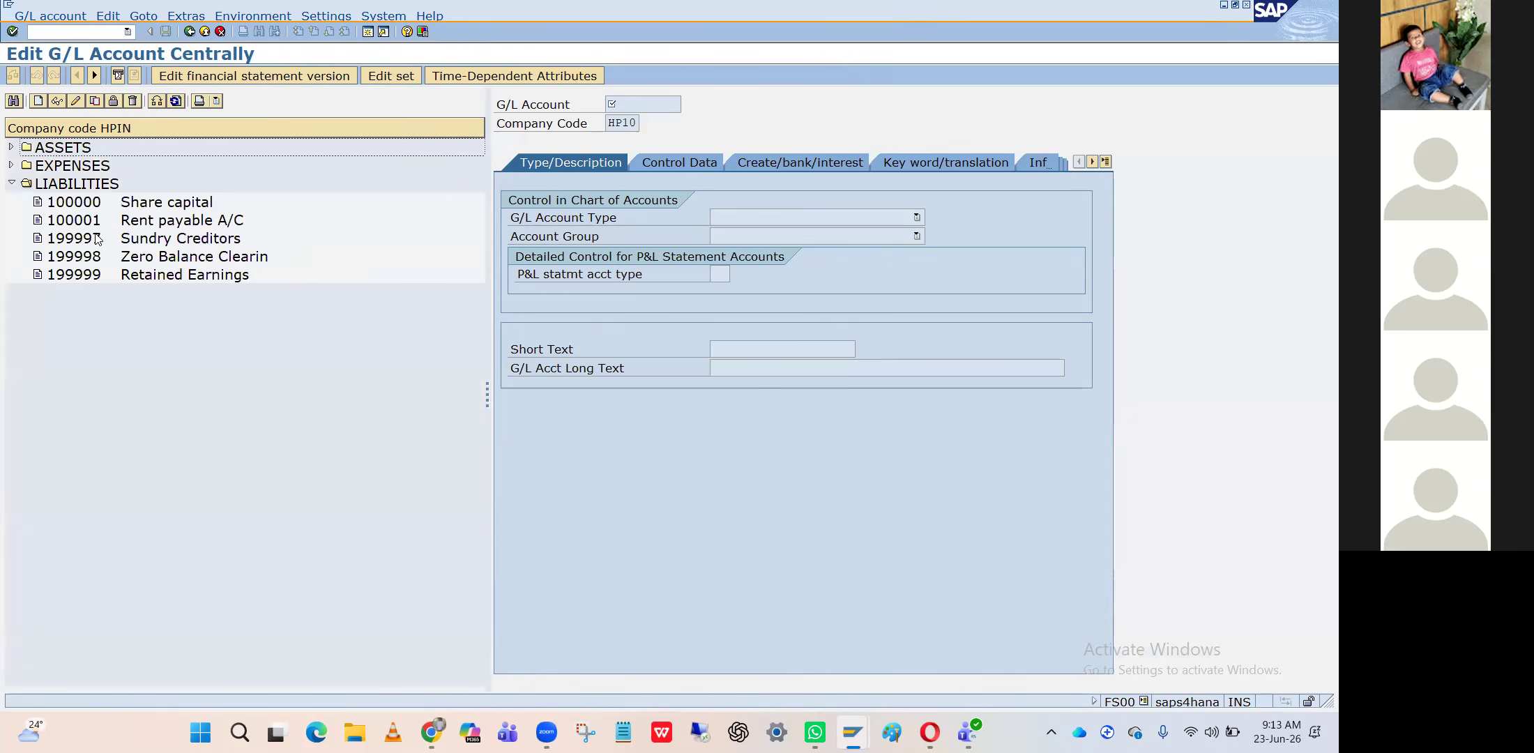
pyautogui.doubleClick(86, 242)
pyautogui.press('Return')
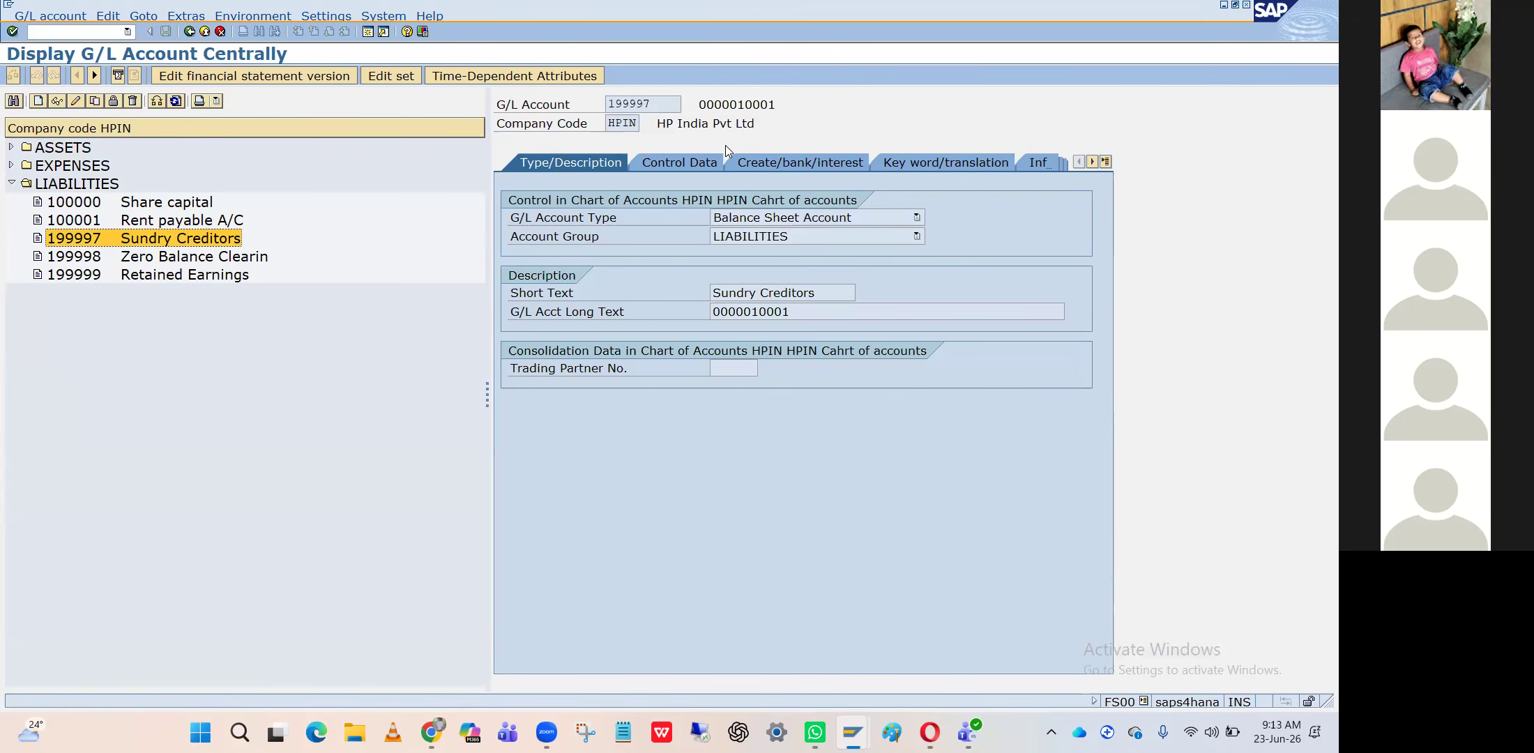
pyautogui.moveTo(663, 104); pyautogui.dragTo(578, 106)
pyautogui.hotkey('ctrl', 'c')
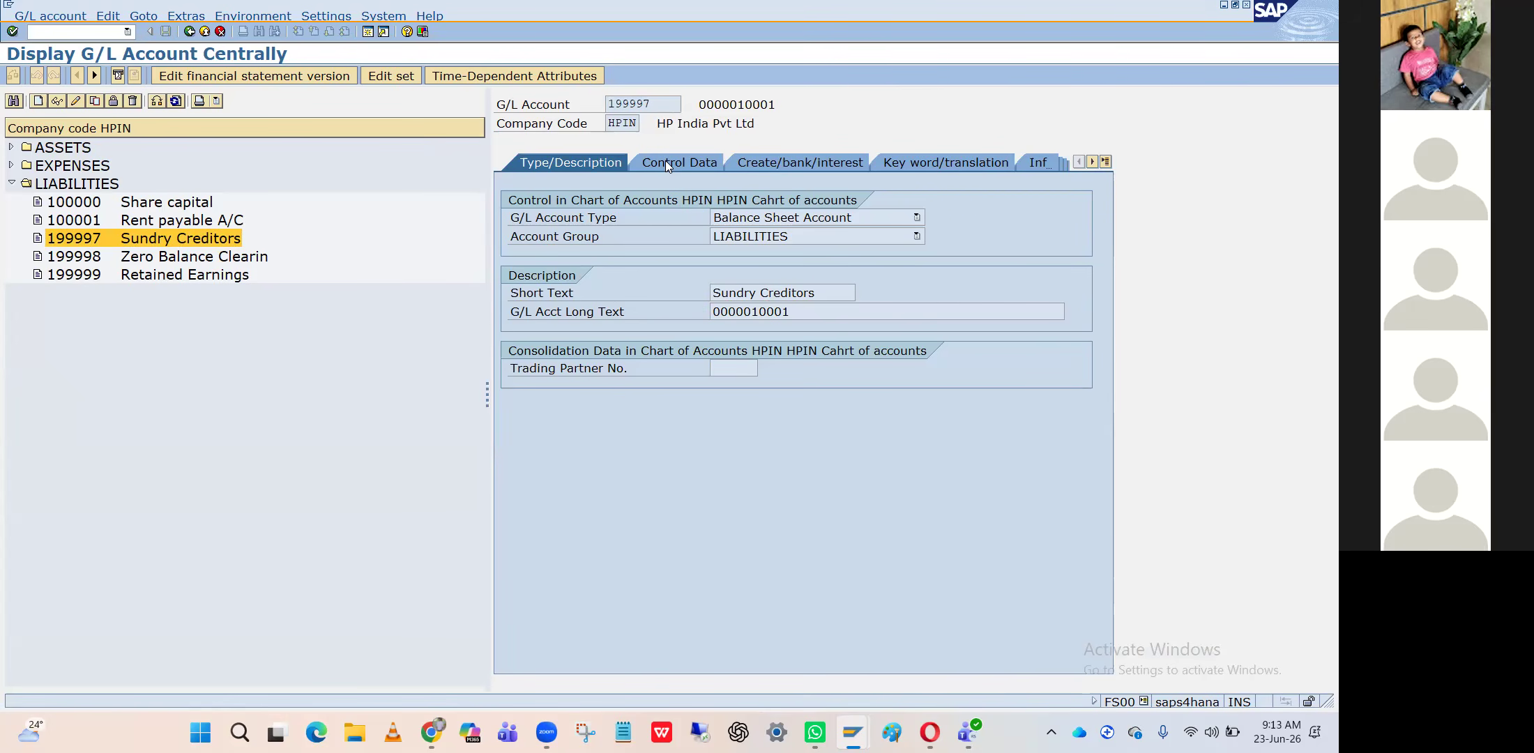
pyautogui.click(665, 160)
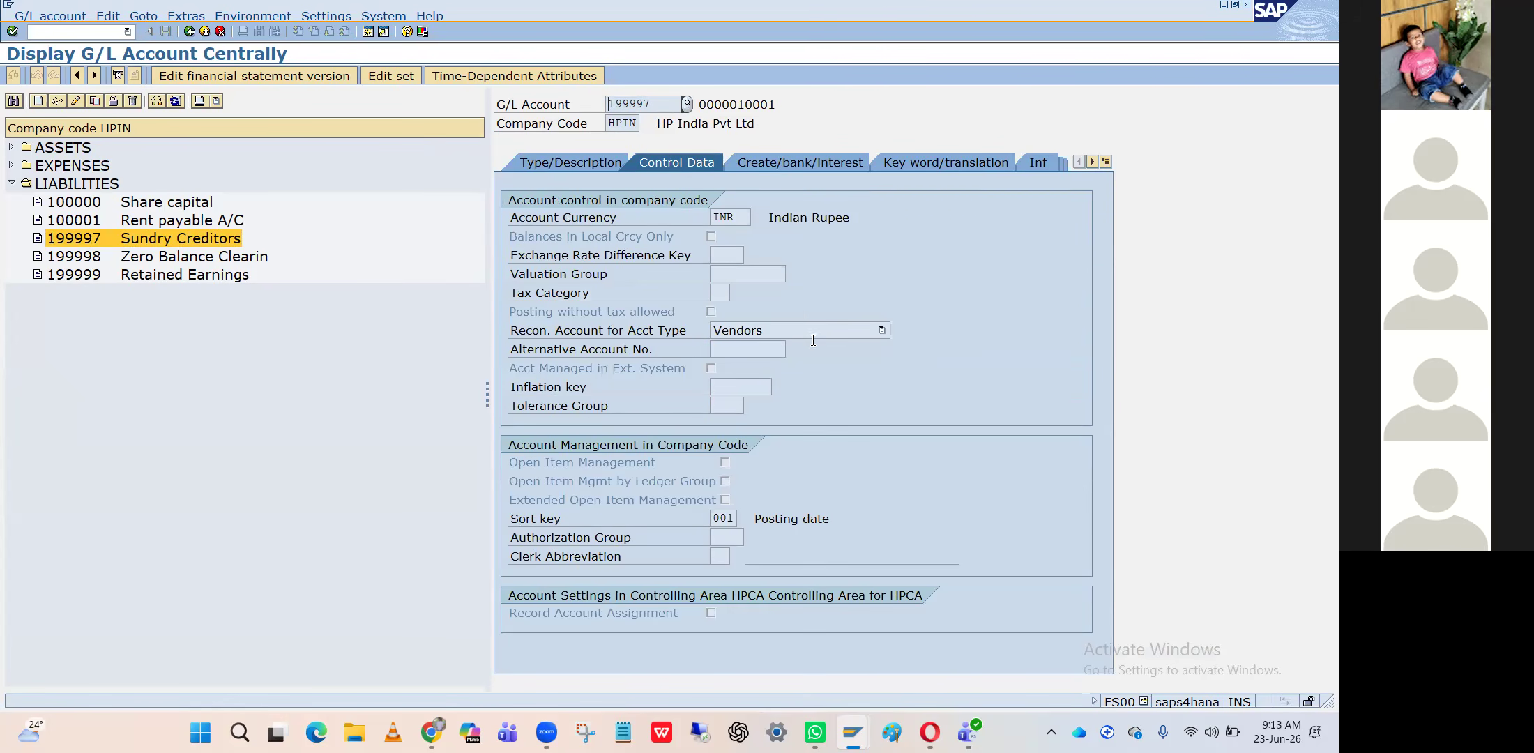
pyautogui.click(594, 162)
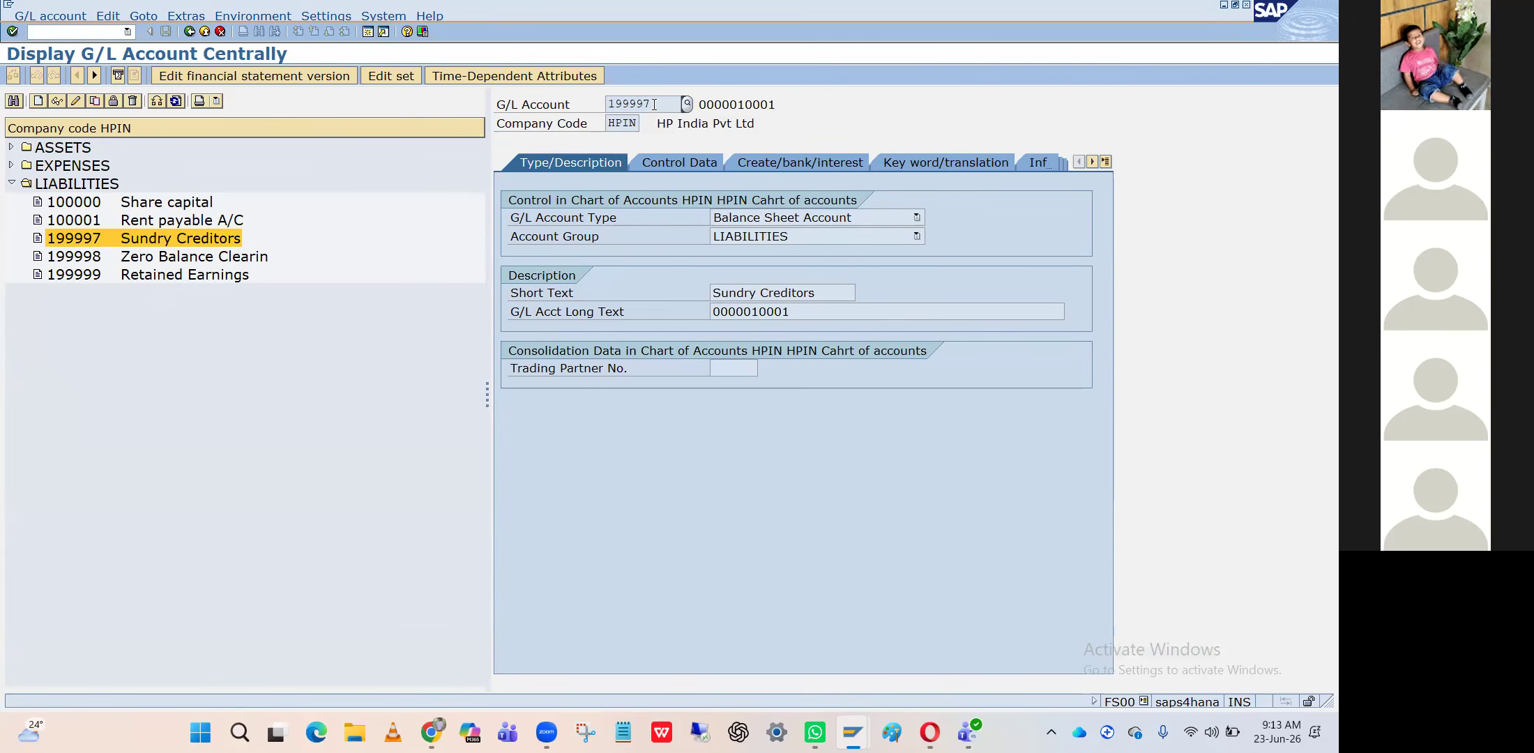
# Return to the new organization, set its reconciliation account to 199997 and open the vendor payment transactions data
pyautogui.hotkey('alt', 'Tab')
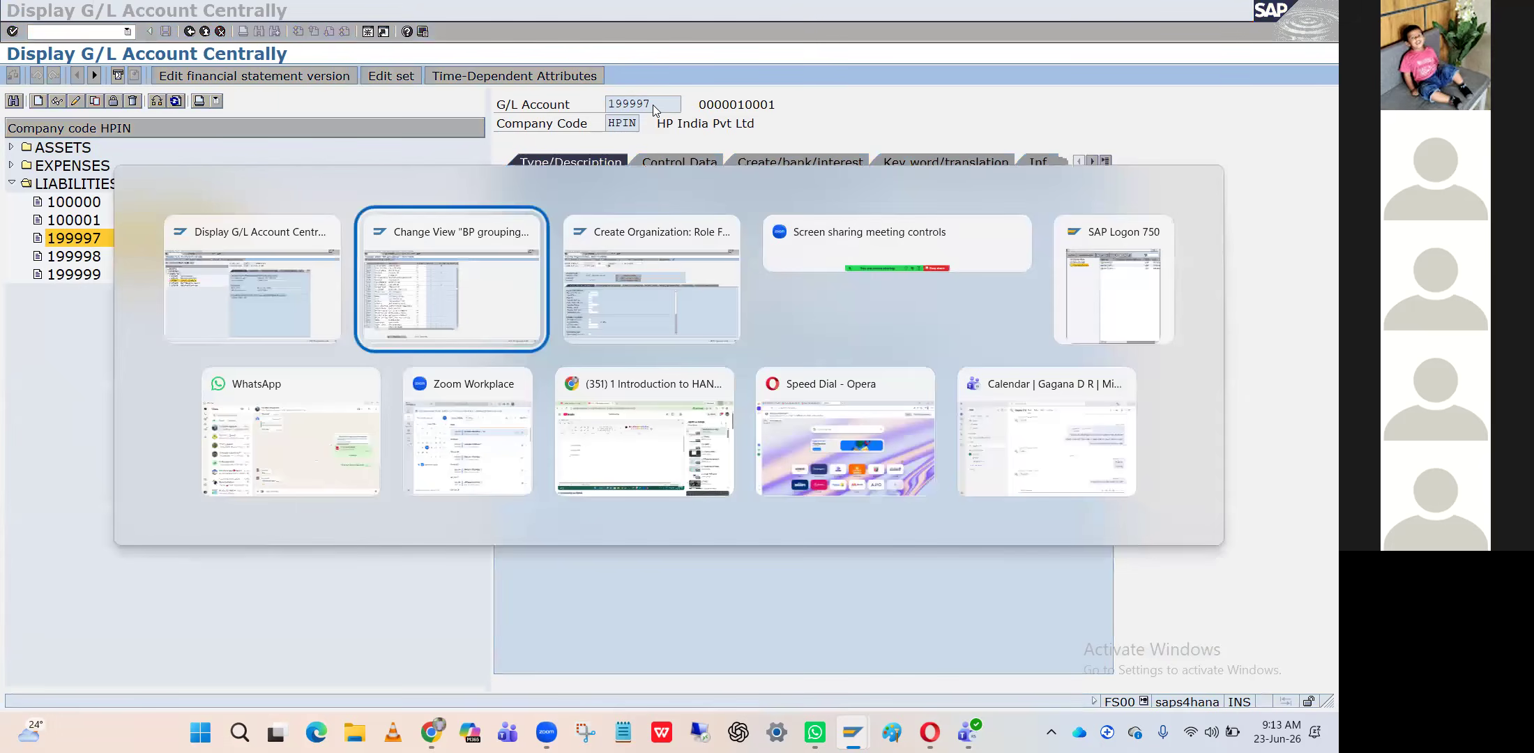
pyautogui.hotkey('alt', 'Tab')
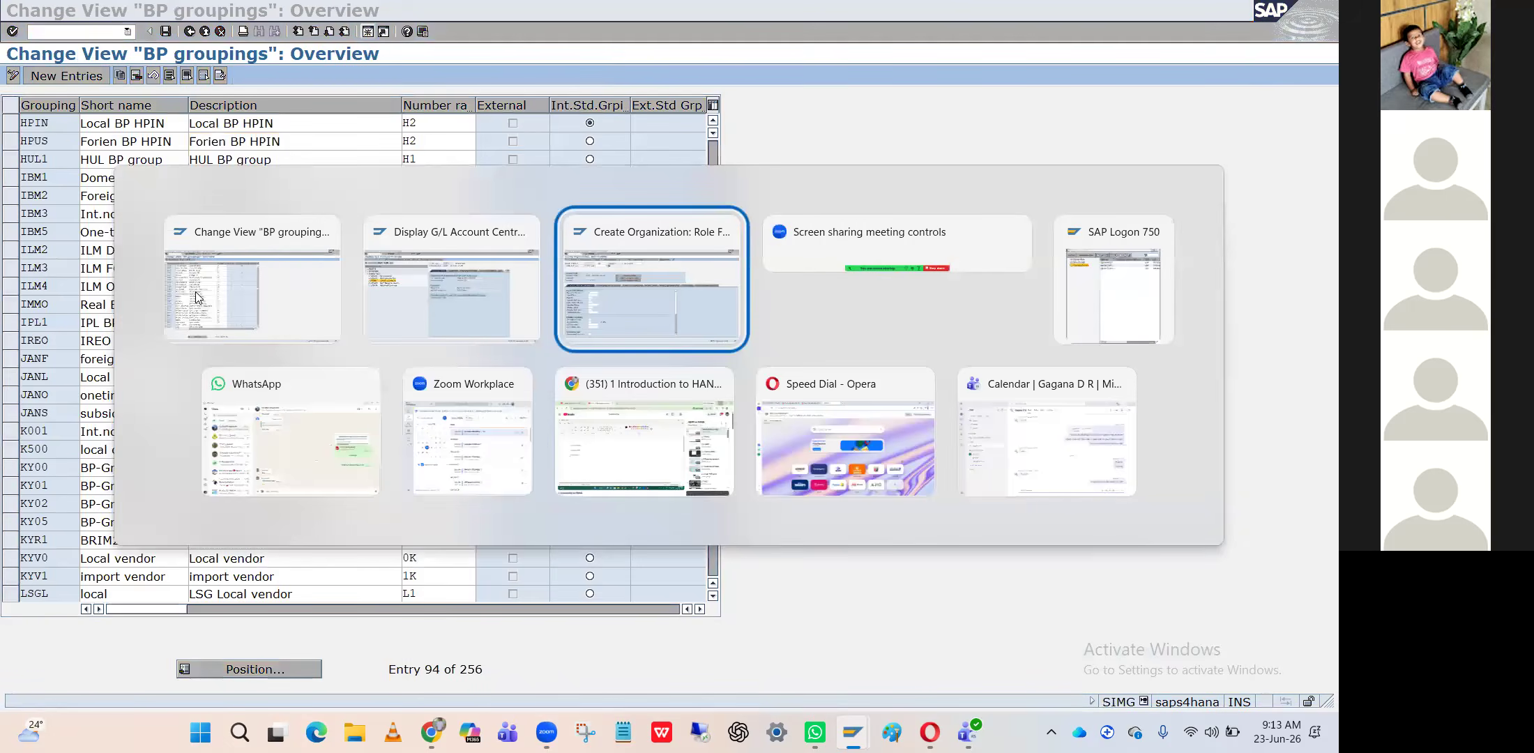
pyautogui.write('199997')
pyautogui.press('Return')
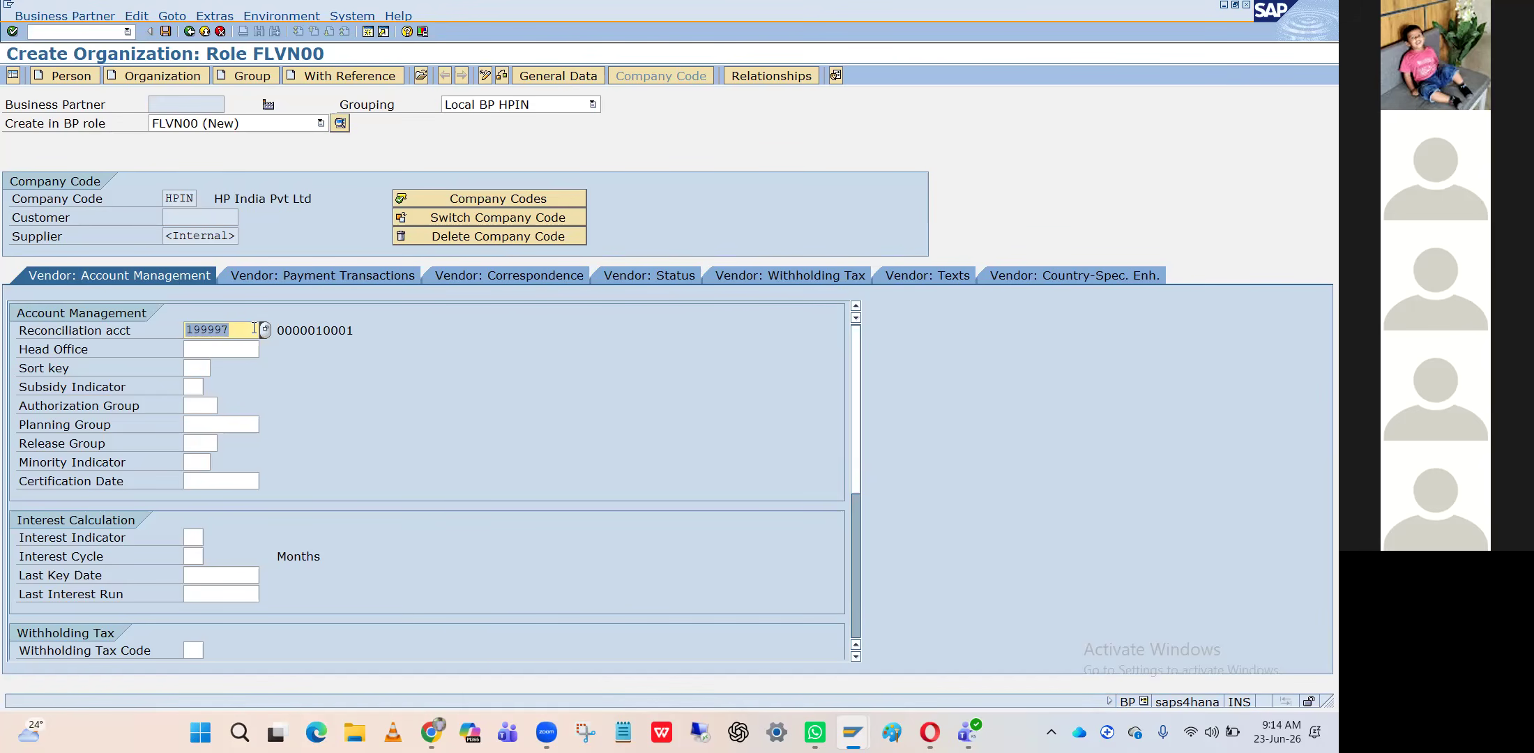
pyautogui.click(363, 274)
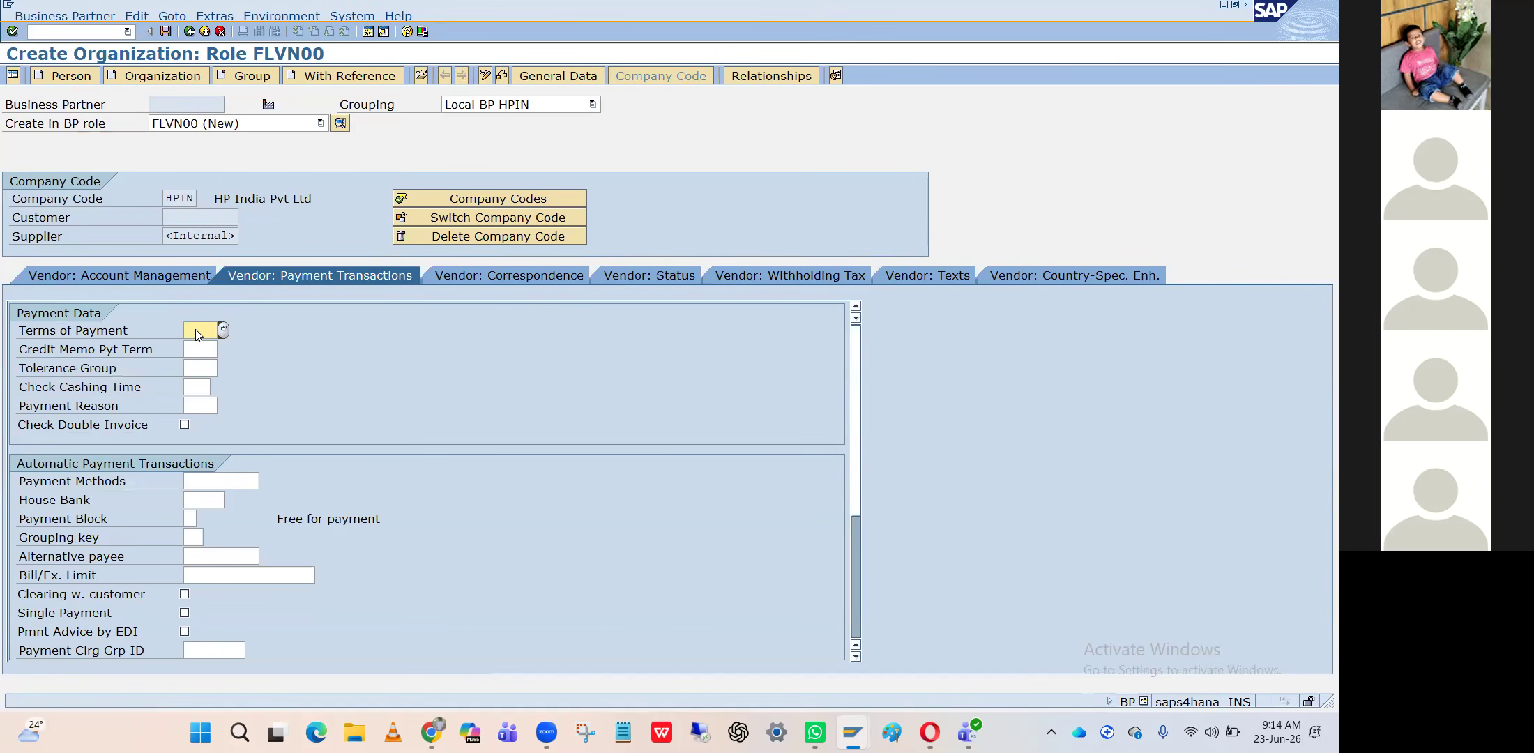
# Set the vendor's terms of payment to 0001 in the payment transactions data
pyautogui.click(197, 331)
pyautogui.press('Down')
pyautogui.press('Return')
pyautogui.press('Return')
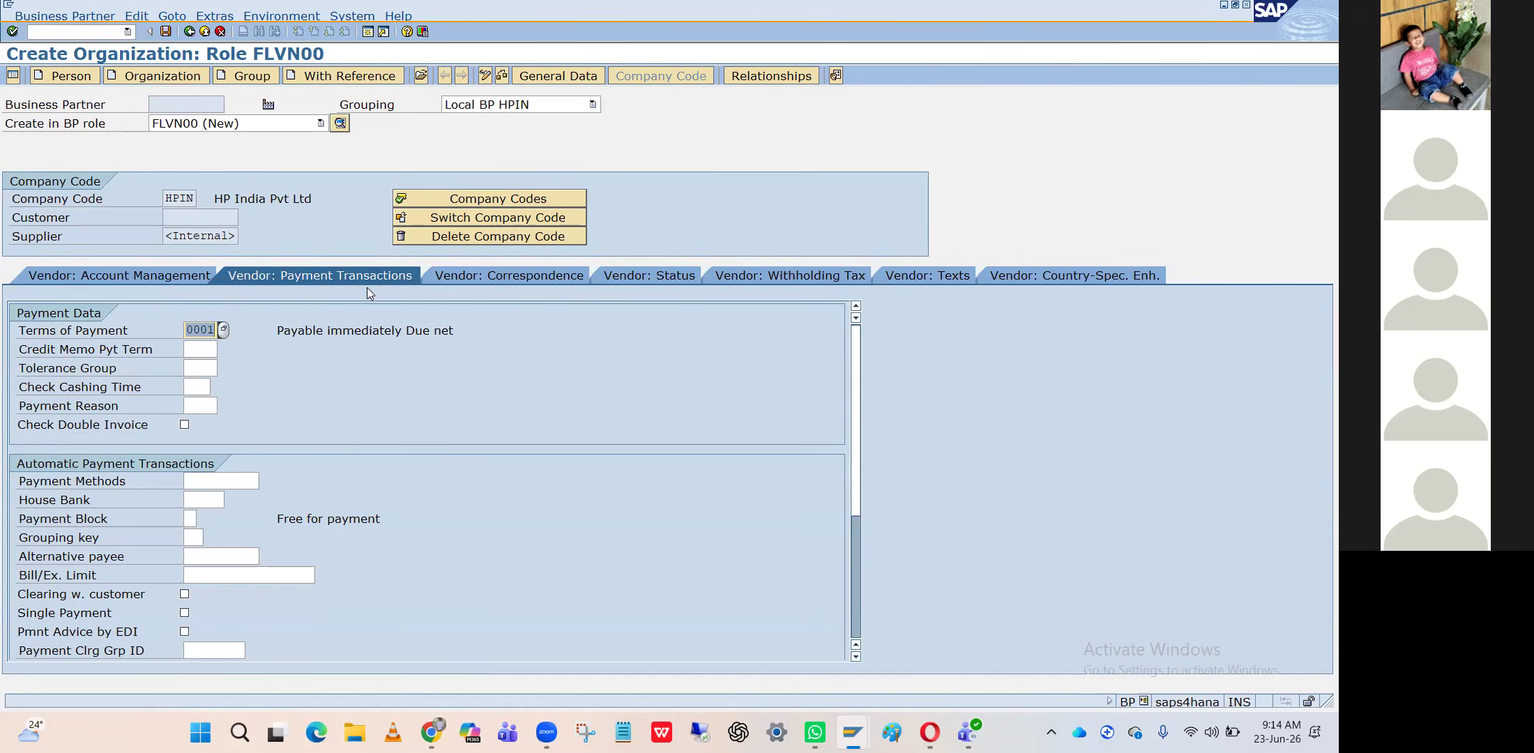
# Open the terms of payment configuration with transaction OBB8 in a new session
pyautogui.hotkey('alt', 'Tab')
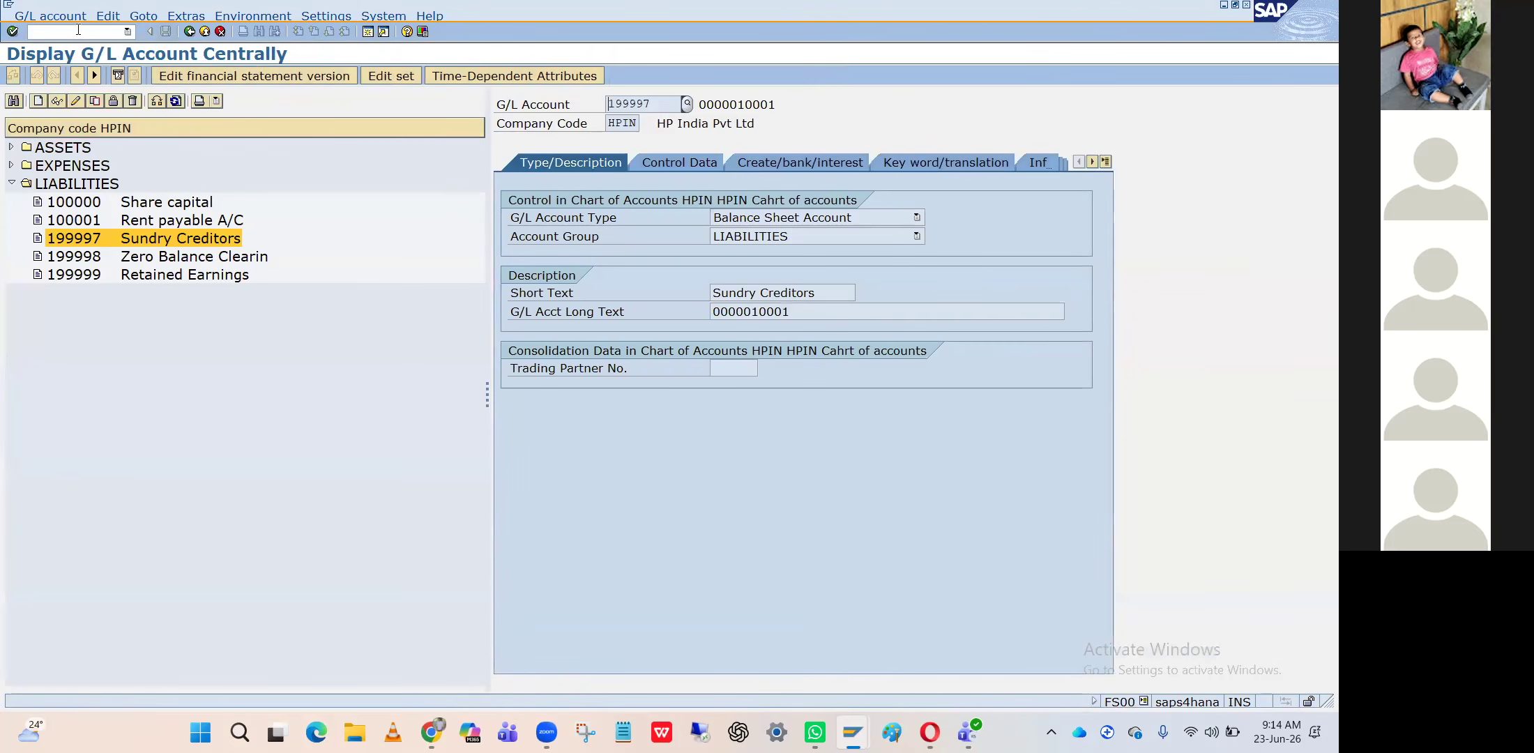
pyautogui.click(367, 33)
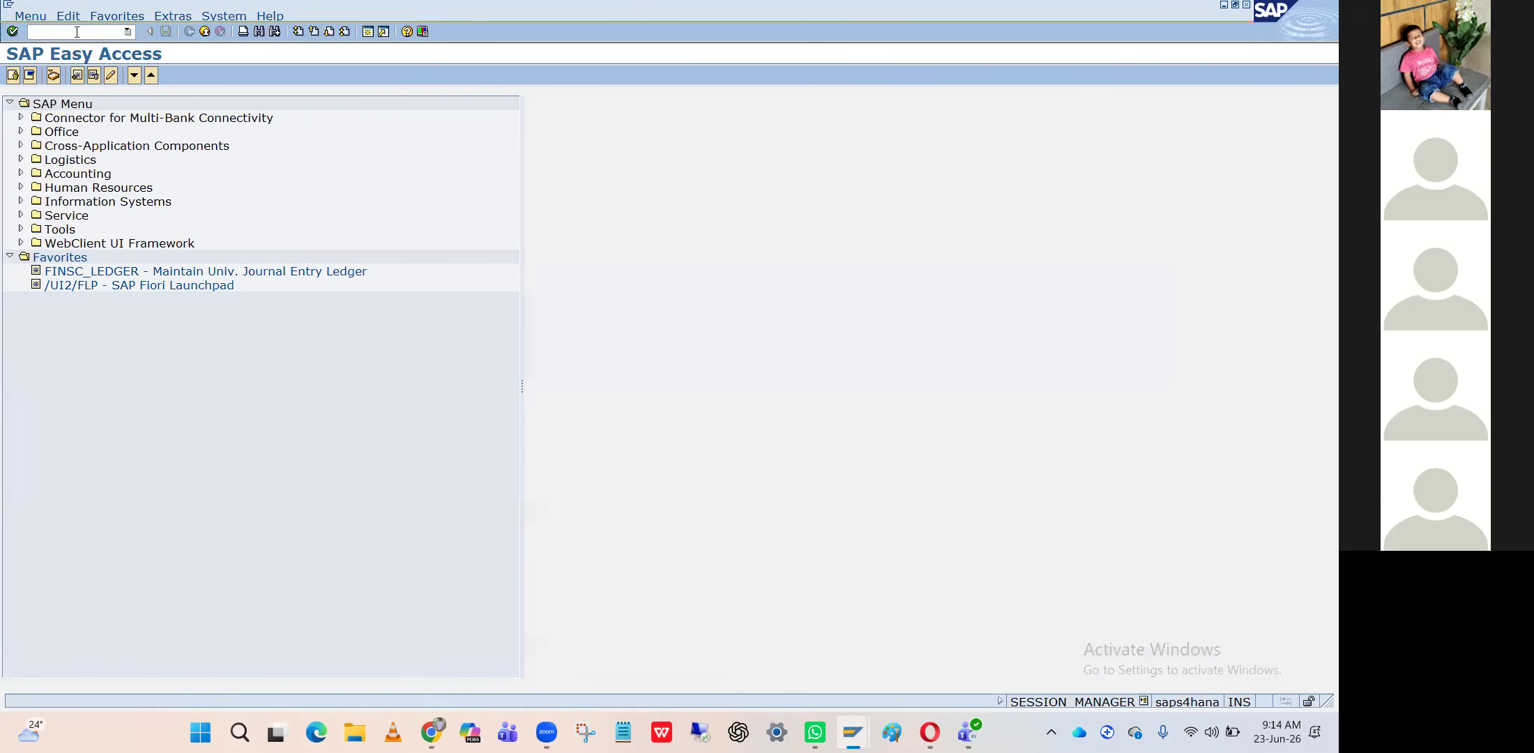
pyautogui.write('OB08')
pyautogui.press('Return')
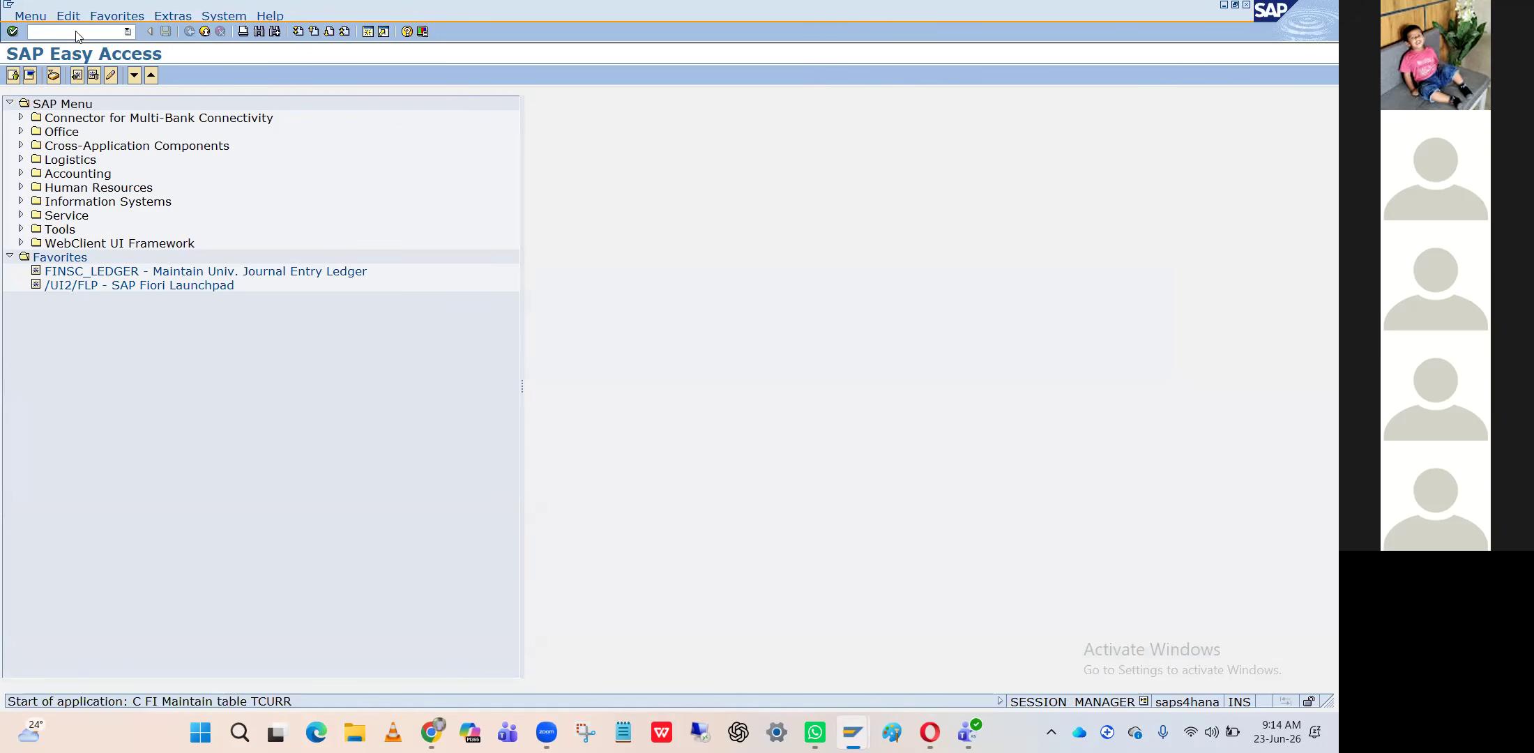
pyautogui.click(77, 31)
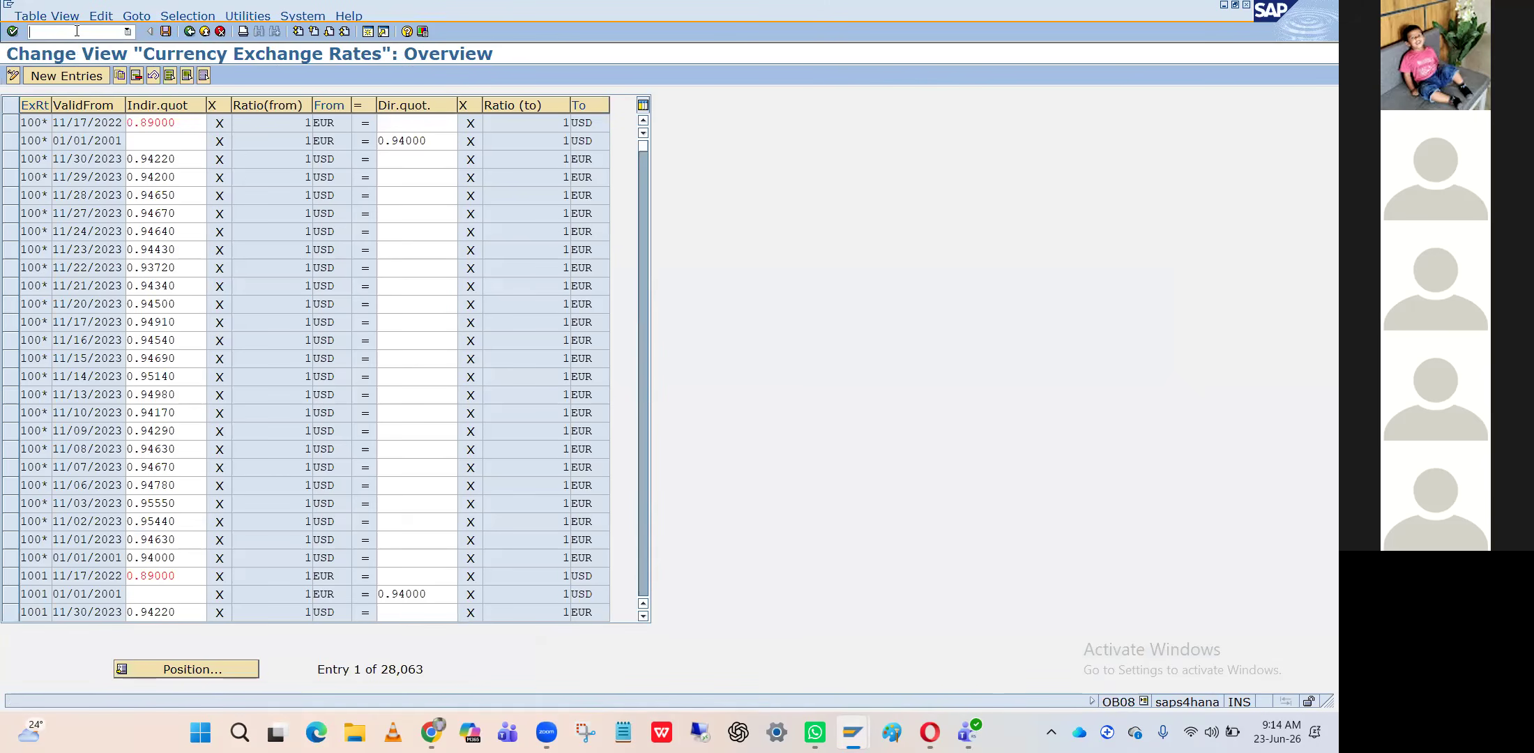
pyautogui.write('/nobb8')
pyautogui.press('Return')
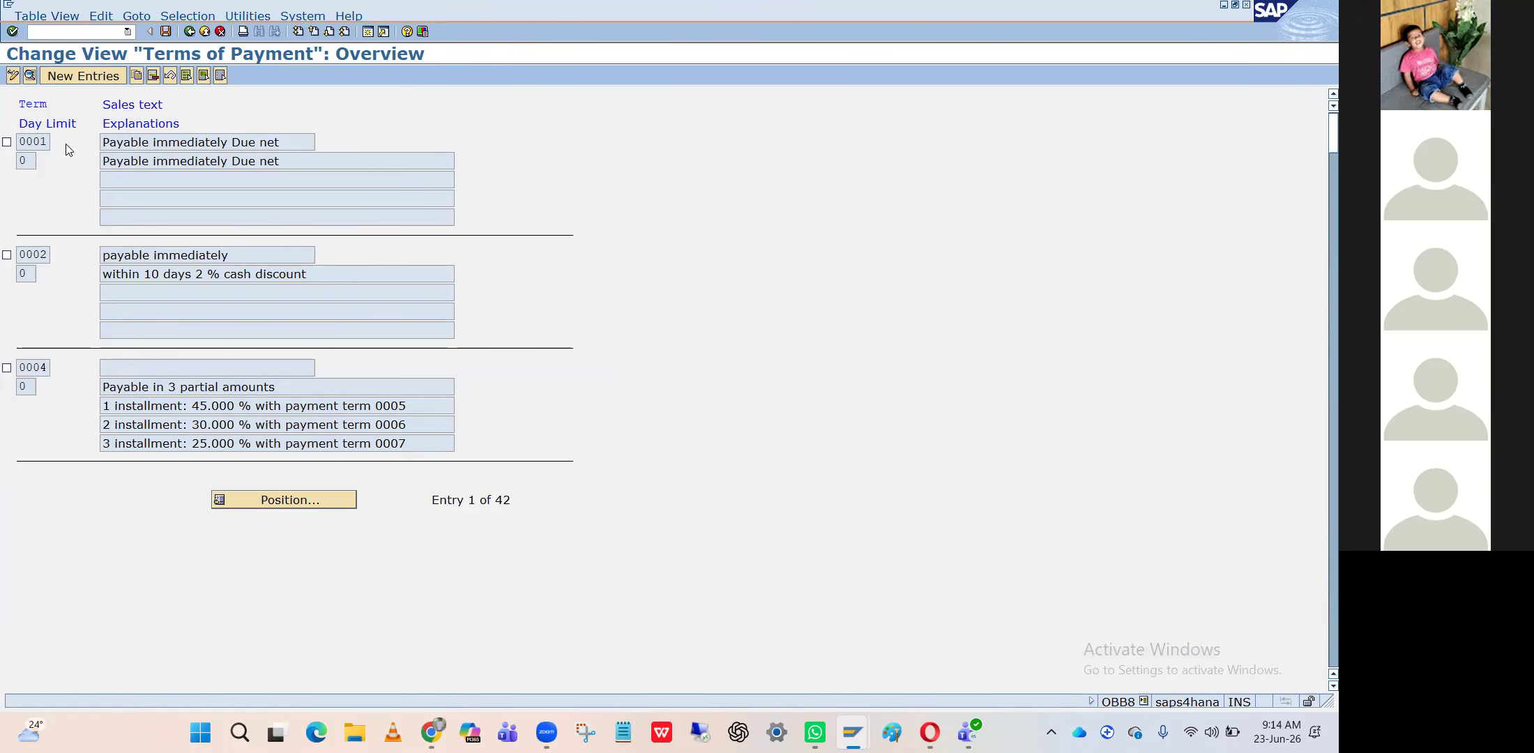
# Examine the details of payment terms 0001 and 0004, returning to the overview after each
pyautogui.doubleClick(140, 142)
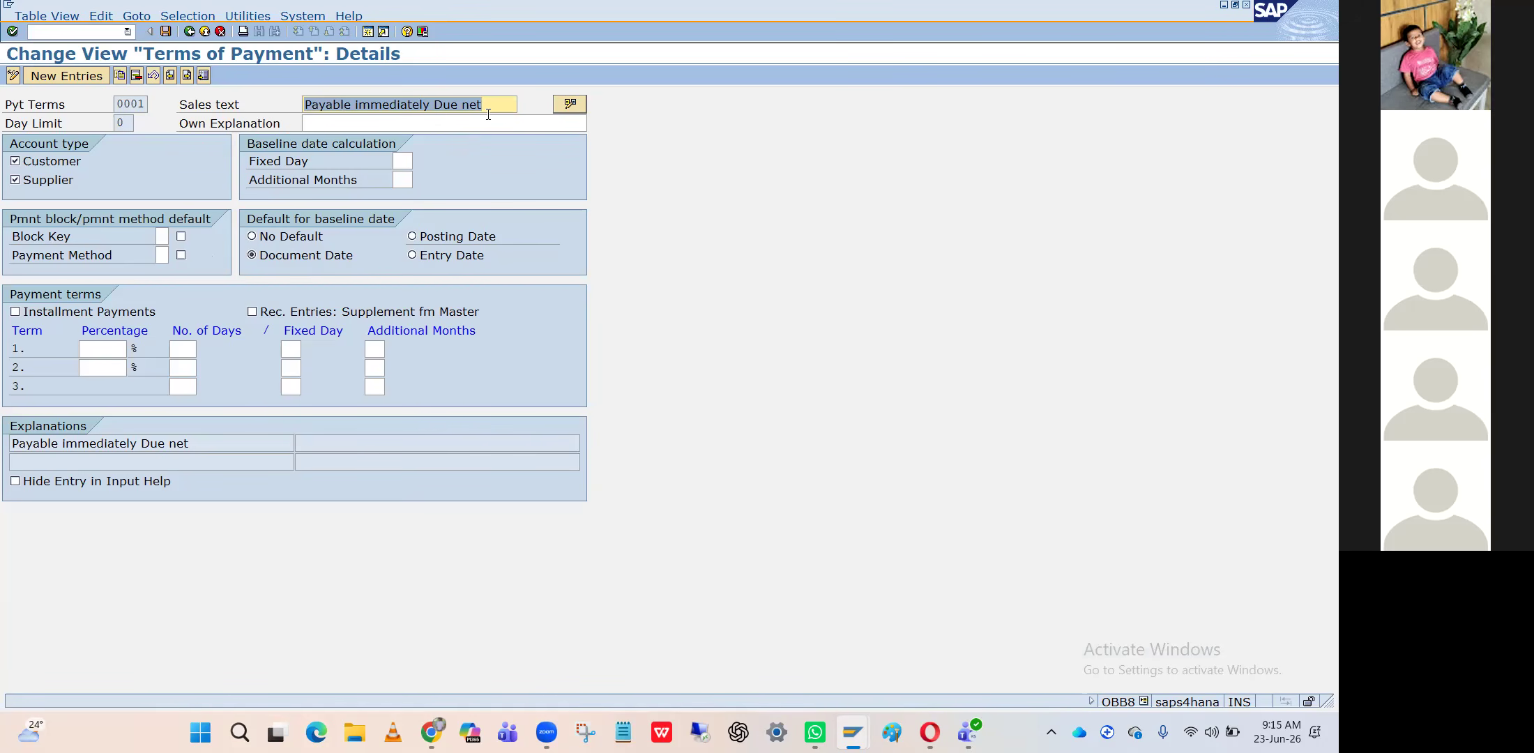
pyautogui.click(190, 32)
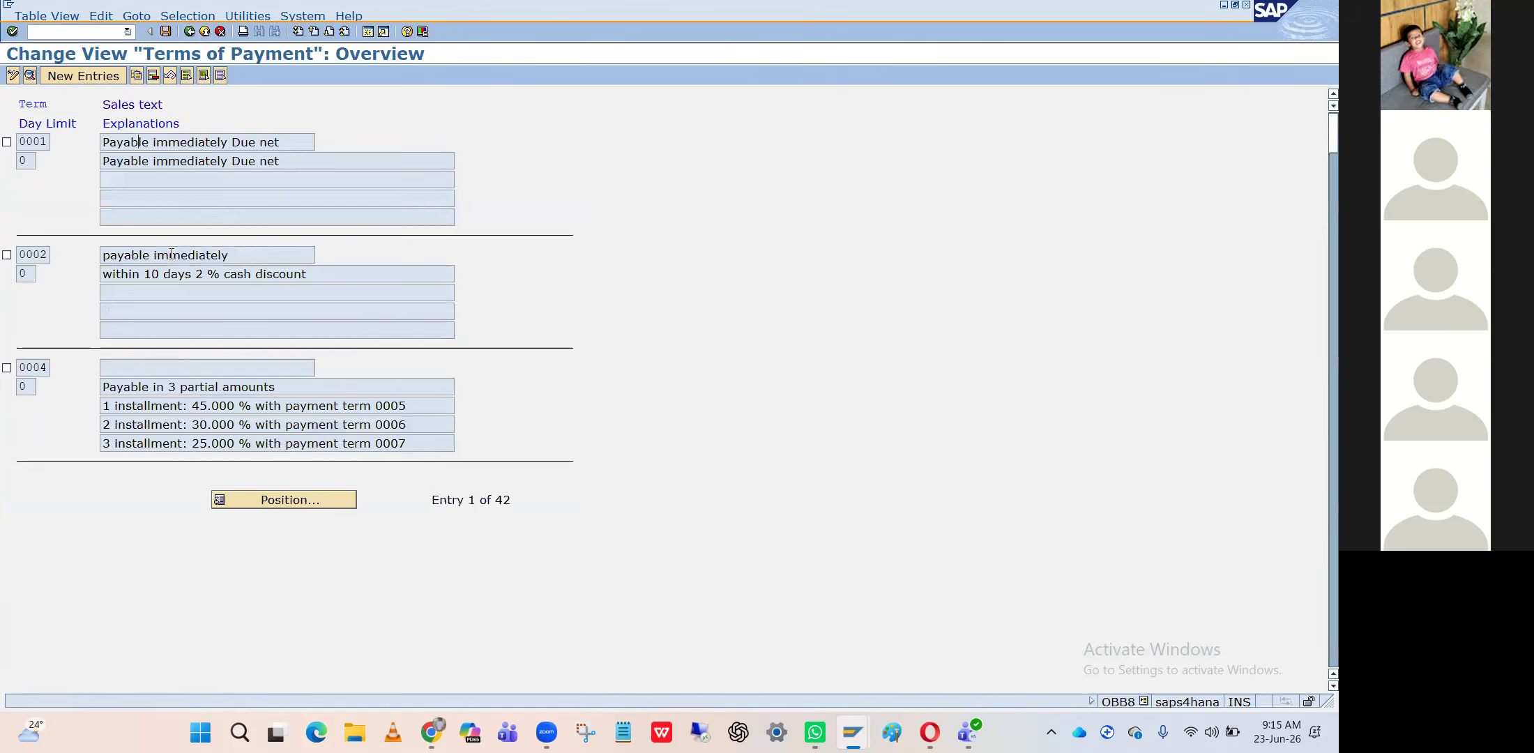
pyautogui.doubleClick(152, 390)
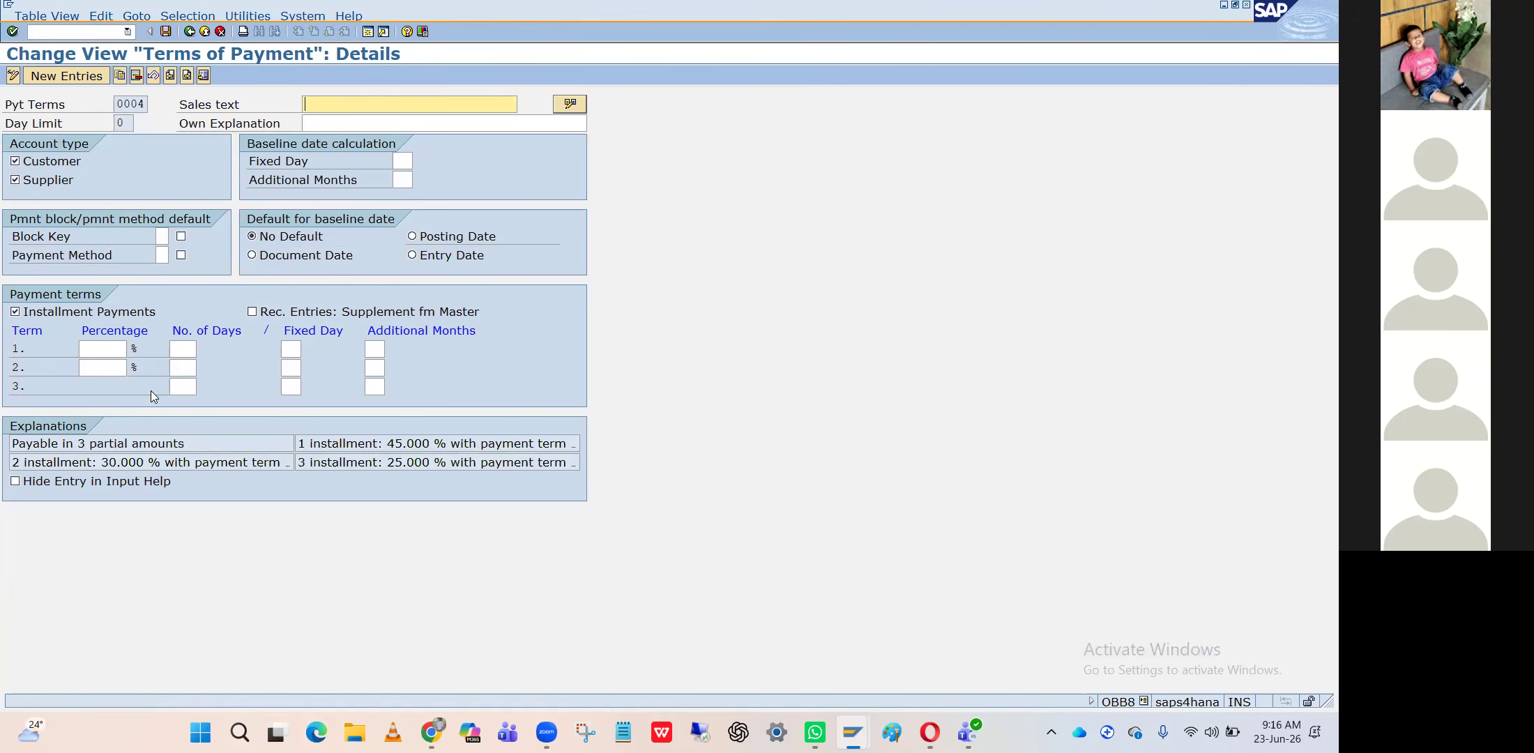
pyautogui.click(117, 444)
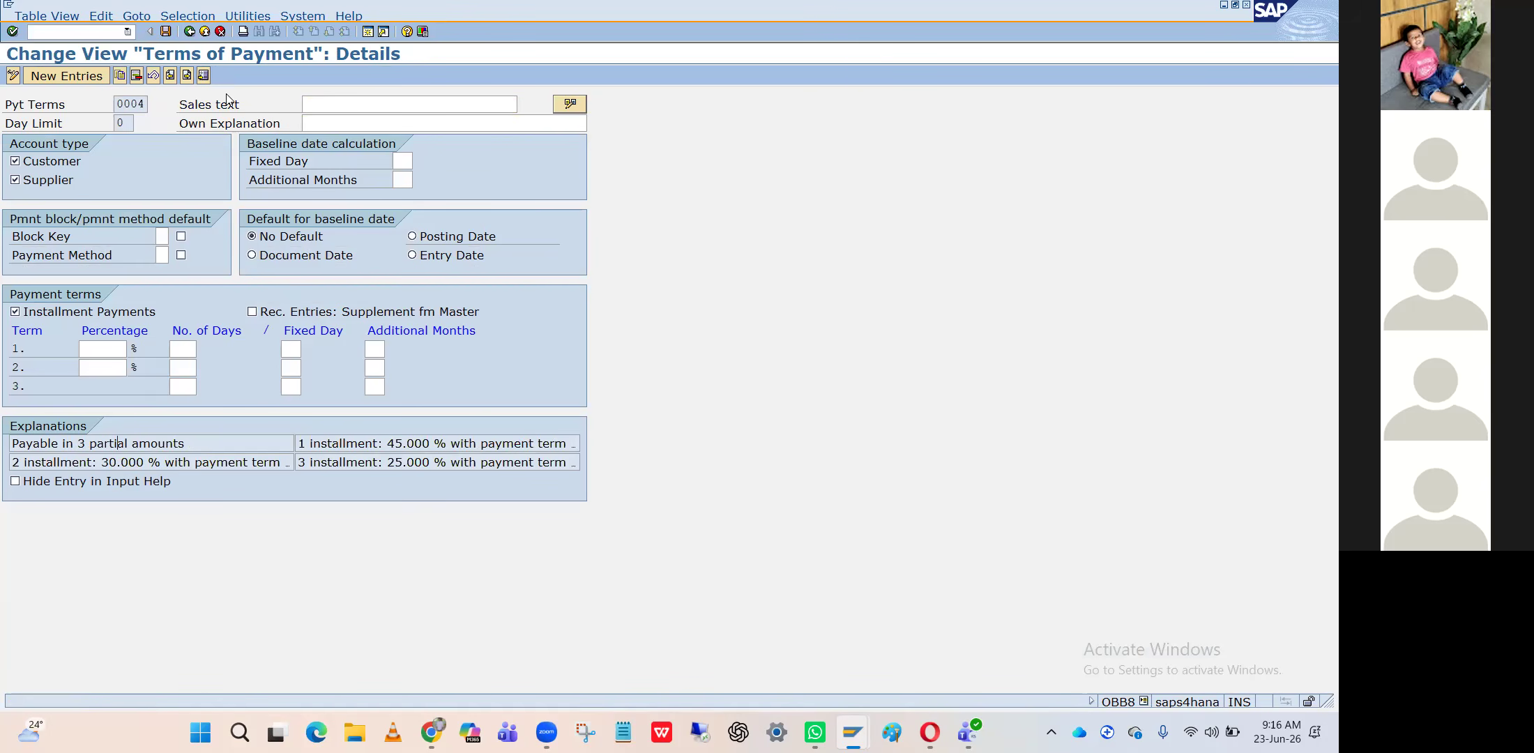
pyautogui.click(191, 33)
# Examine the discount percentages and day limits of payment term 0009 and return to the overview
pyautogui.scroll(-5, 125, 404)
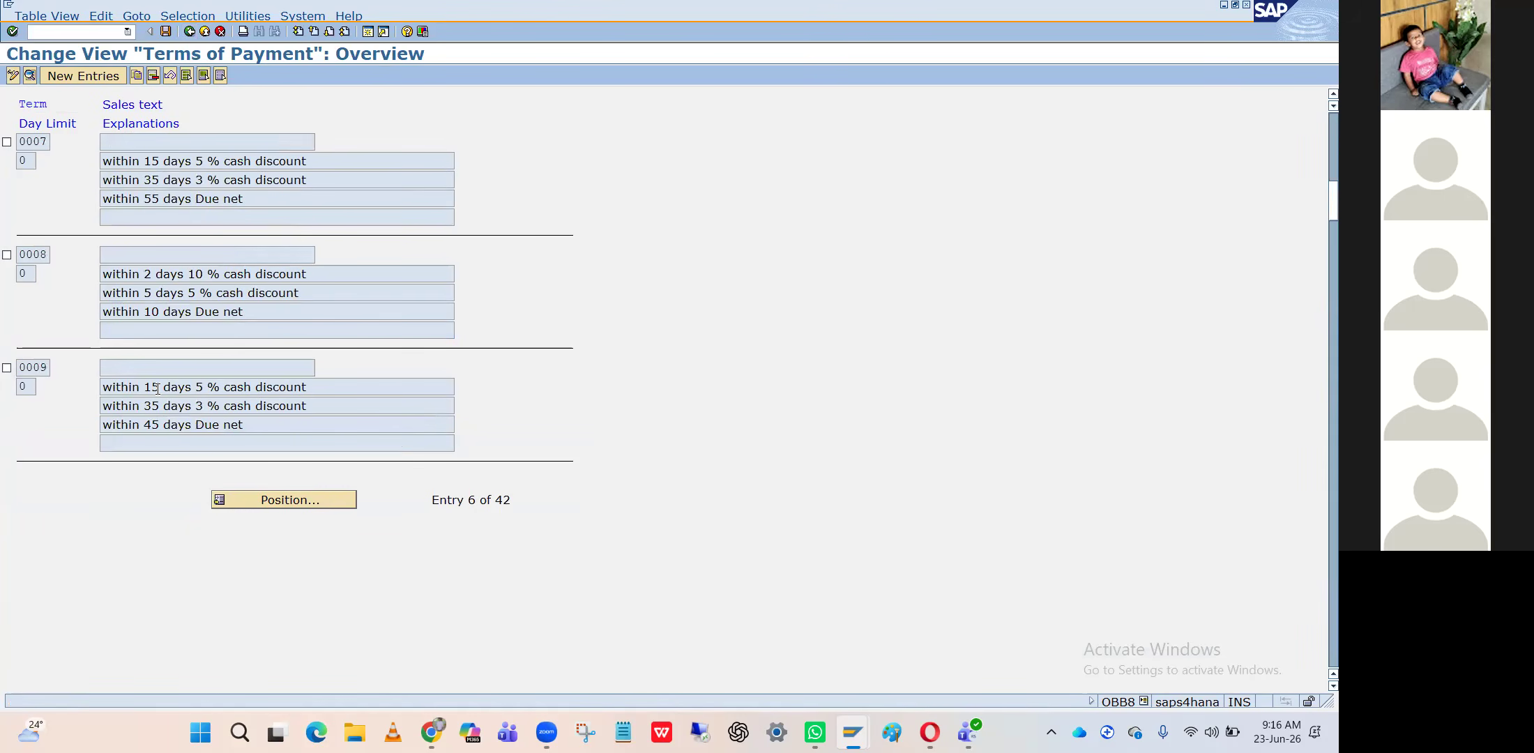
pyautogui.doubleClick(156, 389)
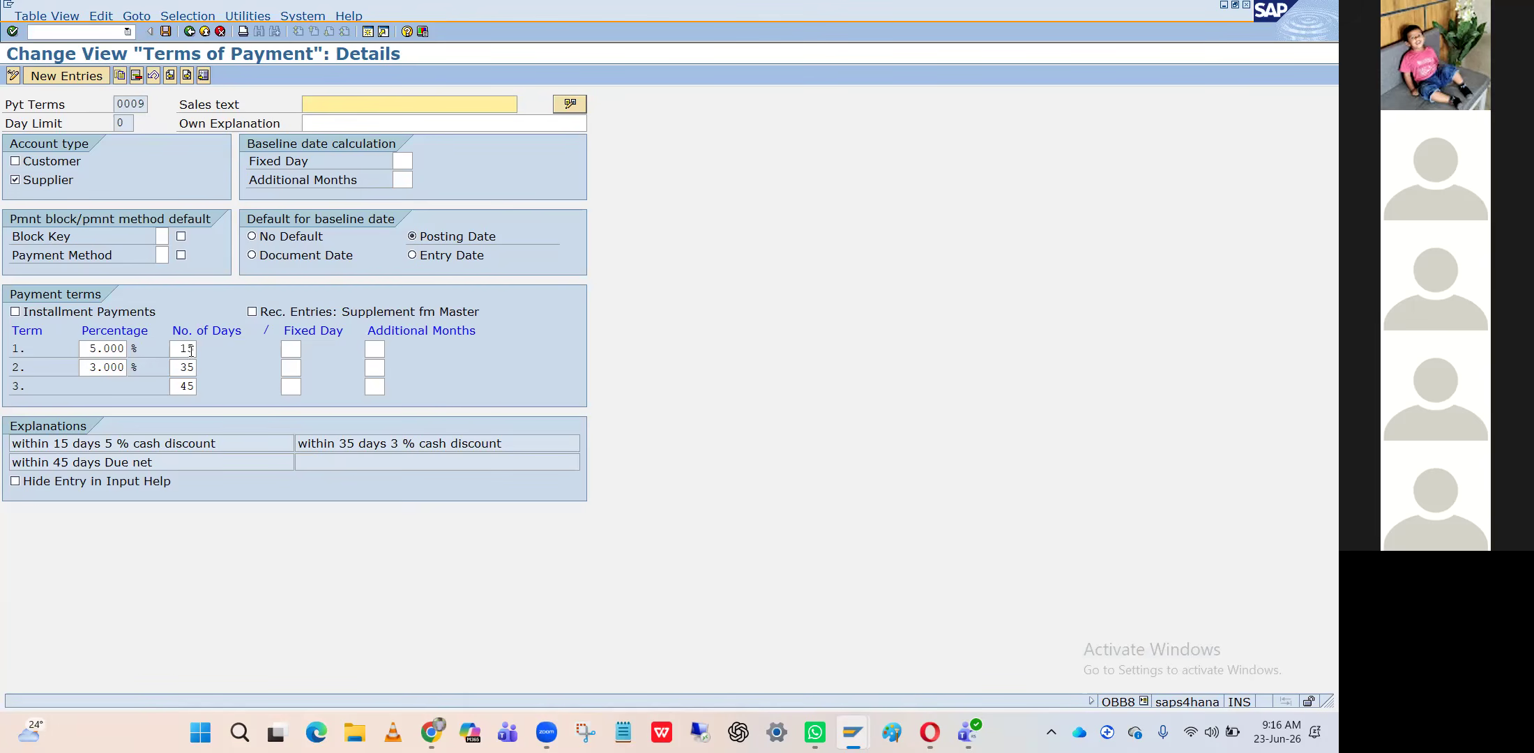
pyautogui.click(118, 351)
pyautogui.click(189, 352)
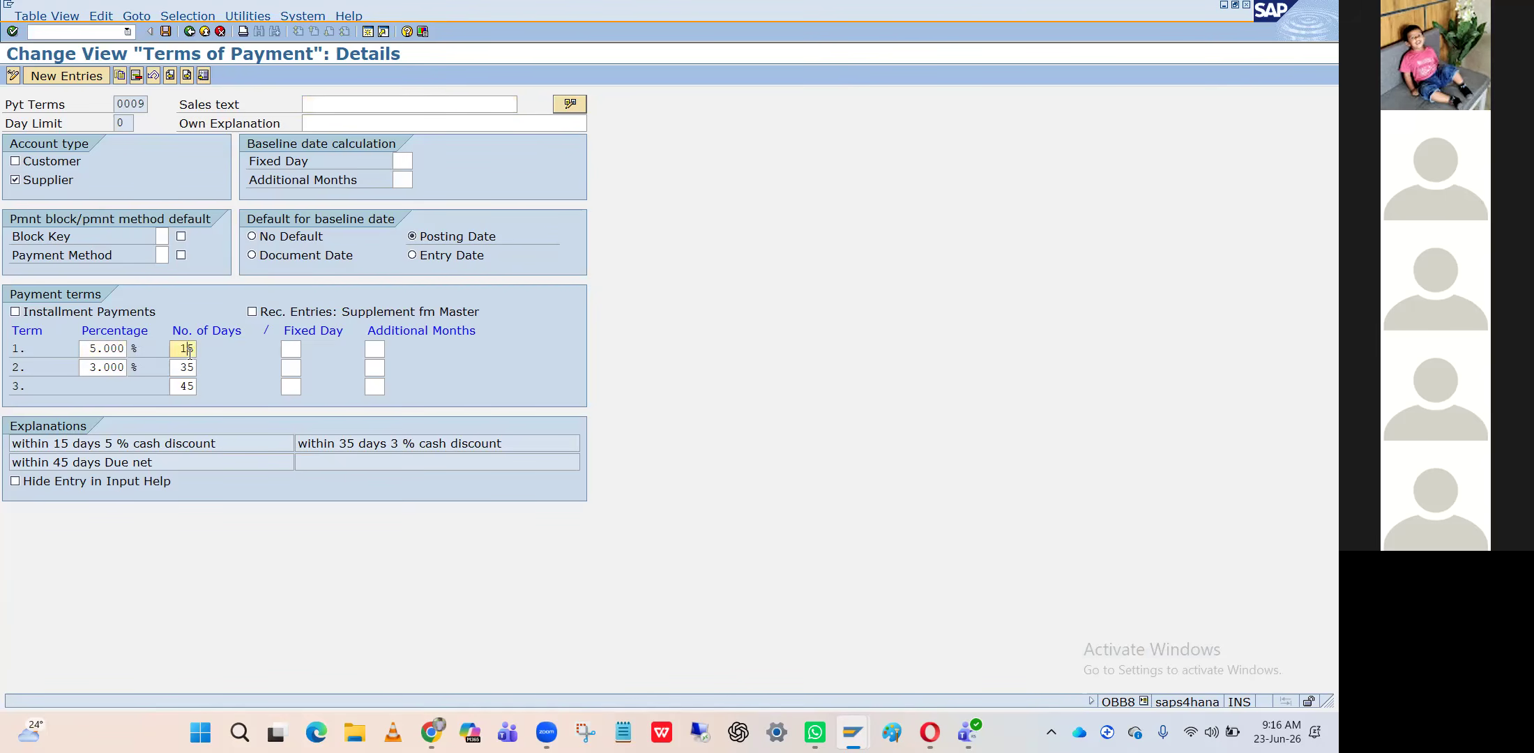
pyautogui.click(120, 354)
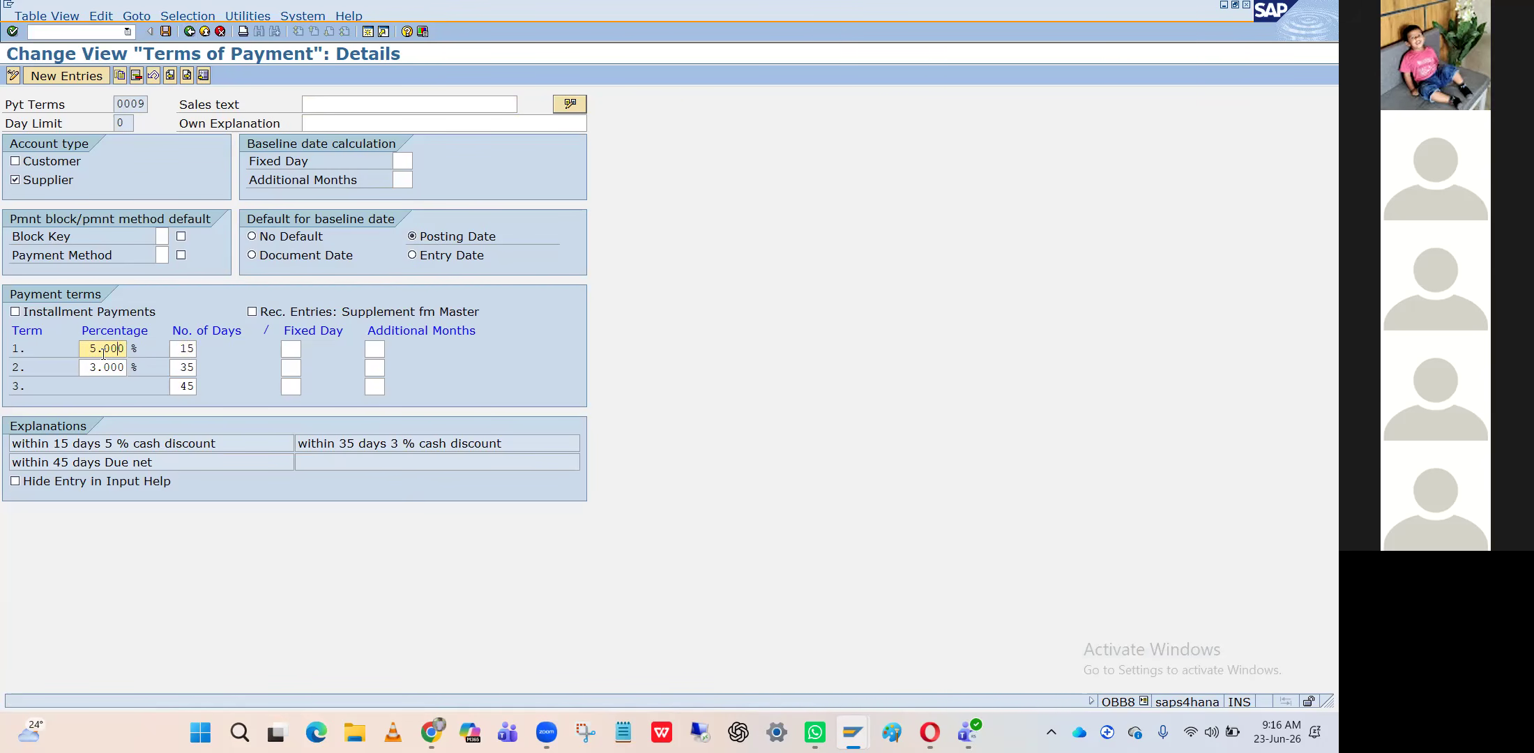
pyautogui.click(183, 367)
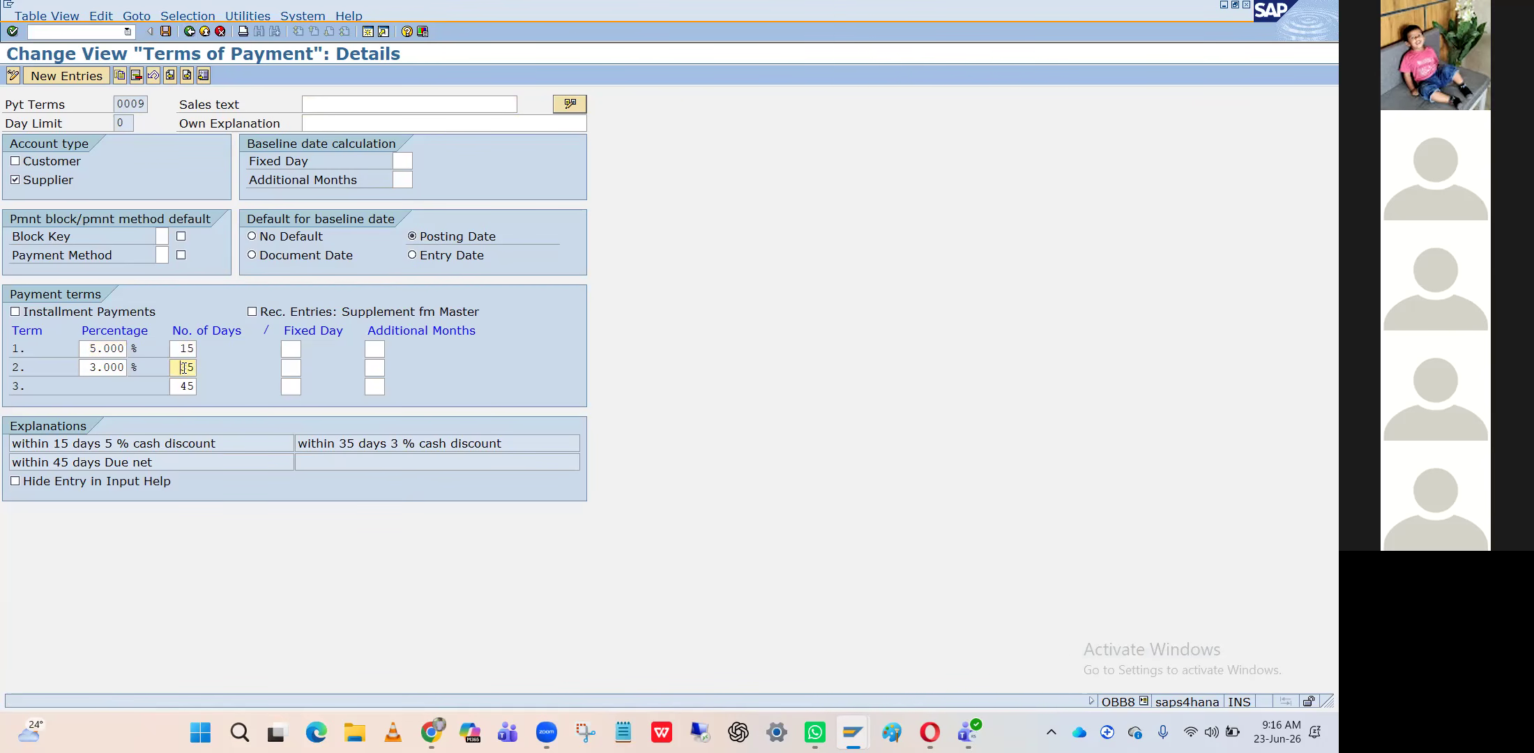
pyautogui.click(117, 367)
pyautogui.click(189, 388)
pyautogui.click(189, 32)
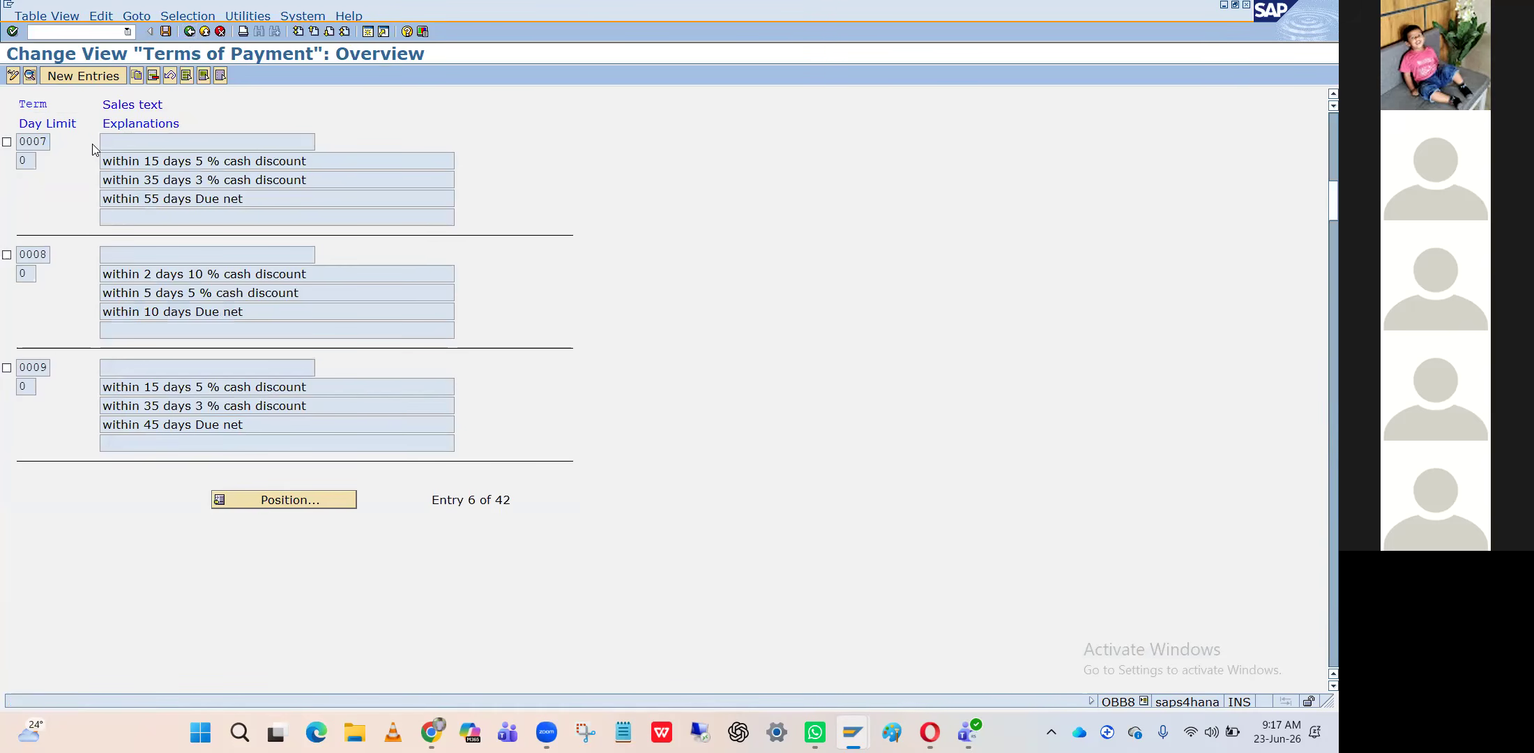
# Check the baseline date and discount settings of payment term 0007, and leave the terms of payment transaction
pyautogui.doubleClick(111, 143)
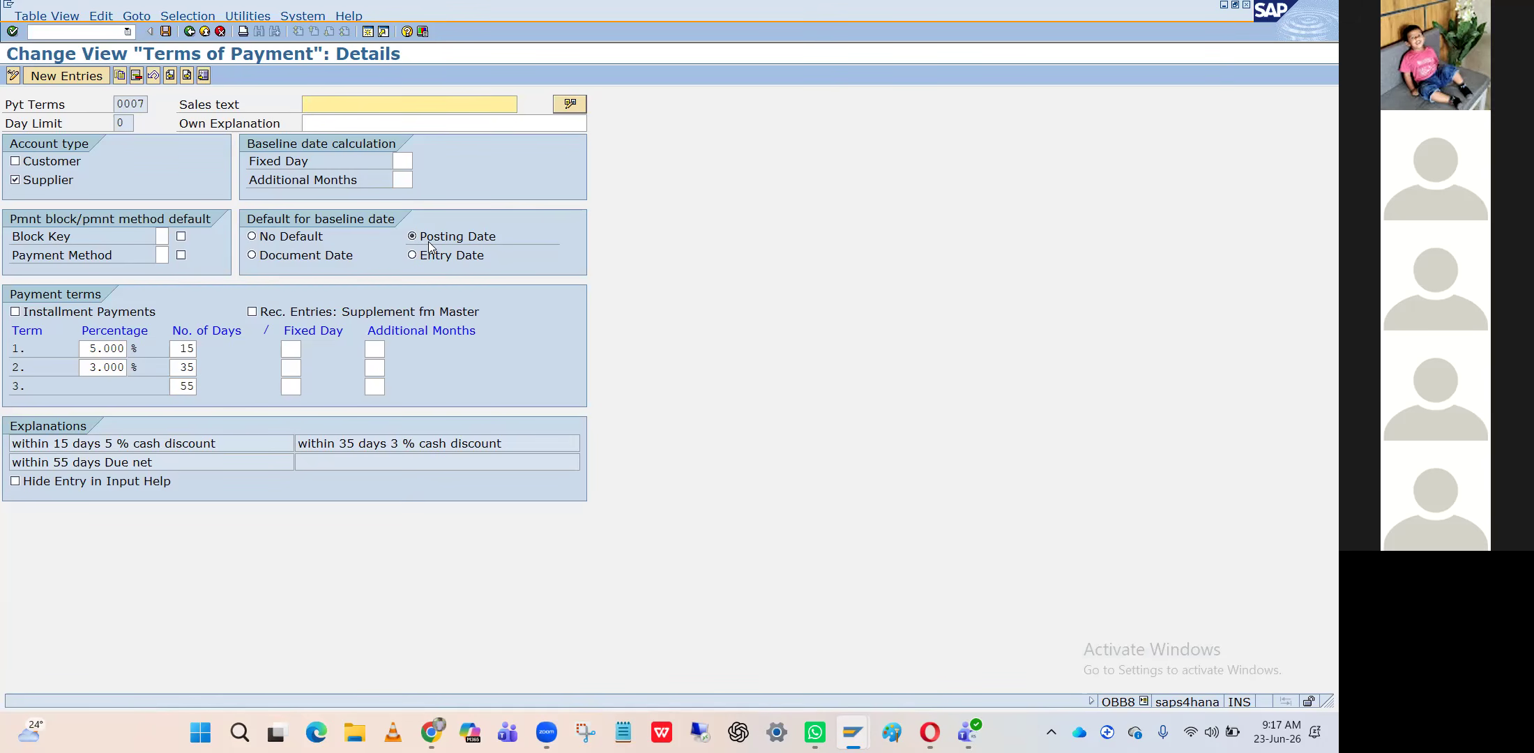
pyautogui.click(189, 31)
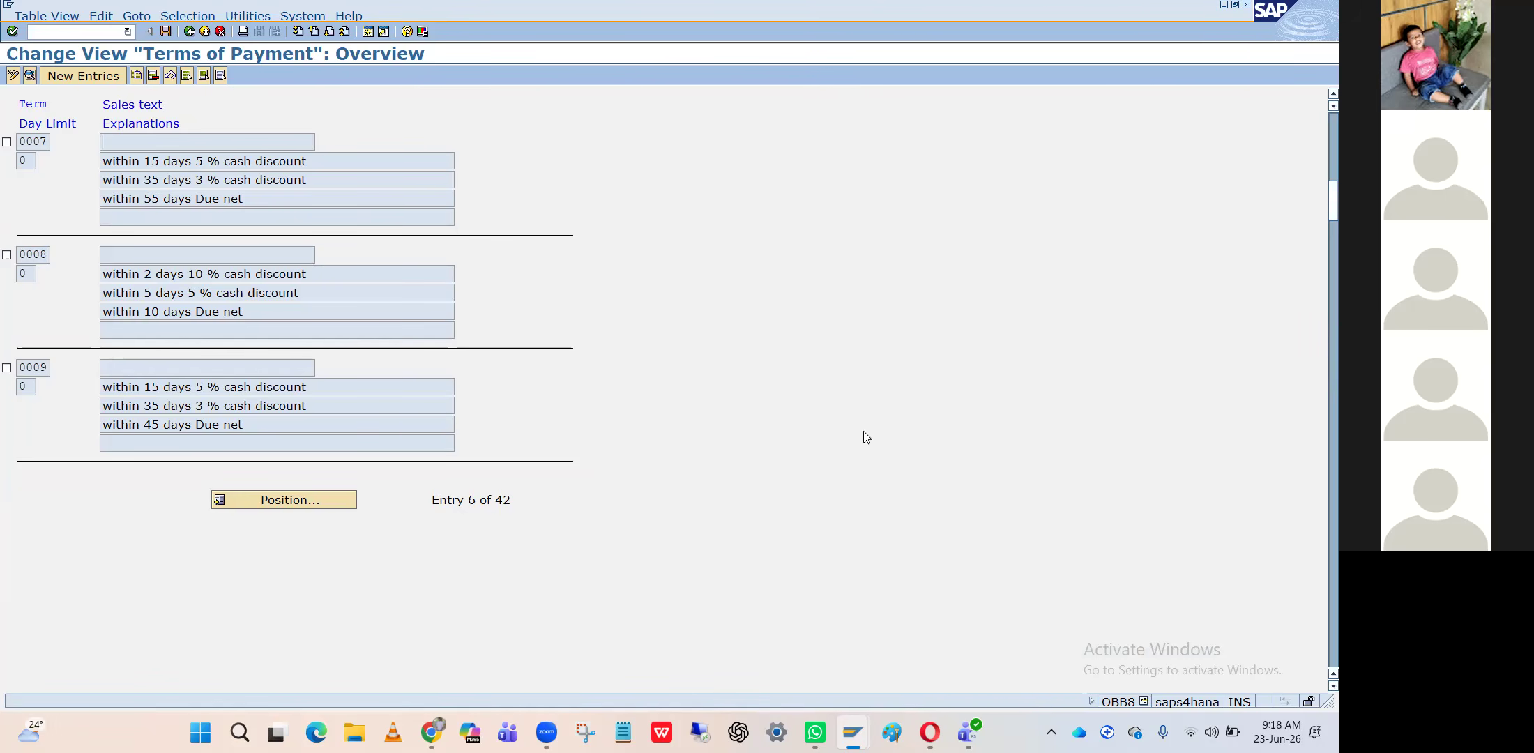
pyautogui.click(182, 36)
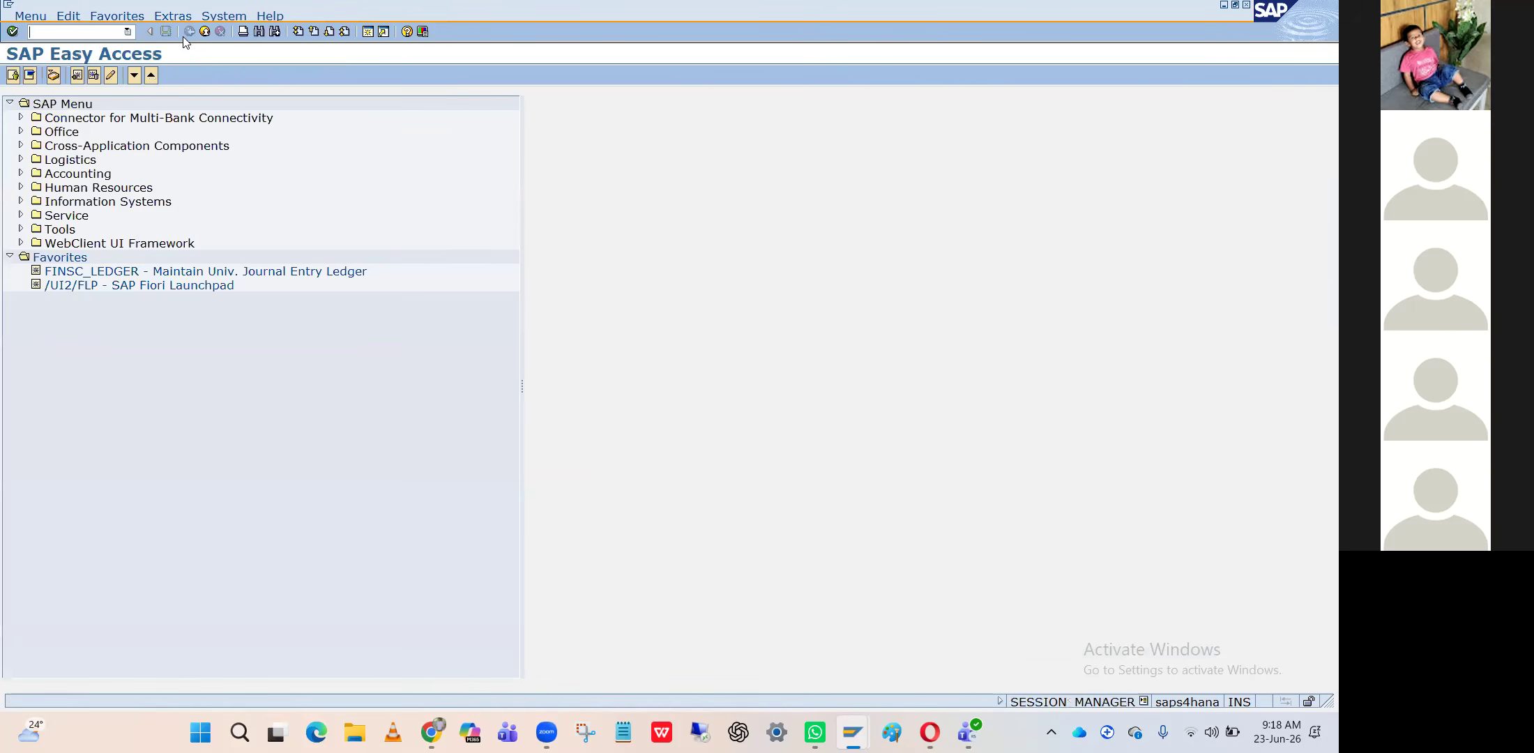
# Return to the new vendor organization and try to save it
pyautogui.hotkey('alt', 'Tab')
pyautogui.hotkey('alt', 'Tab')
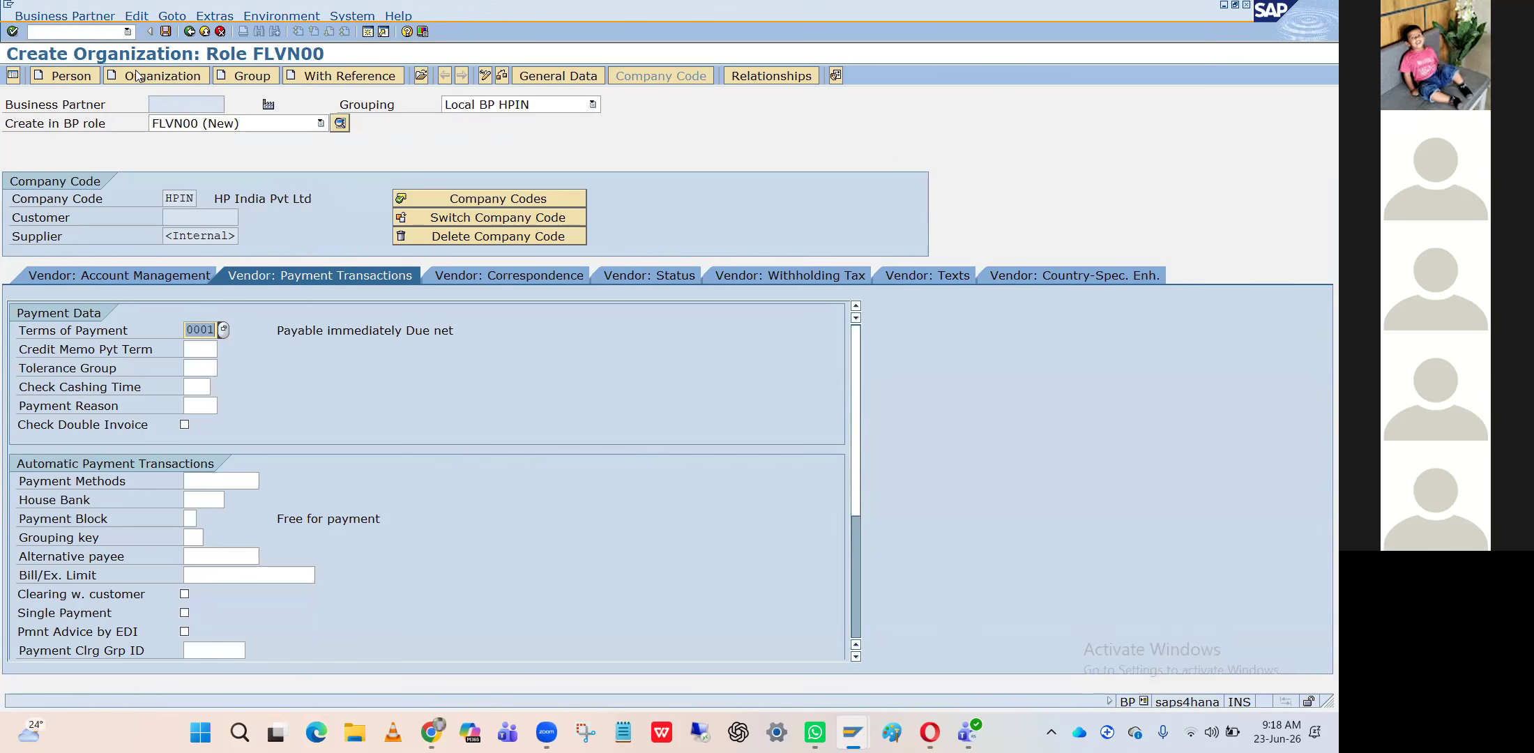
pyautogui.click(165, 32)
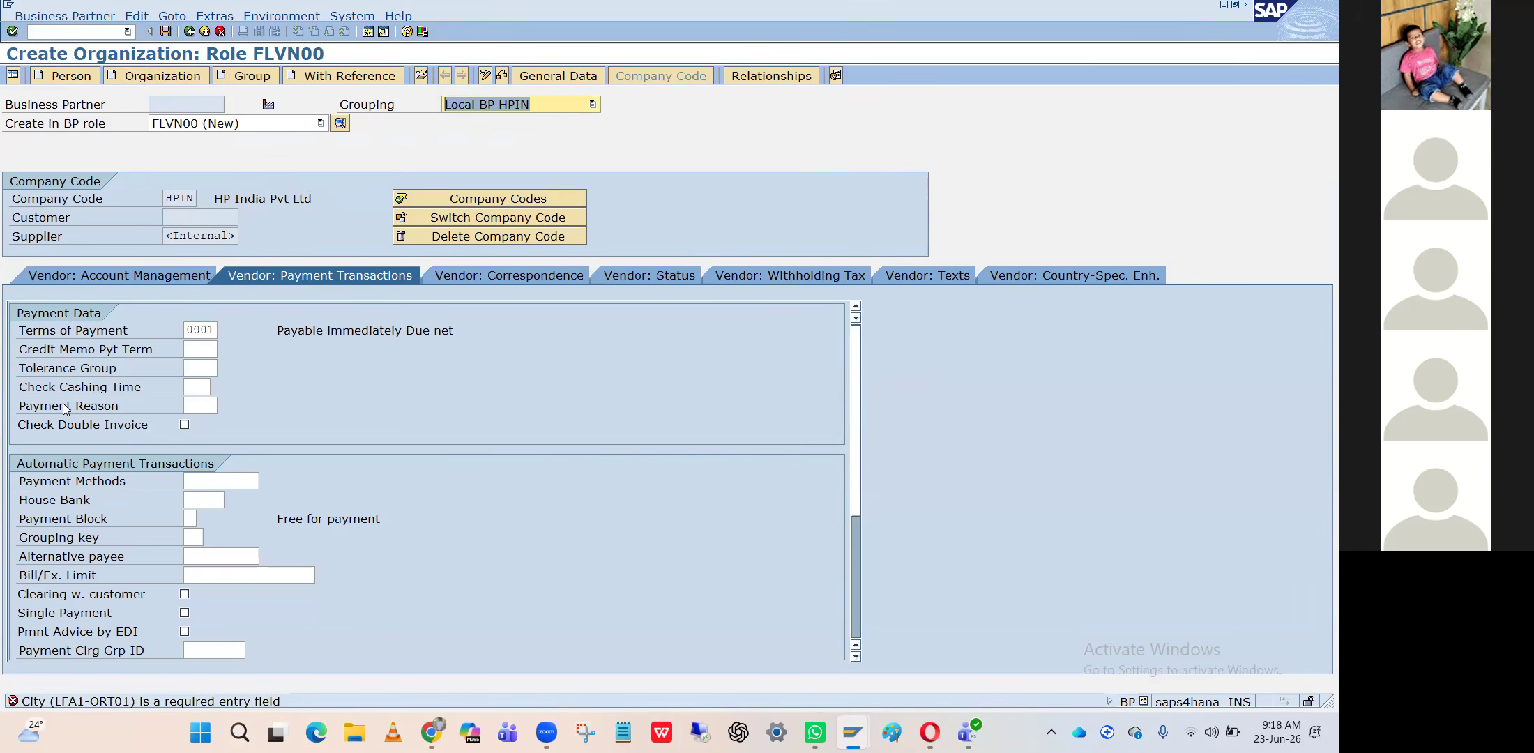
# Enter Bangalore as the city in the organization's general address data and try to save the vendor again
pyautogui.click(558, 76)
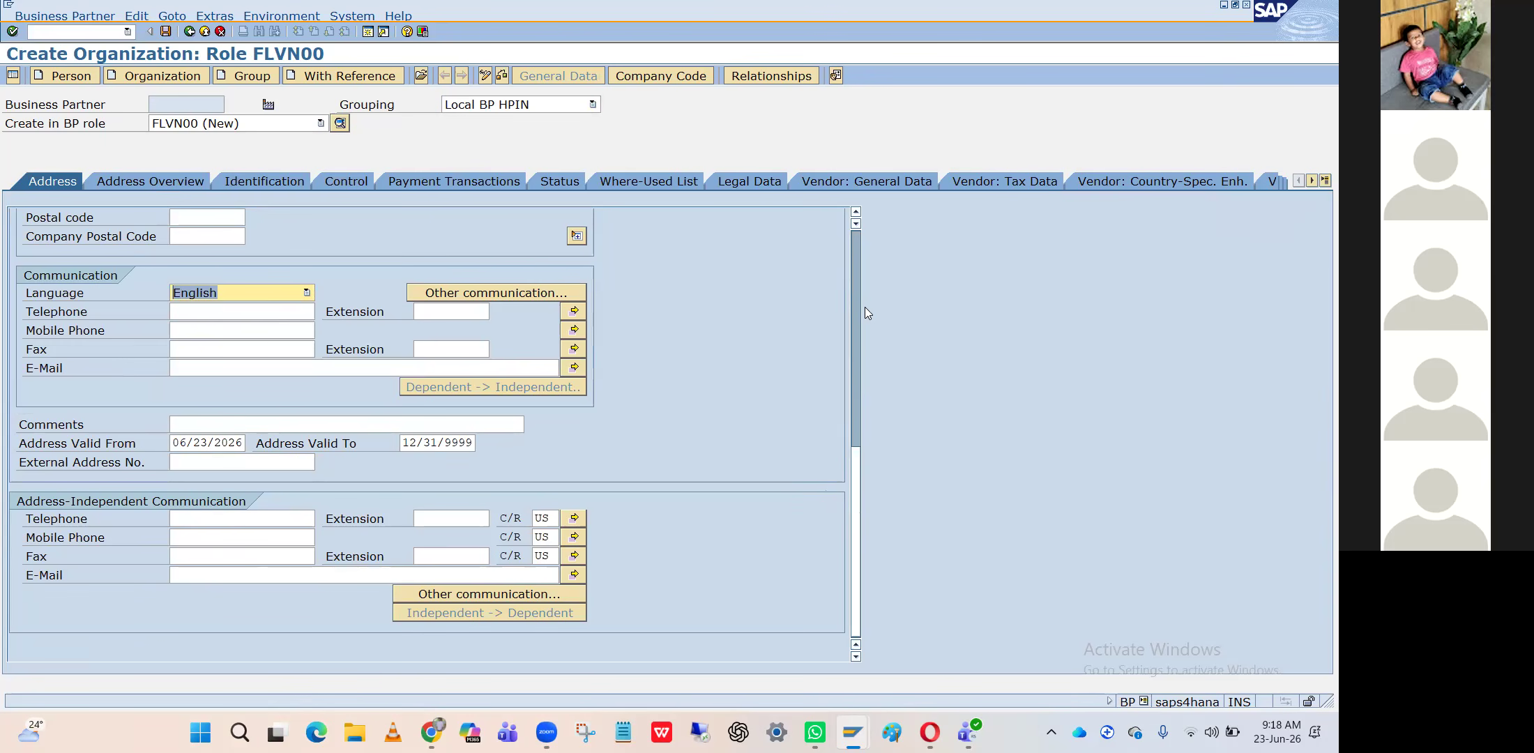
pyautogui.scroll(5, 858, 308)
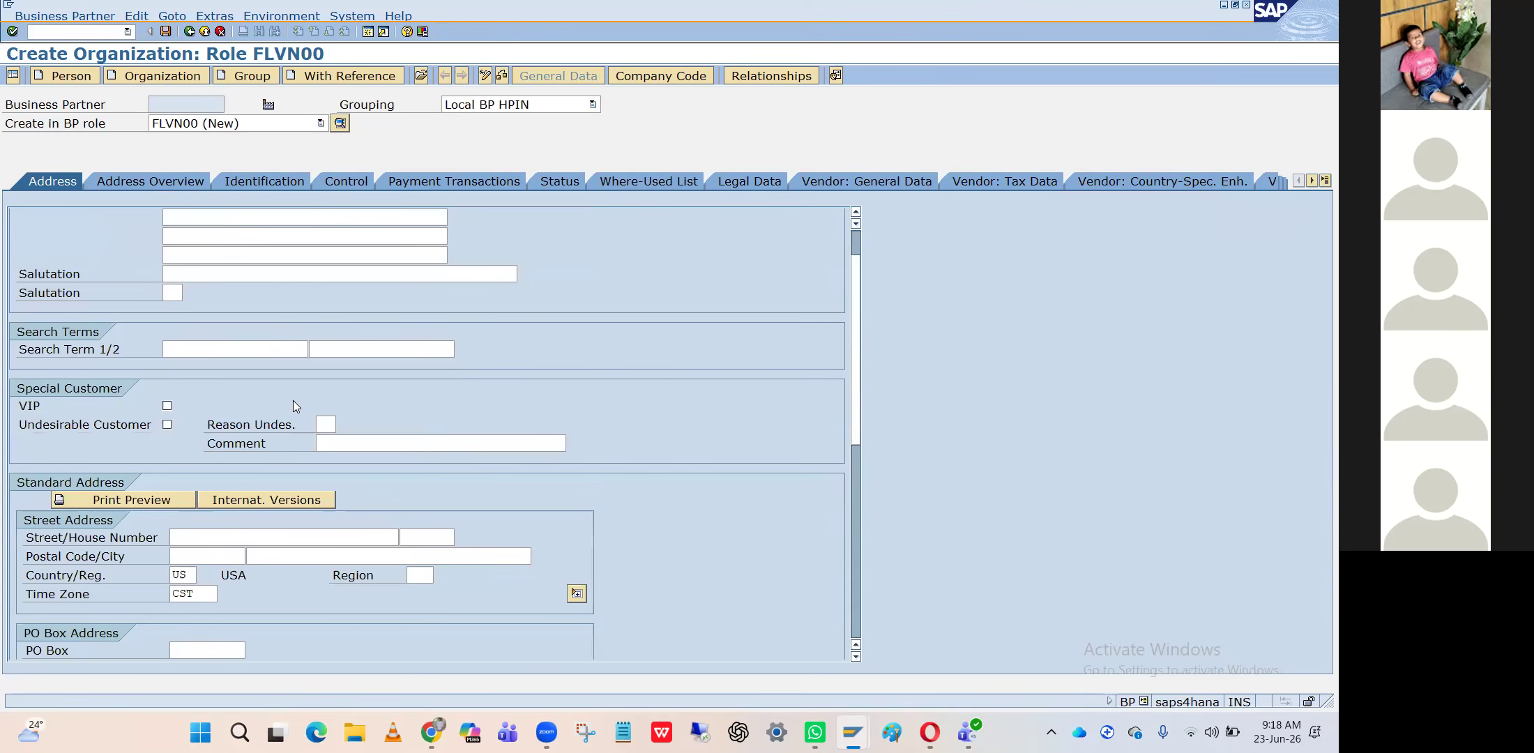
pyautogui.scroll(1, 268, 355)
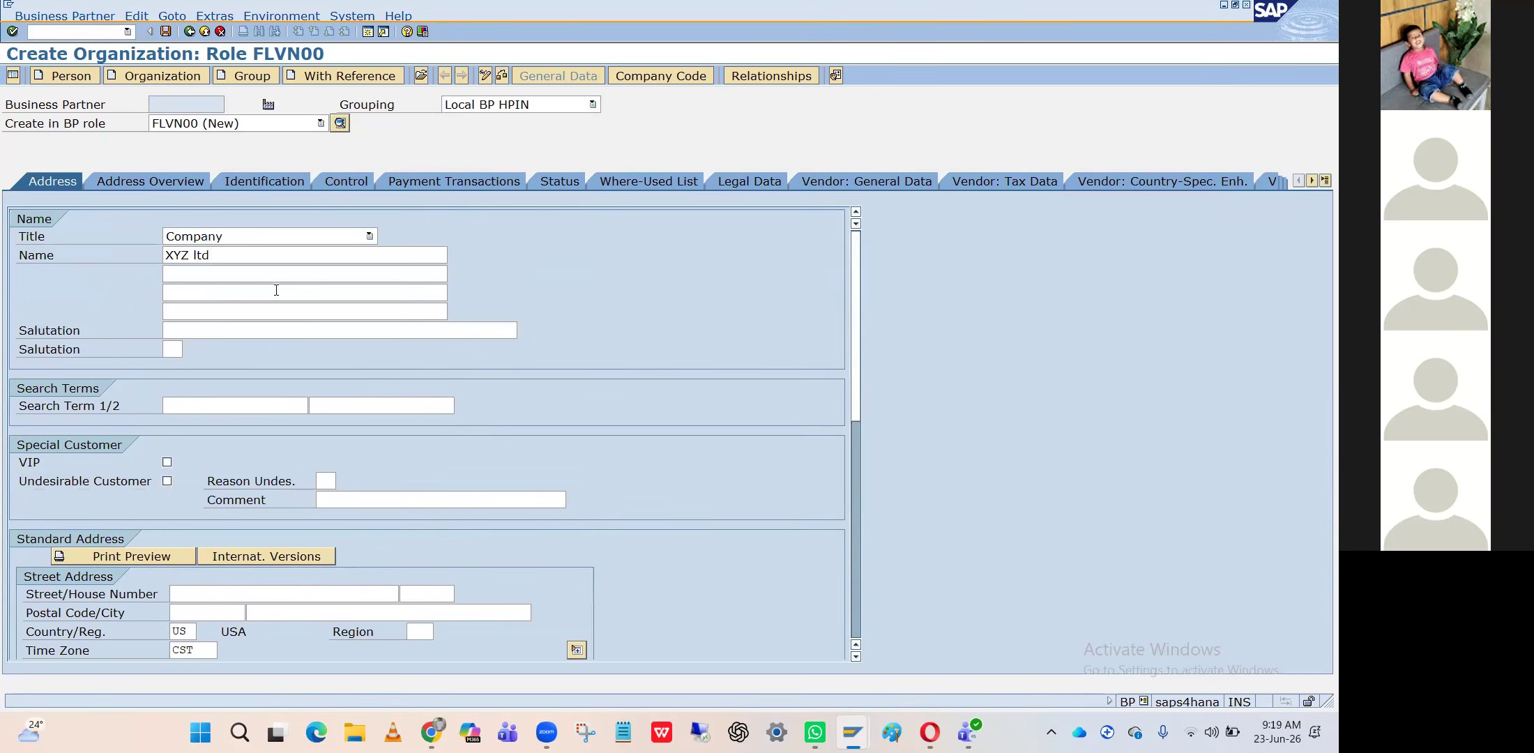
pyautogui.scroll(-4, 268, 355)
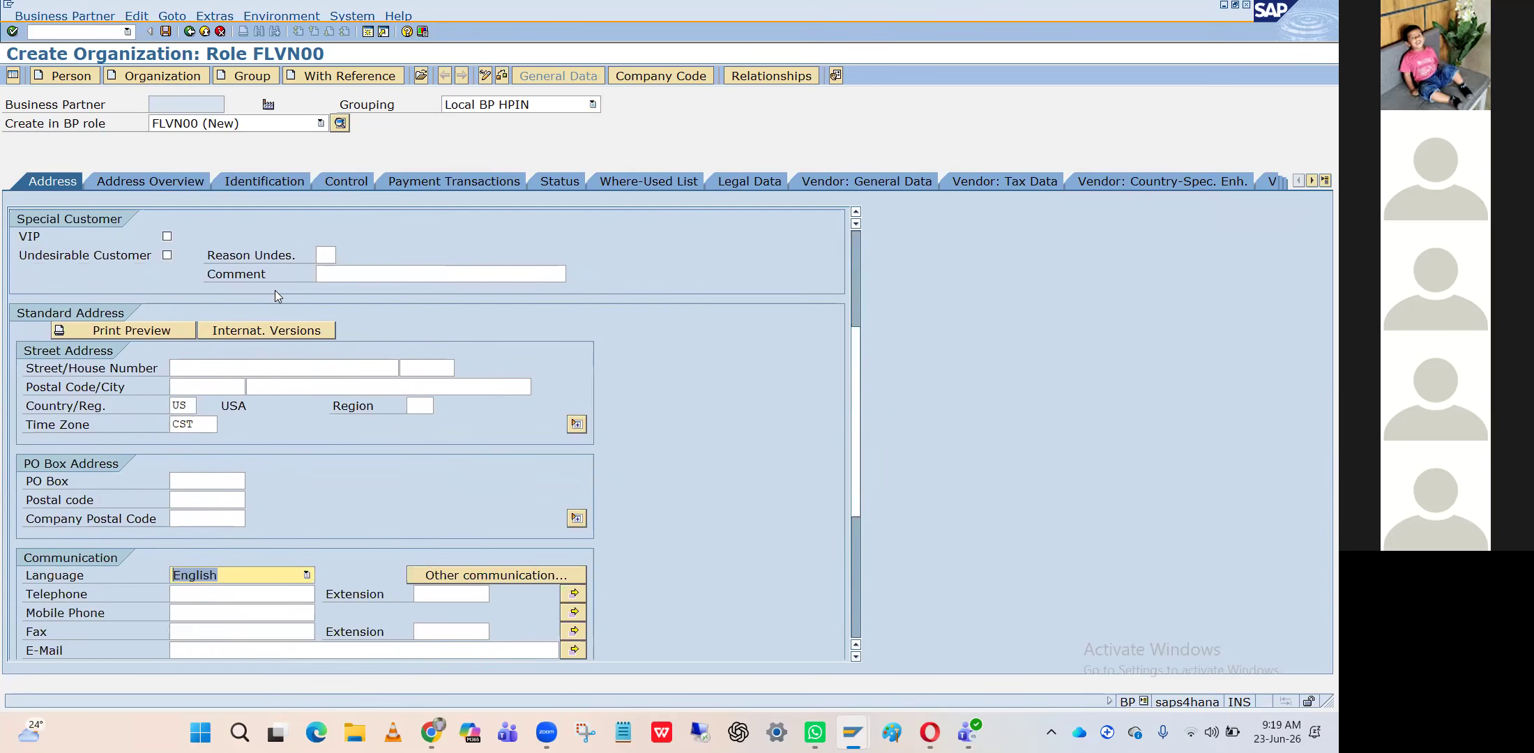
pyautogui.click(298, 382)
pyautogui.click(298, 404)
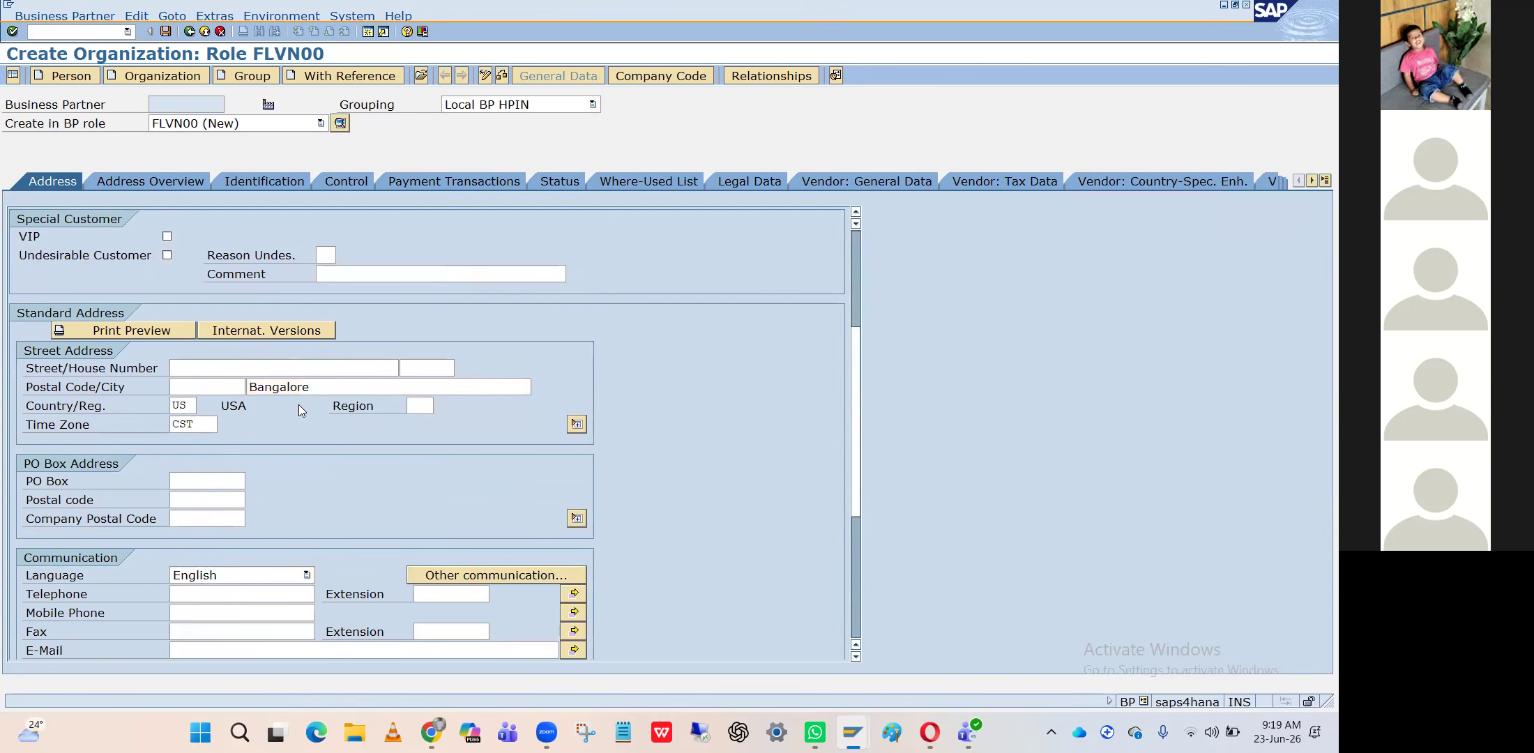
pyautogui.click(166, 33)
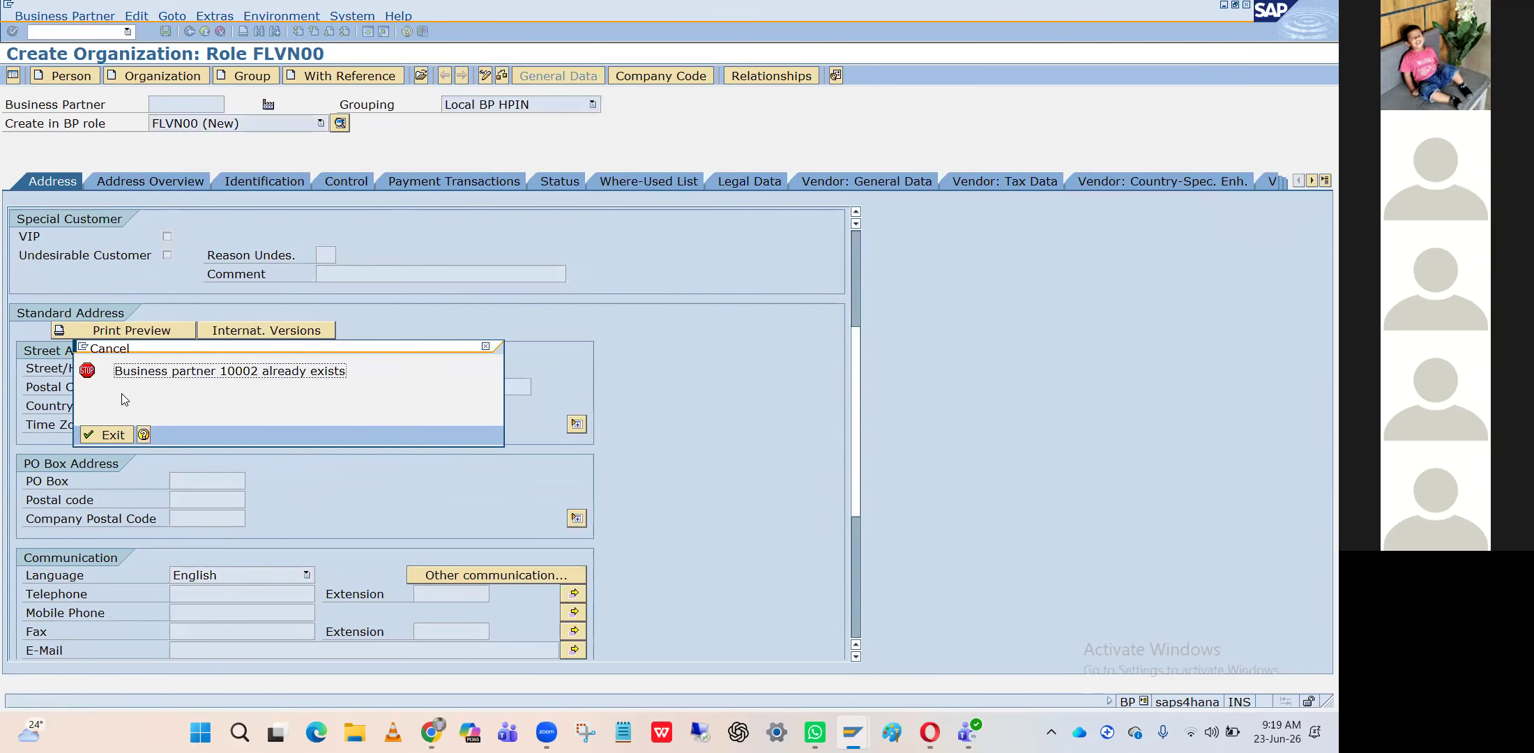
pyautogui.click(104, 432)
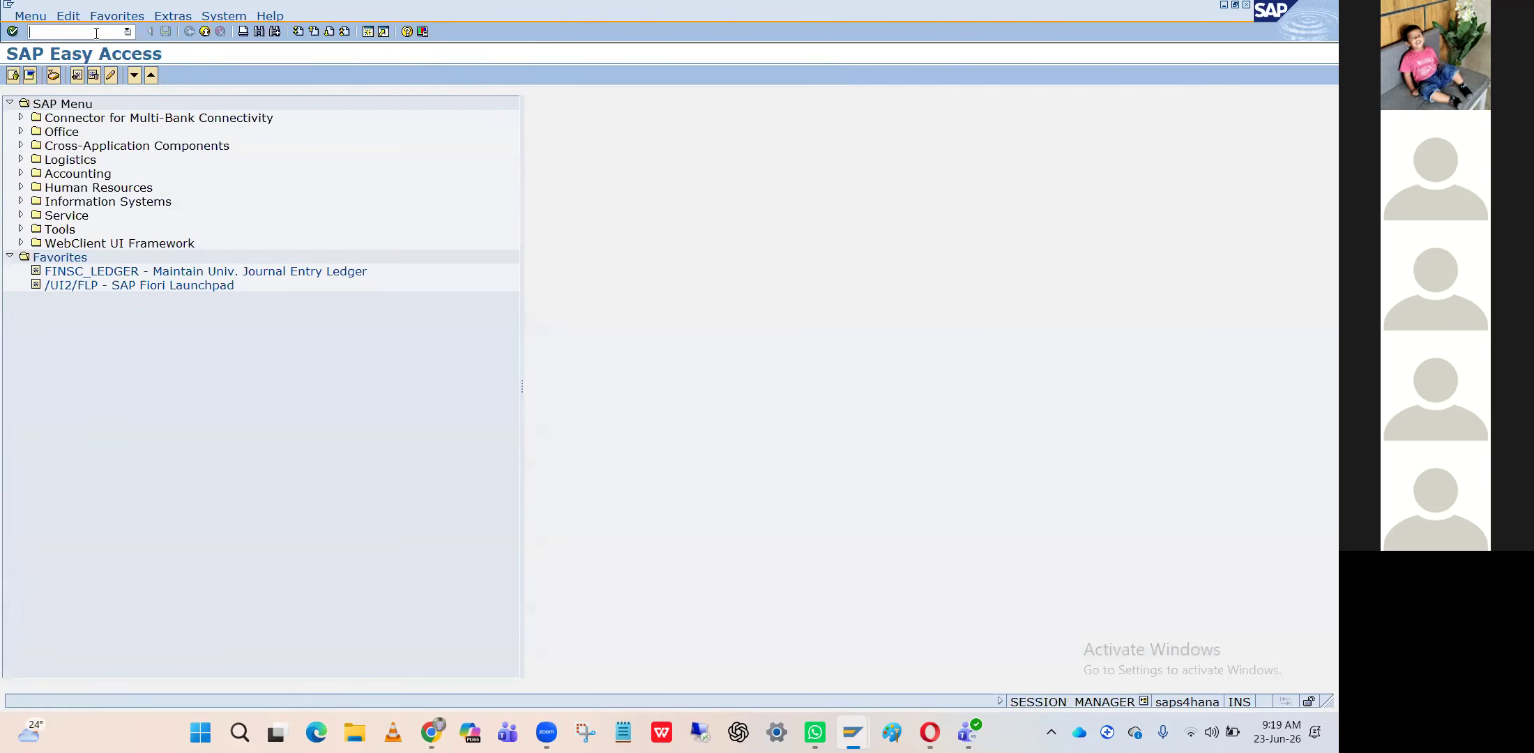
# Start a new organization in transaction BP with title Company and fill in its name from the earlier entries
pyautogui.write('bp')
pyautogui.press('Return')
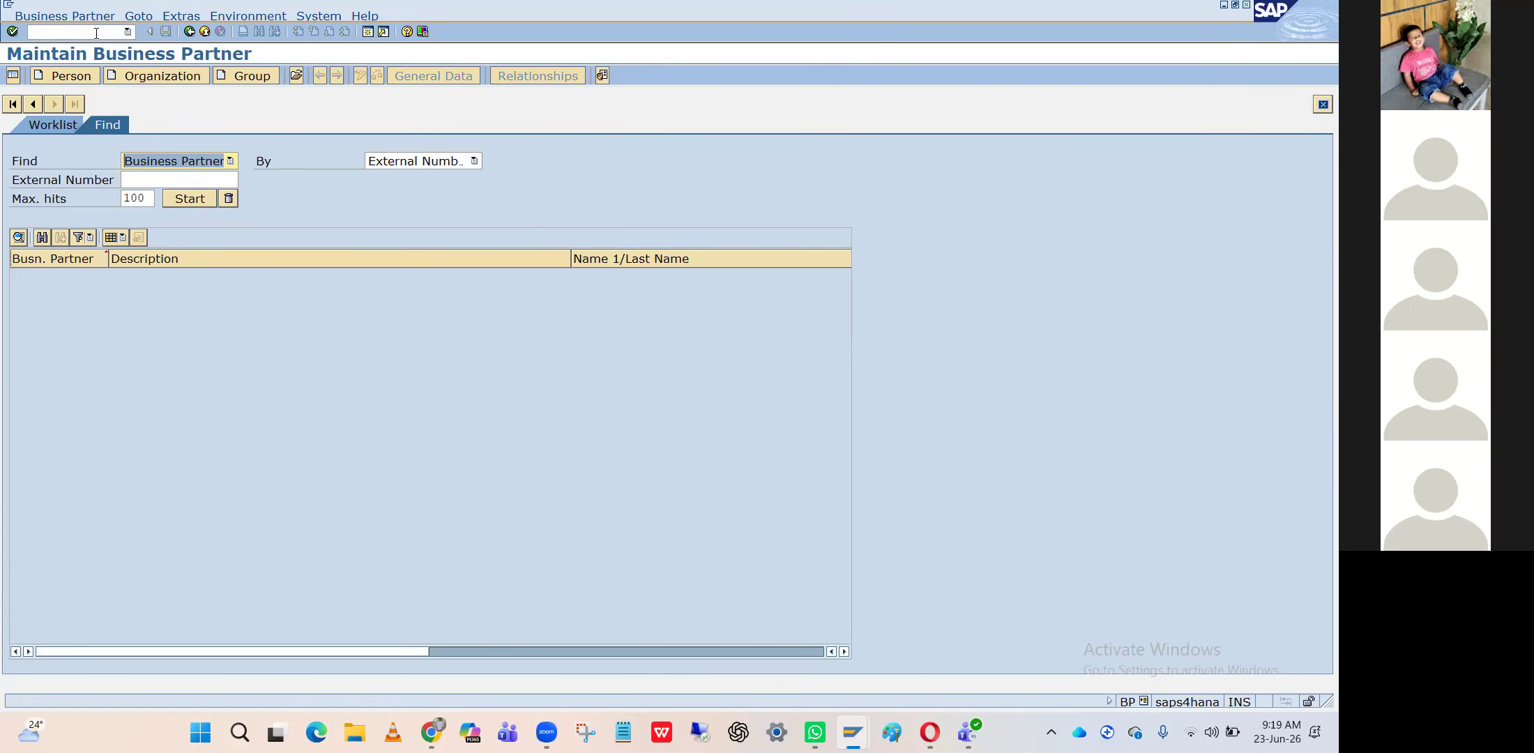
pyautogui.click(155, 78)
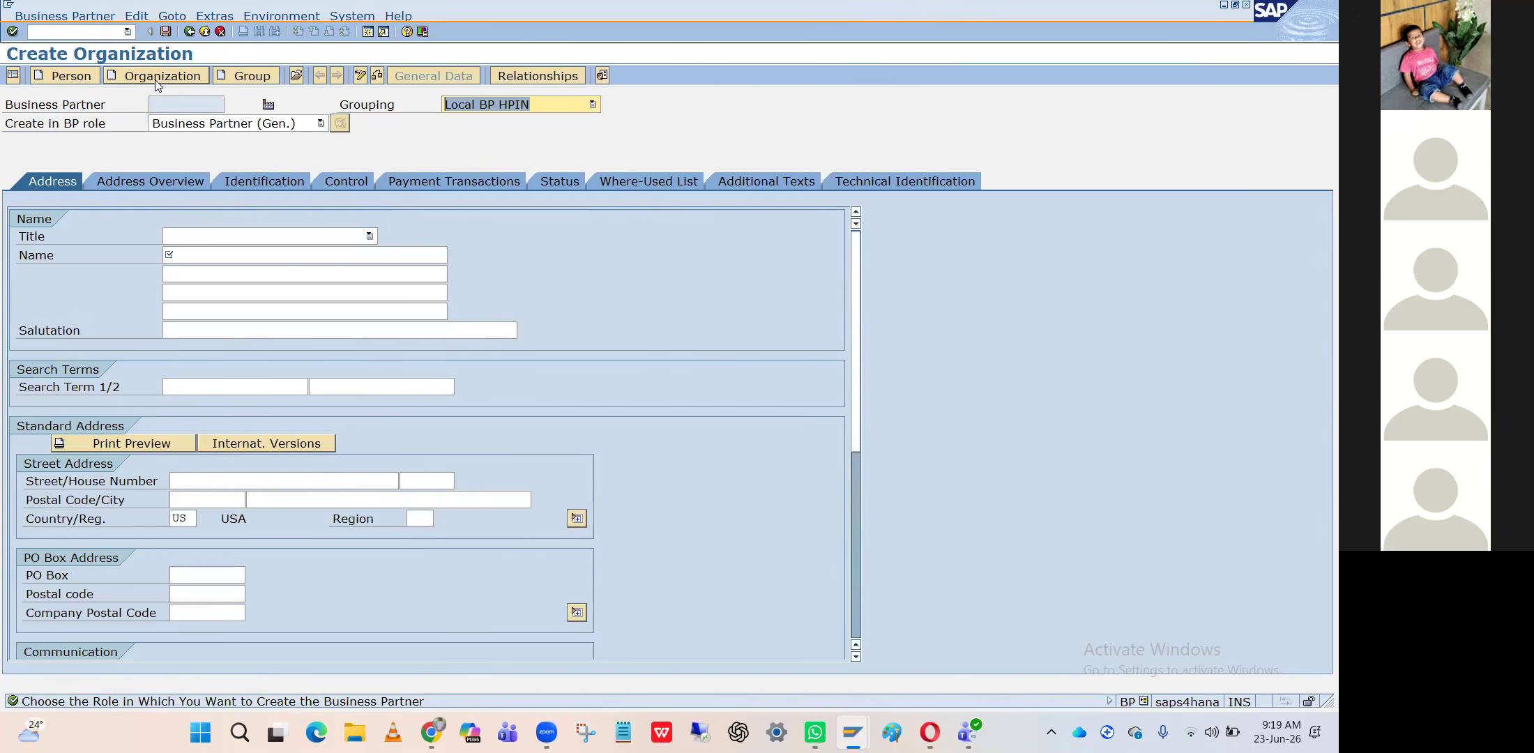
pyautogui.click(202, 237)
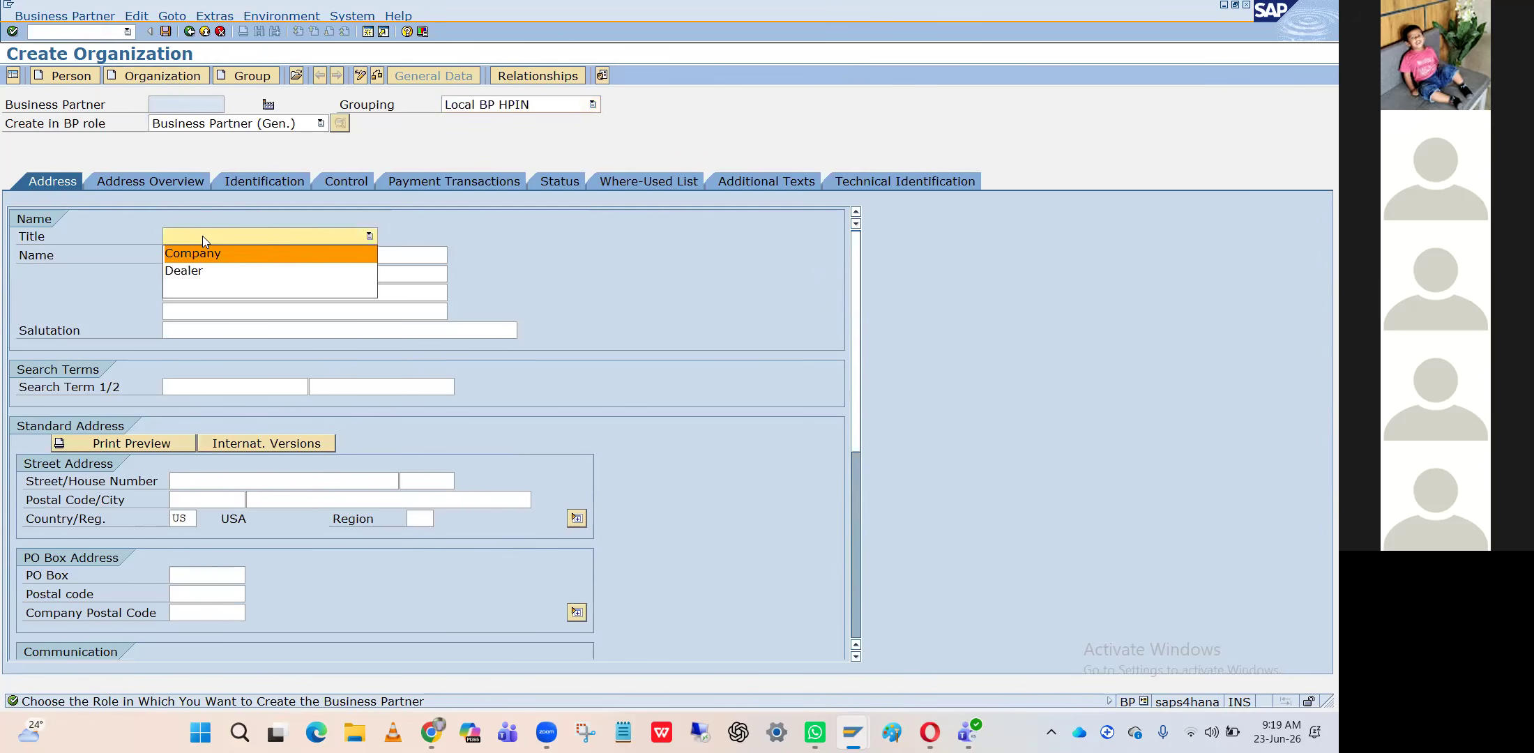
pyautogui.click(198, 255)
pyautogui.click(198, 256)
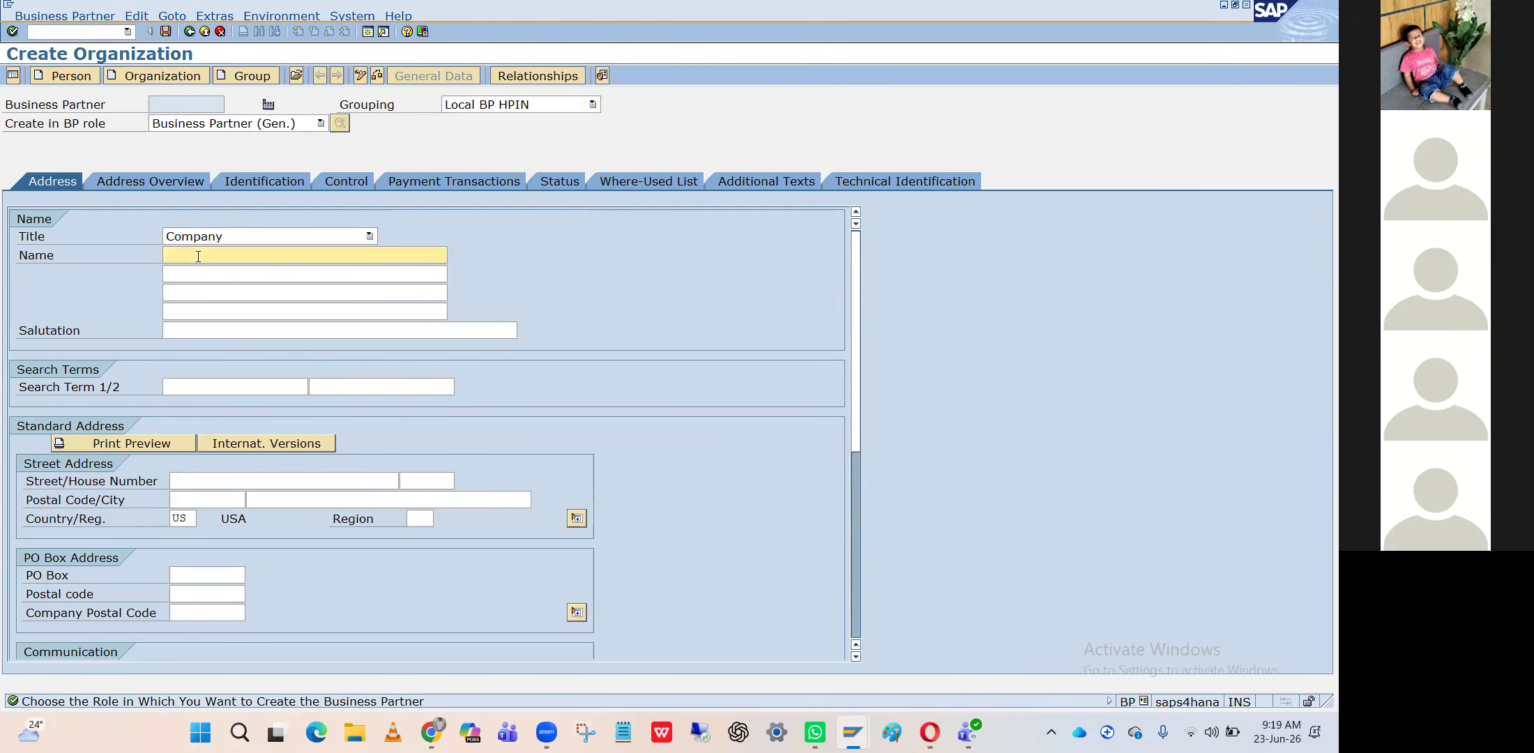
pyautogui.click(198, 256)
pyautogui.press('Down')
pyautogui.press('Return')
# Return to the Display IMG structure and collapse Number Ranges and Groupings, Basic Settings and Business Partner
pyautogui.hotkey('alt', 'Tab')
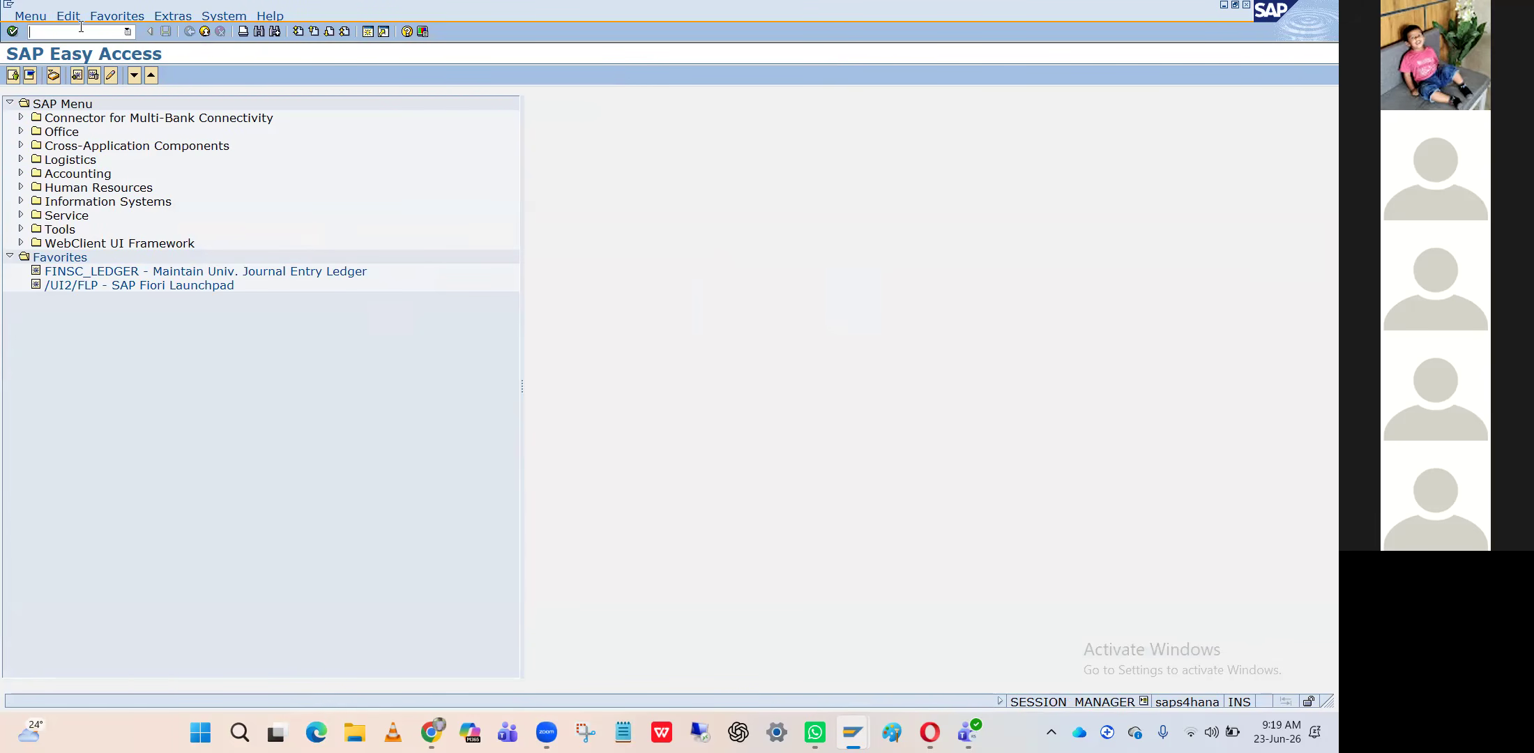
pyautogui.hotkey('alt', 'Tab')
pyautogui.hotkey('alt', 'Tab')
pyautogui.hotkey('alt', 'Tab')
pyautogui.click(189, 31)
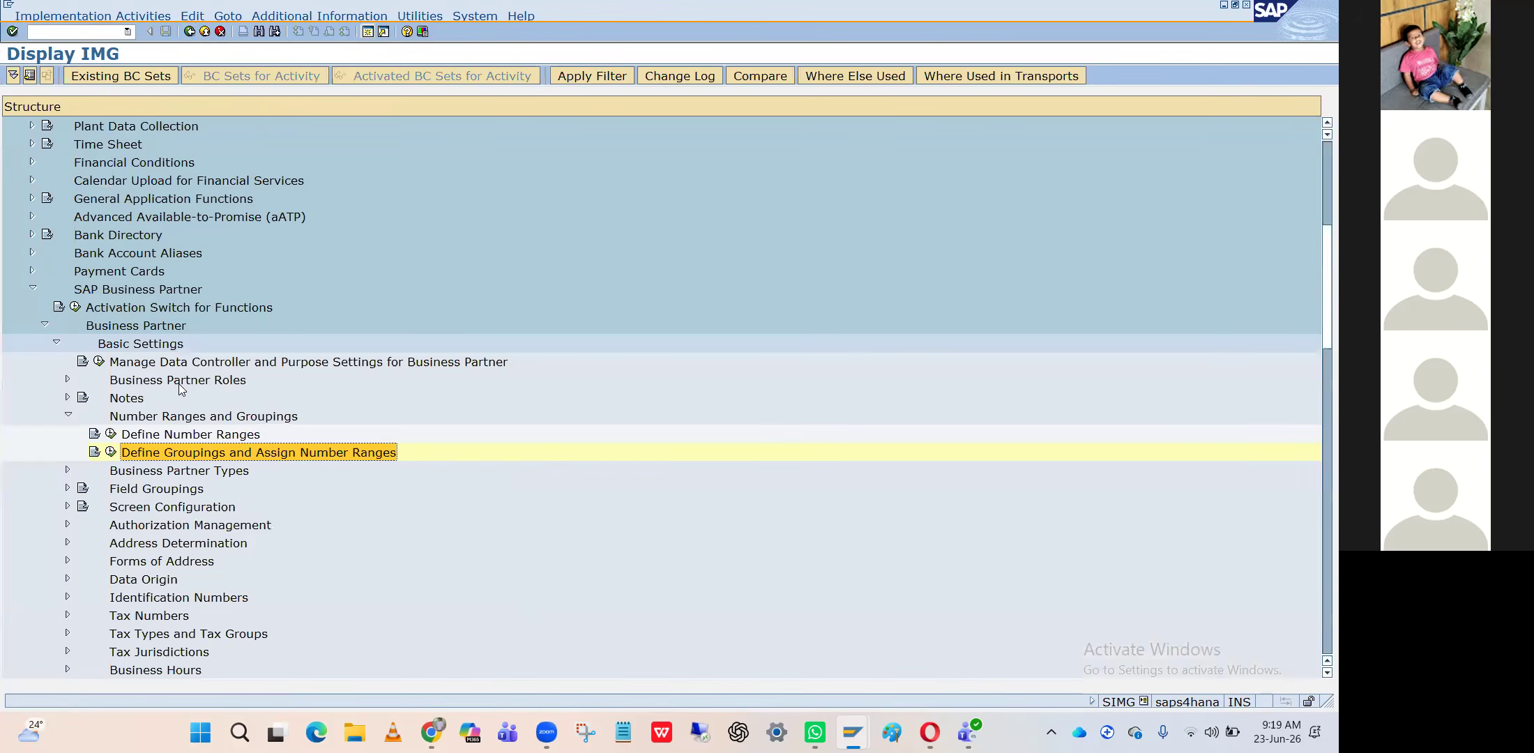
pyautogui.doubleClick(171, 417)
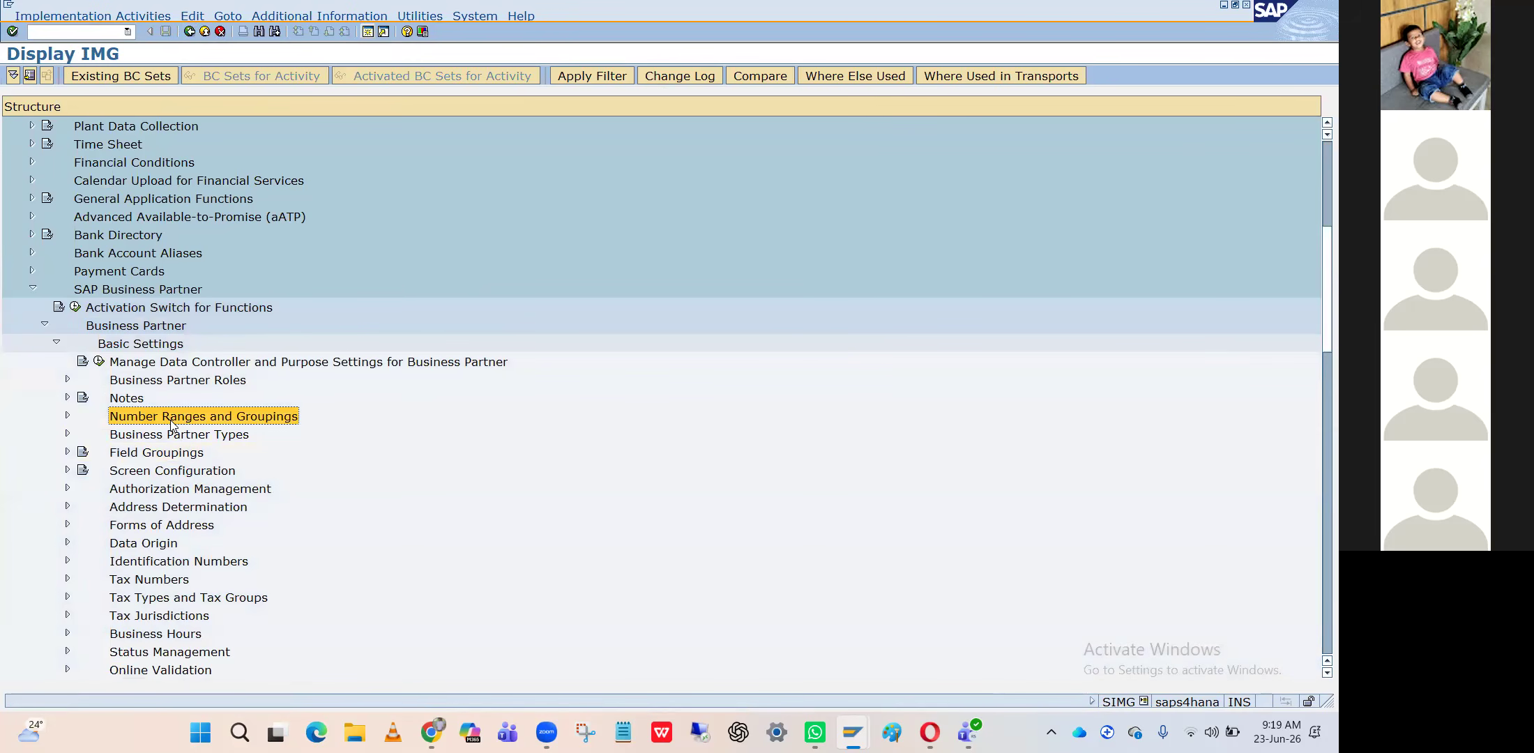
pyautogui.press('Left')
pyautogui.press('Left')
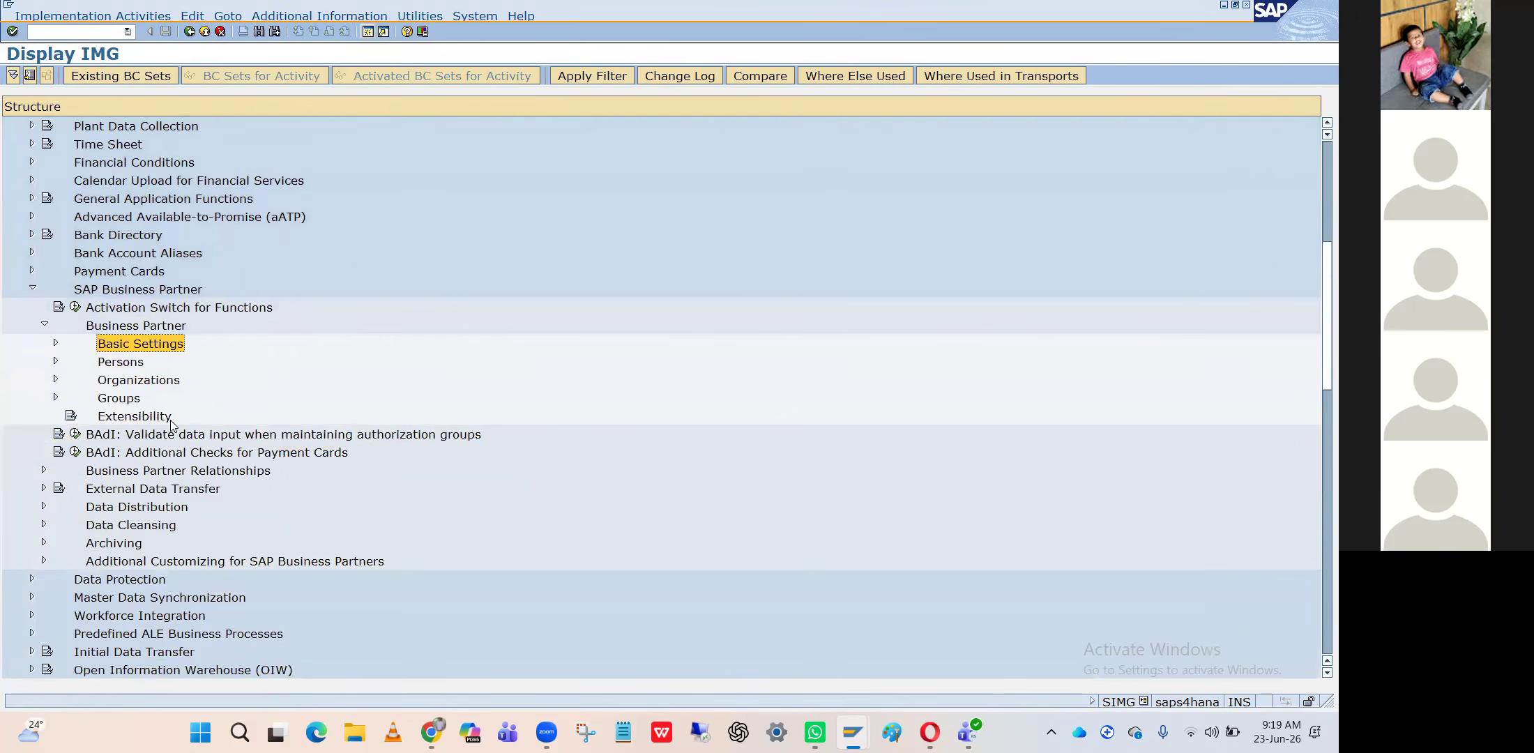
pyautogui.press('Left')
pyautogui.press('Left')
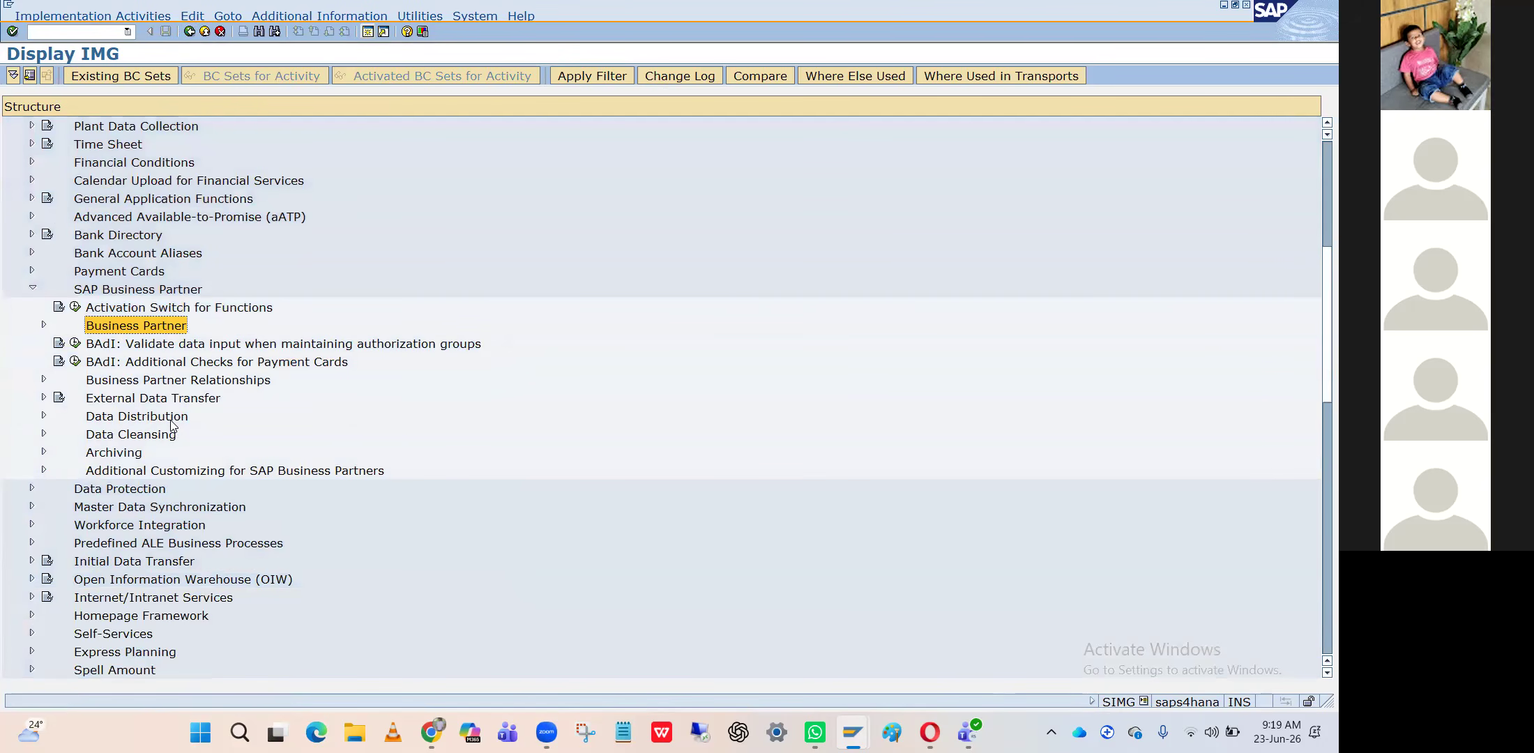
# Switch to the SAP Easy Access session and open transaction SE16N
pyautogui.click(94, 33)
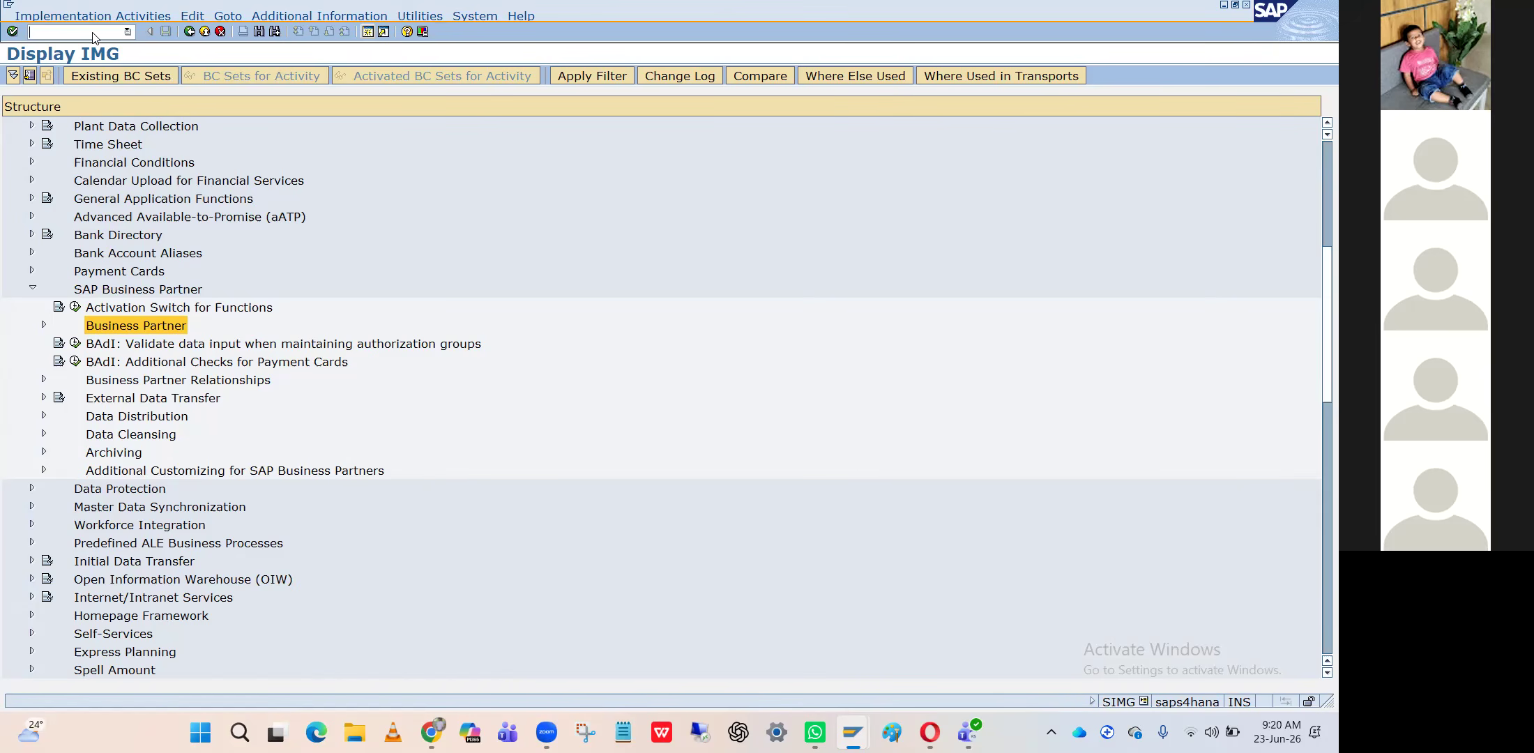
pyautogui.hotkey('alt', 'Tab')
pyautogui.hotkey('alt', 'Tab')
pyautogui.hotkey('alt', 'Tab')
pyautogui.hotkey('alt', 'Tab')
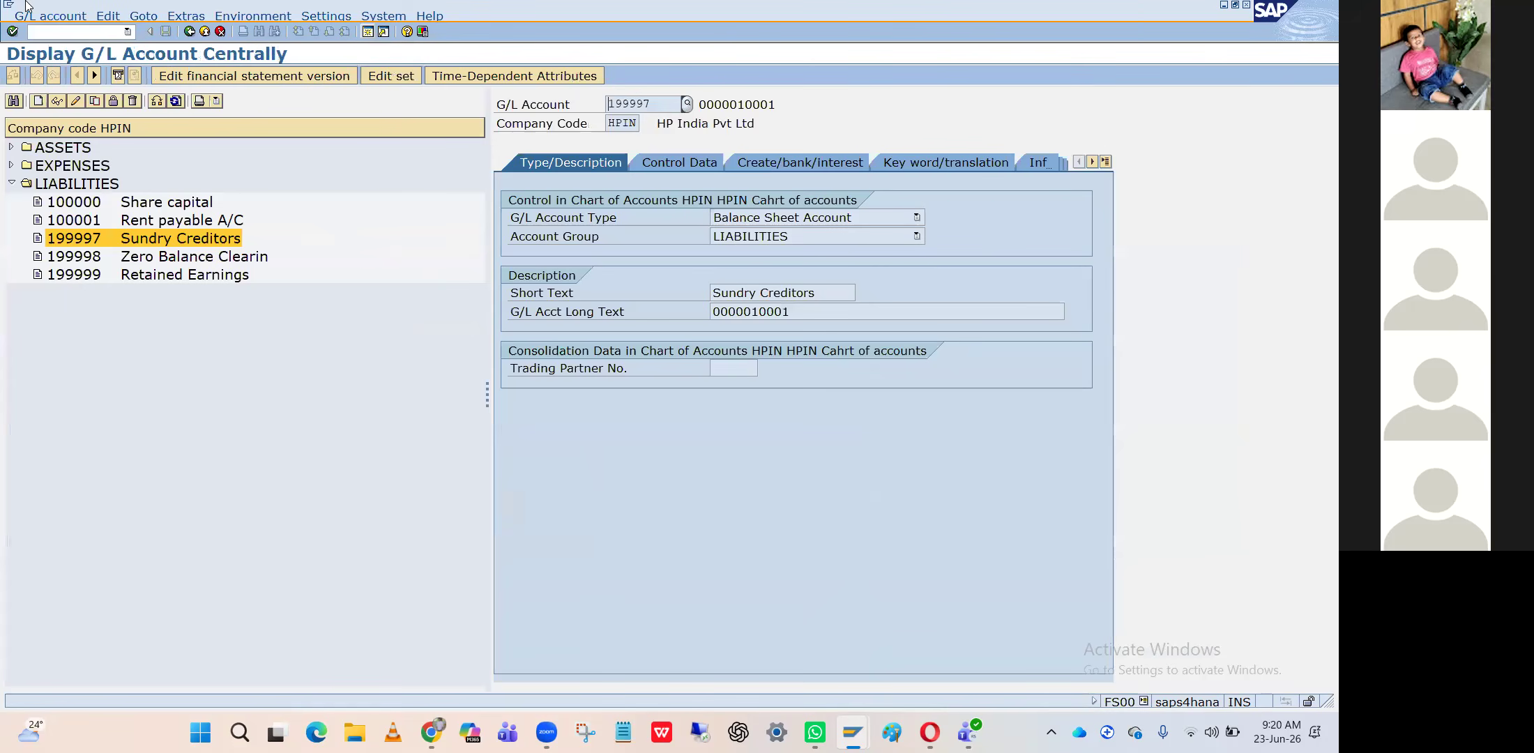
pyautogui.hotkey('alt', 'Tab')
pyautogui.hotkey('alt', 'Tab')
pyautogui.hotkey('alt', 'Tab')
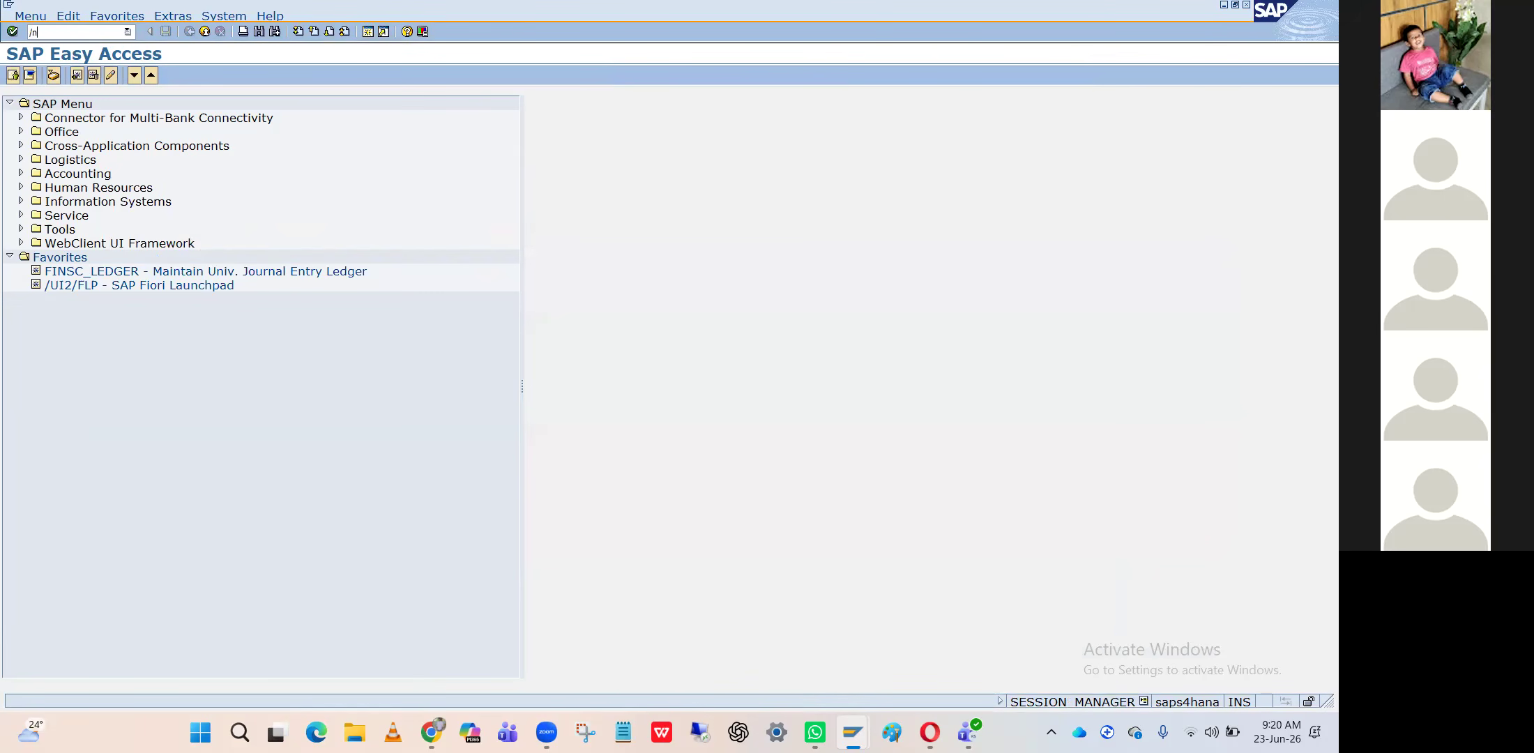
pyautogui.write('se16n')
pyautogui.press('Return')
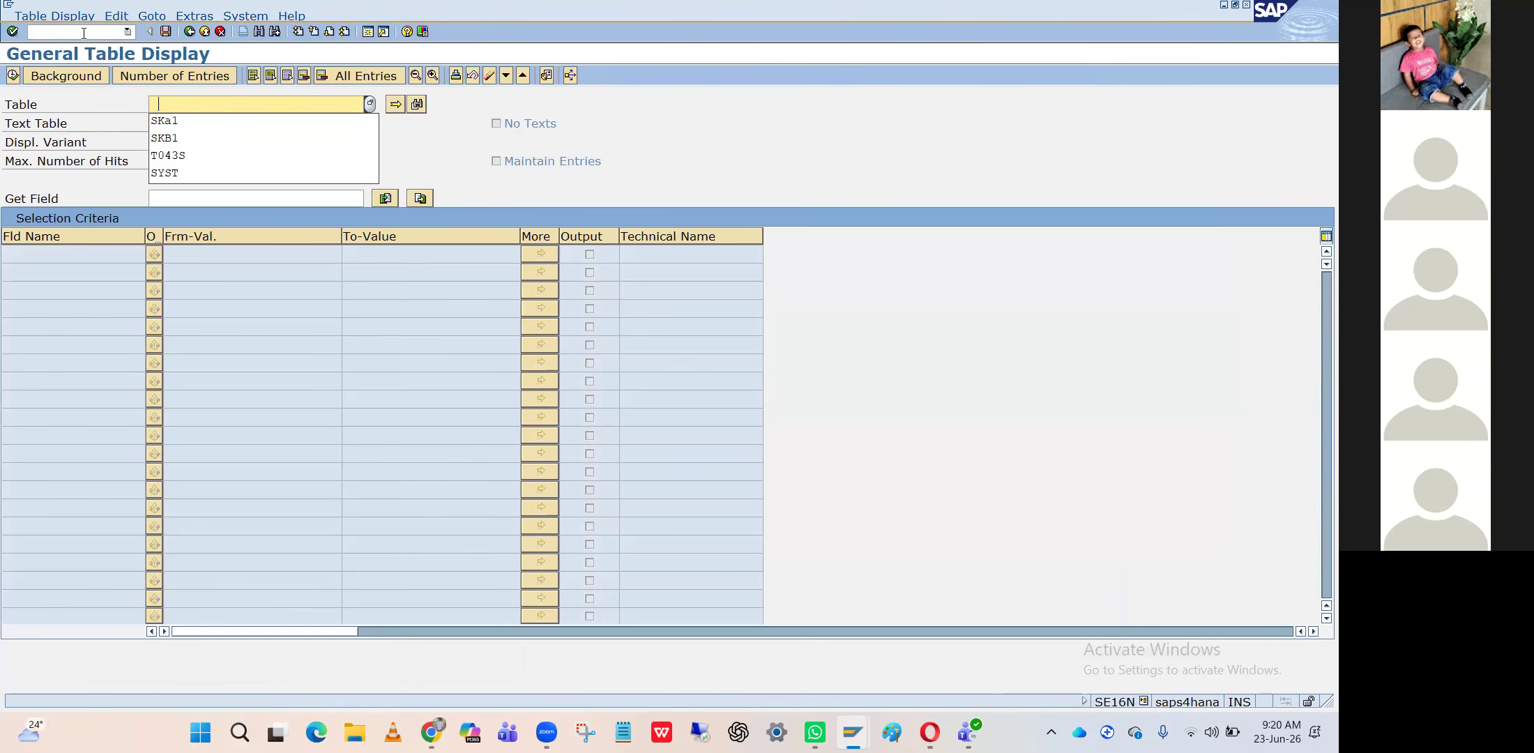
# Display the entries of table BUT000 for grouping hpin and examine the partner number and grouping of the entry
pyautogui.press('Down')
pyautogui.write('BUT000')
pyautogui.press('Return')
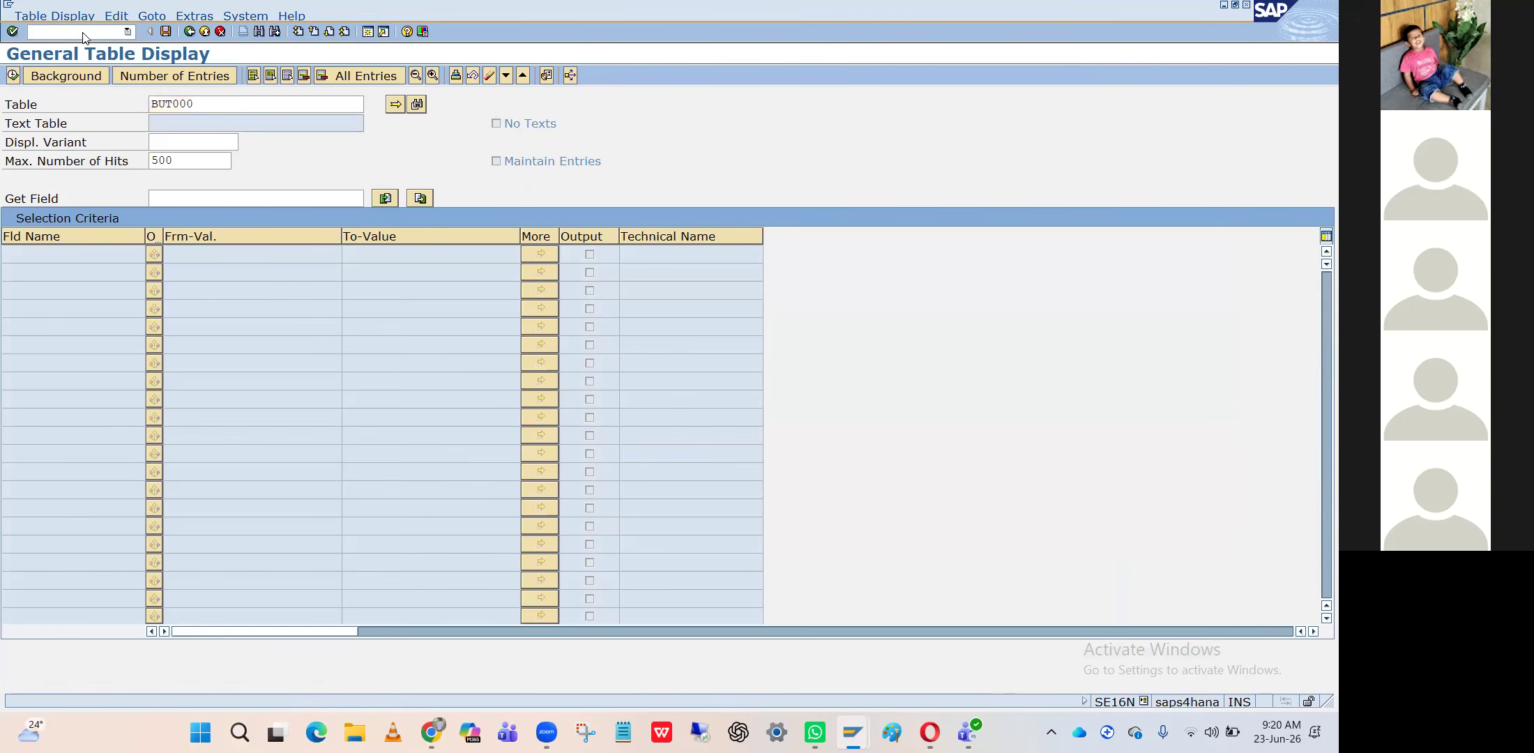
pyautogui.click(183, 268)
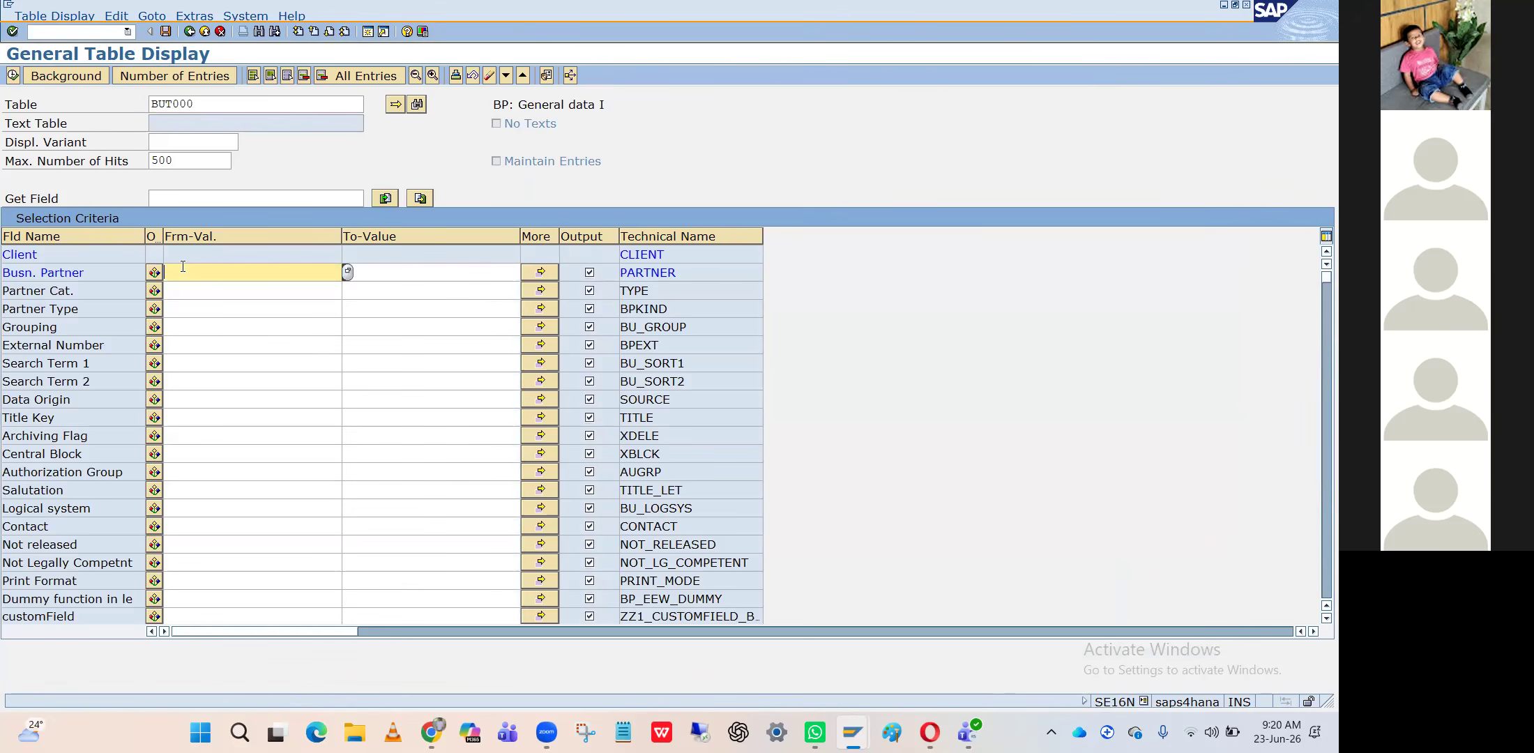
pyautogui.click(185, 325)
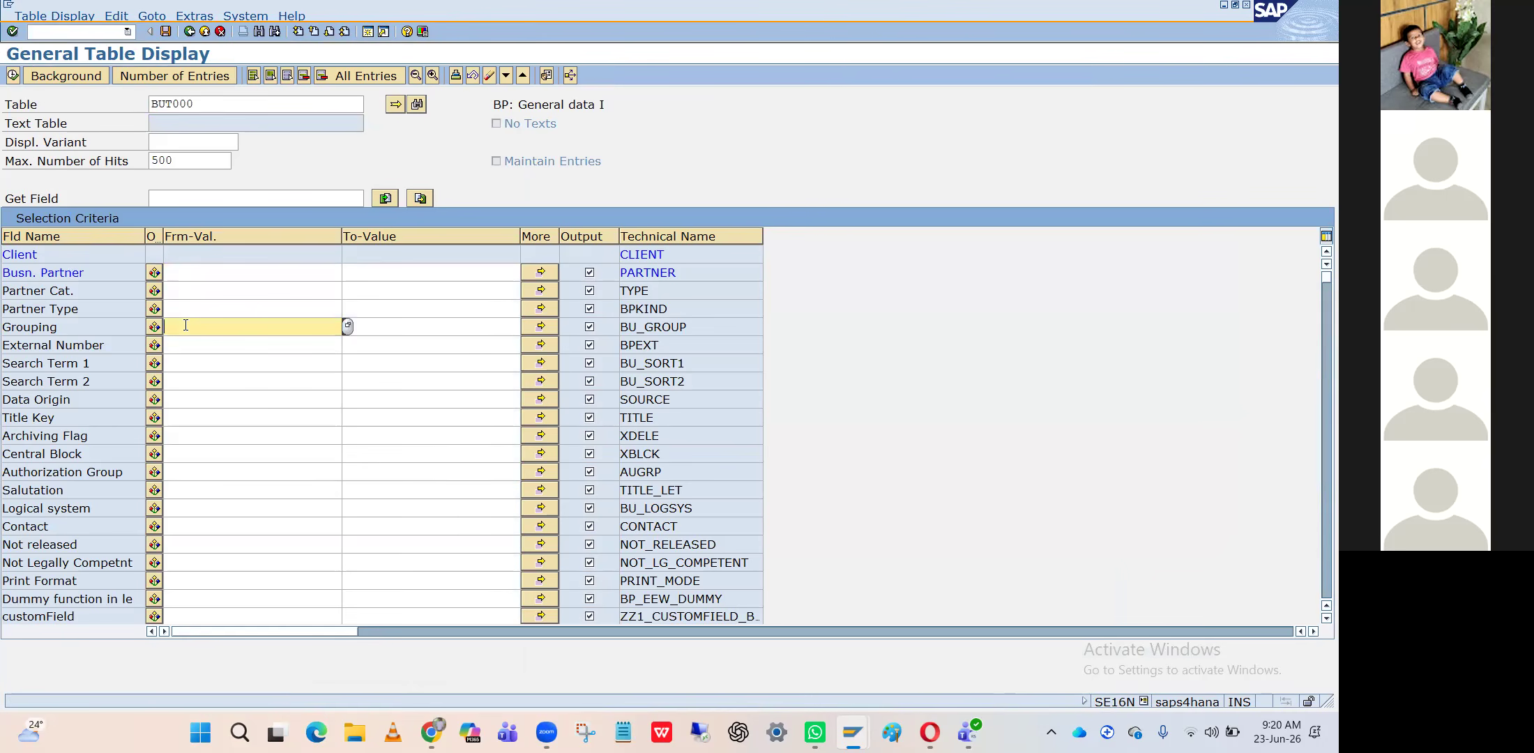
pyautogui.write('hpin')
pyautogui.press('Return')
pyautogui.click(13, 76)
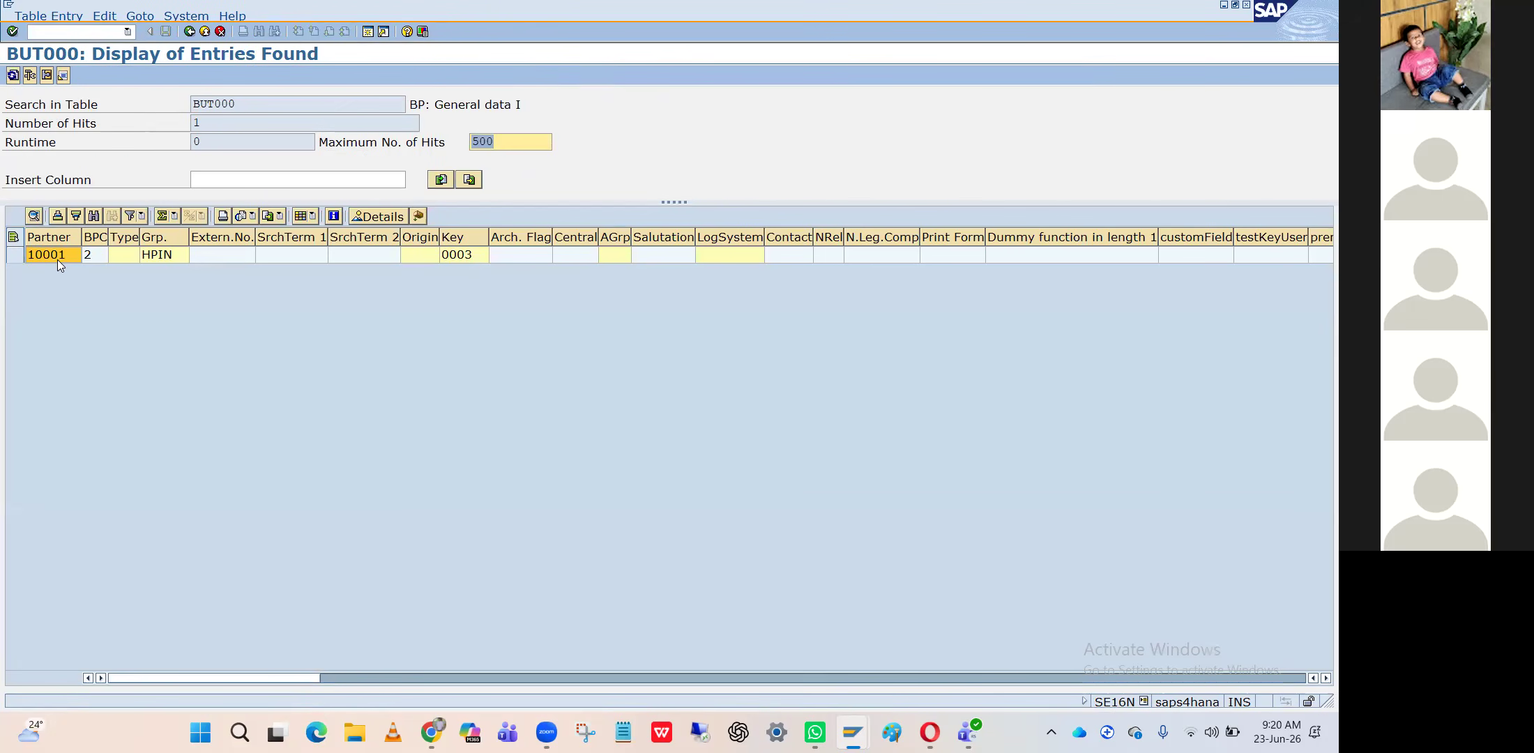
pyautogui.click(57, 259)
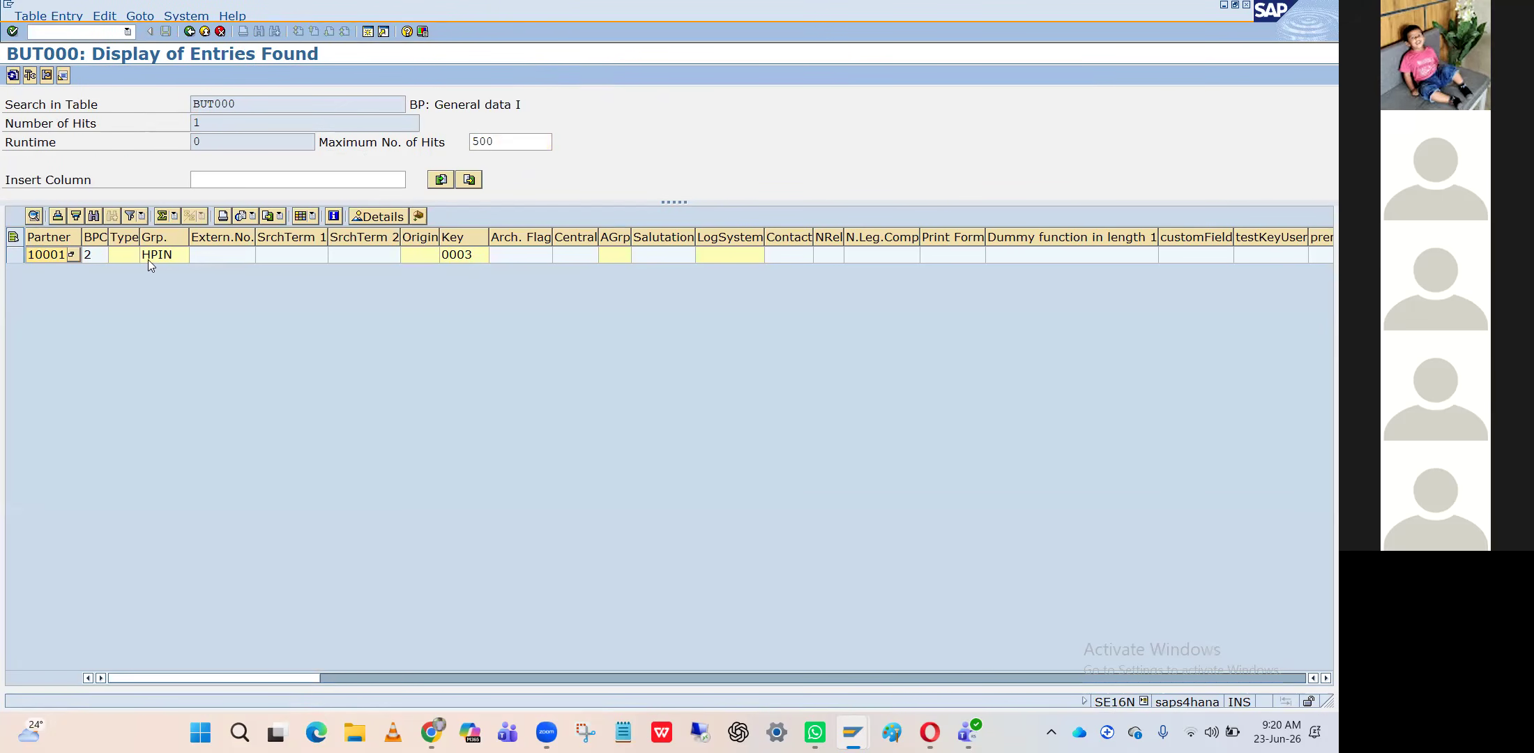
pyautogui.click(181, 259)
pyautogui.click(54, 256)
# Return to the Display IMG session and expand Business Partner and its Basic Settings under SAP Business Partner
pyautogui.hotkey('alt', 'Tab')
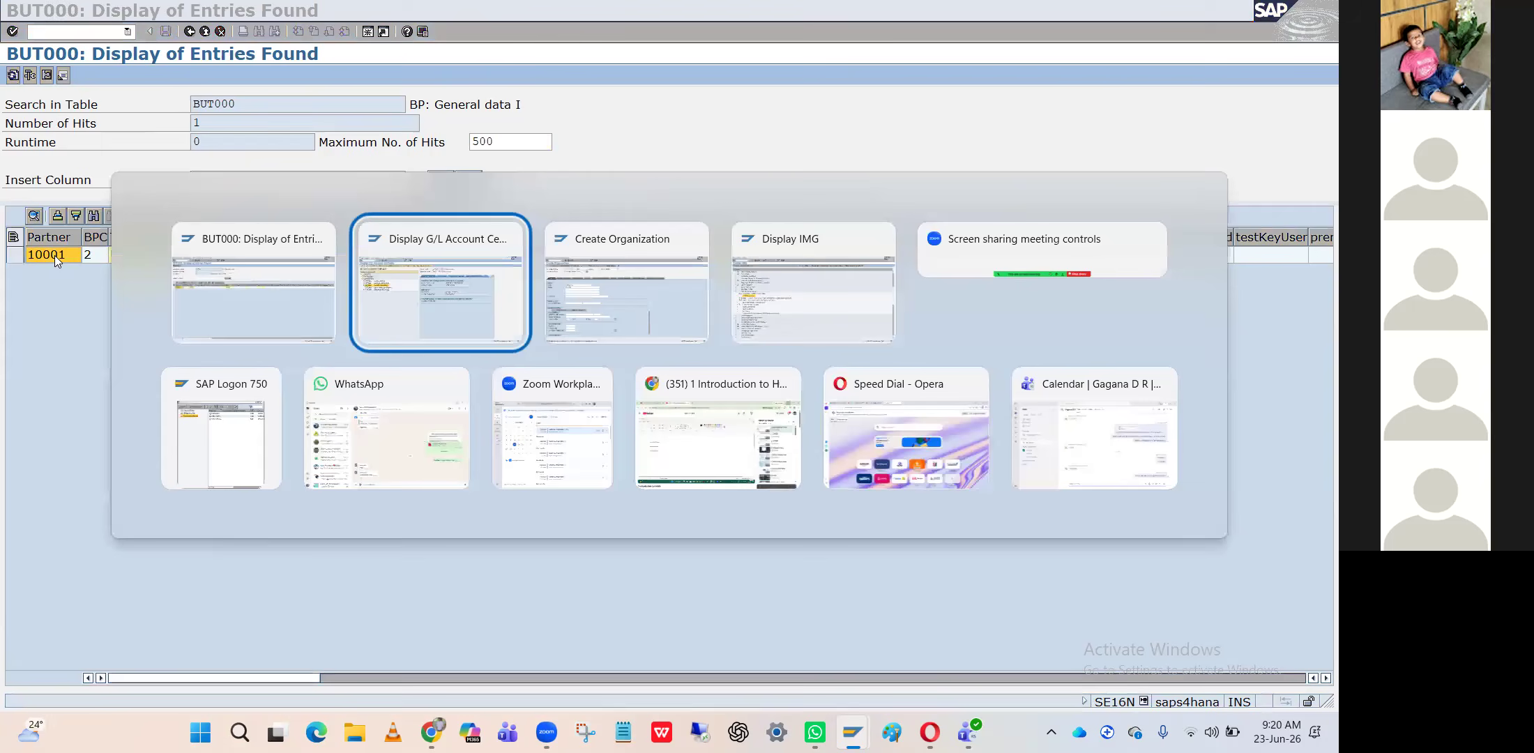
pyautogui.hotkey('alt', 'Tab')
pyautogui.hotkey('alt', 'Tab')
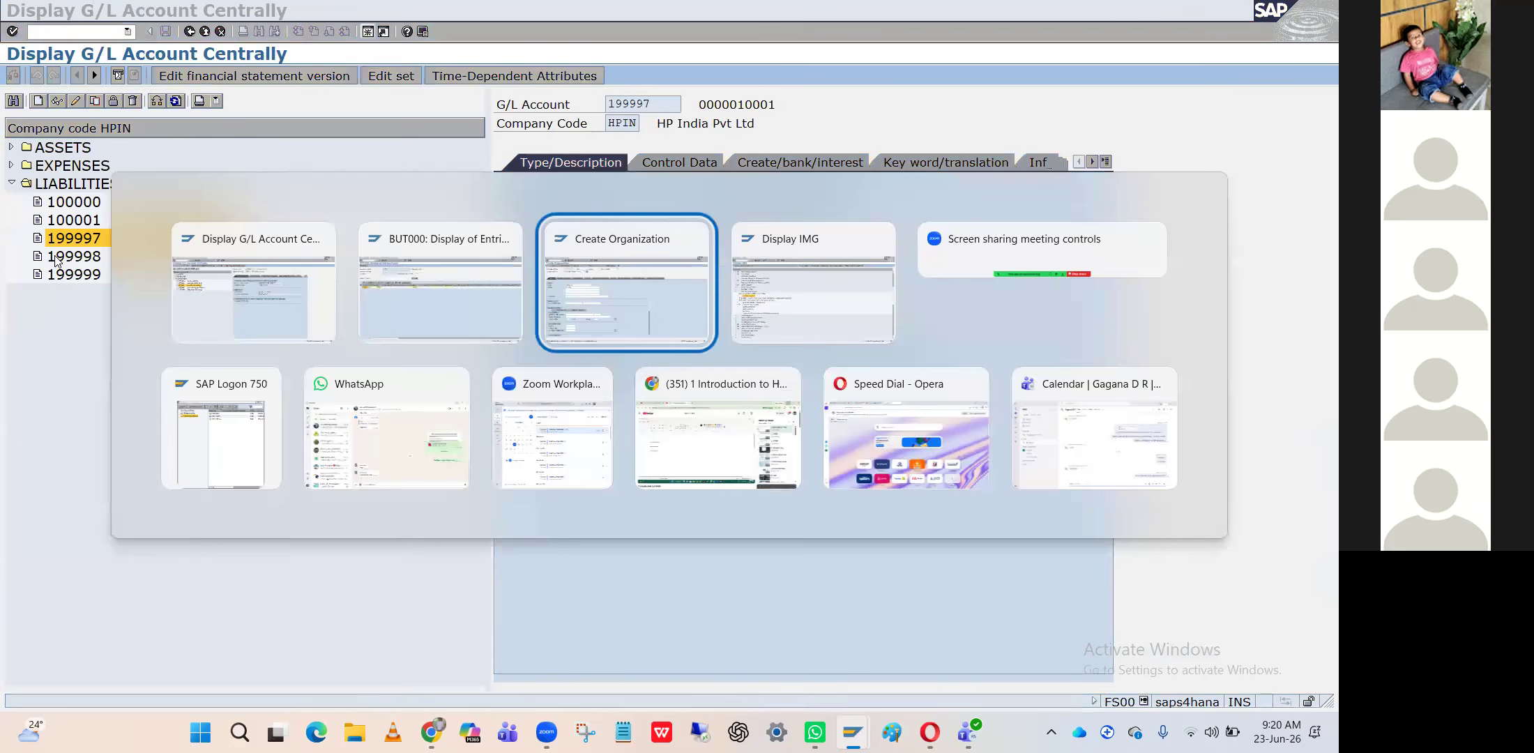
pyautogui.hotkey('alt', 'Tab')
pyautogui.hotkey('alt', 'Tab')
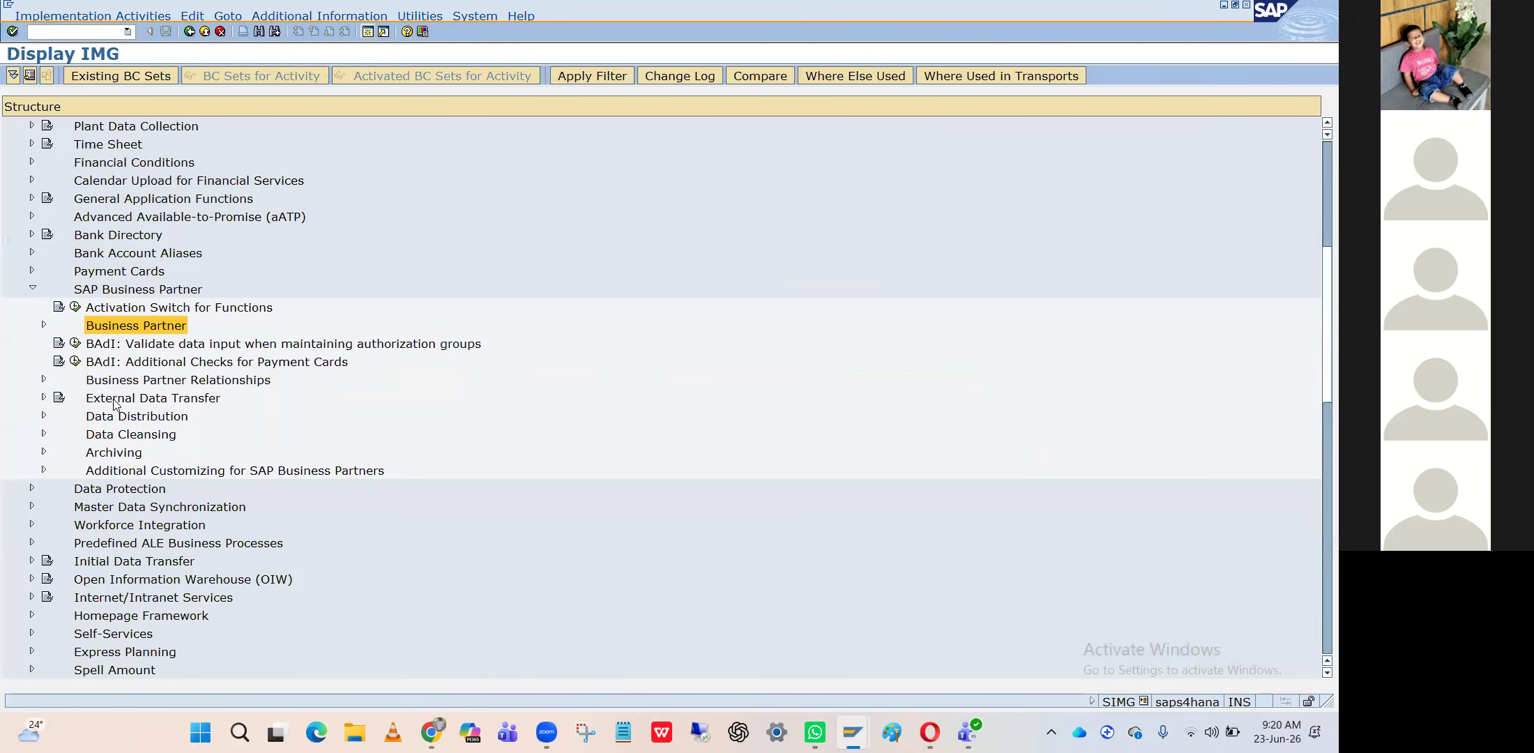
pyautogui.click(120, 364)
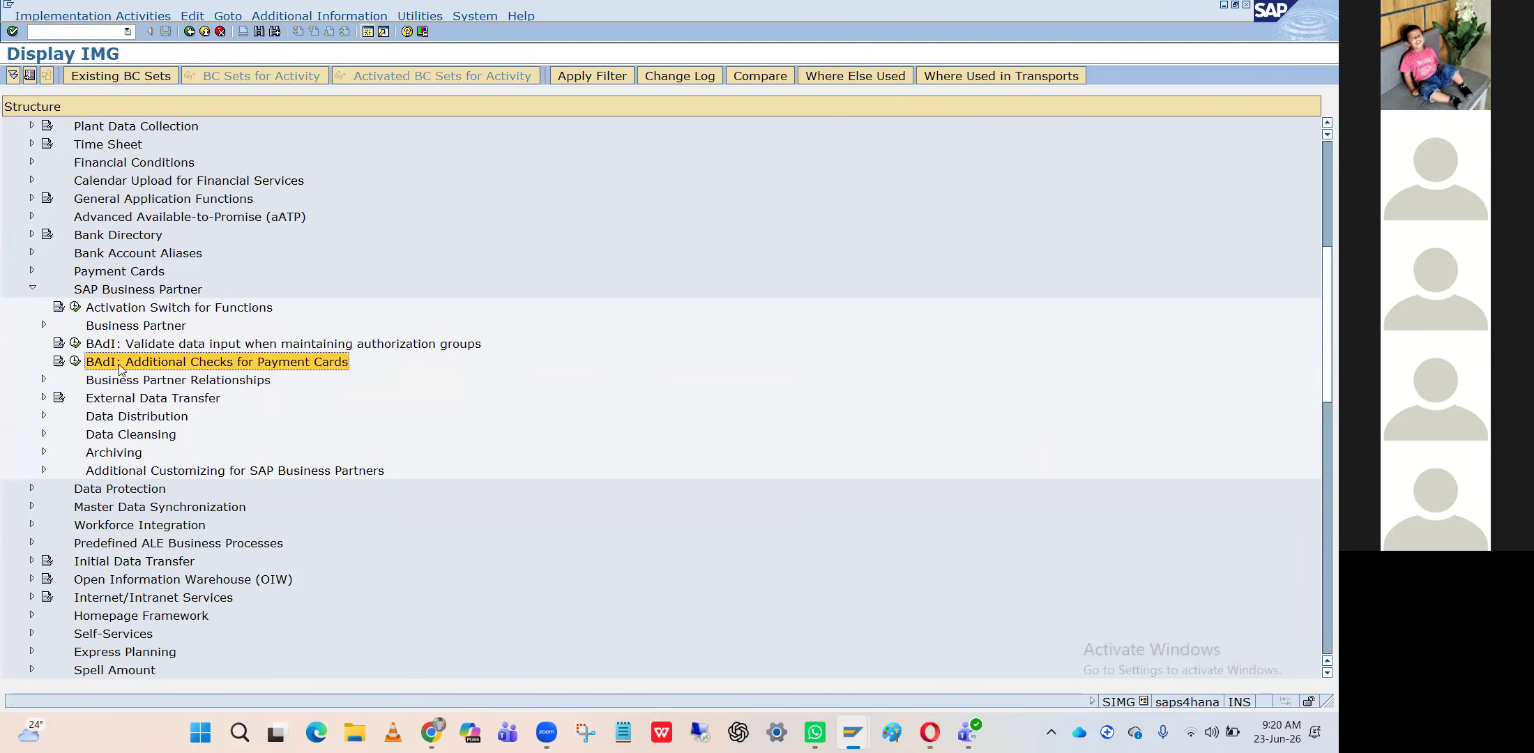
pyautogui.press('Left')
pyautogui.press('Down')
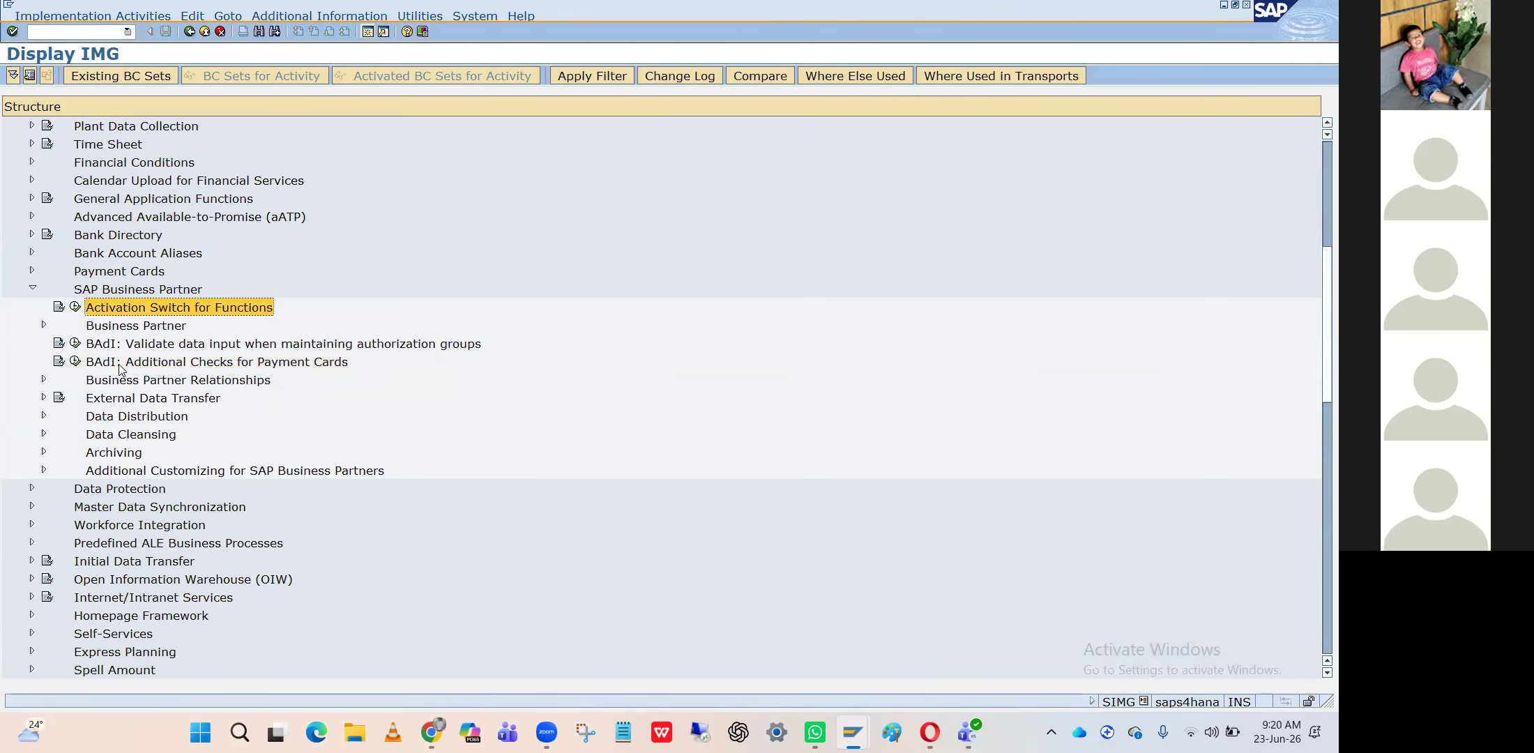
pyautogui.press('Down')
pyautogui.press('Right')
pyautogui.press('Down')
pyautogui.press('Down')
pyautogui.press('Up')
pyautogui.press('Right')
# Expand Number Ranges and Groupings, run Define Number Ranges and open the BU_PARTNER intervals for editing
pyautogui.press('Down')
pyautogui.press('Down')
pyautogui.press('Down')
pyautogui.press('Down')
pyautogui.press('Down')
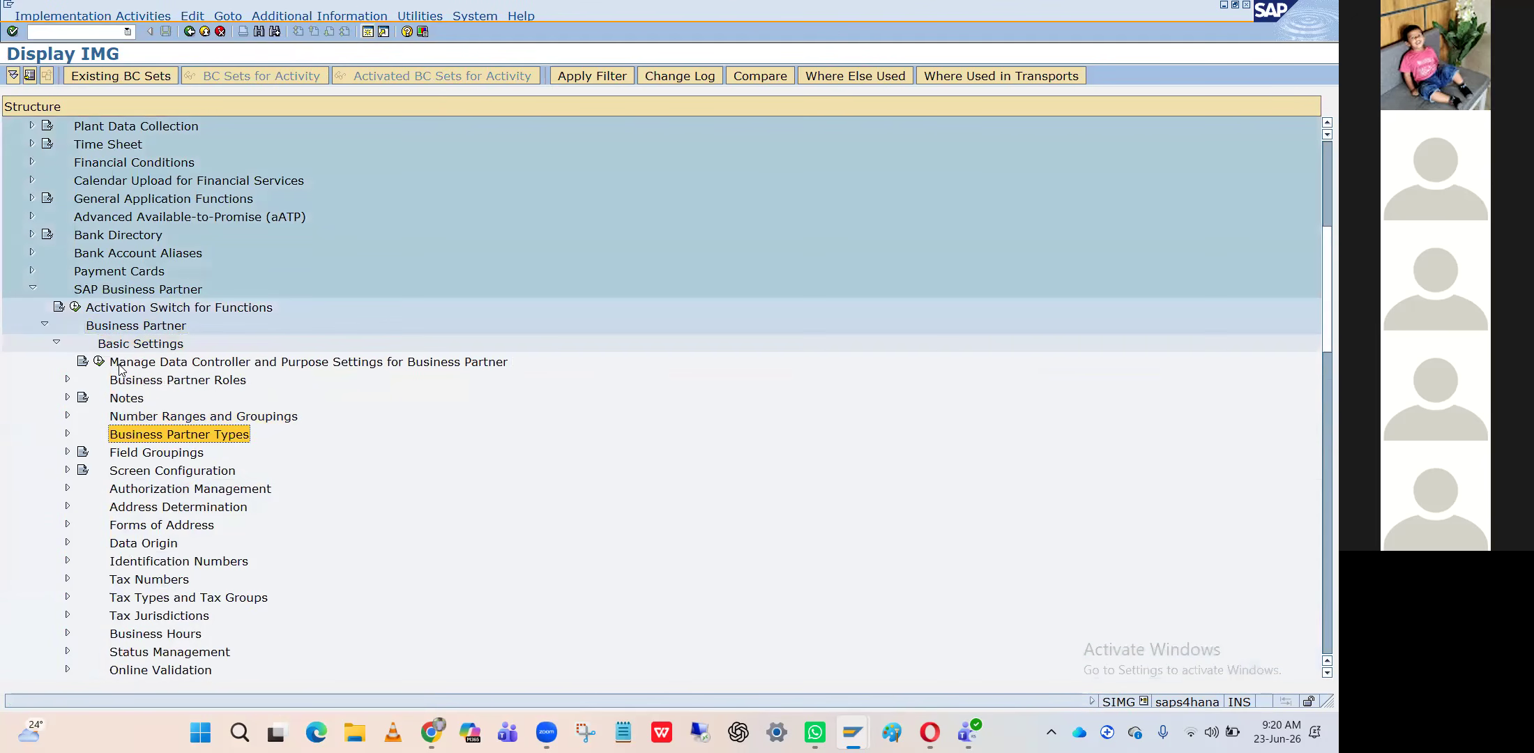
pyautogui.press('Right')
pyautogui.press('Left')
pyautogui.press('Up')
pyautogui.press('Right')
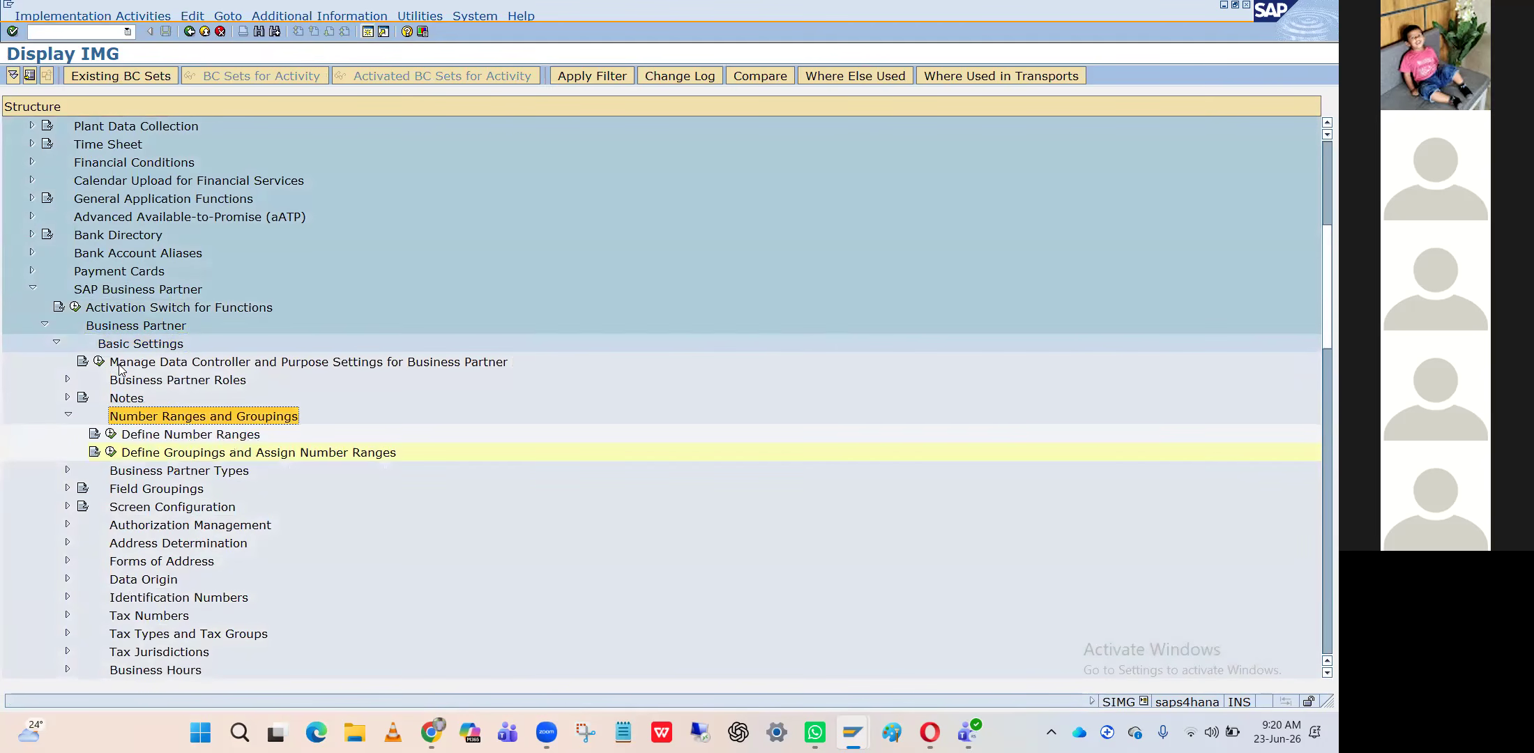
pyautogui.click(111, 434)
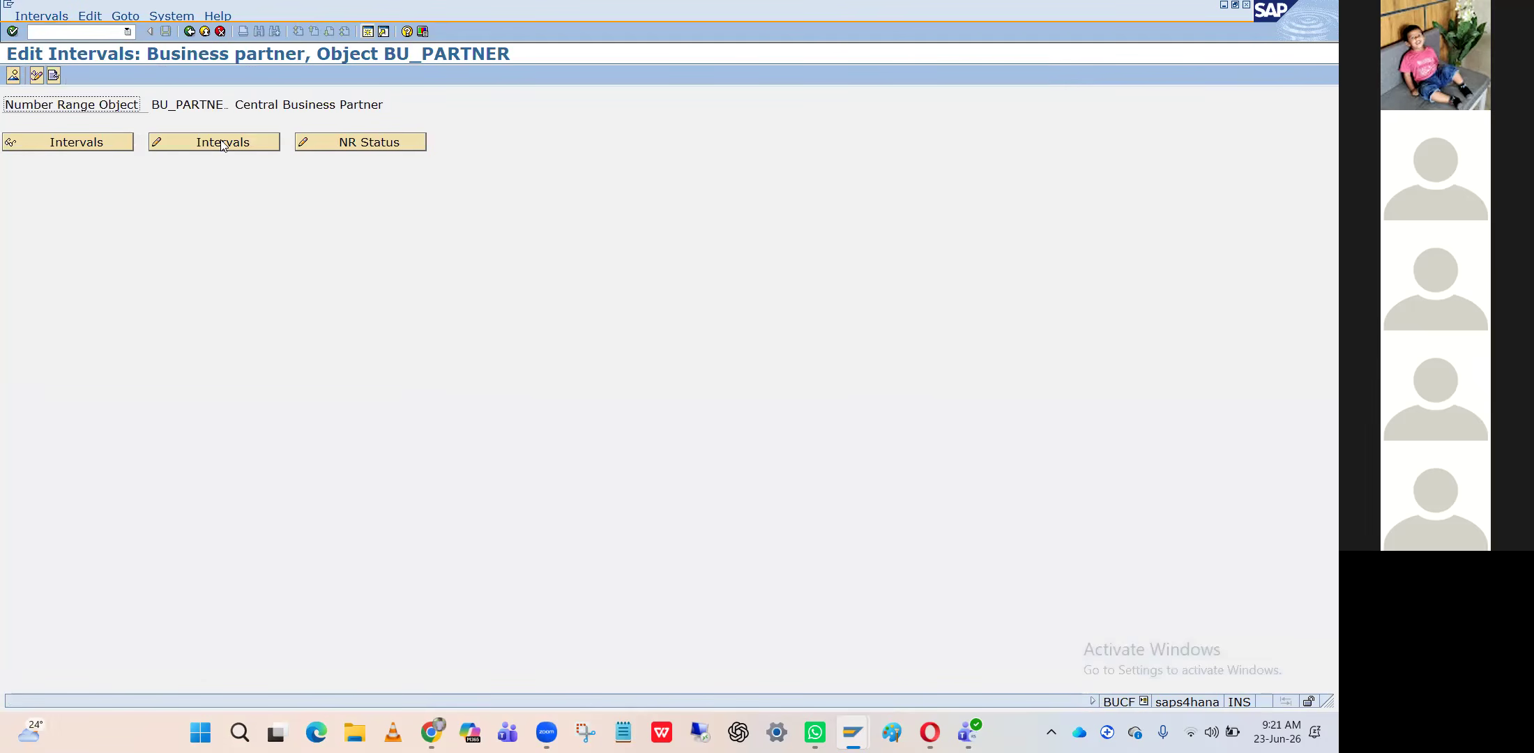
pyautogui.click(221, 144)
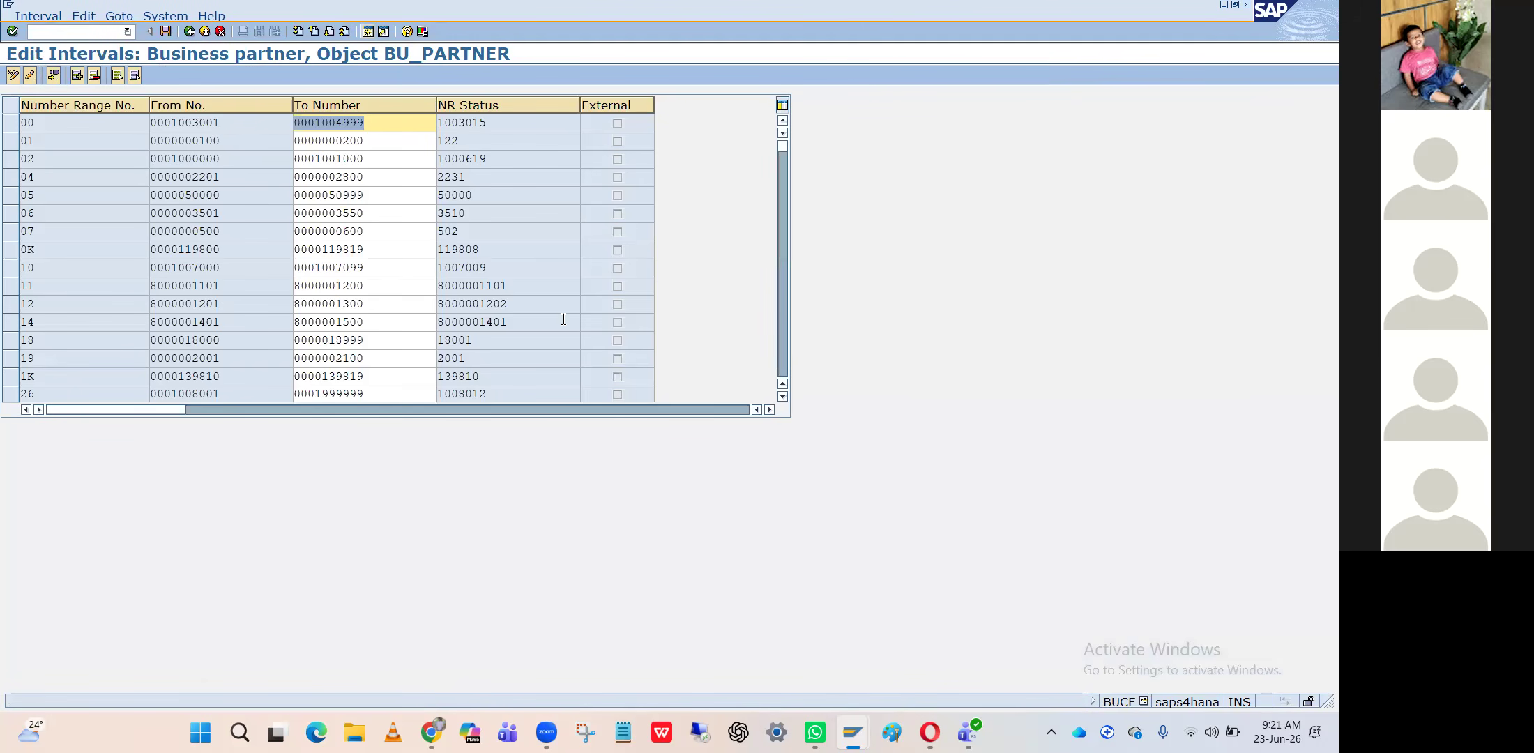
# Find number range H2 among the business partner intervals and check its number range status
pyautogui.scroll(-15, 122, 343)
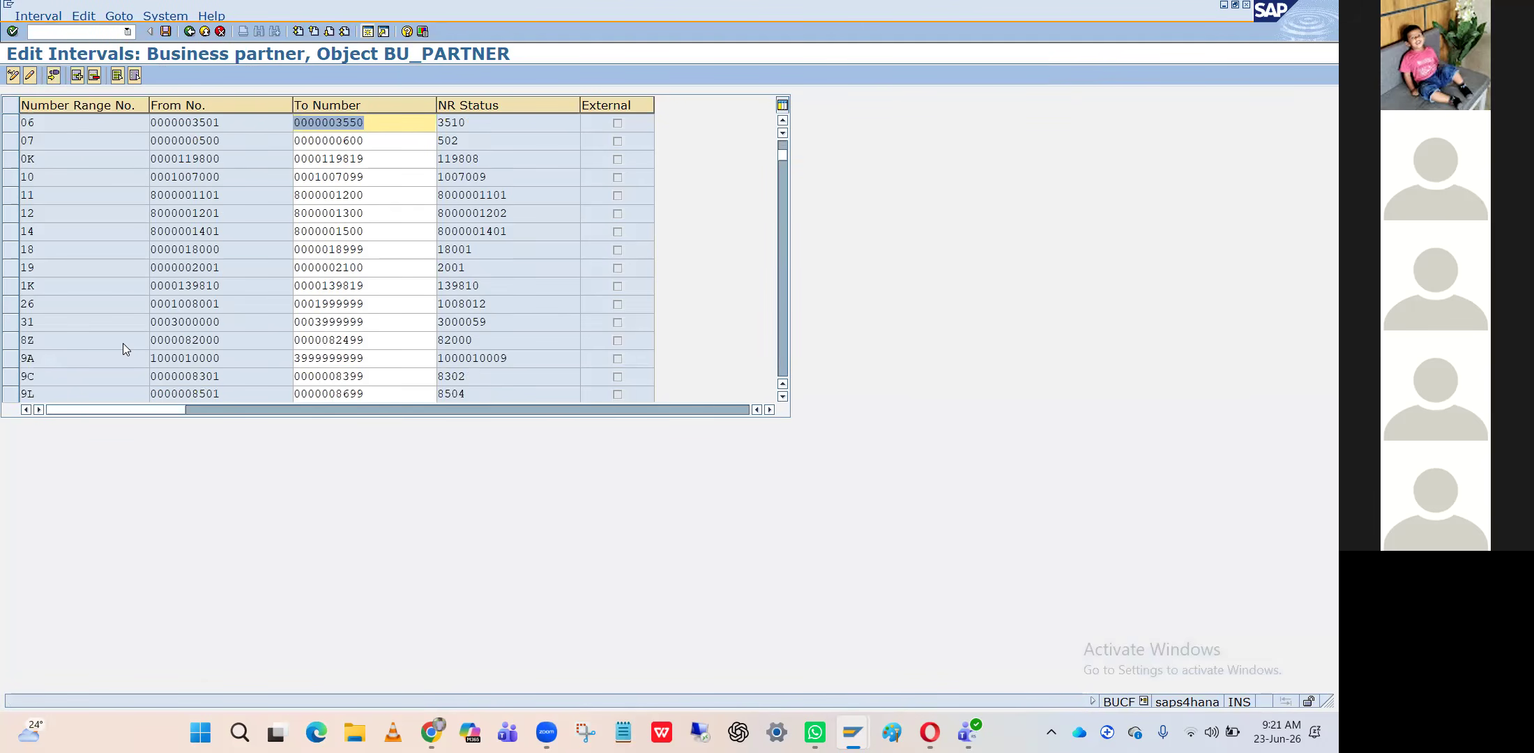
pyautogui.scroll(-4, 122, 343)
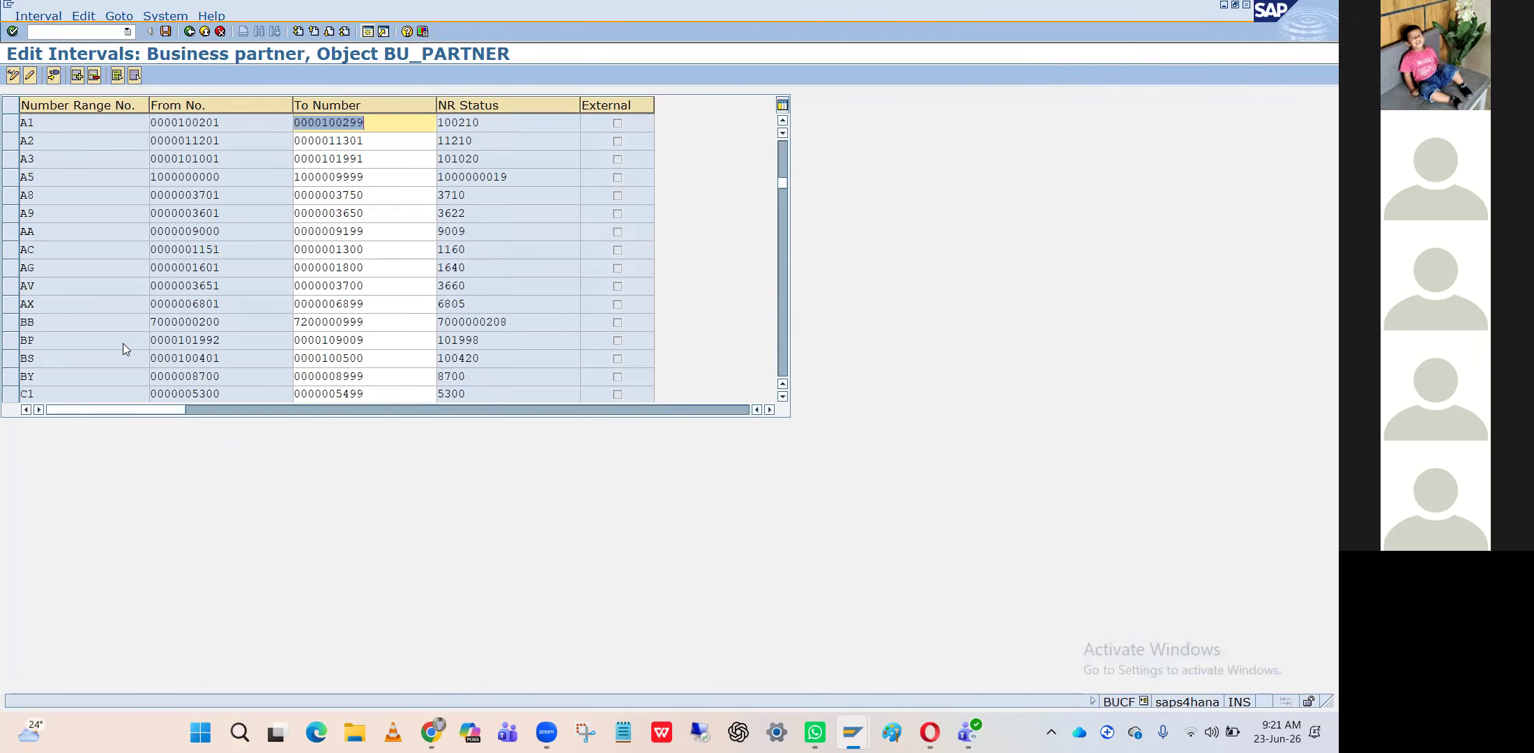
pyautogui.scroll(-3, 122, 344)
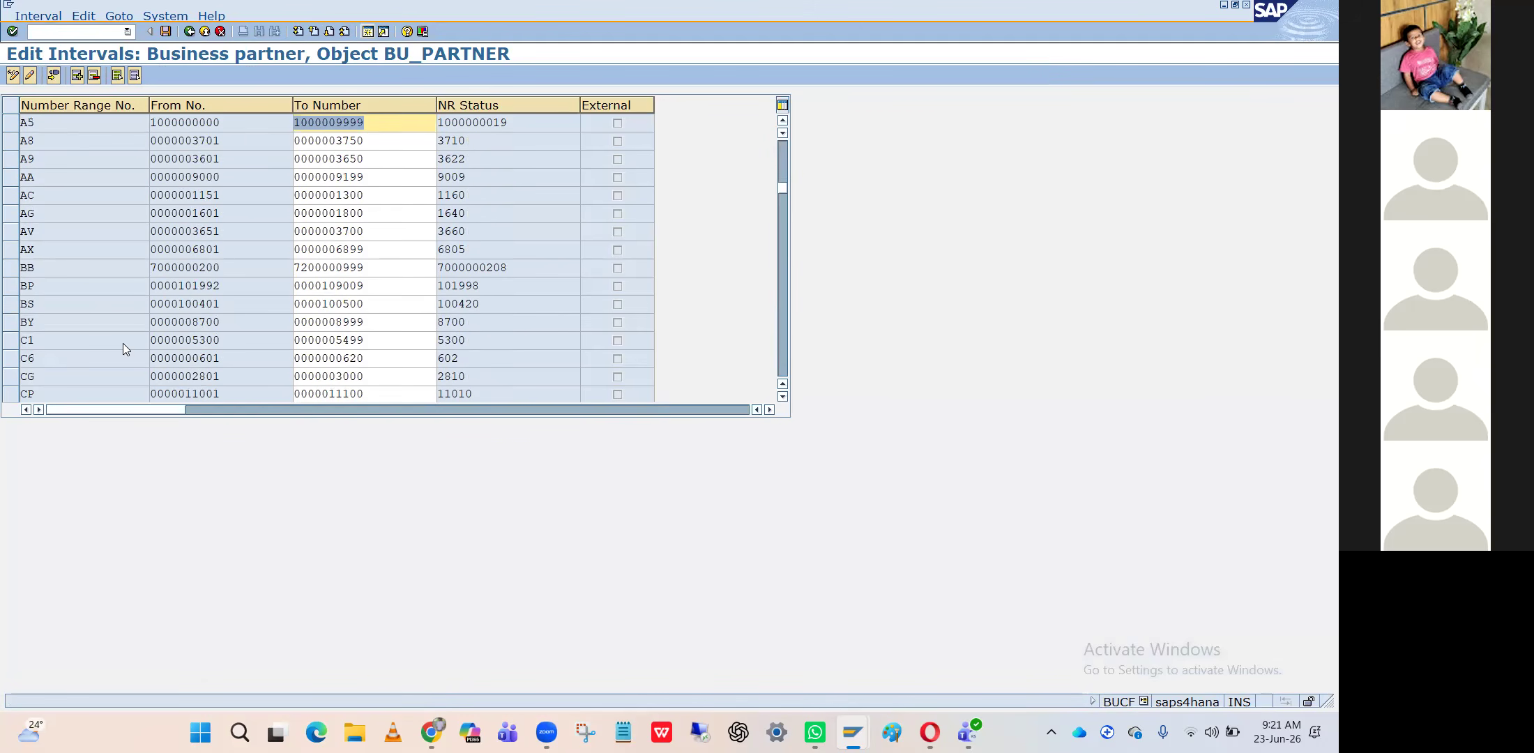
pyautogui.click(124, 344)
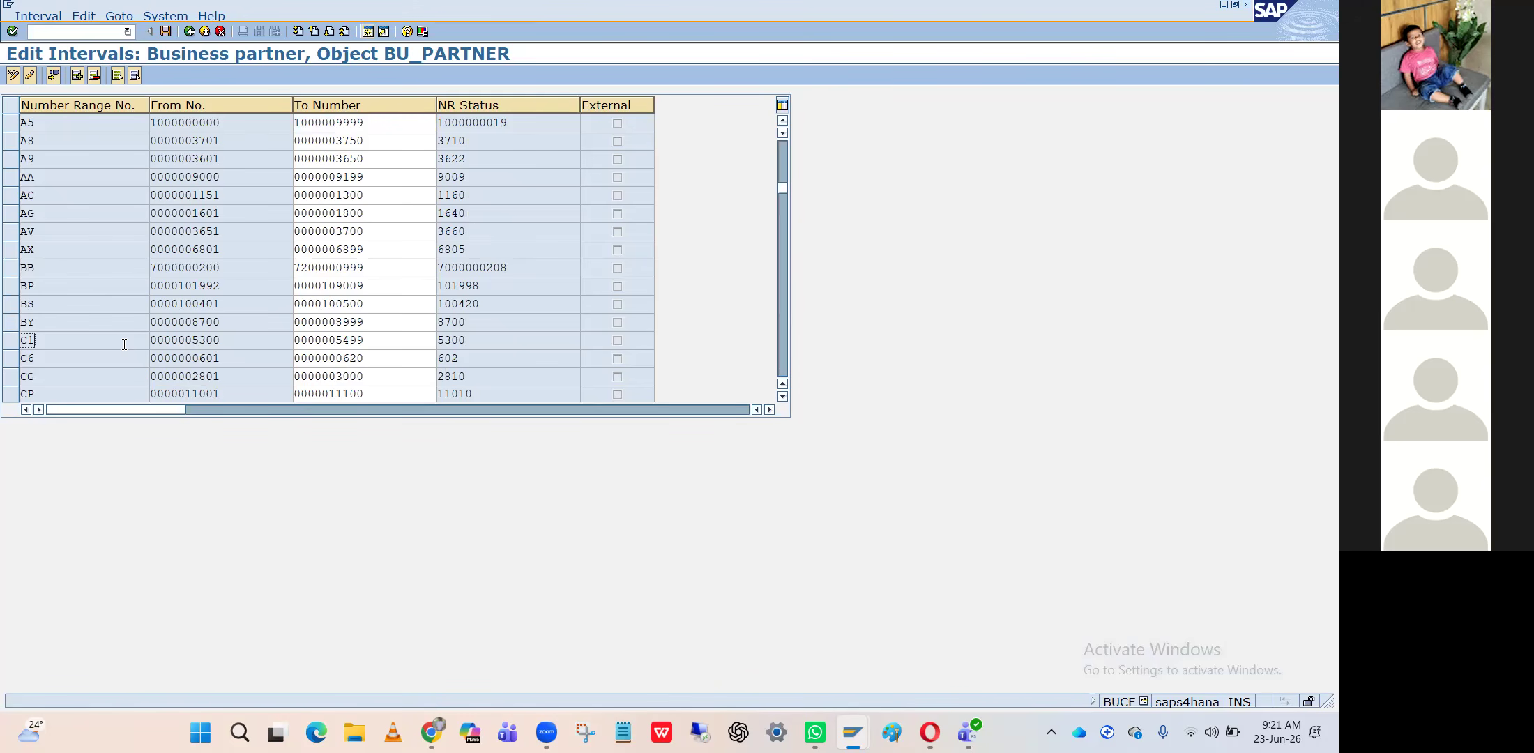
pyautogui.scroll(-6, 124, 344)
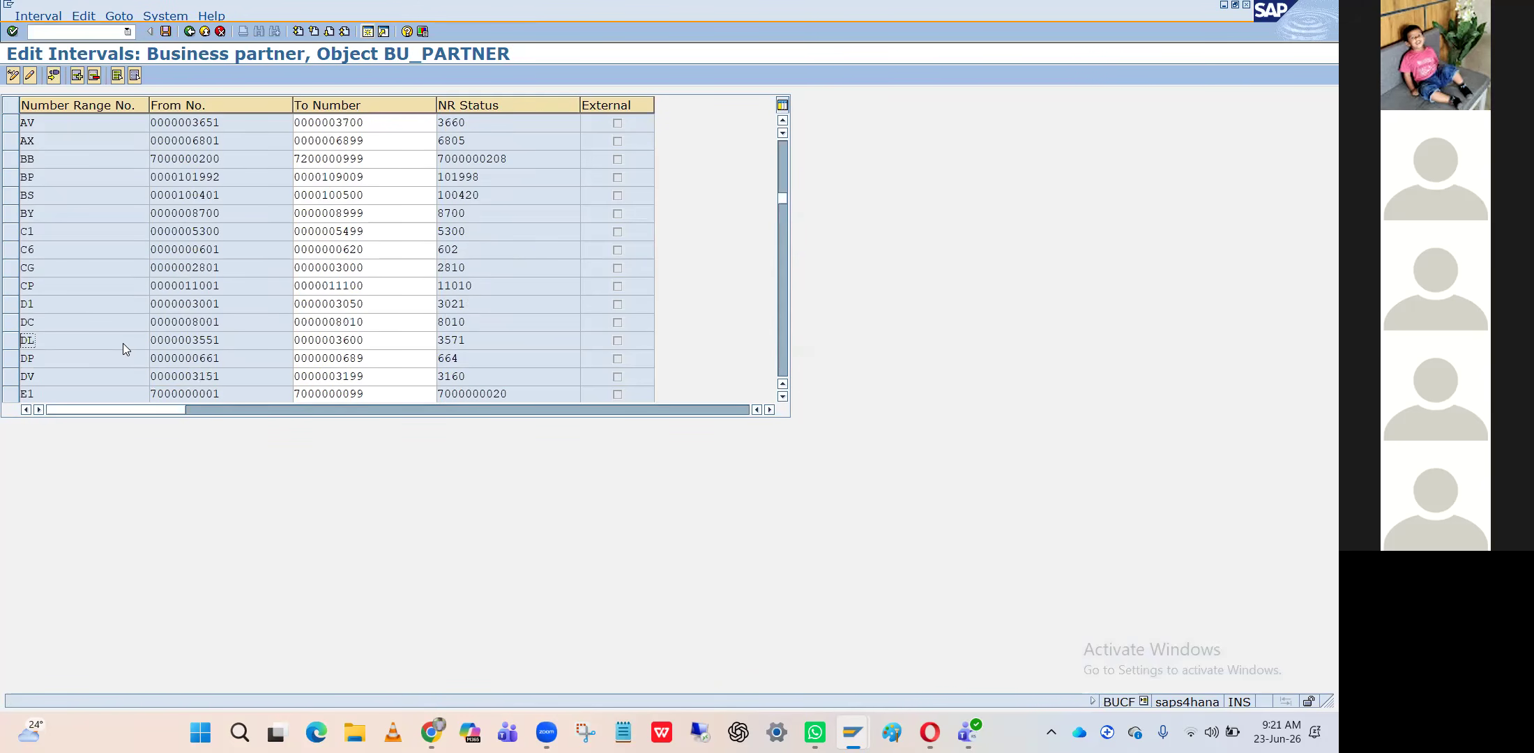
pyautogui.scroll(-4, 122, 343)
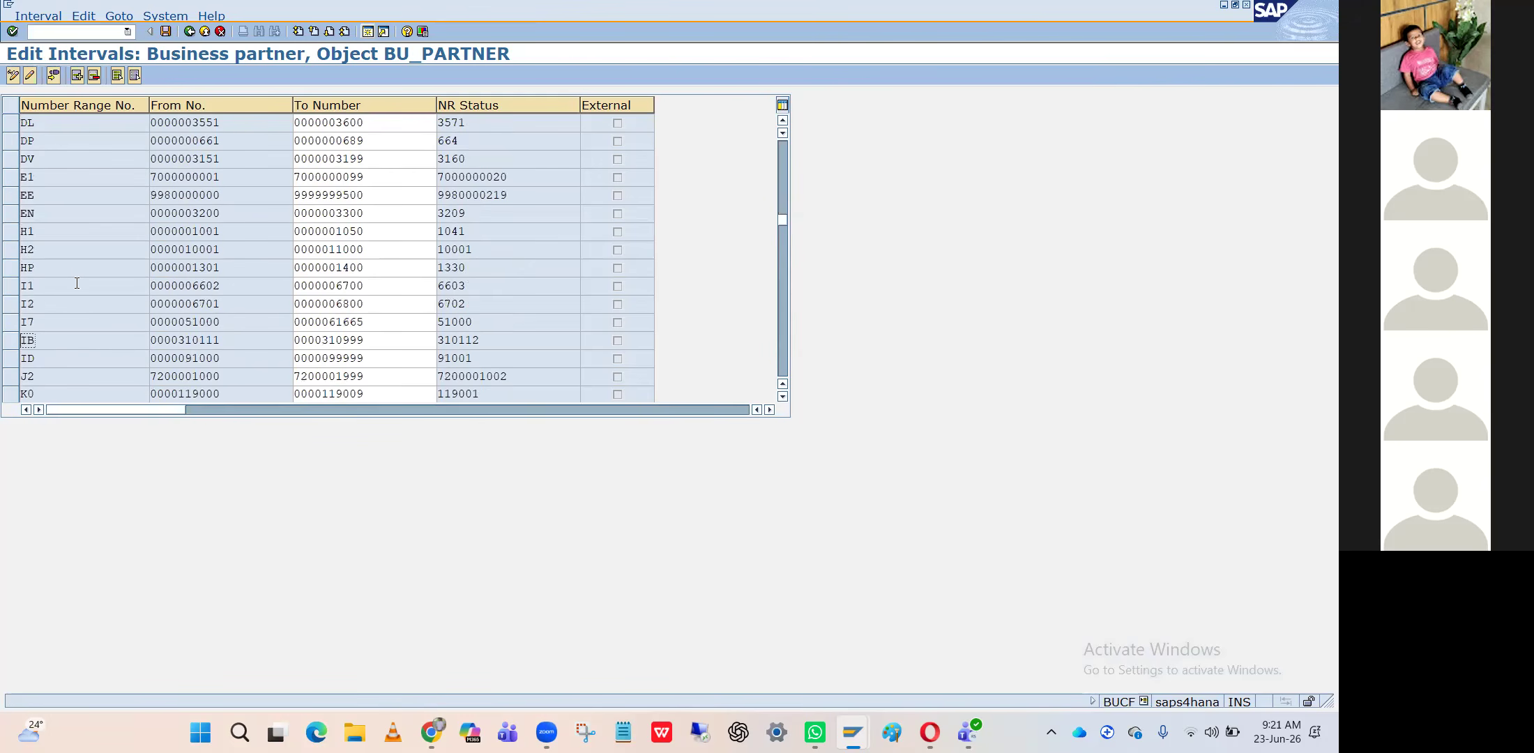
pyautogui.click(487, 249)
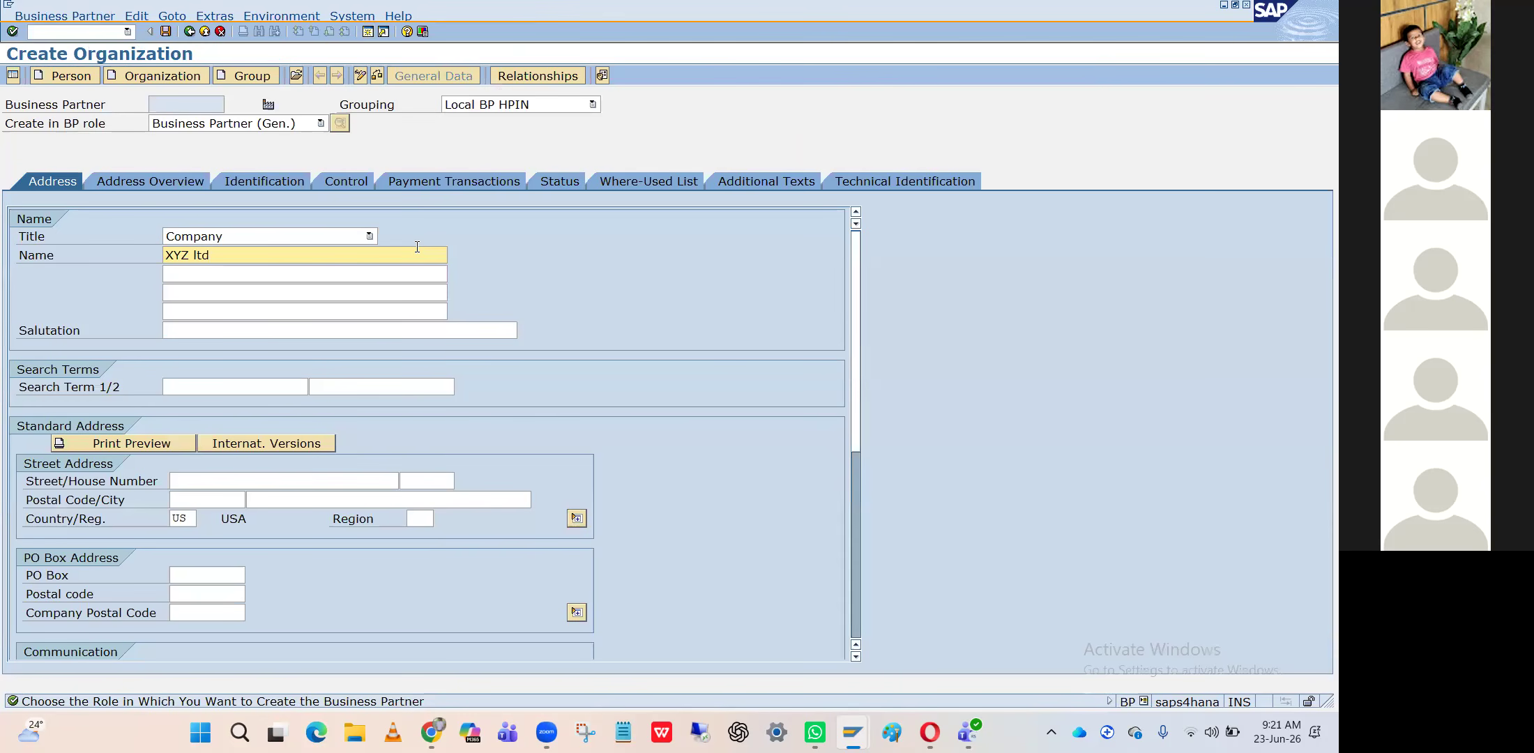
# Return to the new organization XYZ ltd and set the country in its standard address to IN
pyautogui.click(92, 31)
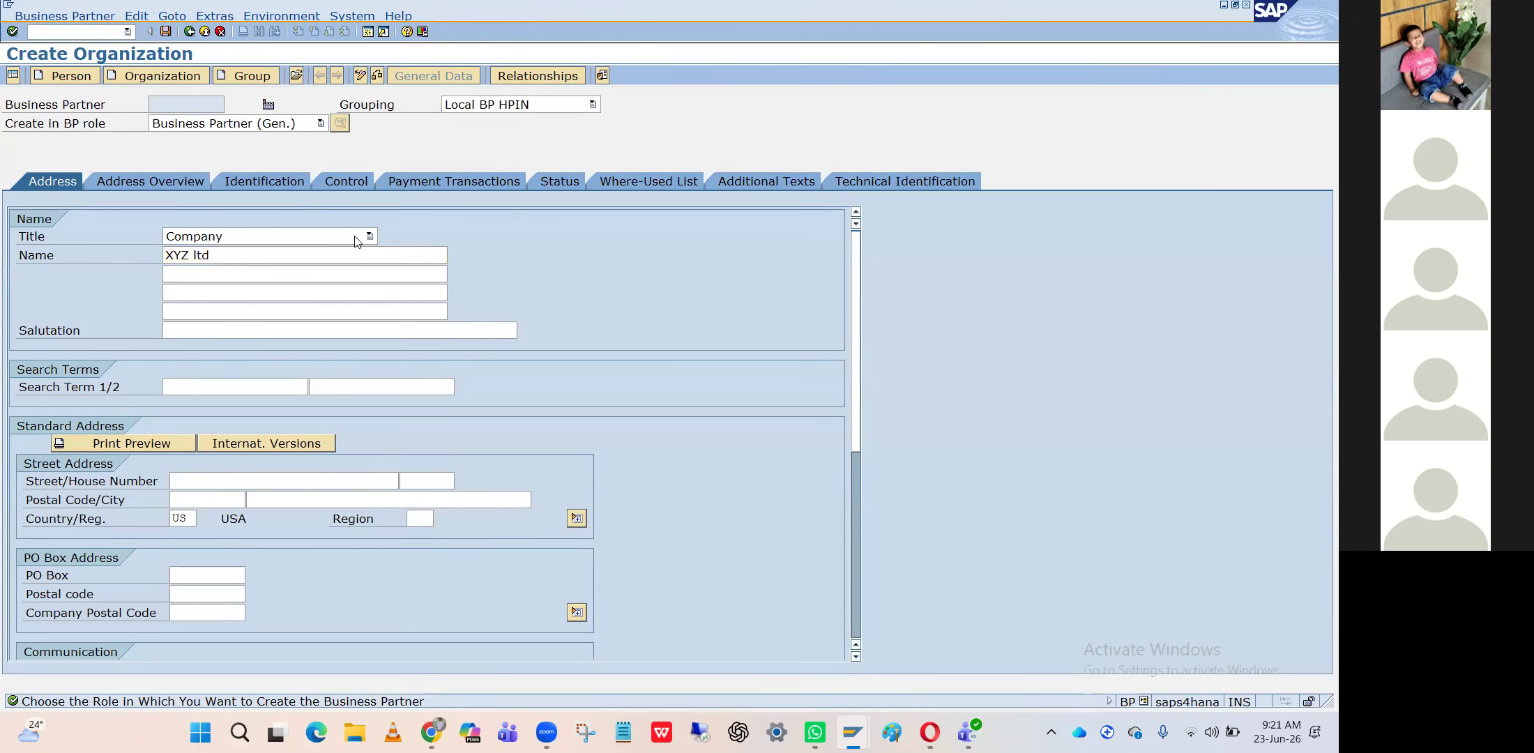
pyautogui.press('Return')
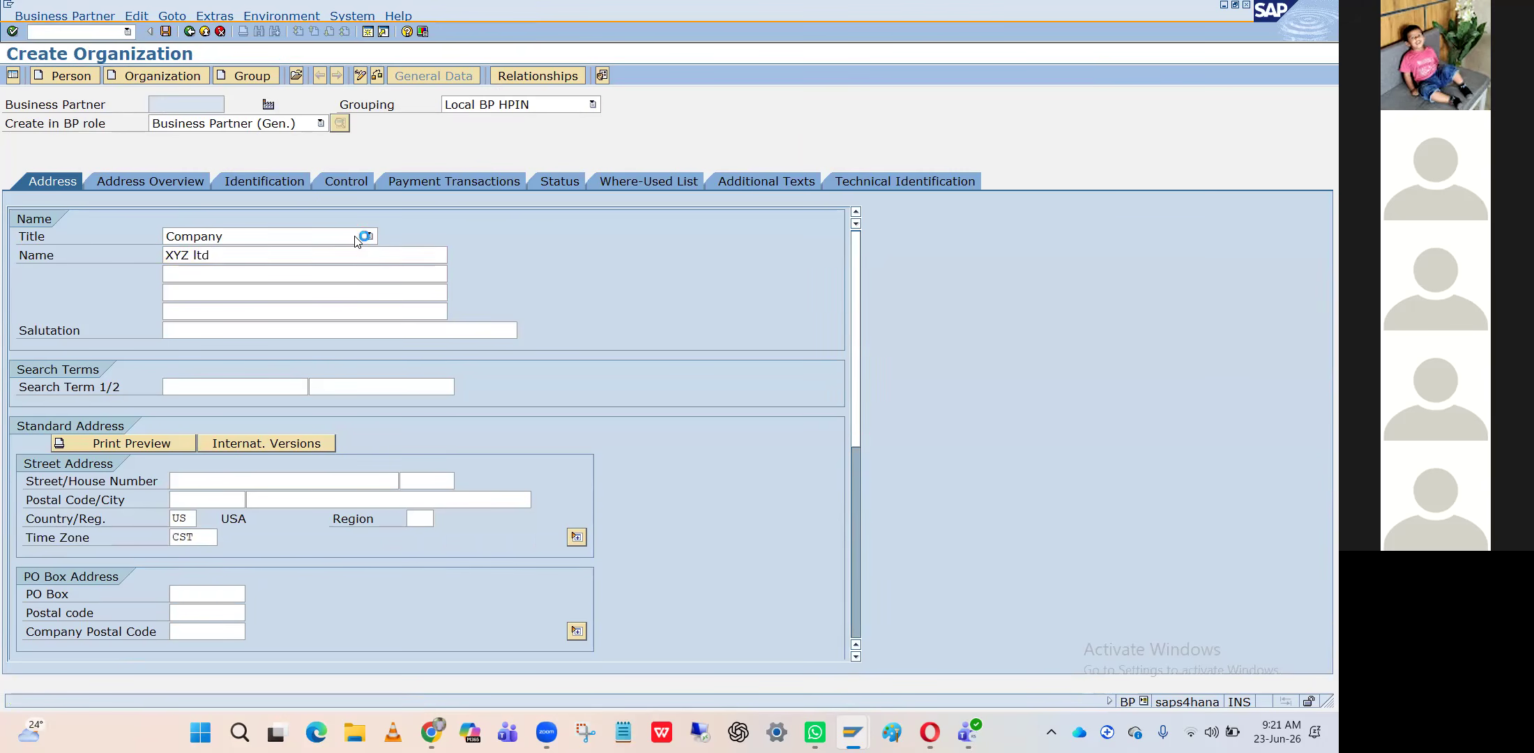
pyautogui.click(184, 519)
pyautogui.press('BackSpace')
pyautogui.press('BackSpace')
pyautogui.write('IN')
pyautogui.press('Tab')
pyautogui.press('Tab')
pyautogui.press('Return')
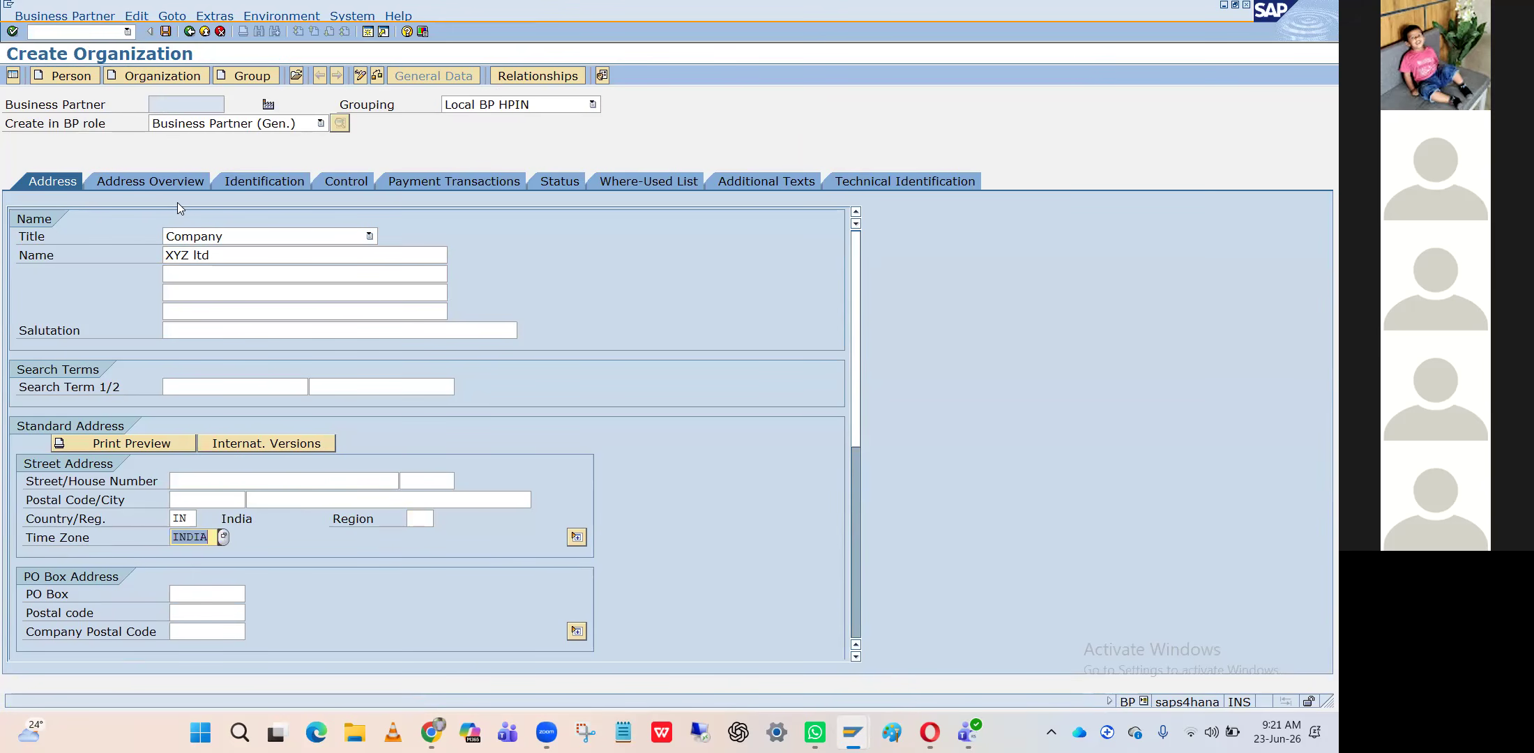
# Change the new organization's BP role to FLVN00 and accept the switch to the new role
pyautogui.click(305, 128)
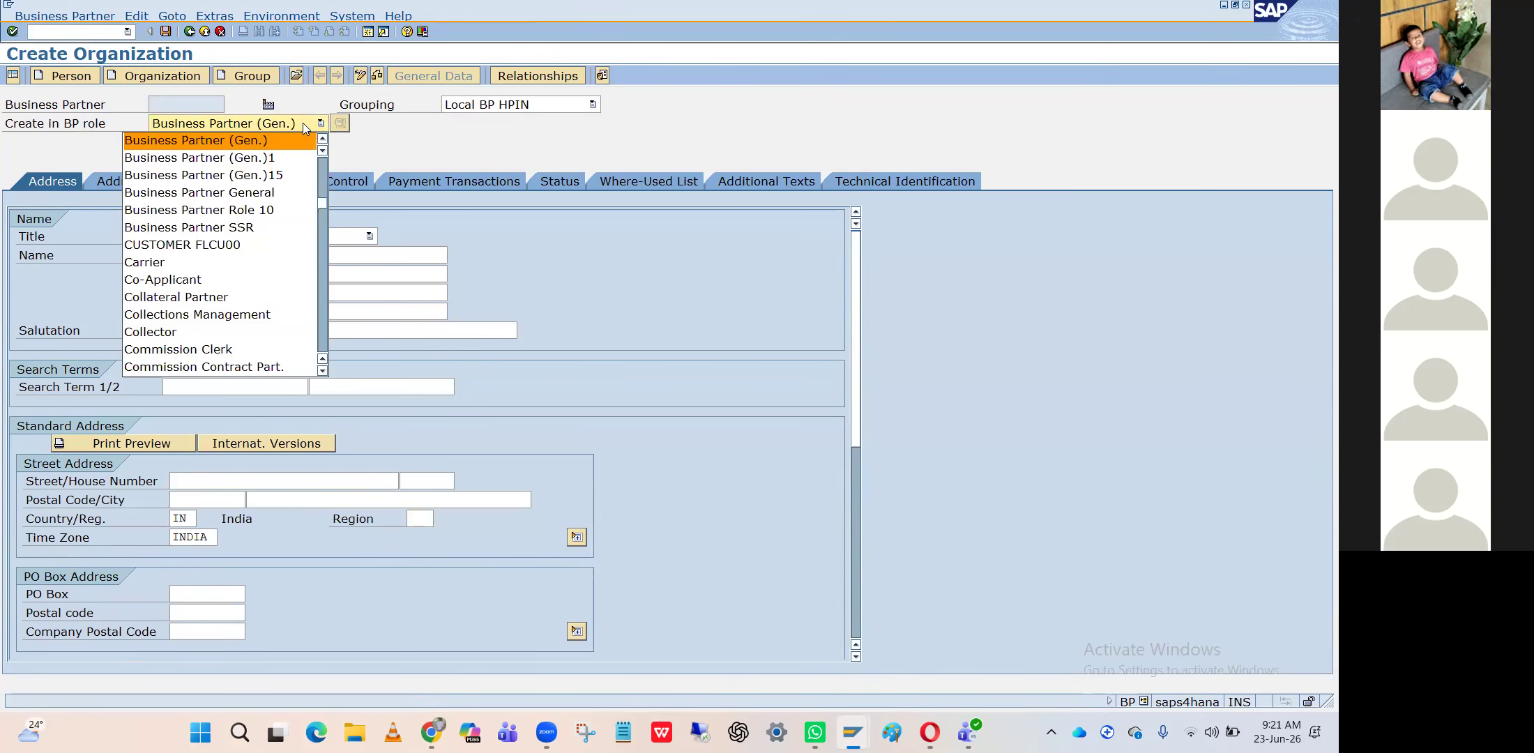
pyautogui.write('fl')
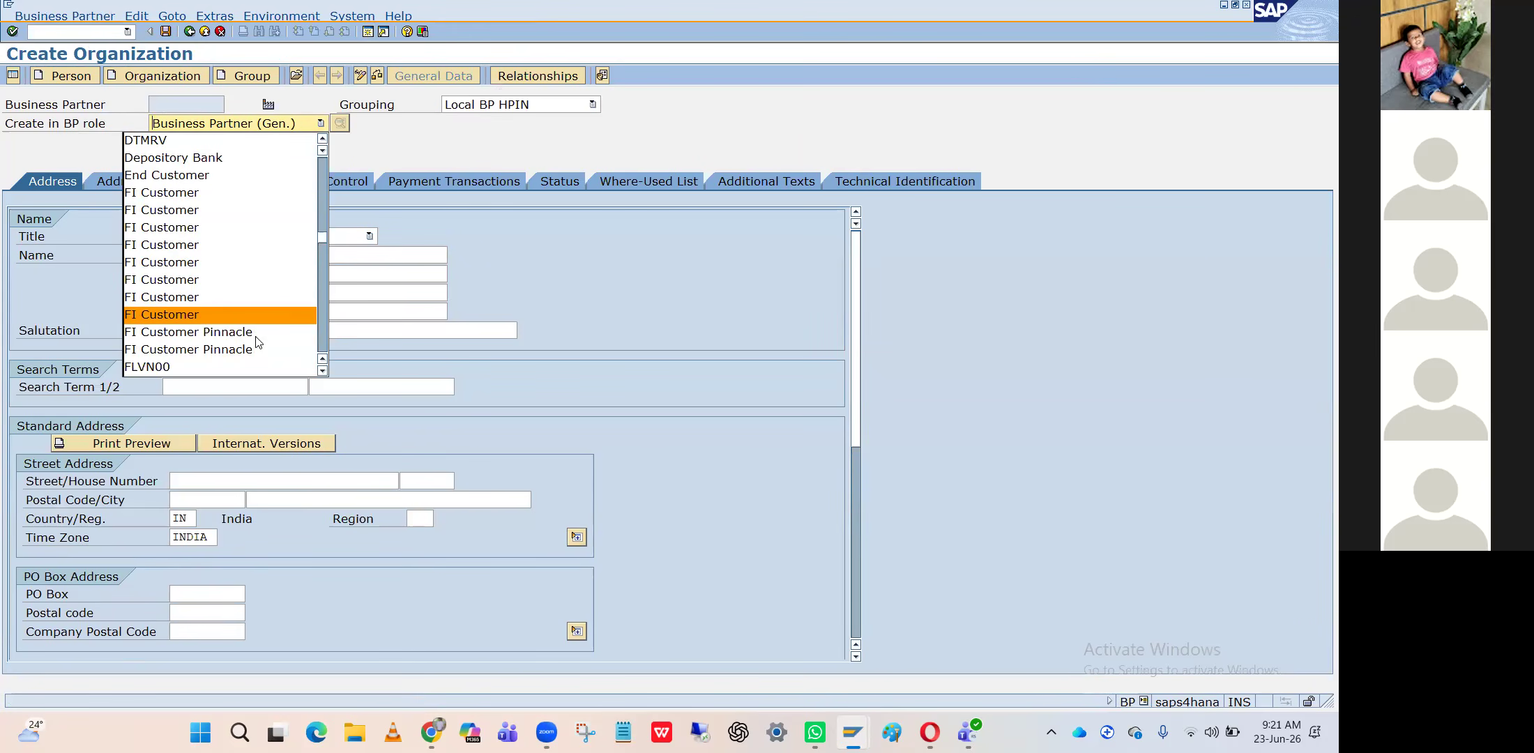
pyautogui.click(218, 365)
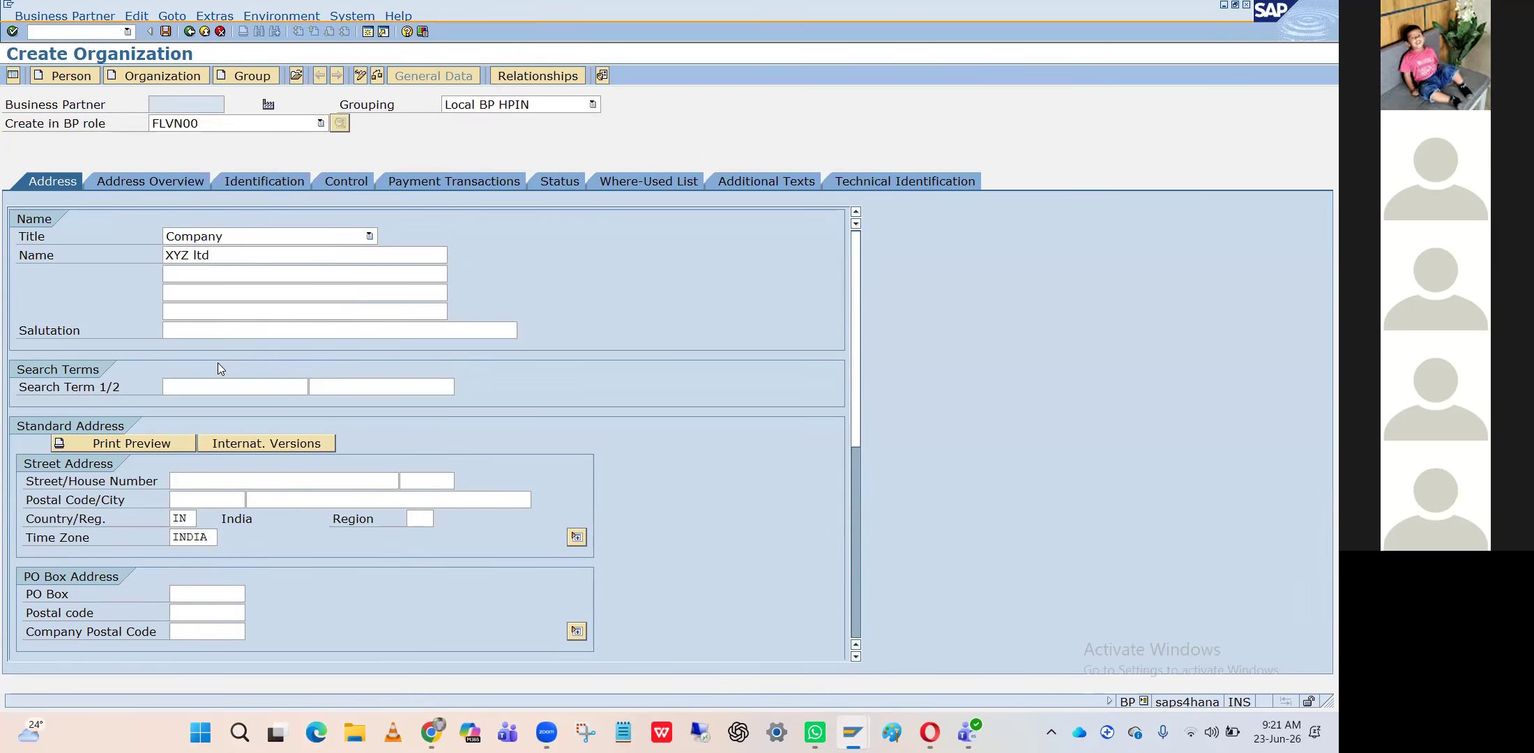
pyautogui.click(545, 484)
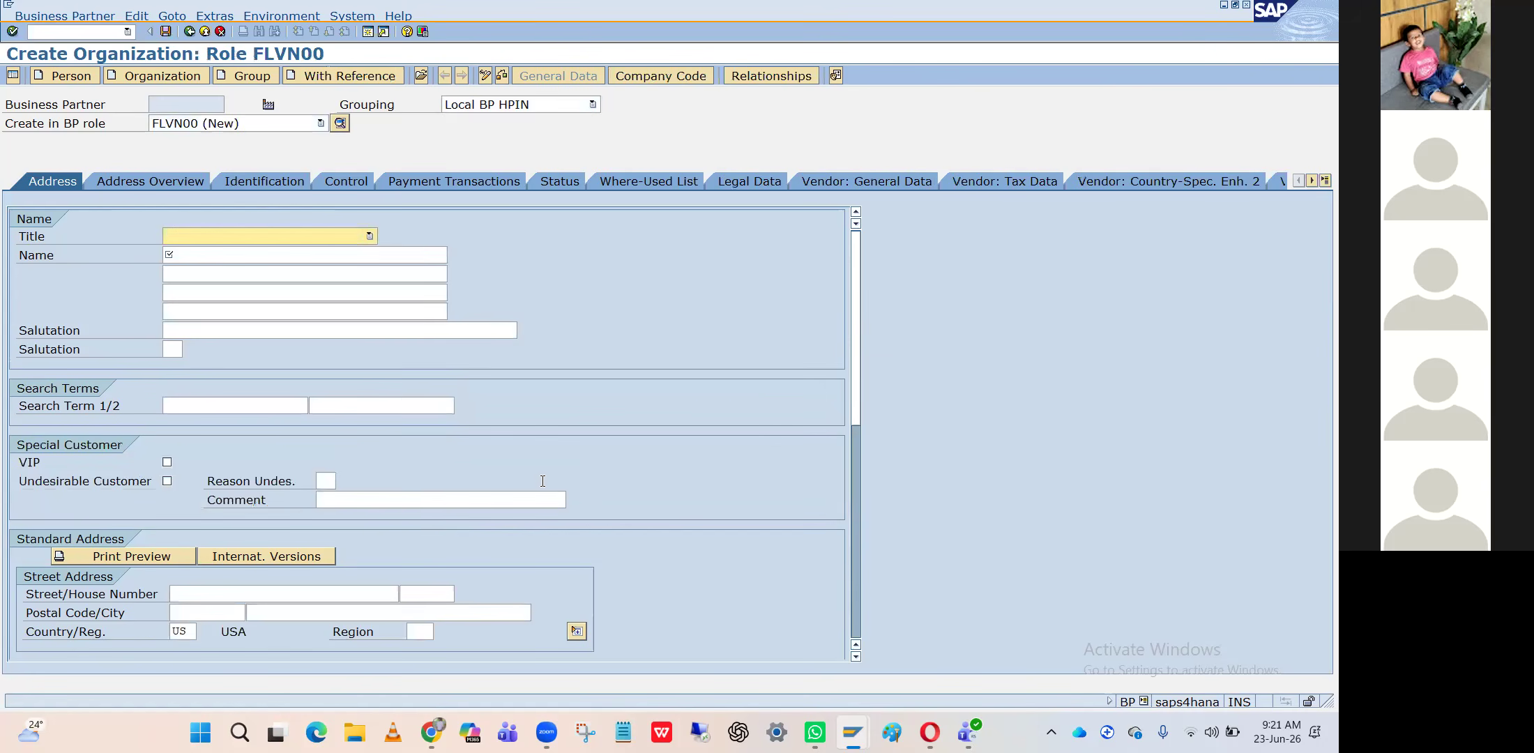
# Enter the title Company and the name XYZ ltd for the FLVN00 organization
pyautogui.click(221, 239)
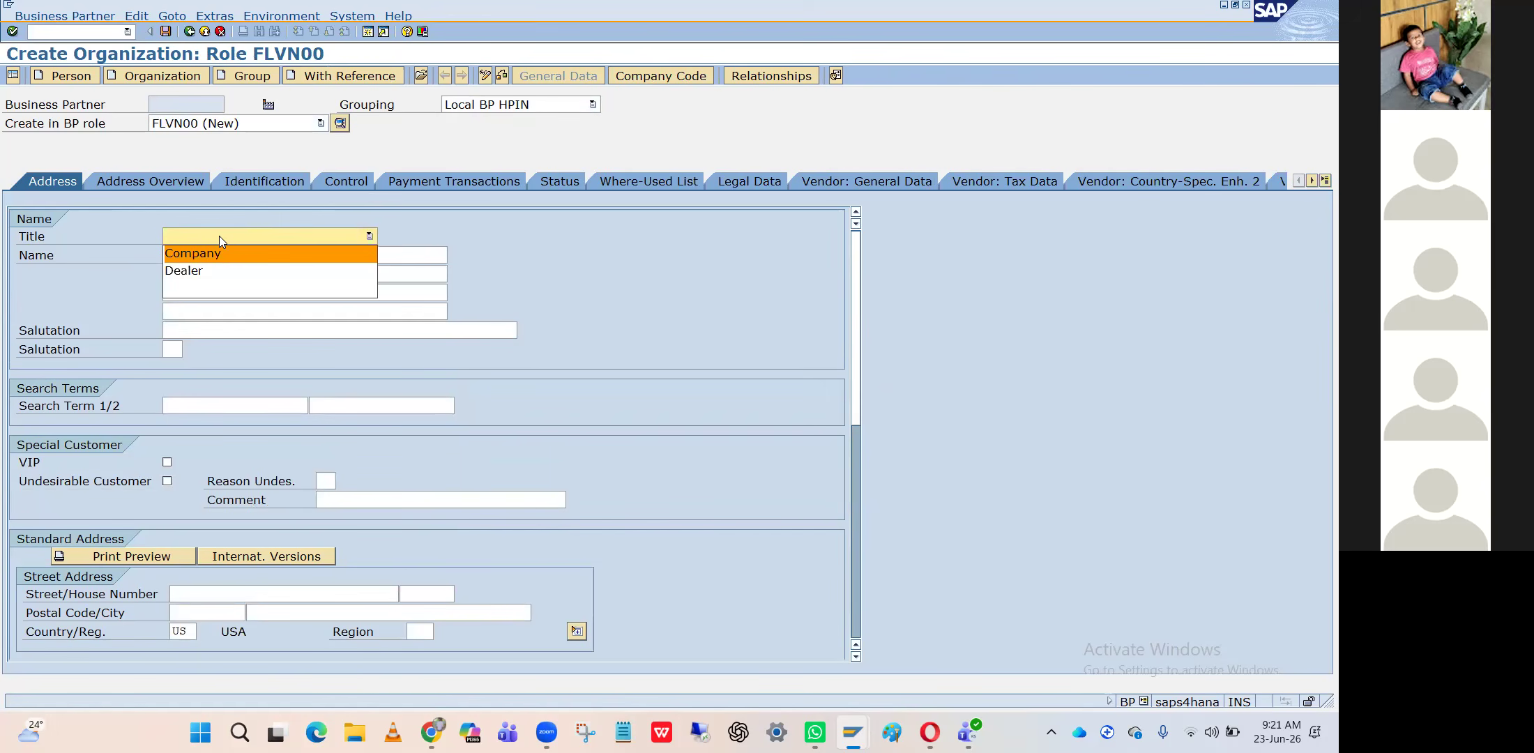
pyautogui.click(213, 254)
pyautogui.click(213, 255)
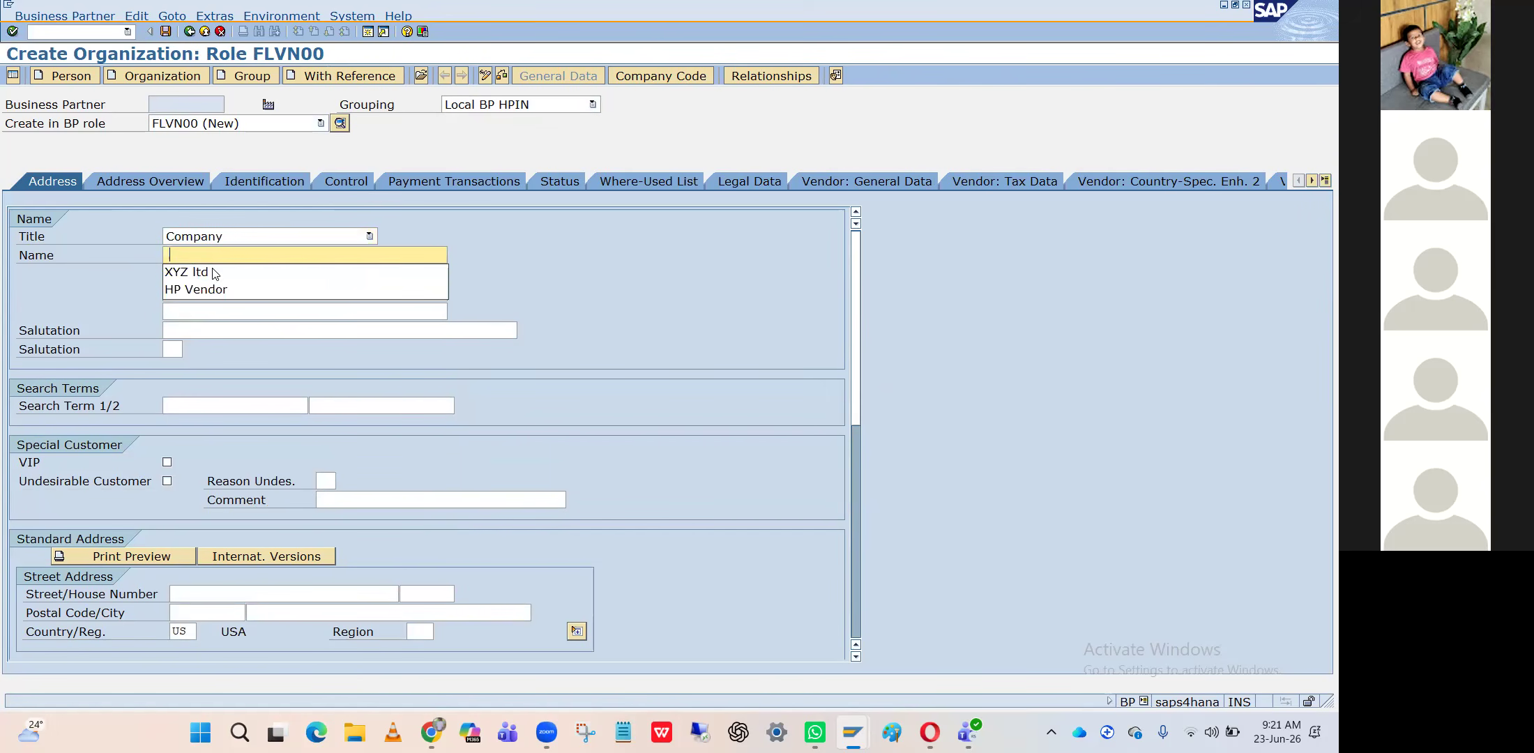
pyautogui.click(212, 272)
pyautogui.press('Return')
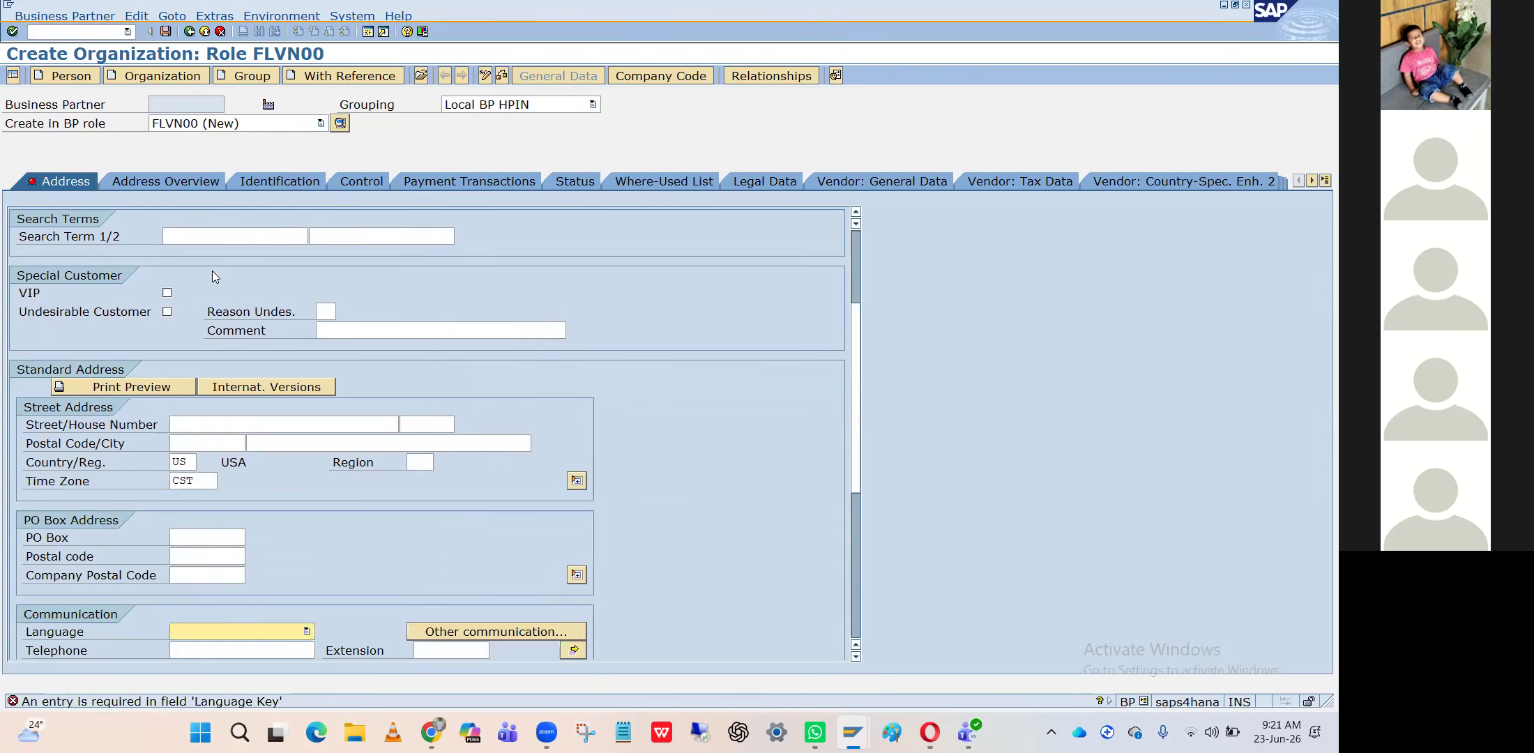
# Set the communication language to English and the city in the standard address to Bangalore
pyautogui.write('English')
pyautogui.press('Return')
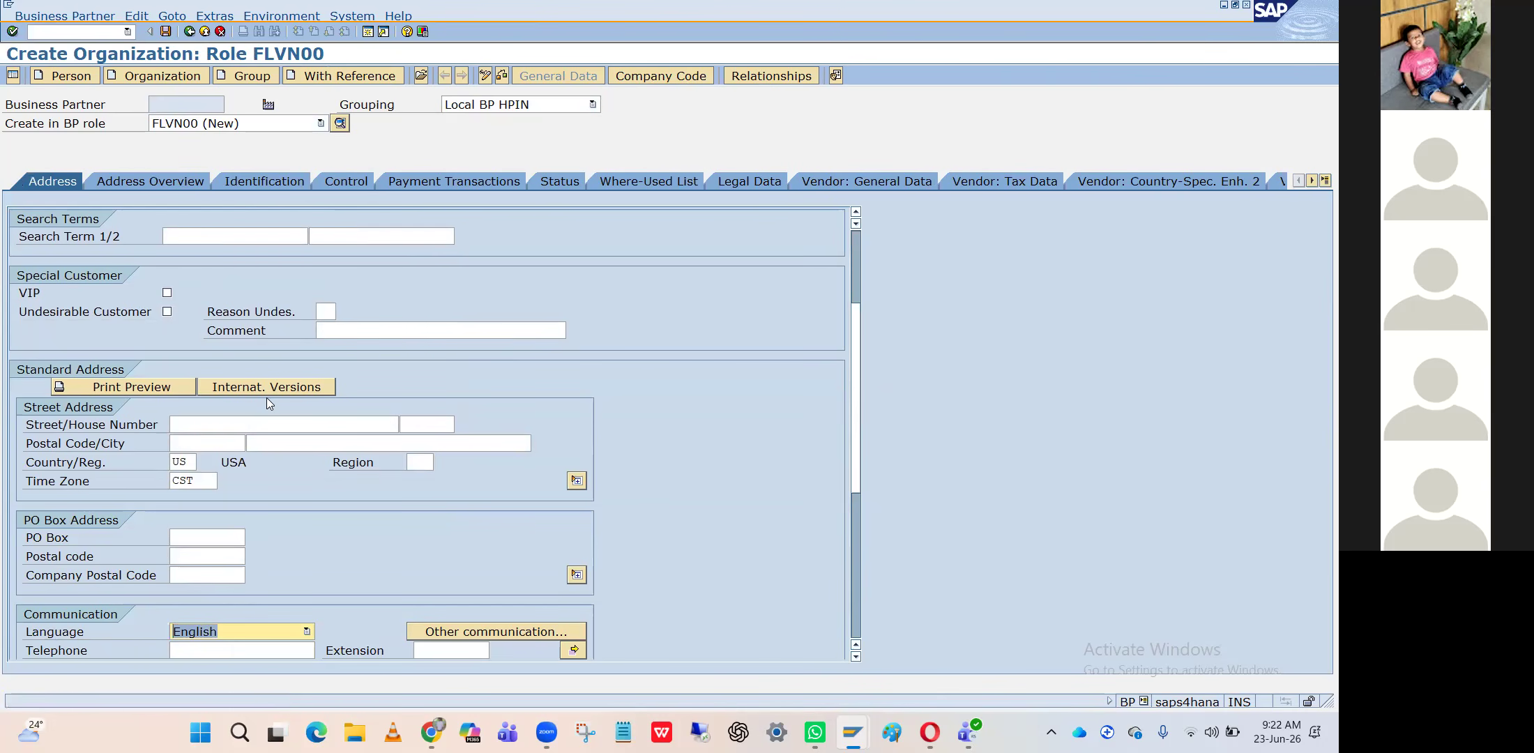
pyautogui.click(283, 444)
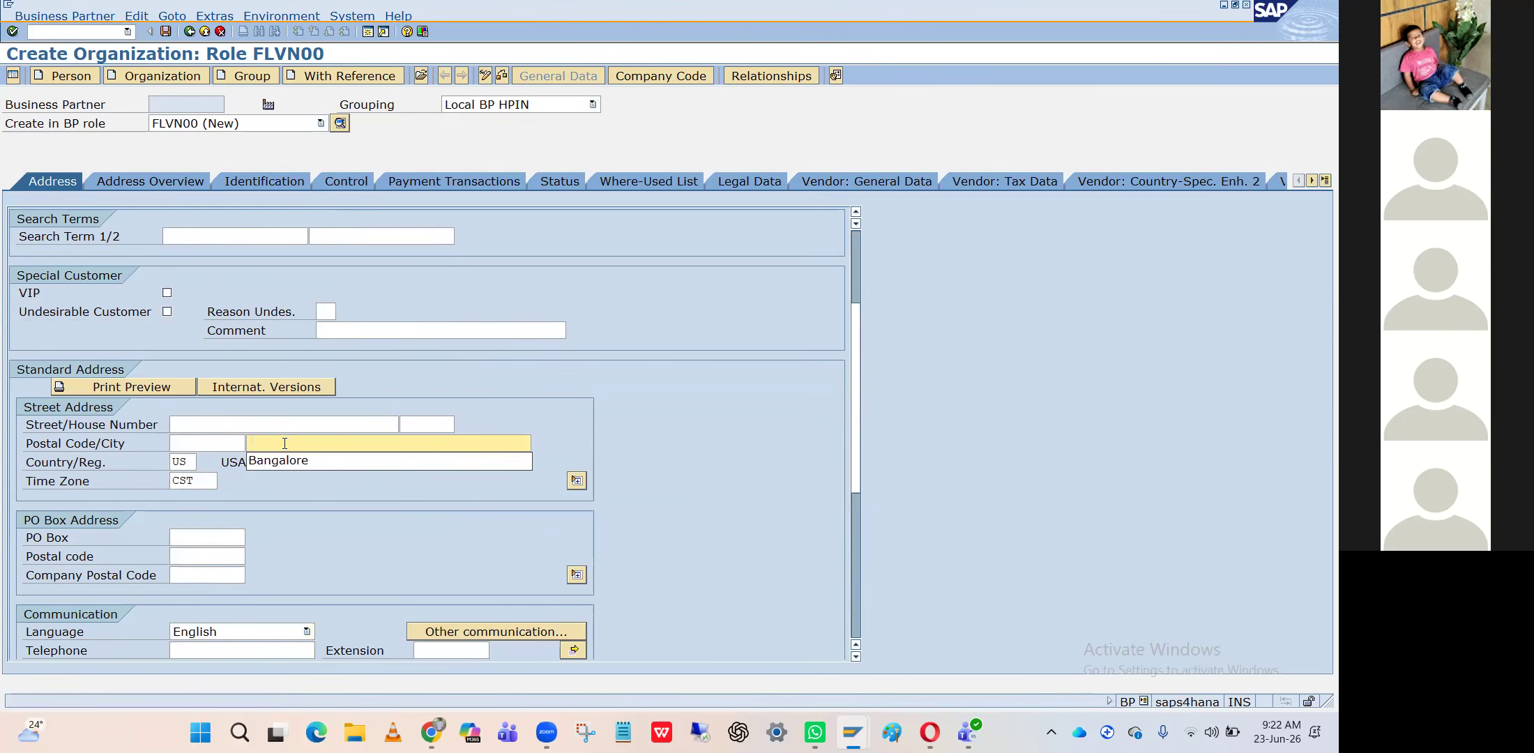
pyautogui.click(285, 460)
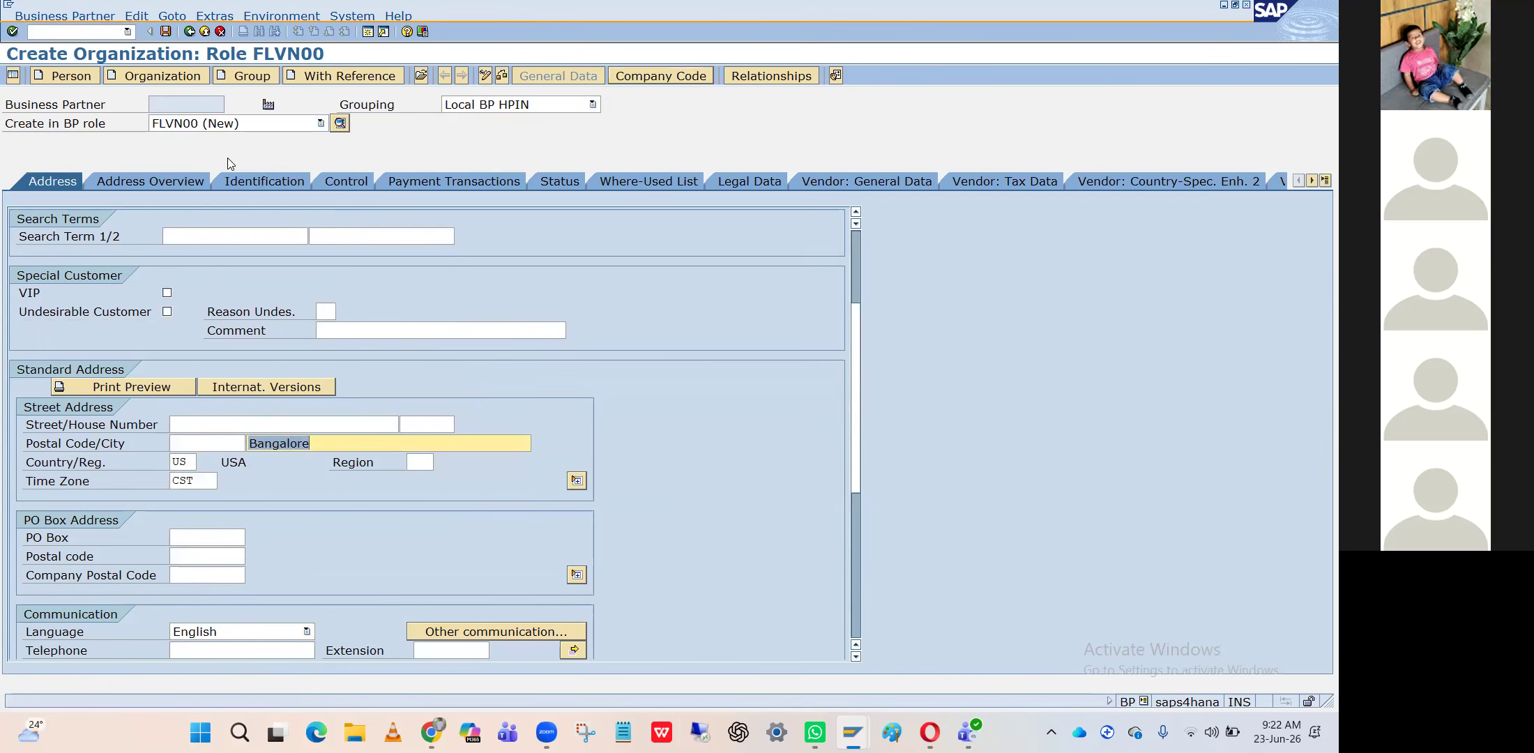
# Assign company code HPIN to the vendor and set its reconciliation account to 199997
pyautogui.click(660, 76)
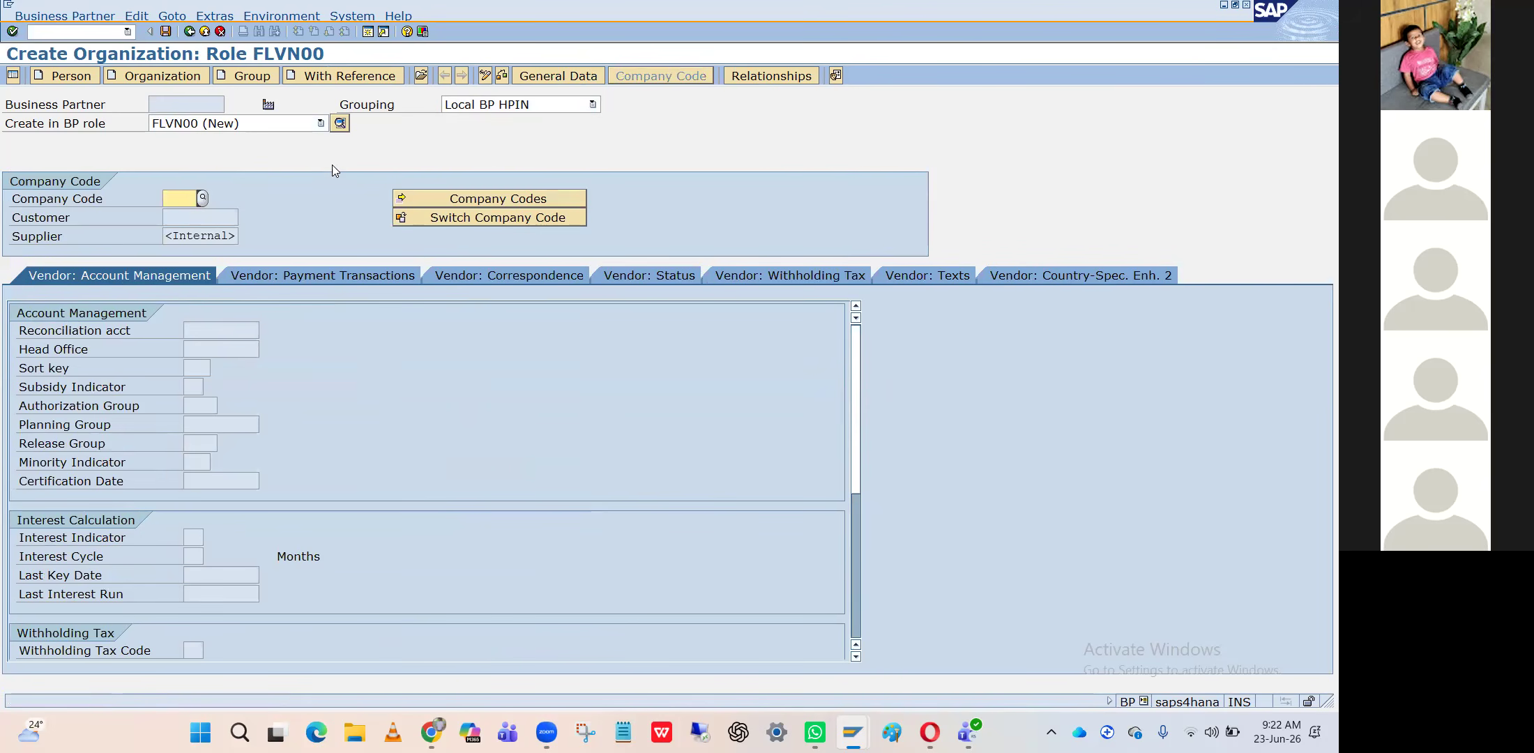
pyautogui.press('Return')
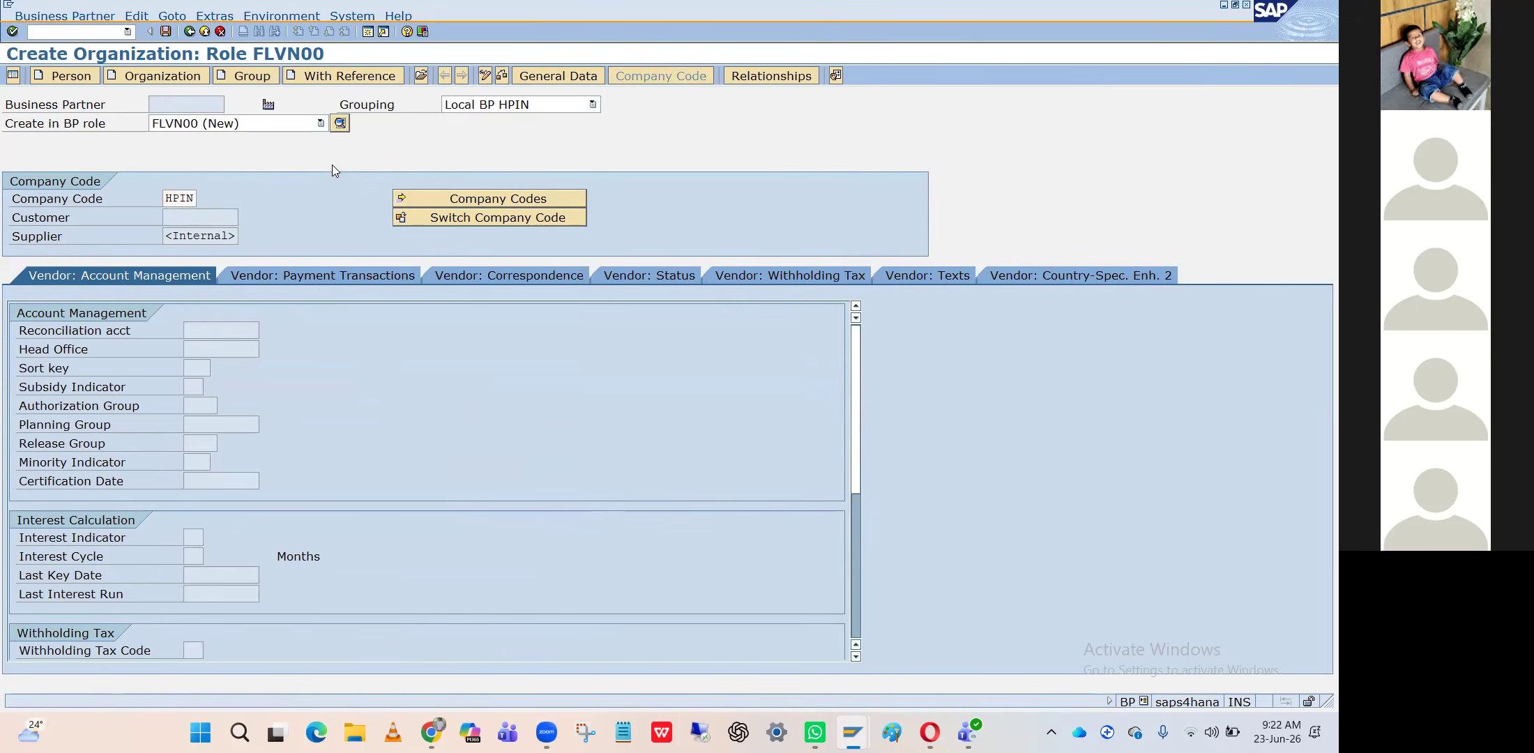
pyautogui.press('Return')
pyautogui.press('BackSpace')
pyautogui.press('Down')
pyautogui.press('Return')
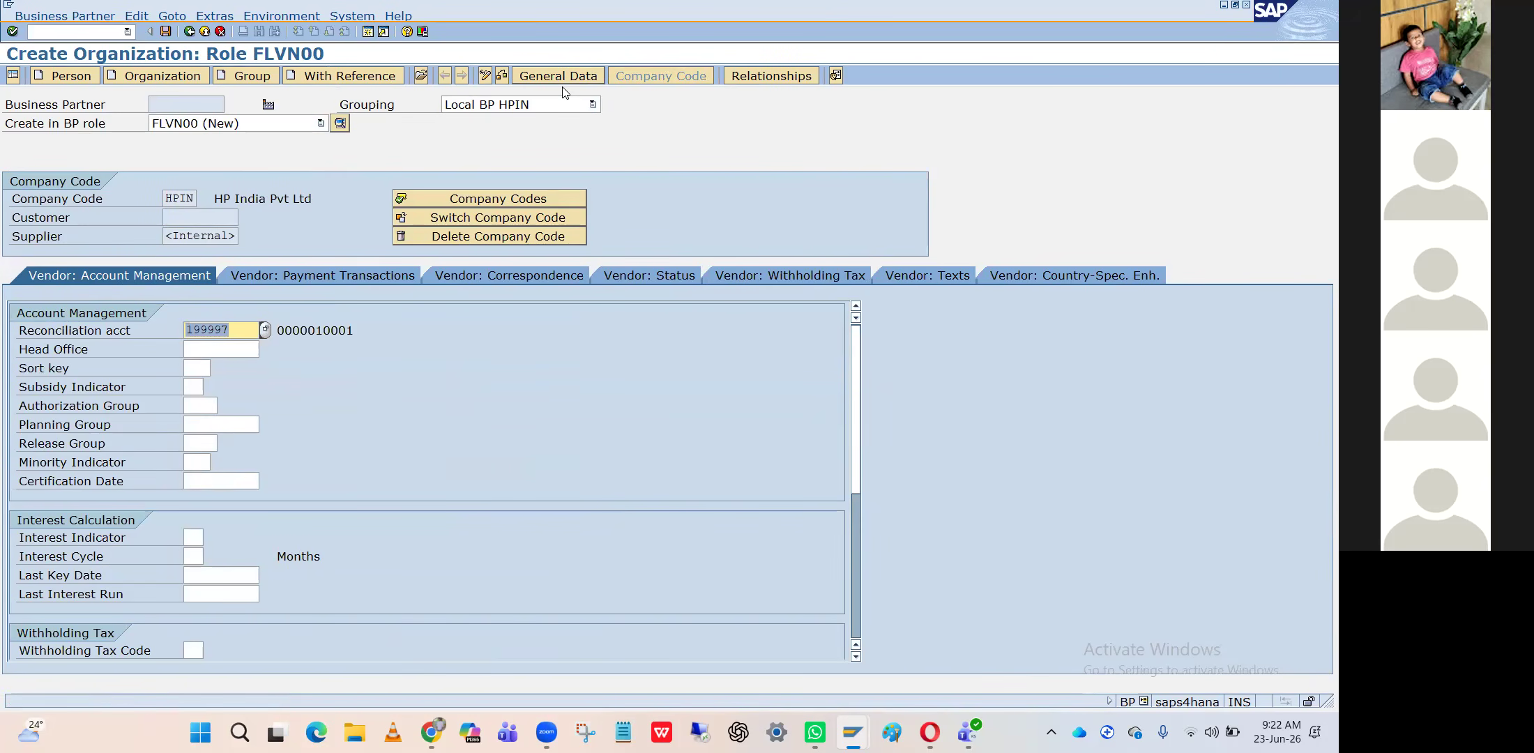
# Return to the general data and set the address country to IN and the time zone to INDIA
pyautogui.click(559, 77)
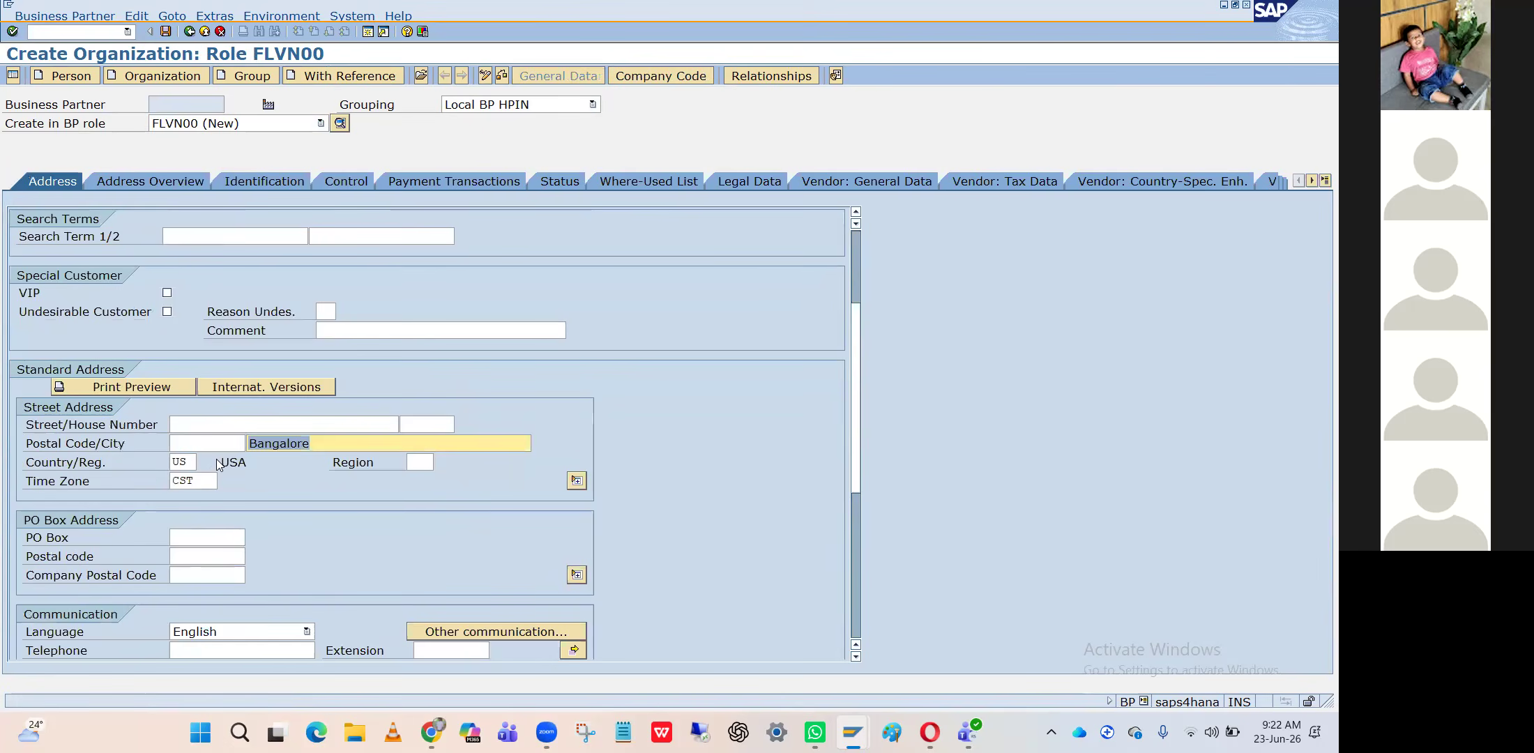
pyautogui.doubleClick(186, 461)
pyautogui.press('BackSpace')
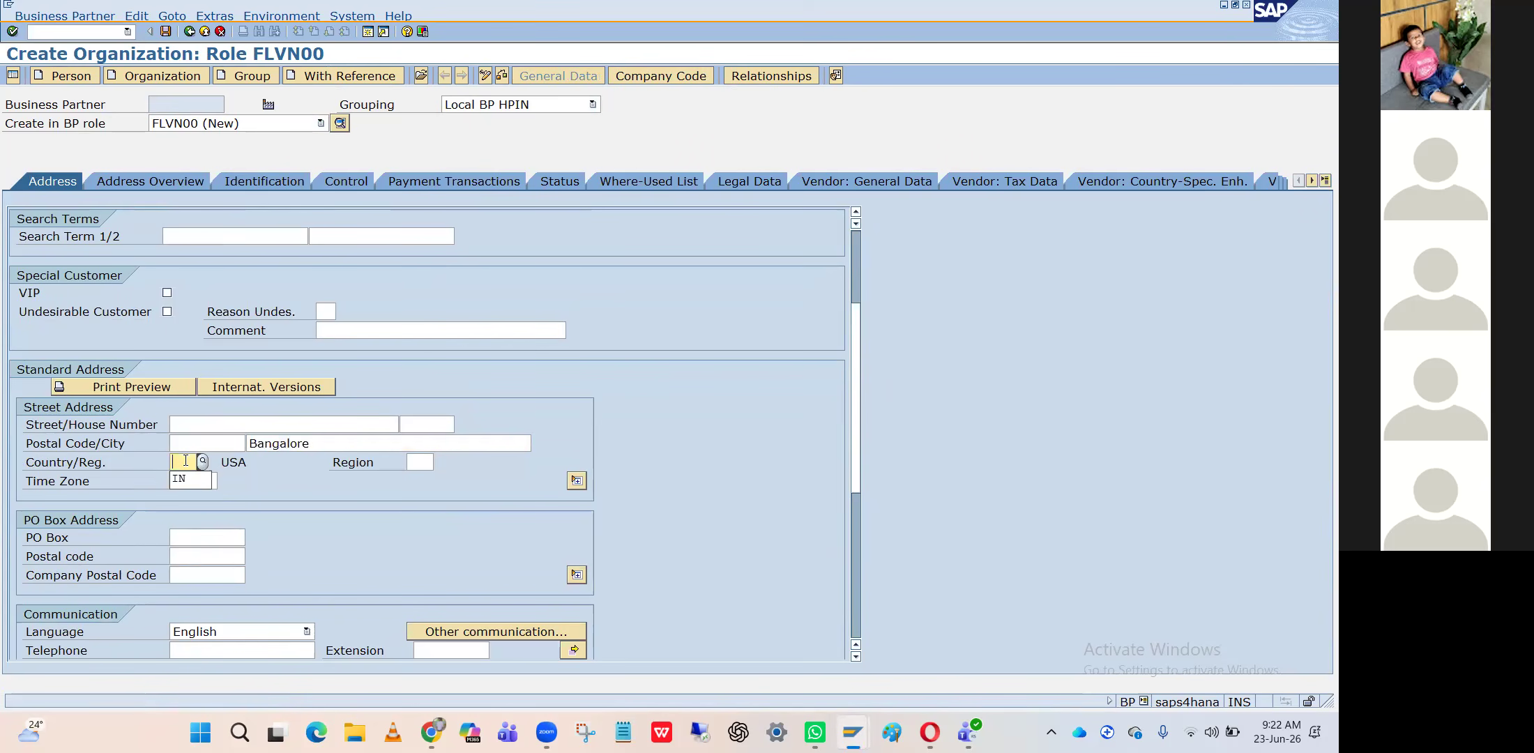
pyautogui.write('IN')
pyautogui.press('Tab')
pyautogui.press('Return')
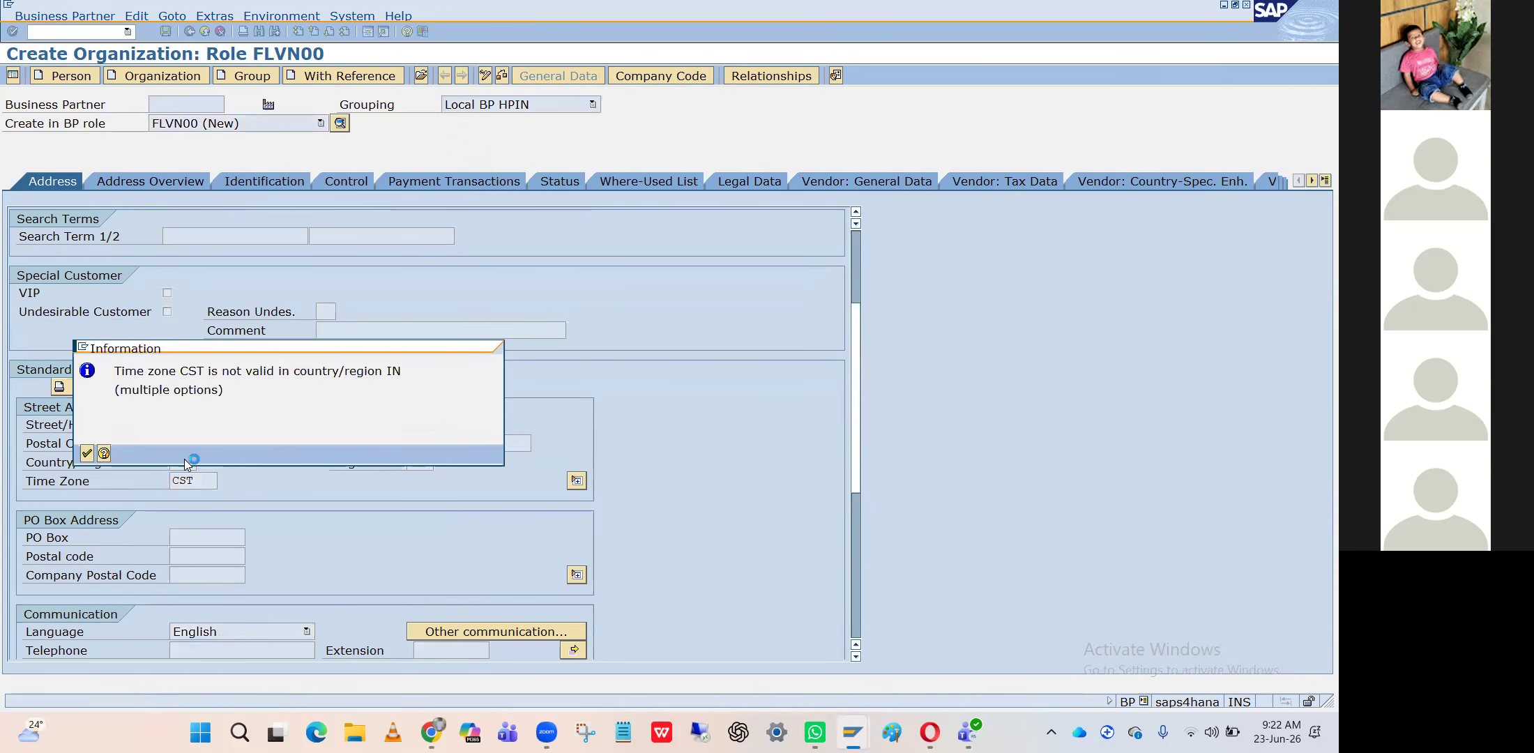
pyautogui.press('Return')
pyautogui.write('INDIA')
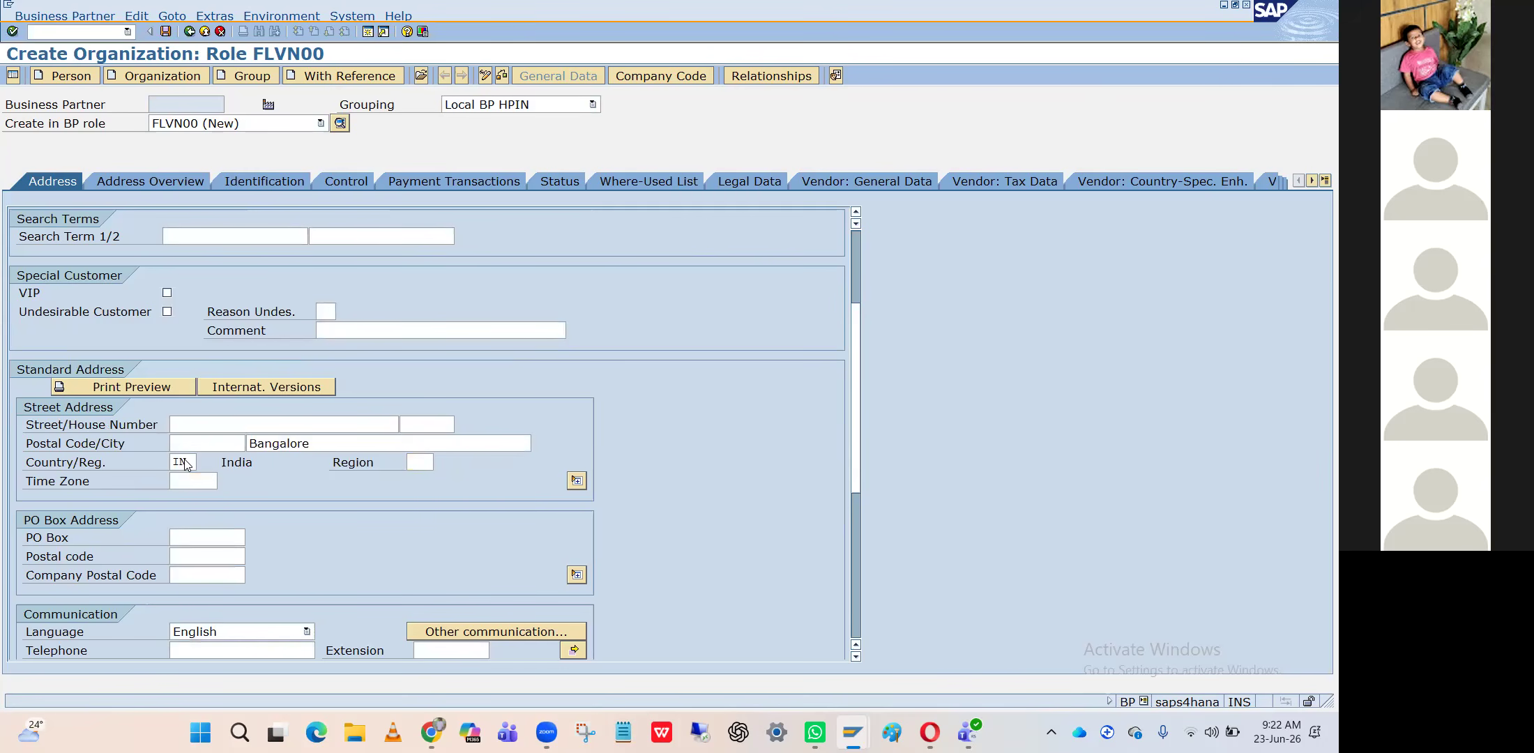
pyautogui.press('Return')
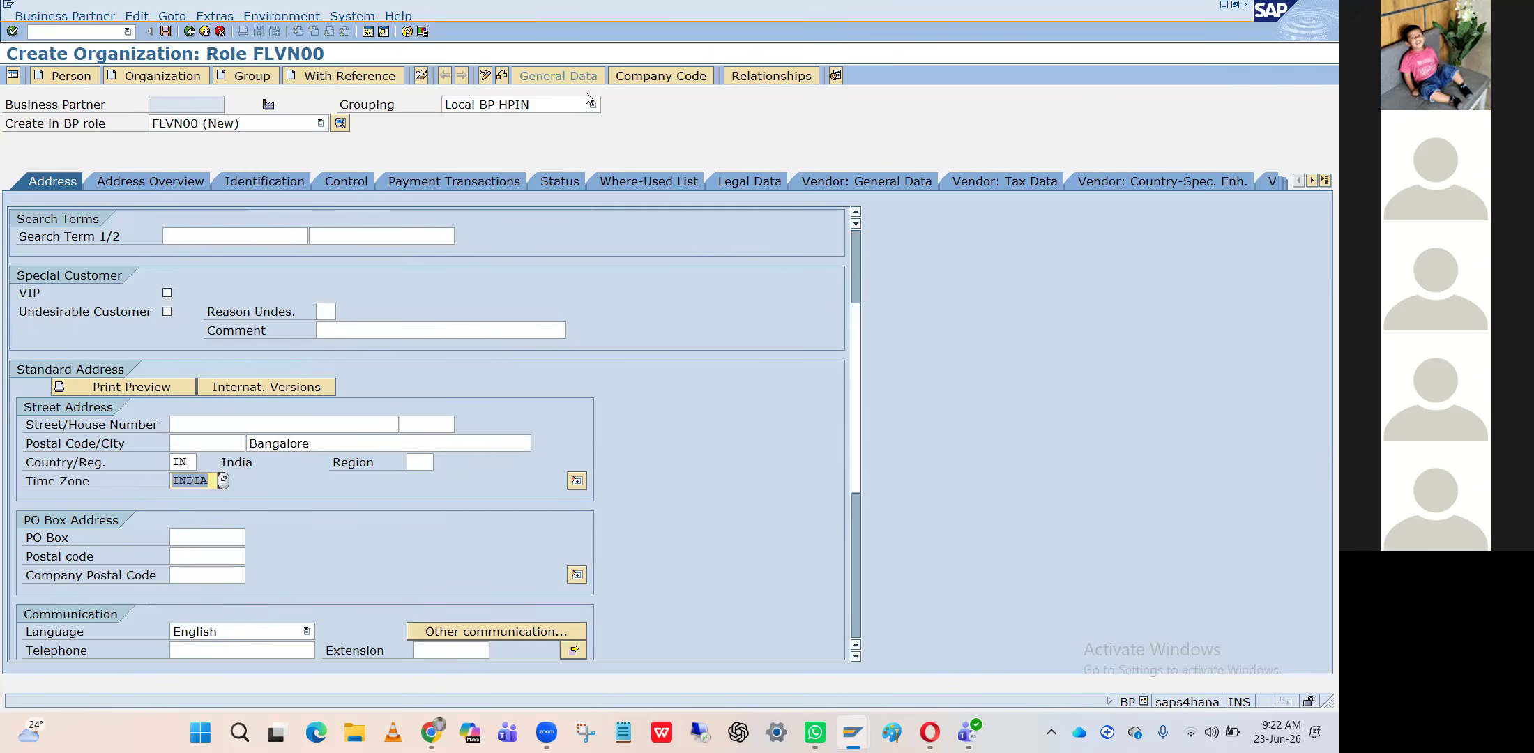
# Set the vendor's terms of payment for company code HPIN to 0001 and try to save the business partner
pyautogui.click(649, 83)
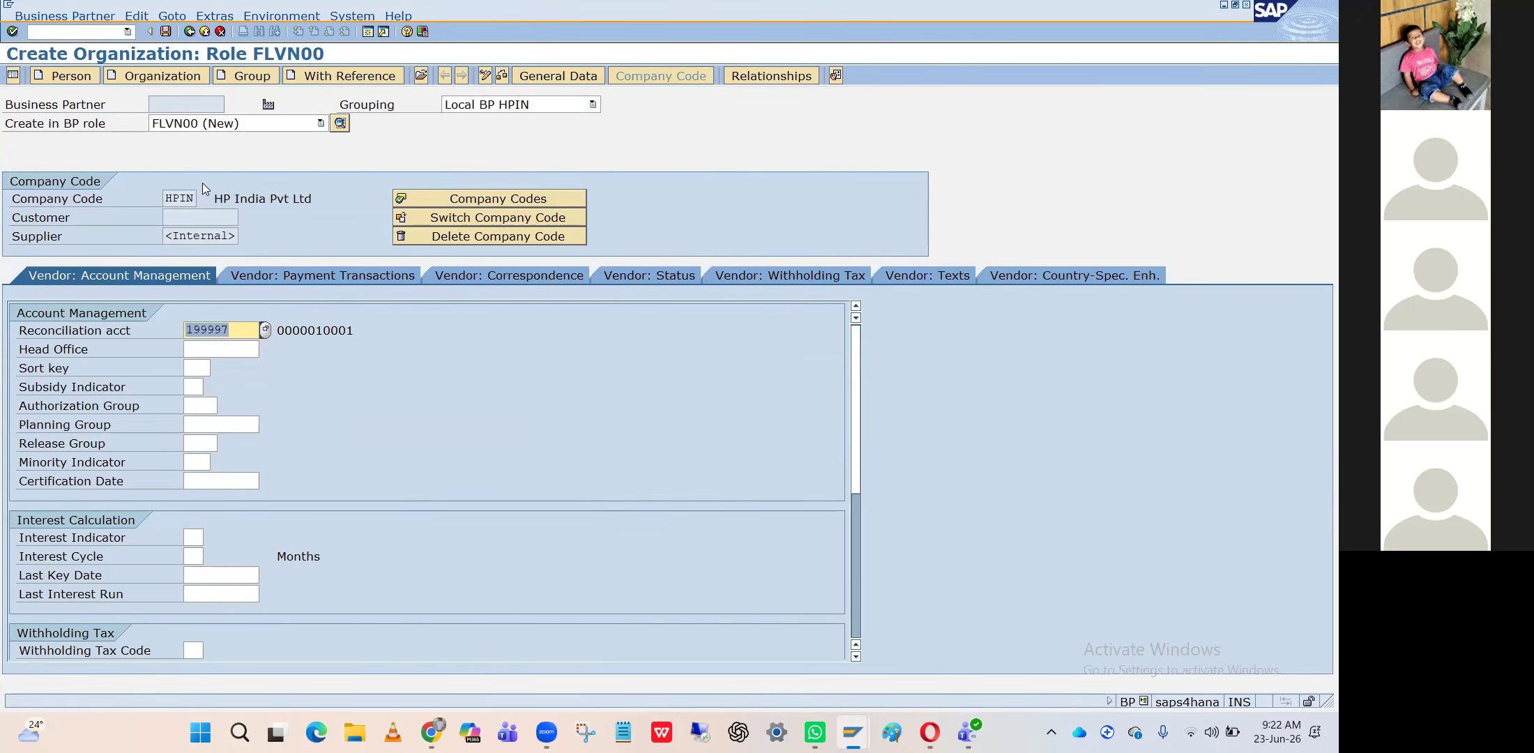
pyautogui.click(302, 277)
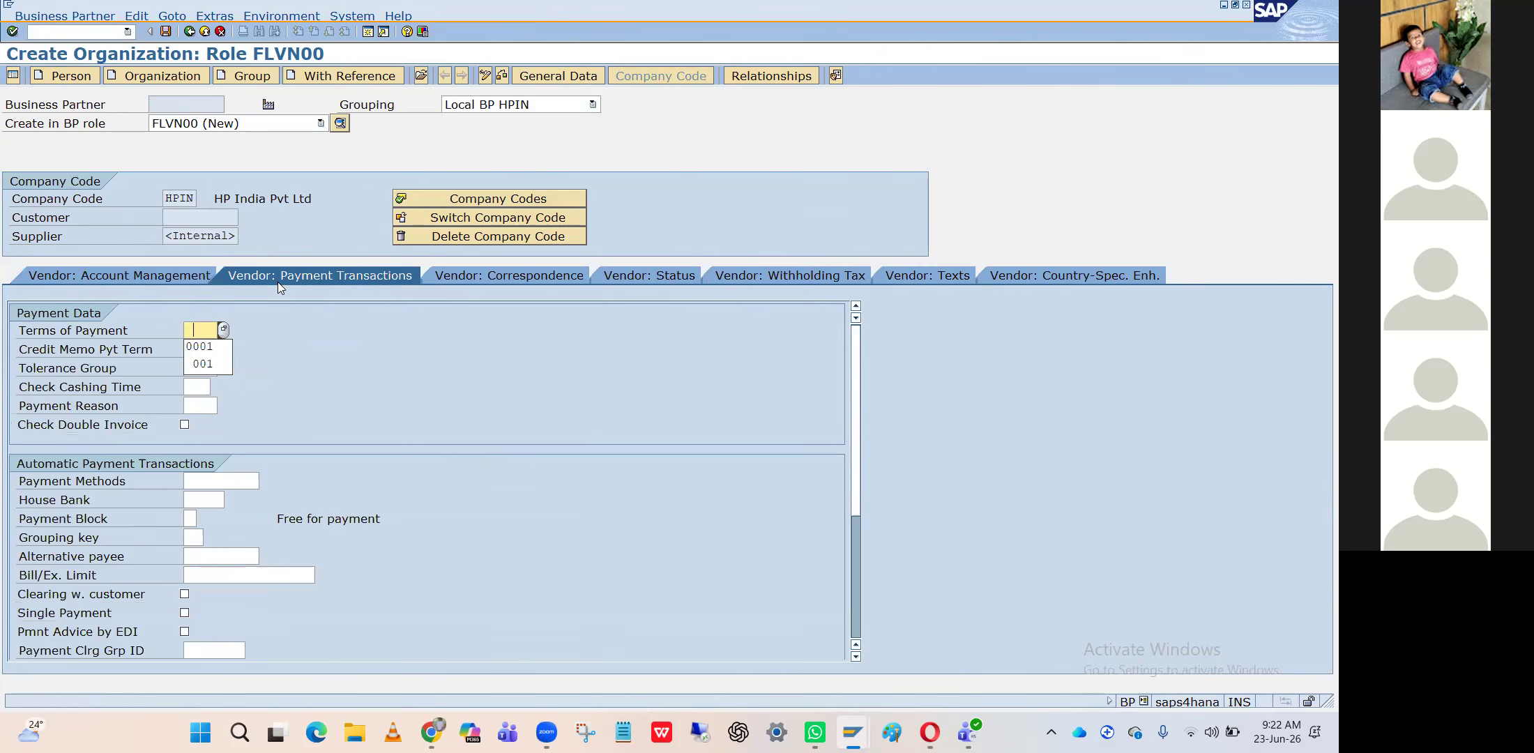
pyautogui.click(214, 347)
pyautogui.press('Return')
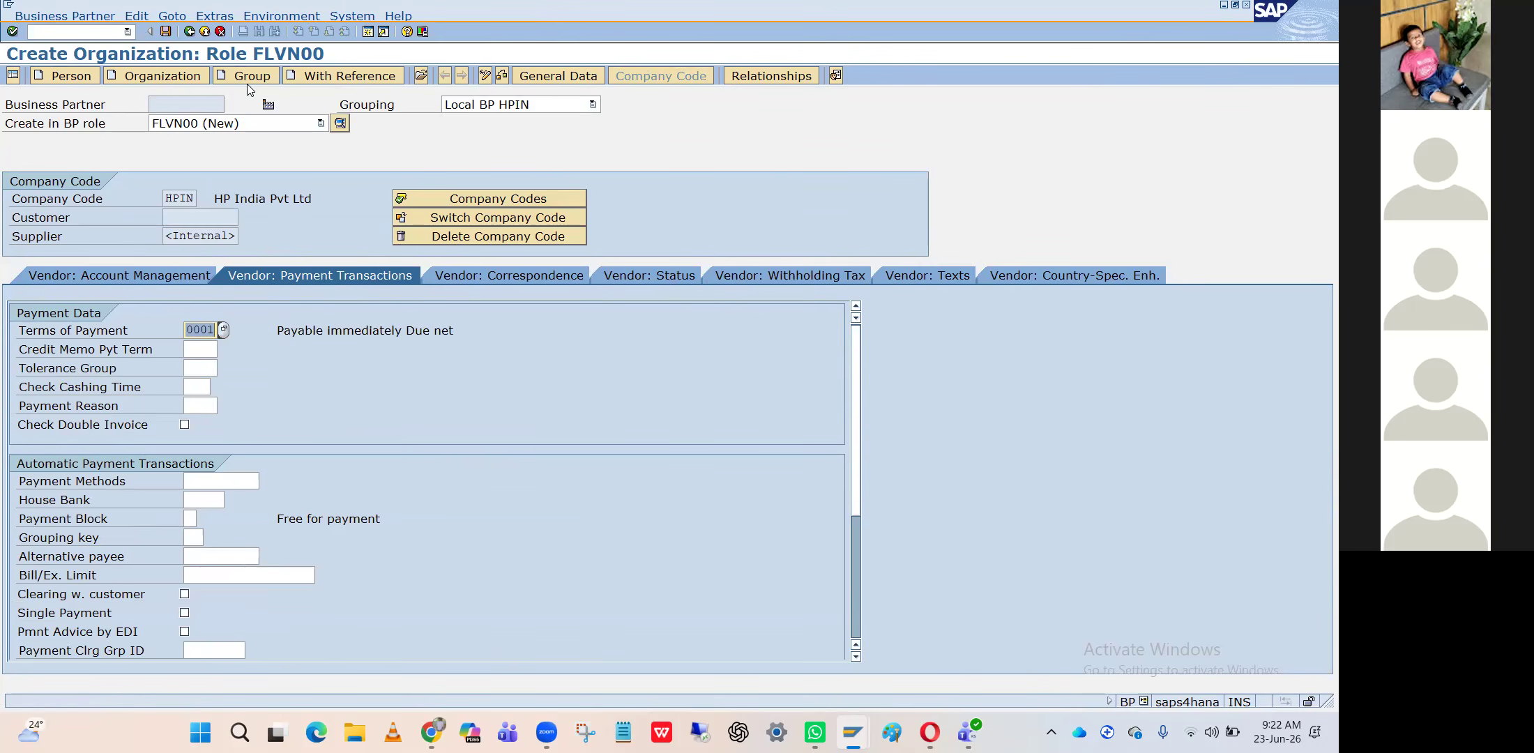
pyautogui.click(168, 33)
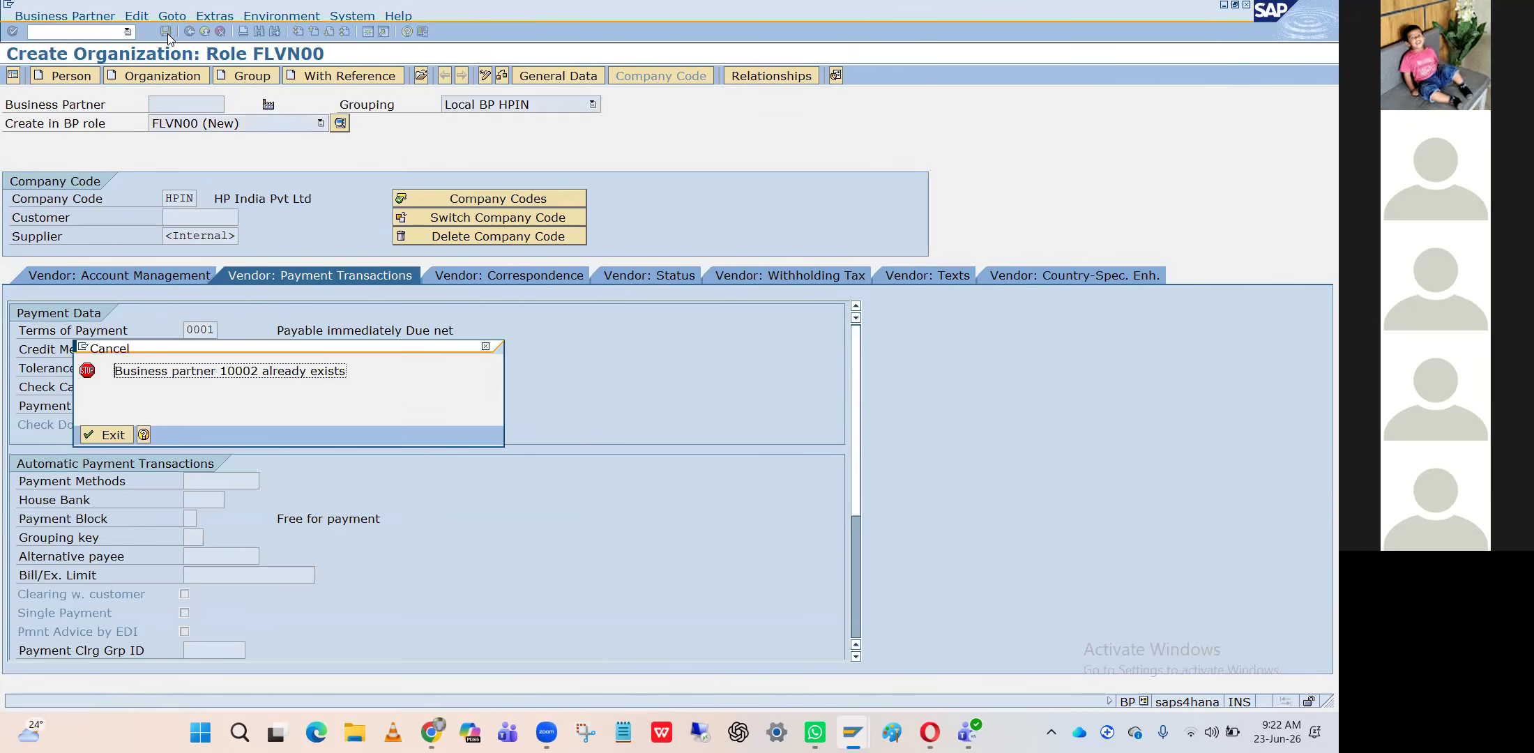
pyautogui.press('Return')
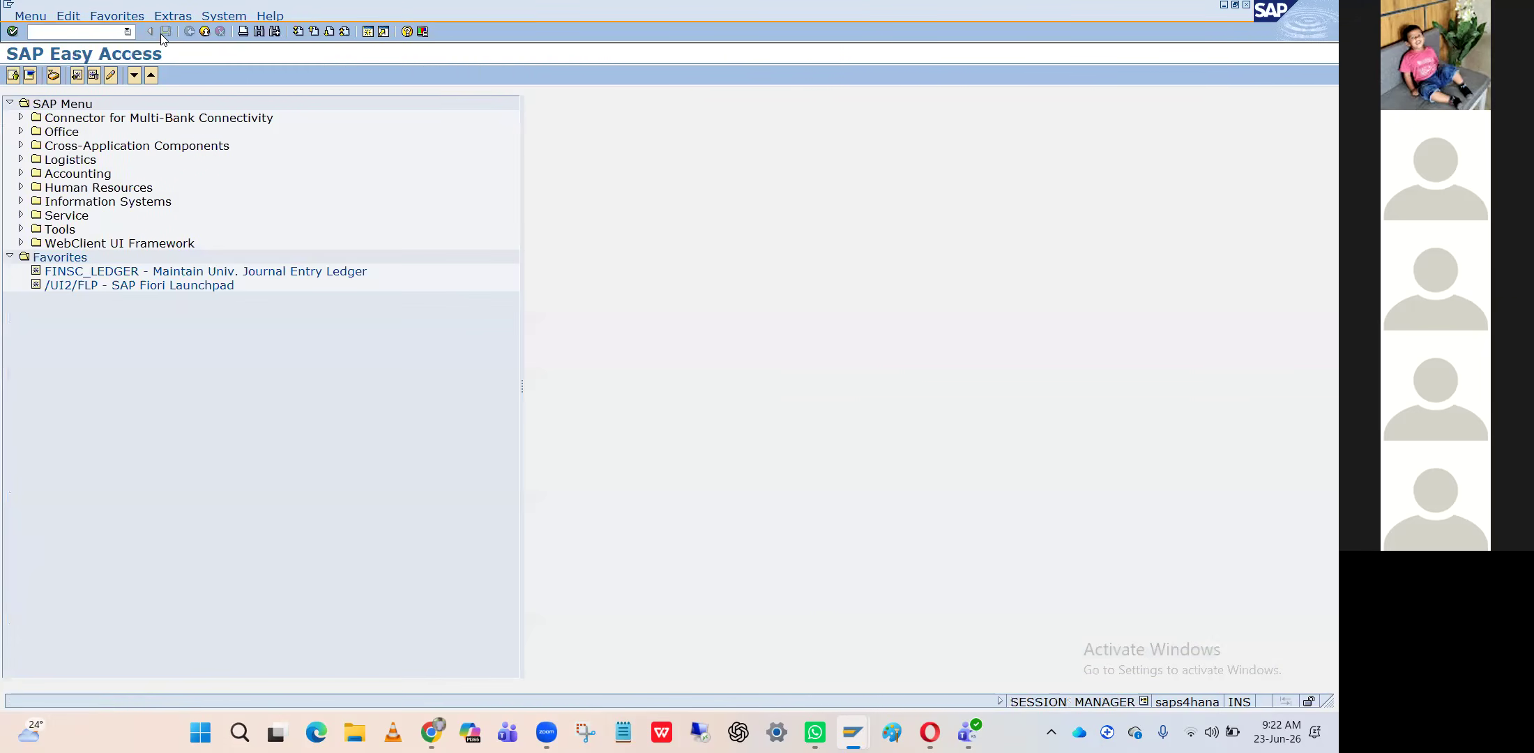
# Log off from SAP and log back on through the HDB connection with the user name and account password
pyautogui.write('/nex')
pyautogui.press('Return')
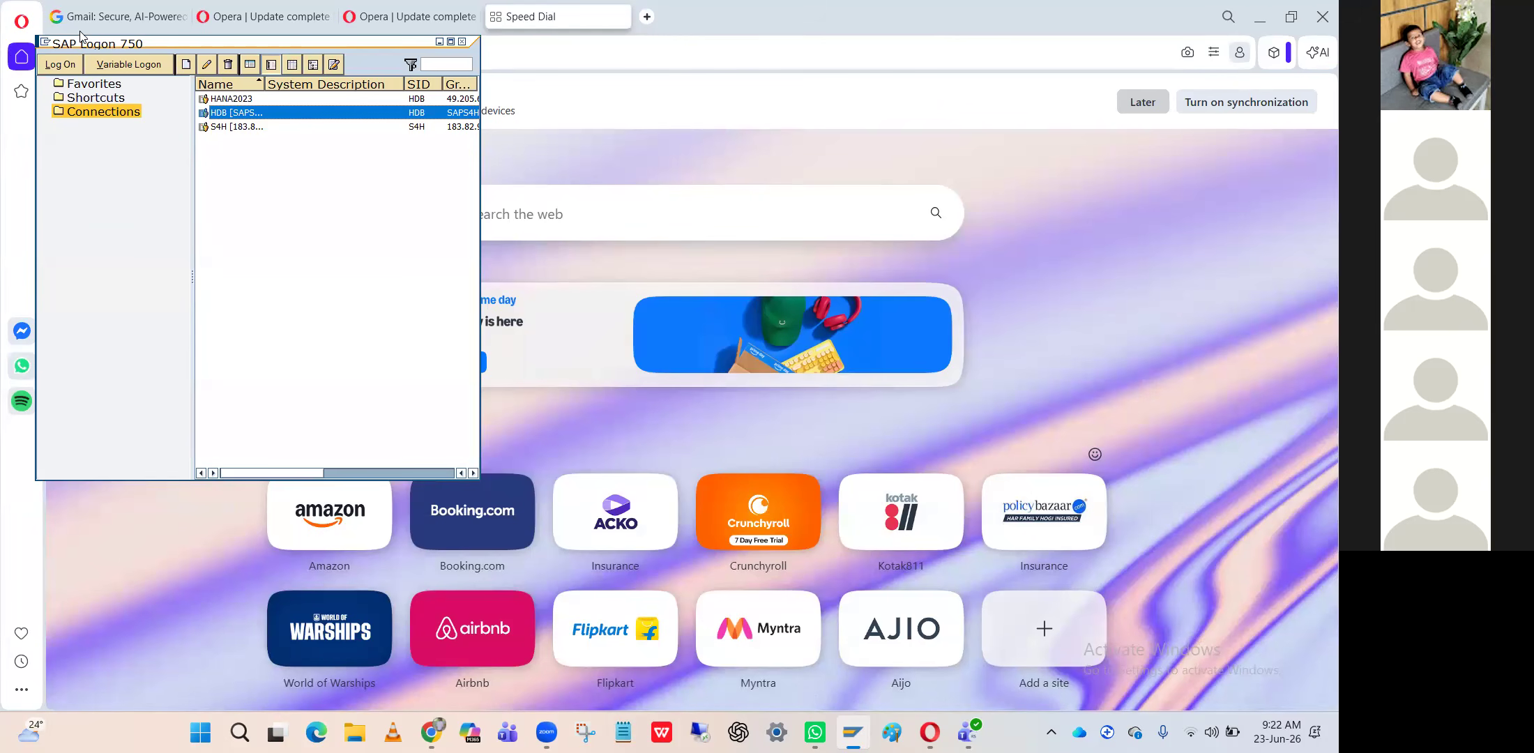
pyautogui.doubleClick(236, 113)
pyautogui.press('Down')
pyautogui.press('Down')
pyautogui.press('Return')
pyautogui.press('Tab')
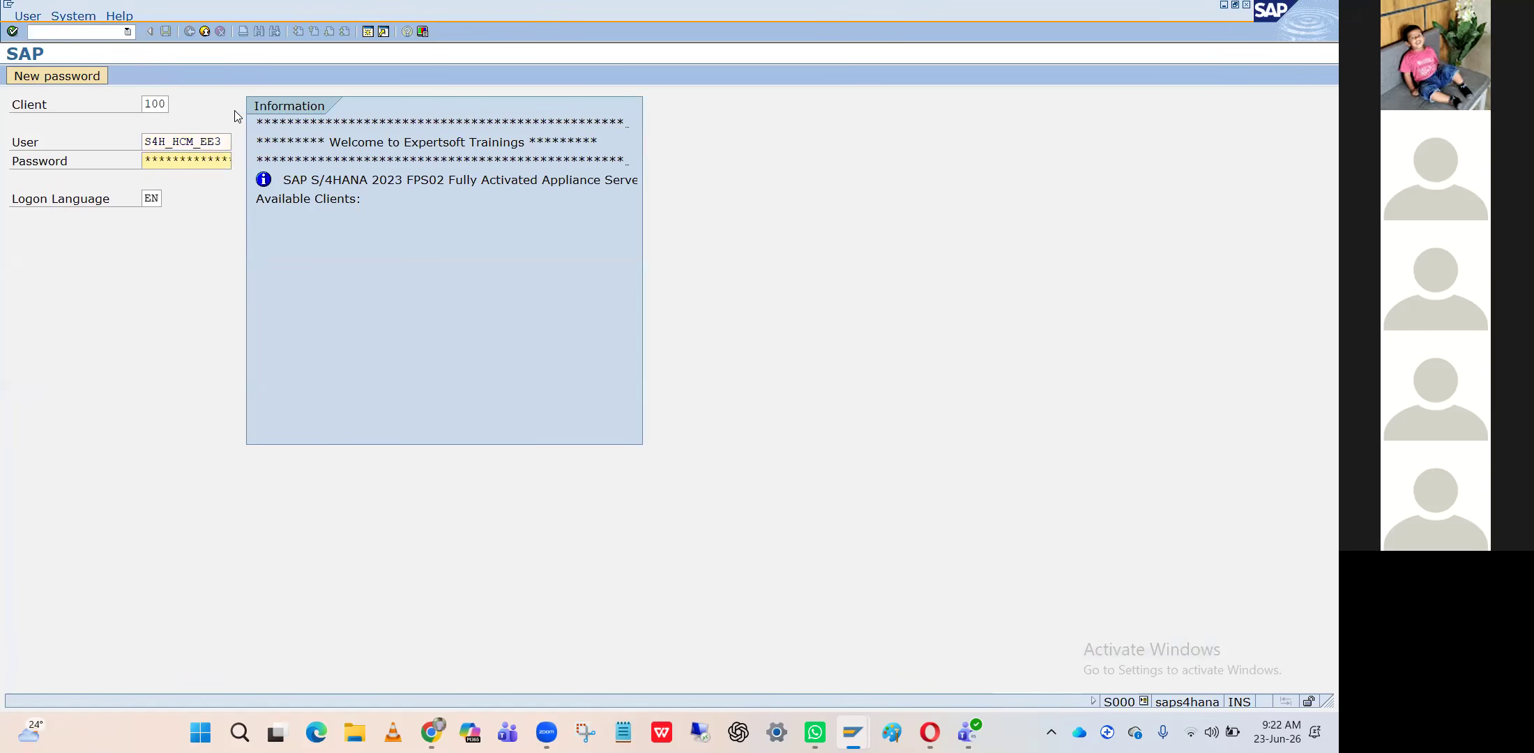
pyautogui.write('*******')
pyautogui.press('Return')
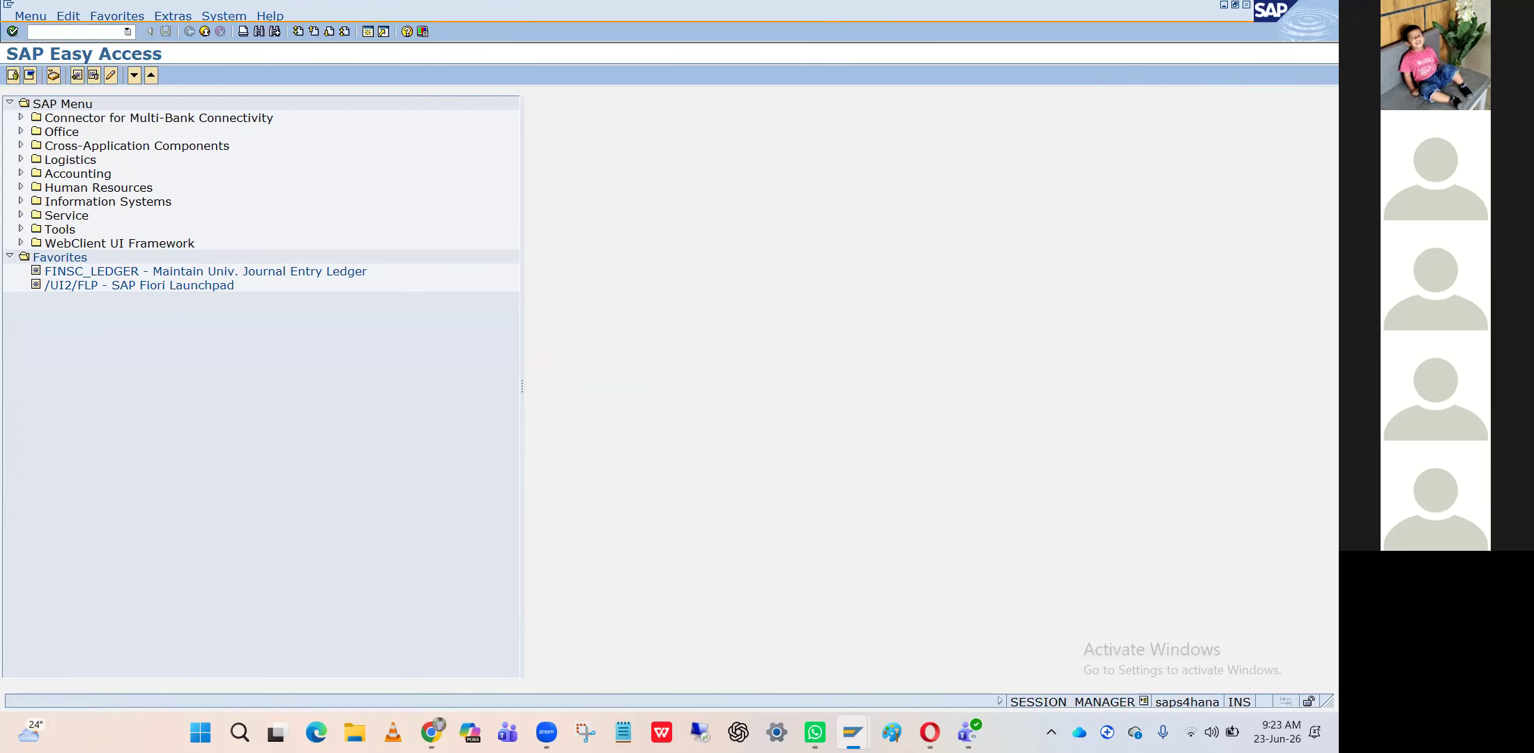
# Start the General Table Display transaction SE16N
pyautogui.write('/nSe16n')
pyautogui.press('Return')
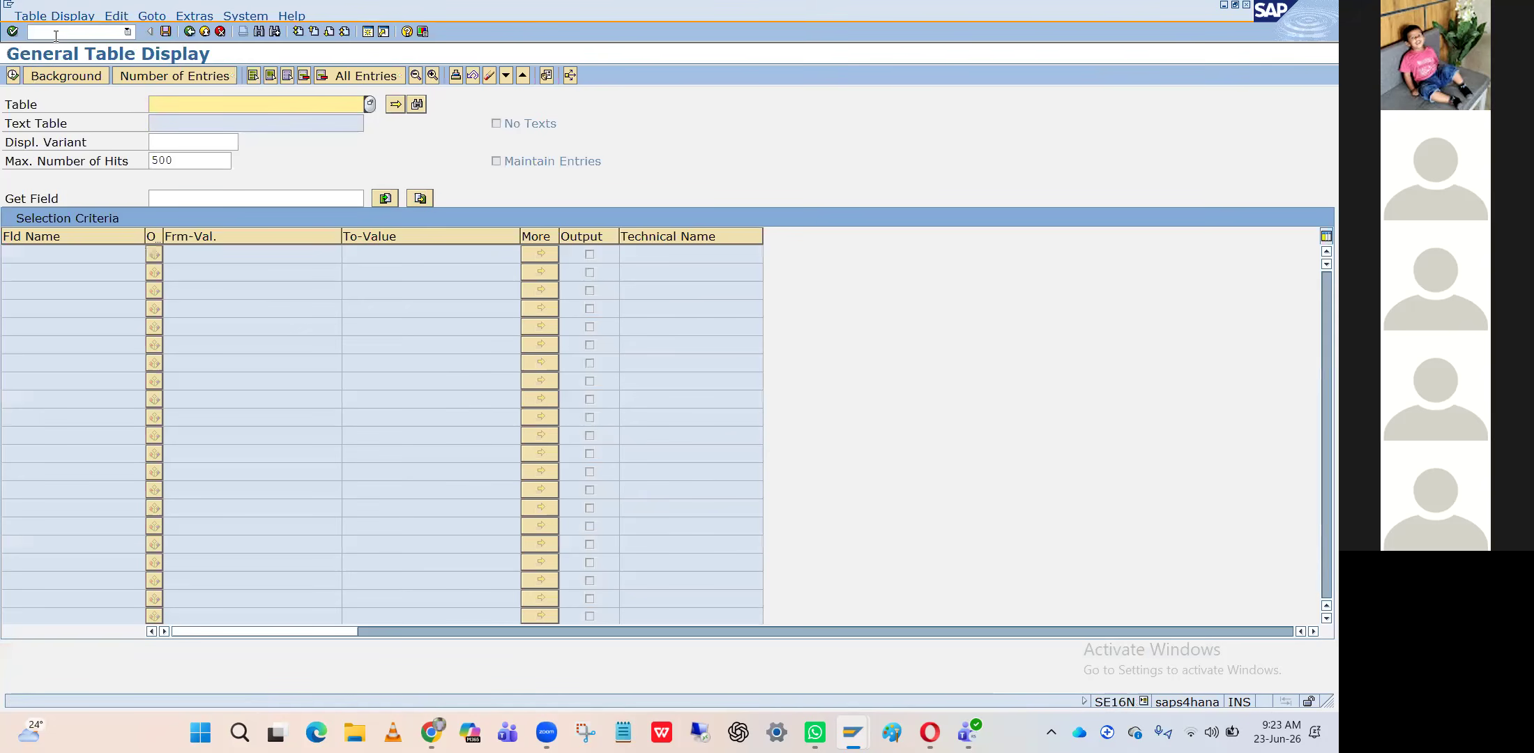
# Load the fields of table LFB1 and restrict the selection to company code HPIN
pyautogui.write('LFB1')
pyautogui.press('Return')
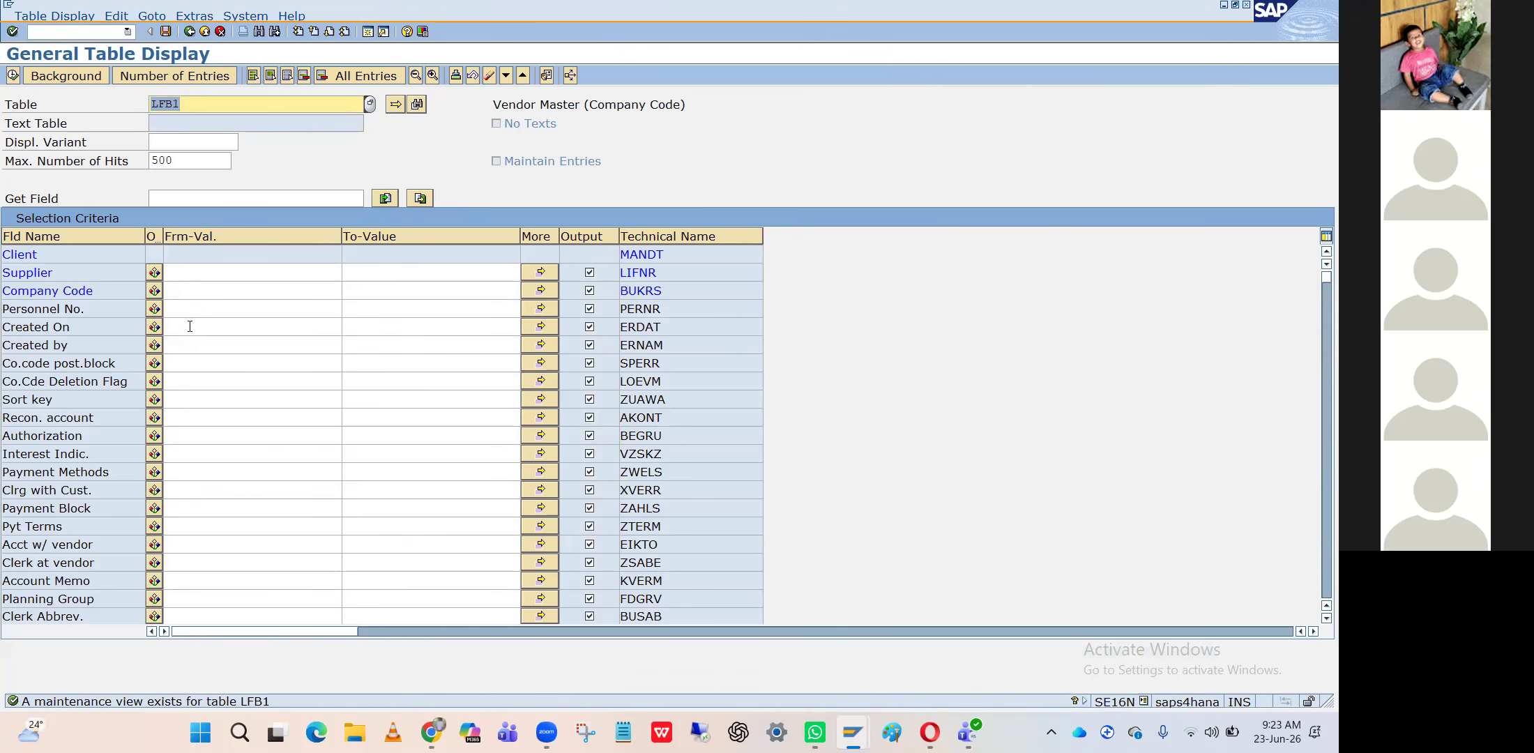
pyautogui.click(193, 292)
pyautogui.write('HP')
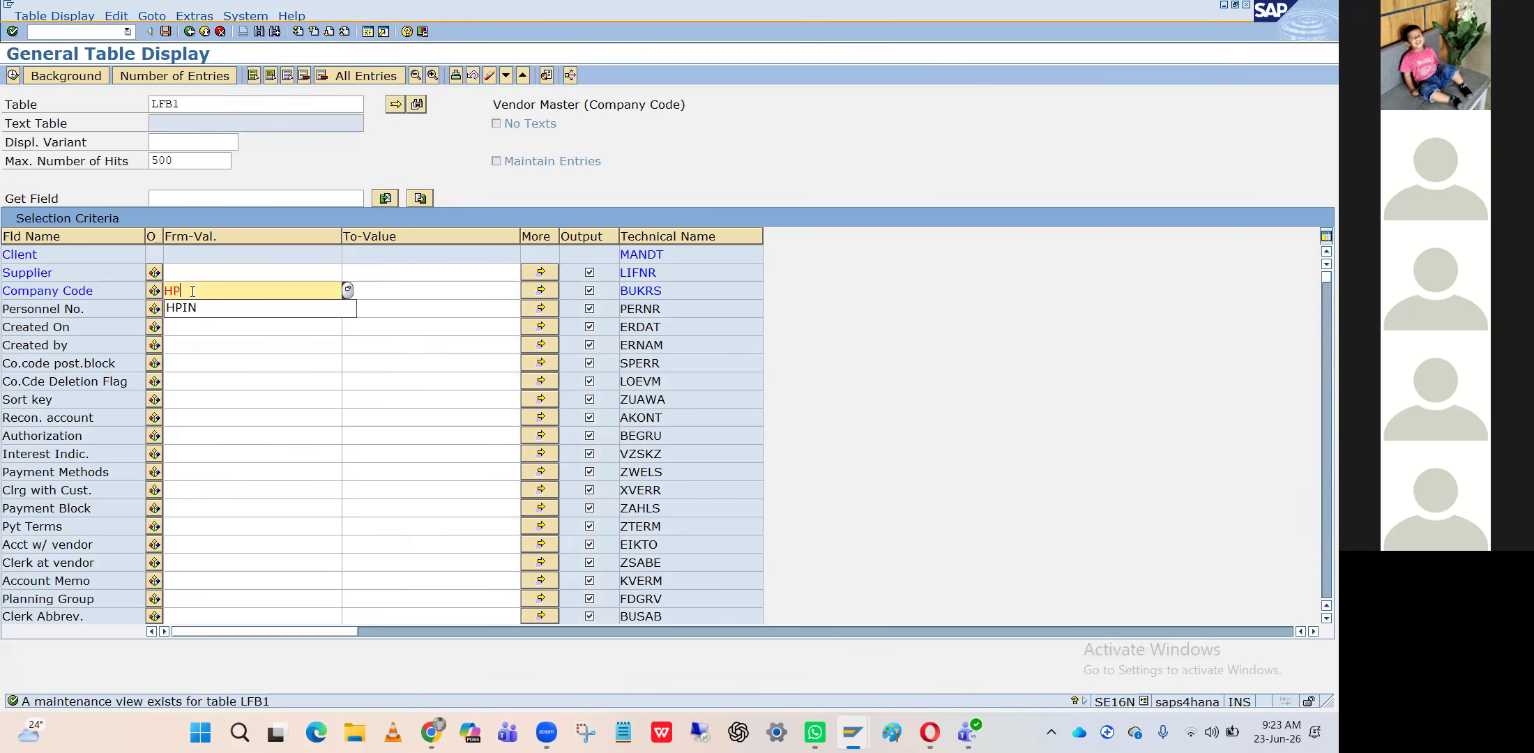
pyautogui.click(189, 308)
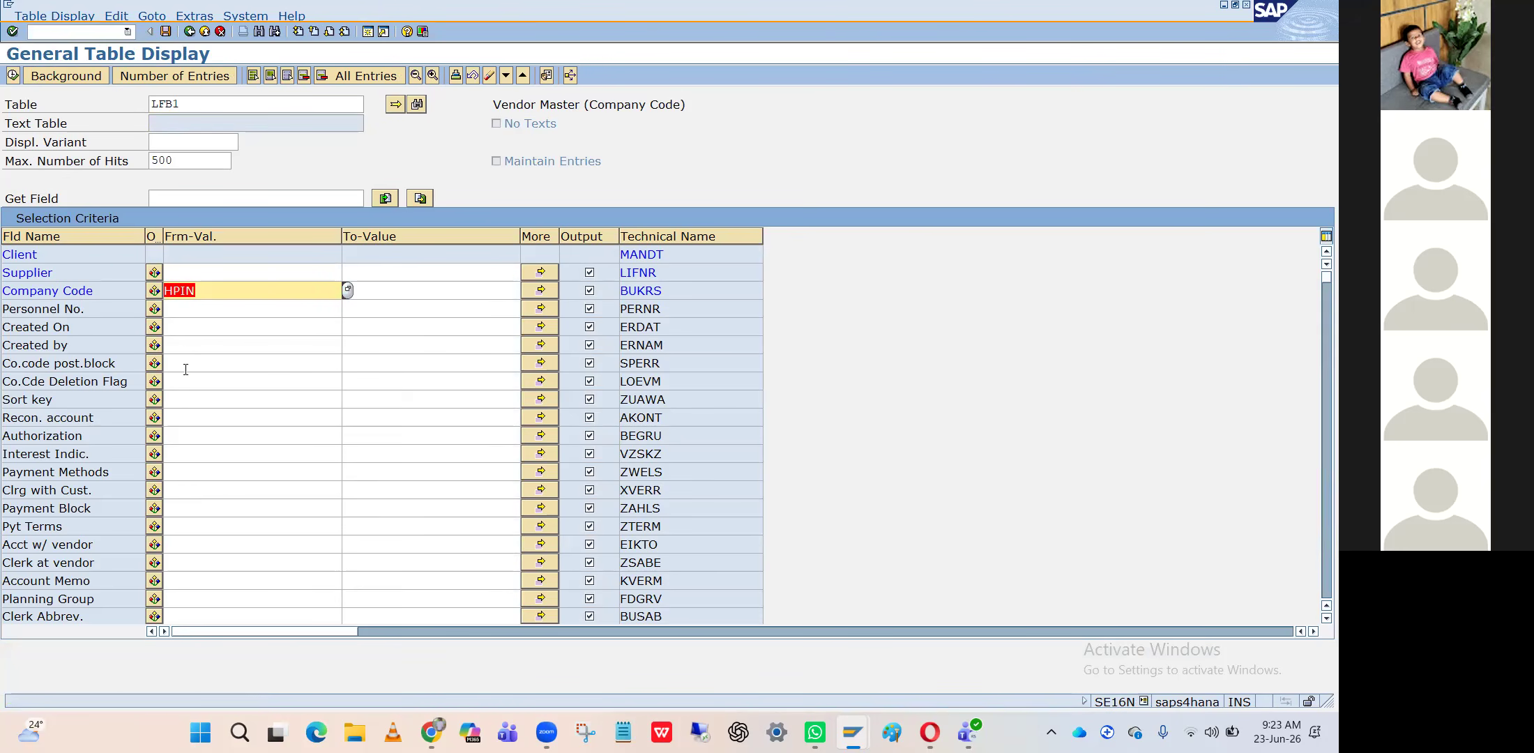
pyautogui.click(195, 600)
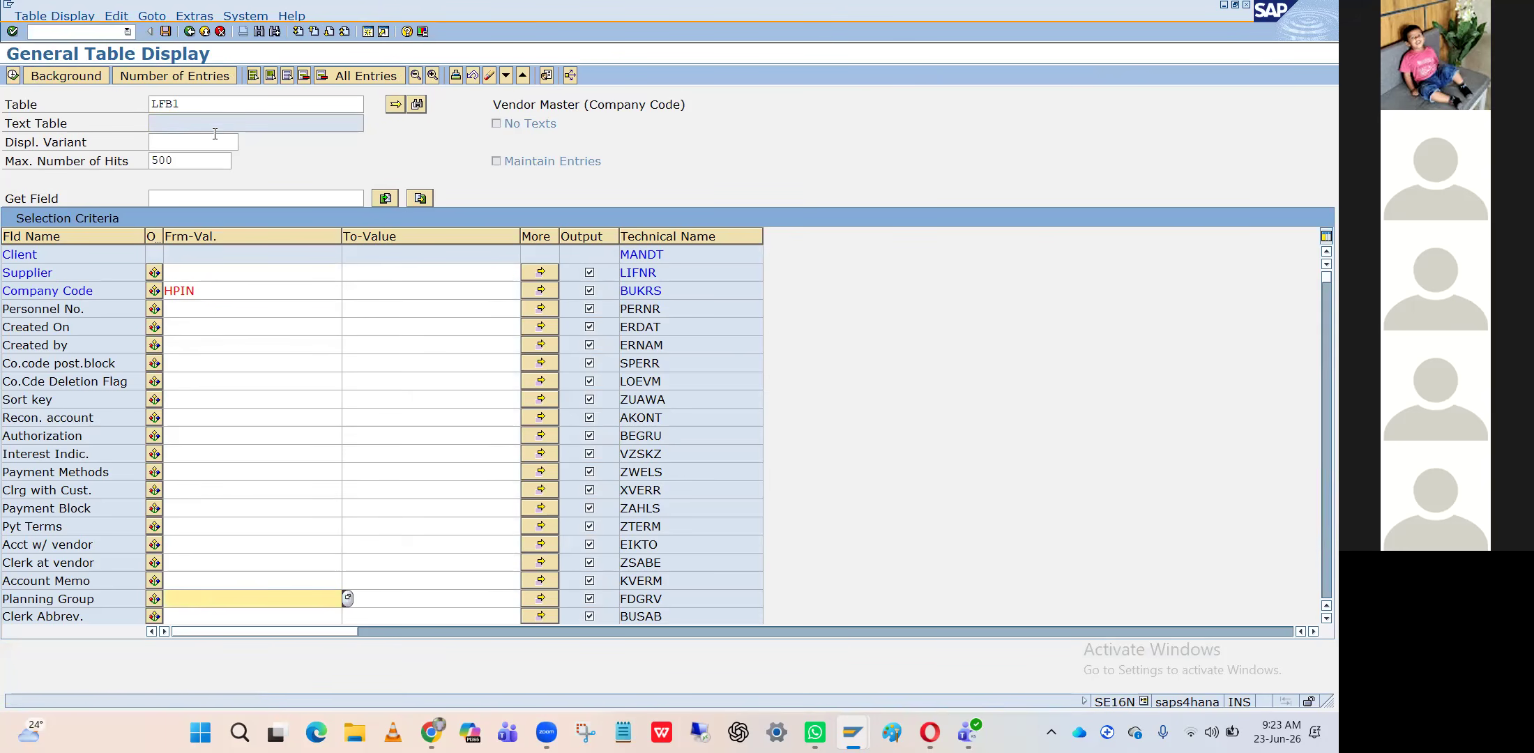
# Change the table to display to LFA1 and load its selection fields
pyautogui.click(205, 105)
pyautogui.press('BackSpace')
pyautogui.press('BackSpace')
pyautogui.press('BackSpace')
pyautogui.press('BackSpace')
pyautogui.write('LFa')
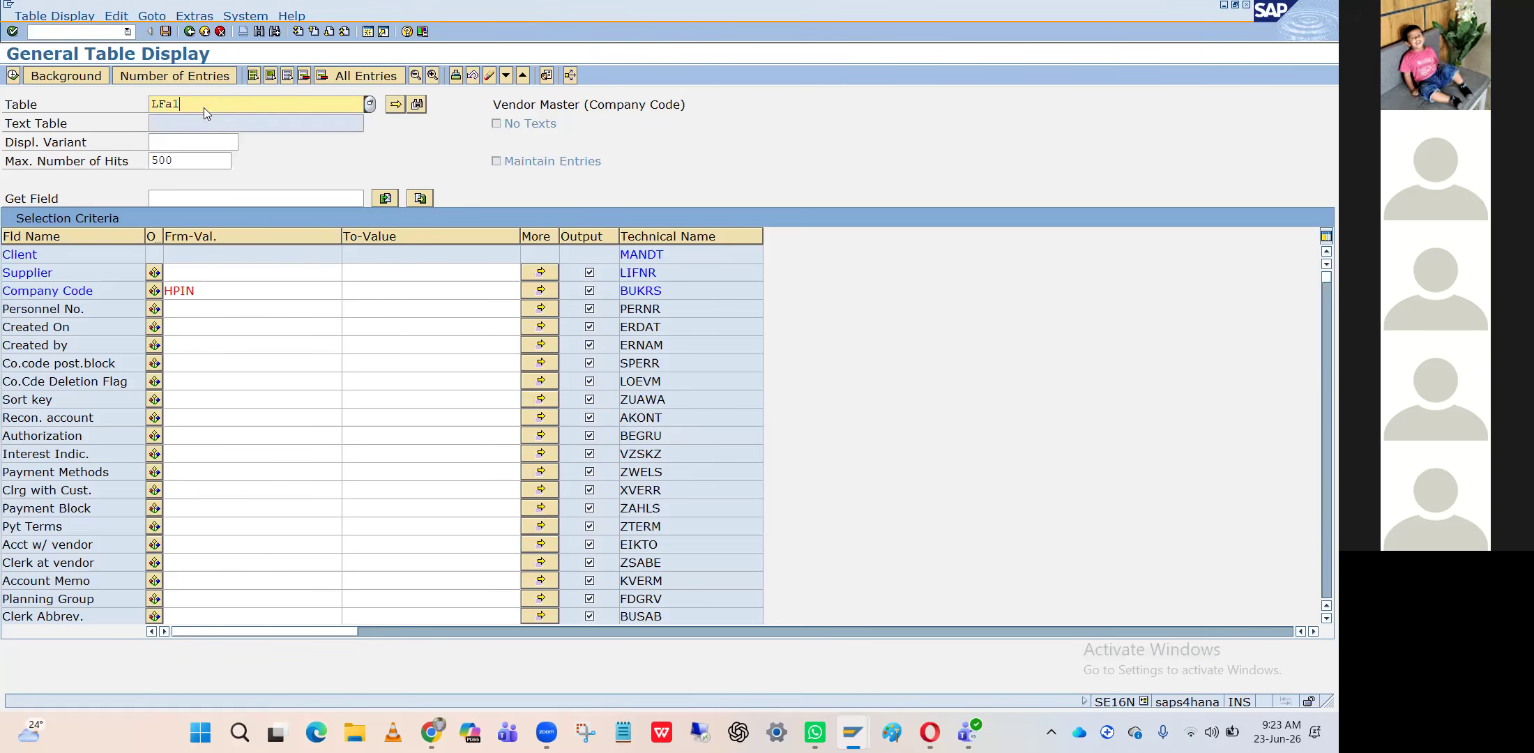
pyautogui.press('Return')
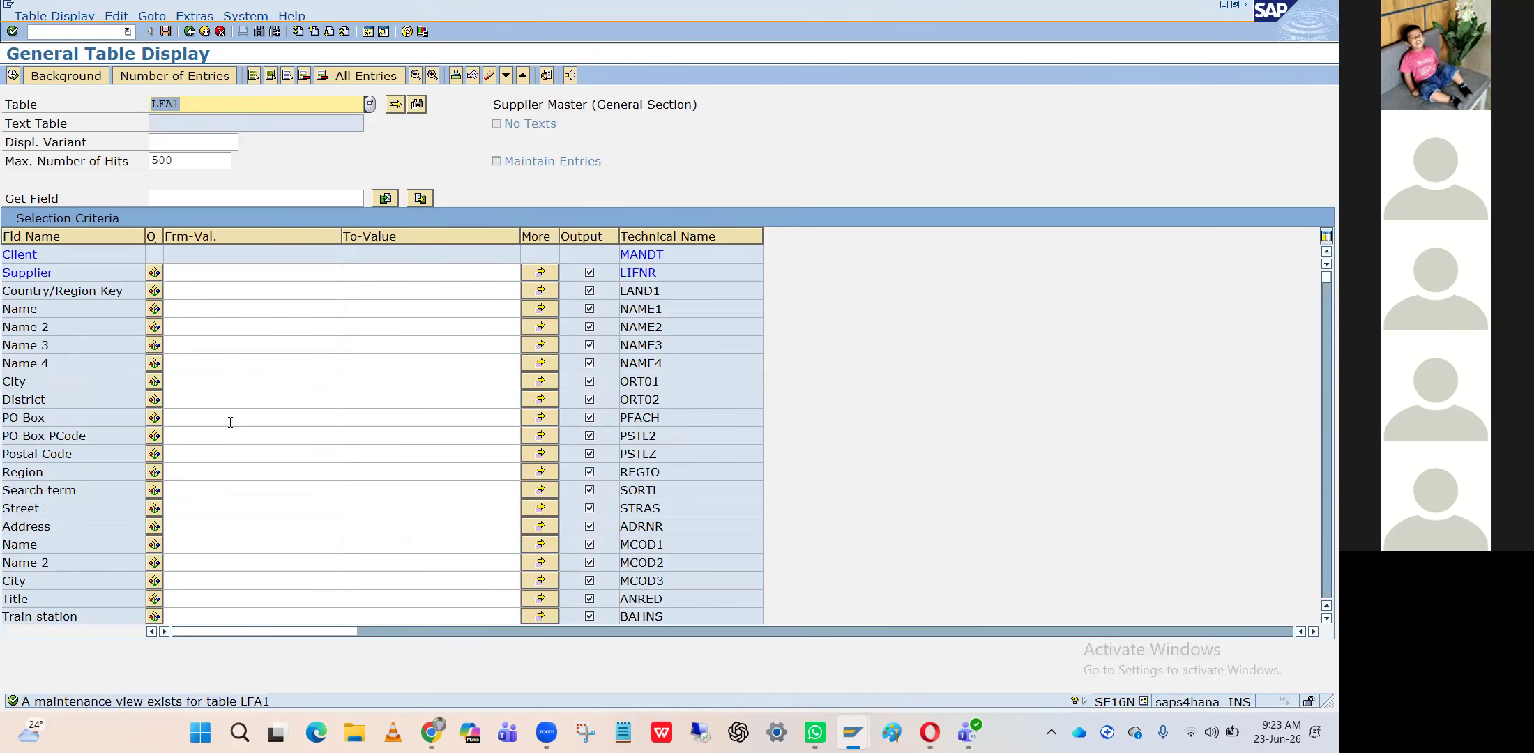
# Filter LFA1 by account group HPIN, display the matching supplier entries and return to the selection screen
pyautogui.press('F8')
pyautogui.scroll(-3, 233, 465)
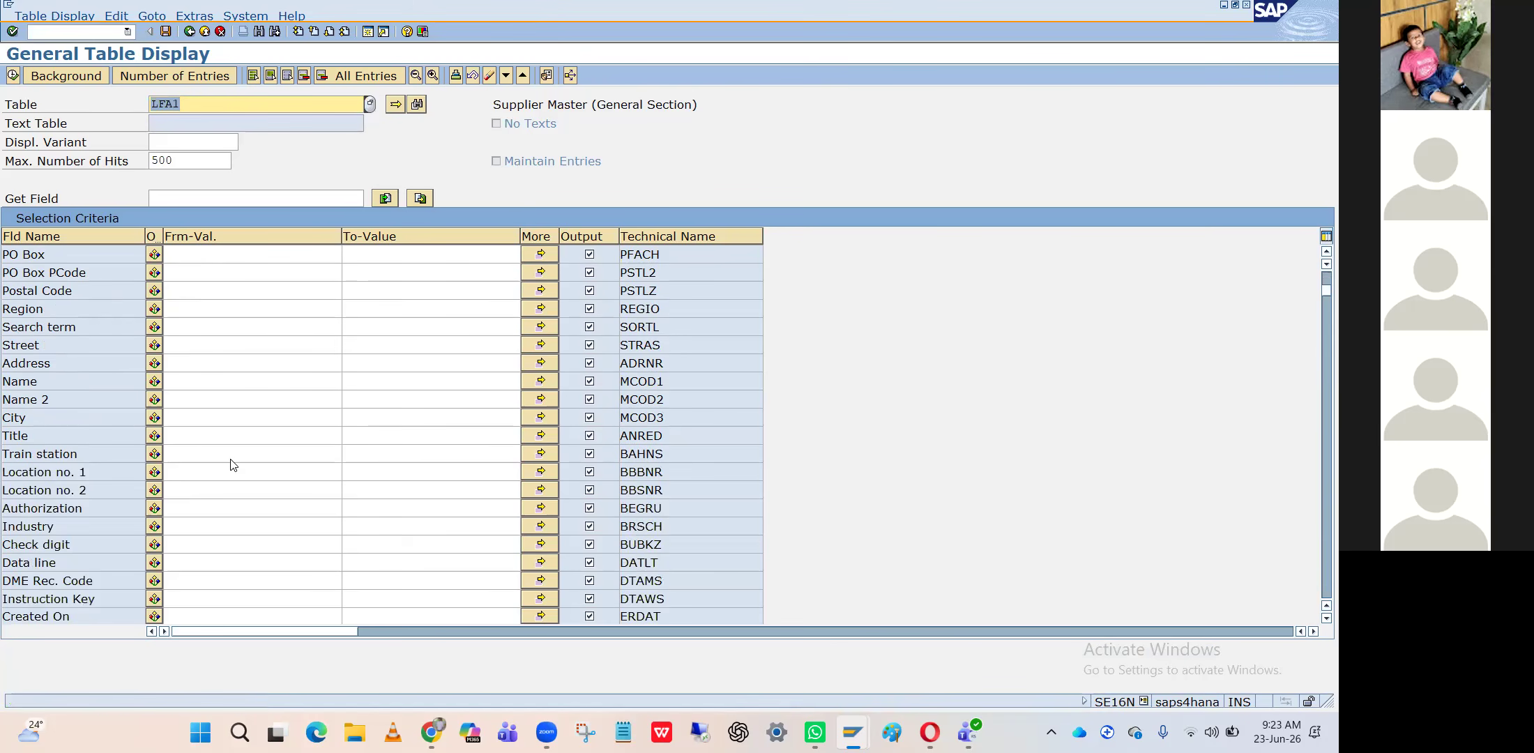
pyautogui.scroll(-2, 233, 465)
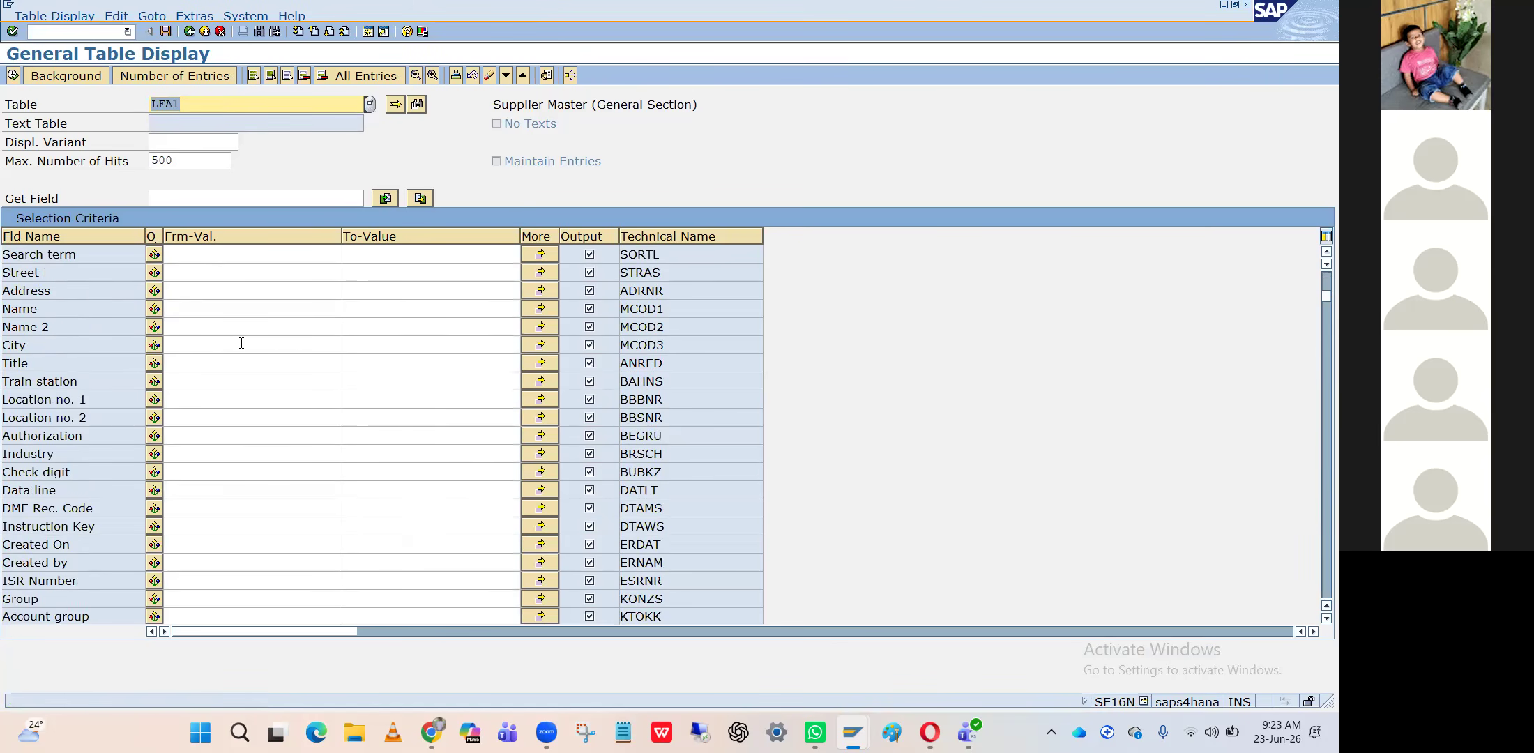
pyautogui.scroll(-2, 240, 343)
pyautogui.click(205, 528)
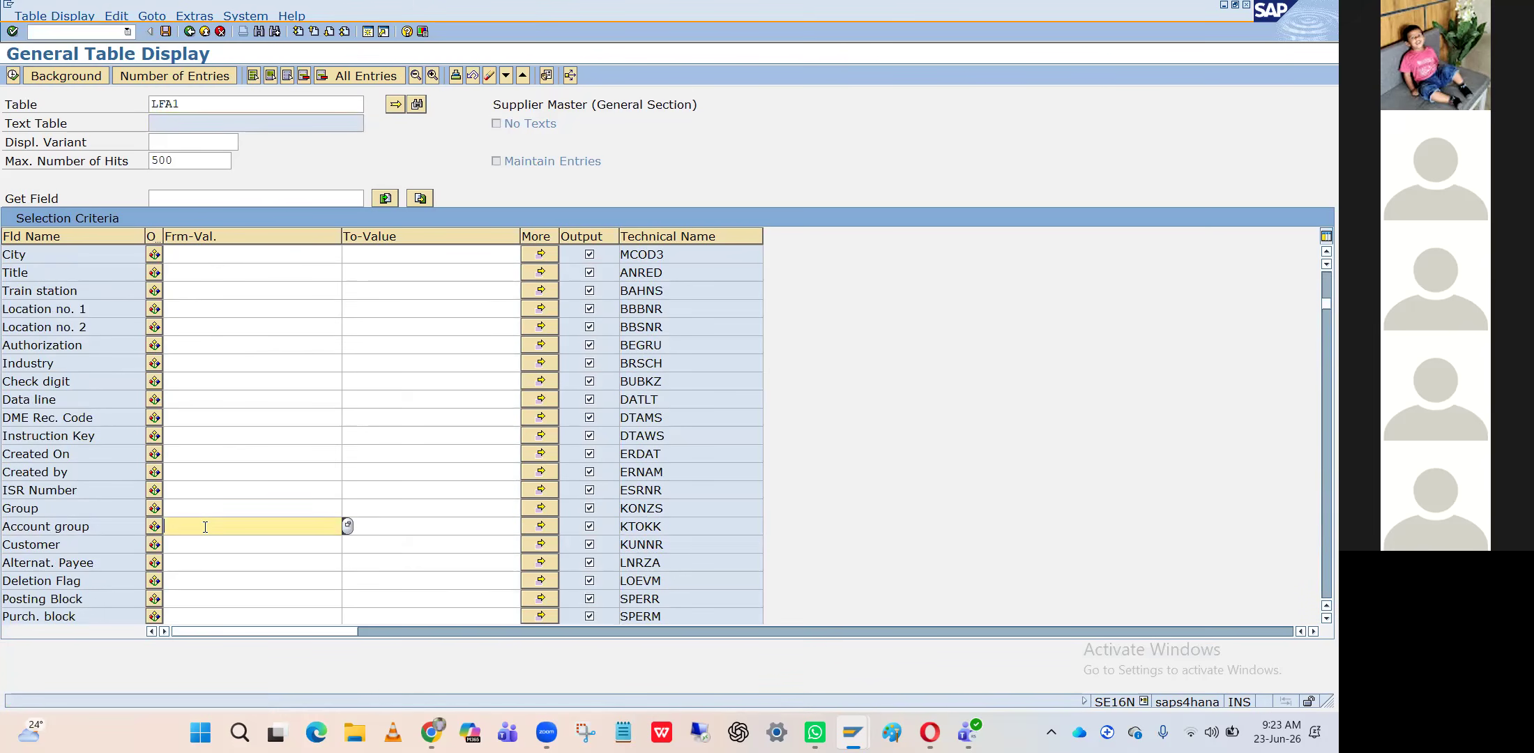
pyautogui.write('HPIN')
pyautogui.doubleClick(205, 527)
pyautogui.click(14, 75)
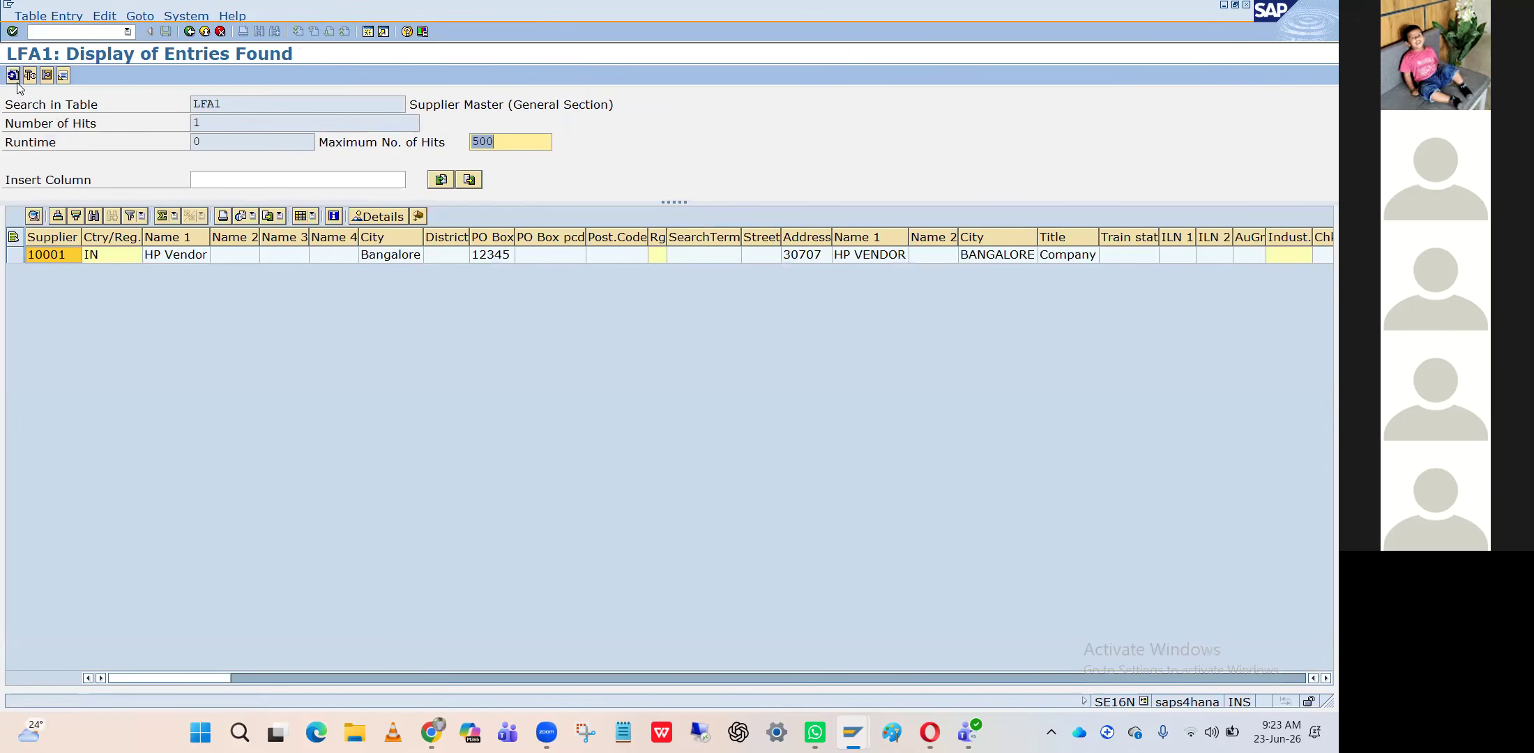
pyautogui.click(62, 251)
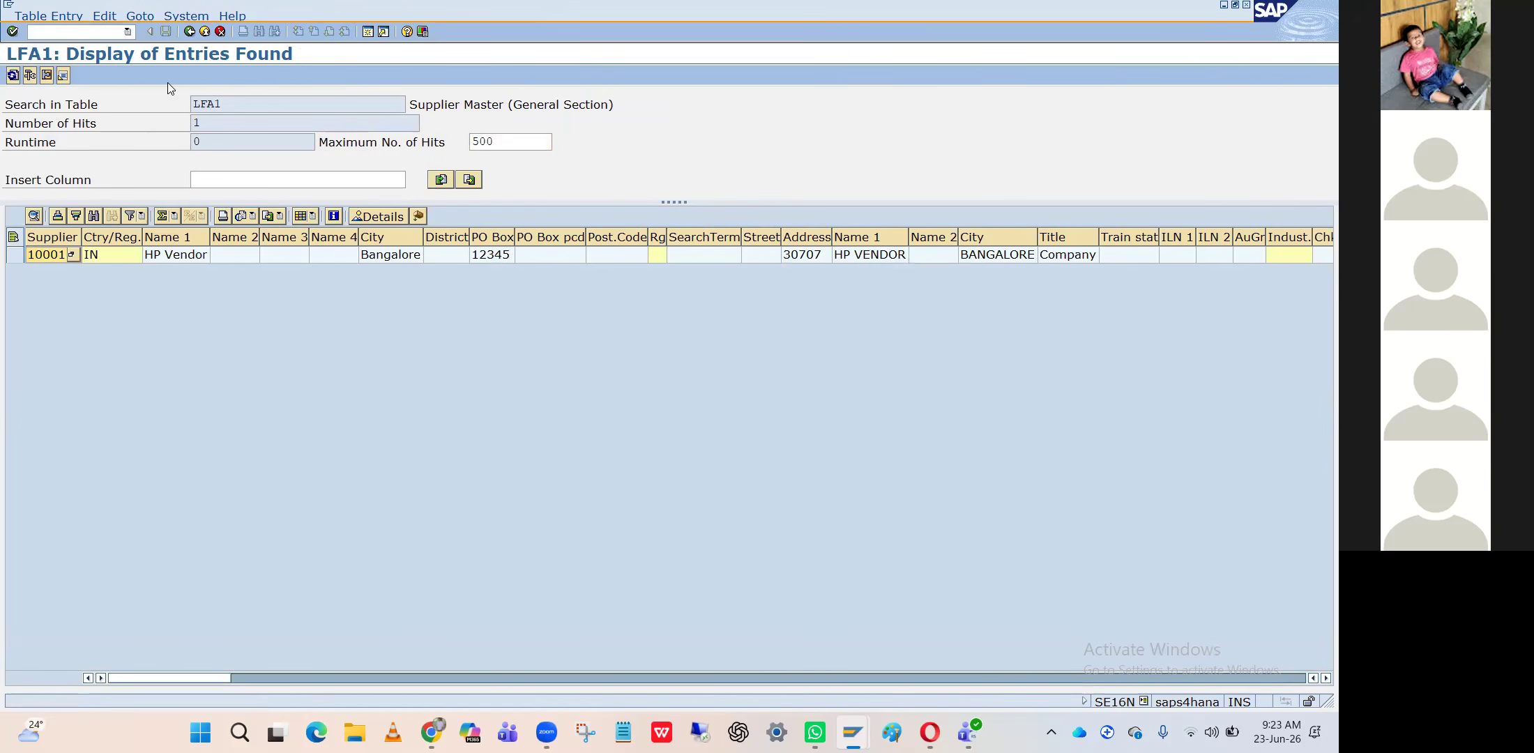
pyautogui.click(190, 32)
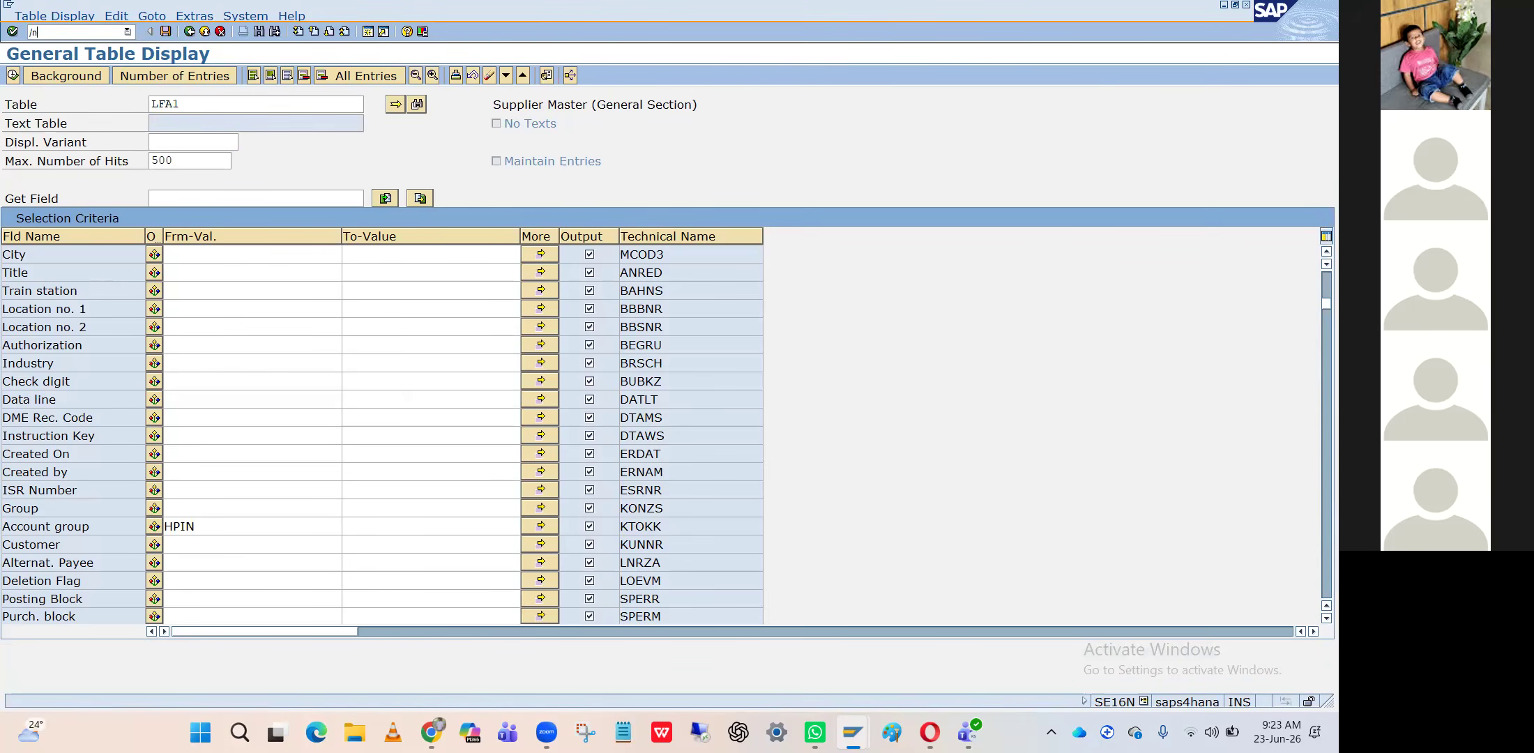
# Open transaction SM12, search the lock table with the default criteria and return to the start screen
pyautogui.write('/nsm12')
pyautogui.press('Return')
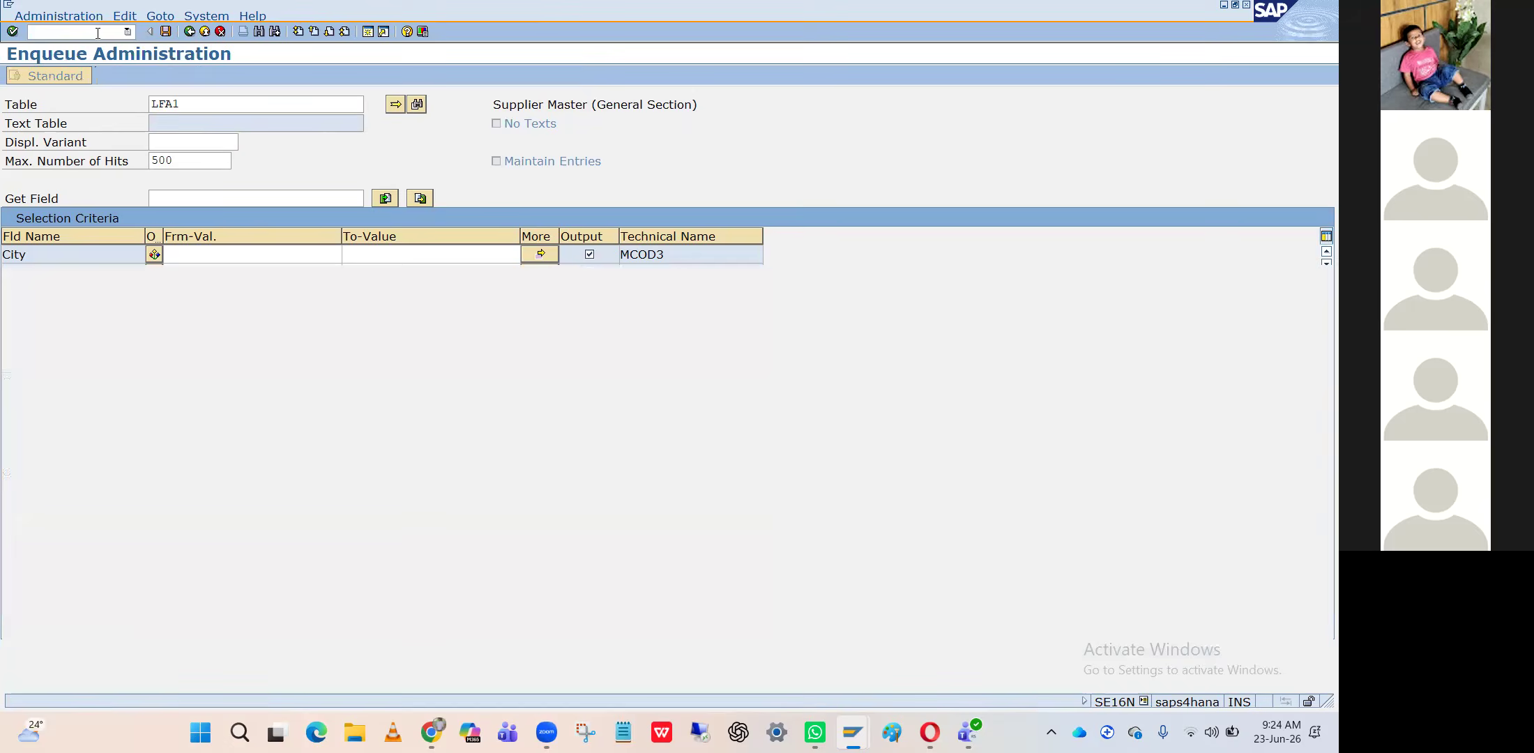
pyautogui.click(65, 241)
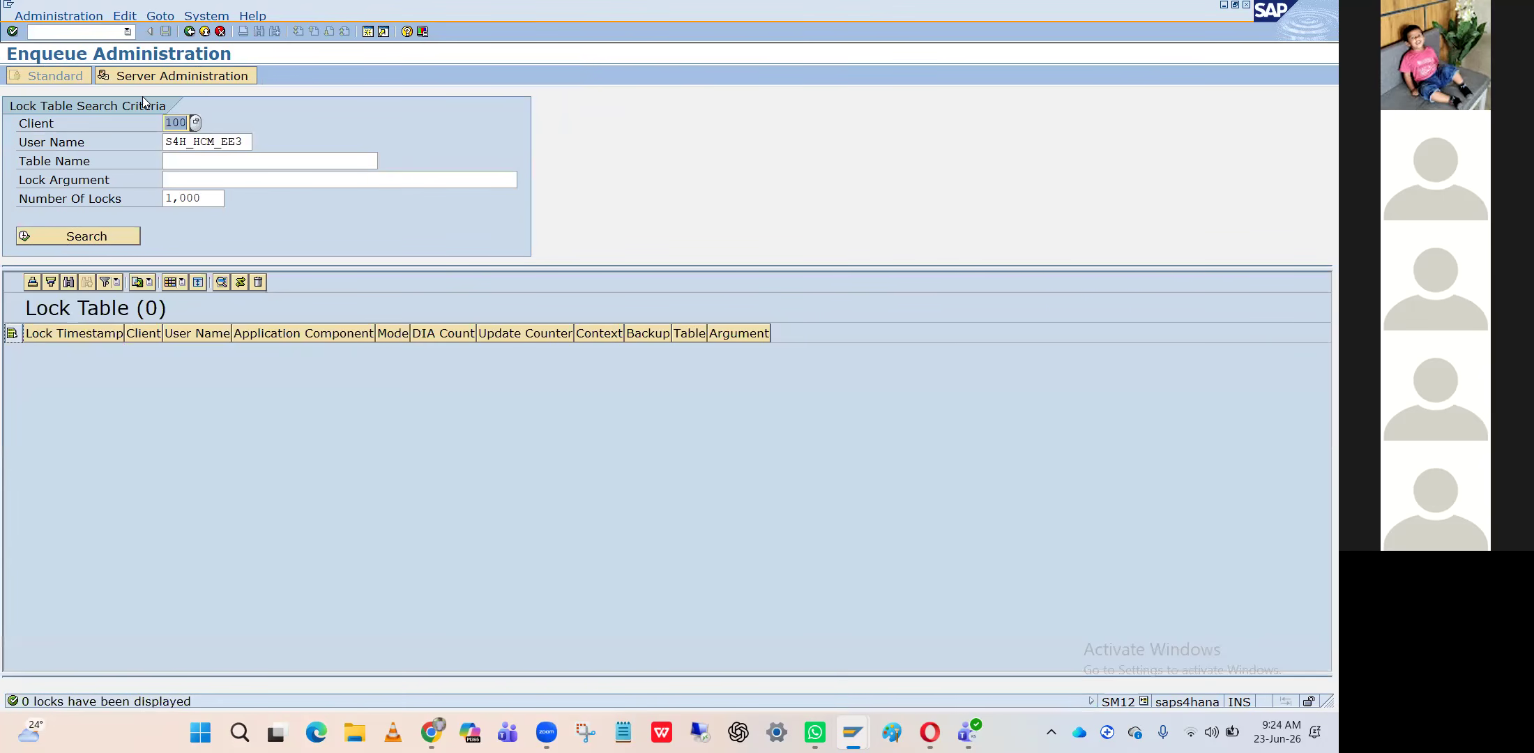
pyautogui.click(192, 33)
pyautogui.click(193, 33)
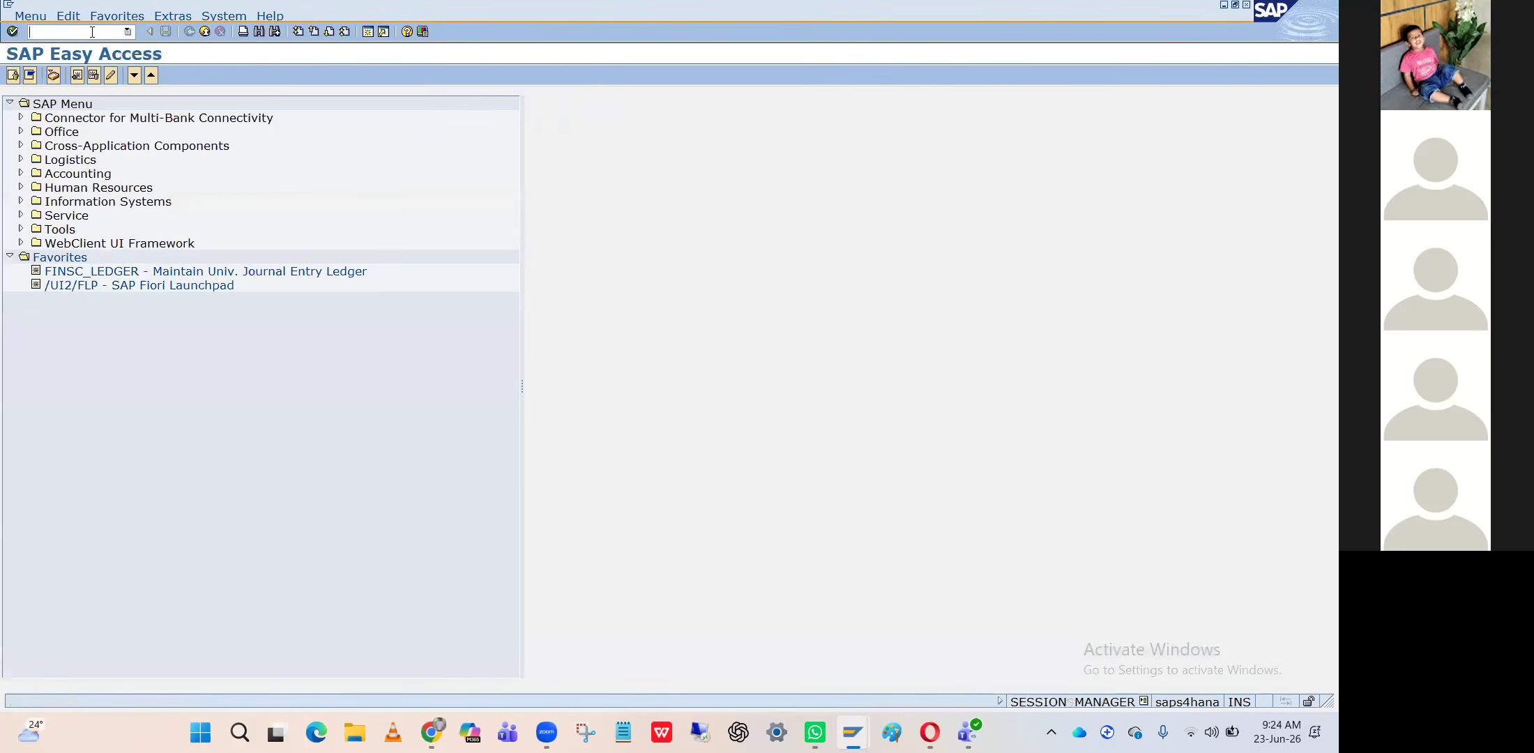
# Open transaction BP and start creating a new business partner as an organization
pyautogui.write('bp')
pyautogui.press('Return')
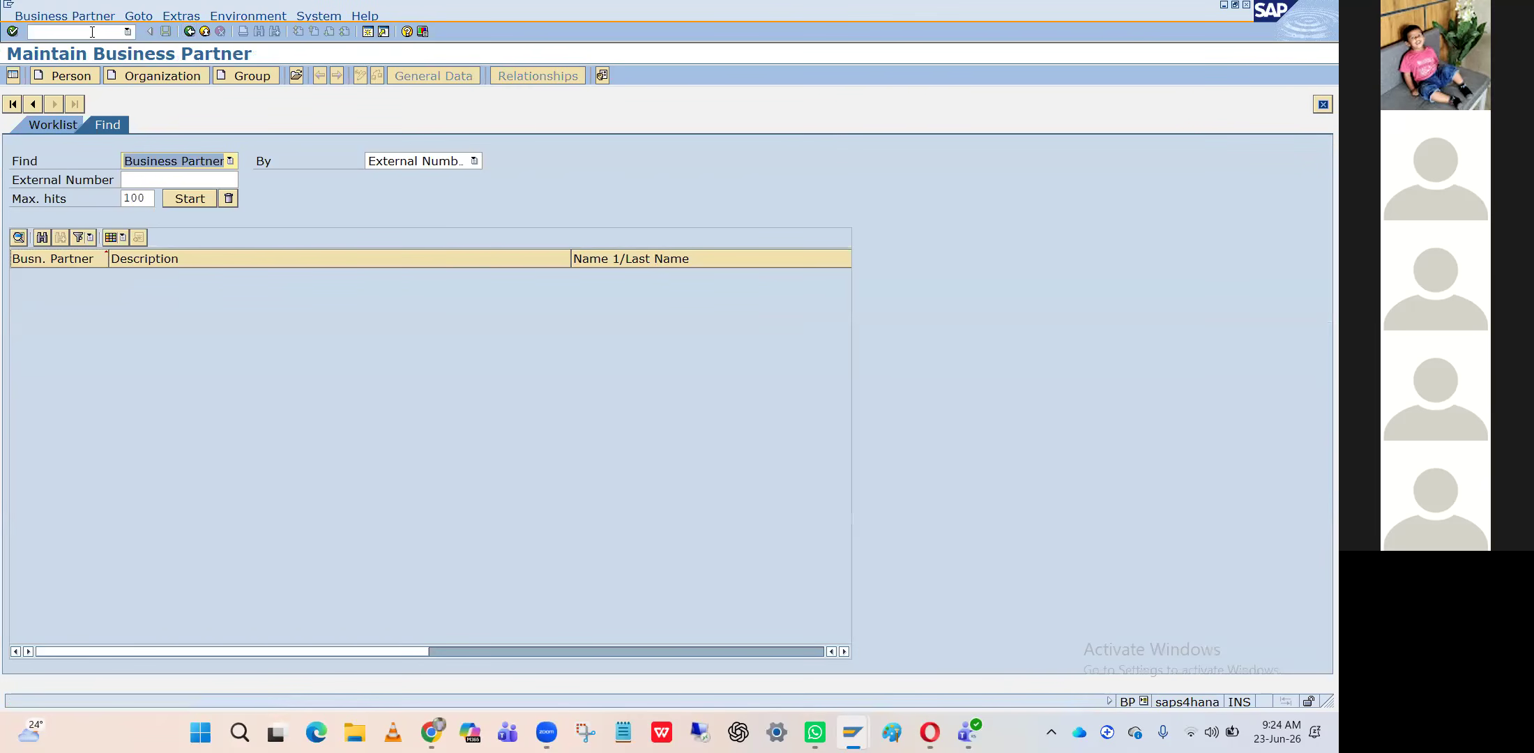
pyautogui.click(153, 75)
# Assign the grouping Local BP HPIN to the new organization
pyautogui.click(489, 108)
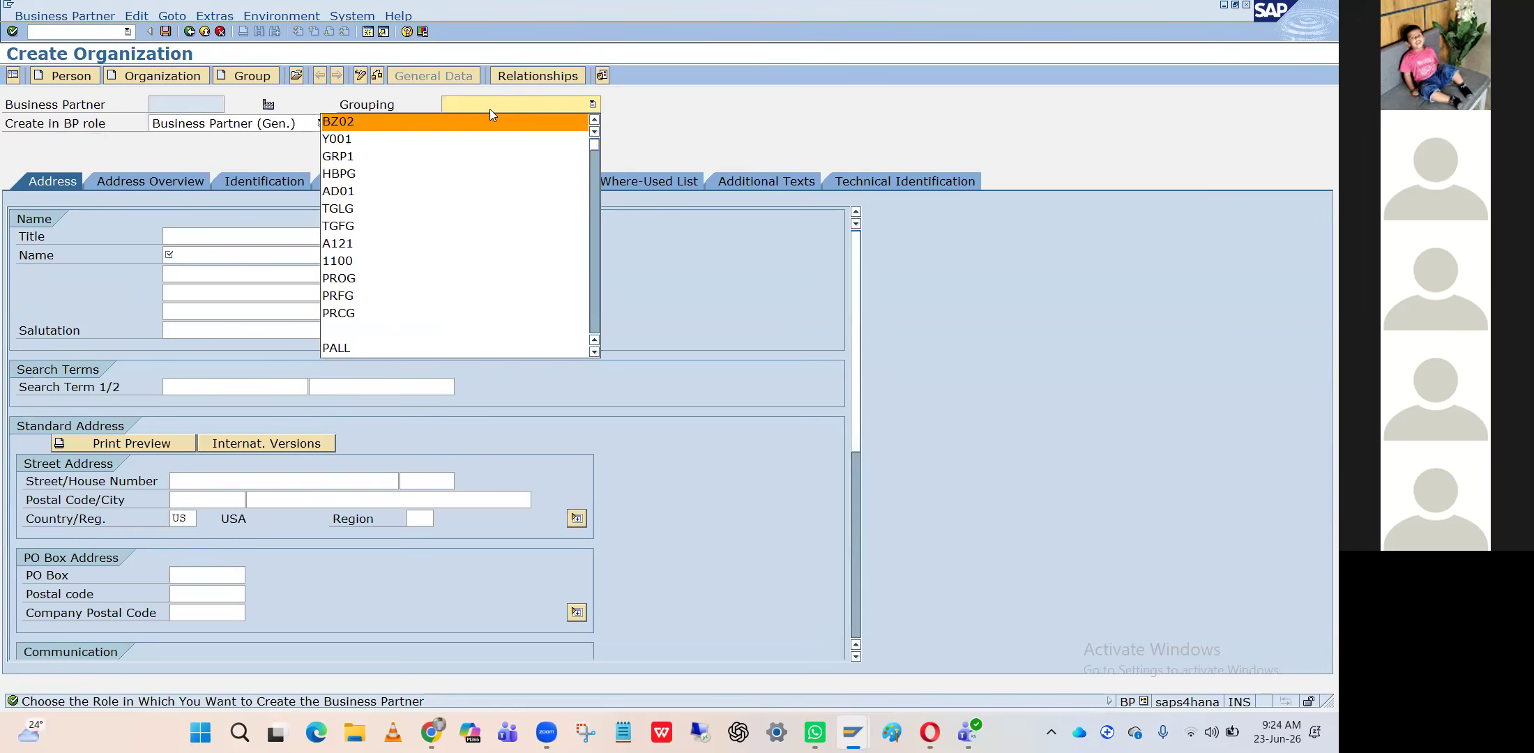
pyautogui.press('Down')
pyautogui.press('Down')
pyautogui.press('Down')
pyautogui.press('Down')
pyautogui.press('Down')
pyautogui.press('Down')
pyautogui.press('Down')
pyautogui.press('Down')
pyautogui.press('Down')
pyautogui.write('loc')
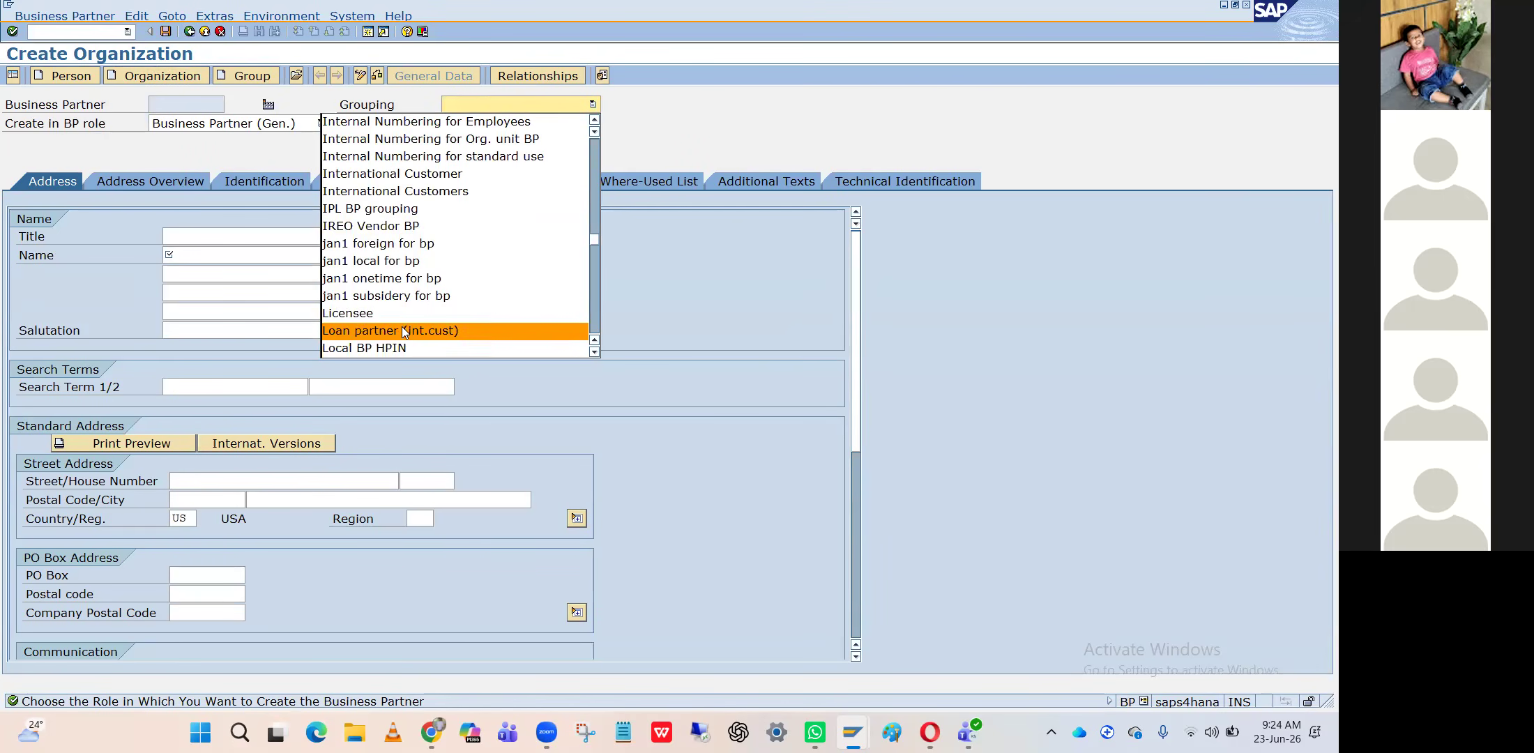
pyautogui.click(383, 347)
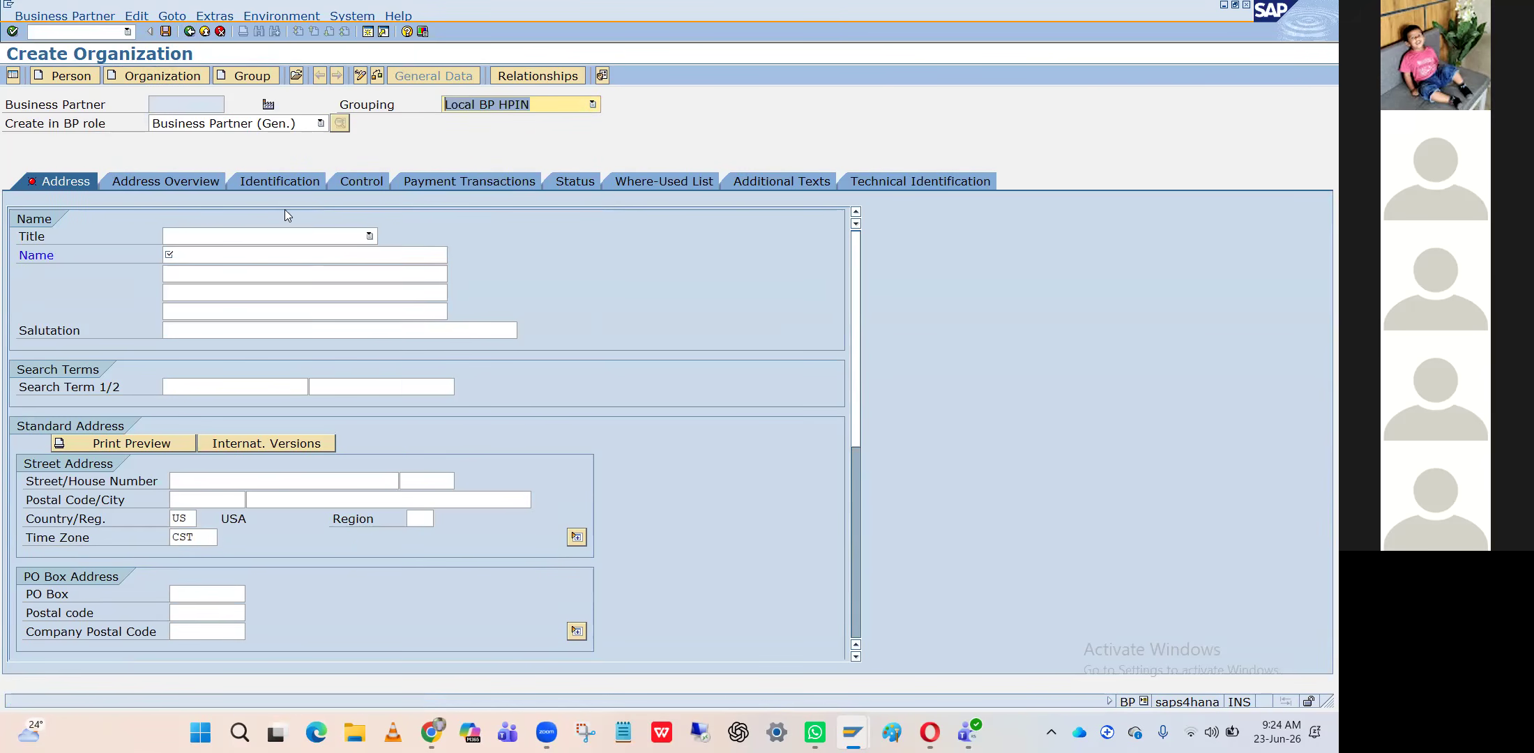
# Set the organization's title to Company and its name to XYZ ltd
pyautogui.click(279, 239)
pyautogui.click(243, 254)
pyautogui.click(244, 253)
pyautogui.press('Down')
pyautogui.press('Return')
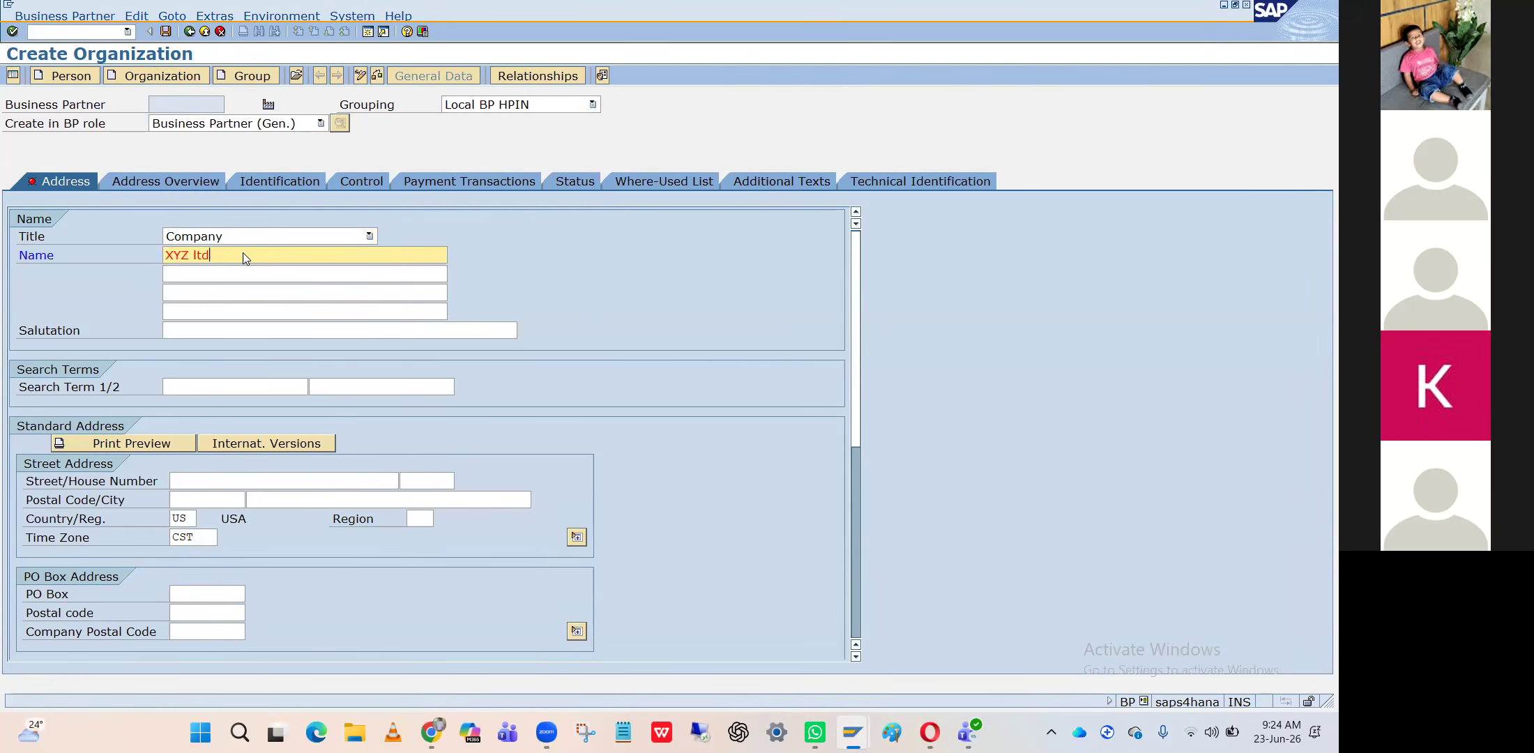
pyautogui.press('Return')
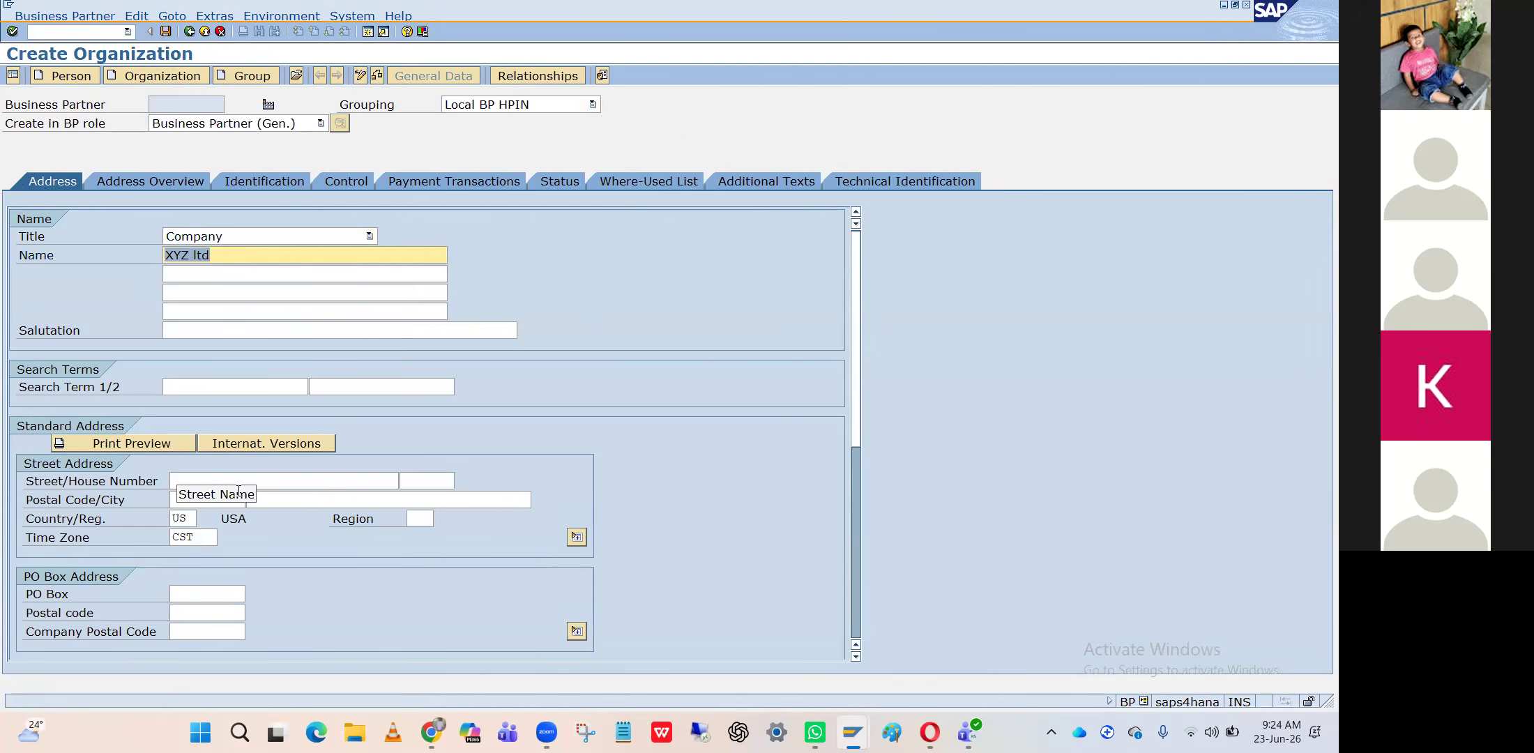
# Set the country of the organization's street address to IN, leaving city and region empty
pyautogui.click(273, 499)
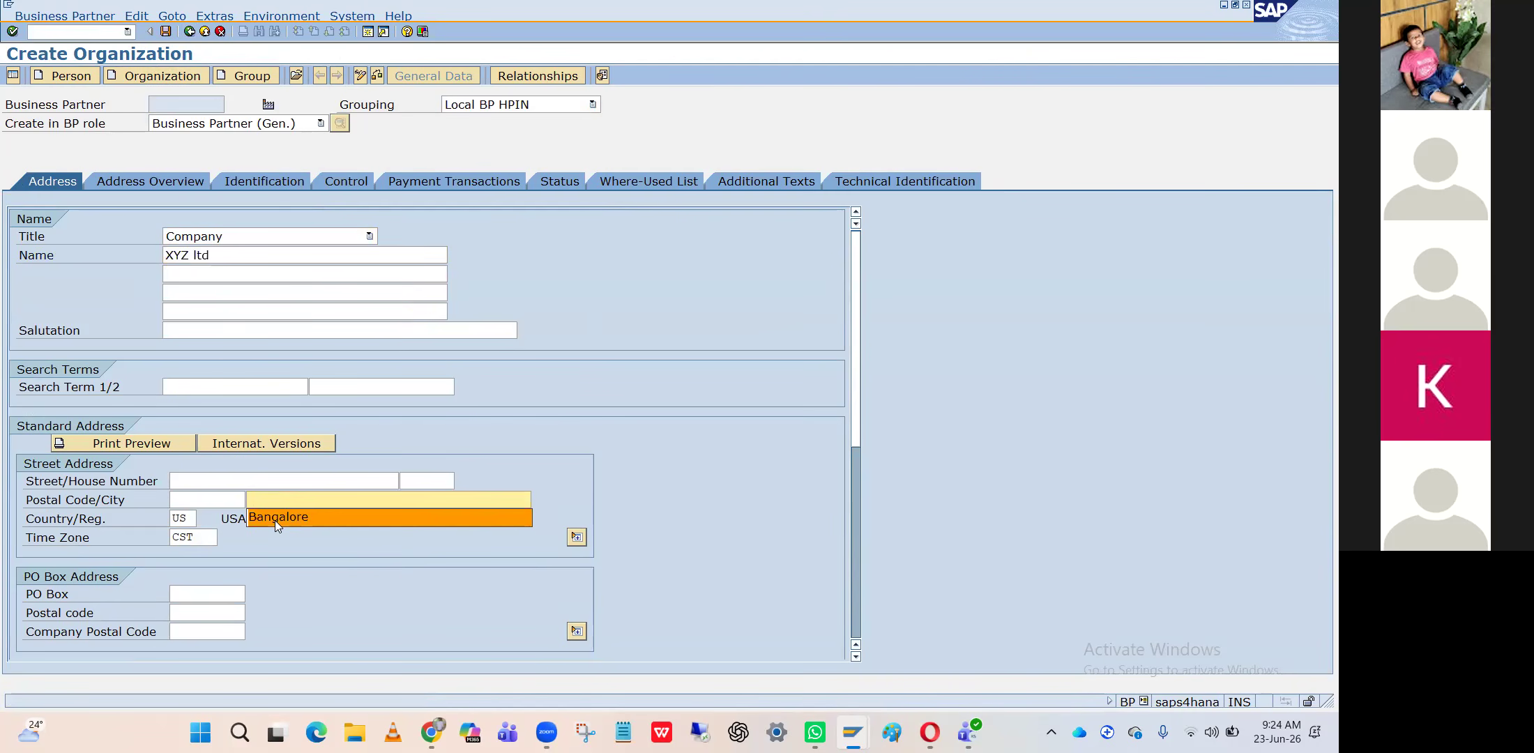
pyautogui.click(194, 520)
pyautogui.press('BackSpace')
pyautogui.press('BackSpace')
pyautogui.write('IN')
pyautogui.press('Tab')
pyautogui.press('Tab')
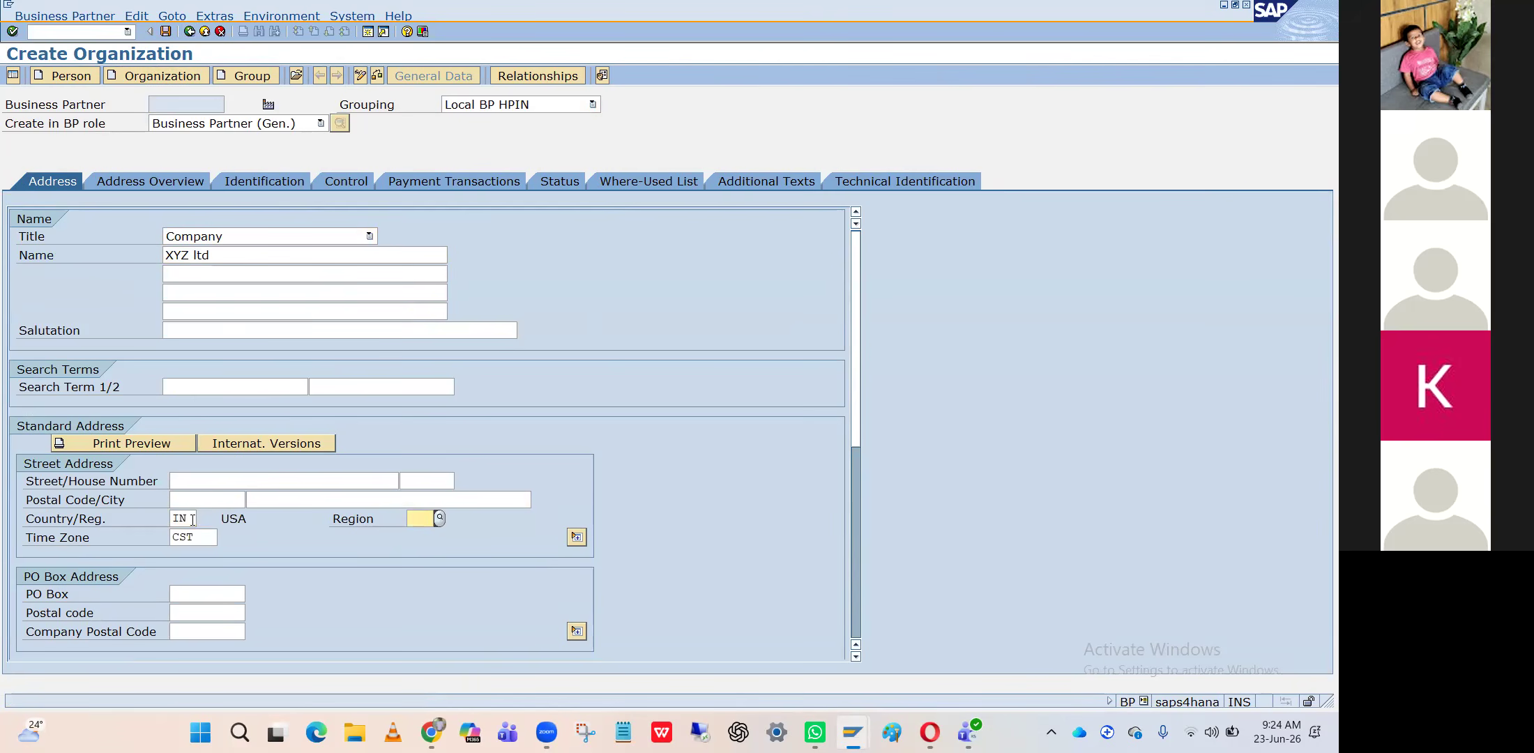
pyautogui.press('Return')
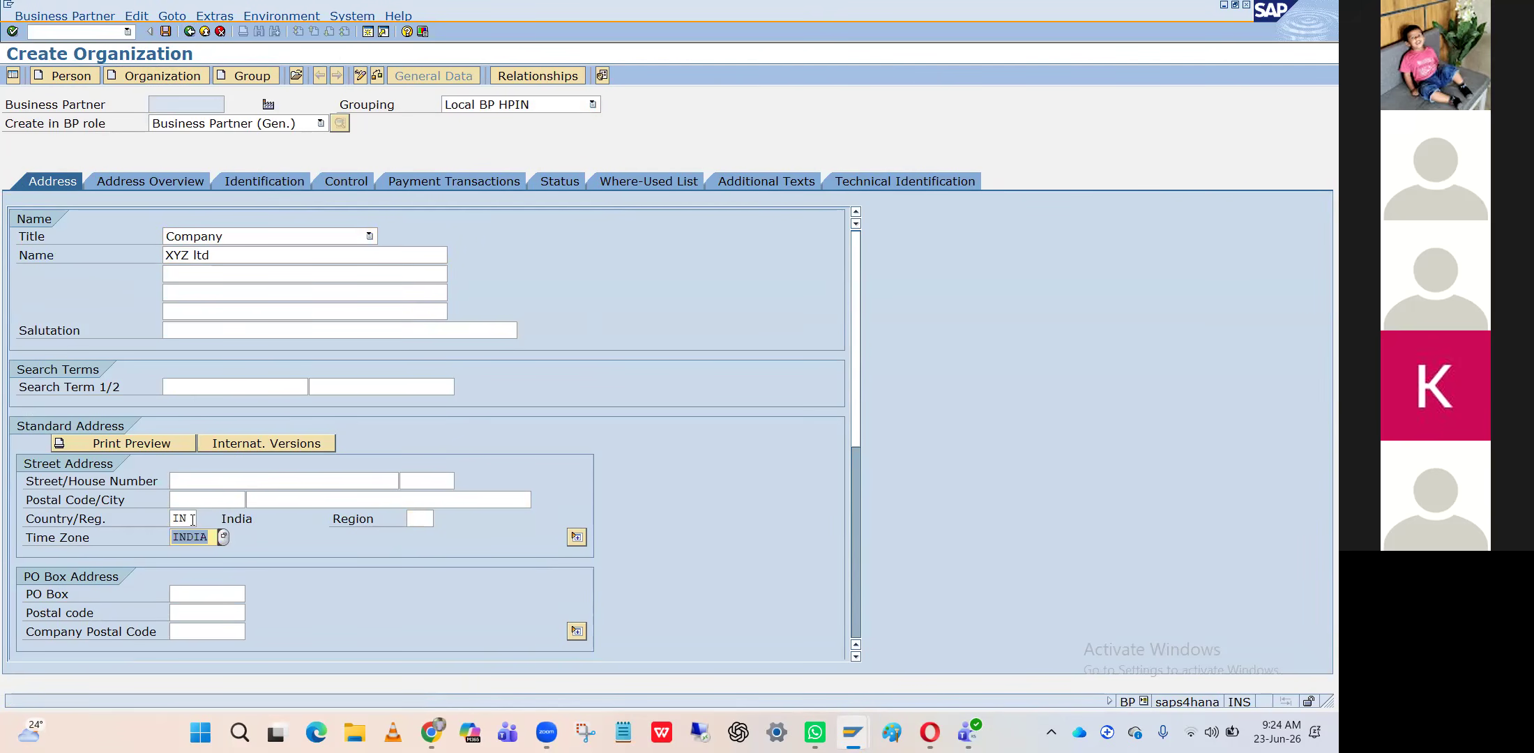
# Enter the PO box number and set the communication language to English
pyautogui.scroll(-3, 192, 520)
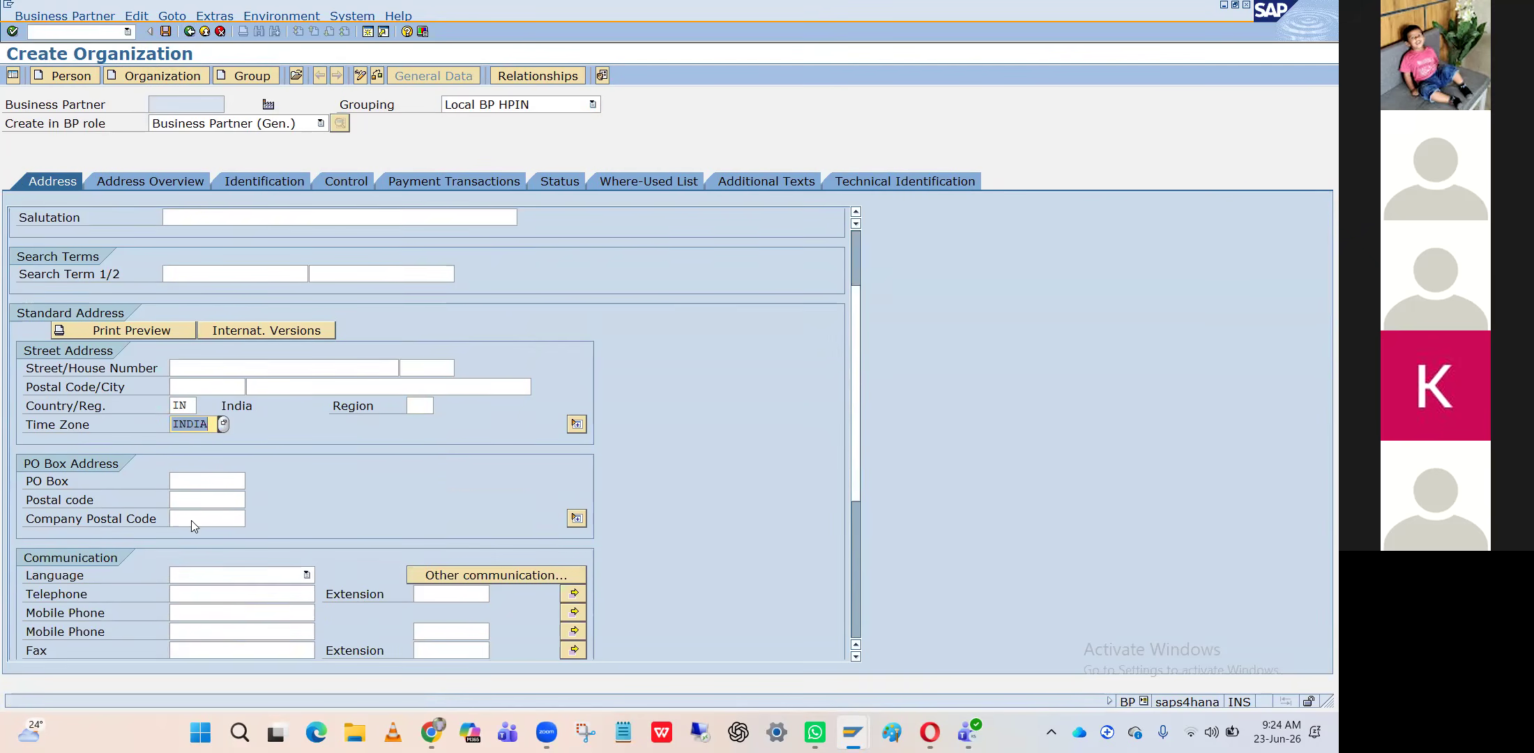
pyautogui.click(187, 446)
pyautogui.click(187, 450)
pyautogui.doubleClick(186, 446)
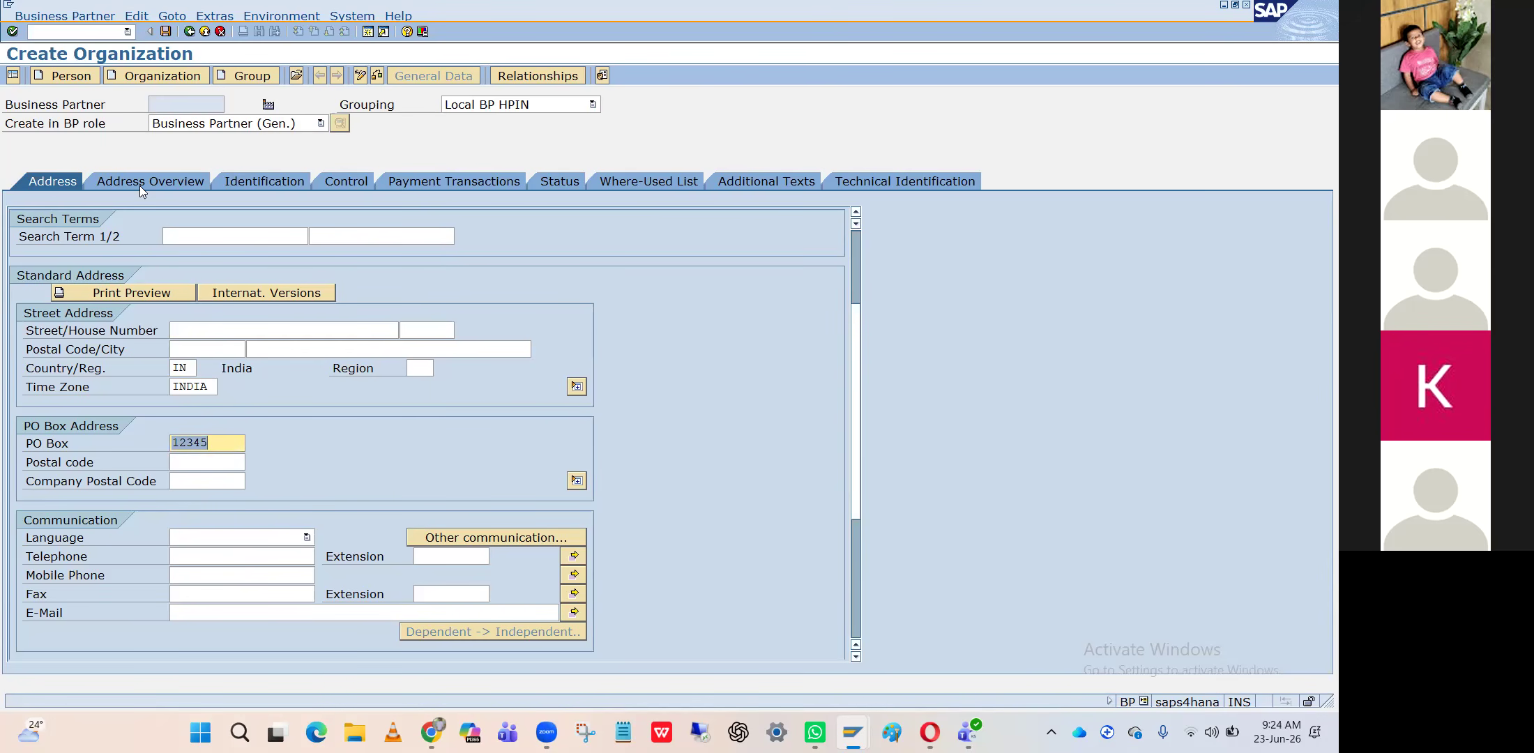
pyautogui.click(278, 537)
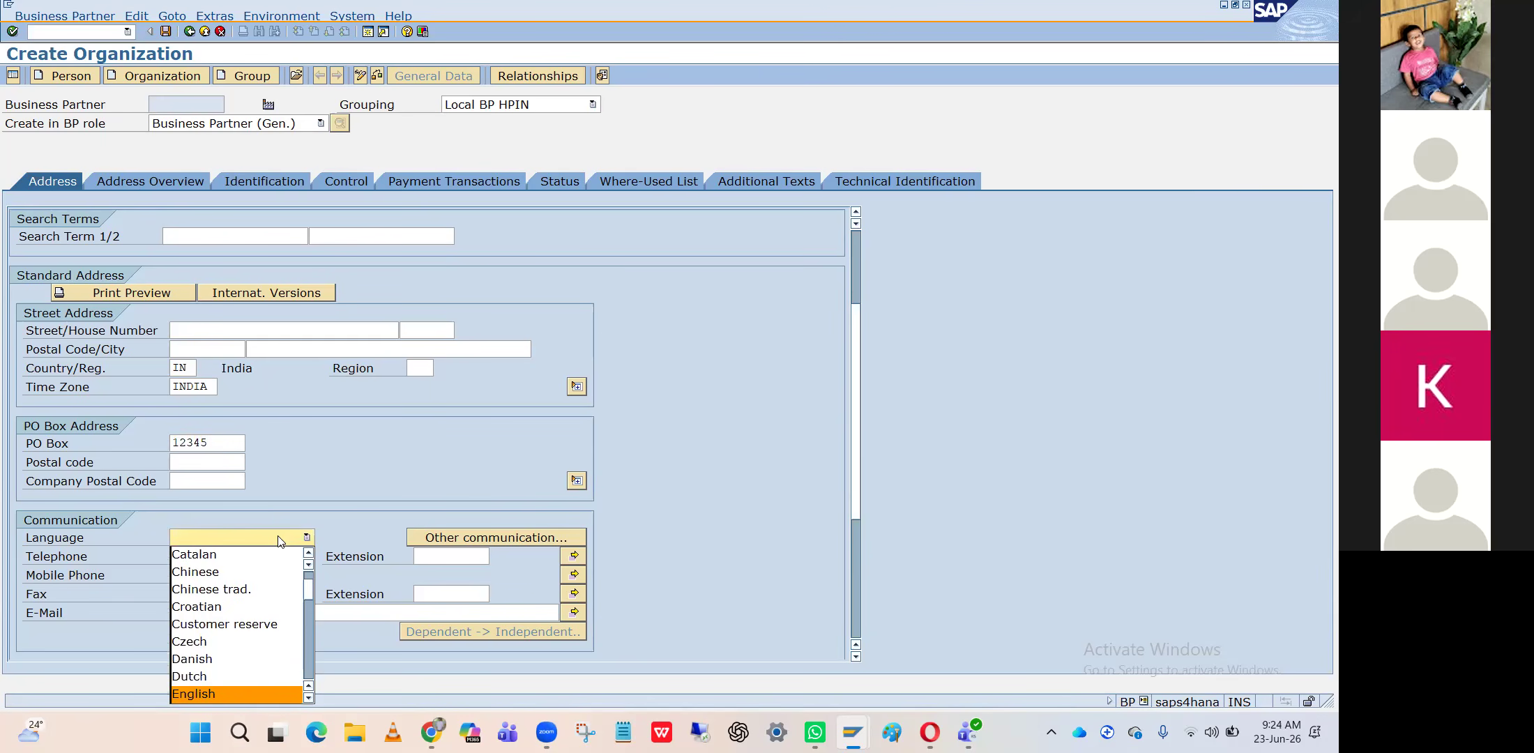
pyautogui.press('Return')
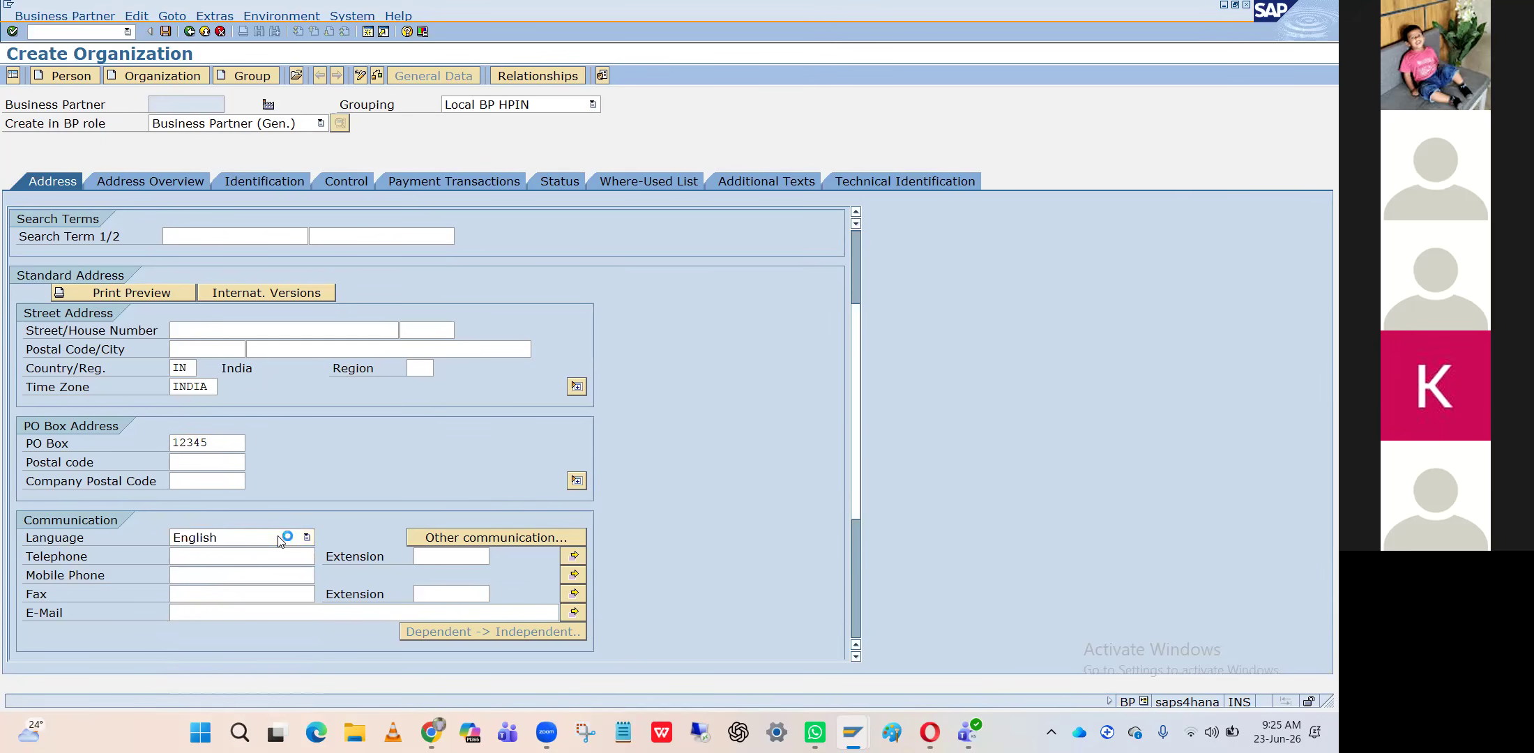
# Check the address overview, return to the address details and try to save the organization
pyautogui.click(172, 181)
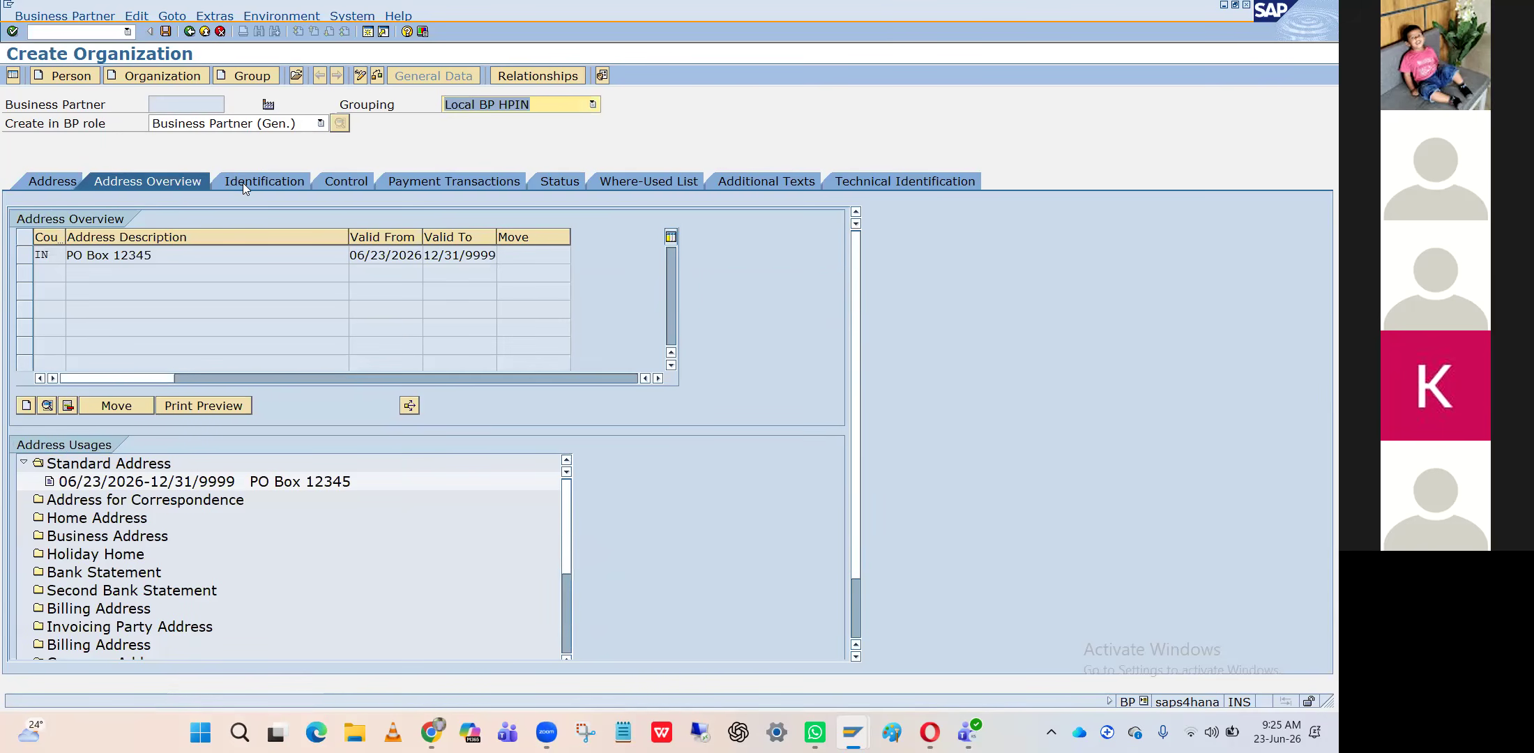
pyautogui.click(67, 180)
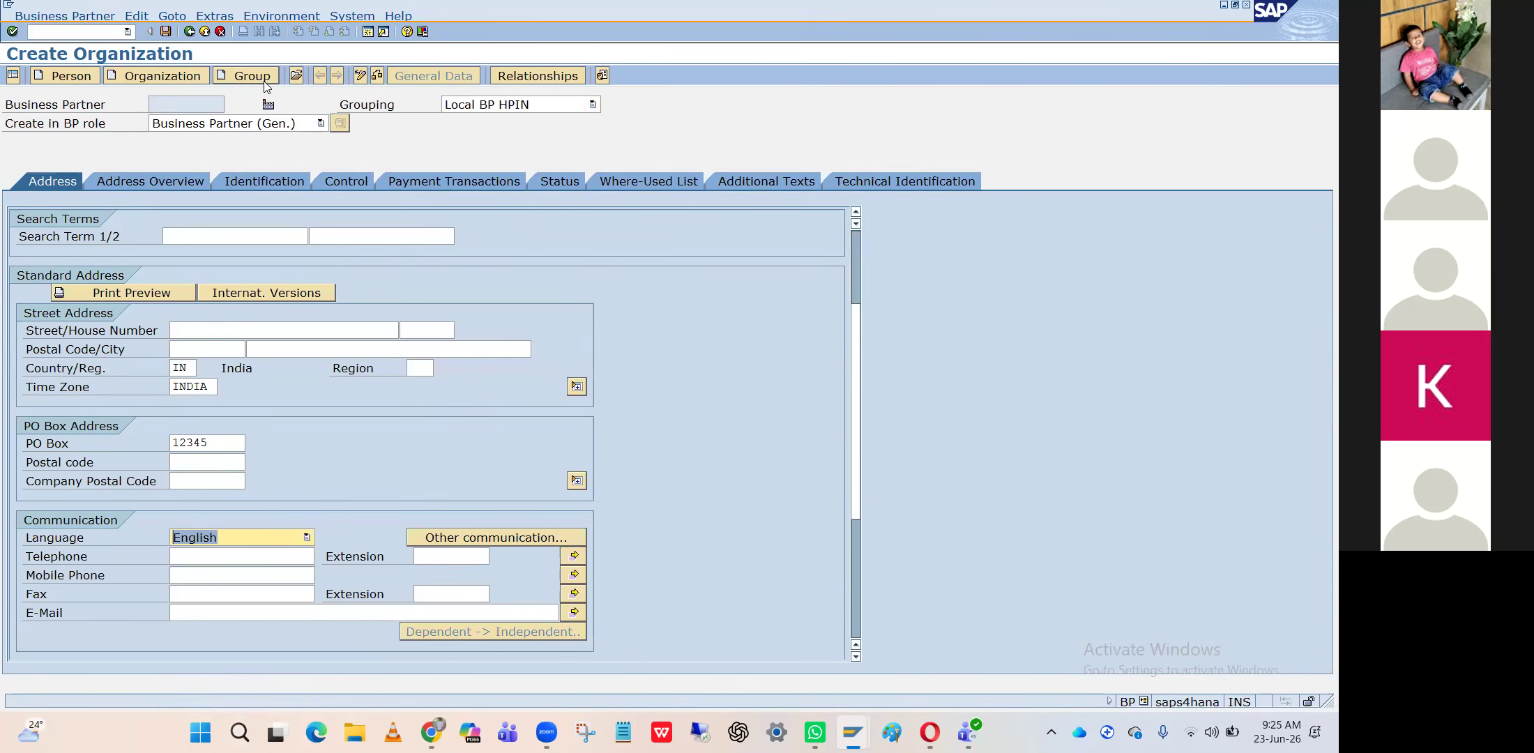
pyautogui.click(166, 32)
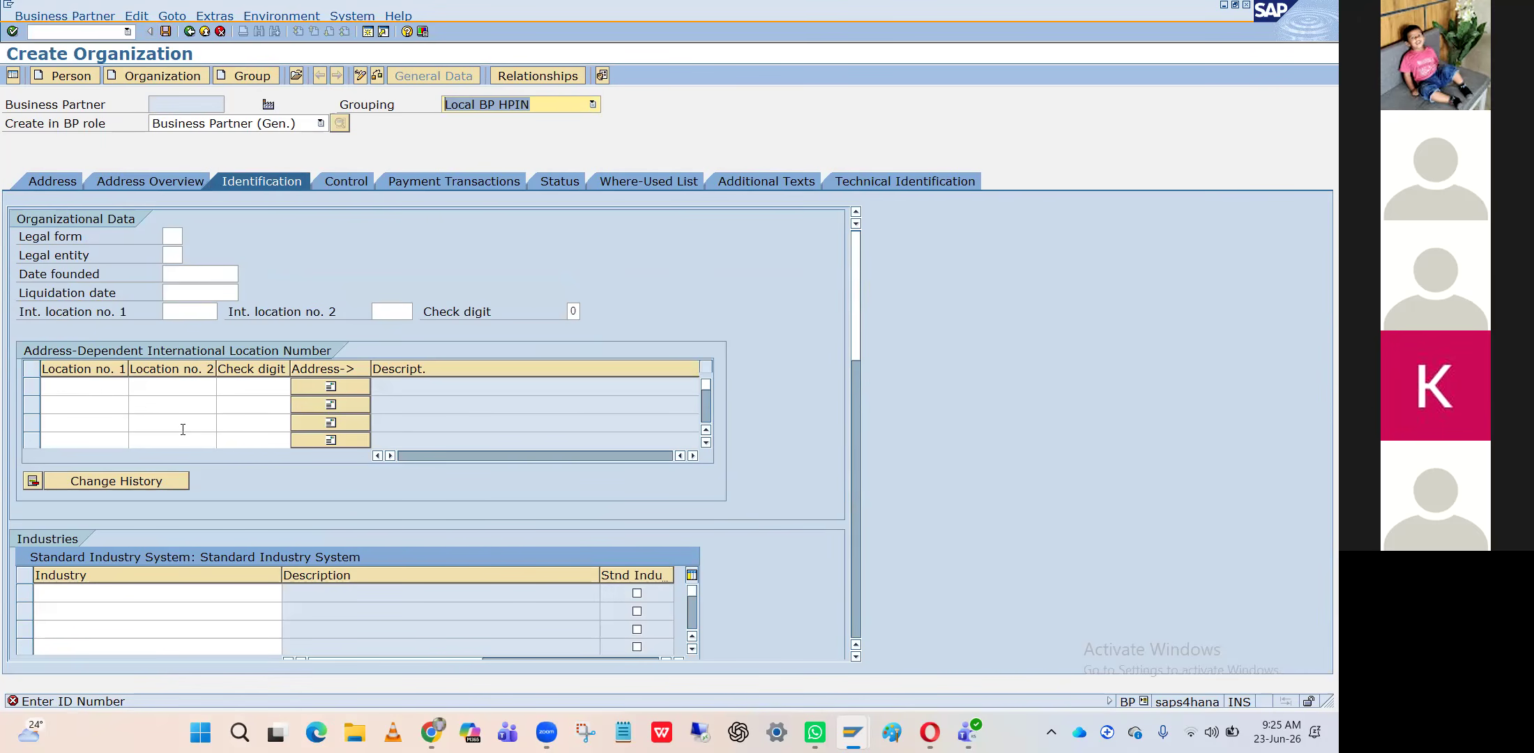
pyautogui.click(299, 126)
pyautogui.click(467, 215)
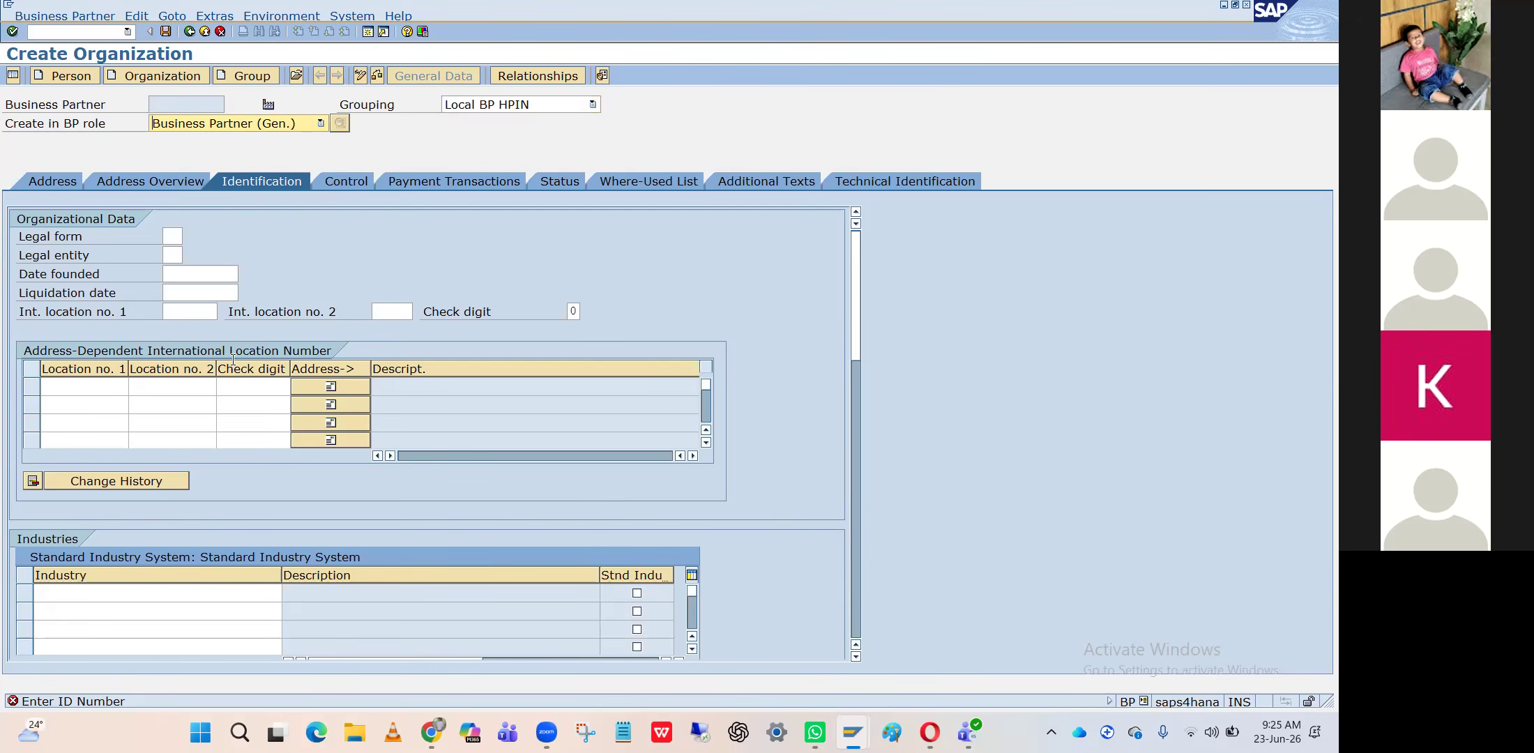
# Try to remove the ZCOMY ID type from the organization's identification numbers
pyautogui.click(185, 284)
pyautogui.scroll(-3, 186, 284)
pyautogui.scroll(-3, 185, 291)
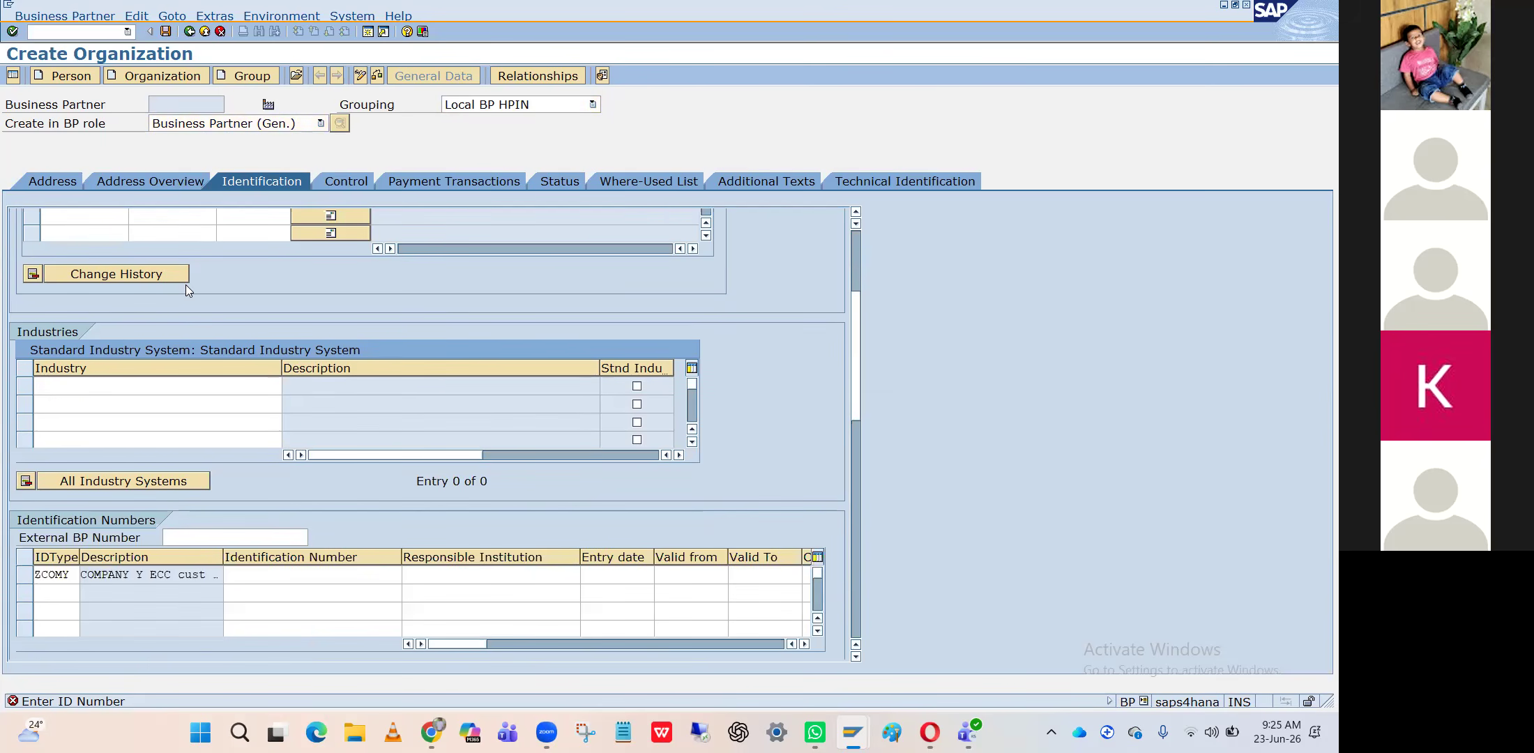
pyautogui.scroll(-6, 155, 382)
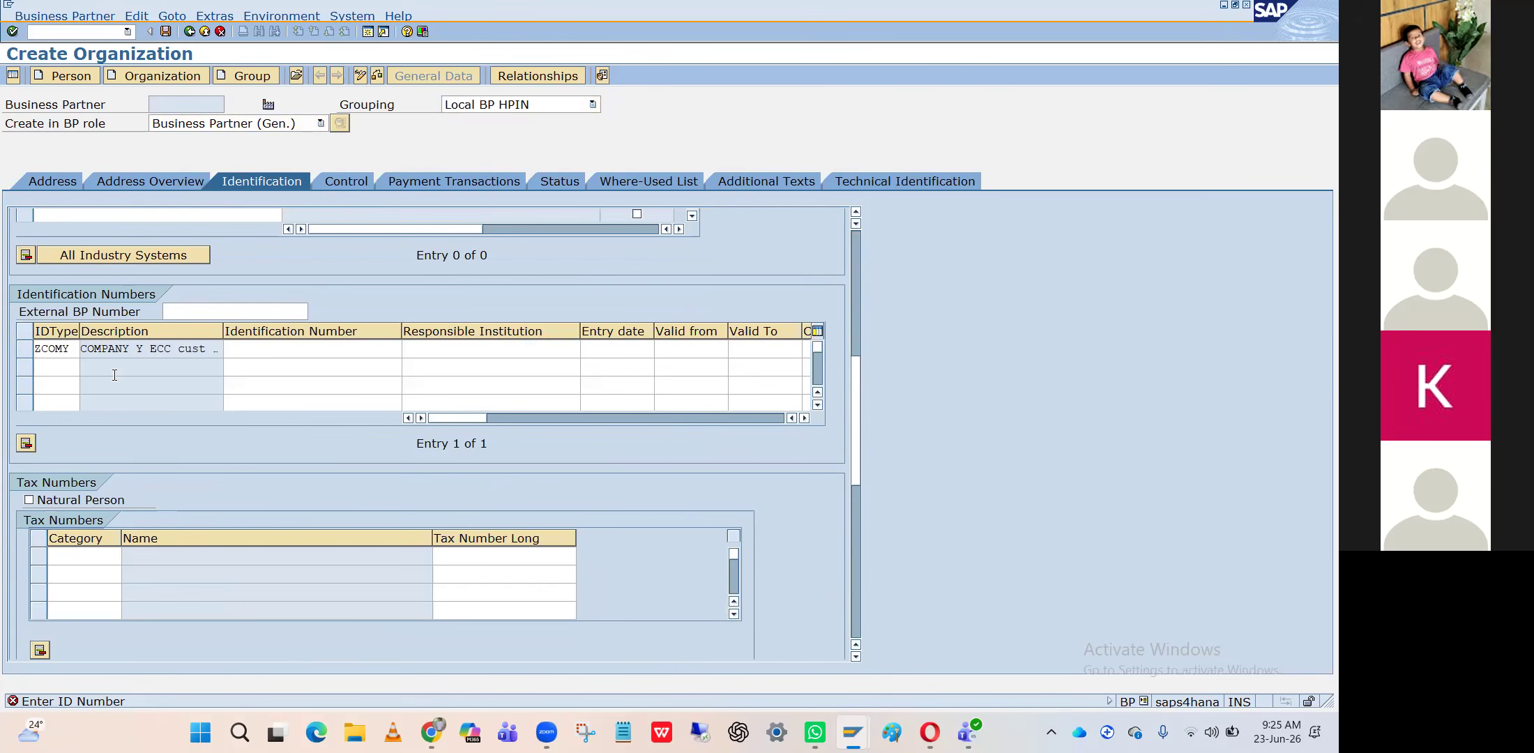
pyautogui.click(71, 351)
pyautogui.press('BackSpace')
pyautogui.press('BackSpace')
pyautogui.press('BackSpace')
pyautogui.press('BackSpace')
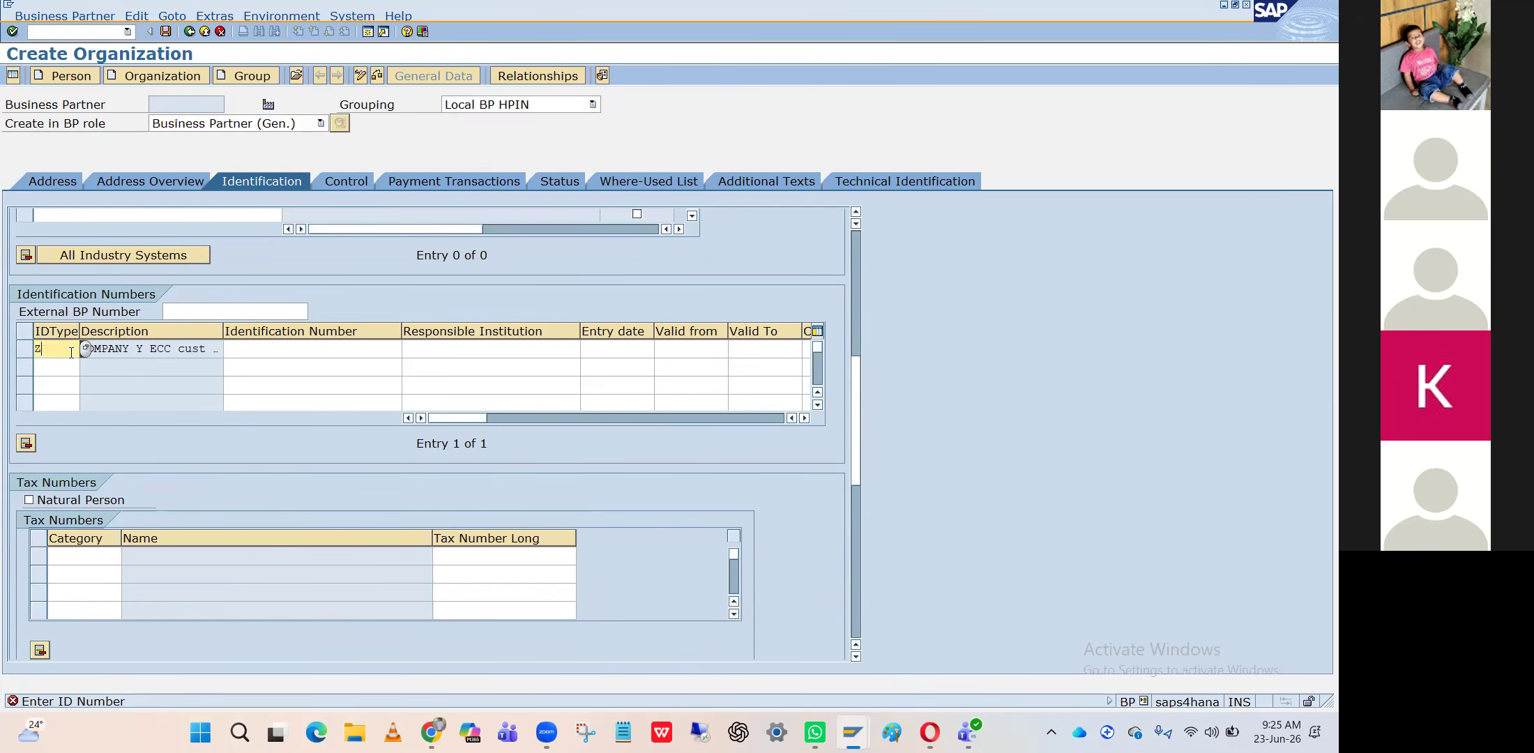
pyautogui.press('Return')
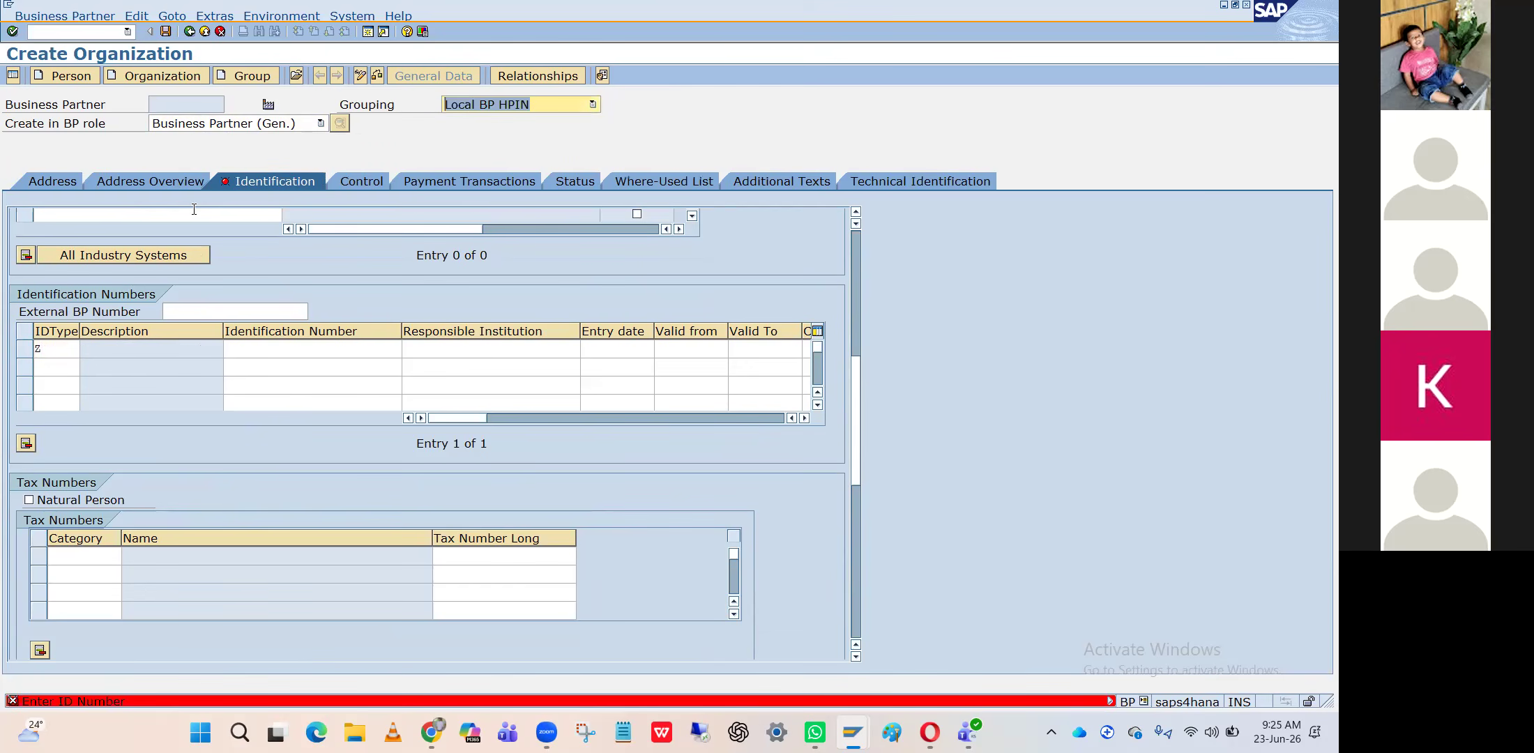
# Change the BP role to FLVN00 and create the business partner in that role
pyautogui.click(276, 126)
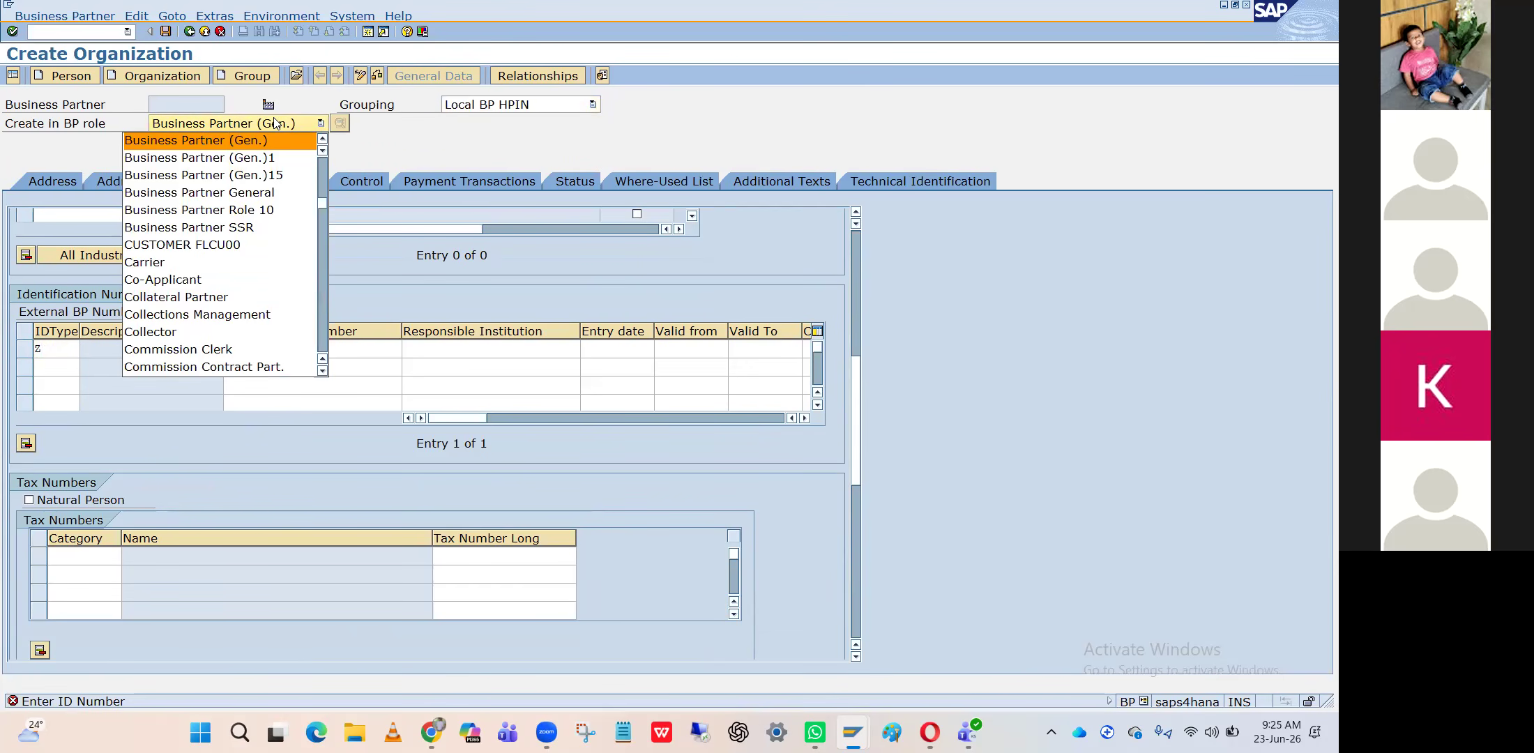
pyautogui.press('Down')
pyautogui.press('Down')
pyautogui.press('Down')
pyautogui.press('Down')
pyautogui.press('Down')
pyautogui.press('Down')
pyautogui.press('Down')
pyautogui.press('Down')
pyautogui.press('Down')
pyautogui.press('Down')
pyautogui.press('Down')
pyautogui.press('Down')
pyautogui.press('Down')
pyautogui.press('Down')
pyautogui.press('Down')
pyautogui.press('Down')
pyautogui.press('Down')
pyautogui.press('Down')
pyautogui.press('Down')
pyautogui.press('Down')
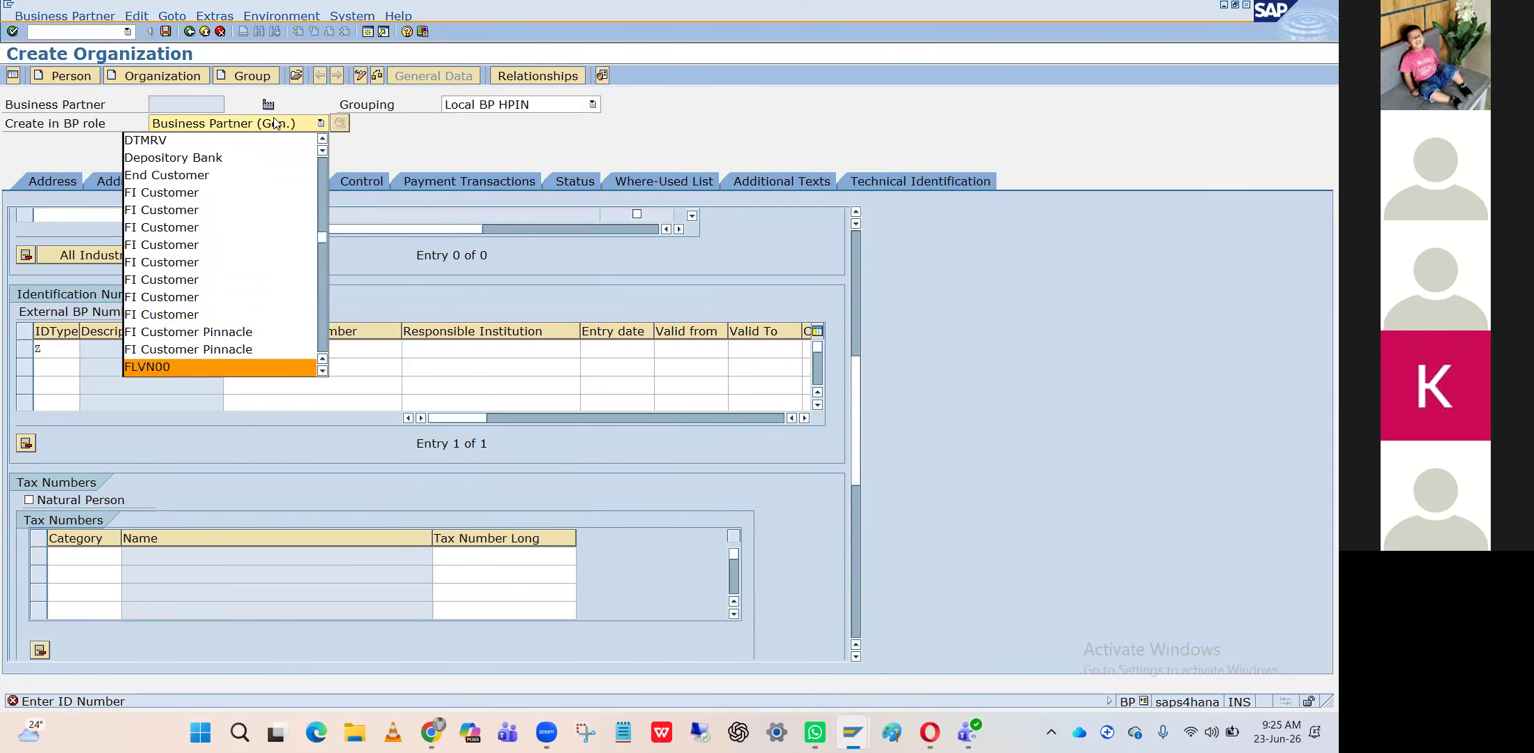
pyautogui.press('Return')
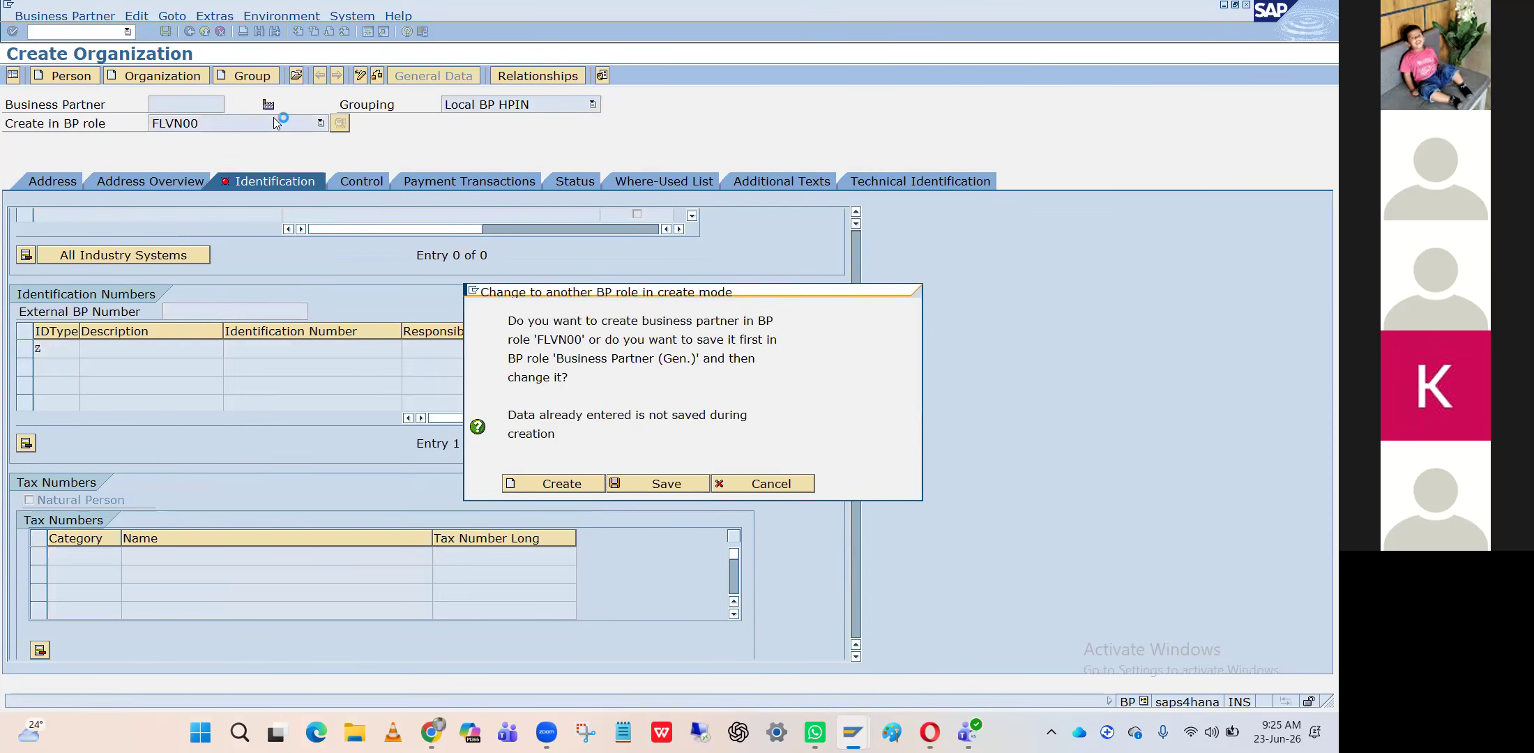
pyautogui.press('Return')
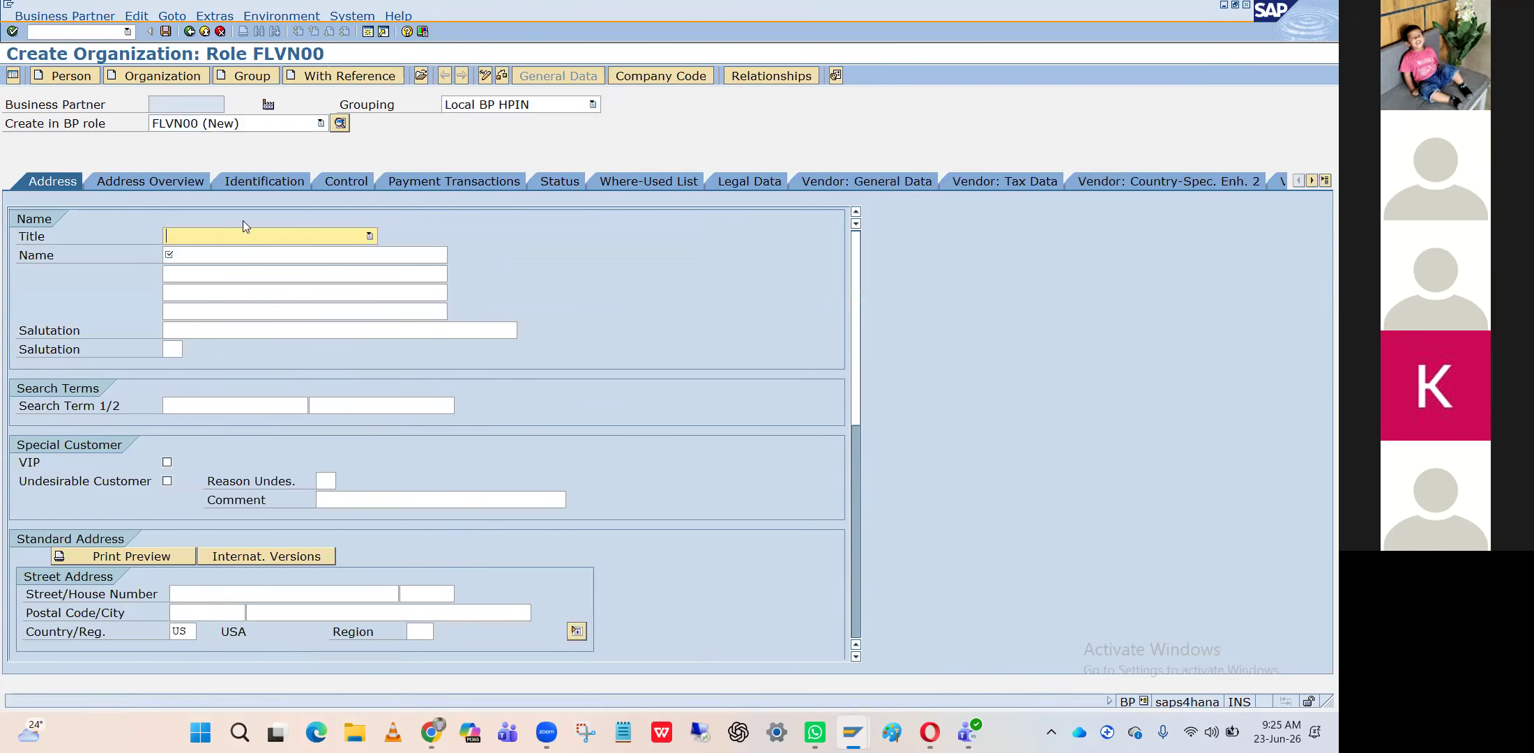
# Set the organization's title to Company and its name to XYZ ltd in the FLVN00 role
pyautogui.click(367, 235)
pyautogui.click(276, 255)
pyautogui.click(275, 255)
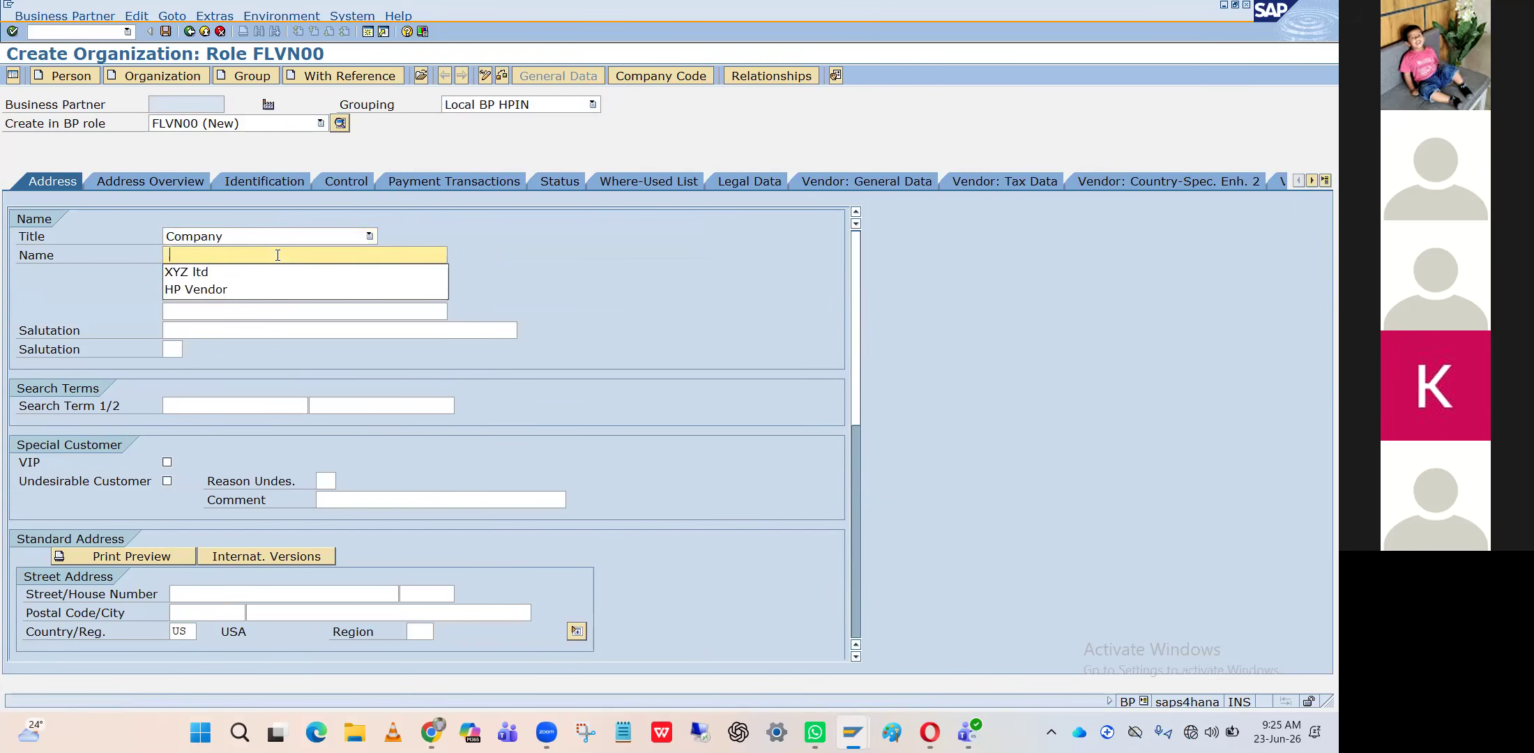
pyautogui.click(258, 274)
pyautogui.press('Return')
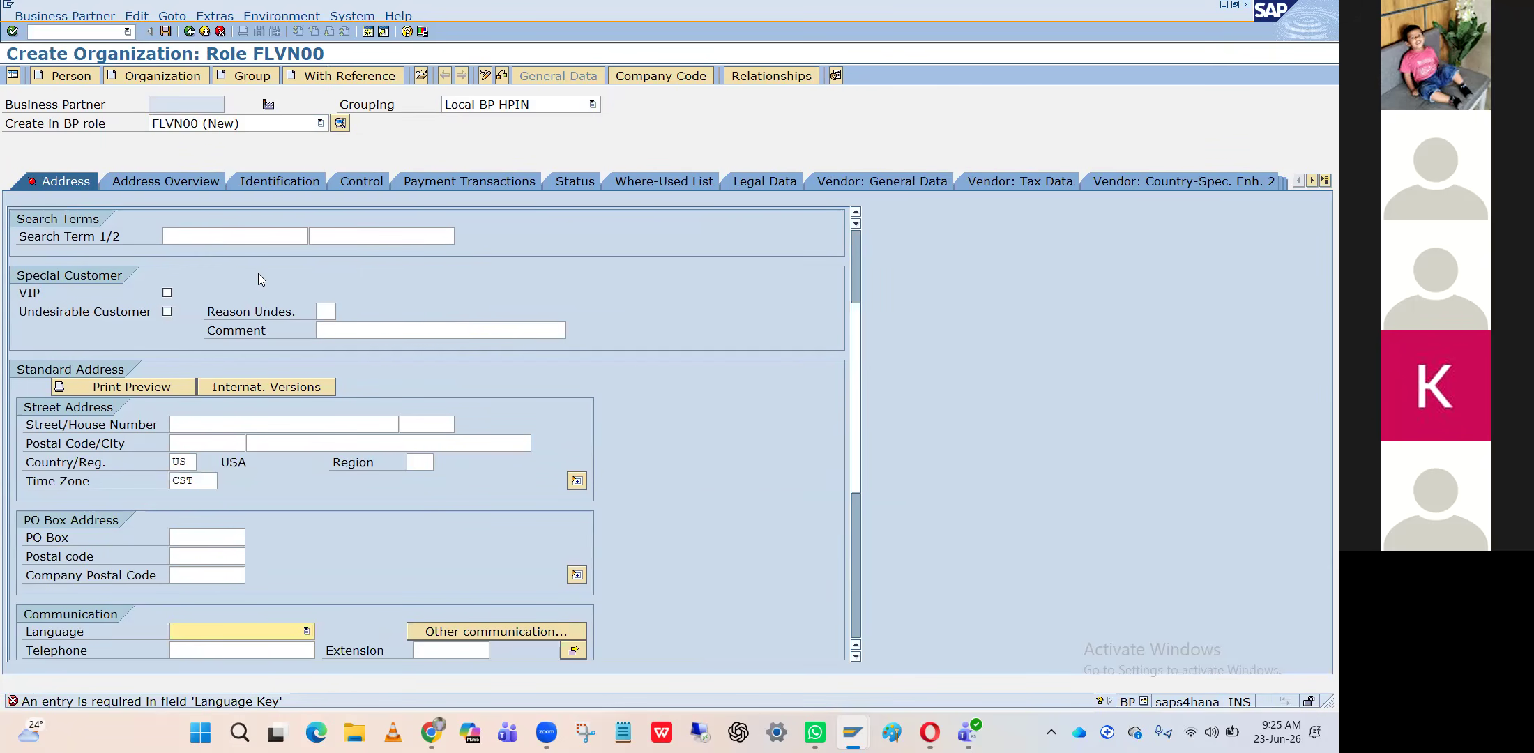
# Set the communication language to English and the street address country to IN, leaving the city empty
pyautogui.write('English')
pyautogui.press('Return')
pyautogui.click(280, 439)
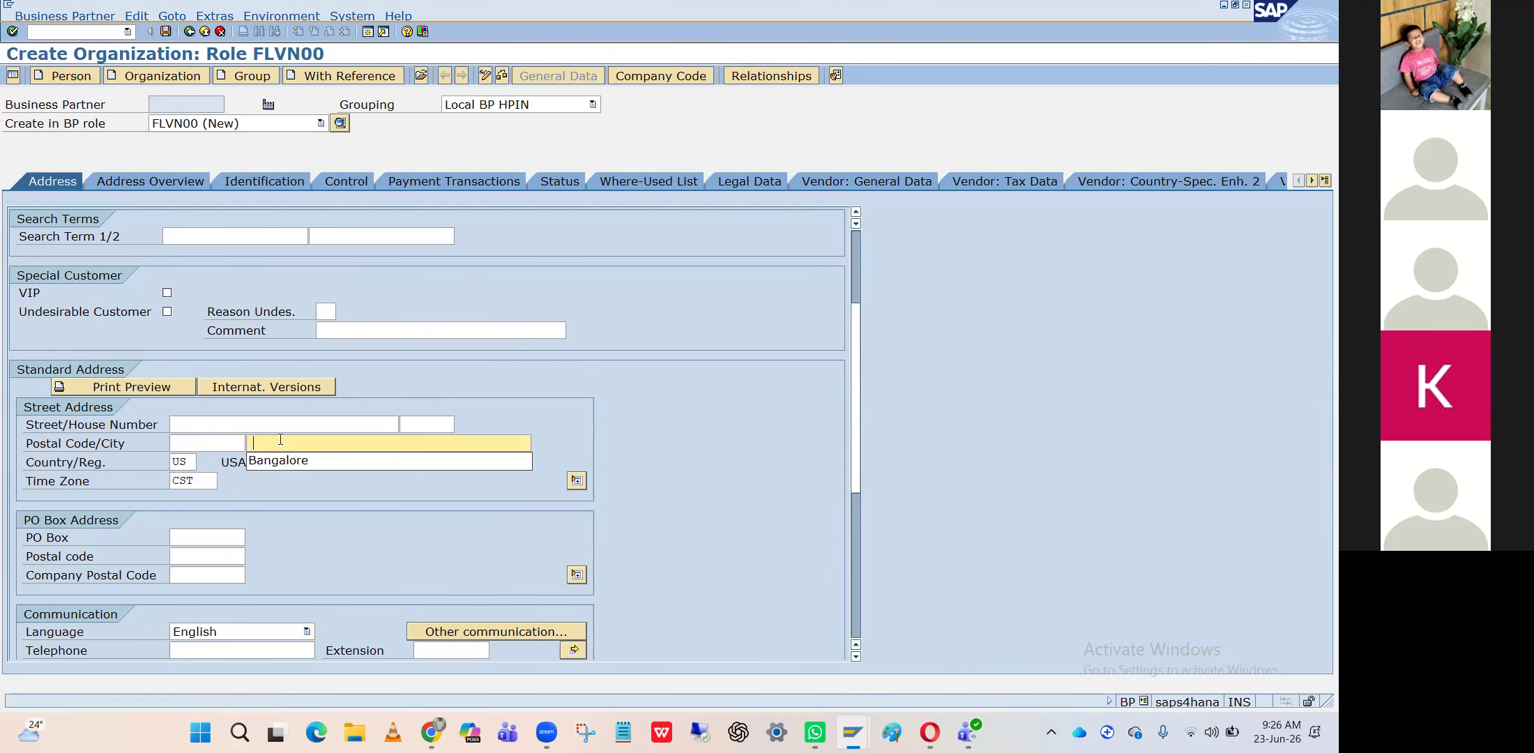
pyautogui.click(196, 460)
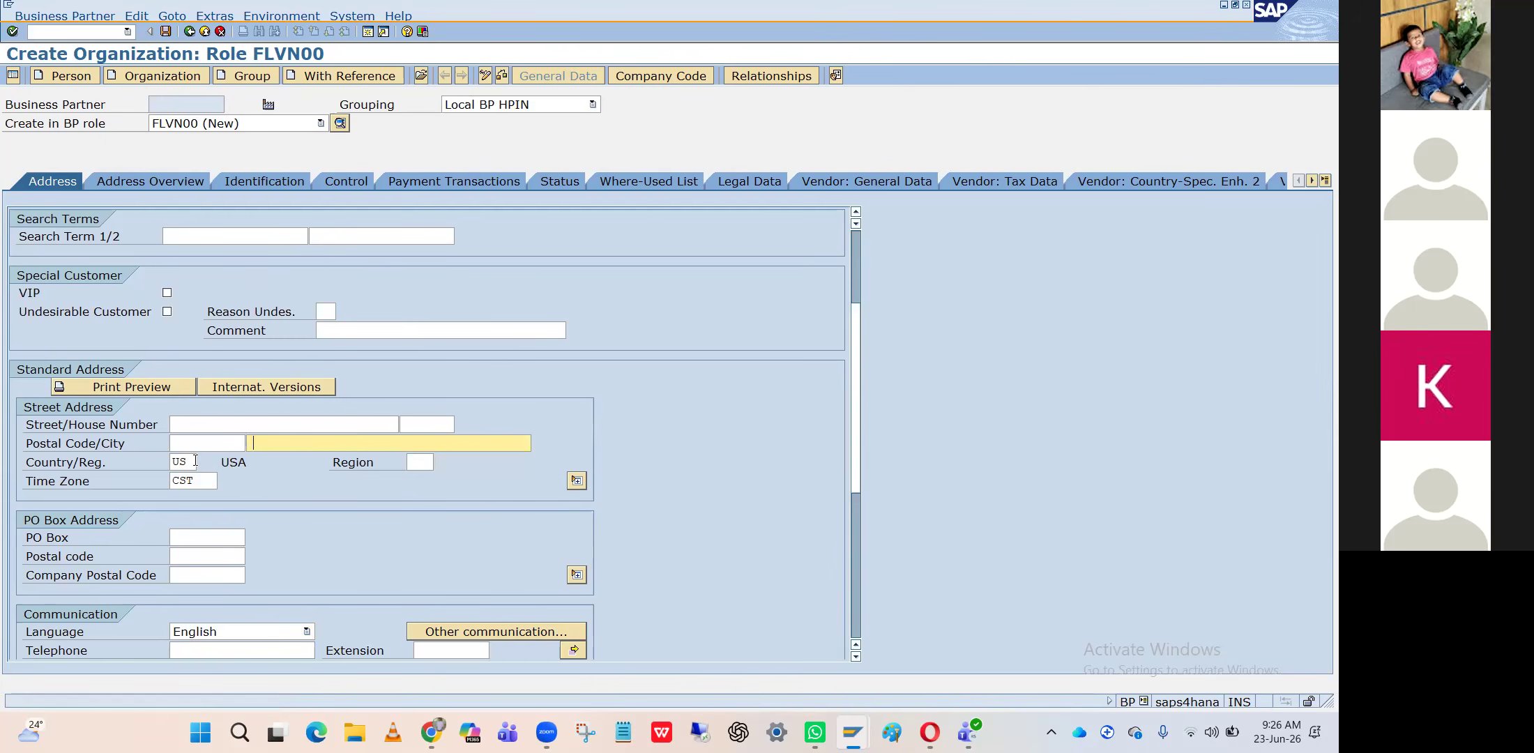
pyautogui.click(195, 461)
pyautogui.press('BackSpace')
pyautogui.press('BackSpace')
pyautogui.write('IN')
pyautogui.press('Tab')
pyautogui.press('Return')
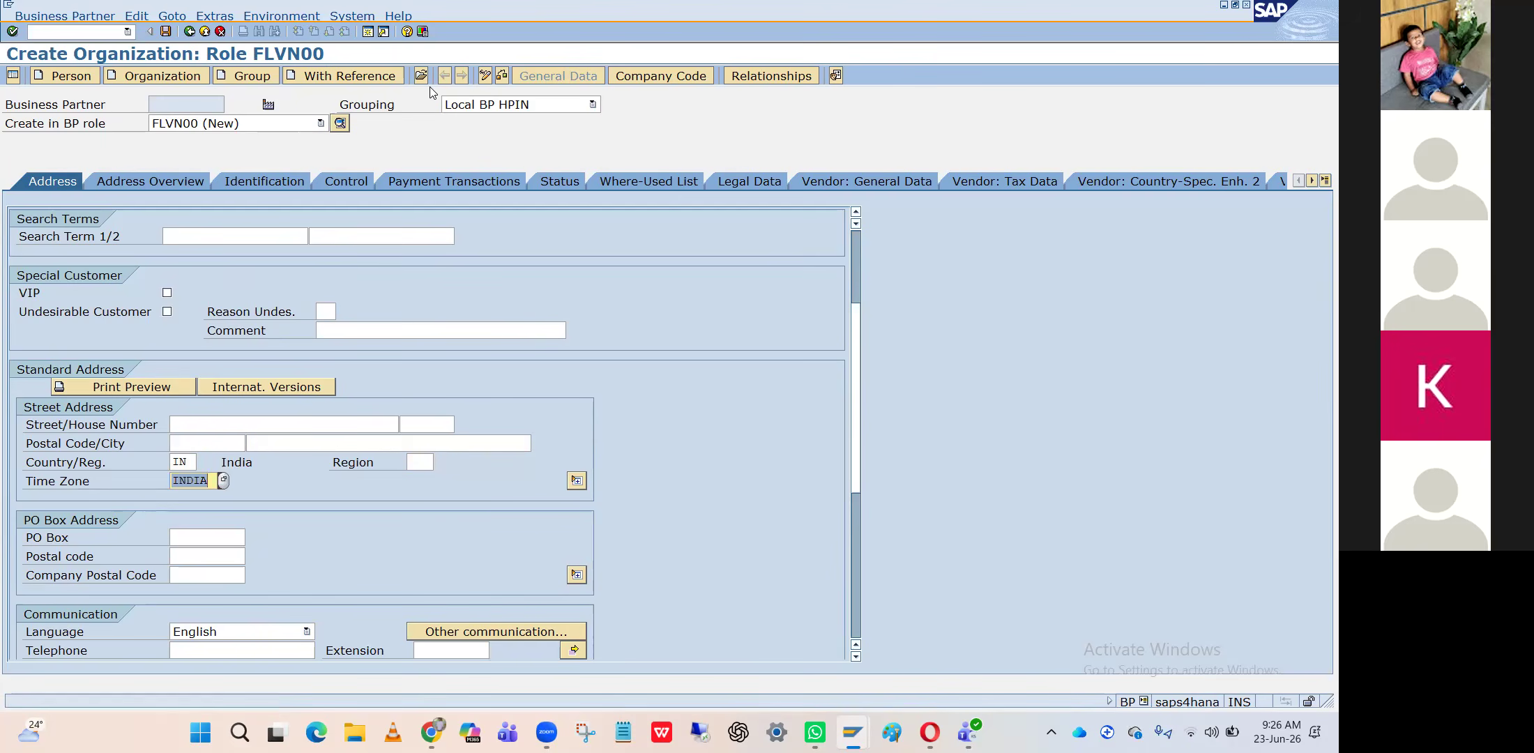
# Open the vendor's company code data, enter company code HPIN and set the reconciliation account to 199997
pyautogui.click(629, 83)
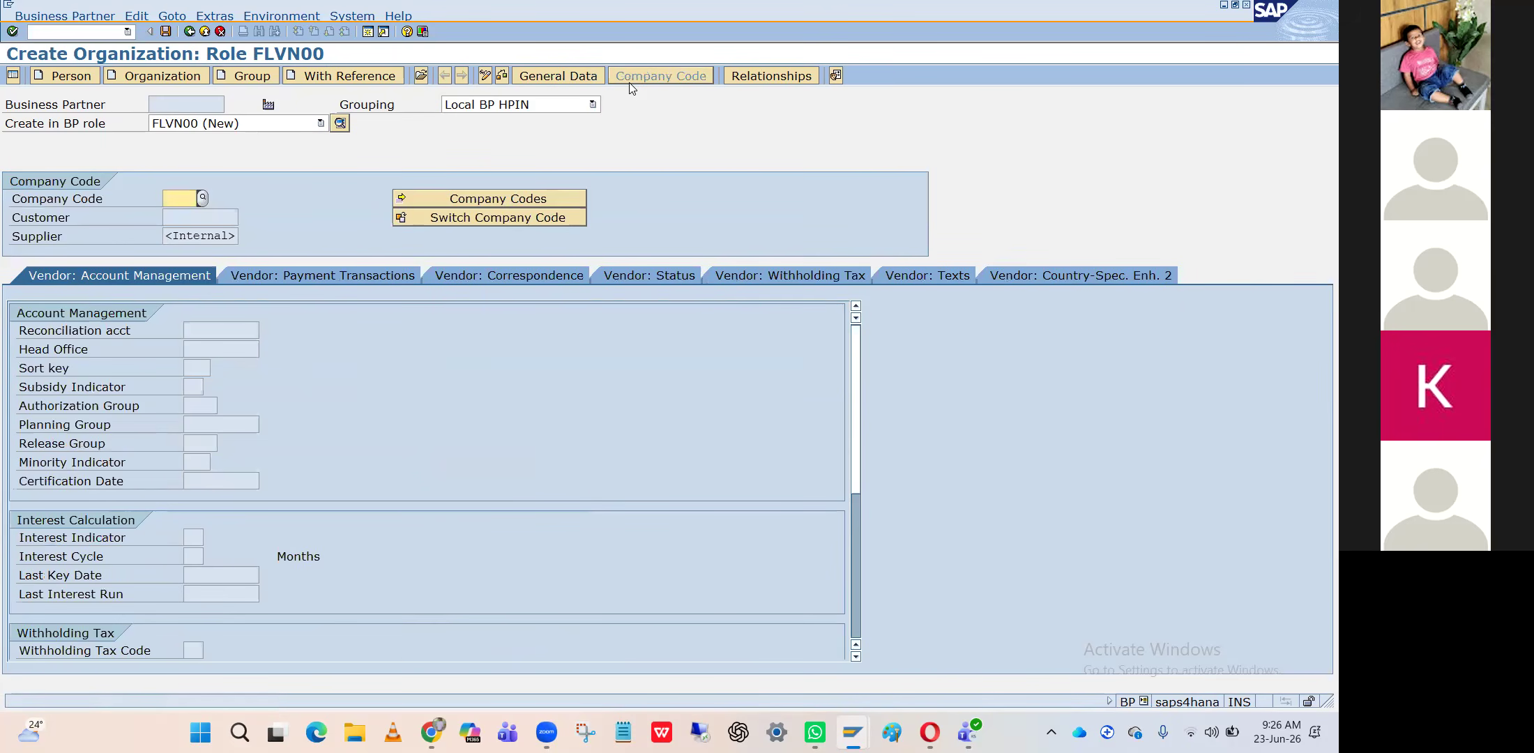
pyautogui.write('HPIN')
pyautogui.press('Return')
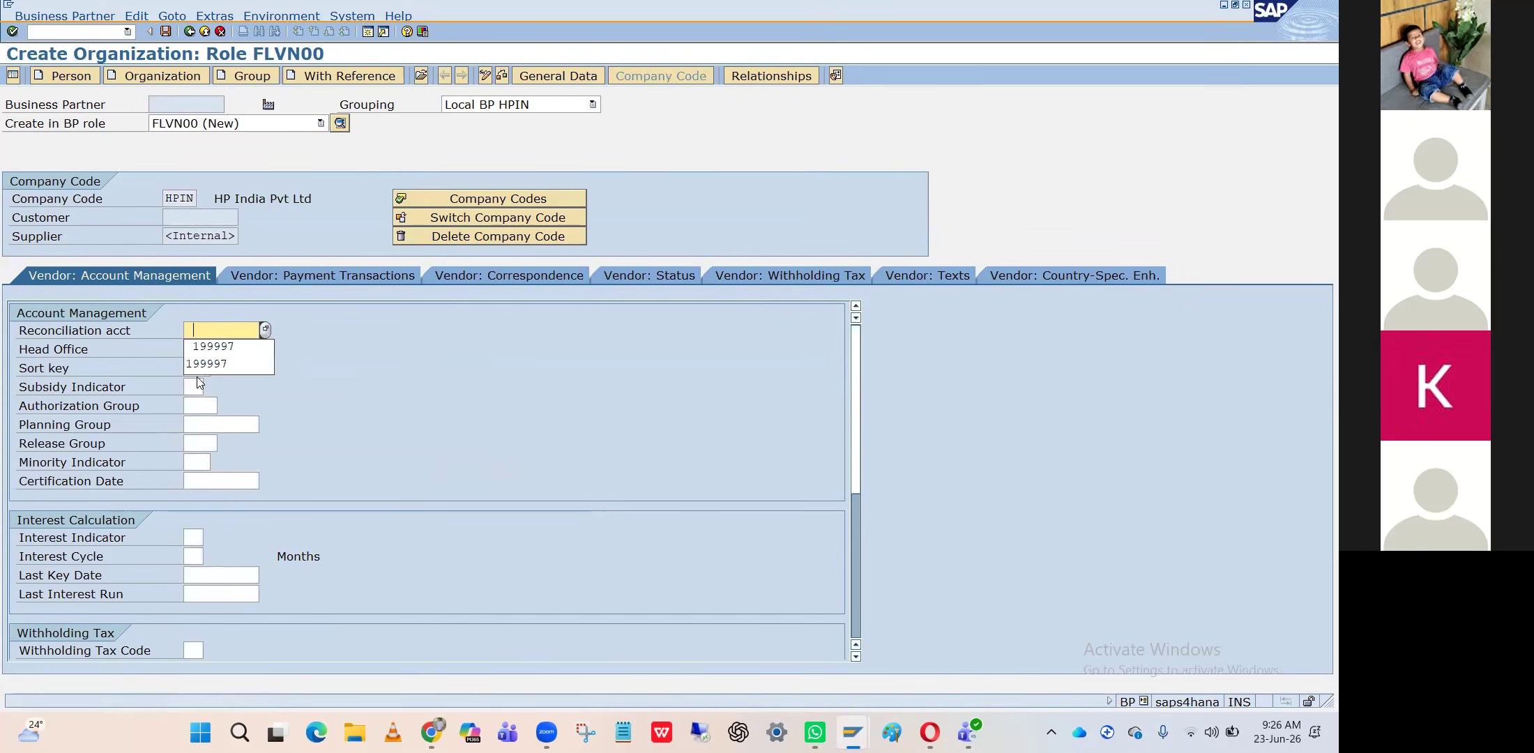
pyautogui.press('Down')
pyautogui.press('Return')
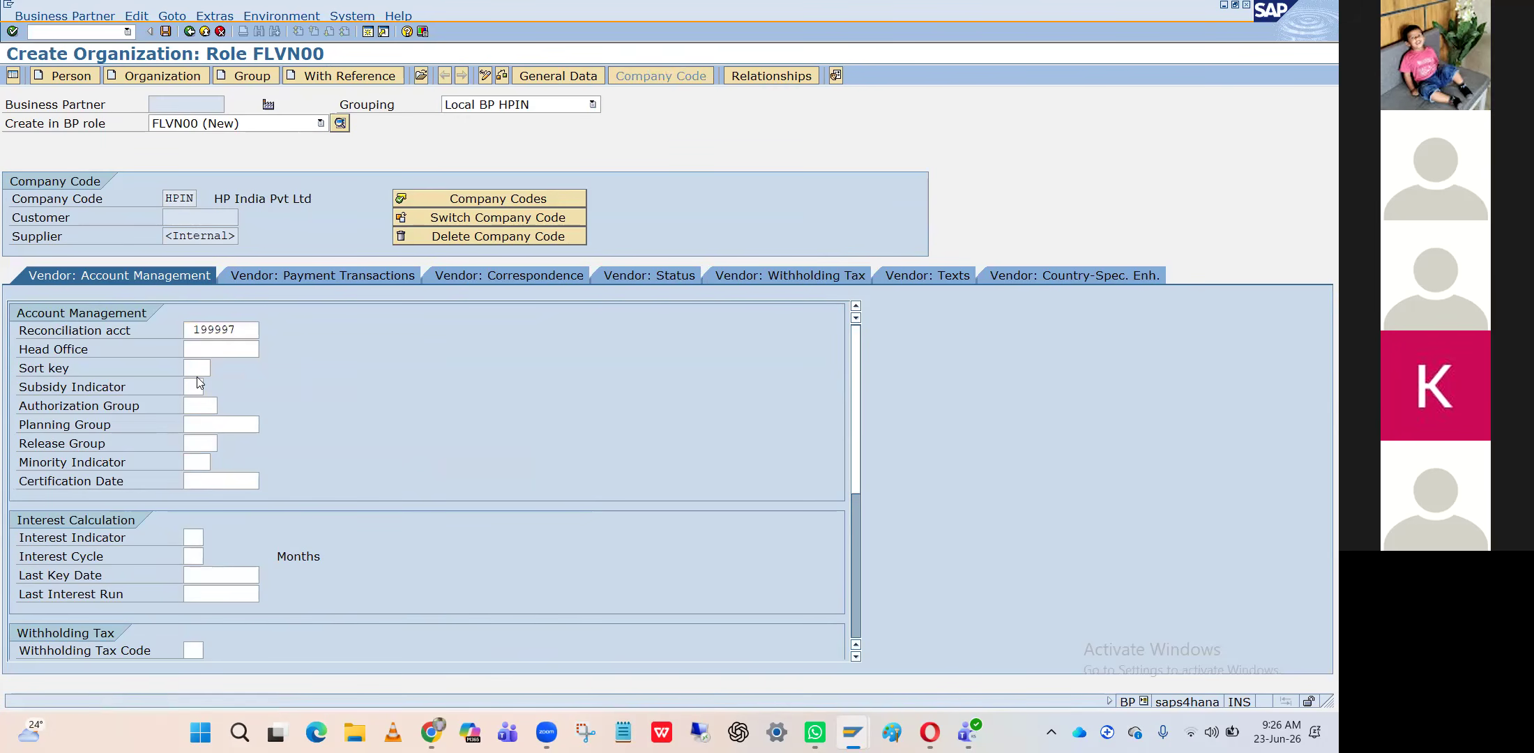
pyautogui.press('Return')
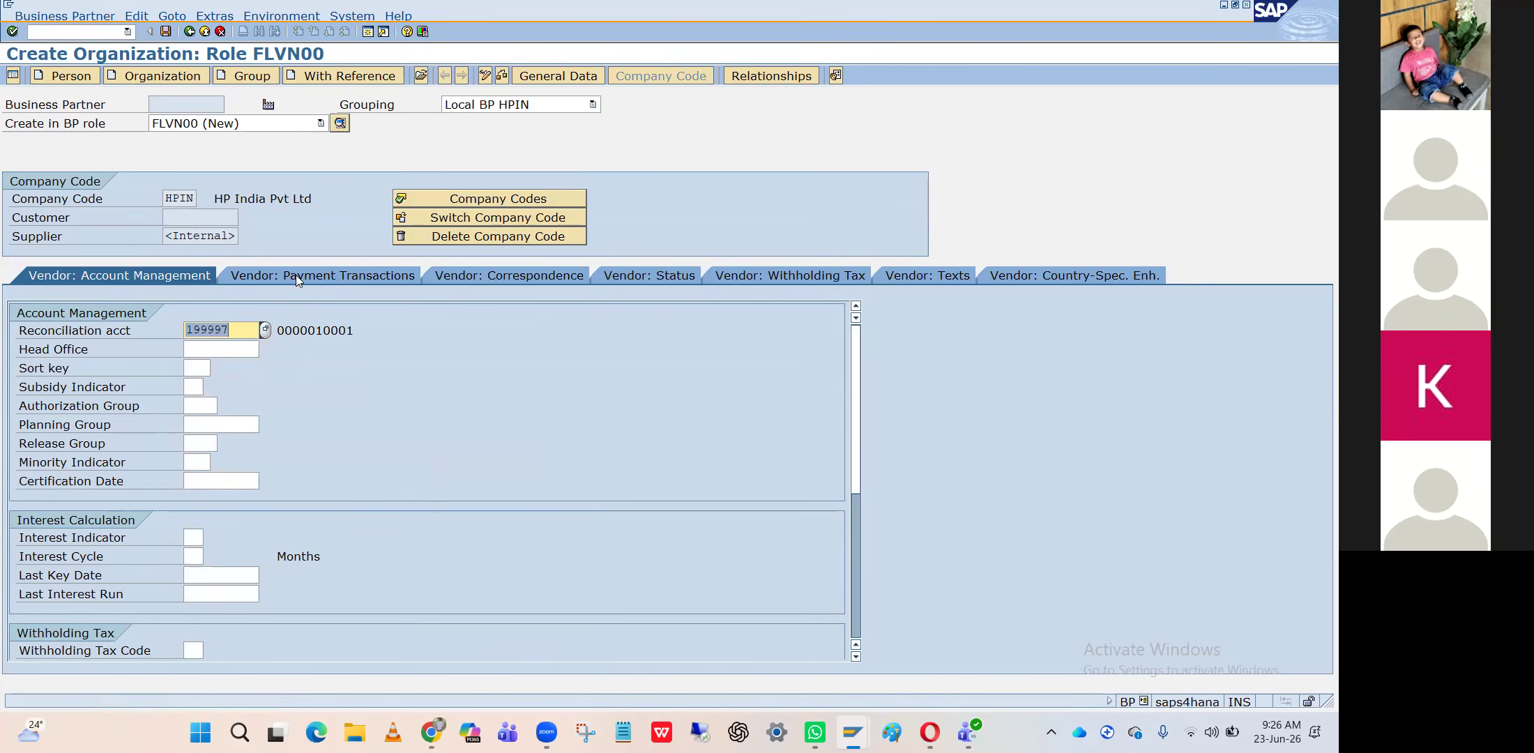
# Clear the vendor's reconciliation account
pyautogui.click(245, 333)
pyautogui.press('BackSpace')
pyautogui.press('BackSpace')
pyautogui.press('BackSpace')
pyautogui.press('BackSpace')
pyautogui.press('BackSpace')
pyautogui.press('BackSpace')
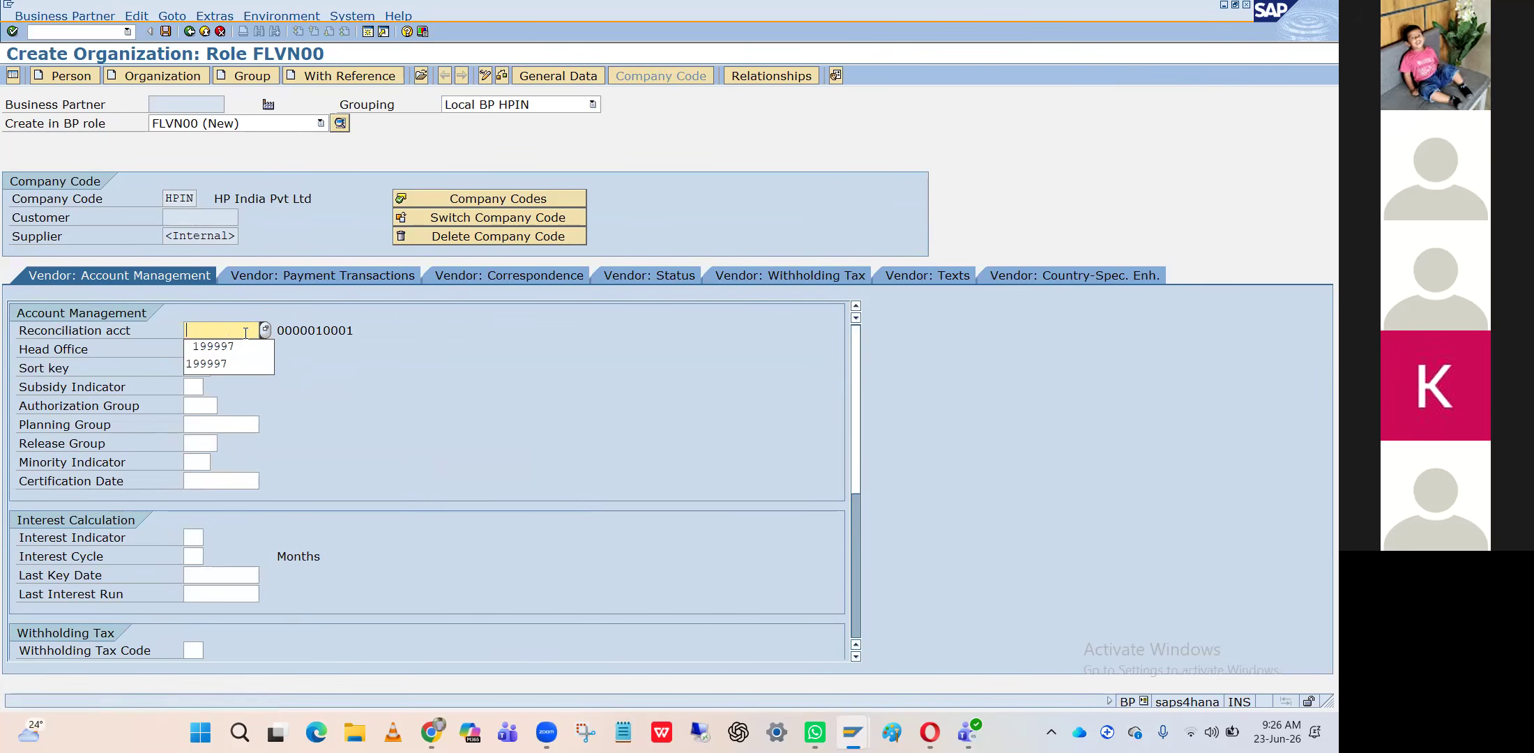
# Open a new SAP session and start transaction FS00 for central G/L account maintenance
pyautogui.hotkey('alt', 'Tab')
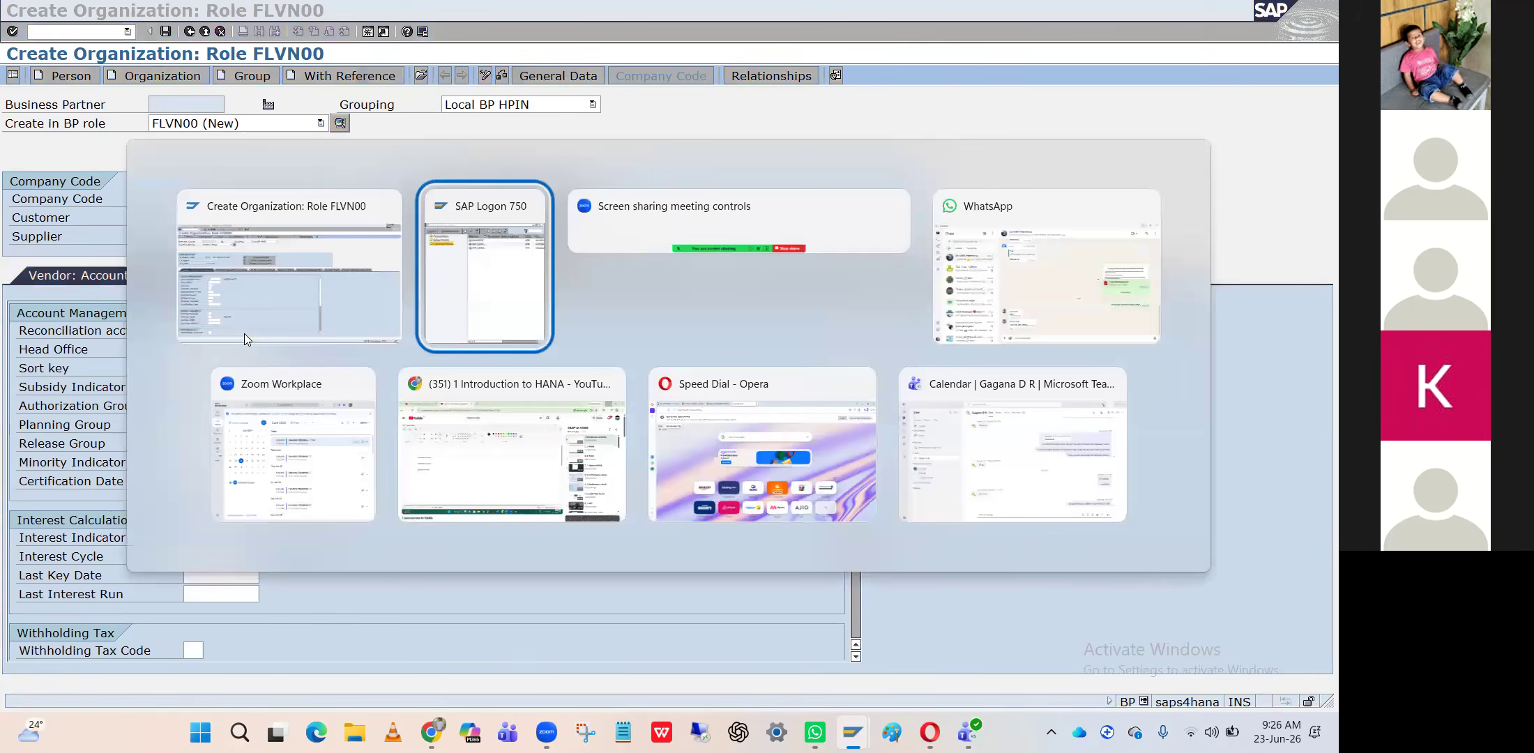
pyautogui.hotkey('alt', 'Tab')
pyautogui.click(367, 32)
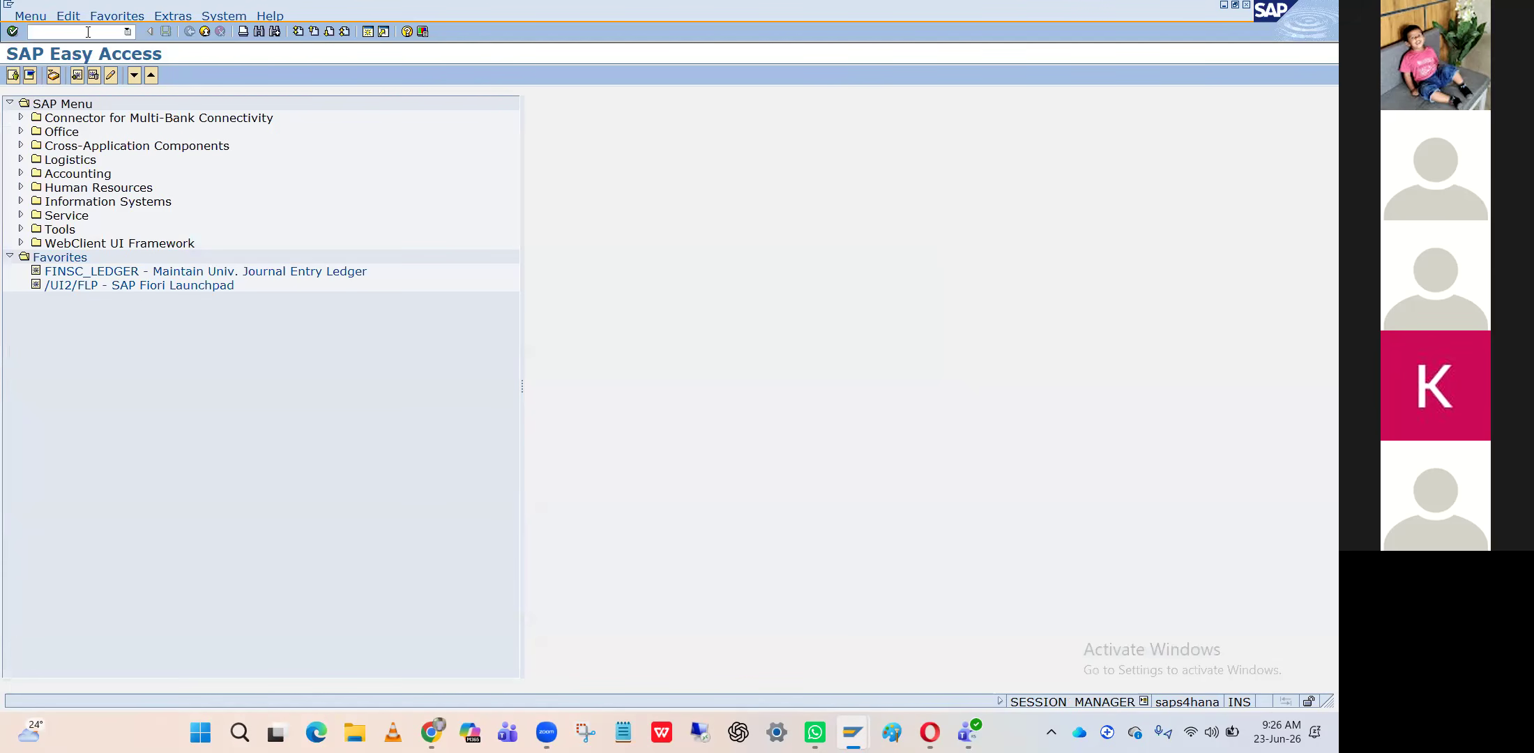
pyautogui.write('/nfs00')
pyautogui.press('Return')
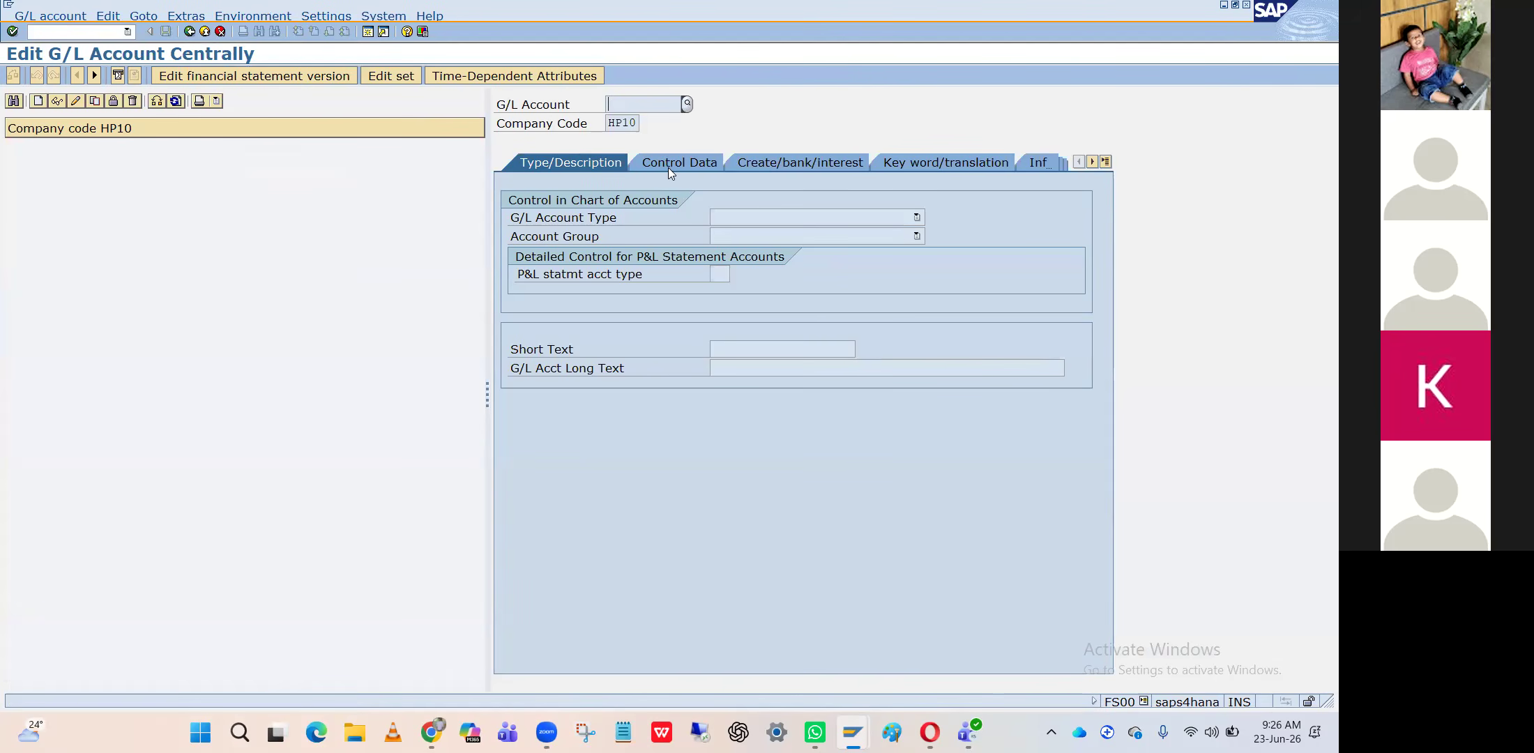
# Change the company code of the G/L account list to HPIN
pyautogui.click(160, 105)
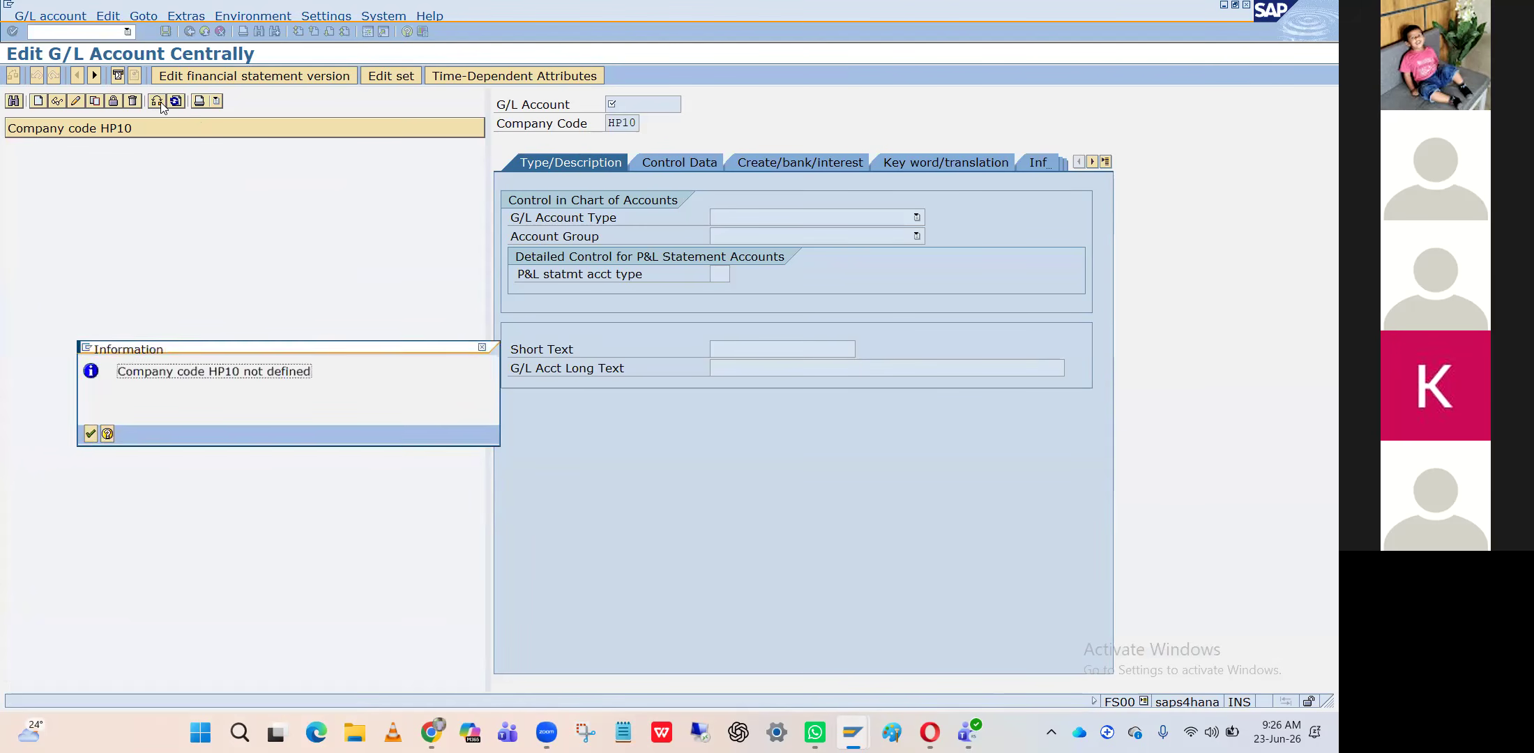
pyautogui.press('Return')
pyautogui.press('BackSpace')
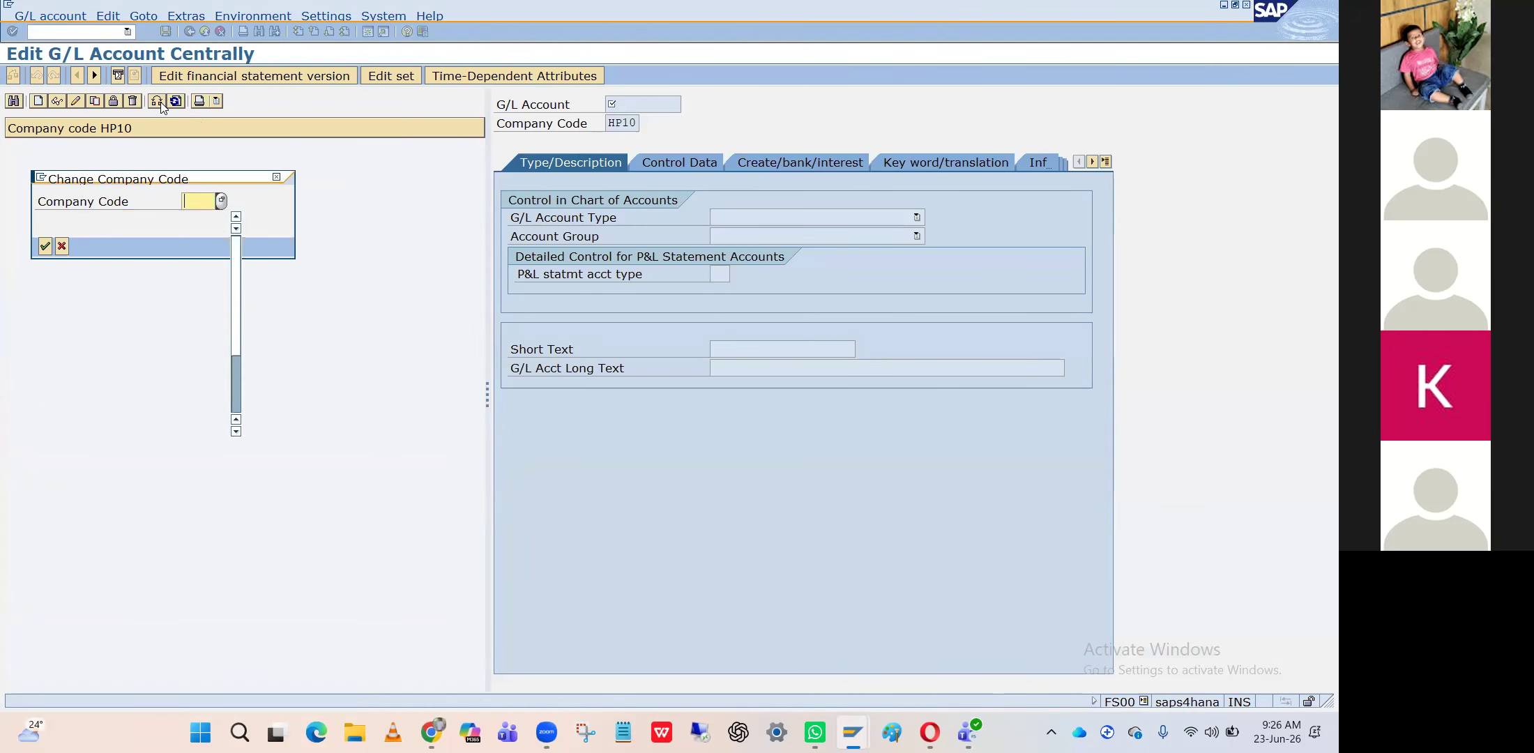
pyautogui.press('Down')
pyautogui.press('Return')
pyautogui.press('Return')
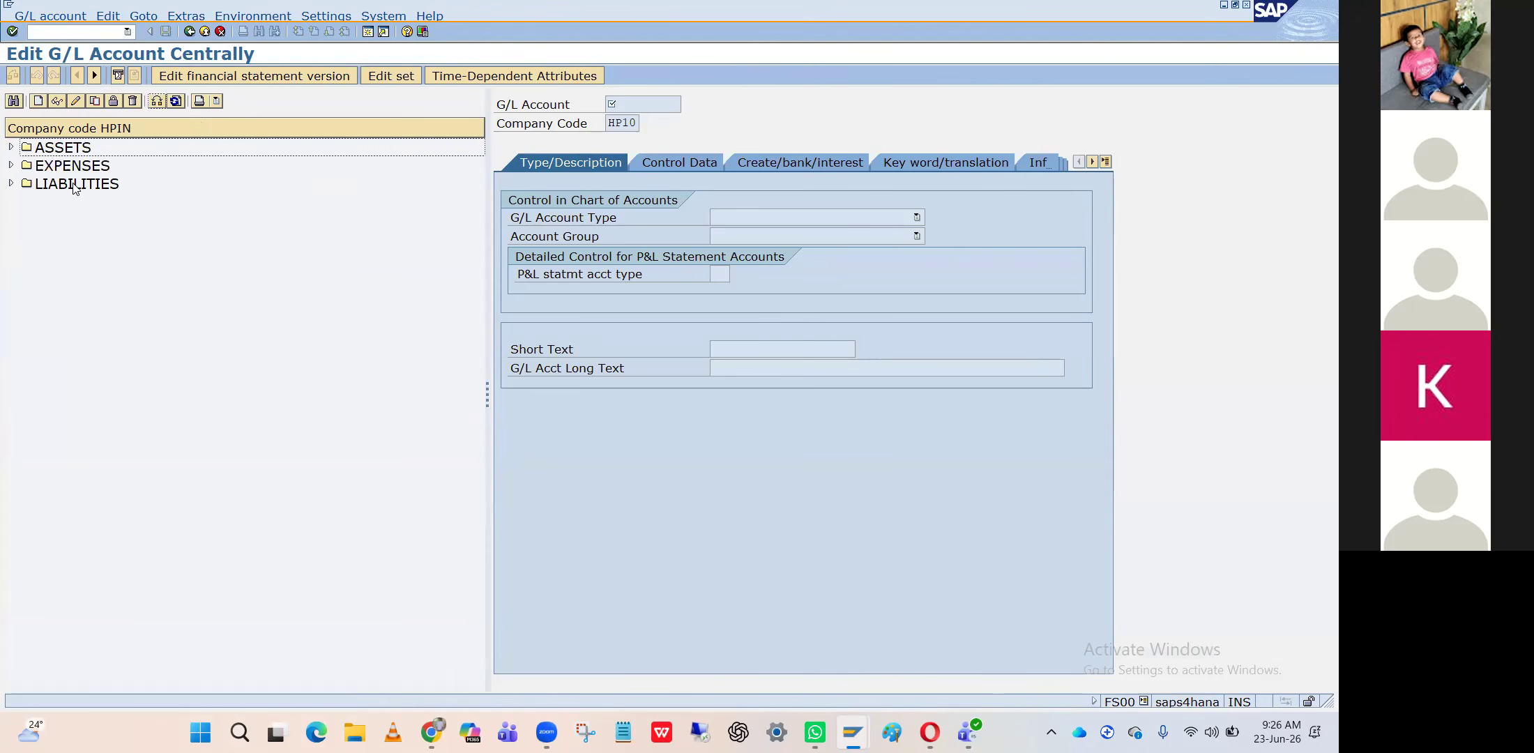
# Display the Sundry Creditors account under LIABILITIES and copy its G/L account number
pyautogui.click(11, 184)
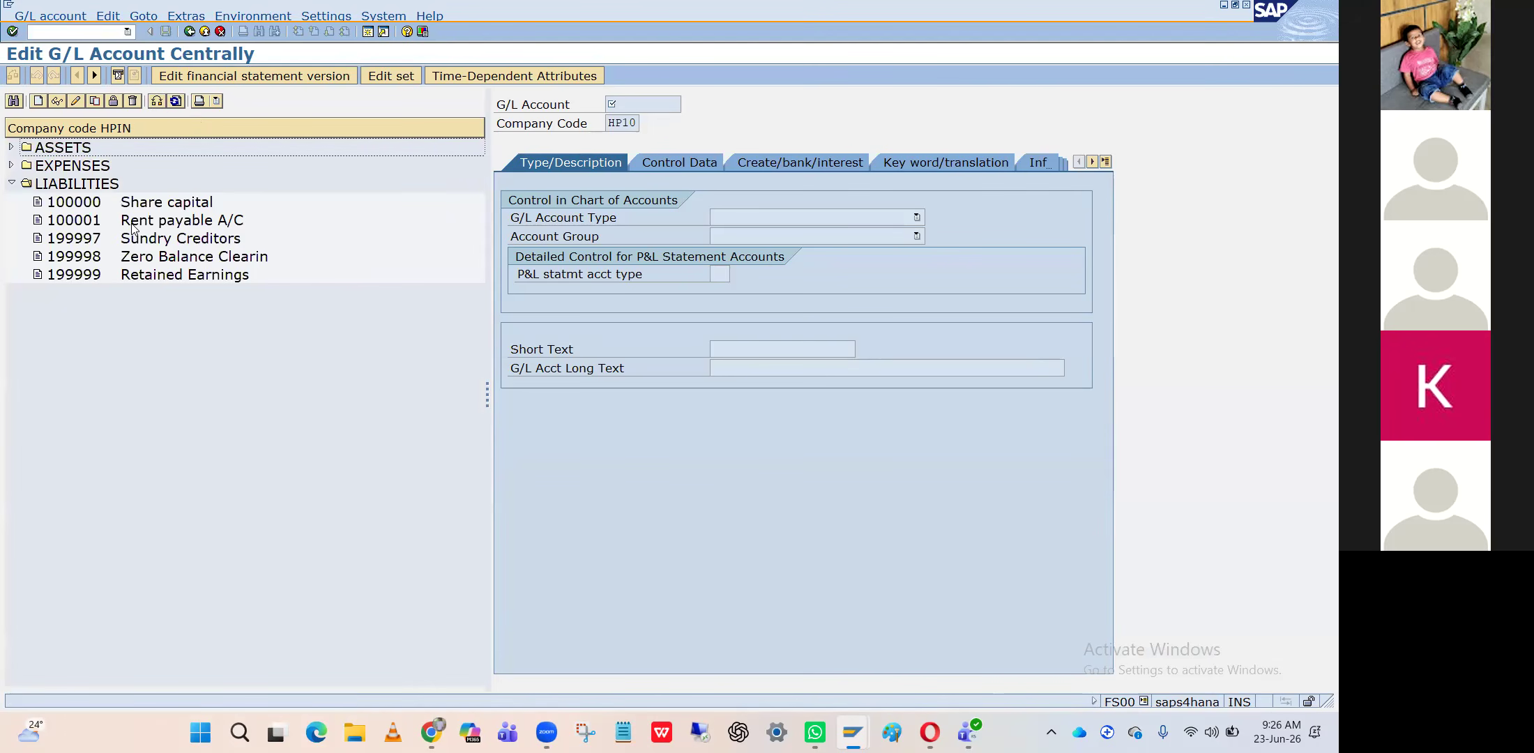
pyautogui.click(79, 245)
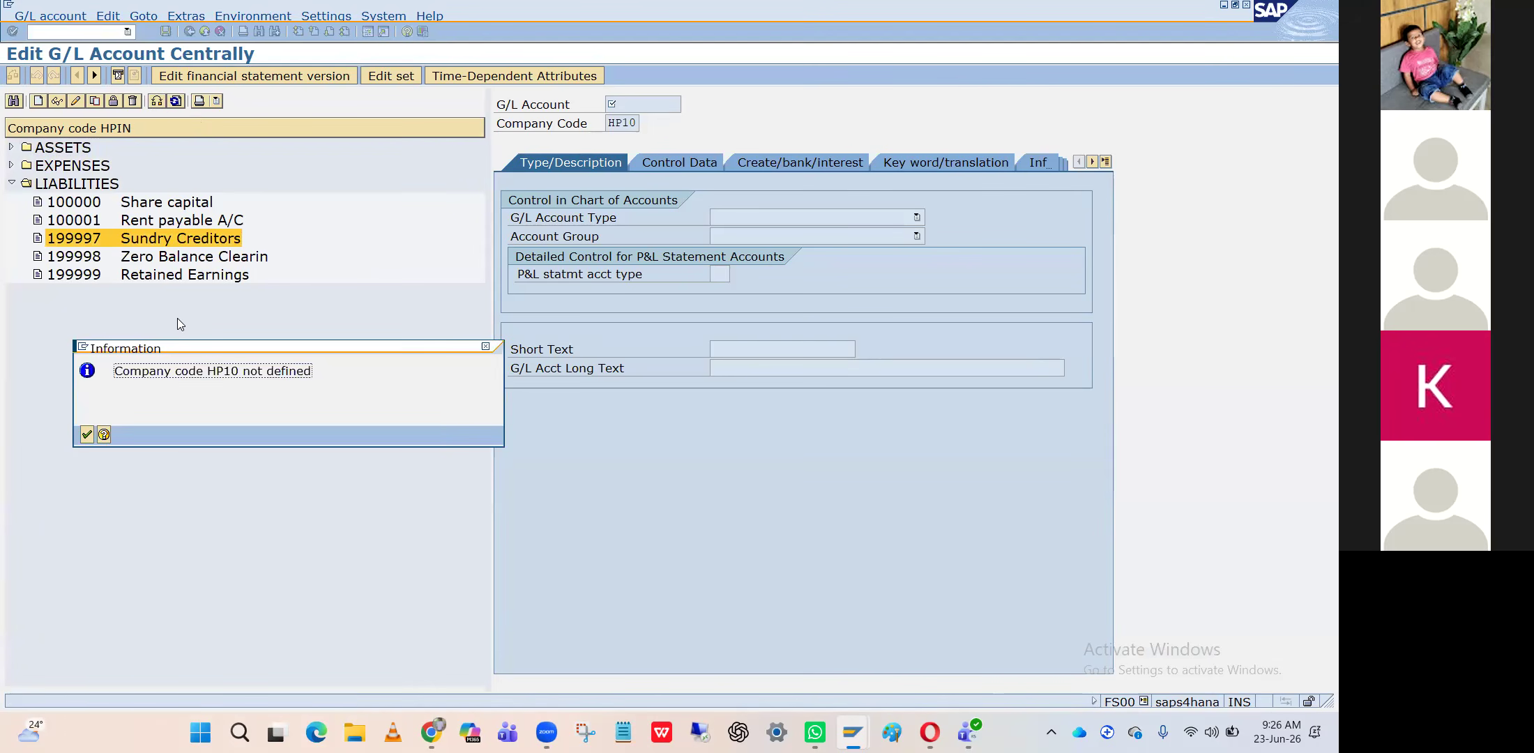
pyautogui.press('Return')
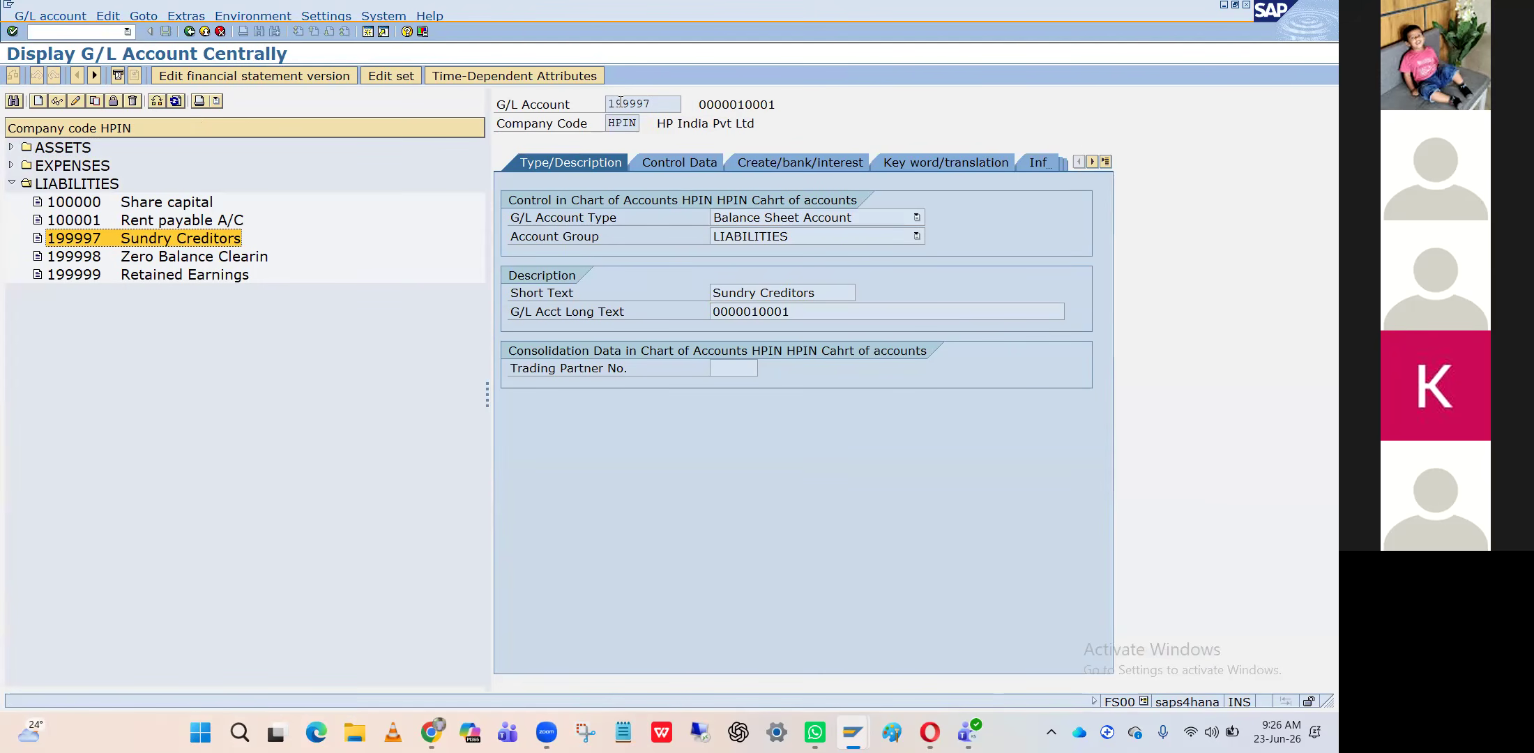
pyautogui.doubleClick(656, 105)
pyautogui.hotkey('ctrl', 'c')
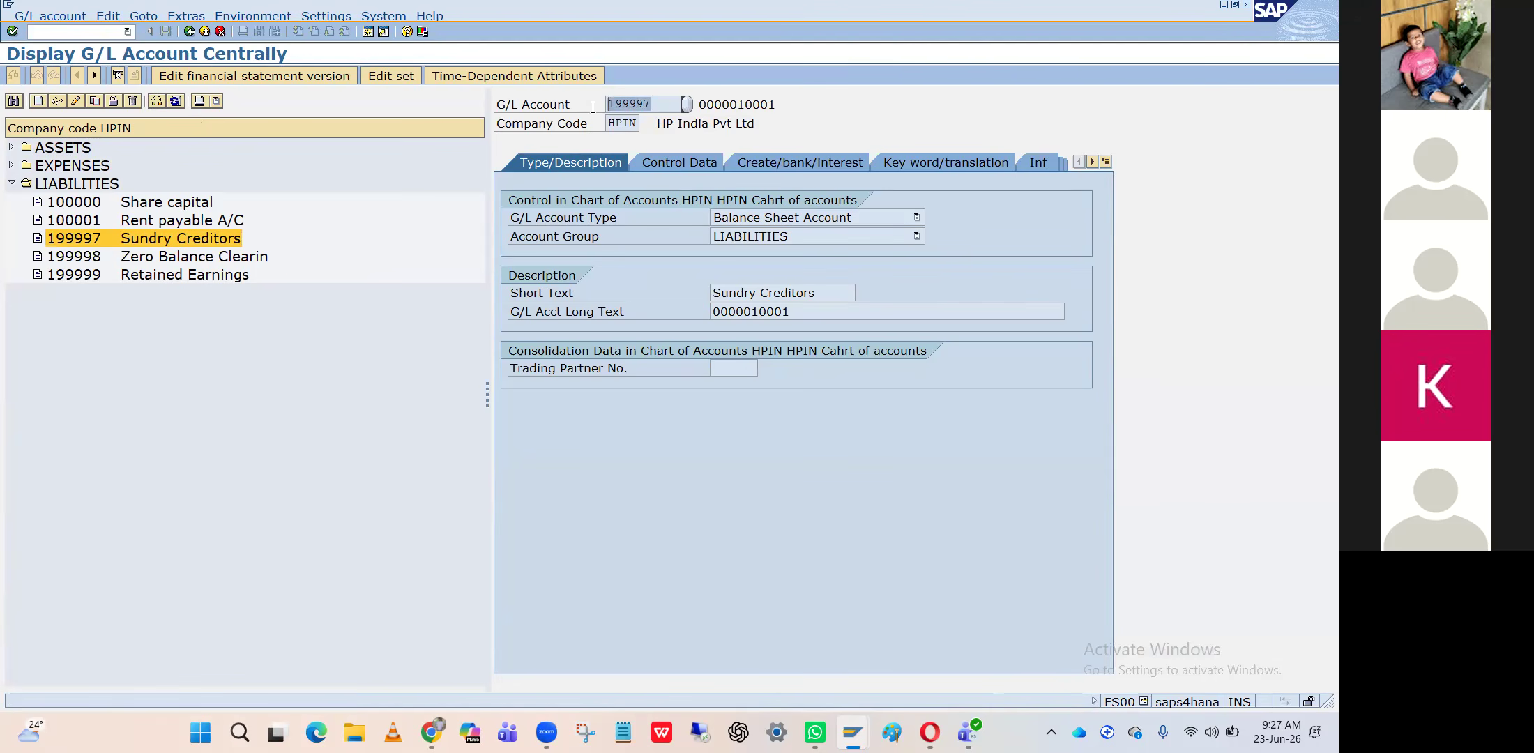
# Return to the organization being created and enter the copied account 199997 as its reconciliation account
pyautogui.click(592, 108)
pyautogui.hotkey('alt', 'Tab')
pyautogui.hotkey('ctrl', 'v')
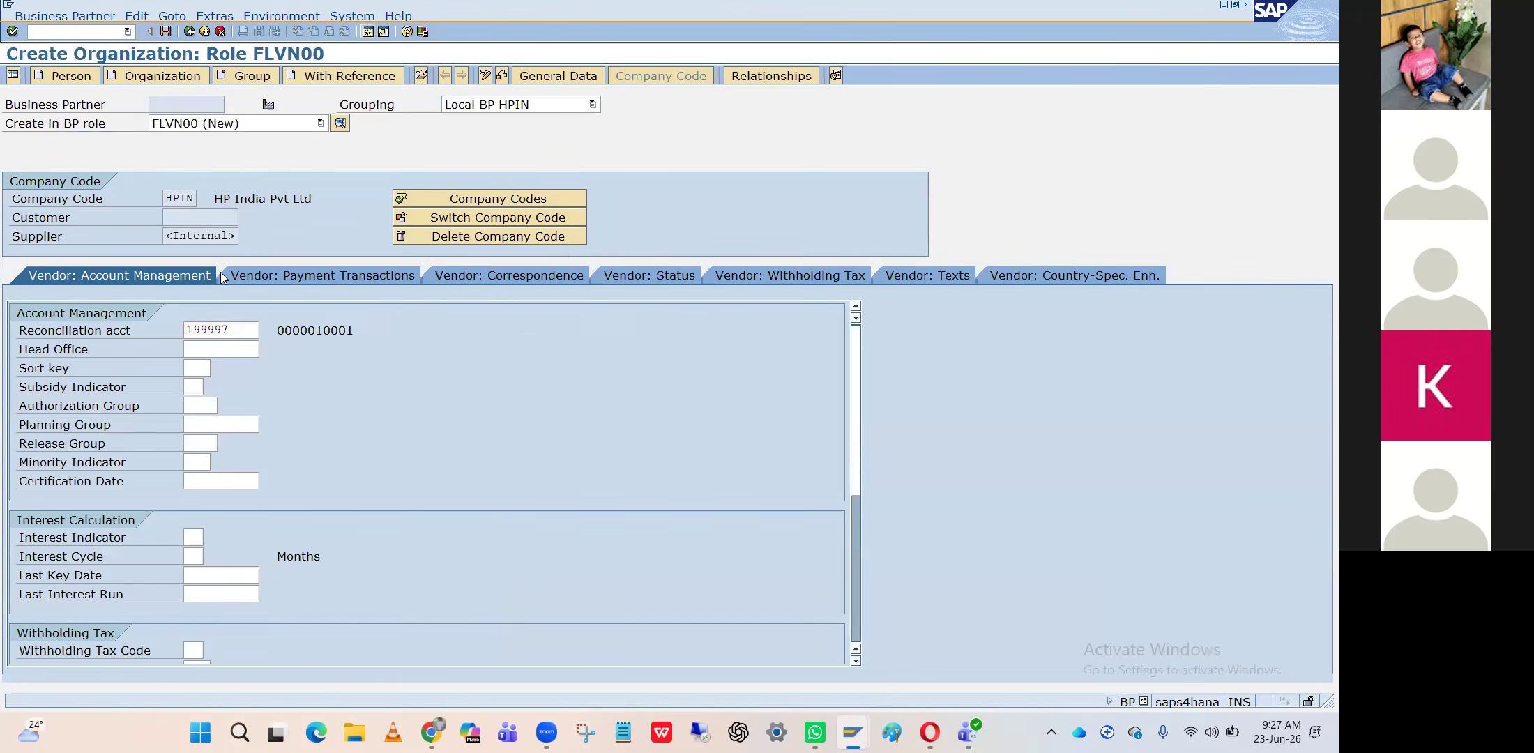
pyautogui.press('Return')
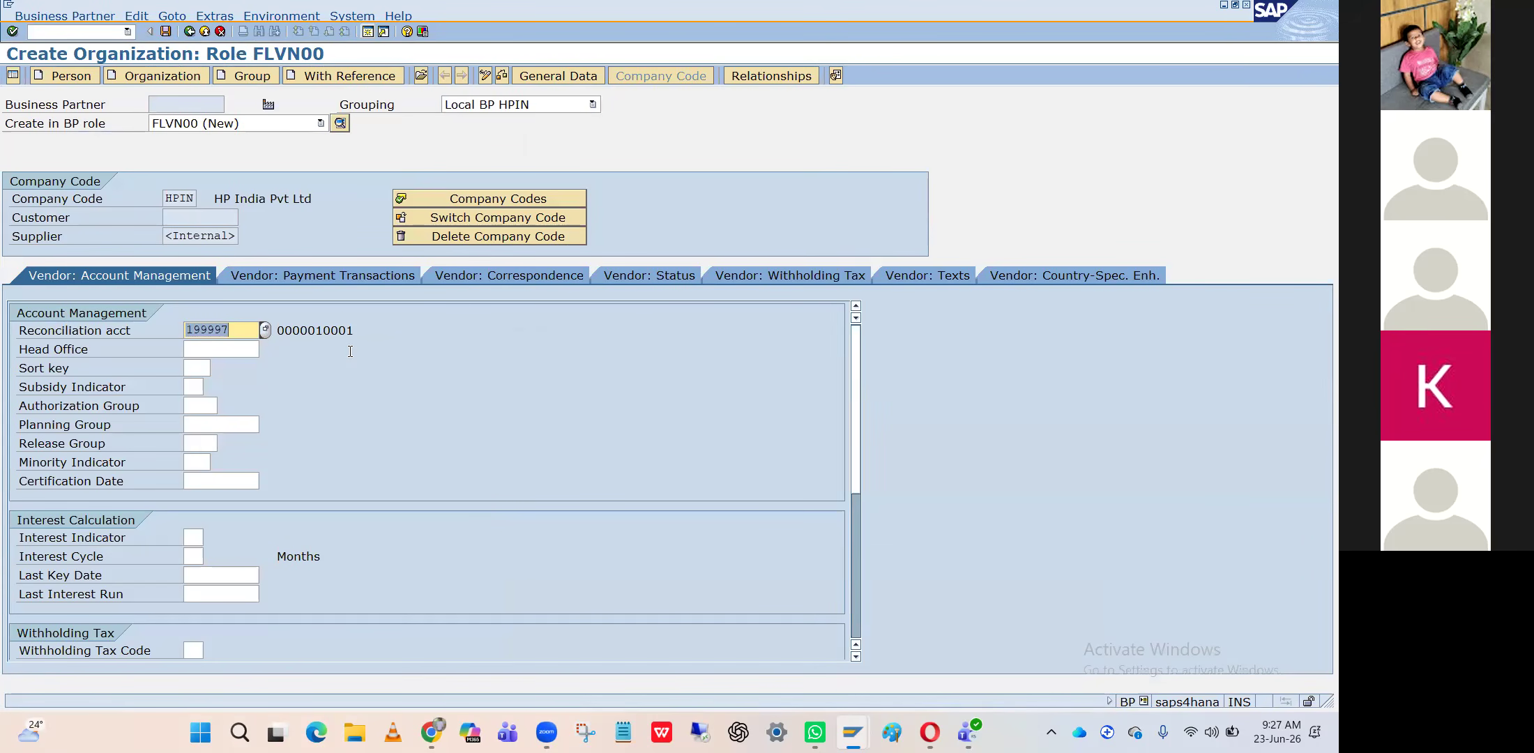
pyautogui.click(326, 331)
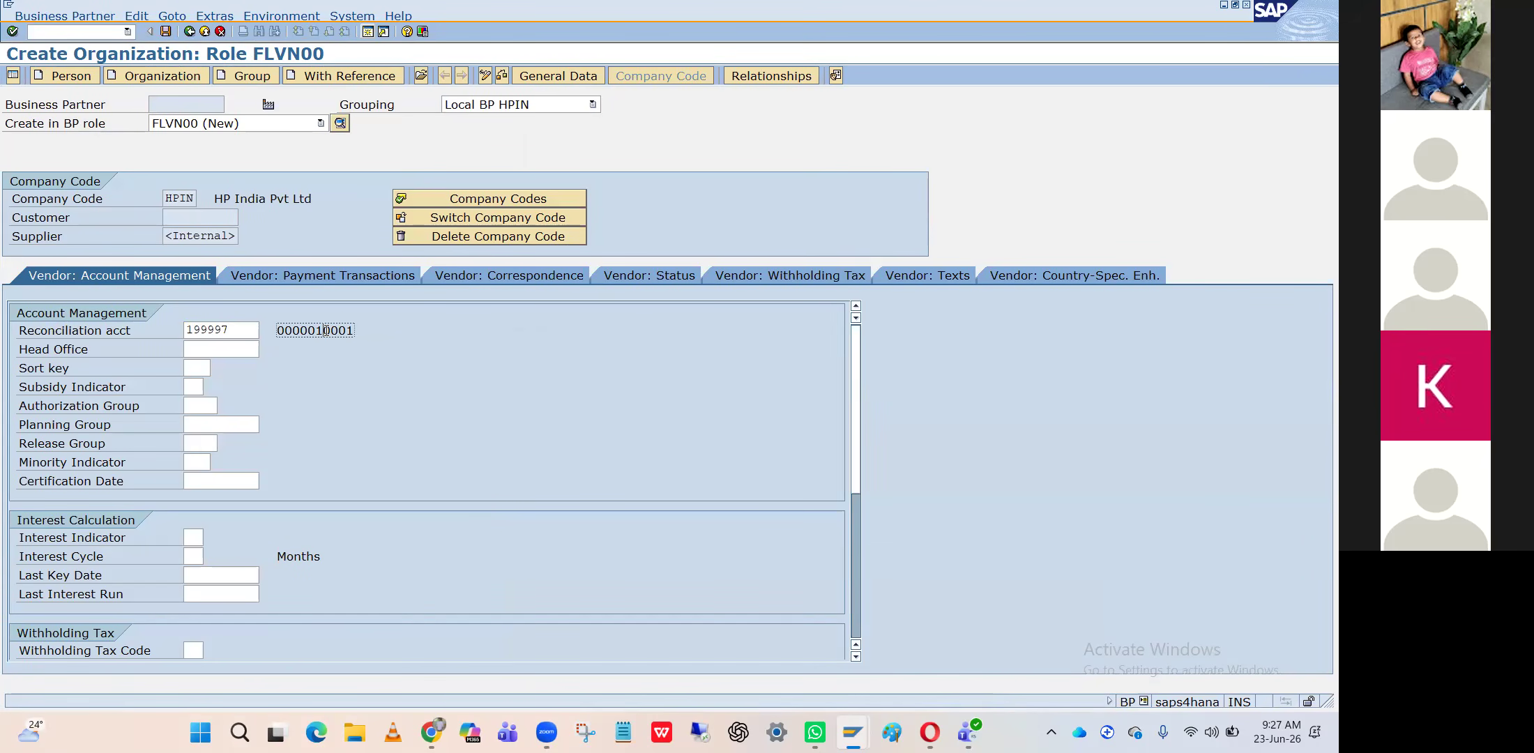
# Set the vendor's terms of payment to 0001 in the payment transactions data
pyautogui.click(319, 276)
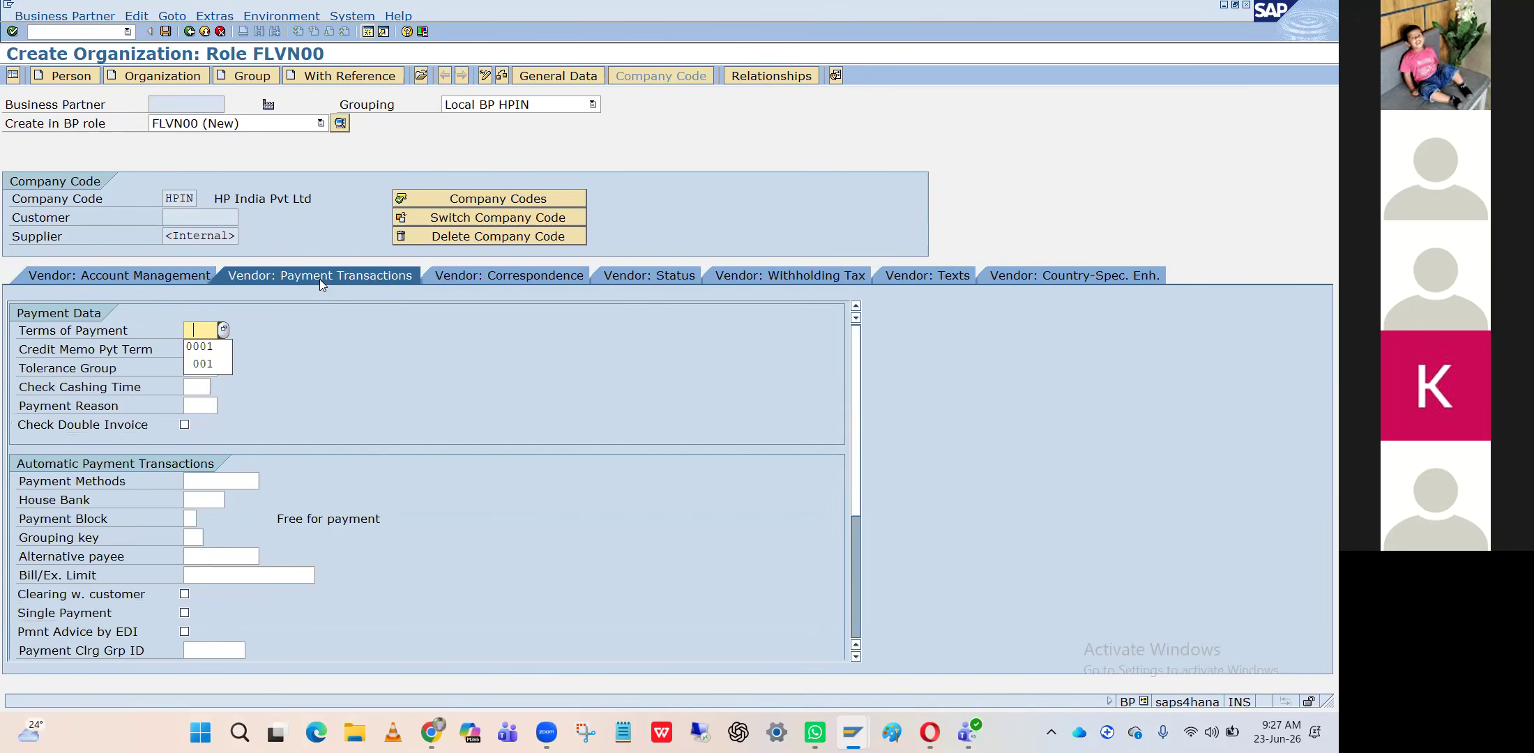
pyautogui.press('Down')
pyautogui.press('Return')
pyautogui.press('Return')
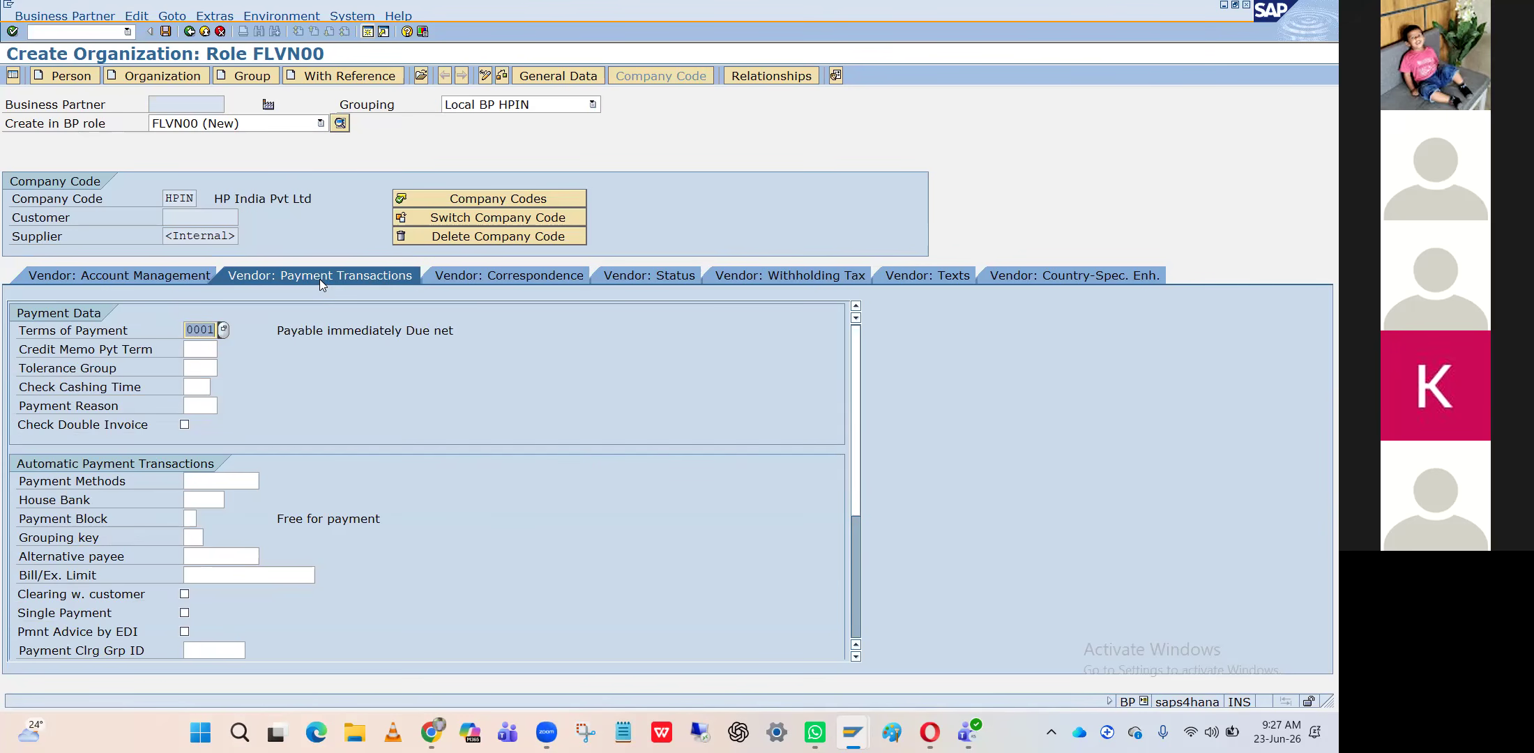
# Try to save the organization and return to its general data
pyautogui.click(166, 32)
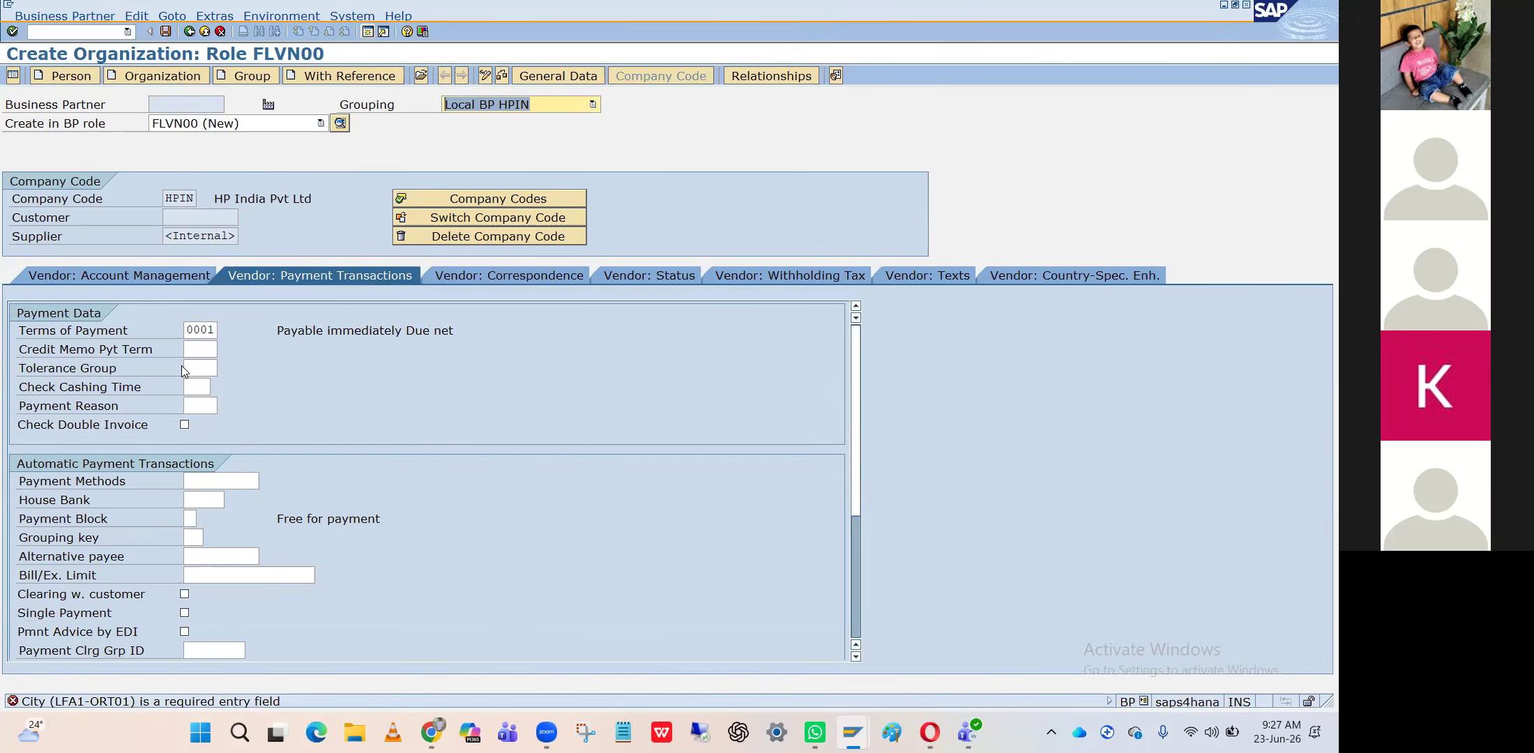
pyautogui.click(552, 78)
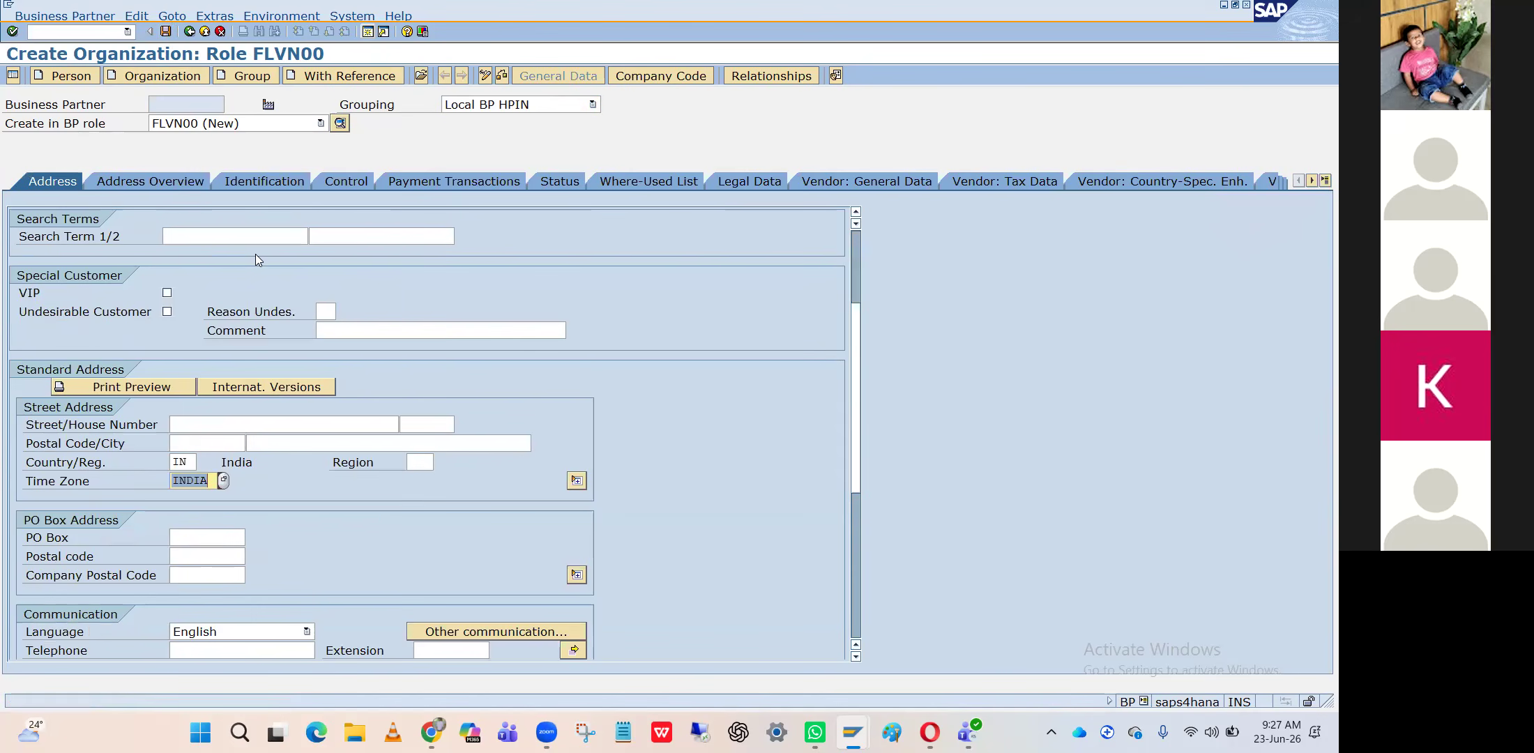
# Set the organization's city to Bangalore and try to save the business partner
pyautogui.click(263, 438)
pyautogui.write('v')
pyautogui.press('BackSpace')
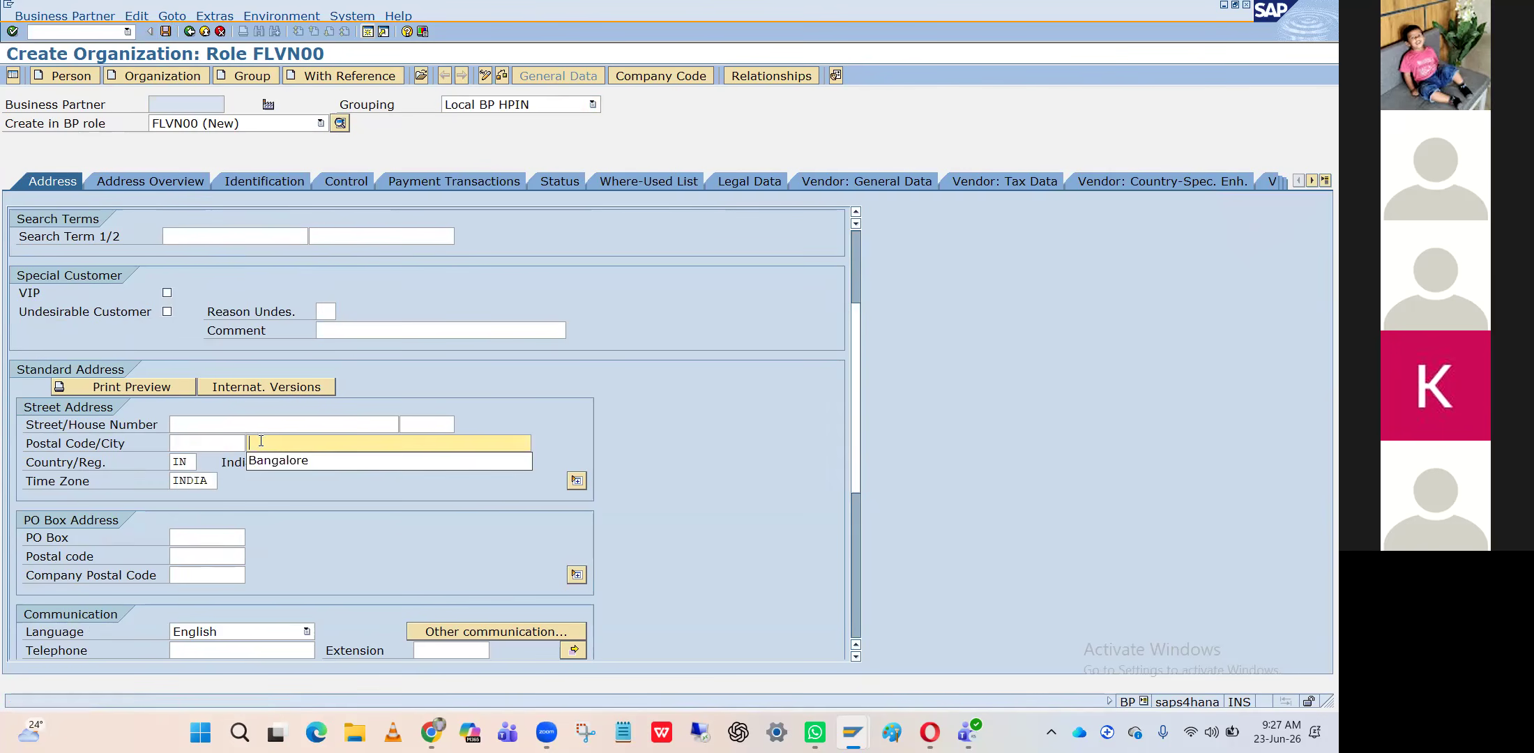
pyautogui.click(265, 462)
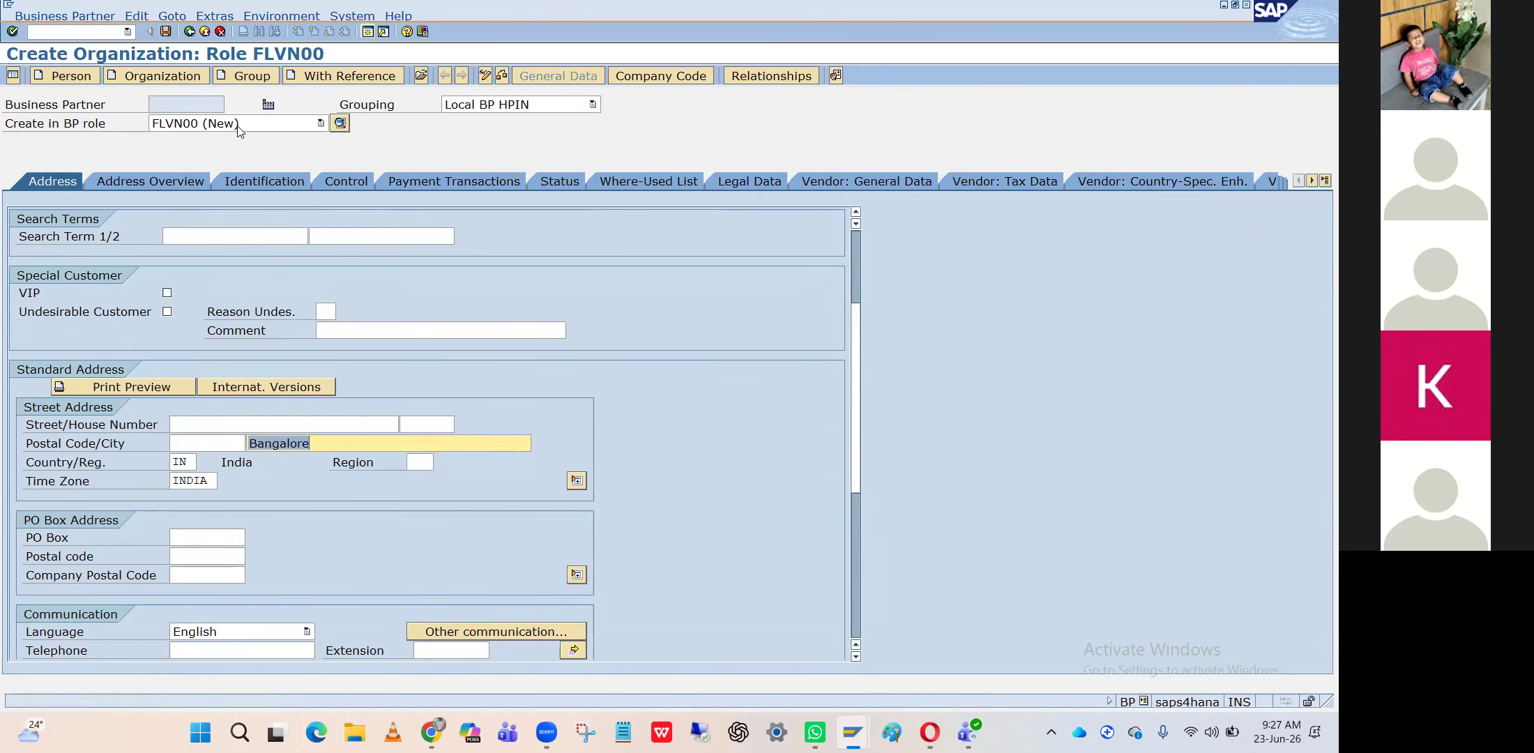
pyautogui.click(164, 32)
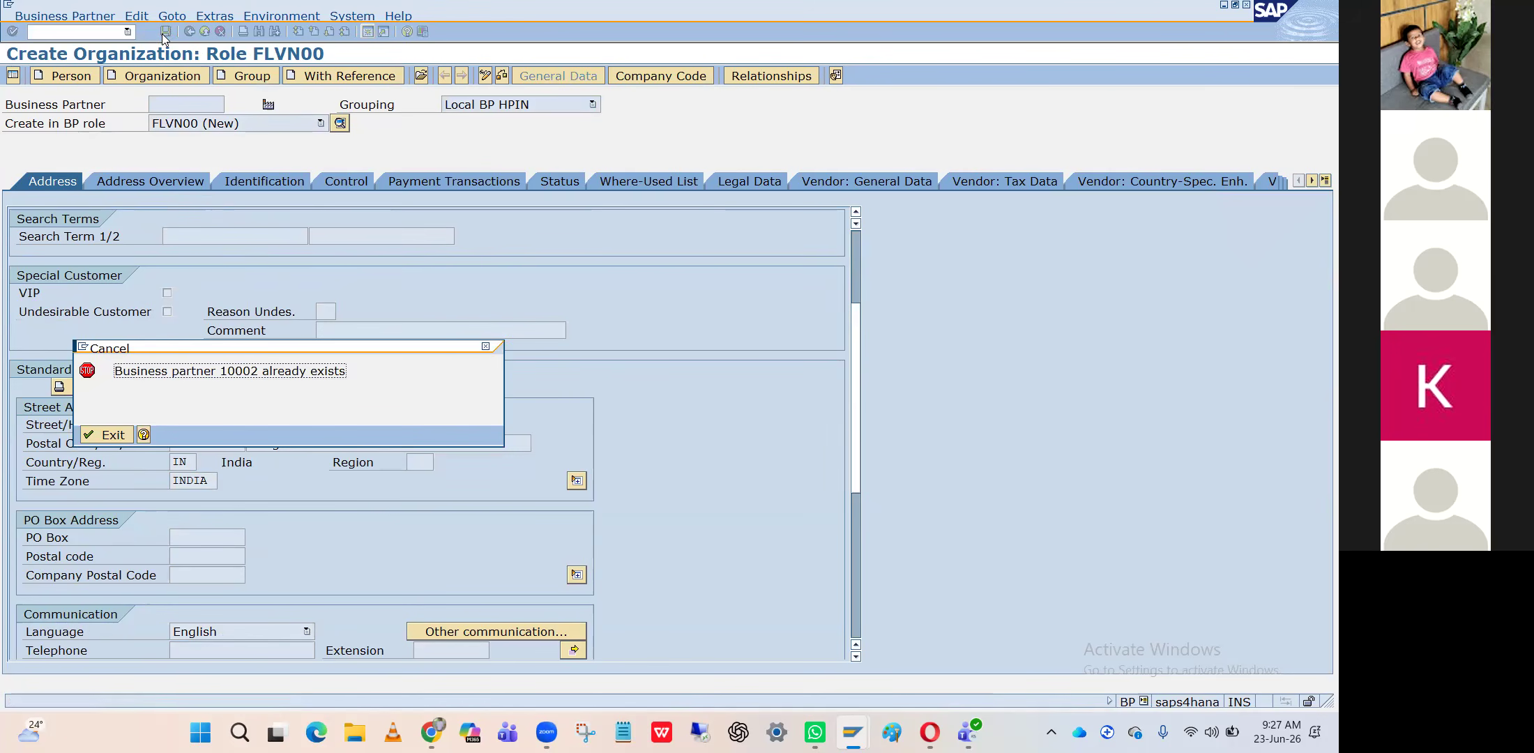
pyautogui.press('Return')
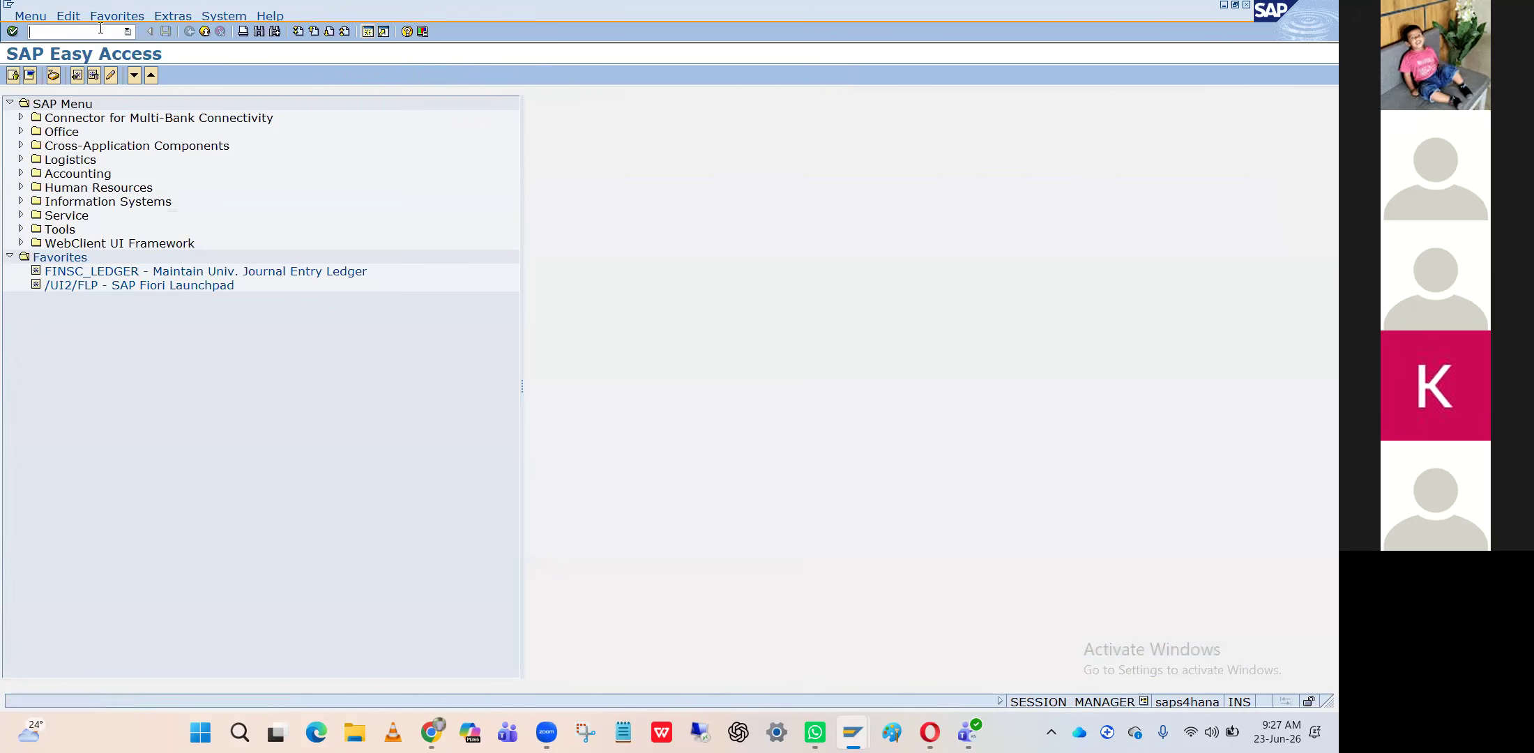
pyautogui.write('BP')
pyautogui.press('BackSpace')
pyautogui.press('BackSpace')
pyautogui.hotkey('alt', 'Tab')
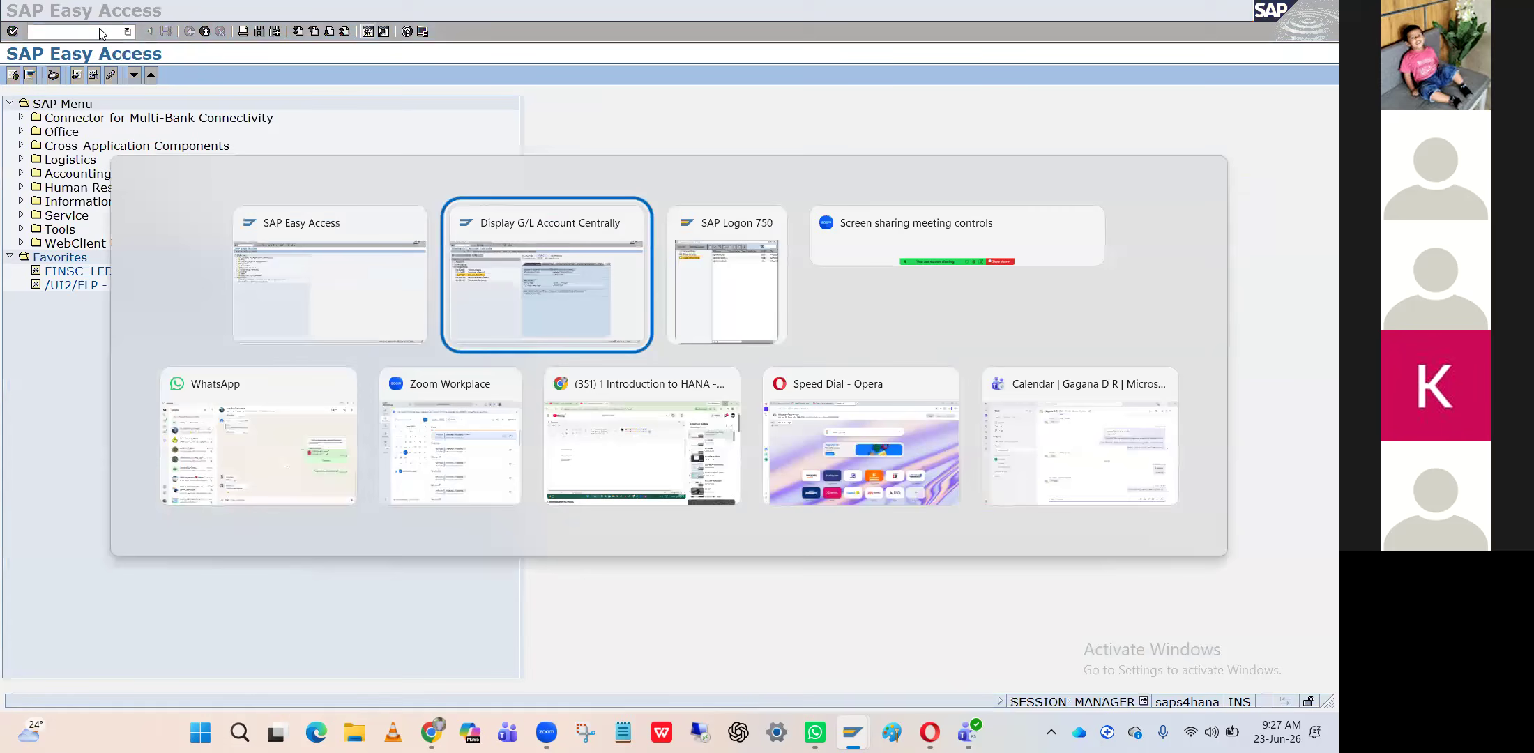
pyautogui.hotkey('alt', 'Tab')
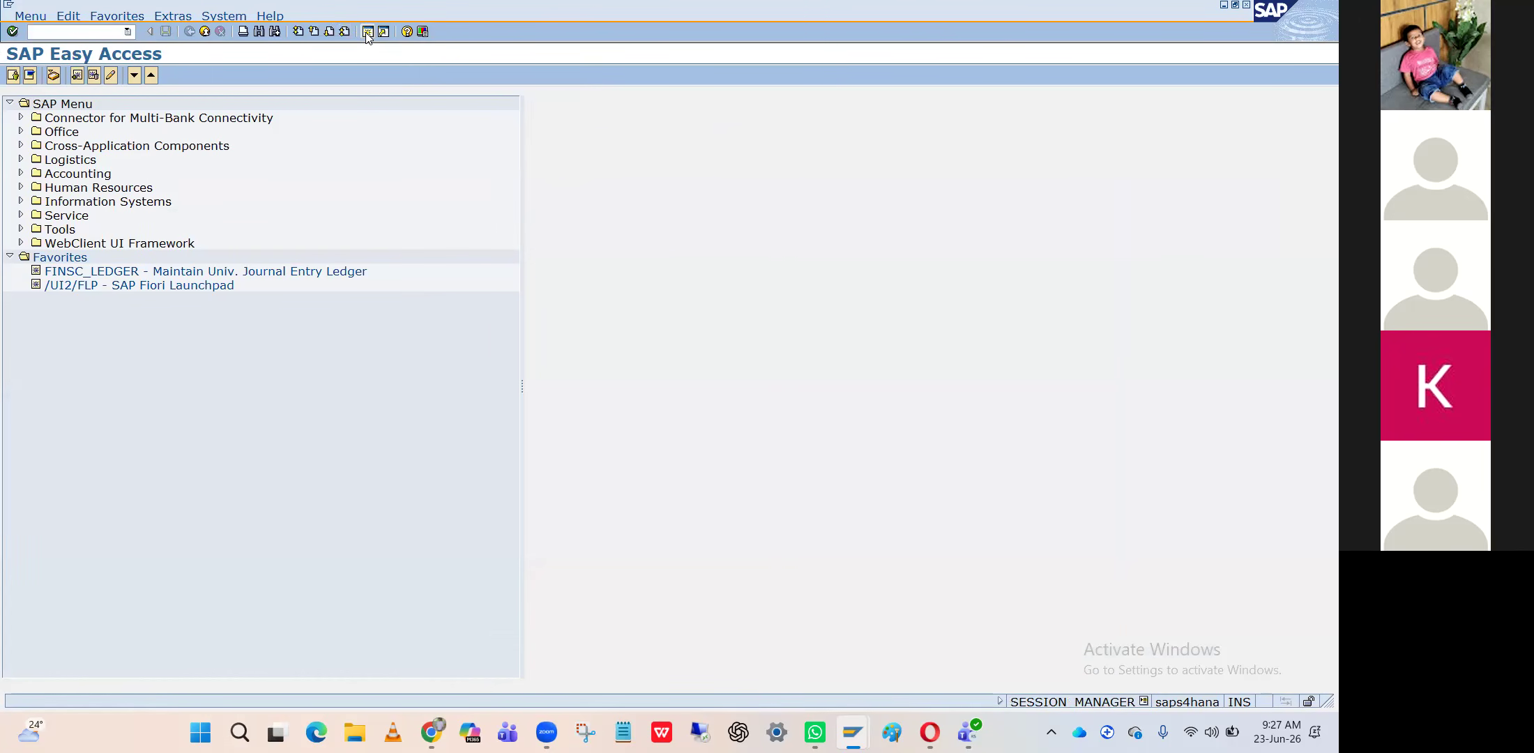
# Run transaction bp again and start creating a new organization
pyautogui.click(97, 32)
pyautogui.write('bp')
pyautogui.press('Return')
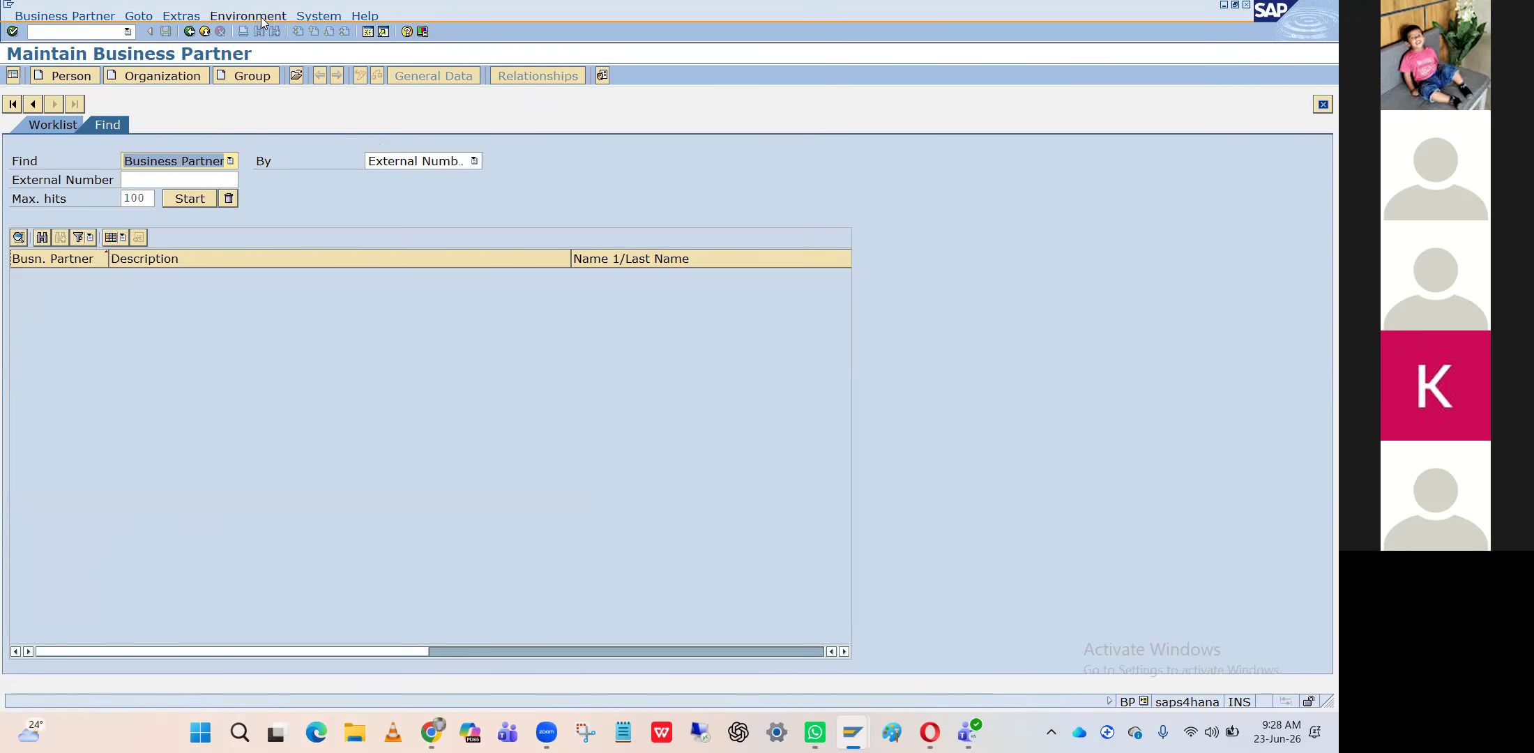
pyautogui.click(160, 73)
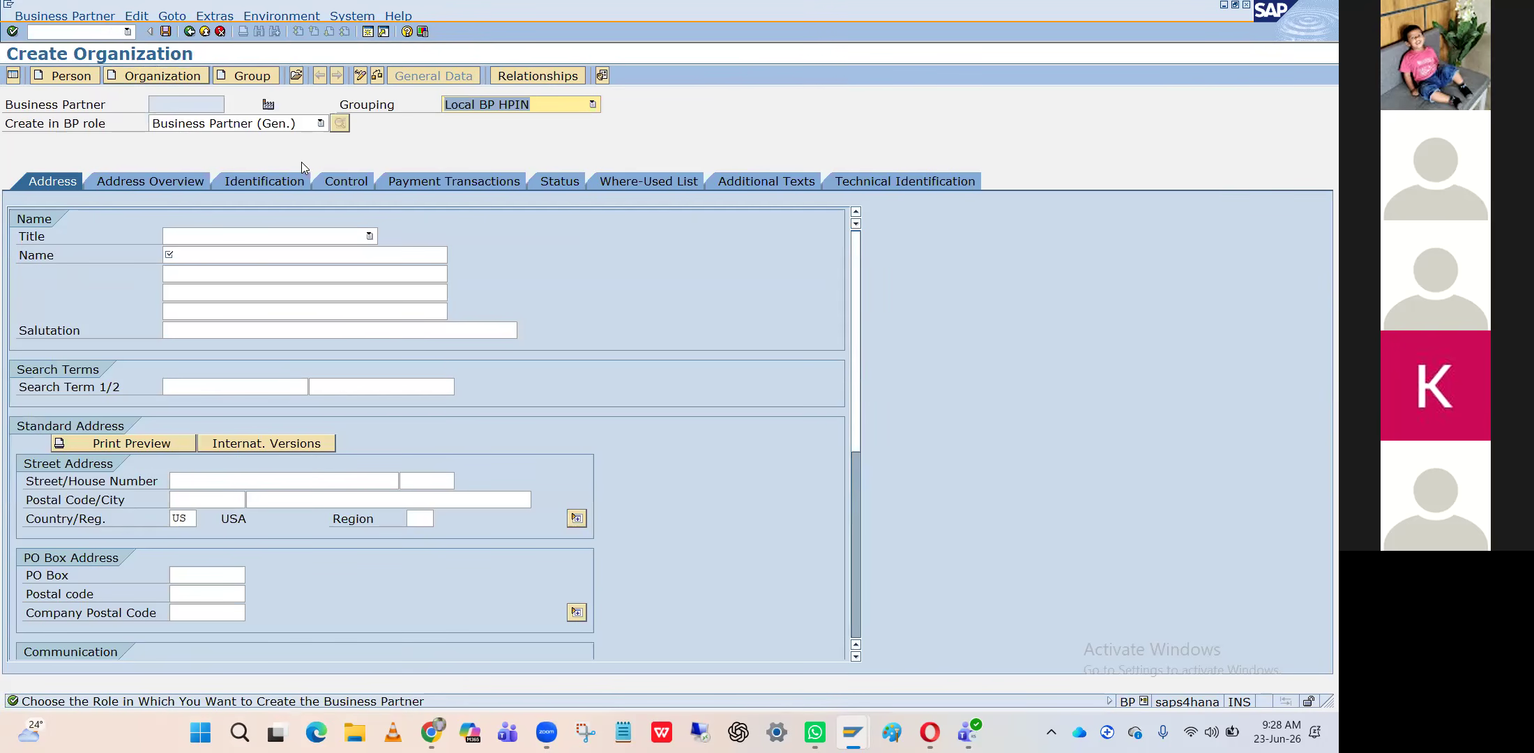
# Change the new organization's BP role to FLVN00 and confirm creating it in that role
pyautogui.click(305, 125)
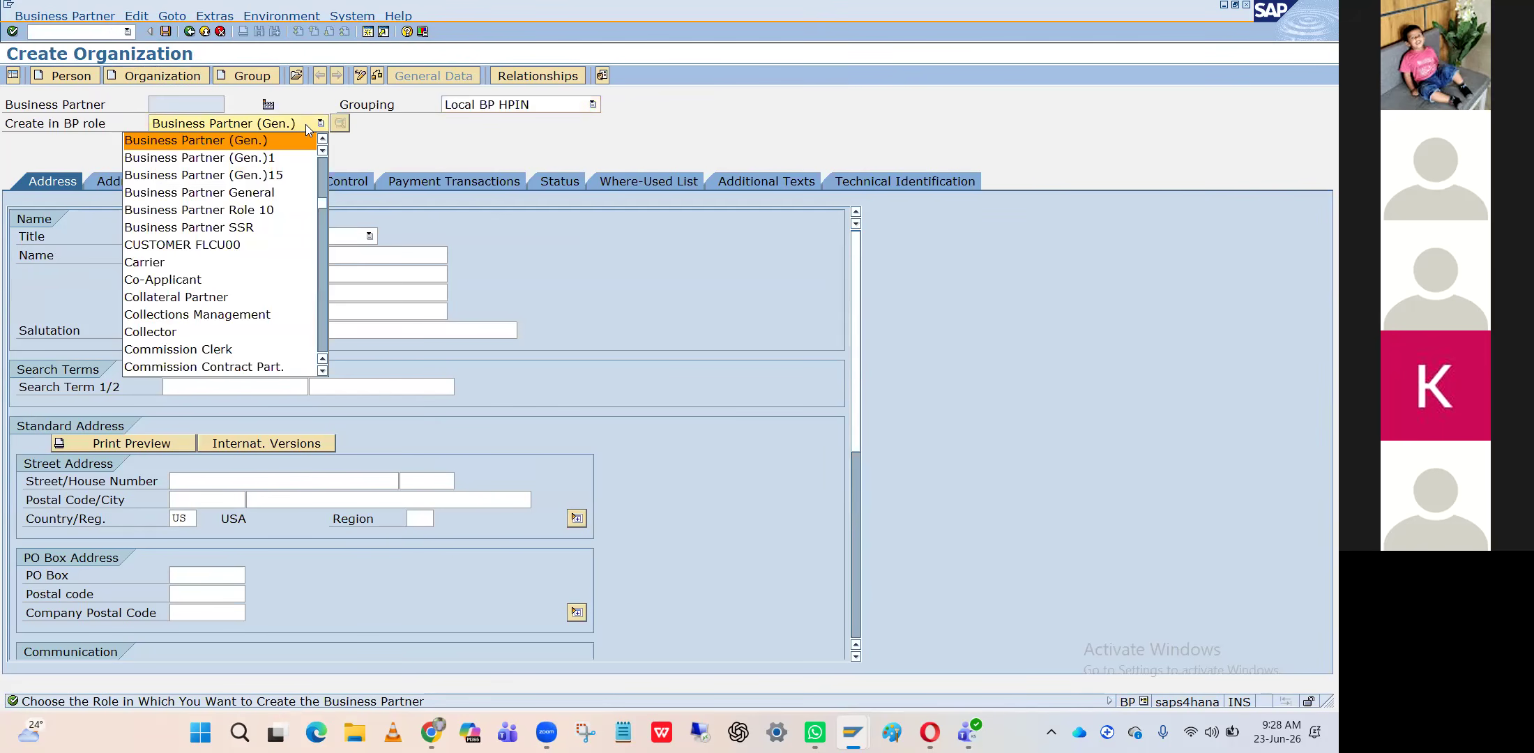
pyautogui.press('Down')
pyautogui.press('Down')
pyautogui.press('Down')
pyautogui.press('Down')
pyautogui.press('Down')
pyautogui.press('Down')
pyautogui.press('Down')
pyautogui.press('Down')
pyautogui.press('Down')
pyautogui.press('Down')
pyautogui.press('Down')
pyautogui.press('Down')
pyautogui.press('Down')
pyautogui.press('Down')
pyautogui.press('Down')
pyautogui.press('Down')
pyautogui.press('Down')
pyautogui.press('Down')
pyautogui.press('Down')
pyautogui.press('Down')
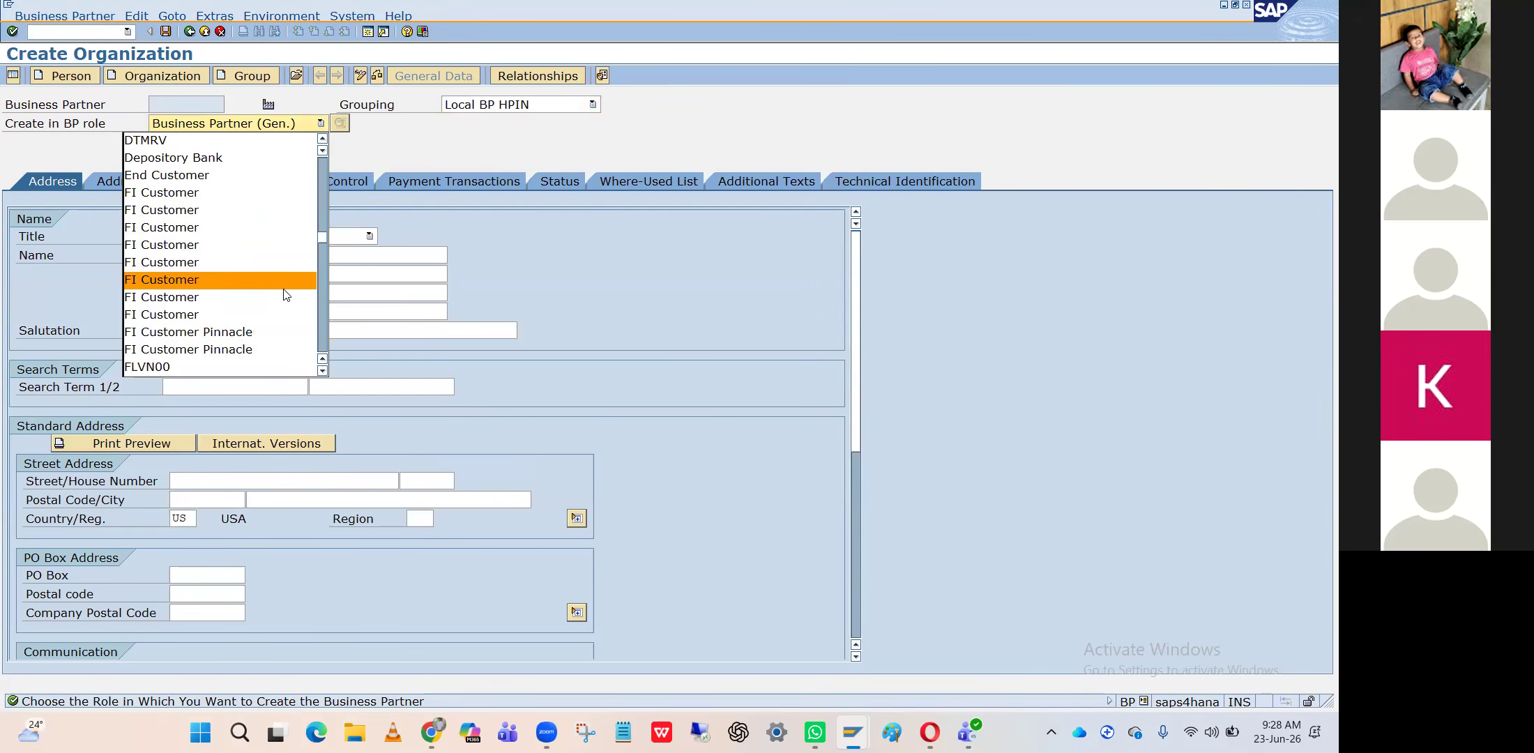
pyautogui.click(205, 368)
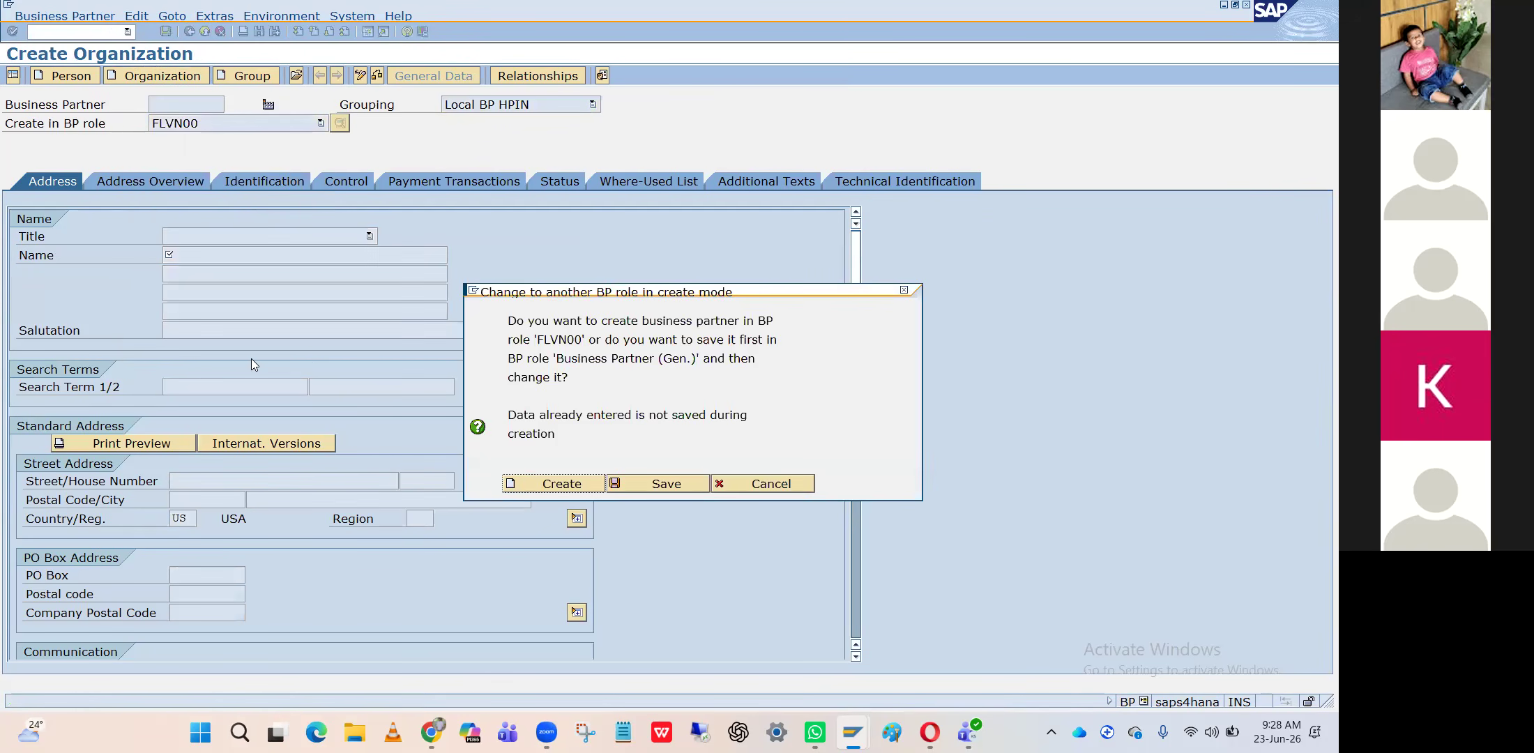
pyautogui.click(562, 484)
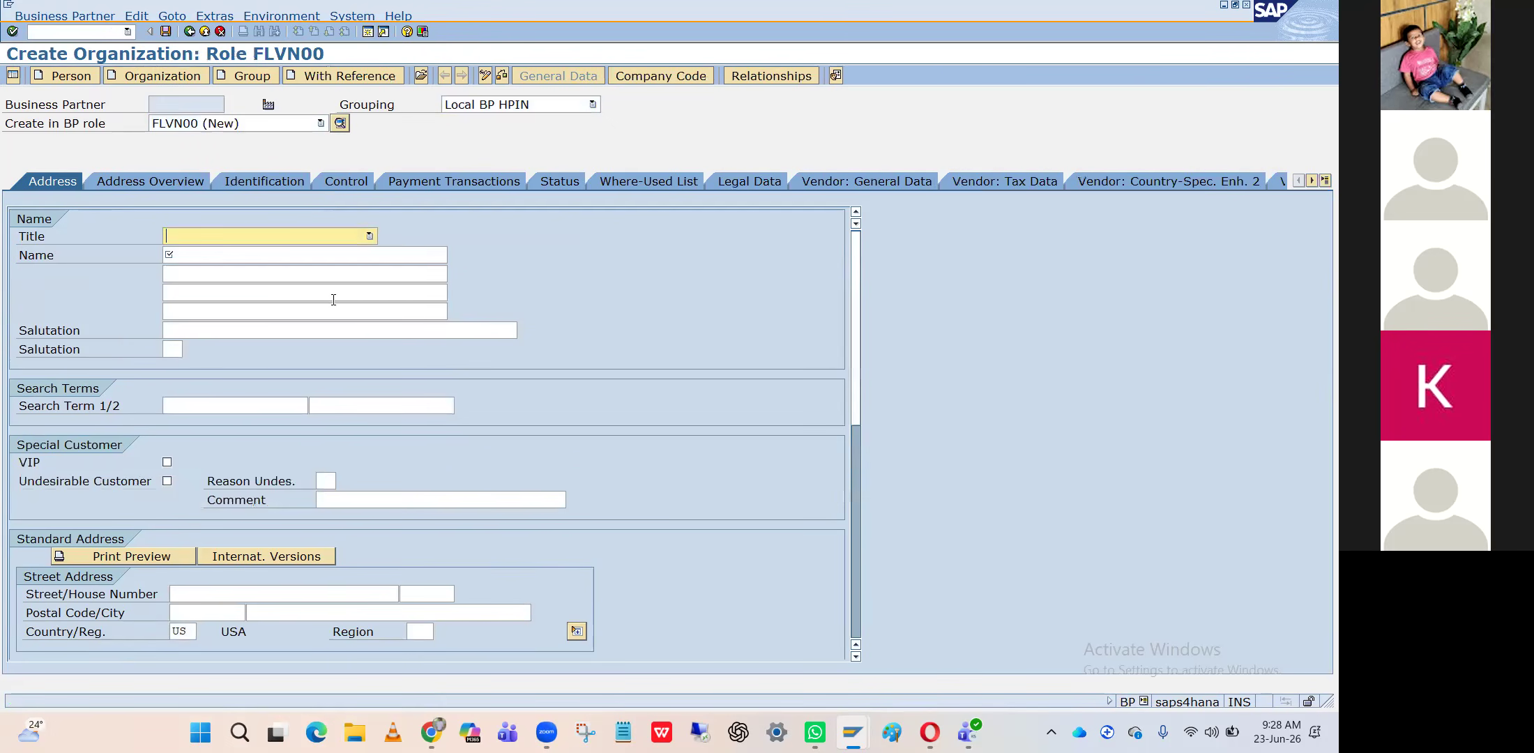
# Fill in the organization's title as Company, its name, and English as the communication language
pyautogui.click(262, 238)
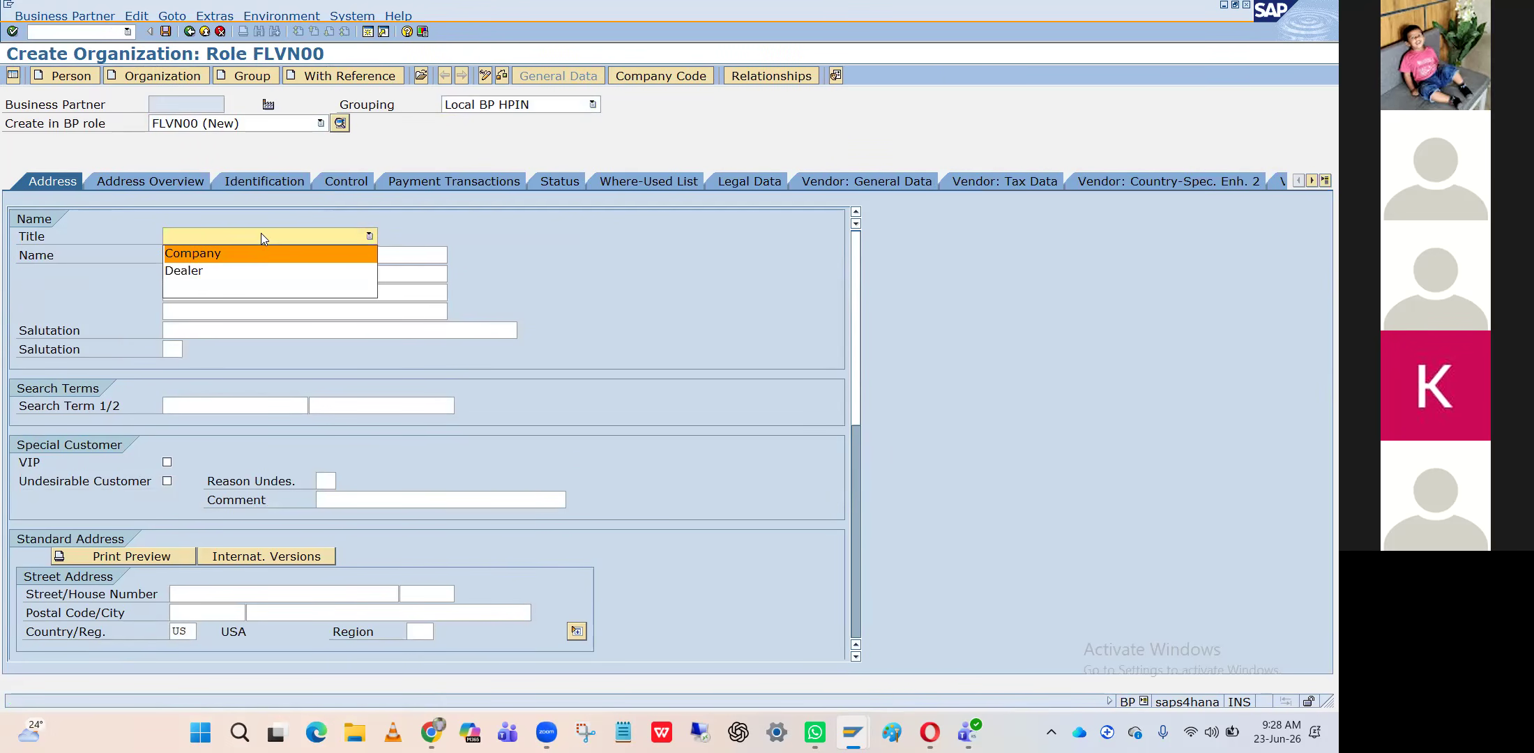
pyautogui.click(219, 258)
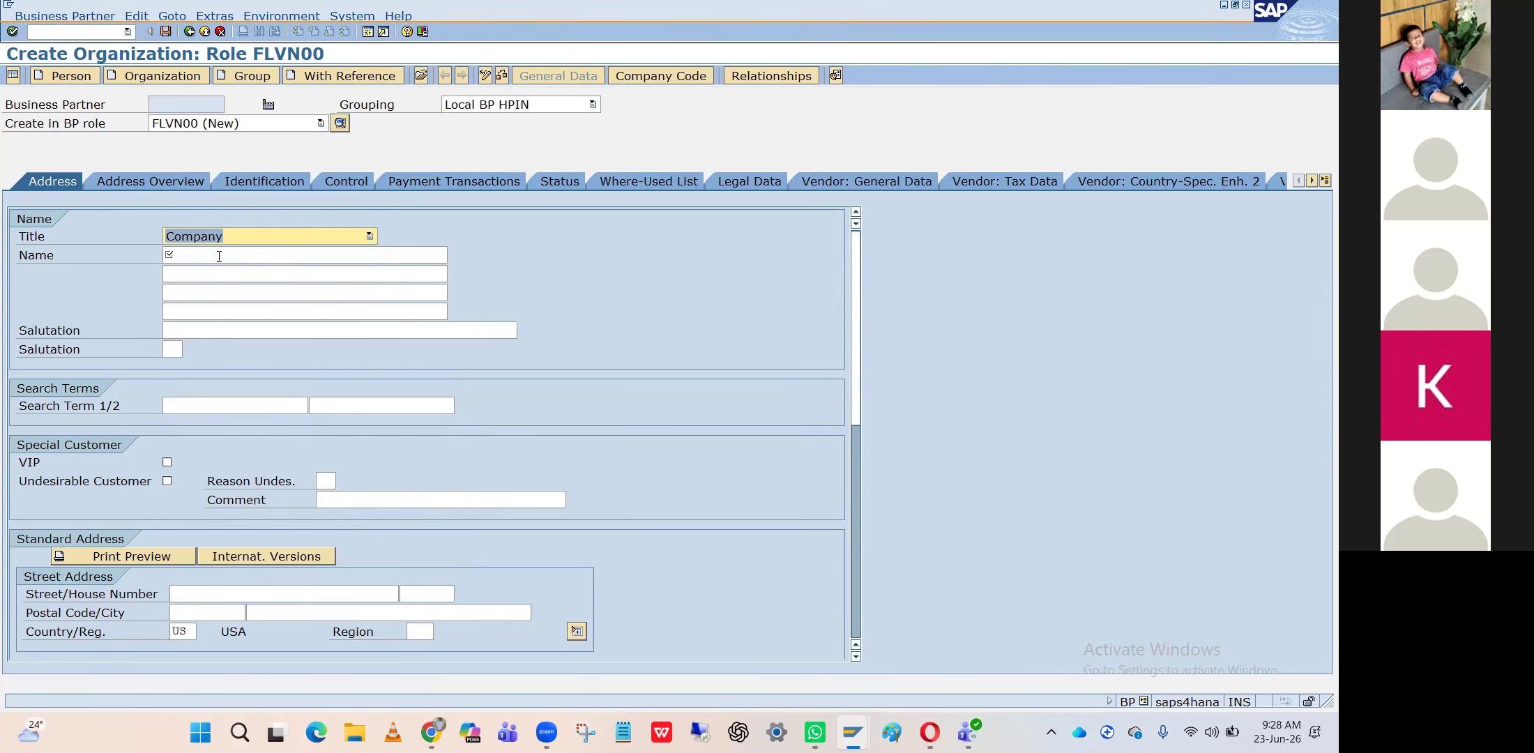
pyautogui.click(218, 257)
pyautogui.click(200, 272)
pyautogui.press('Return')
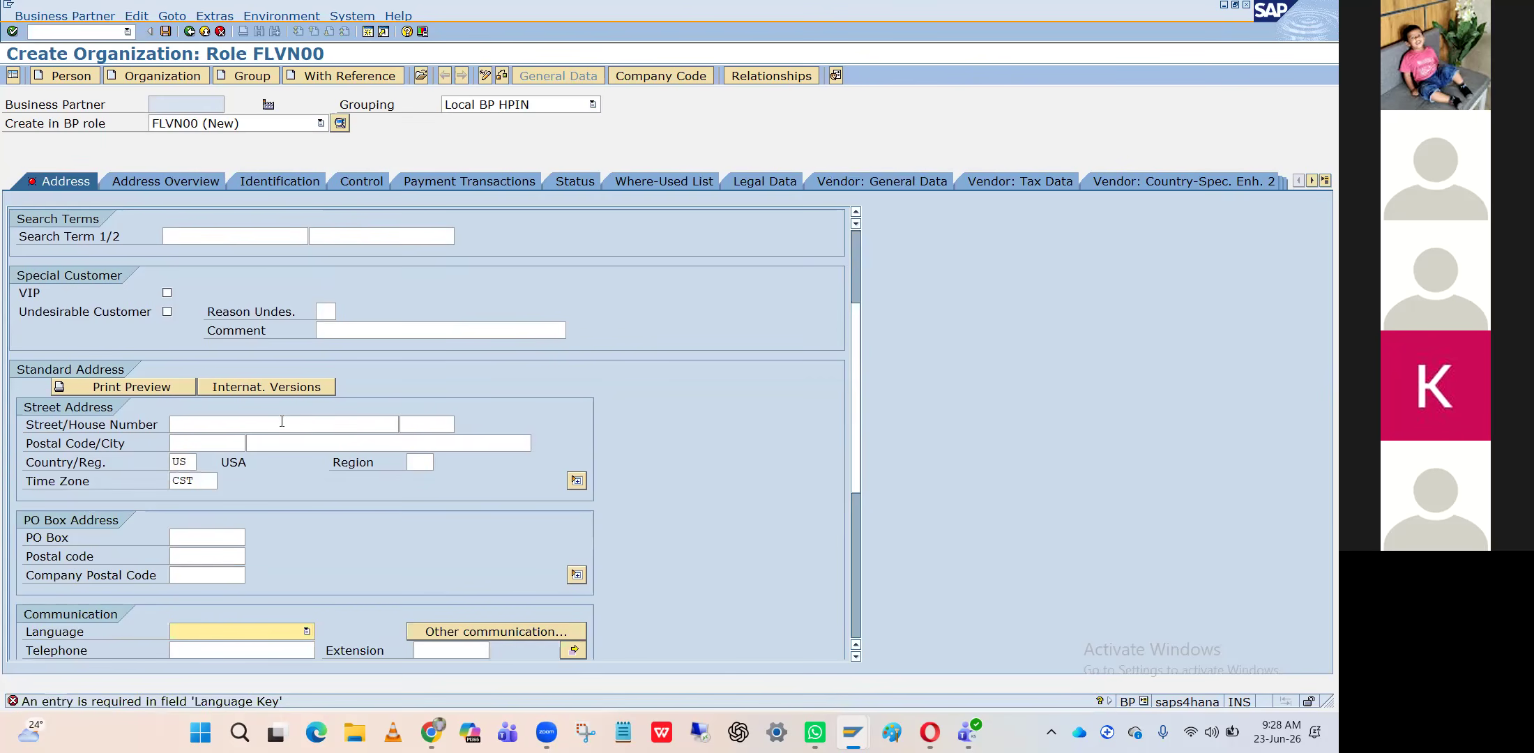
pyautogui.write('English')
pyautogui.press('Return')
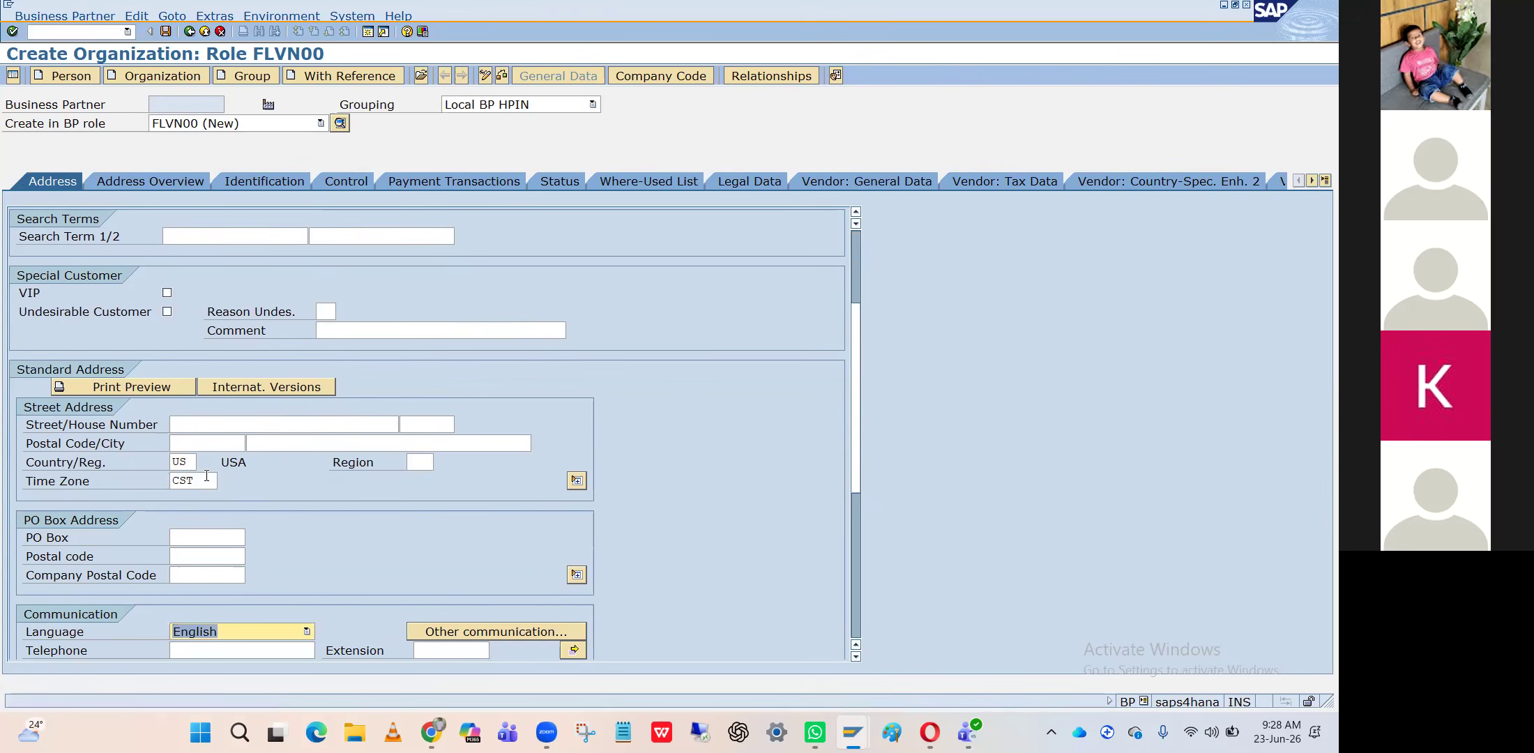
# Set the standard address to country IN and city Bangalore, clearing the time zone for redetermination
pyautogui.click(187, 462)
pyautogui.press('BackSpace')
pyautogui.press('BackSpace')
pyautogui.write('IN')
pyautogui.press('Tab')
pyautogui.press('Tab')
pyautogui.press('BackSpace')
pyautogui.press('Return')
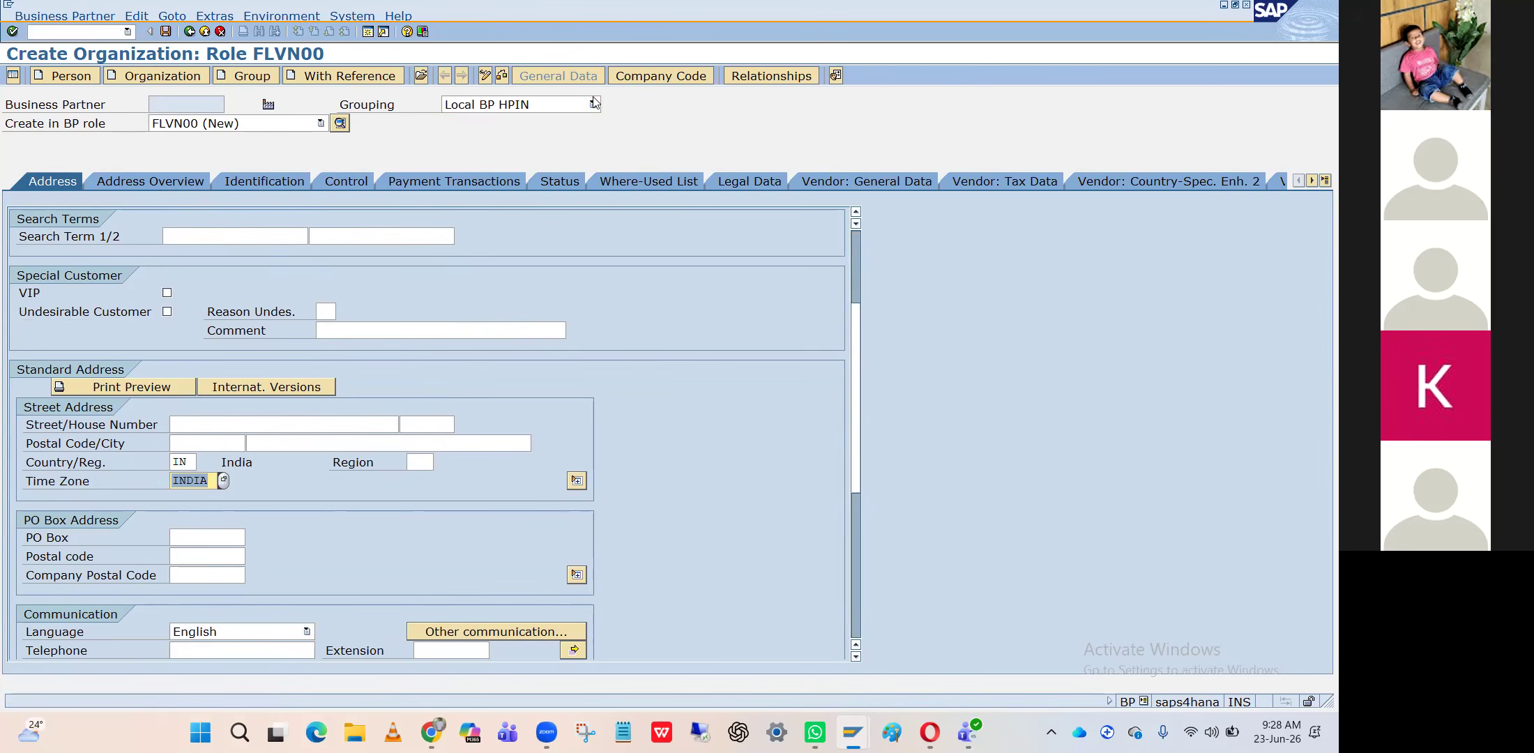
pyautogui.click(297, 441)
pyautogui.click(283, 462)
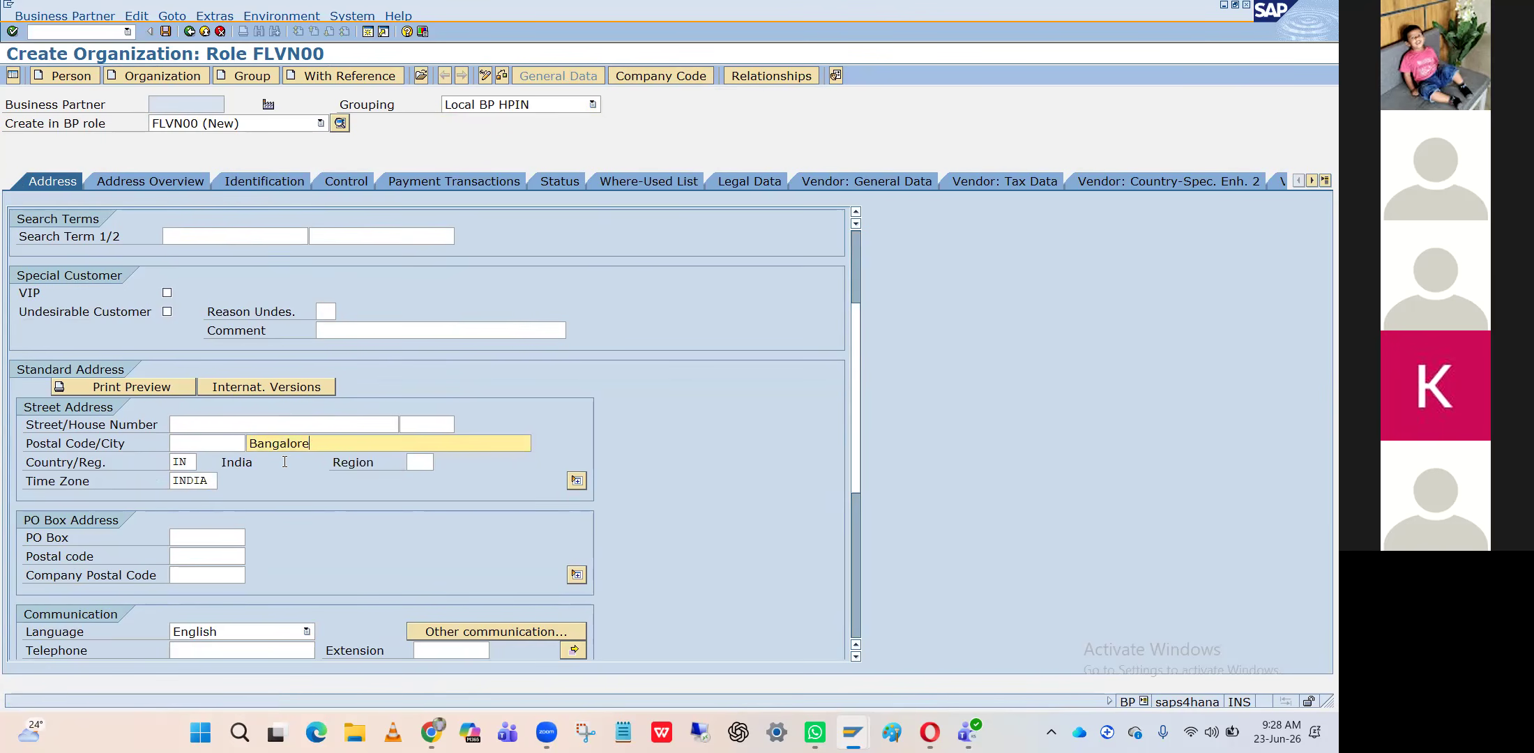
# Add company code HPIN to the organization and enter 199997 as its reconciliation account
pyautogui.click(649, 77)
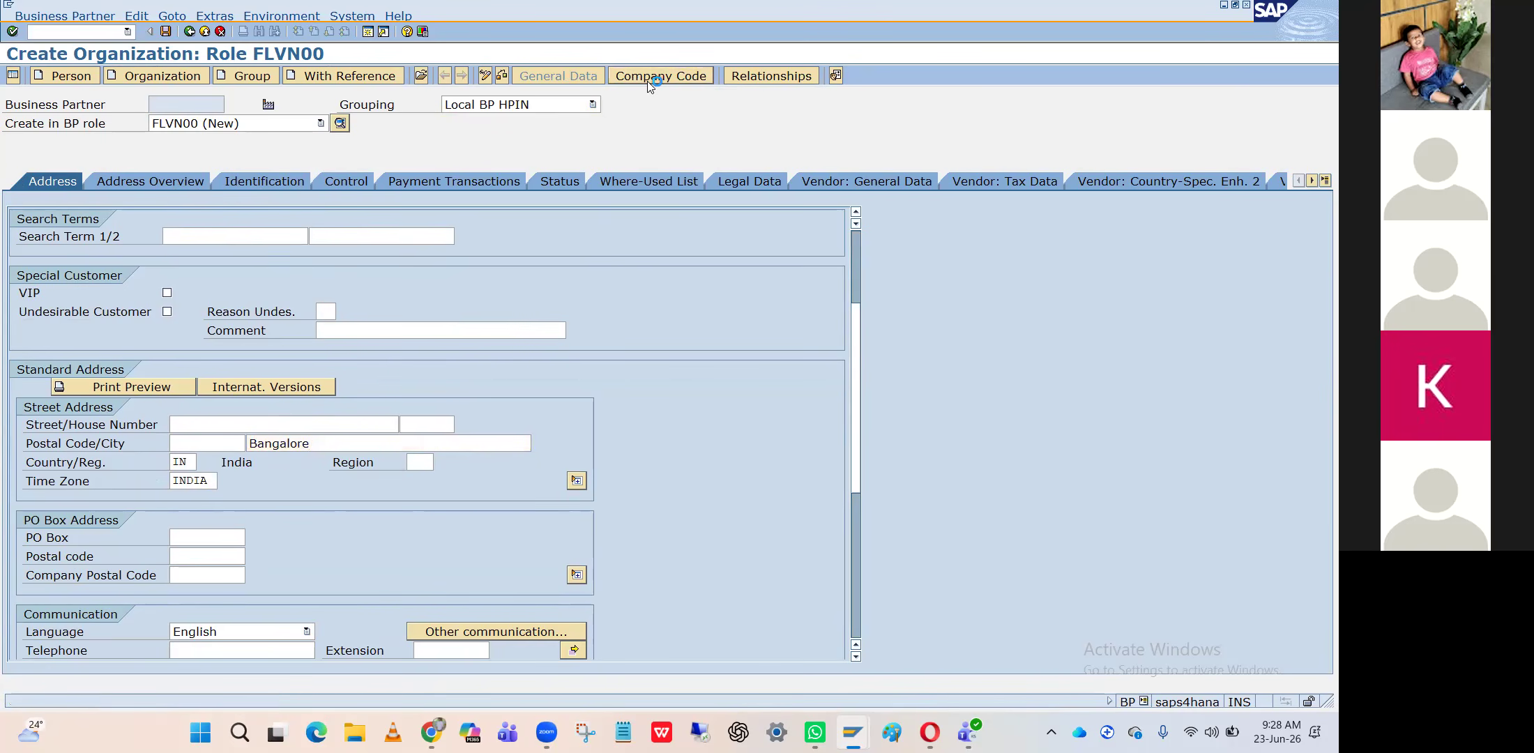
pyautogui.press('Down')
pyautogui.press('Return')
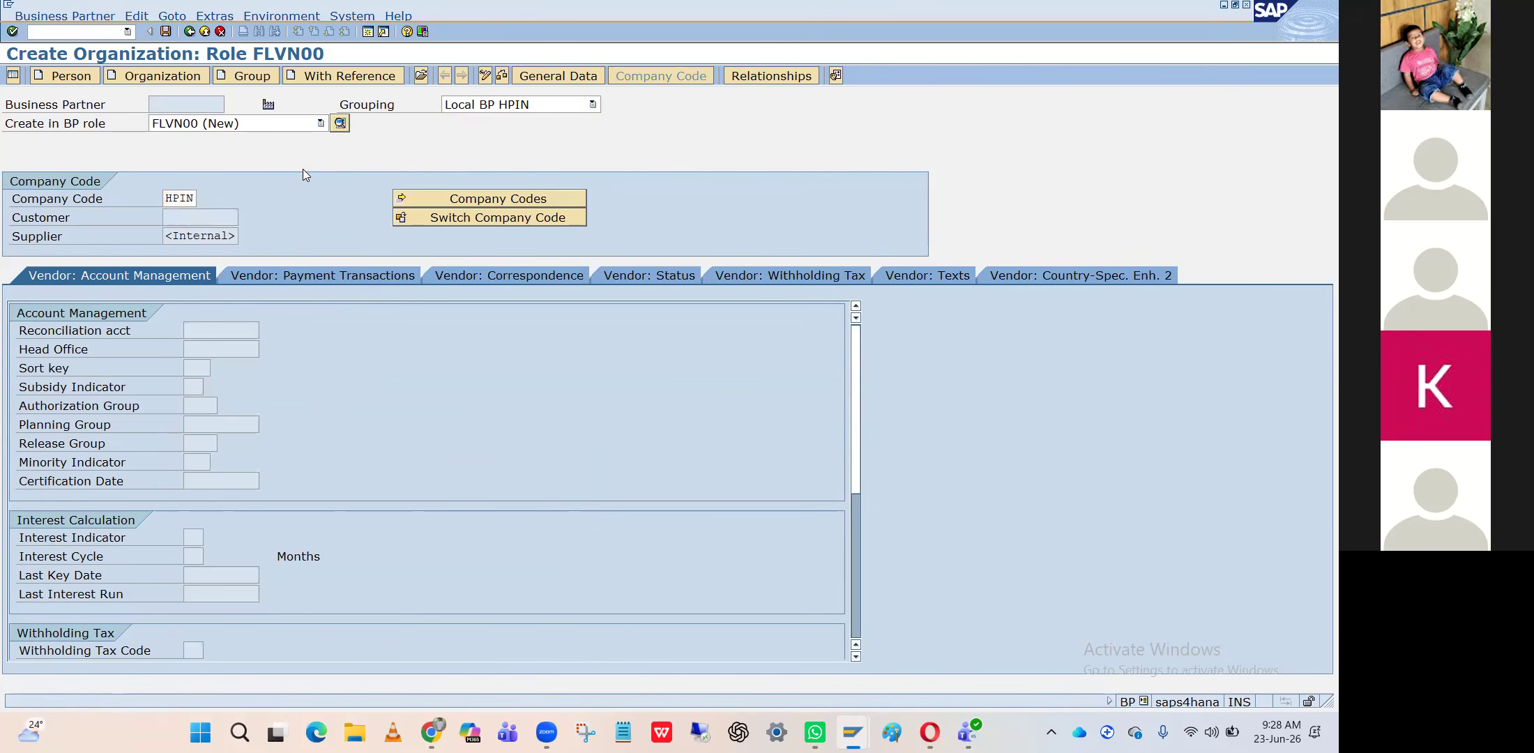
pyautogui.press('Return')
pyautogui.press('Down')
pyautogui.press('Return')
pyautogui.press('Return')
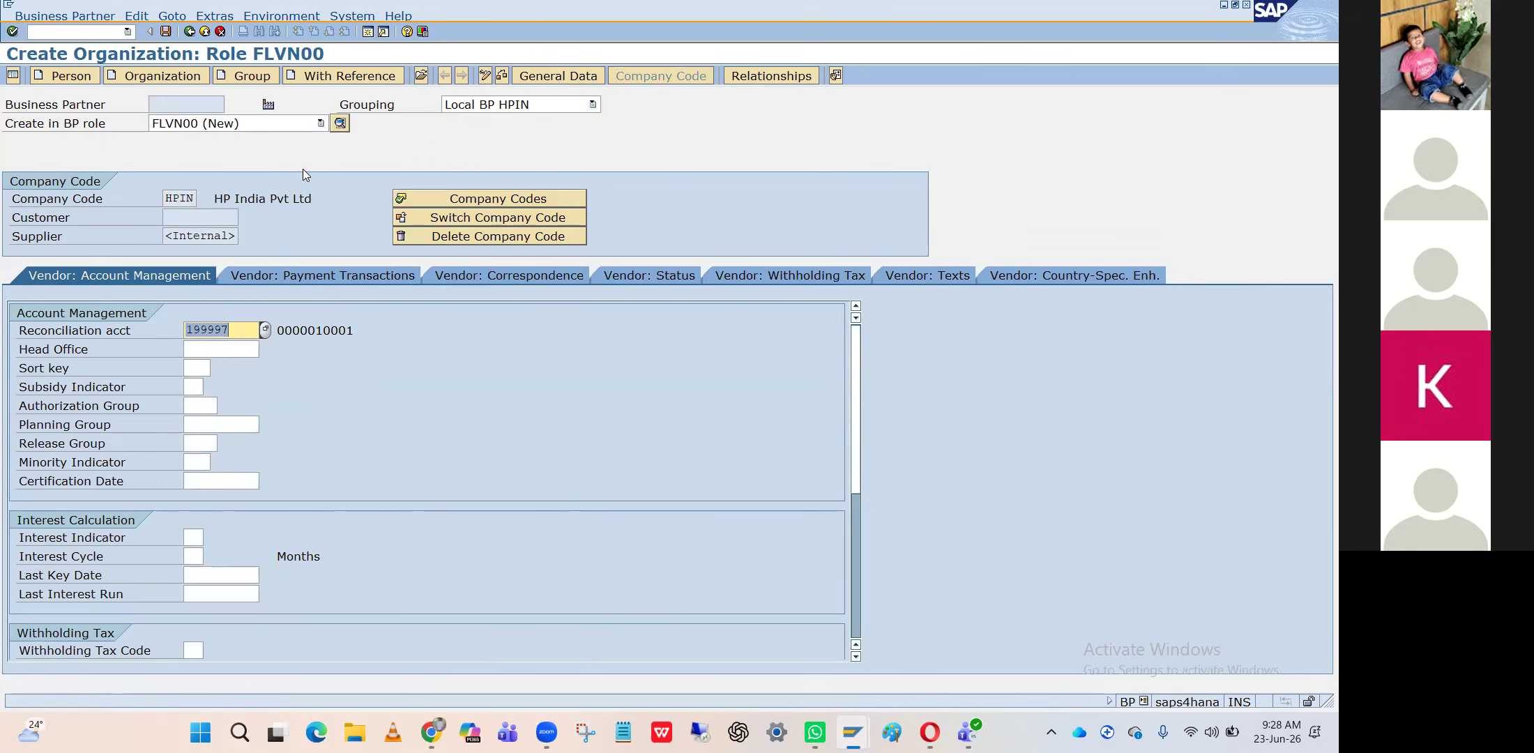
# Set the vendor's terms of payment to 0001 and try to save the organization
pyautogui.click(166, 33)
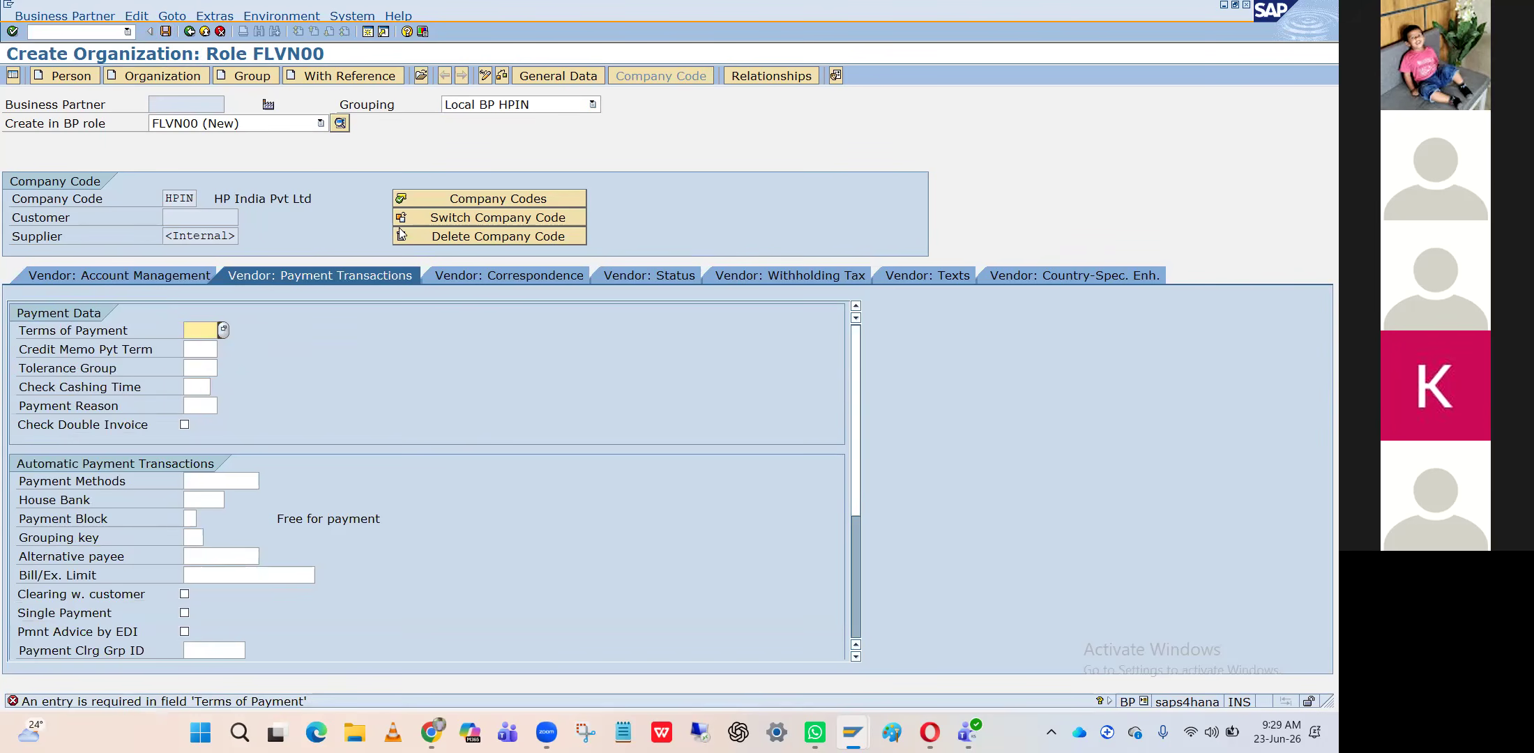
pyautogui.click(206, 347)
pyautogui.press('Return')
pyautogui.click(166, 32)
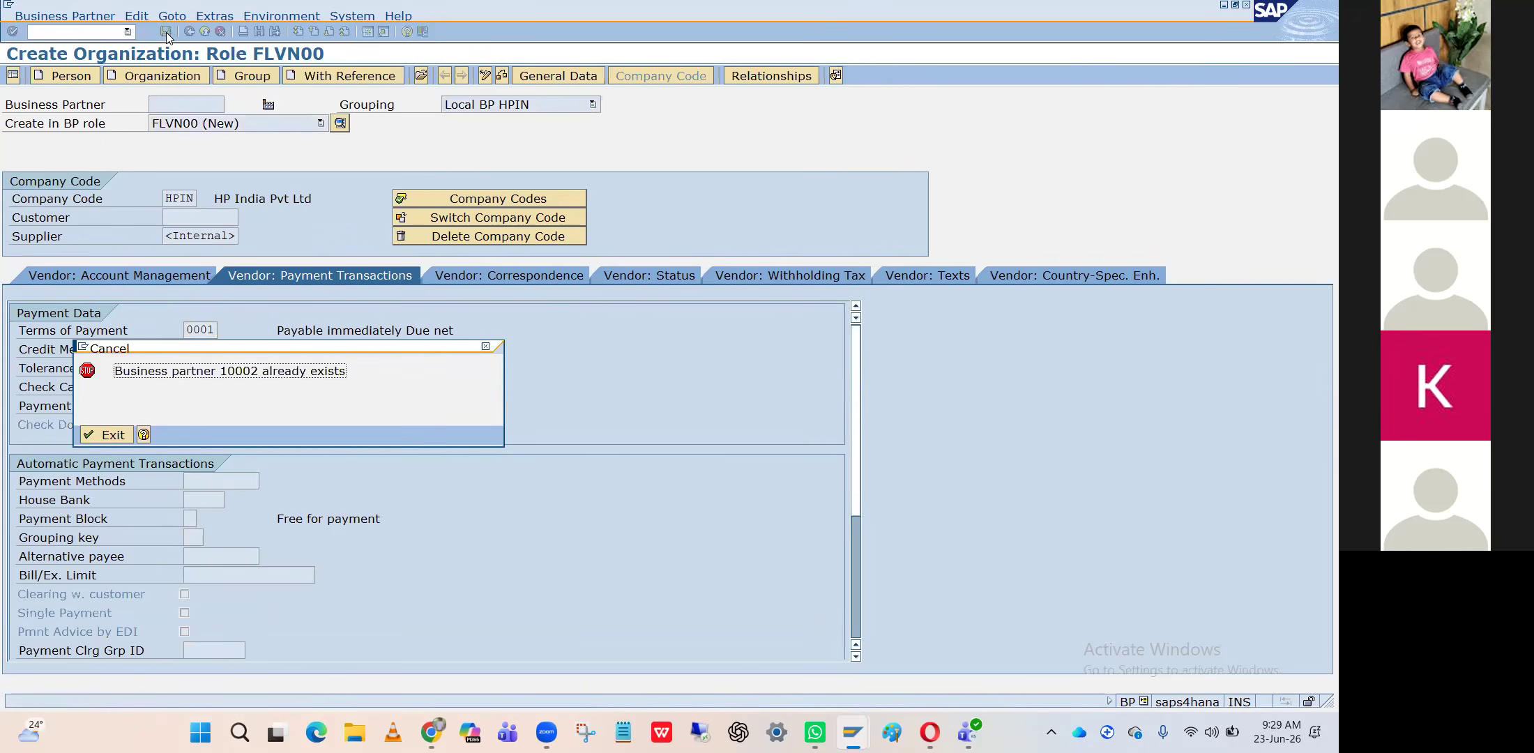
# Display the long text of the save error, close it and exit the organization's creation
pyautogui.click(144, 436)
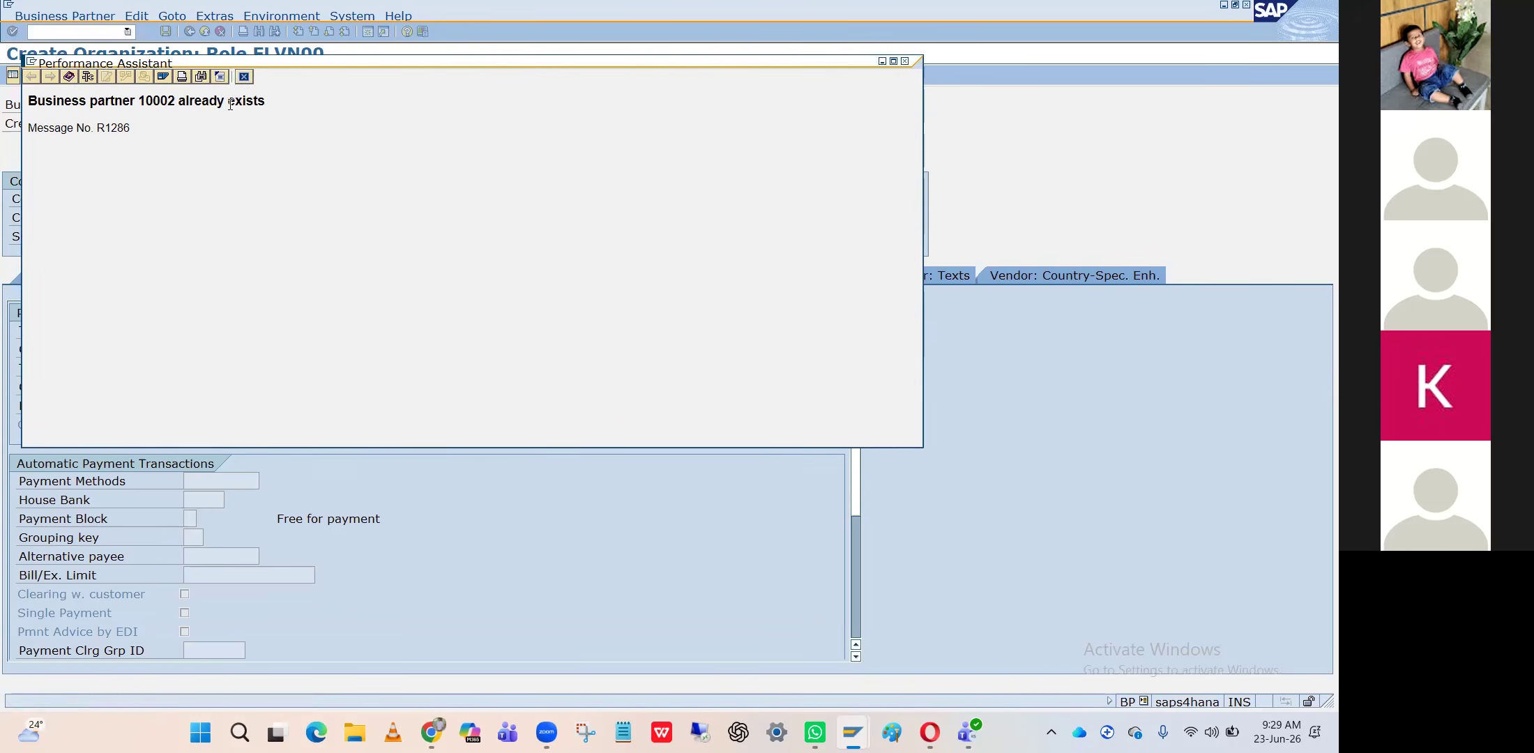
pyautogui.click(243, 77)
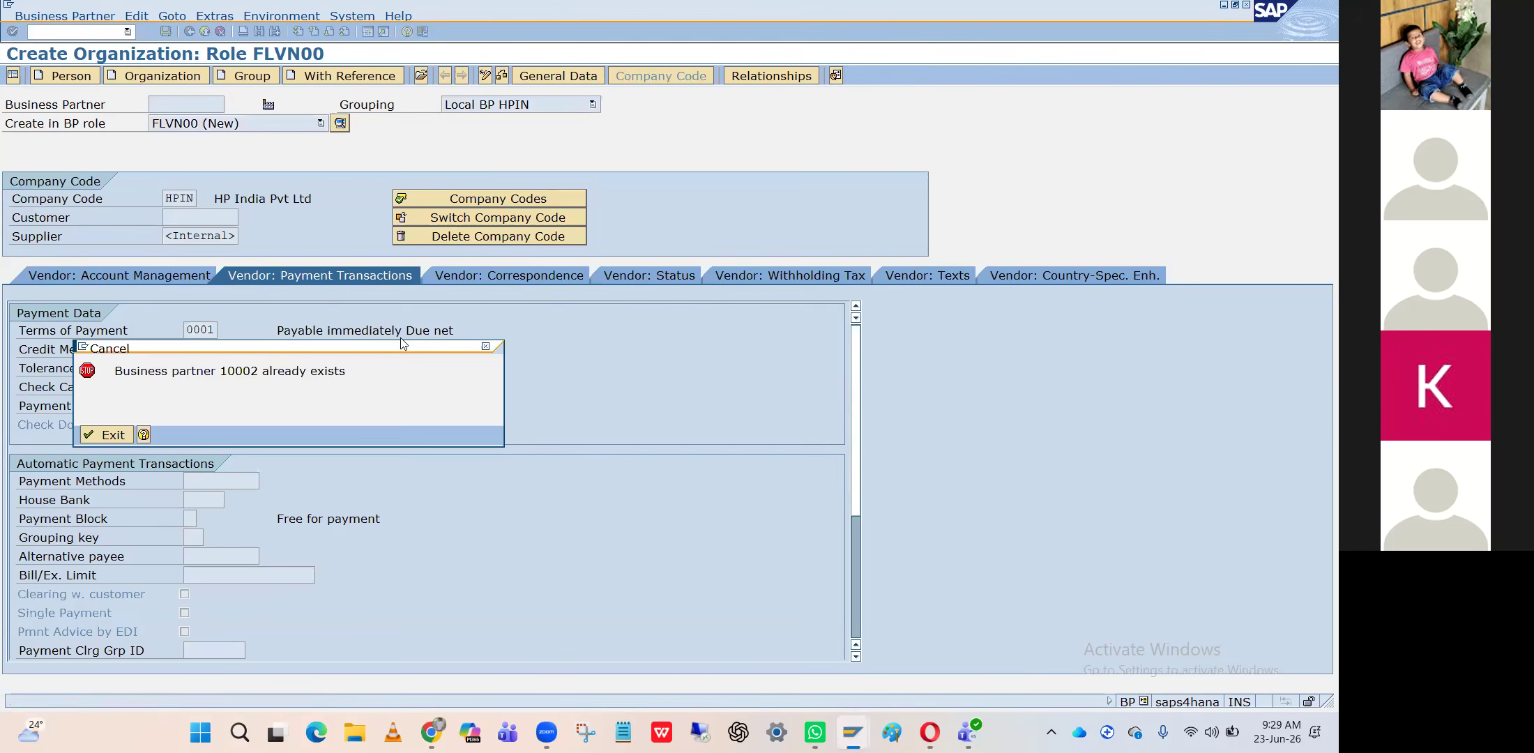
pyautogui.press('Return')
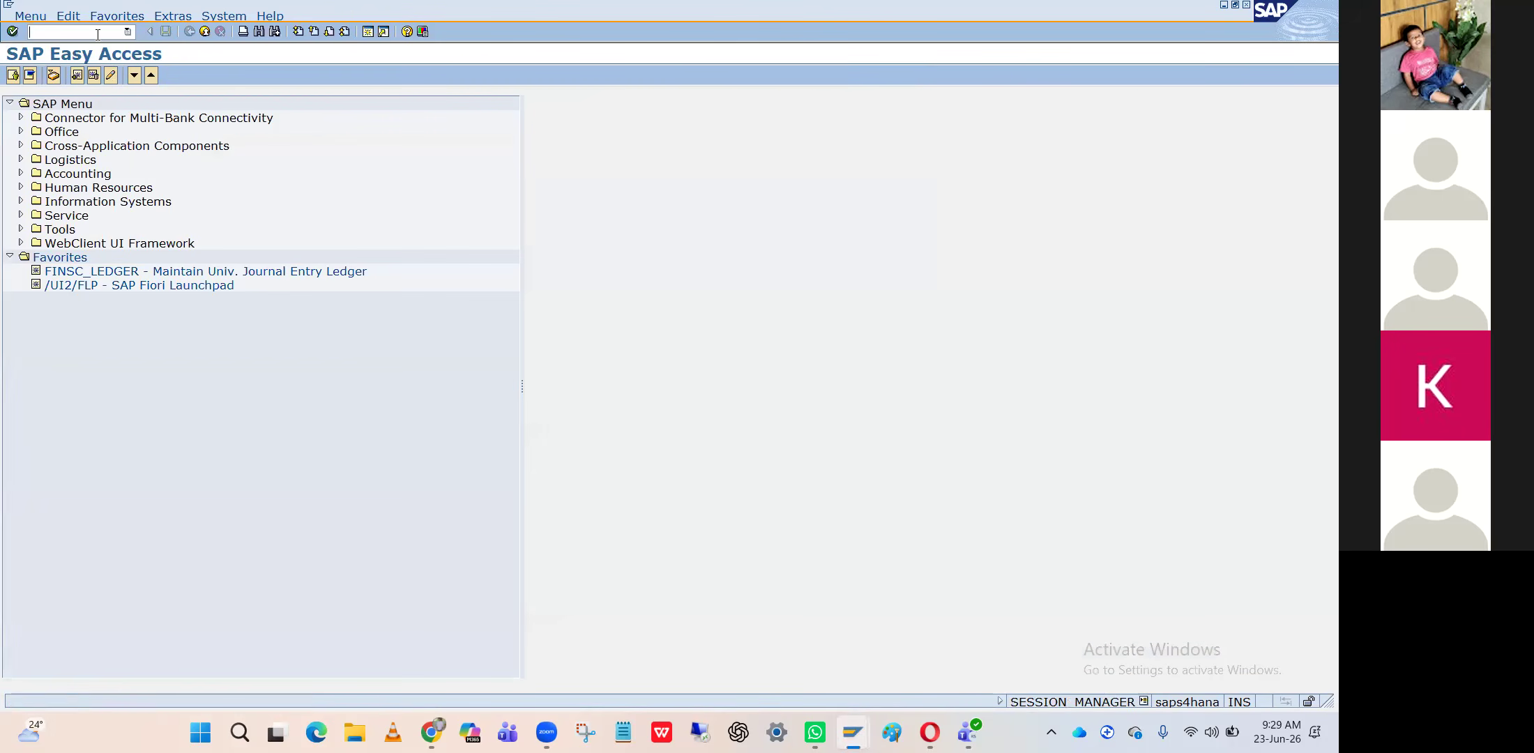
# Run transaction bp and search for the business partner with external number 1002
pyautogui.write('bp')
pyautogui.press('Return')
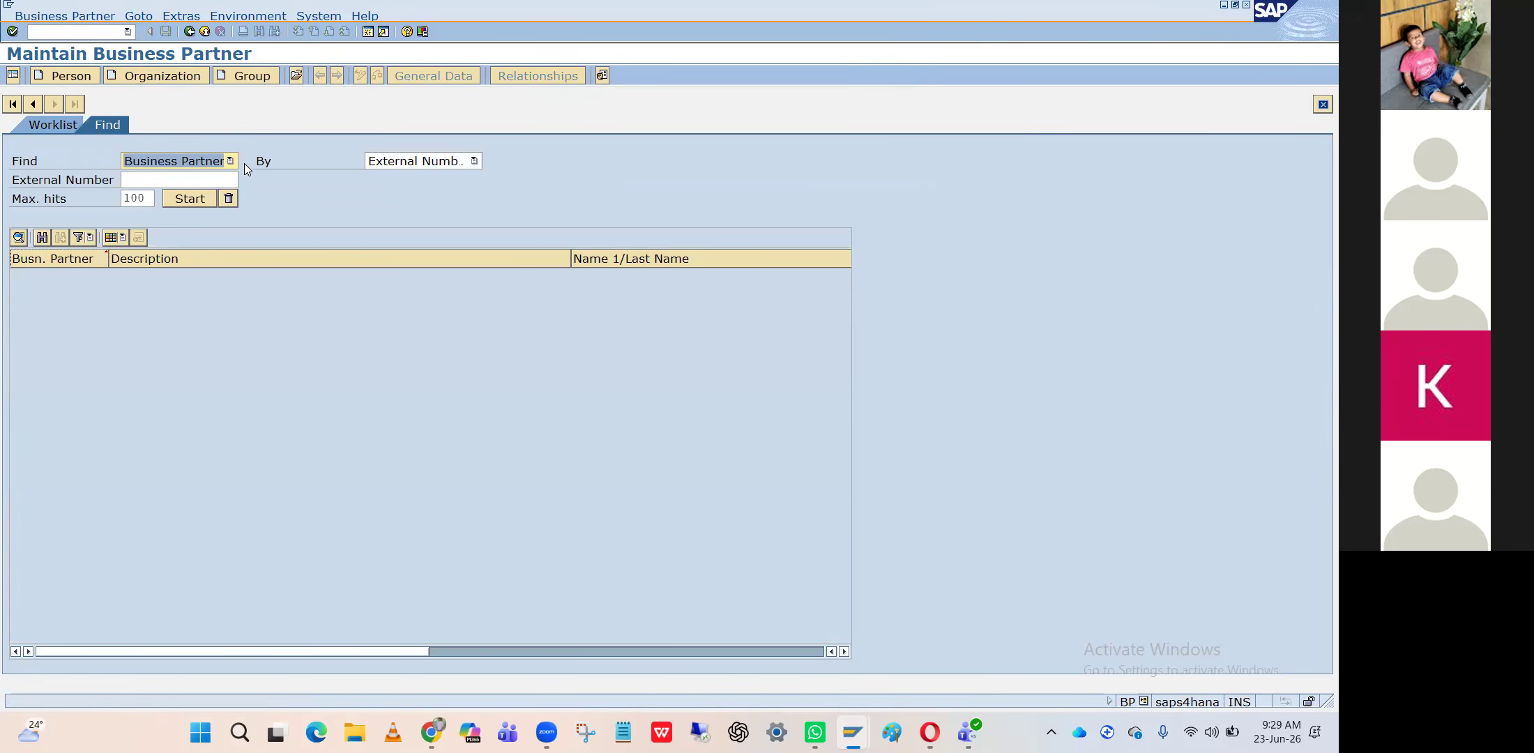
pyautogui.click(187, 175)
pyautogui.write('10')
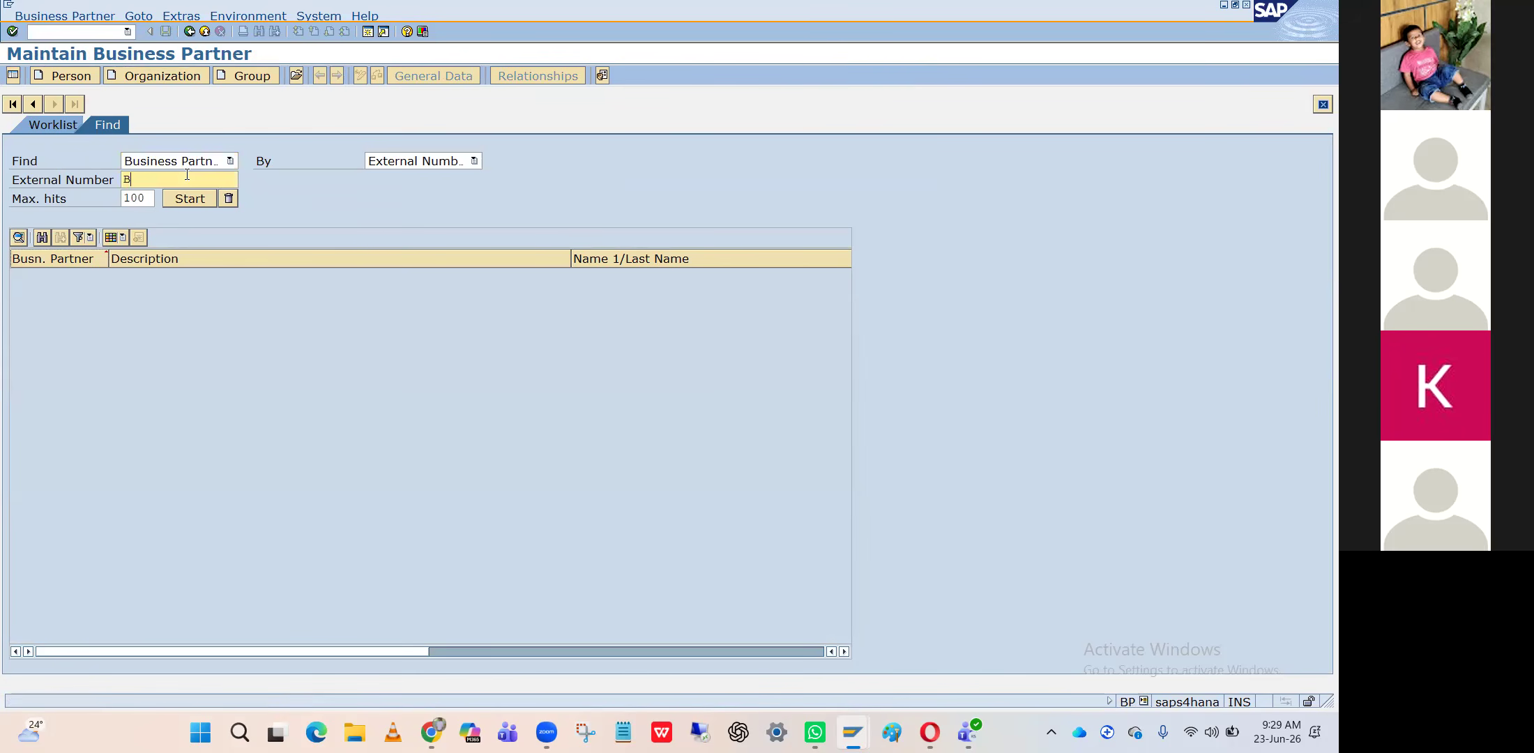
pyautogui.press('BackSpace')
pyautogui.press('BackSpace')
pyautogui.write('1002')
pyautogui.press('Return')
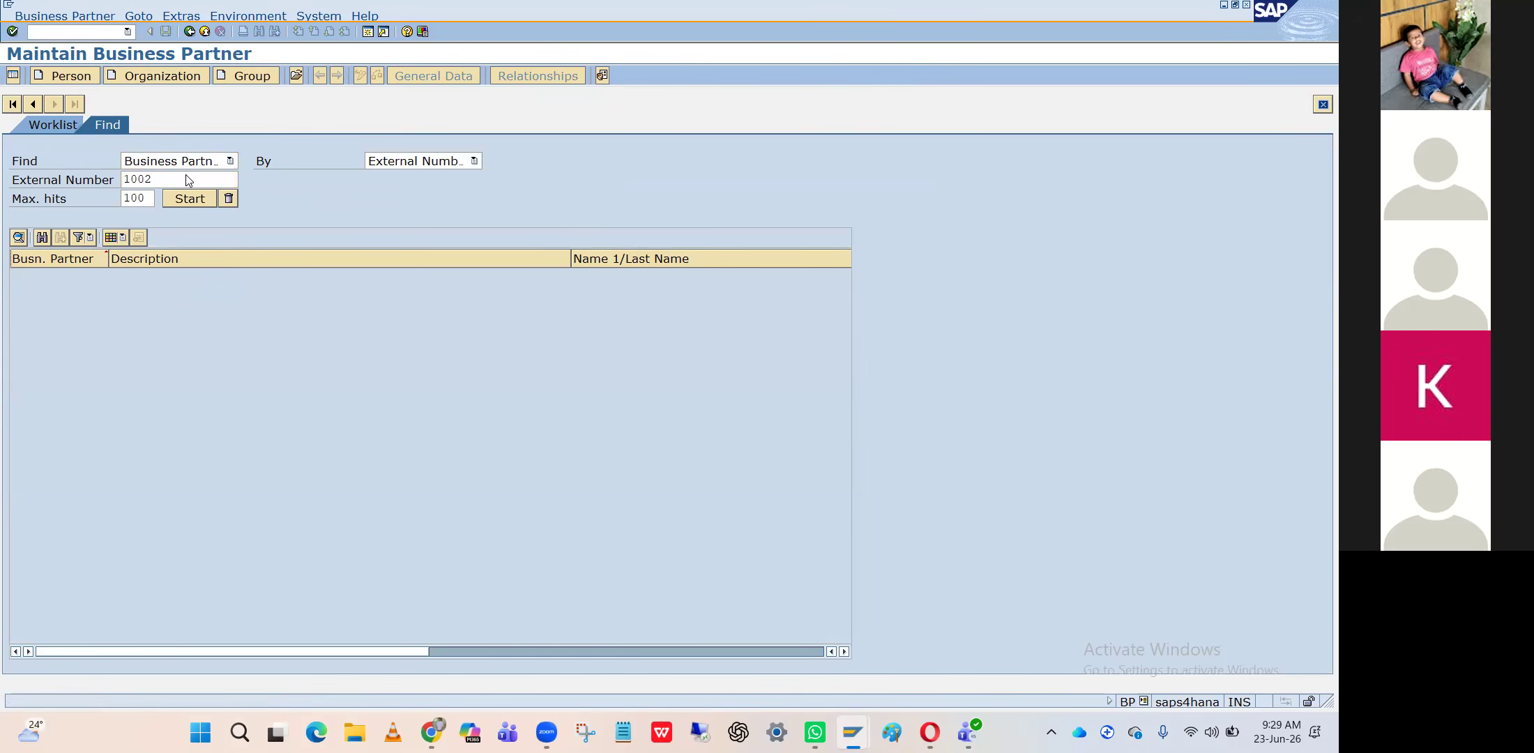
# Open General Table Display with transaction SE16N in a new session and choose table BUT000
pyautogui.hotkey('alt', 'Tab')
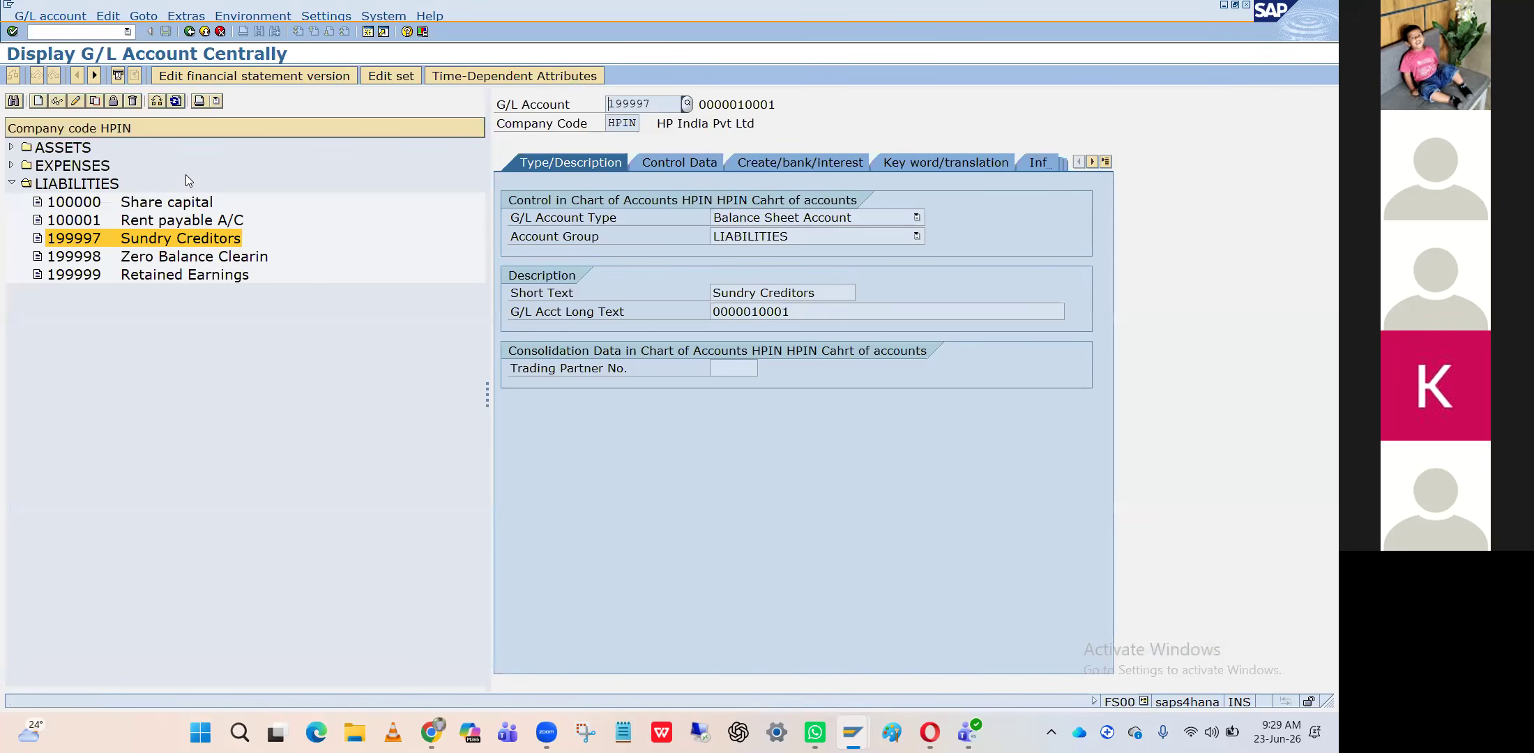
pyautogui.hotkey('alt', 'Tab')
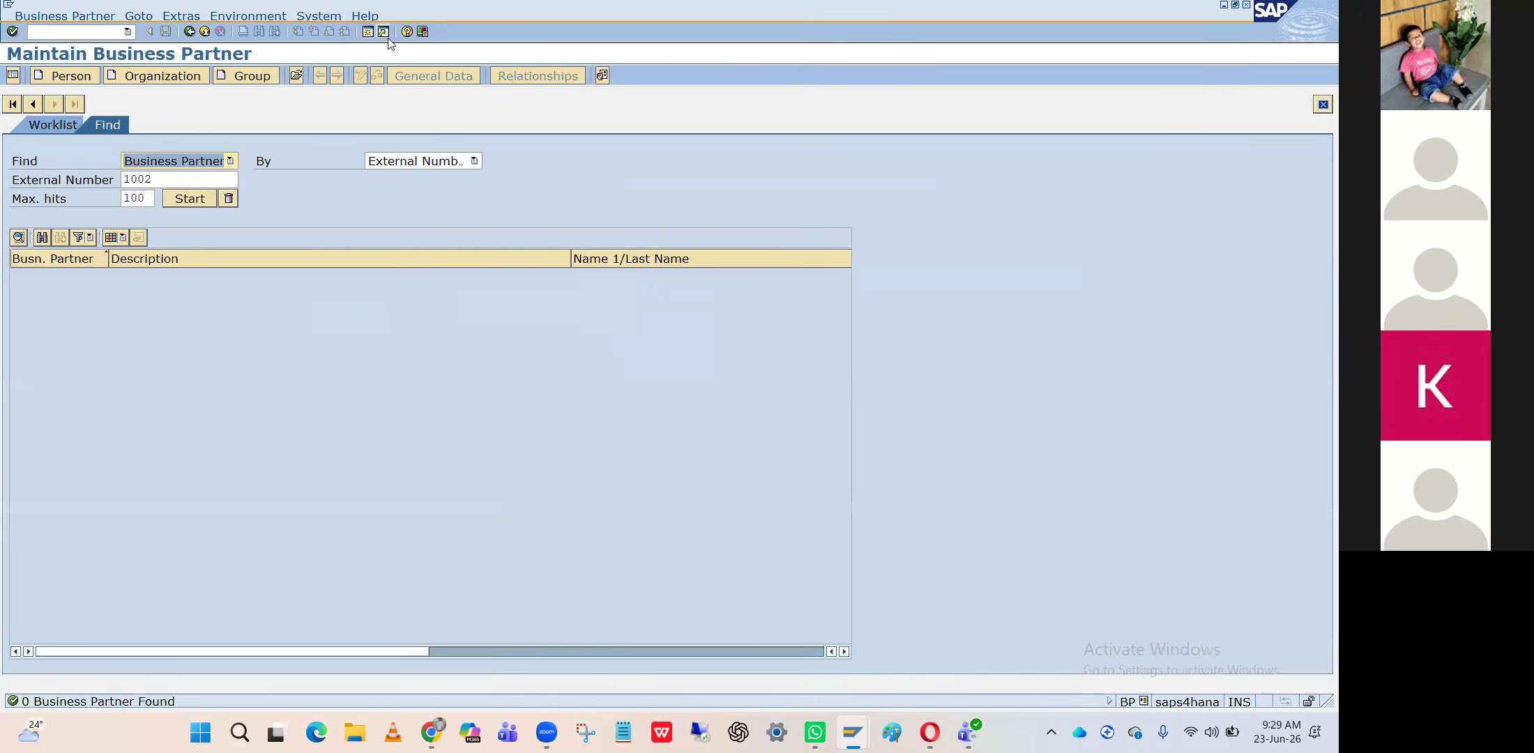
pyautogui.click(367, 32)
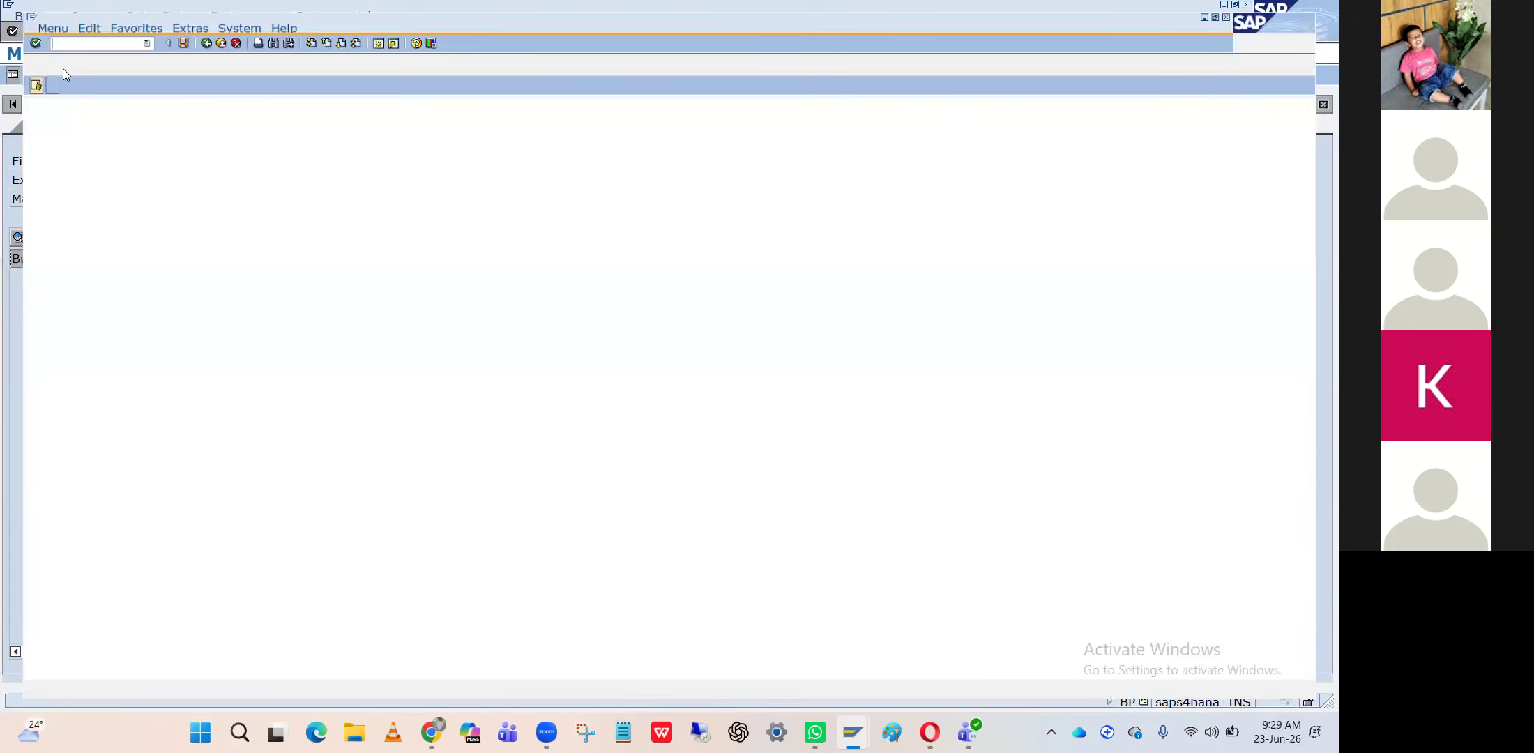
pyautogui.write('Se16n')
pyautogui.press('Return')
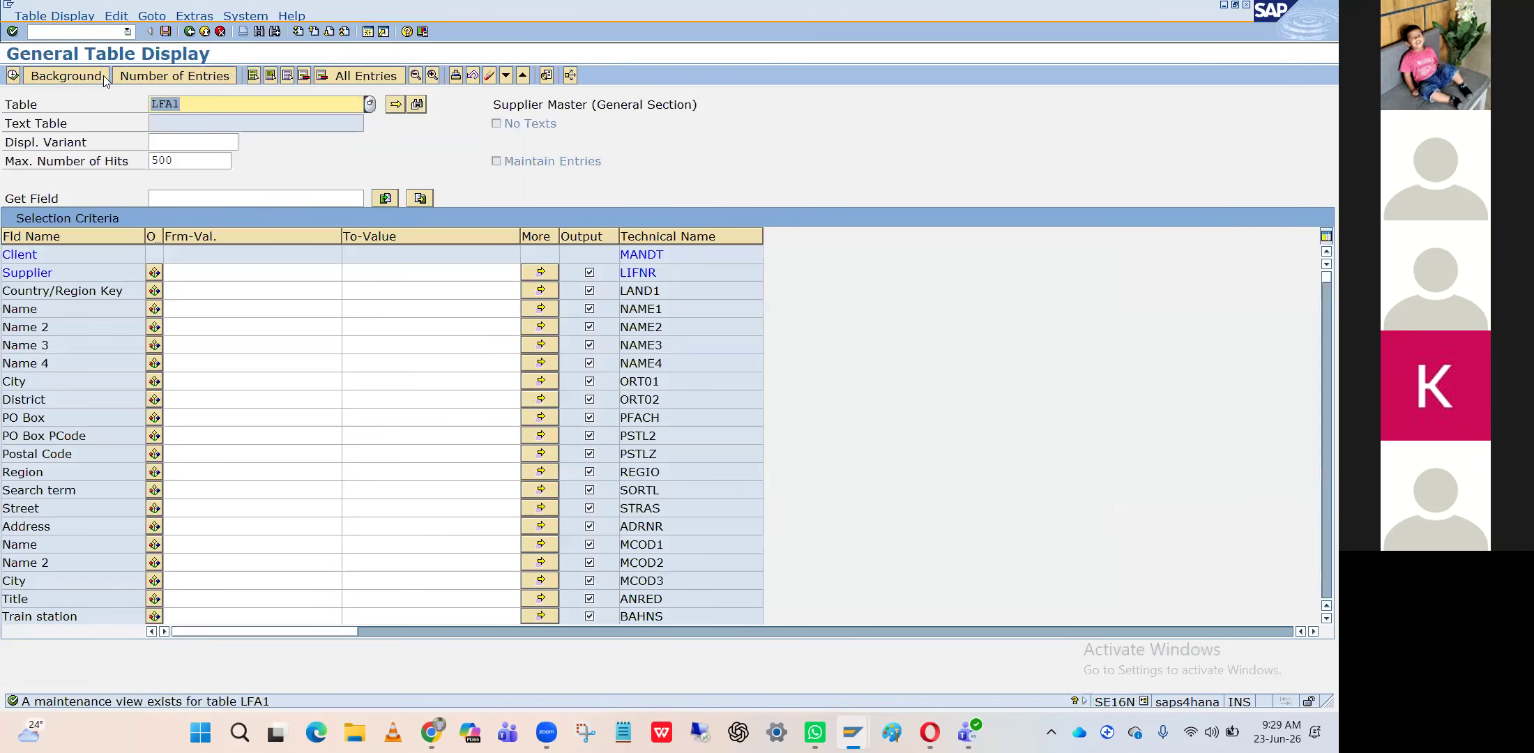
pyautogui.press('BackSpace')
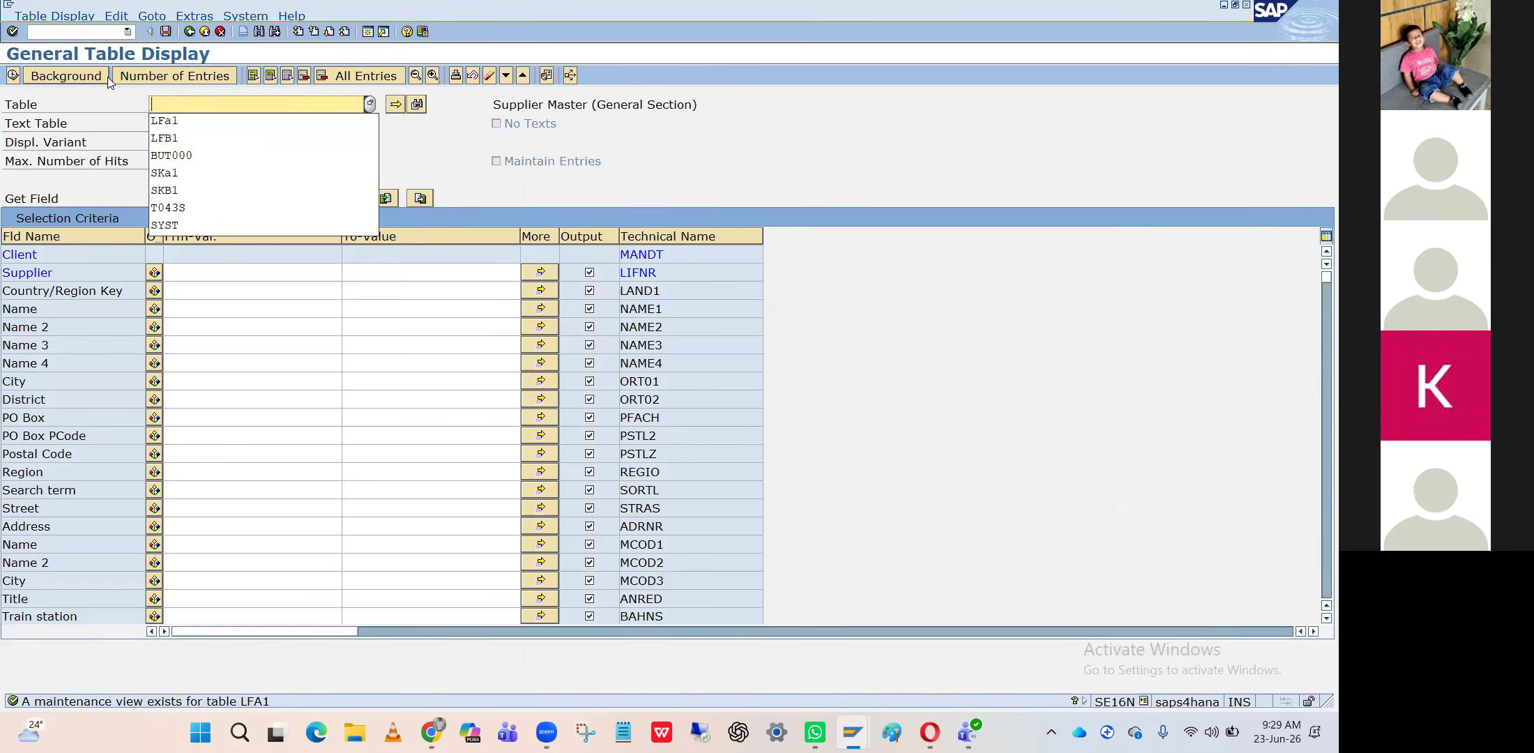
pyautogui.click(181, 155)
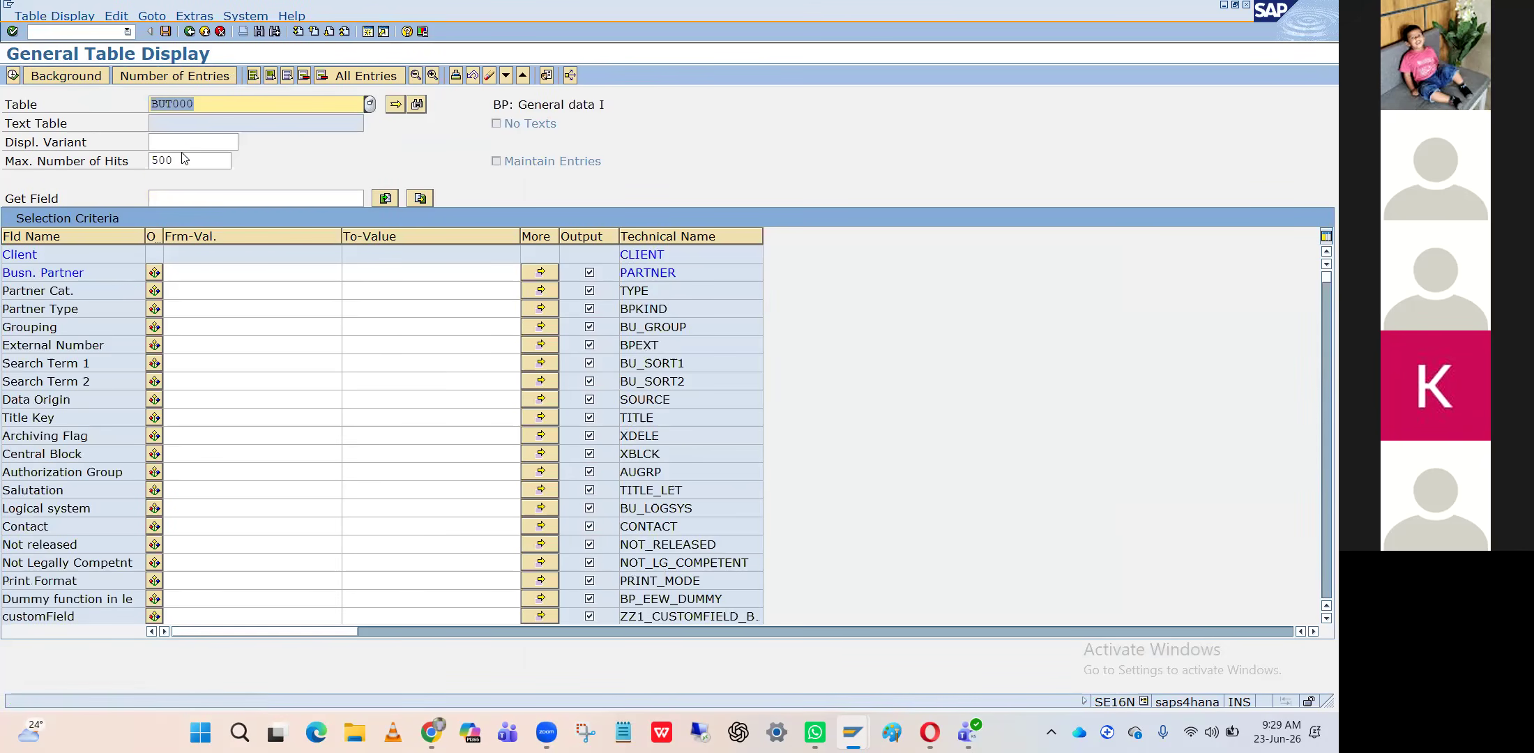
# Display the BUT000 entries whose business partner grouping is HPIN
pyautogui.click(189, 274)
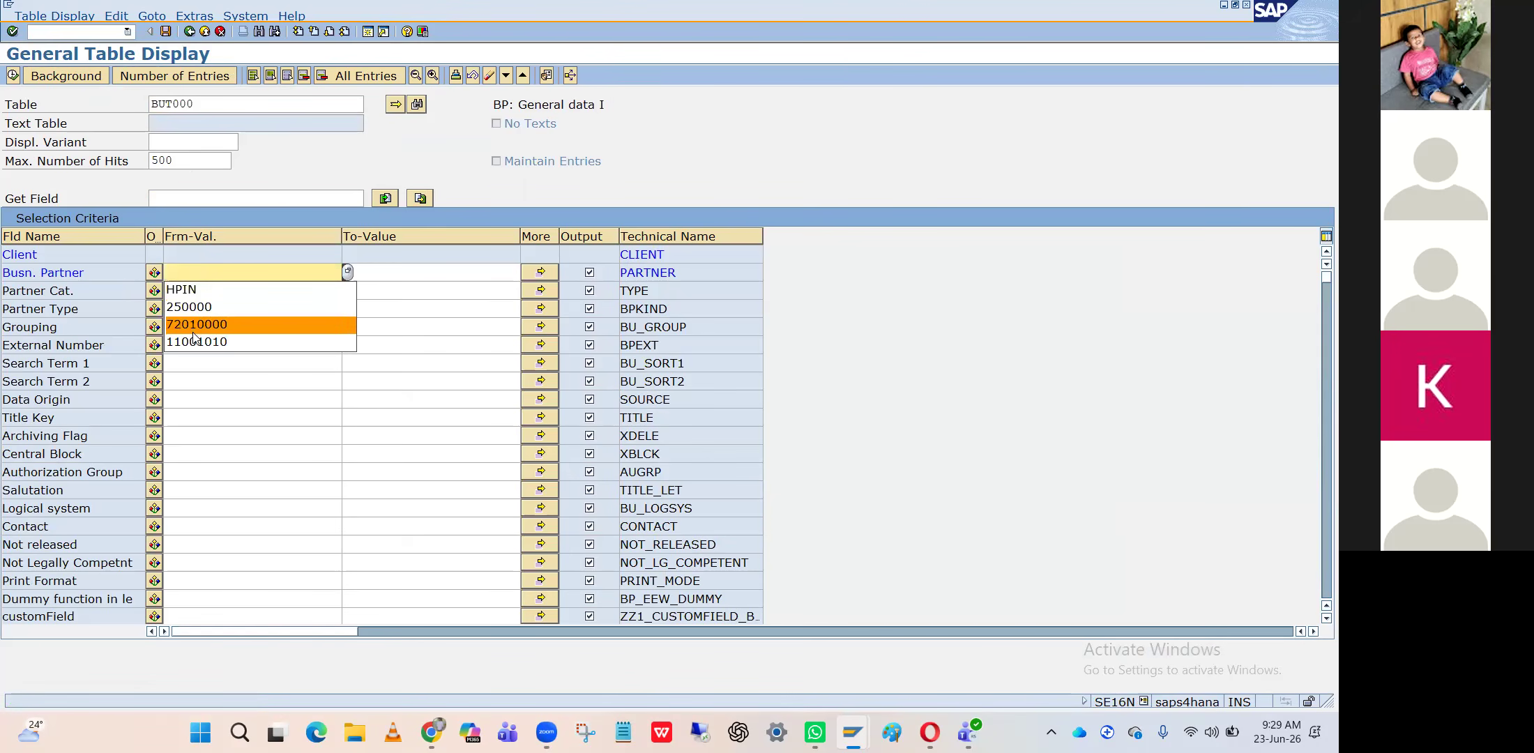
pyautogui.click(103, 328)
pyautogui.click(190, 327)
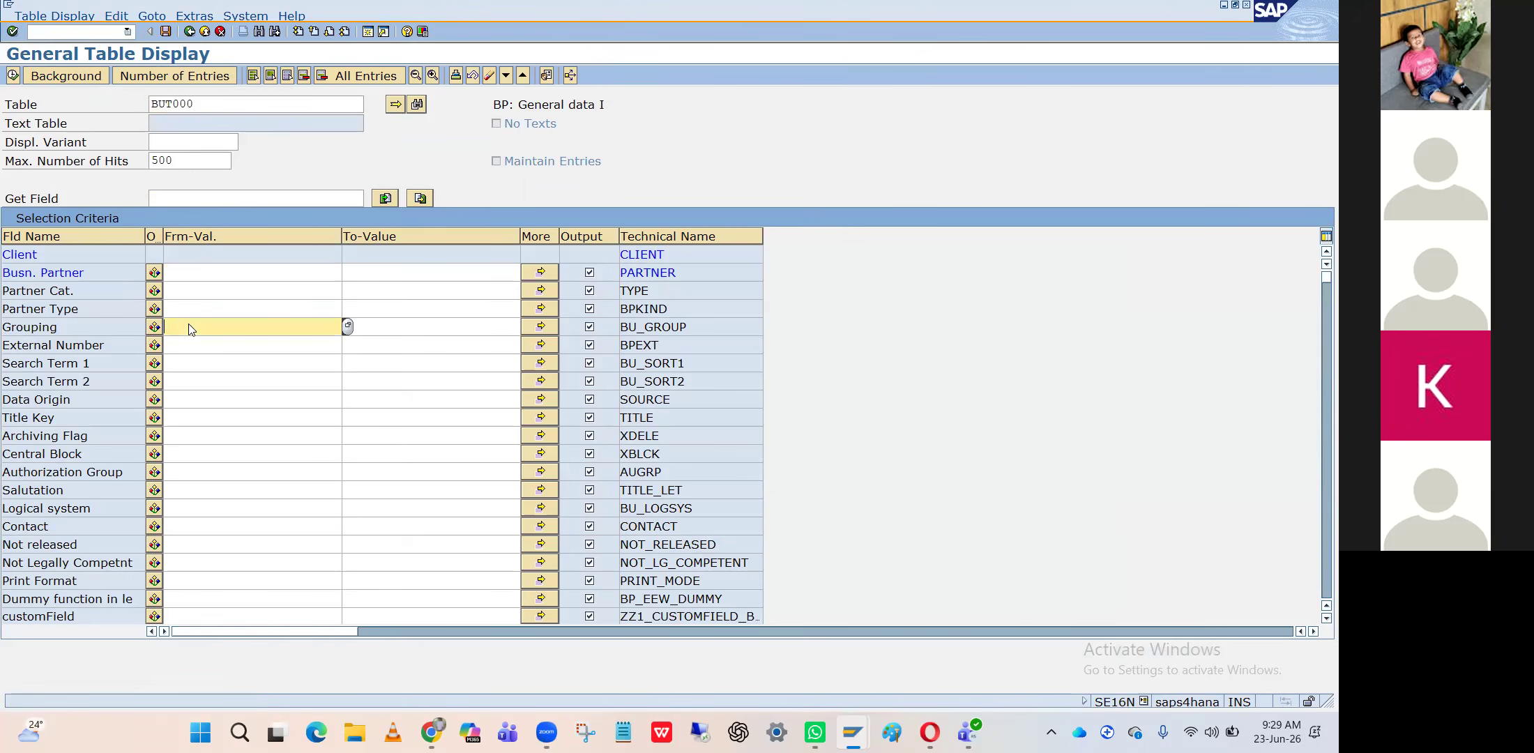
pyautogui.click(189, 345)
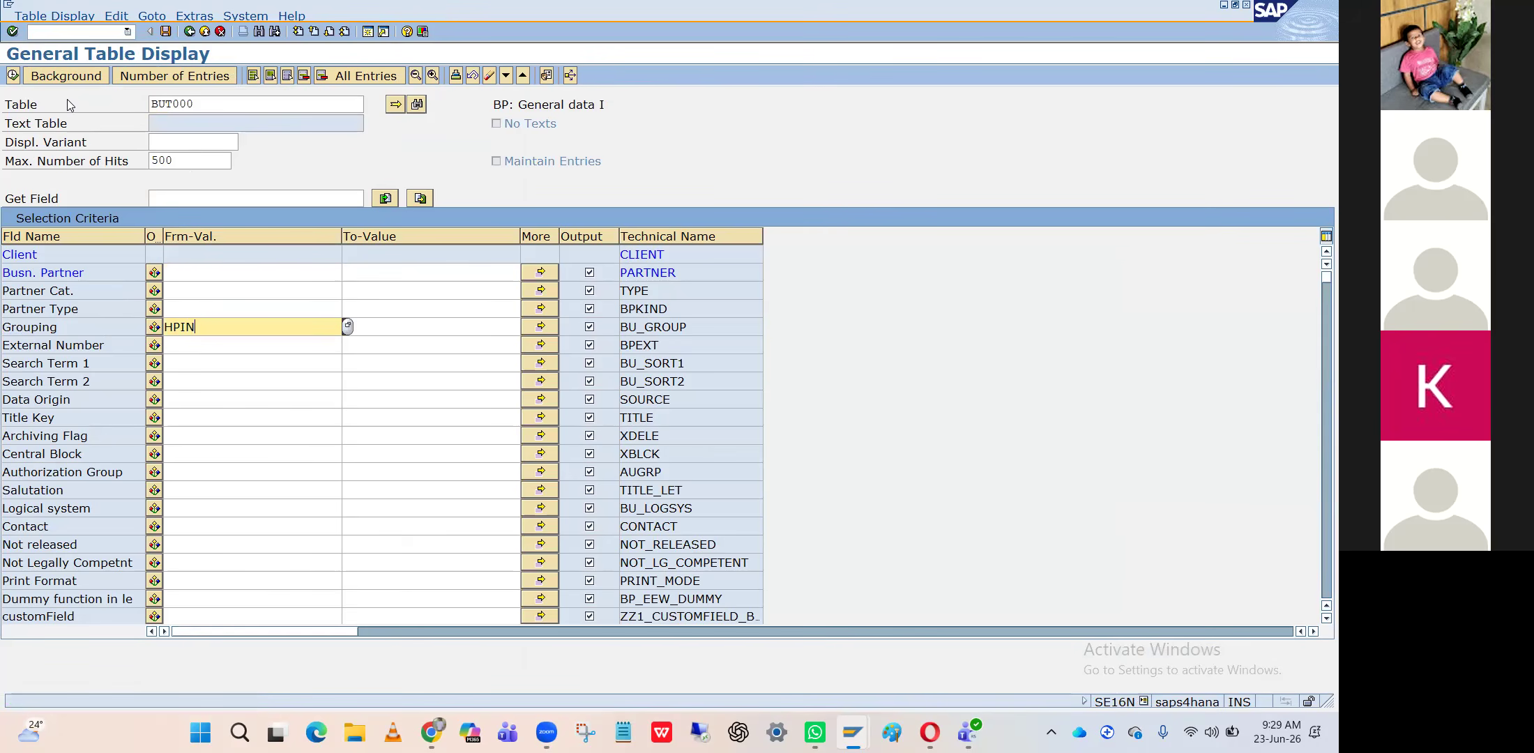
pyautogui.click(13, 77)
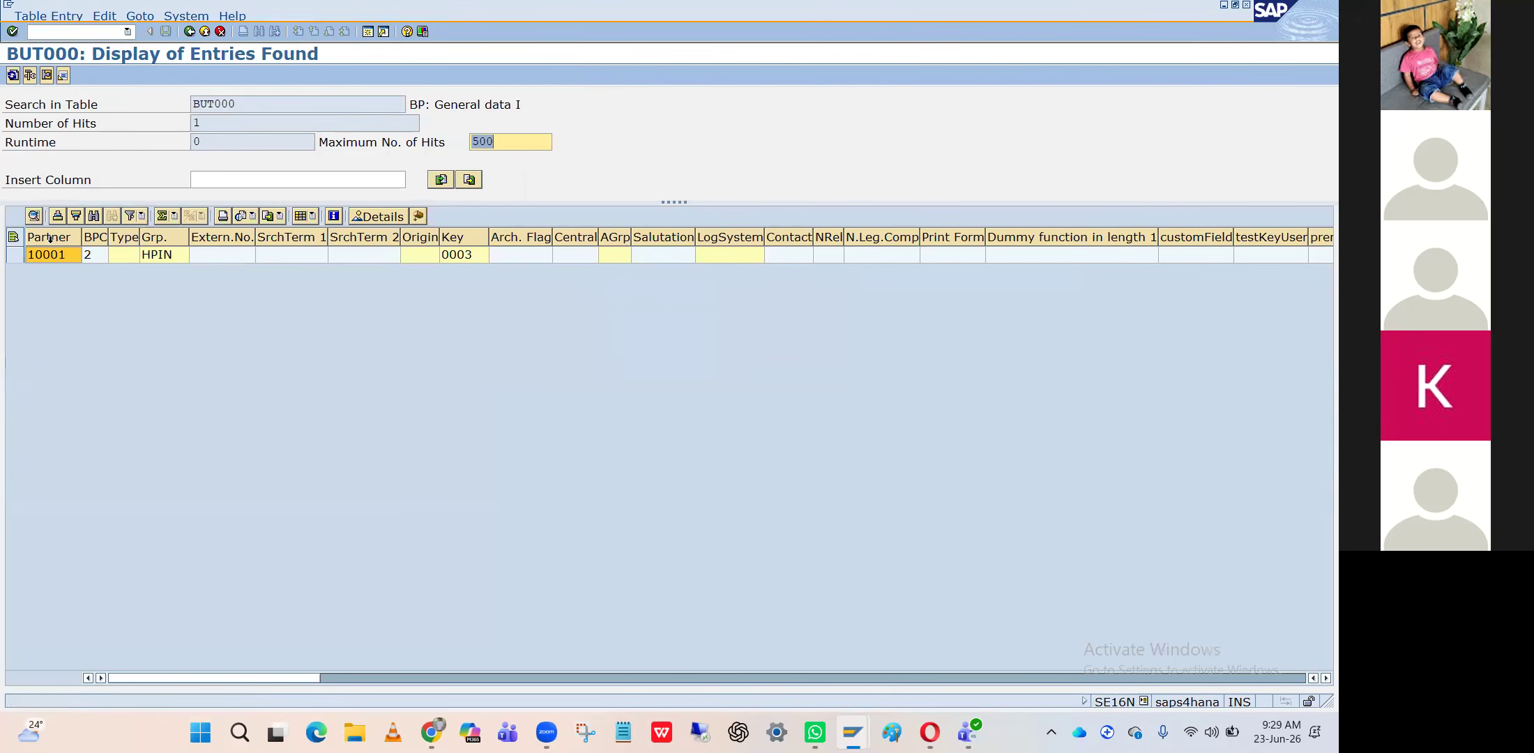
# Return to the business partner maintenance session and search for the business partner with external number 10001
pyautogui.click(50, 255)
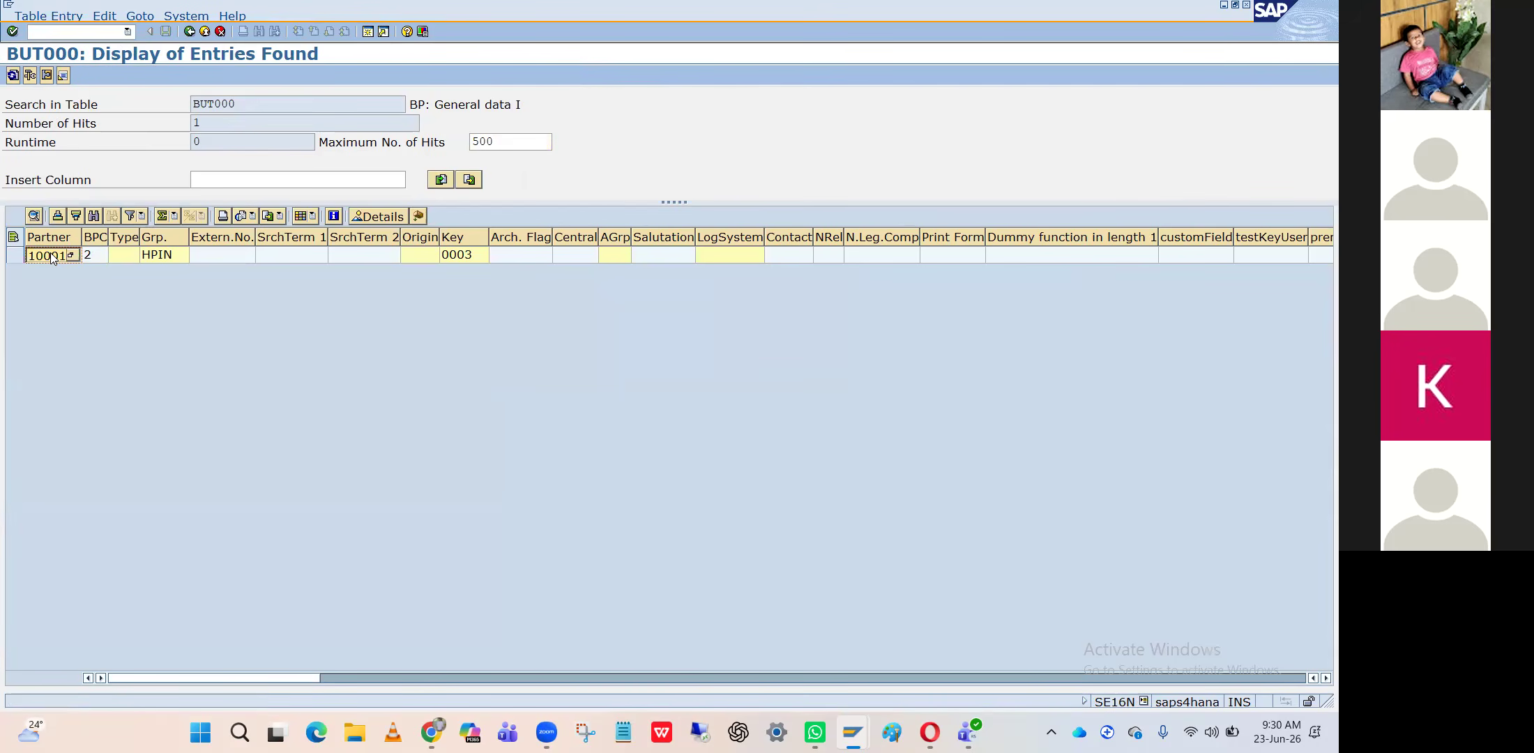
pyautogui.doubleClick(50, 253)
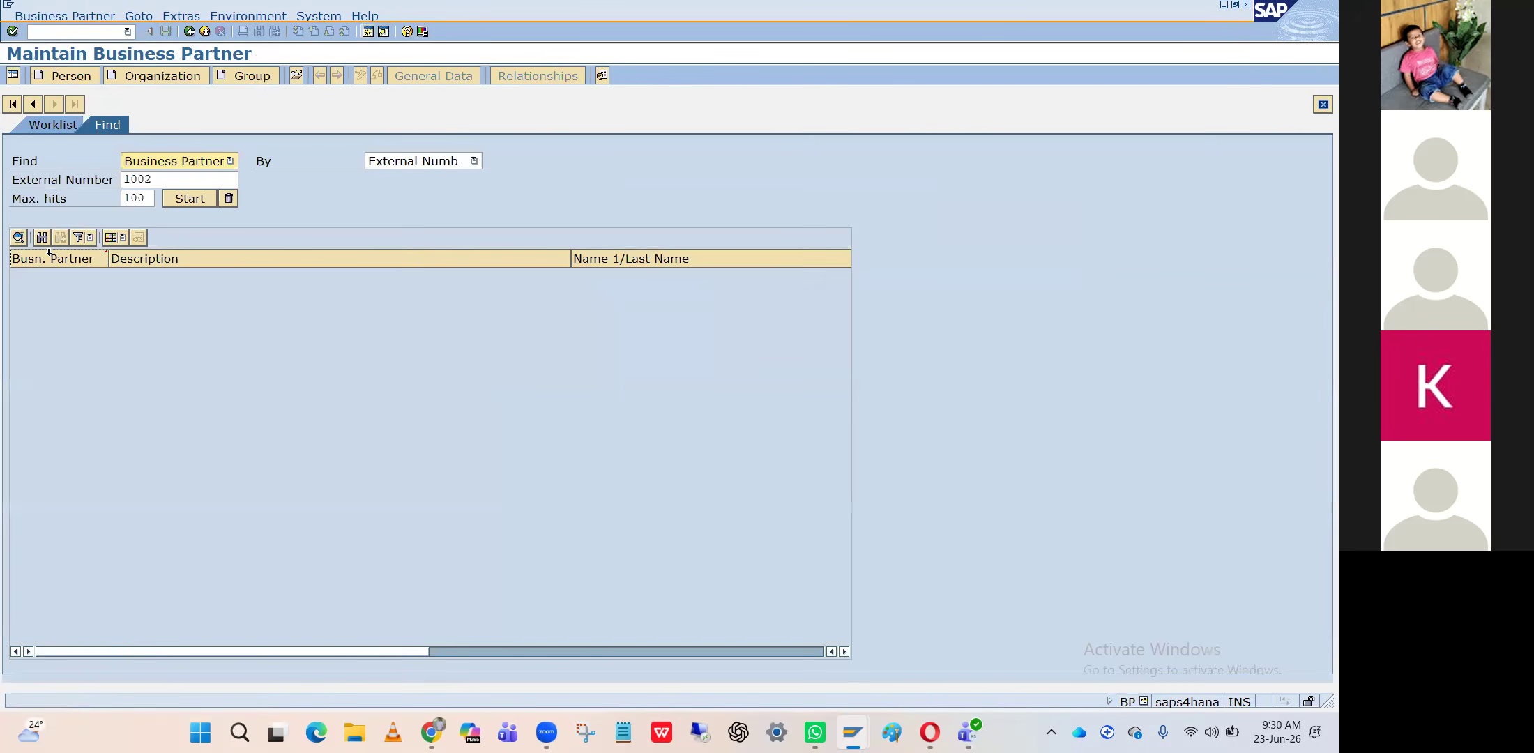
pyautogui.doubleClick(165, 180)
pyautogui.write('10001')
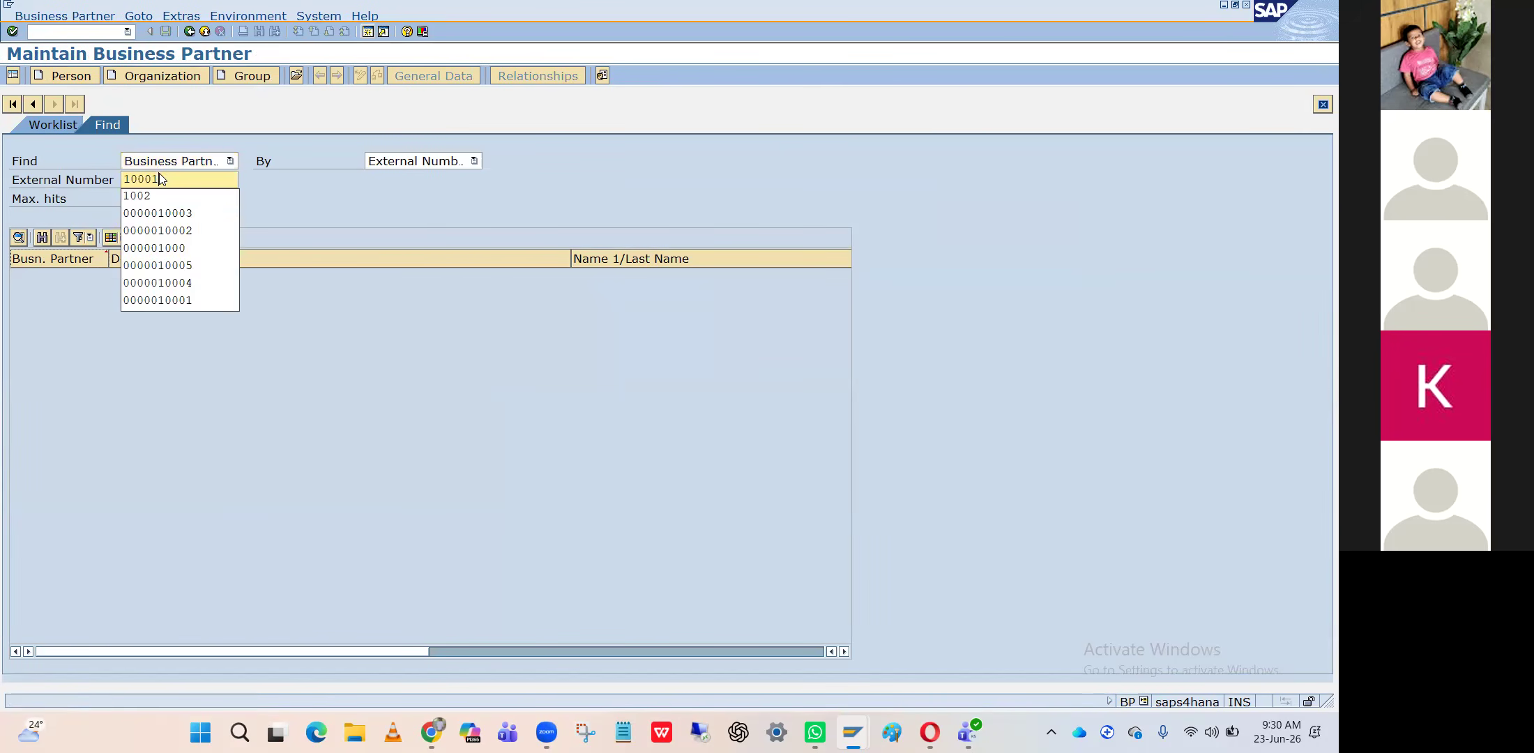
pyautogui.press('Return')
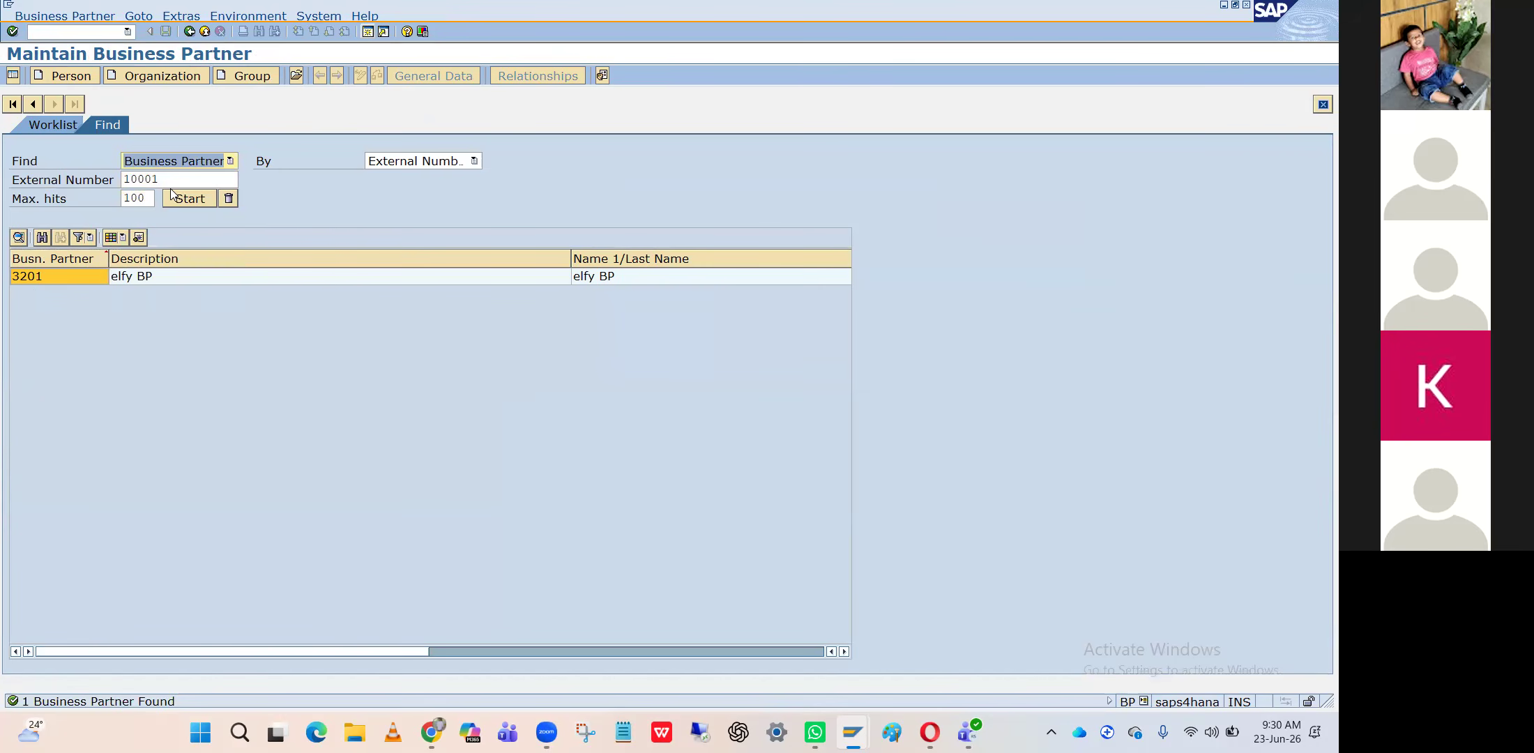
pyautogui.click(181, 199)
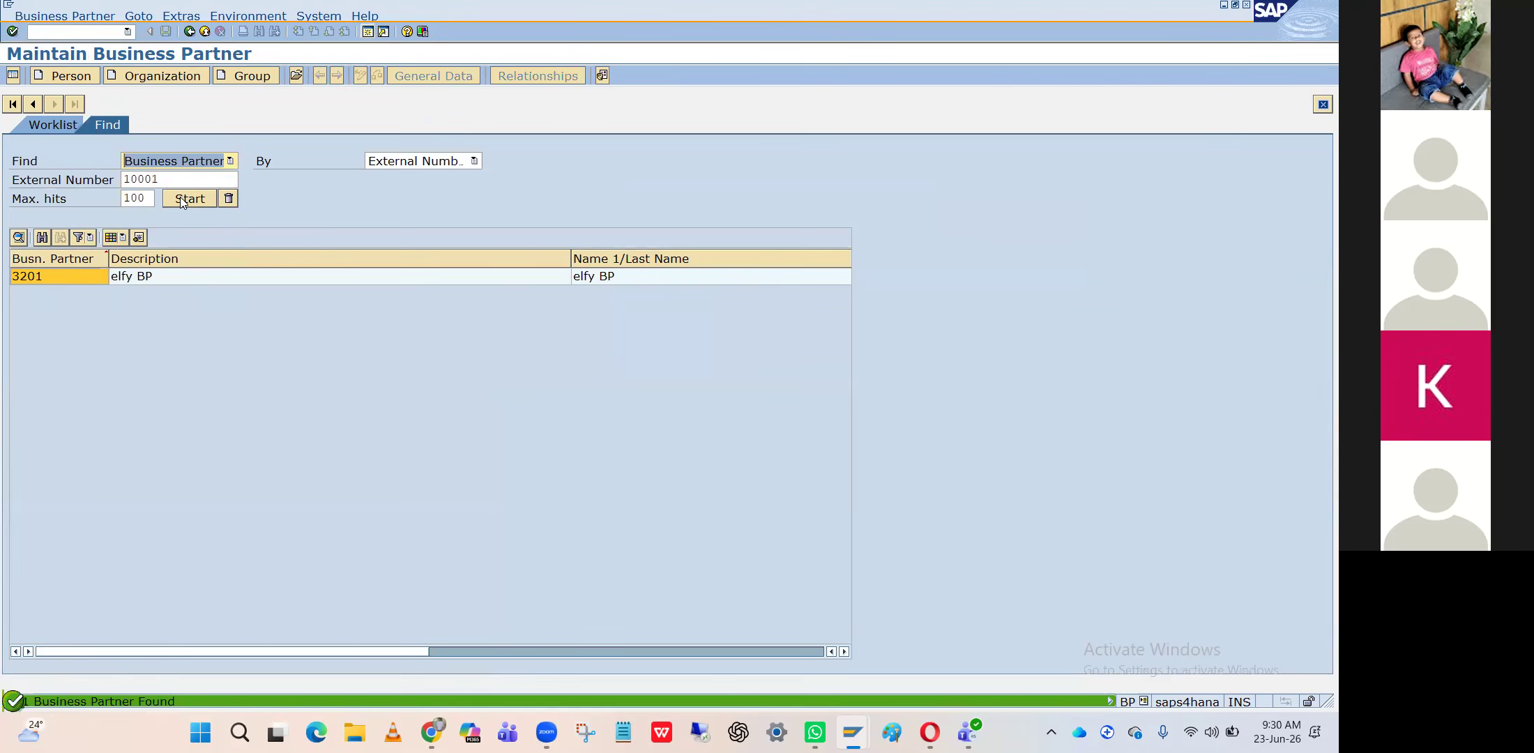
# Search for business partners by supplier number, trying 10001 and 10002
pyautogui.click(411, 164)
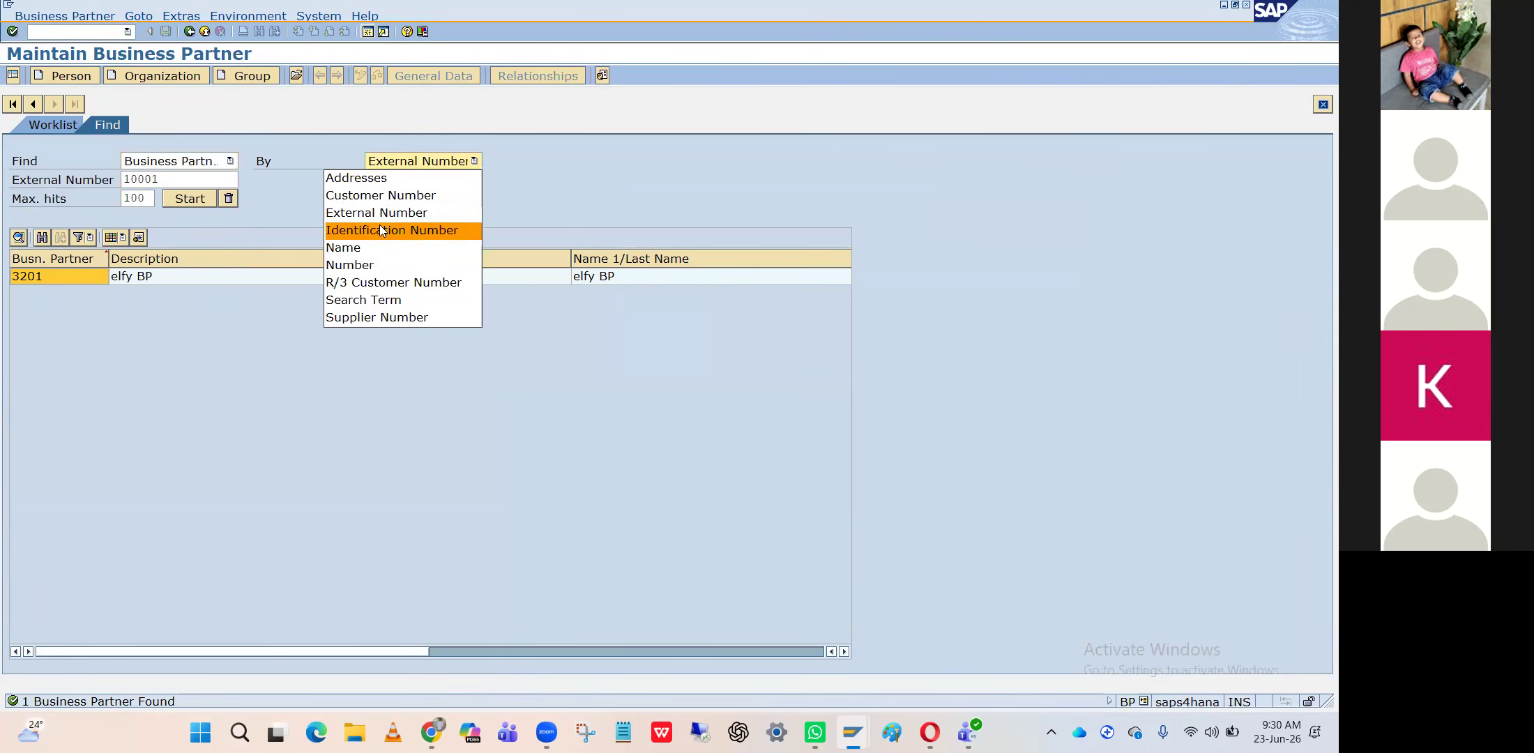
pyautogui.click(367, 317)
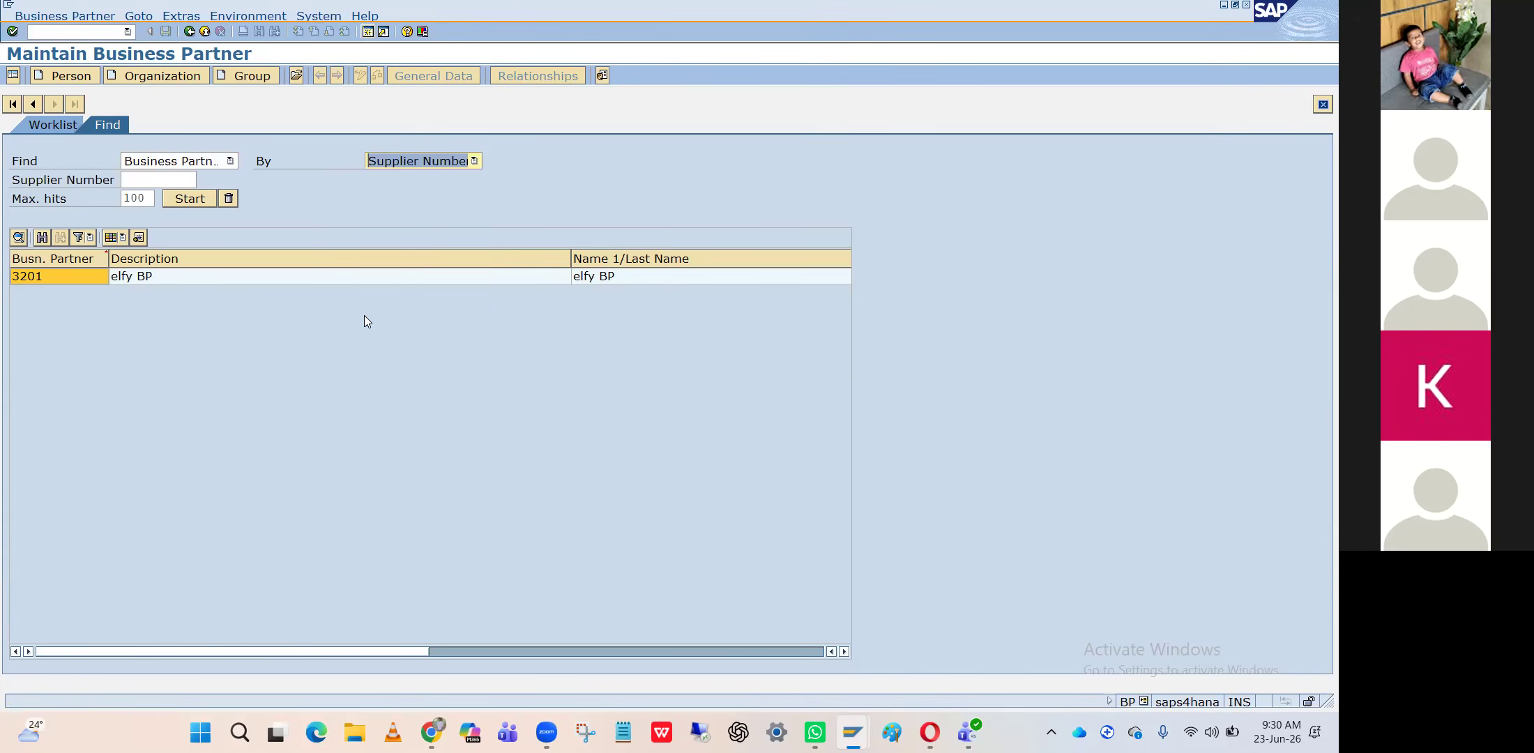
pyautogui.click(164, 183)
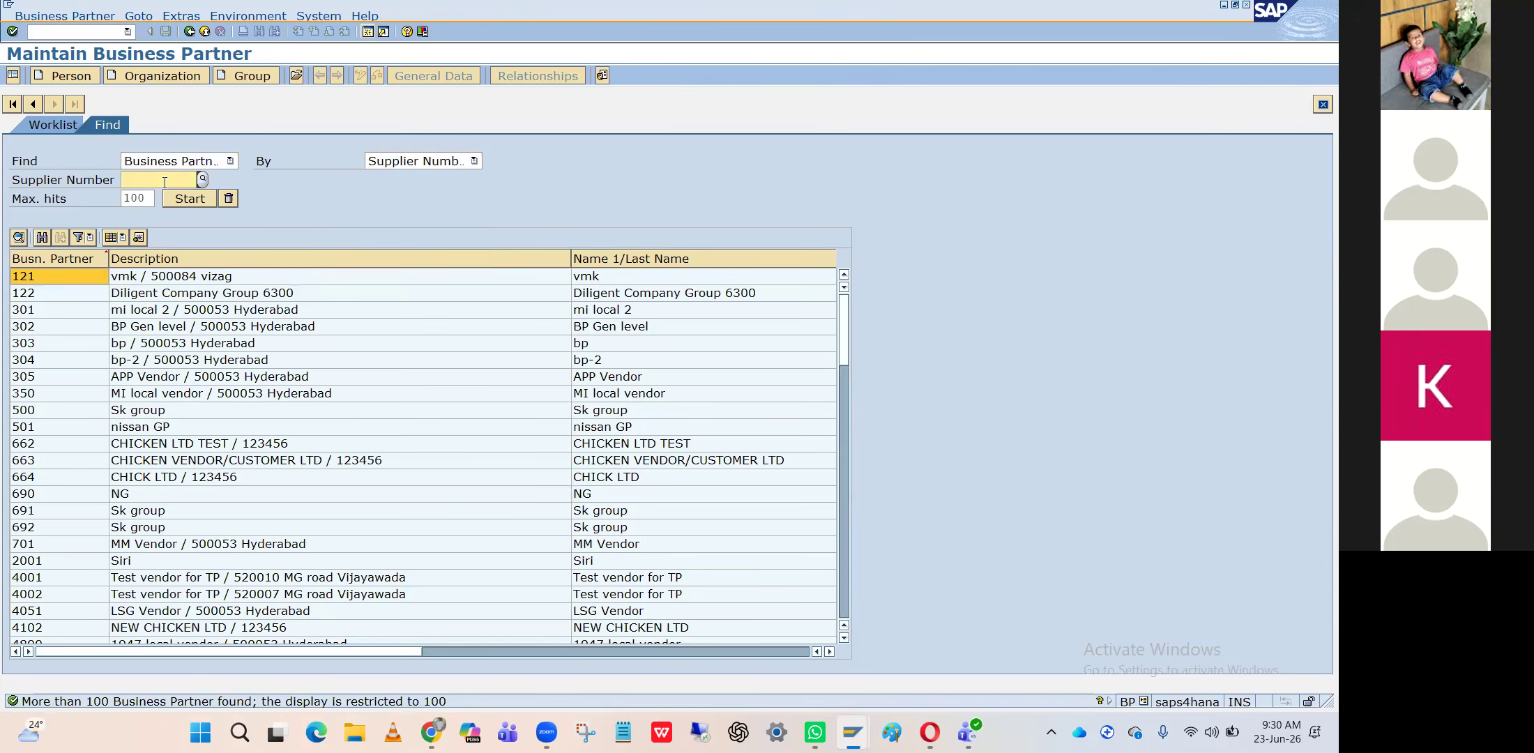
pyautogui.write('10001')
pyautogui.click(185, 199)
pyautogui.click(169, 182)
pyautogui.press('BackSpace')
pyautogui.write('2')
pyautogui.click(185, 199)
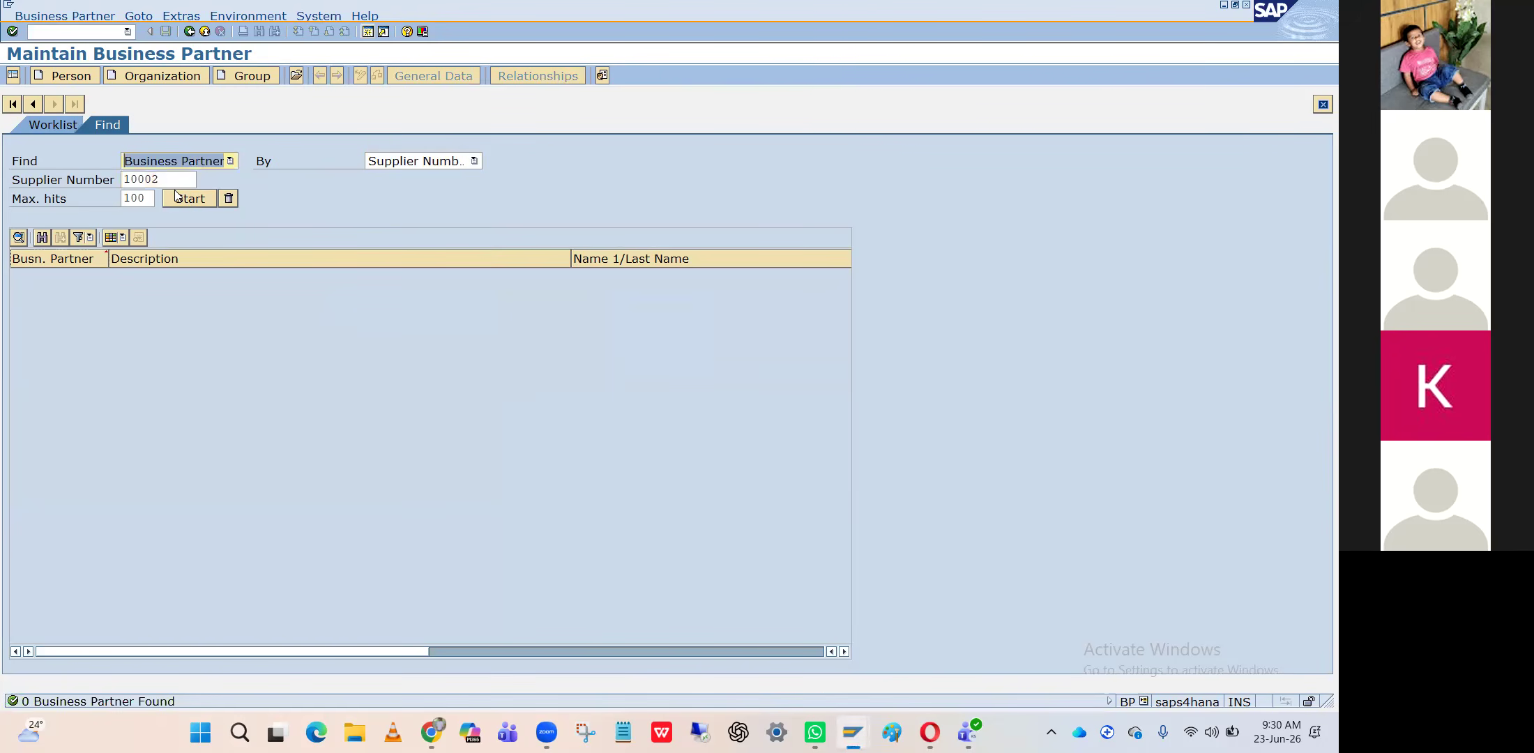
pyautogui.click(185, 199)
pyautogui.click(185, 199)
pyautogui.click(70, 76)
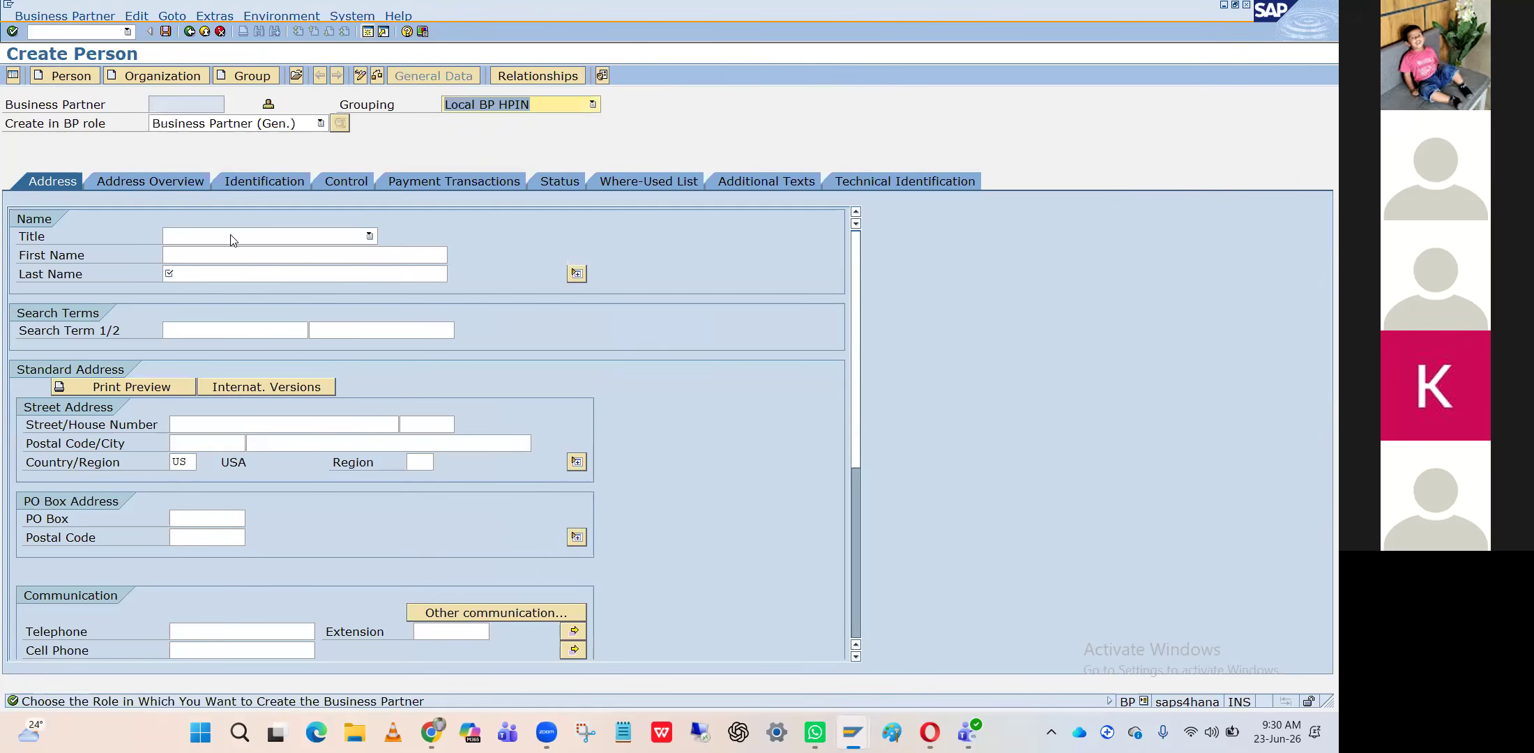
pyautogui.click(210, 127)
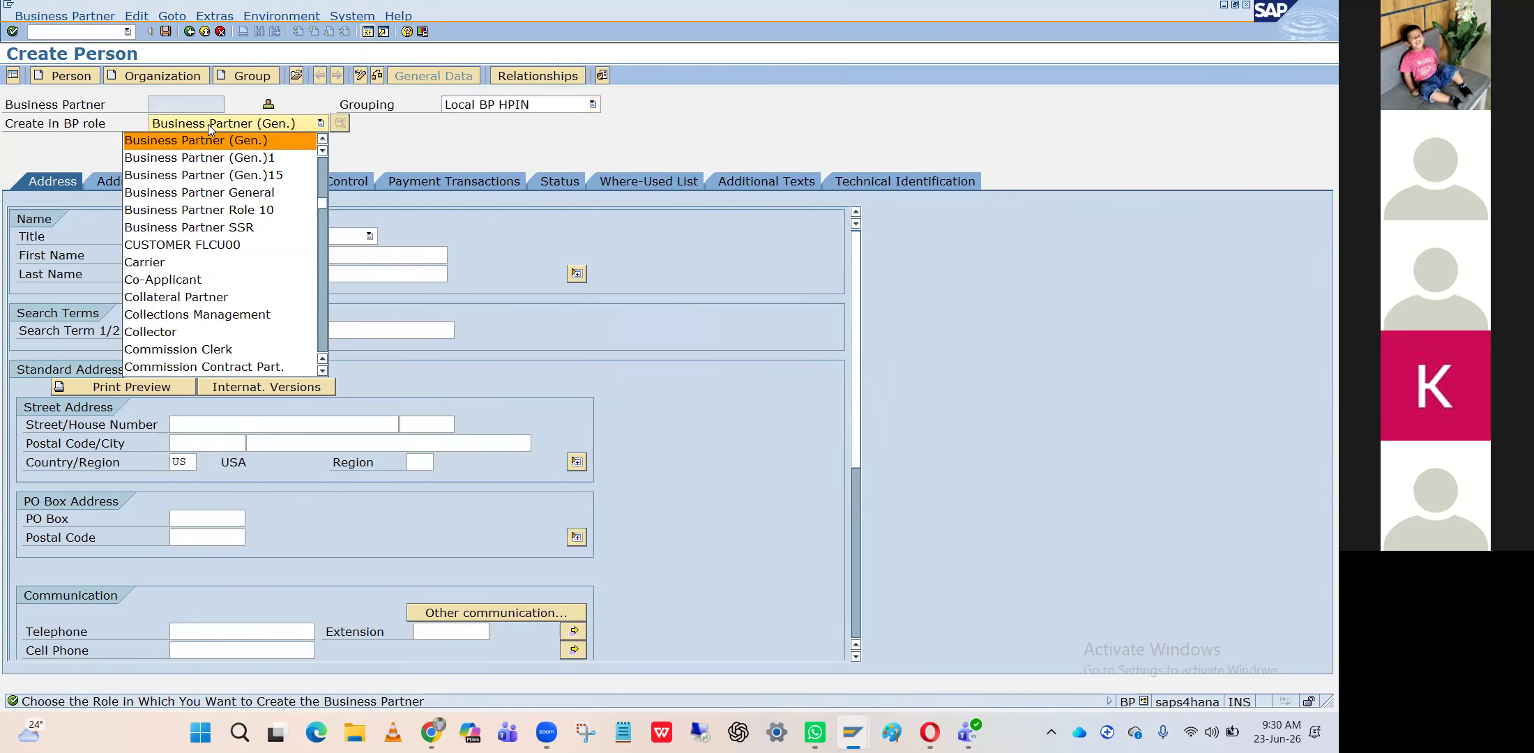
pyautogui.write('fl')
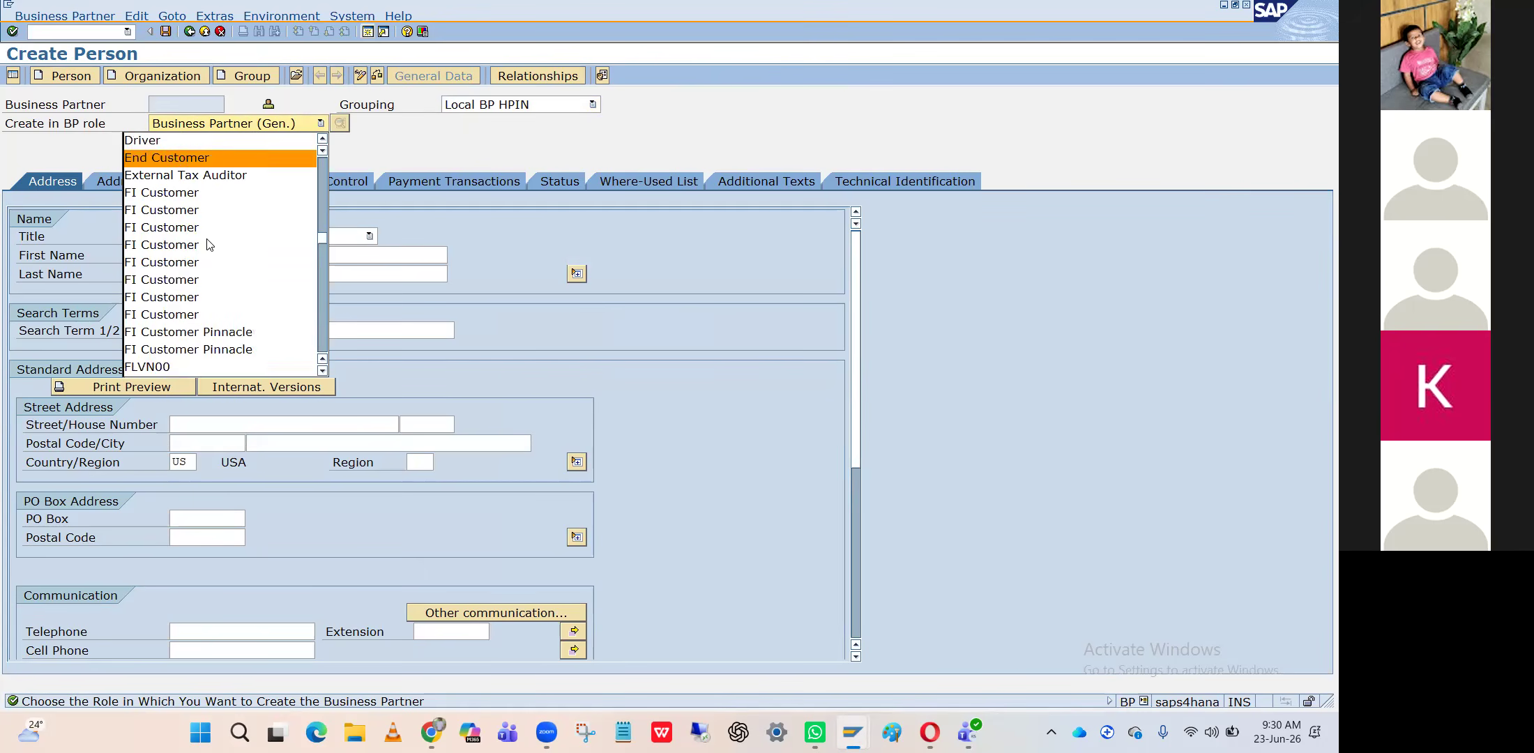
pyautogui.click(160, 366)
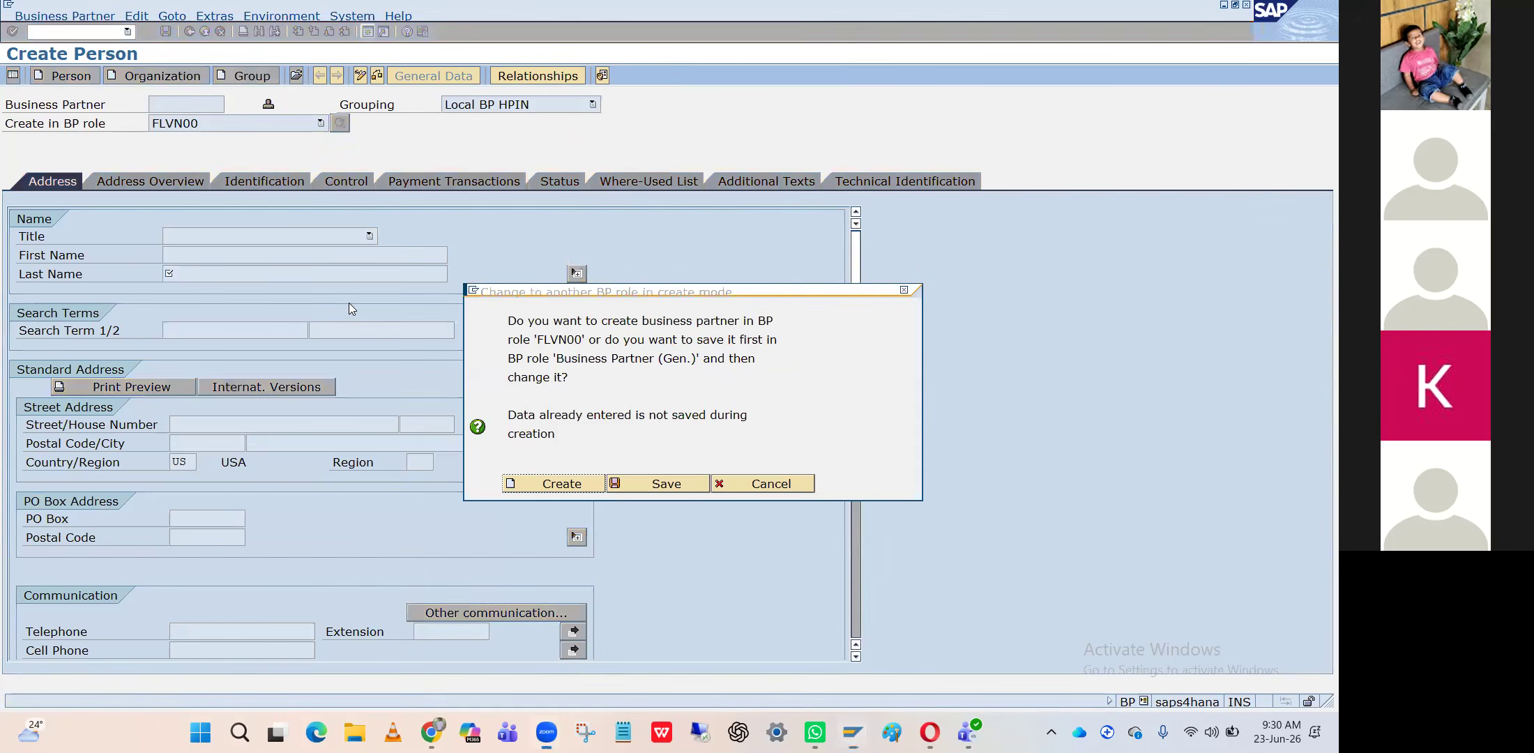
pyautogui.click(537, 482)
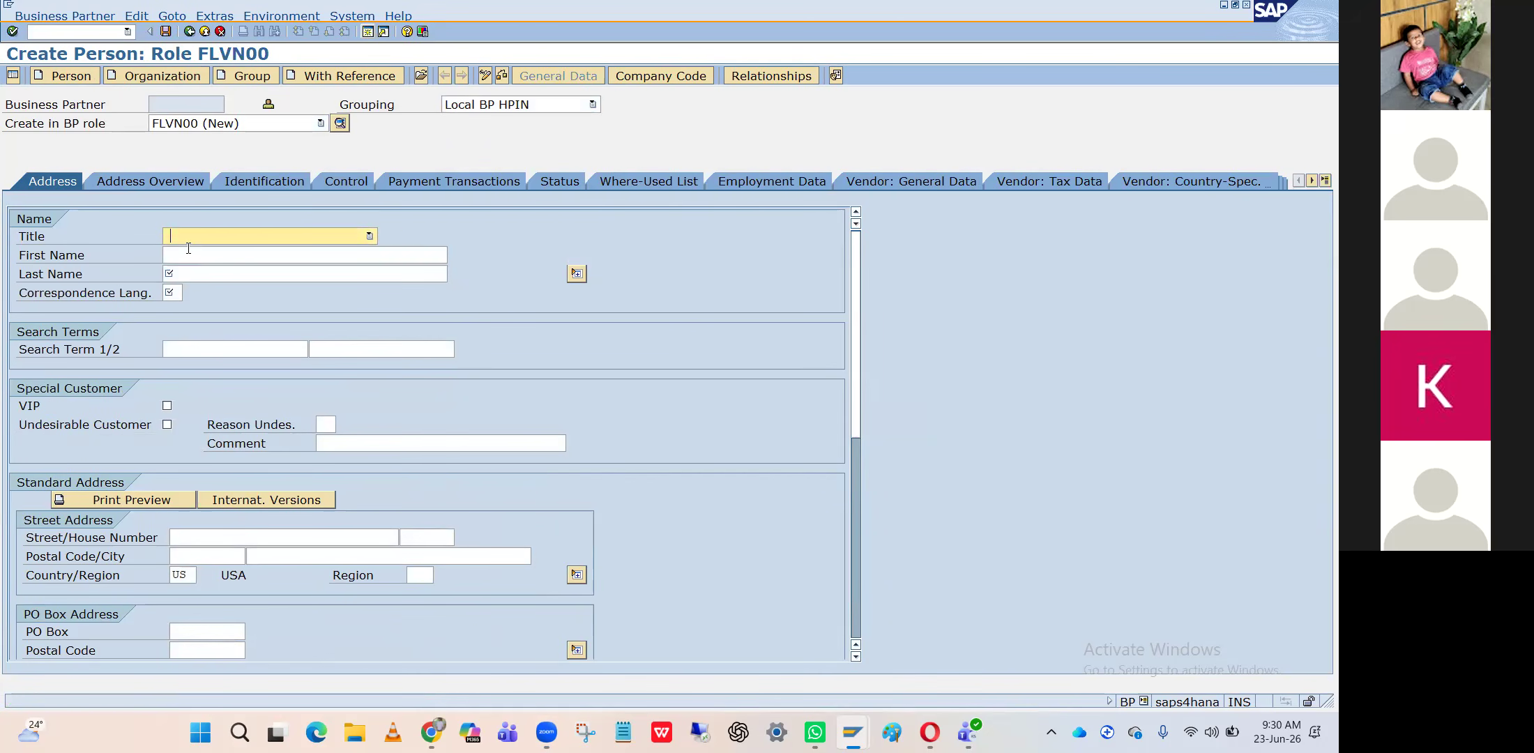
pyautogui.click(370, 237)
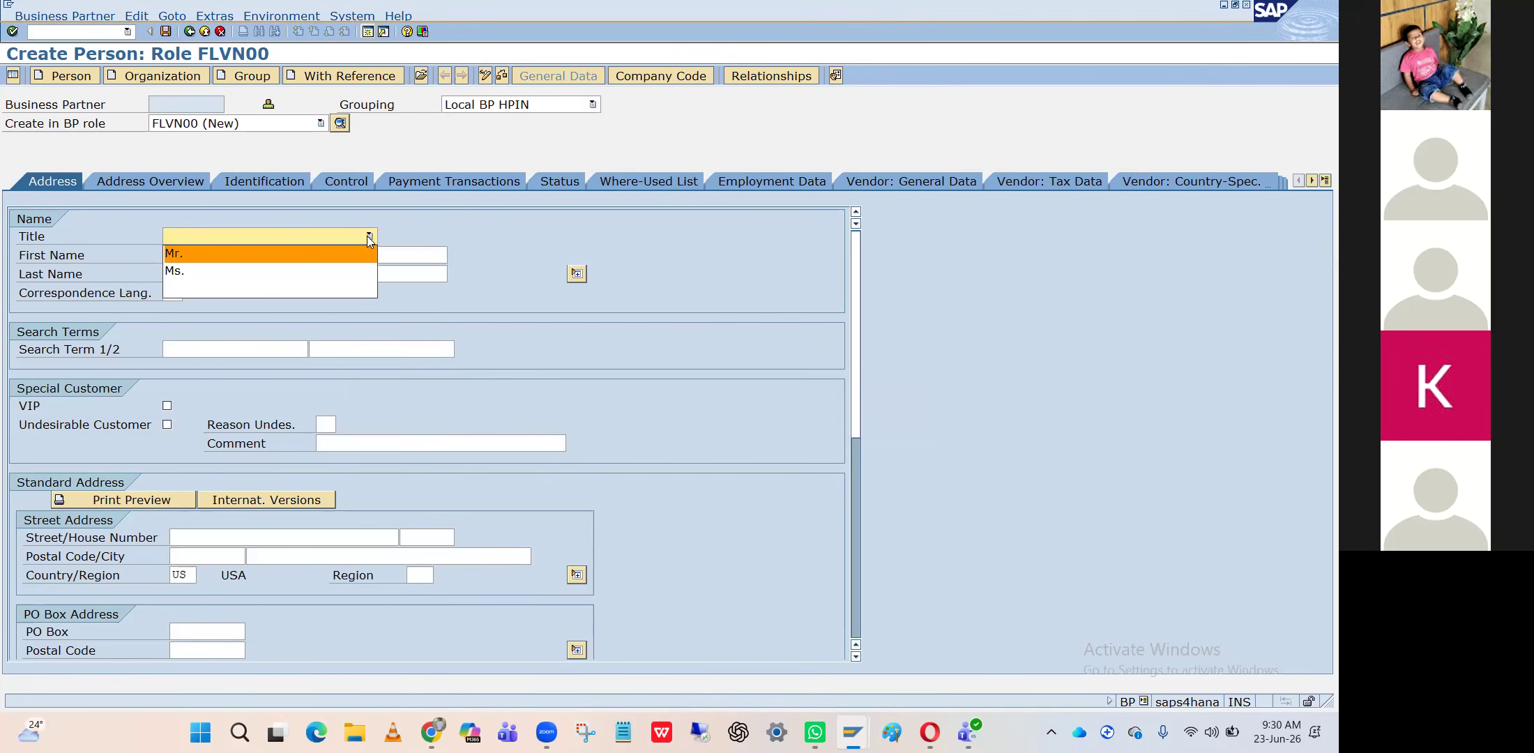
pyautogui.click(259, 256)
pyautogui.click(261, 255)
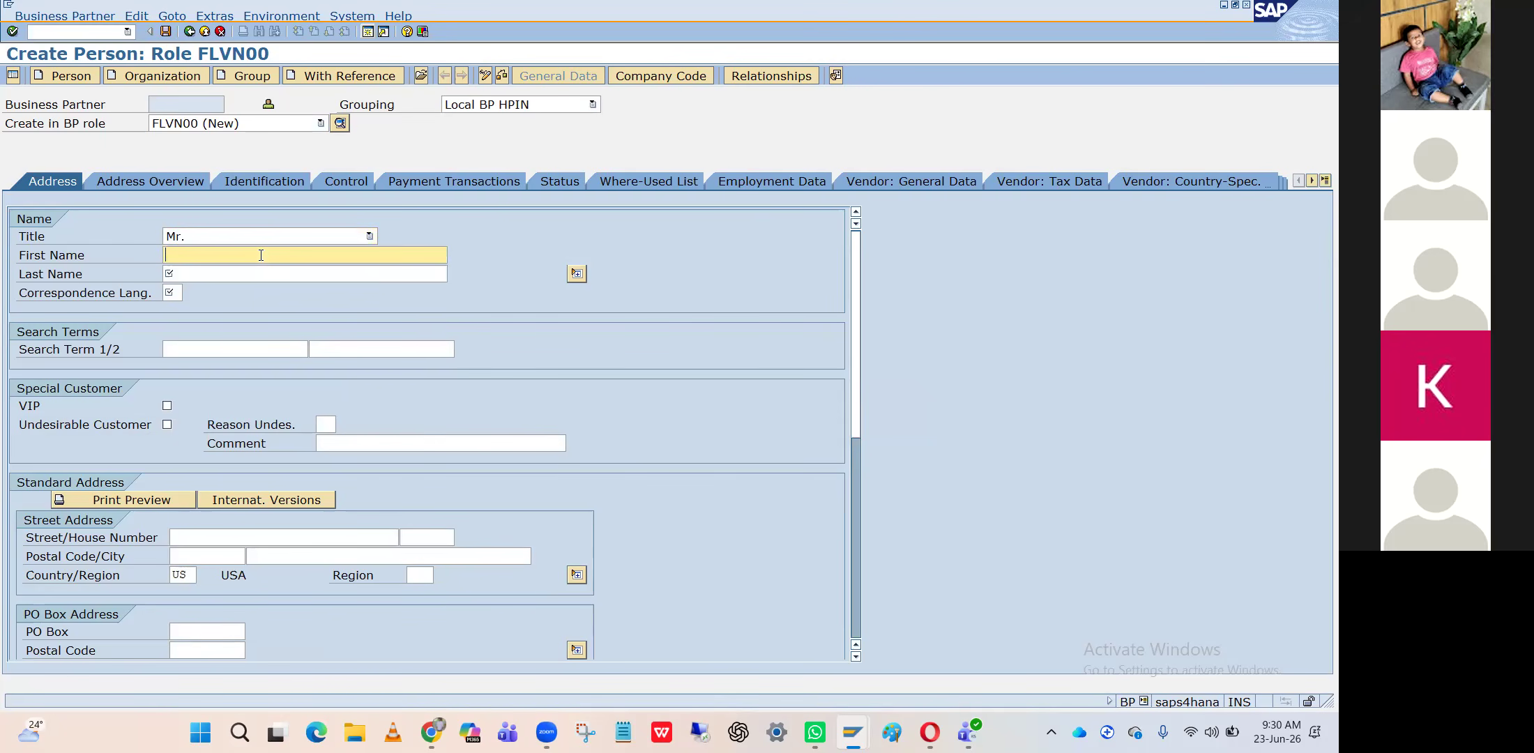
pyautogui.press('BackSpace')
pyautogui.write('XYZ')
pyautogui.press('Tab')
pyautogui.write('XY')
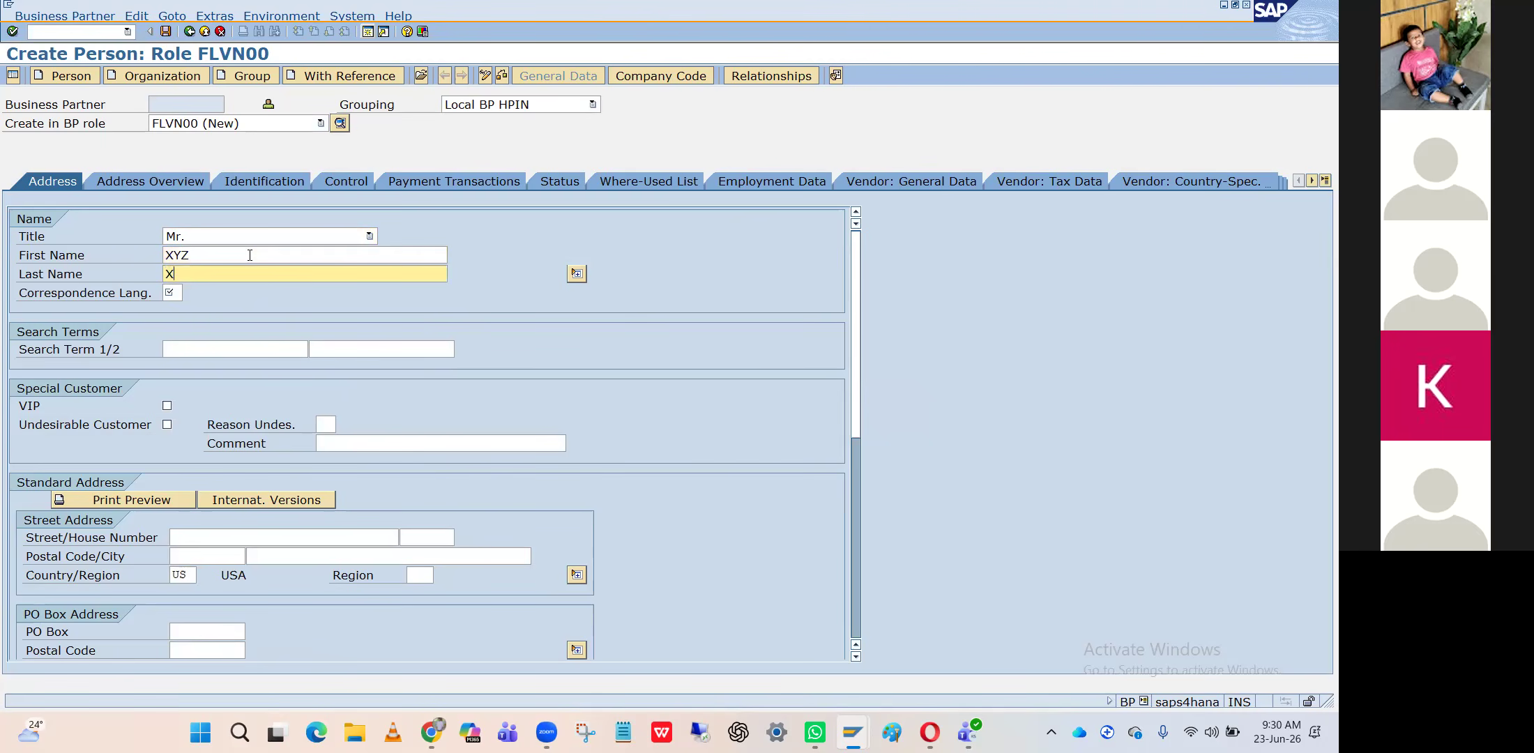
pyautogui.write('Z')
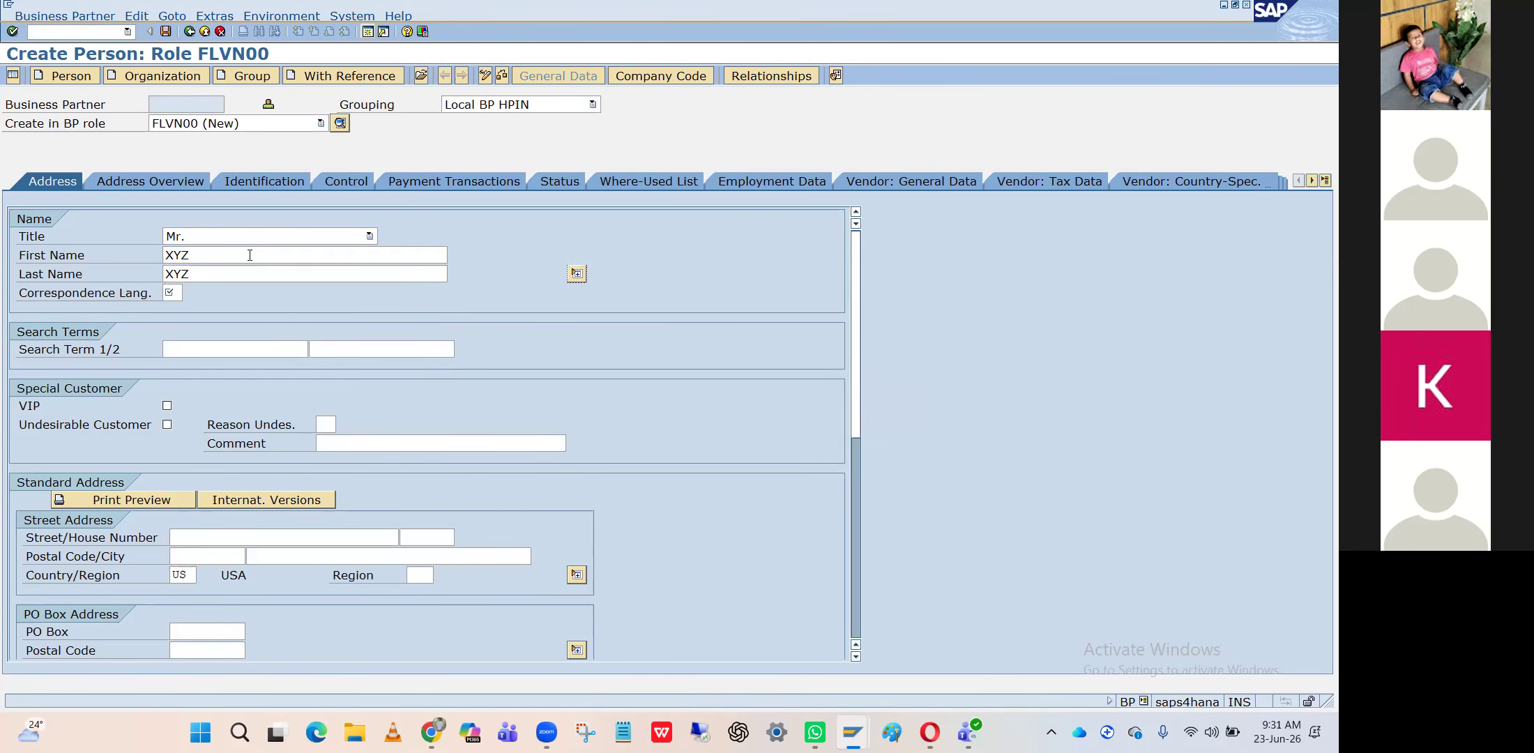
pyautogui.click(175, 292)
# Discard the unsaved person data and start creating an organization instead
pyautogui.click(86, 80)
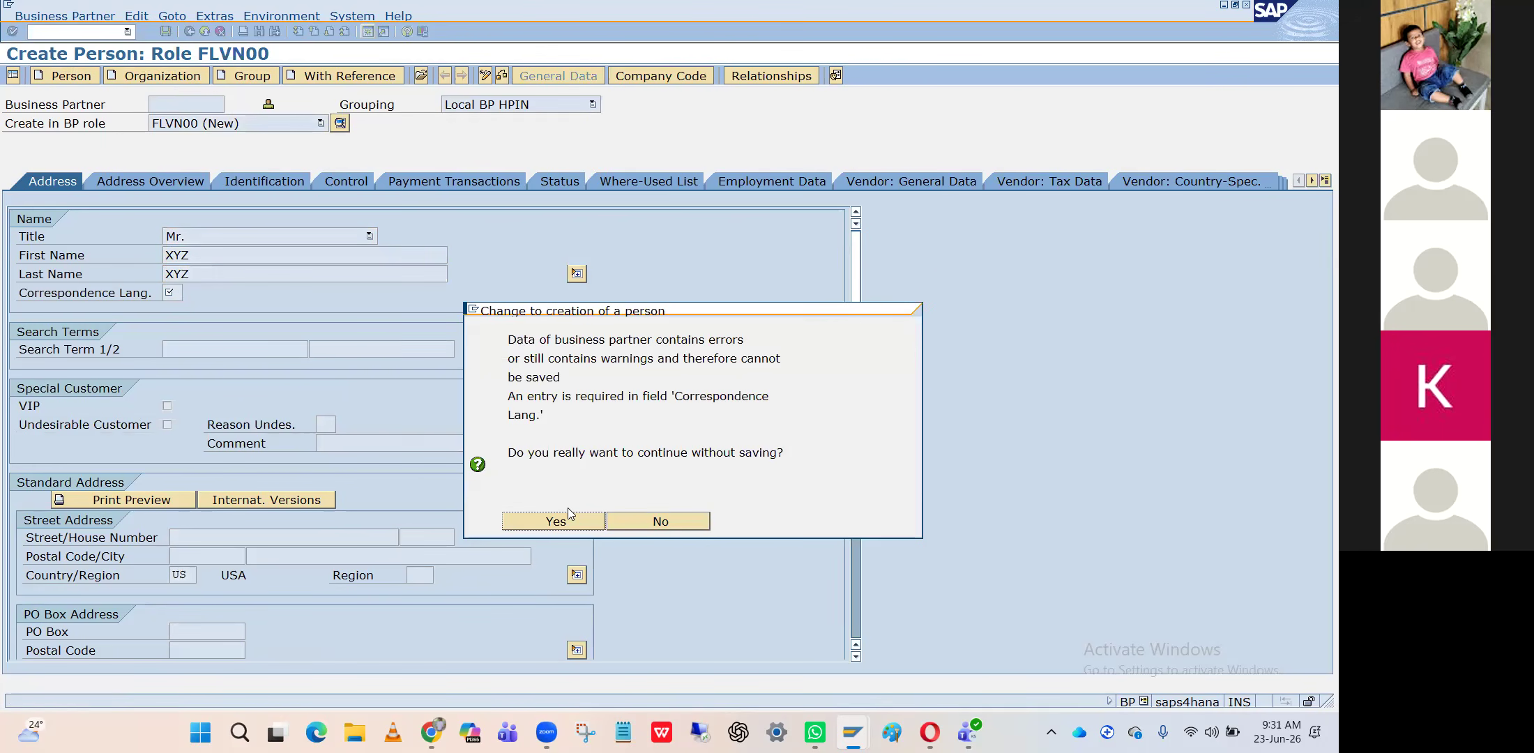
pyautogui.click(573, 525)
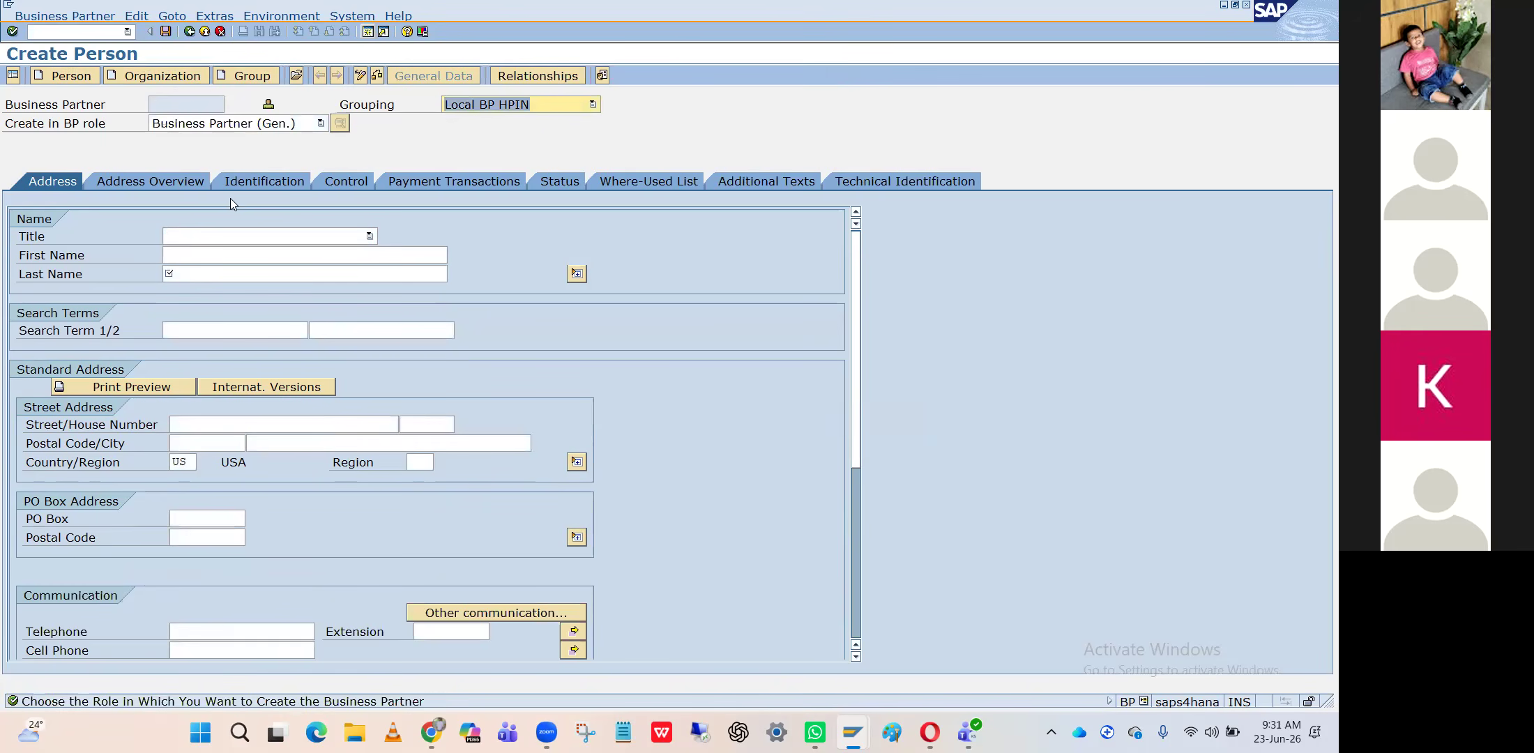
pyautogui.click(187, 80)
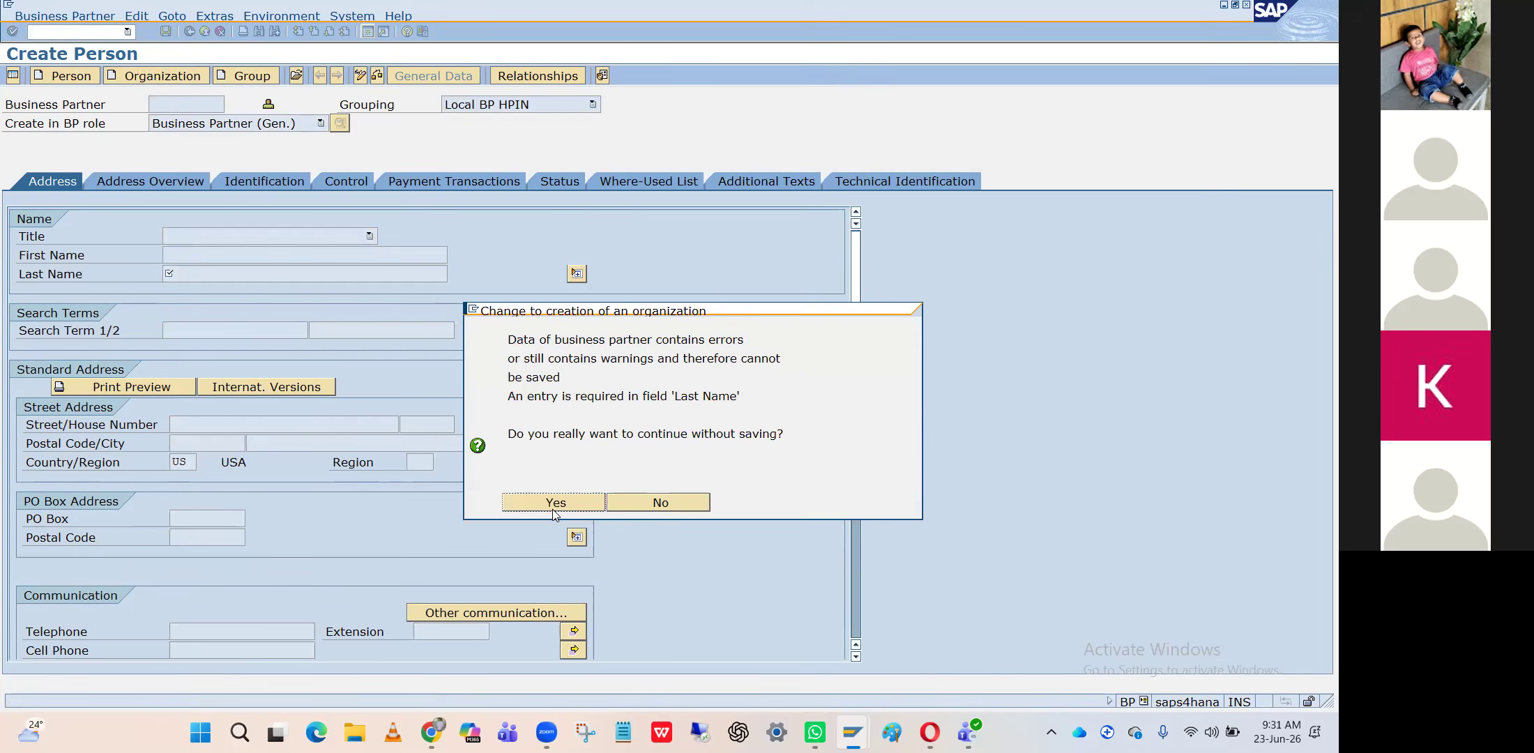
pyautogui.click(553, 503)
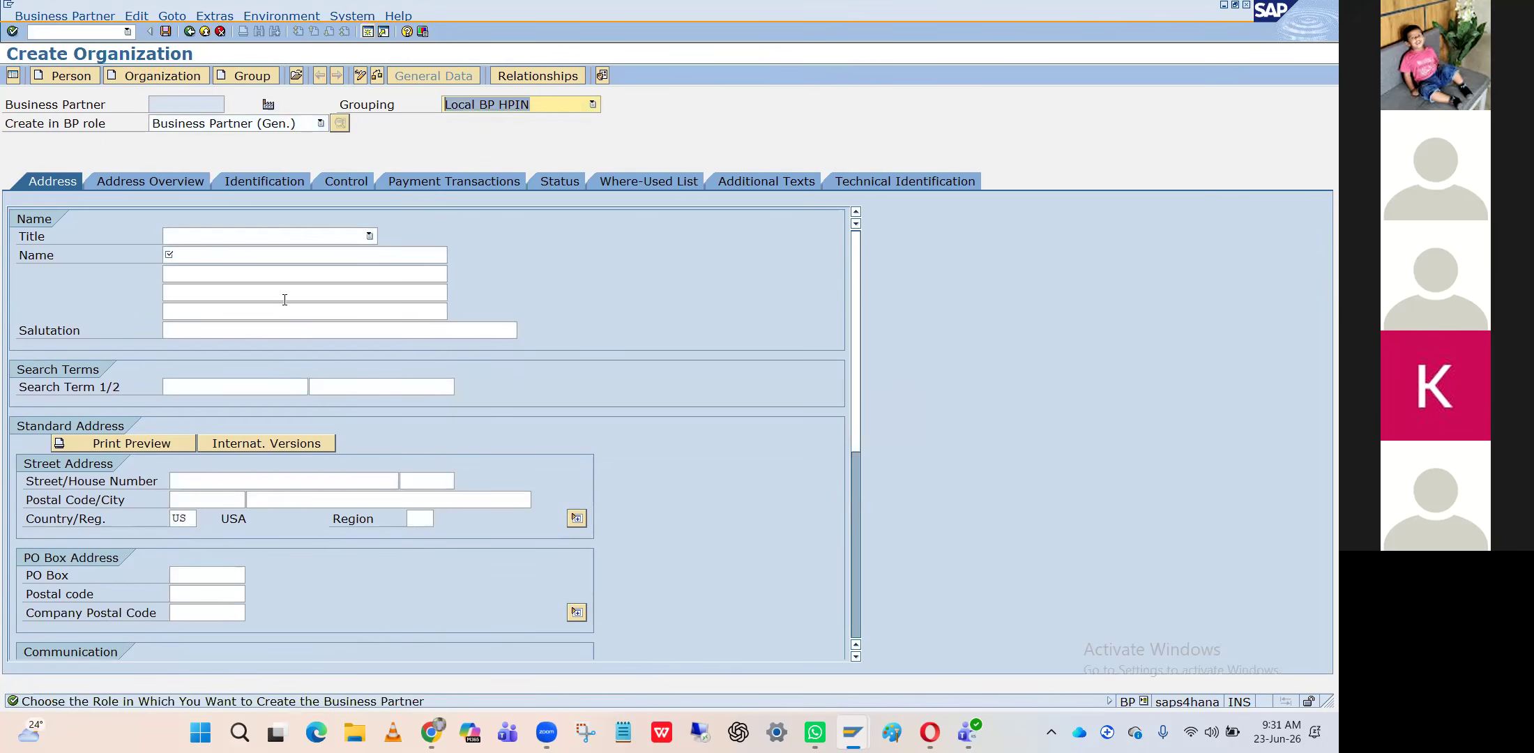
# Enter title Company, name XYZ ltd and country IN for the organization in the general role, then display its address overview
pyautogui.click(263, 242)
pyautogui.click(241, 253)
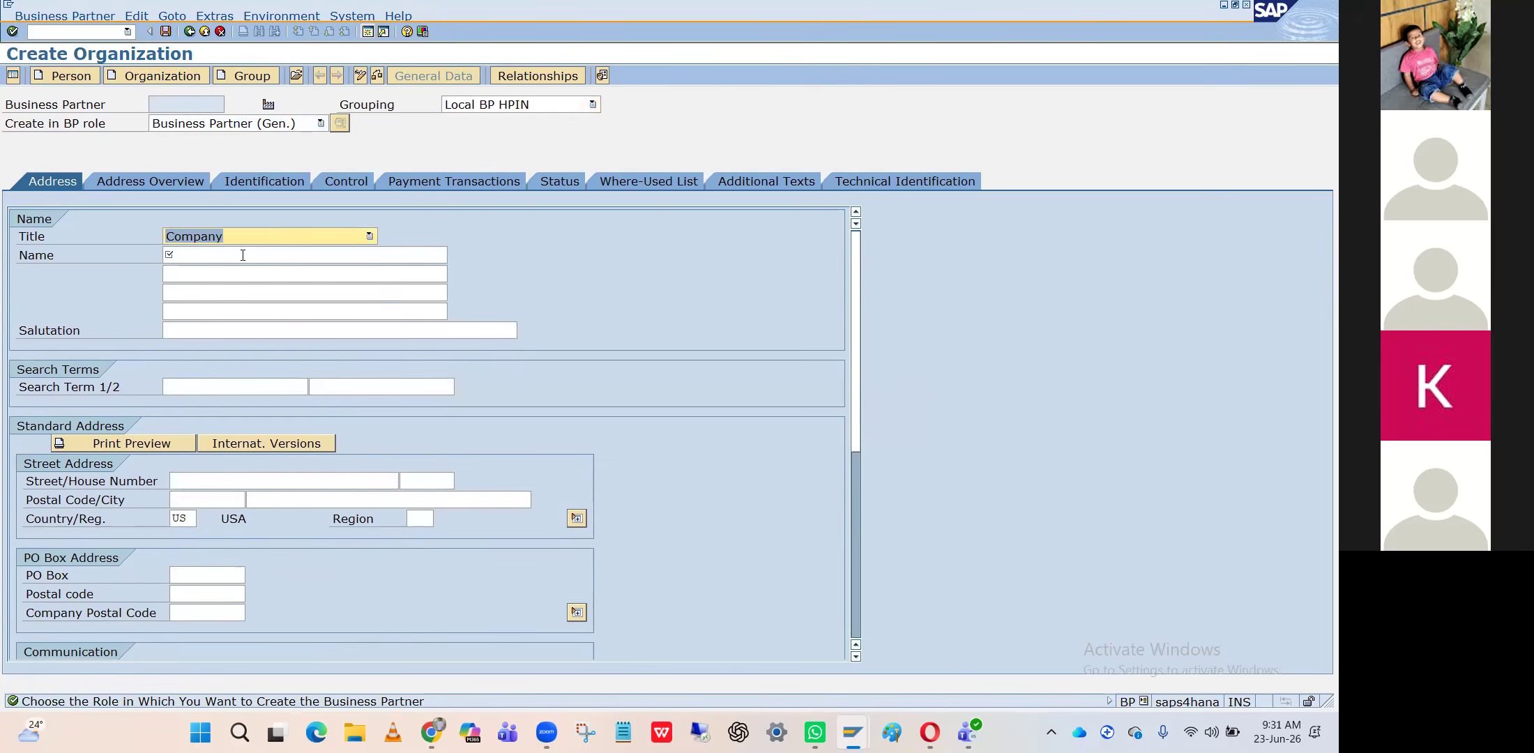
pyautogui.click(243, 255)
pyautogui.click(234, 271)
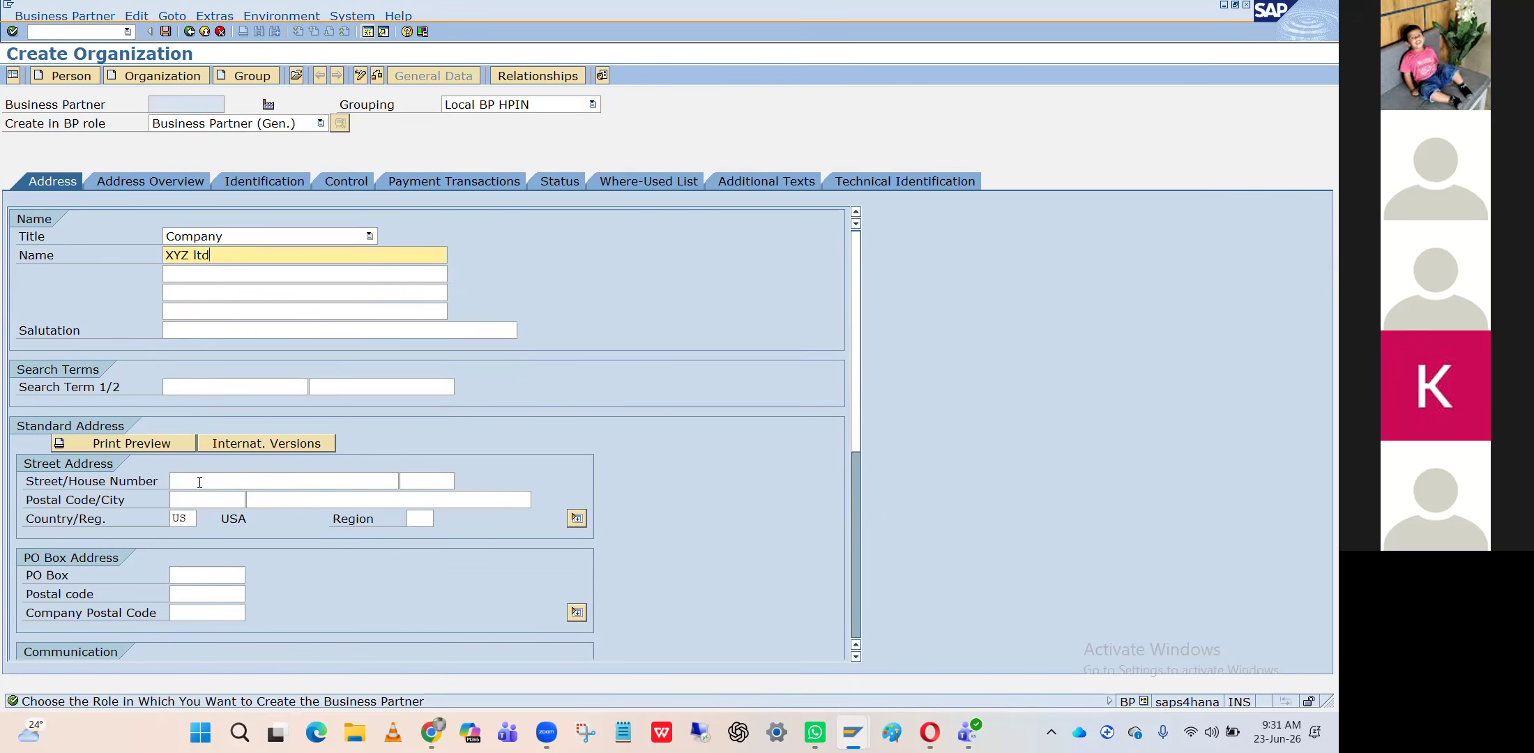
pyautogui.click(189, 518)
pyautogui.press('BackSpace')
pyautogui.press('BackSpace')
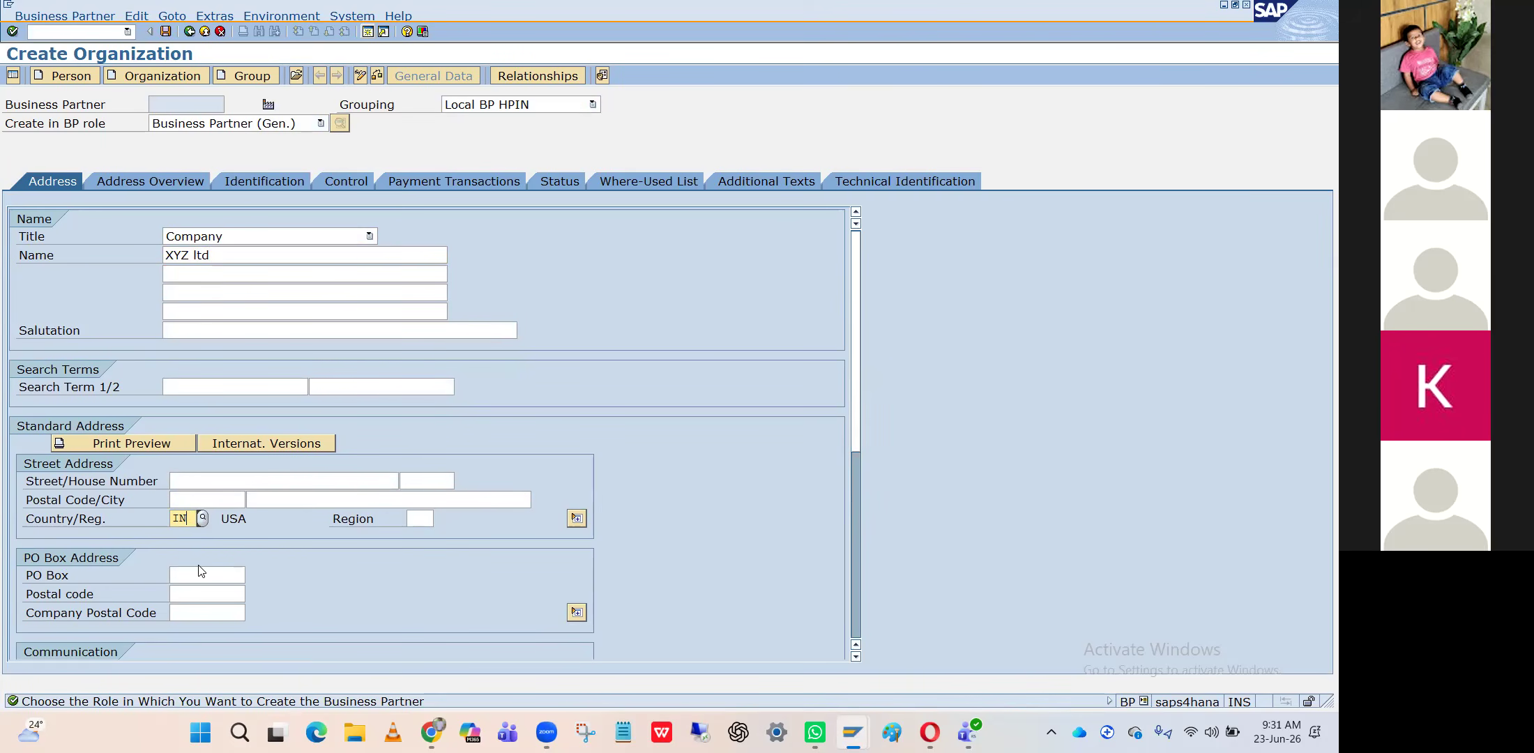
pyautogui.click(159, 182)
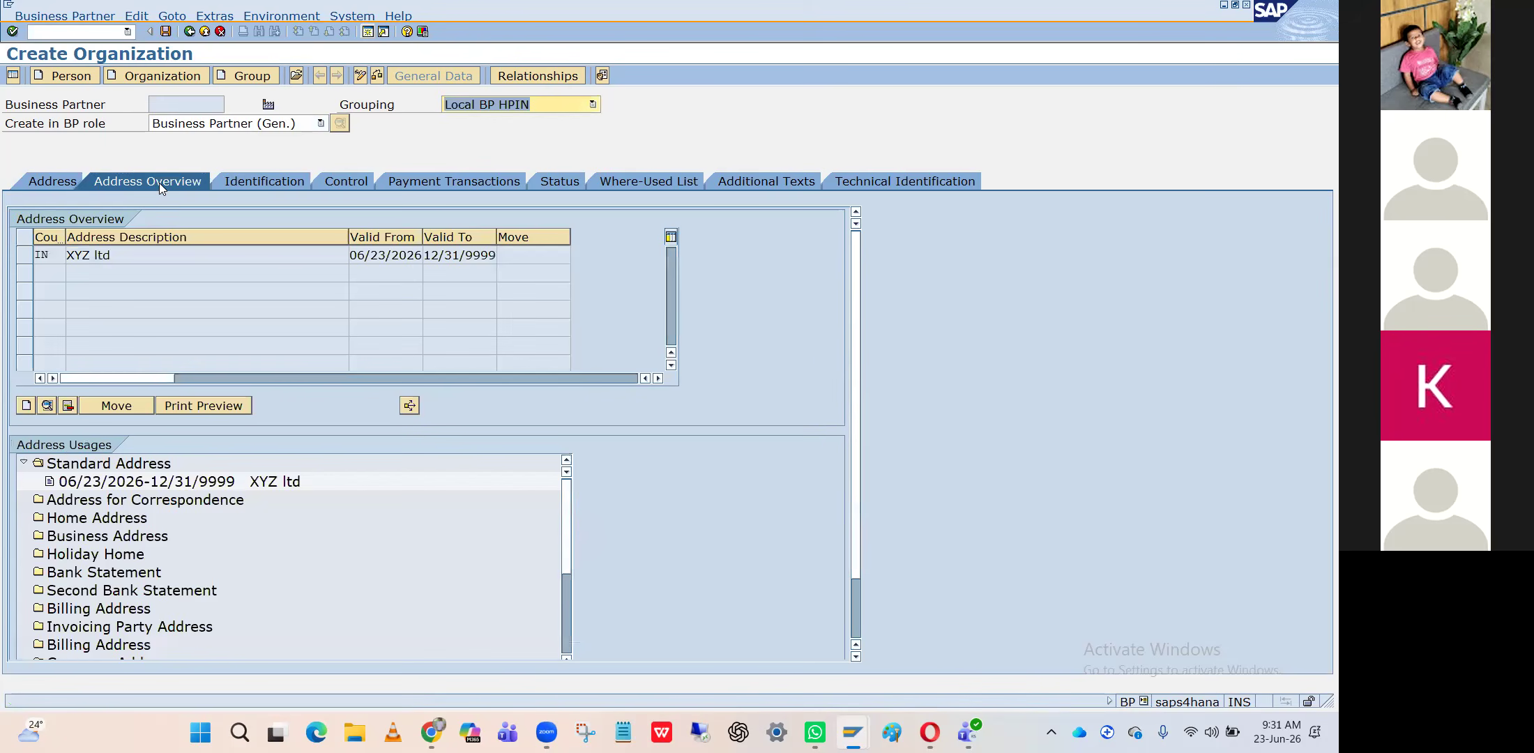
# Change the organization's business partner role to FLVN00 and confirm creating it in that role
pyautogui.click(319, 125)
pyautogui.press('Down')
pyautogui.press('Down')
pyautogui.press('Down')
pyautogui.press('Down')
pyautogui.press('Down')
pyautogui.press('Down')
pyautogui.press('Down')
pyautogui.press('Down')
pyautogui.press('Down')
pyautogui.press('Down')
pyautogui.press('Down')
pyautogui.press('Down')
pyautogui.press('Down')
pyautogui.press('Down')
pyautogui.press('Down')
pyautogui.press('Down')
pyautogui.press('Down')
pyautogui.press('Down')
pyautogui.press('Down')
pyautogui.press('Down')
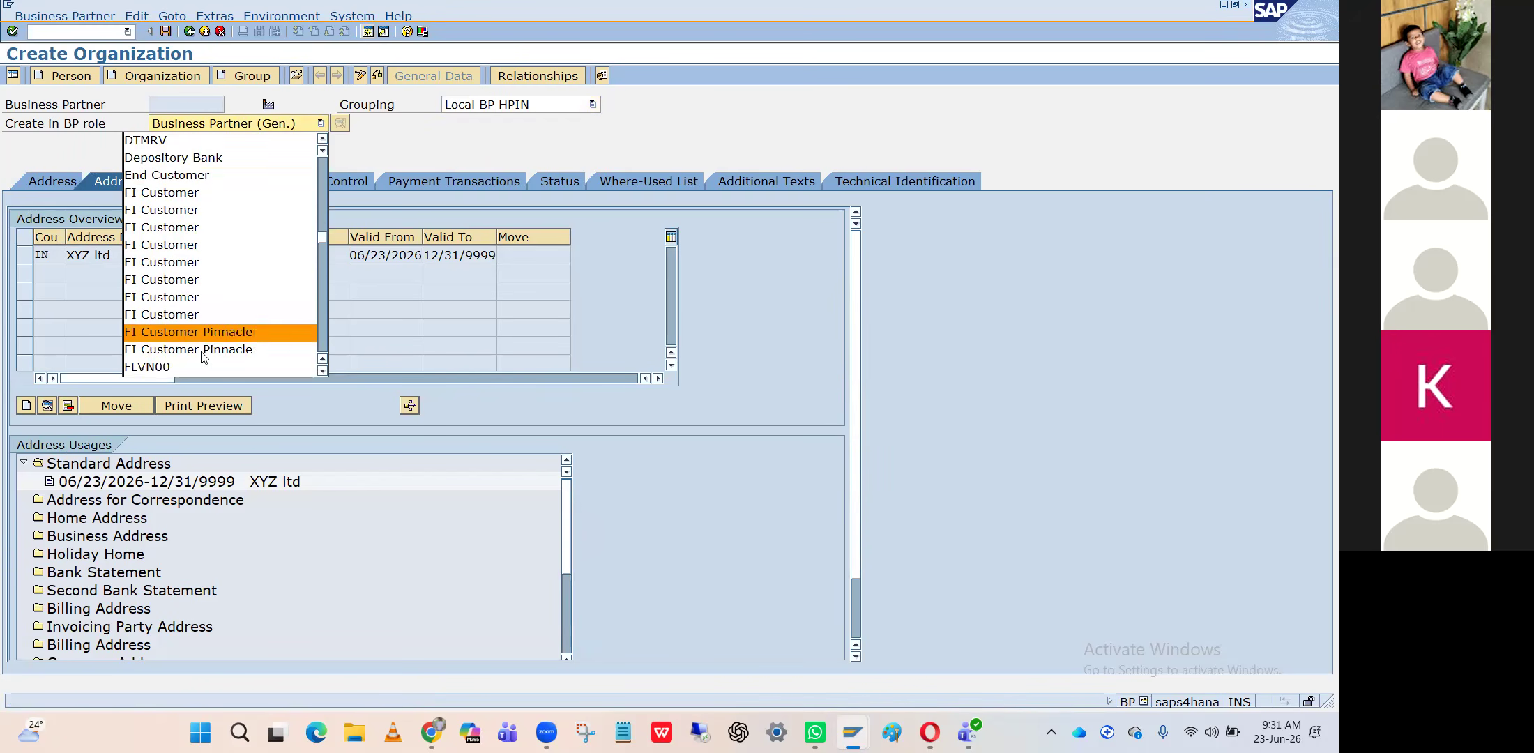
pyautogui.click(188, 366)
pyautogui.press('Return')
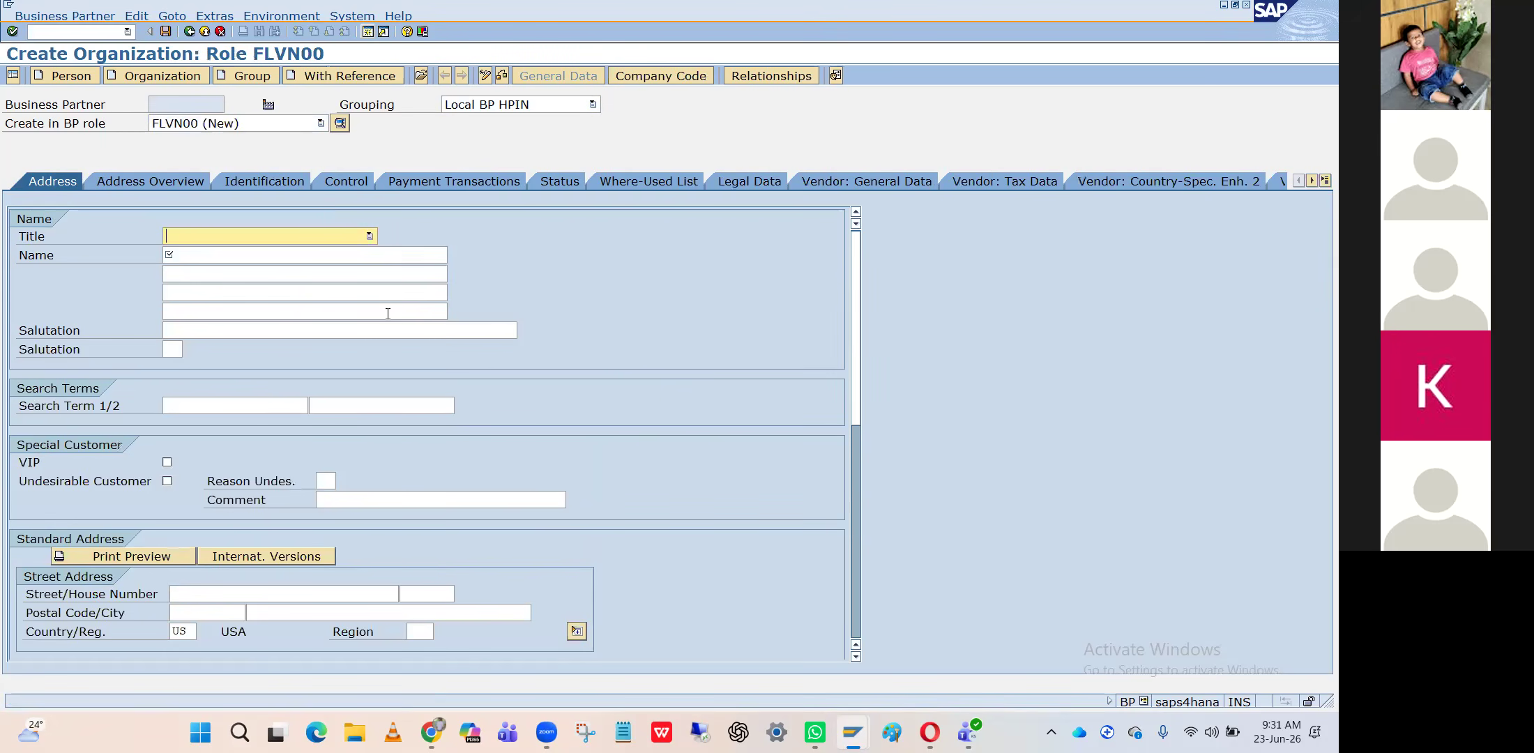
# Set the FLVN00 organization's title to Company, its name to XYZ ltd and its communication language to English
pyautogui.click(369, 236)
pyautogui.click(301, 253)
pyautogui.click(300, 255)
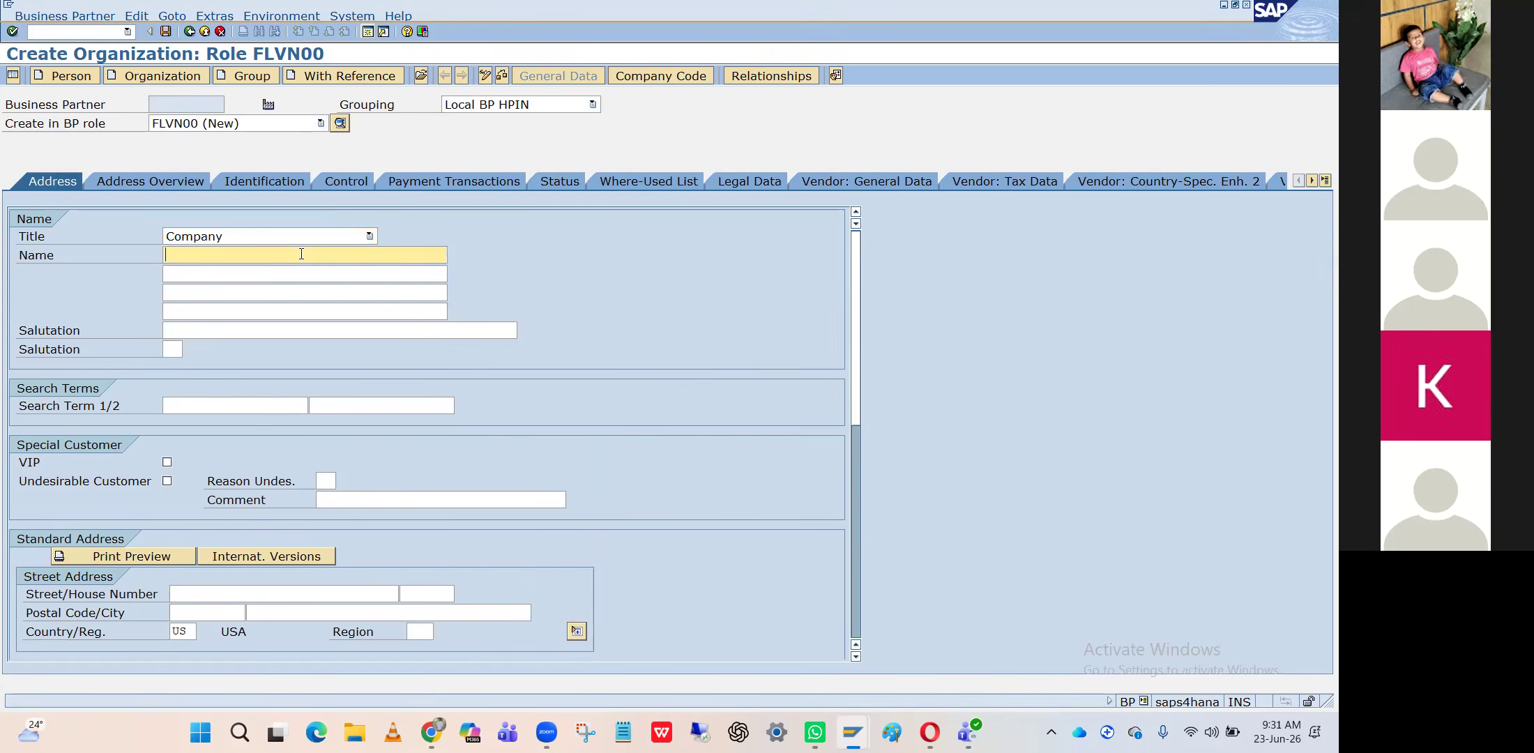
pyautogui.click(281, 271)
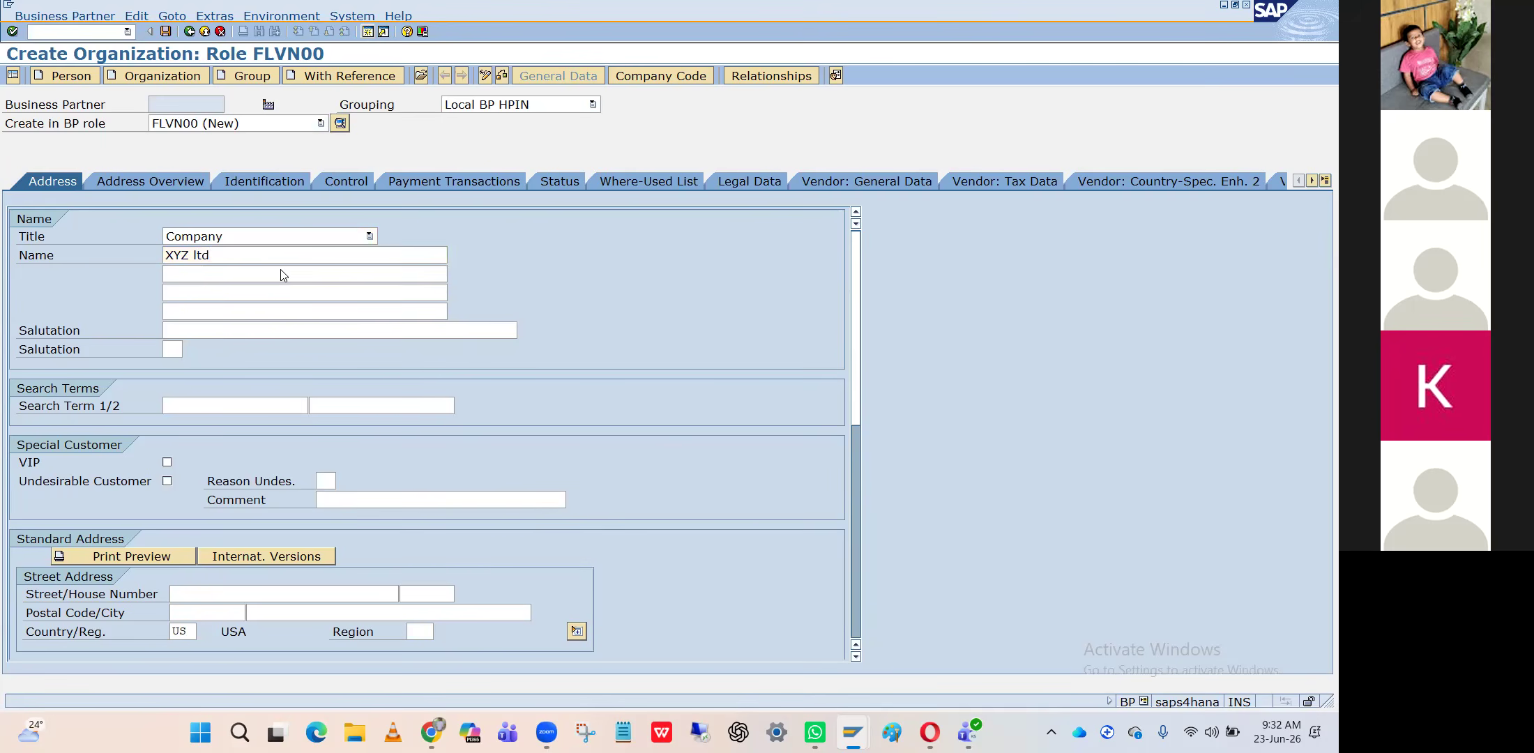
pyautogui.press('Return')
pyautogui.press('e')
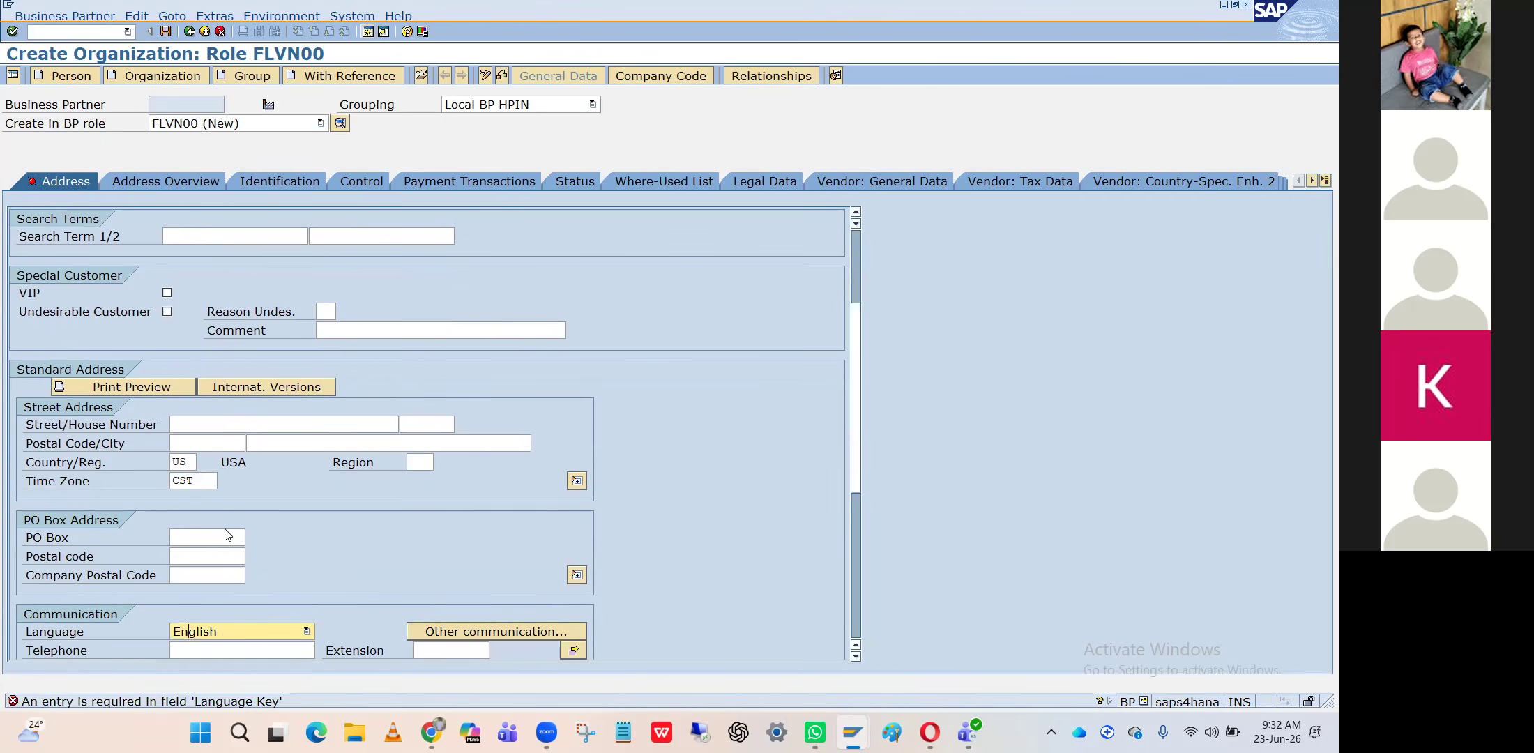
# Set the organization's country to IN in its street address and open its company code data
pyautogui.click(190, 462)
pyautogui.press('BackSpace')
pyautogui.press('BackSpace')
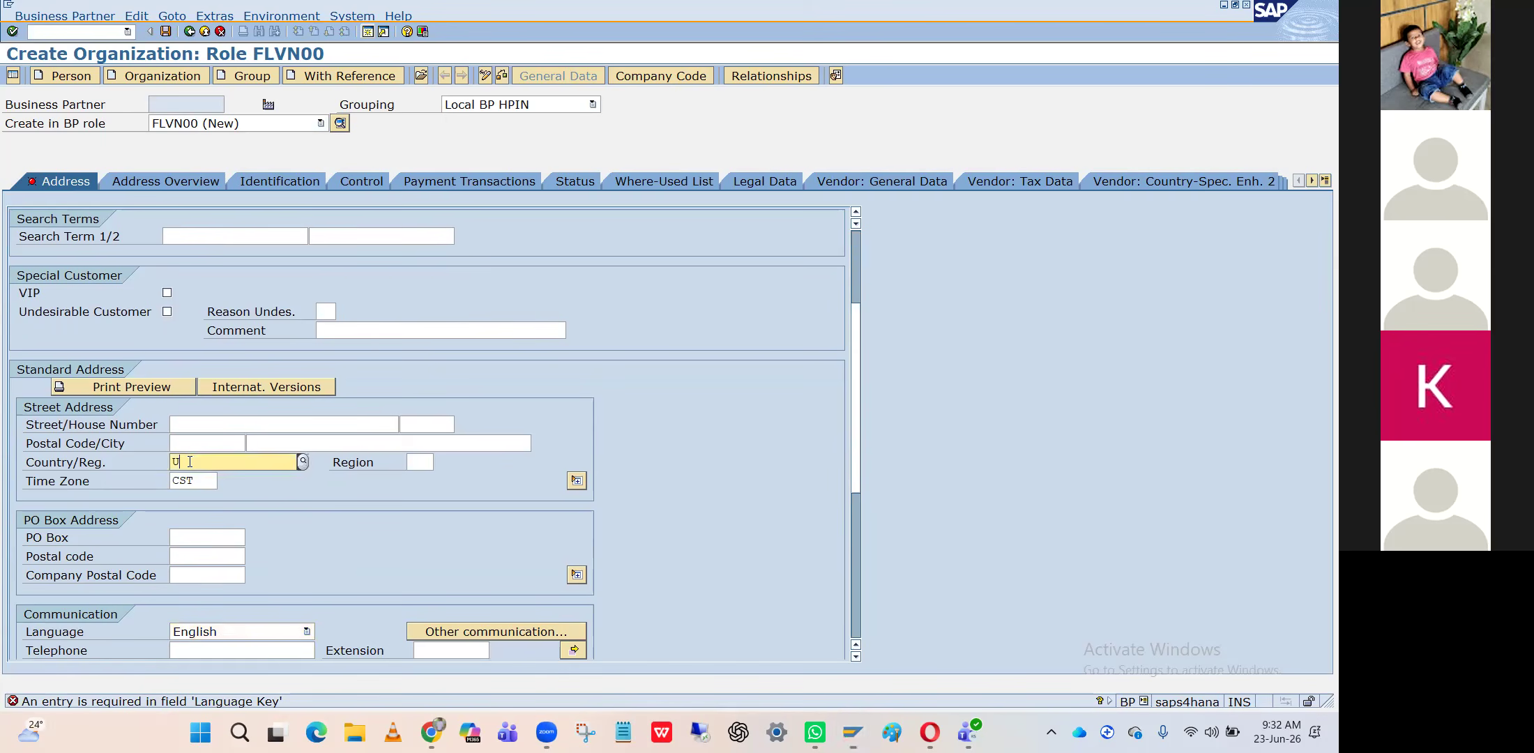
pyautogui.press('Down')
pyautogui.press('Return')
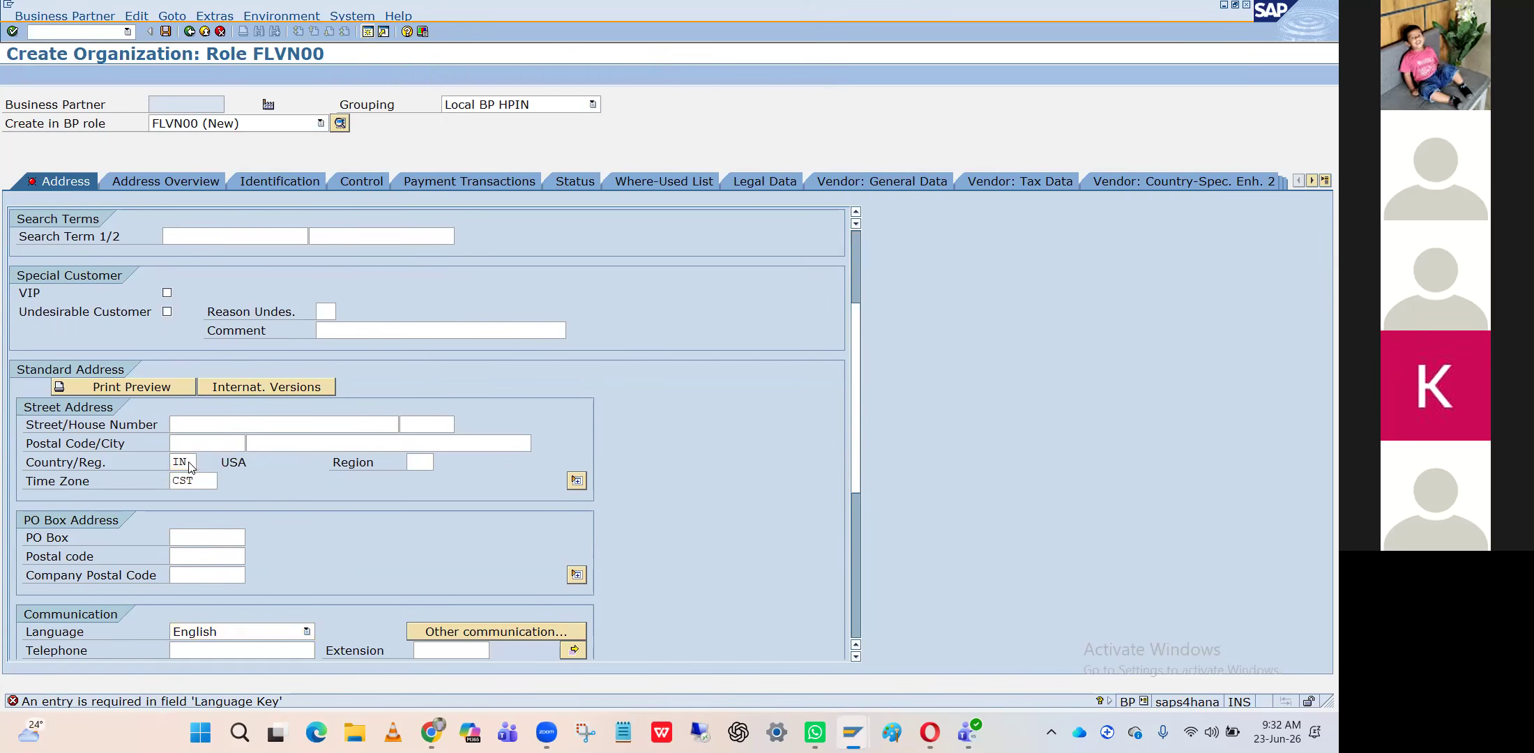
pyautogui.press('Return')
pyautogui.press('Tab')
pyautogui.press('BackSpace')
pyautogui.press('Return')
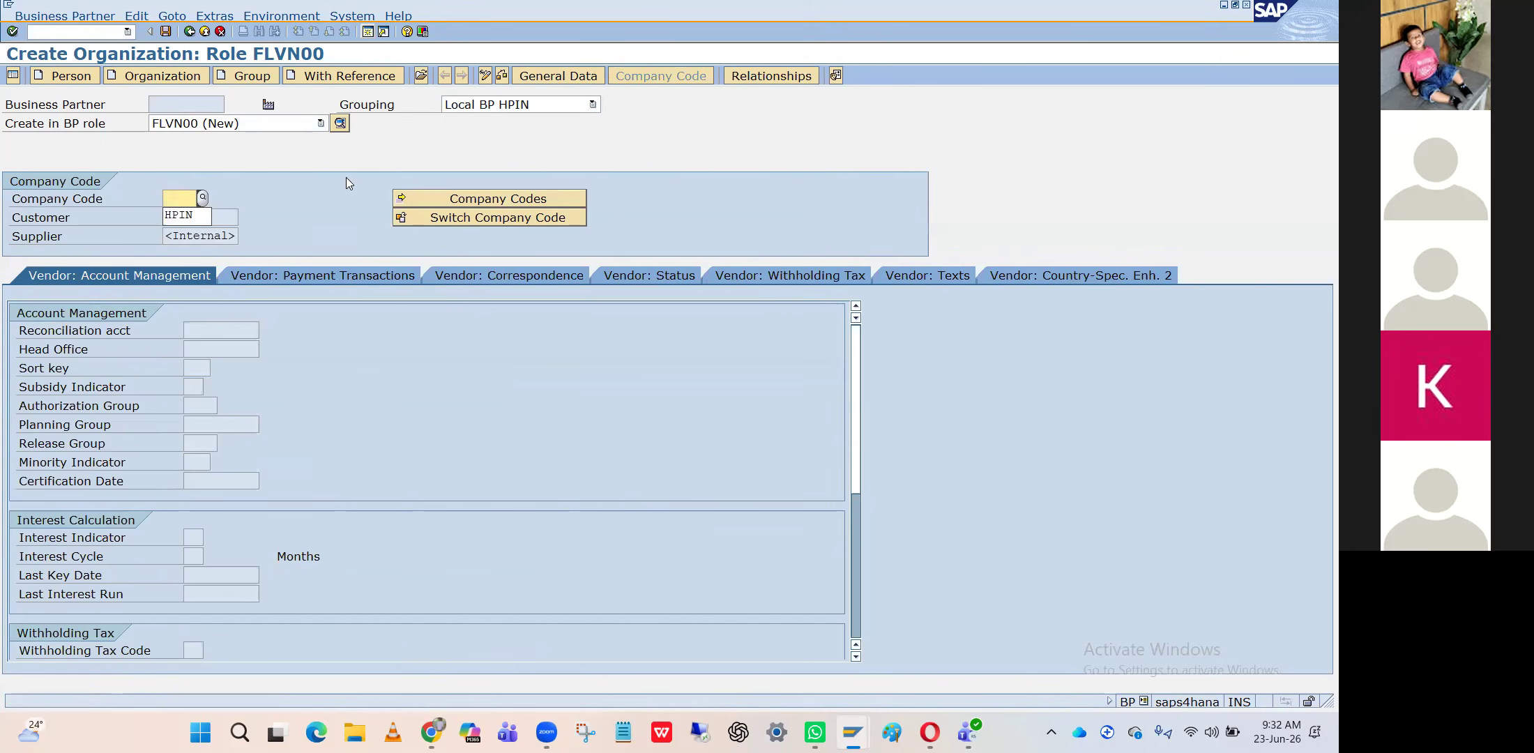
# Enter company code HPIN for the vendor and set its reconciliation account to 199997
pyautogui.click(195, 215)
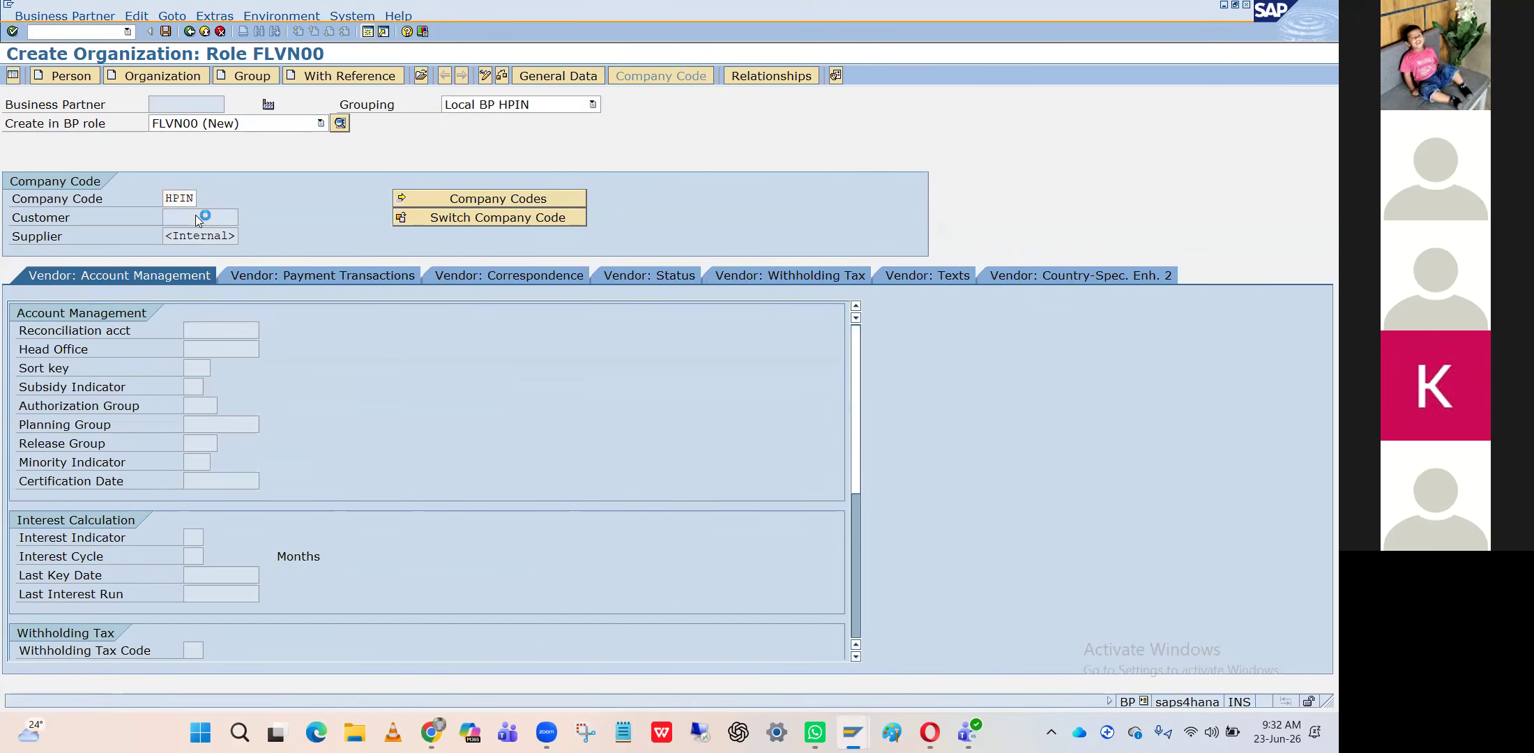
pyautogui.press('Return')
pyautogui.press('Down')
pyautogui.press('Return')
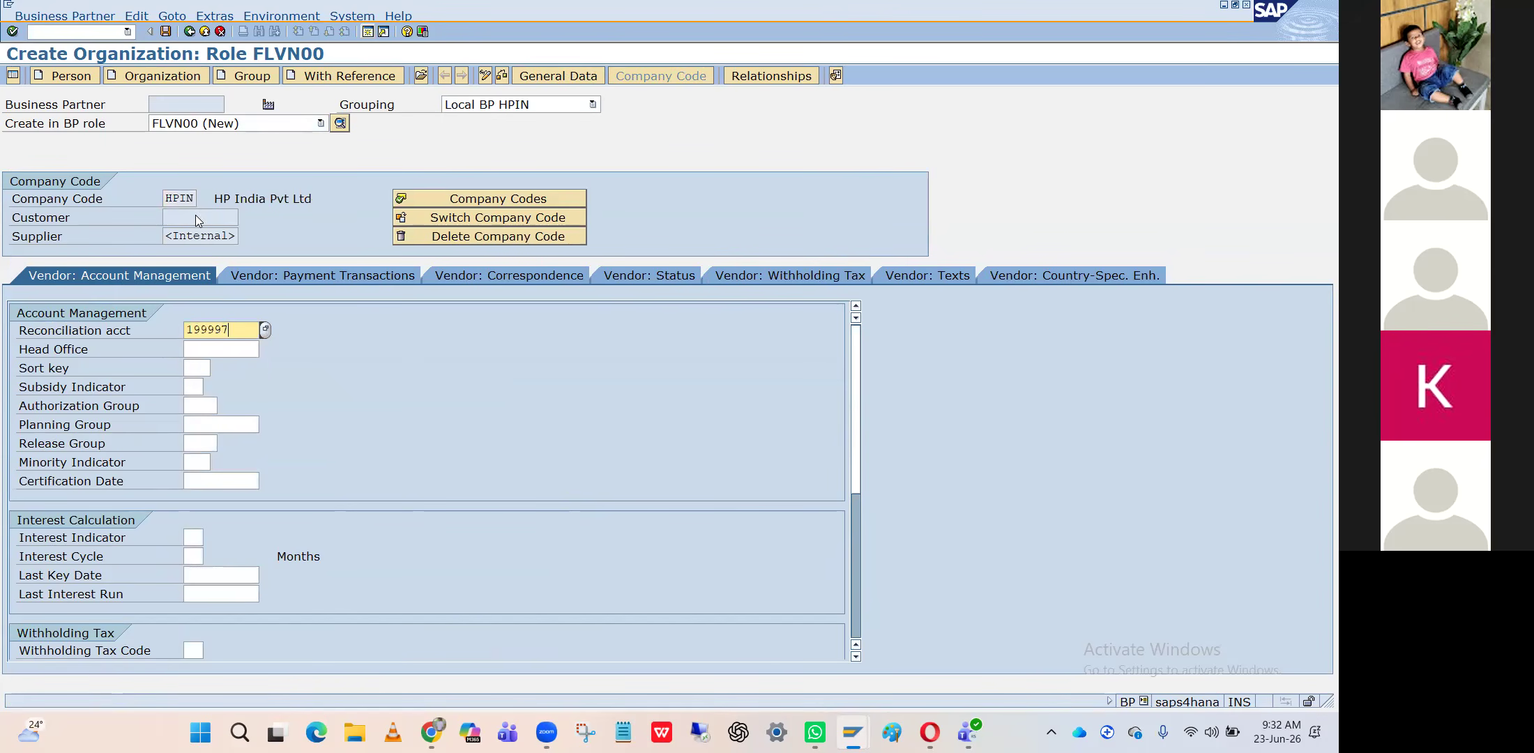
pyautogui.press('Return')
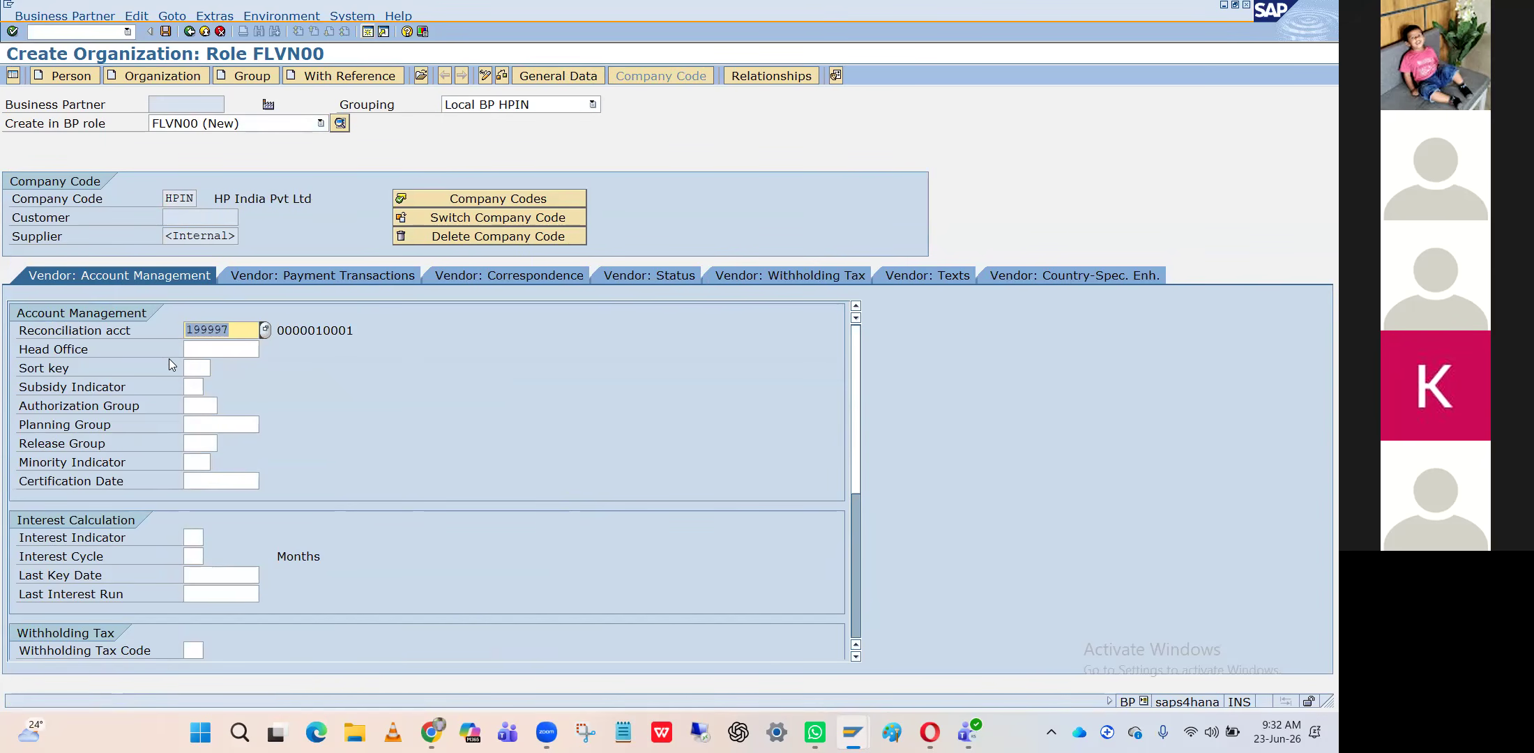
# Switch the vendor's company code and select HPIN again
pyautogui.click(493, 220)
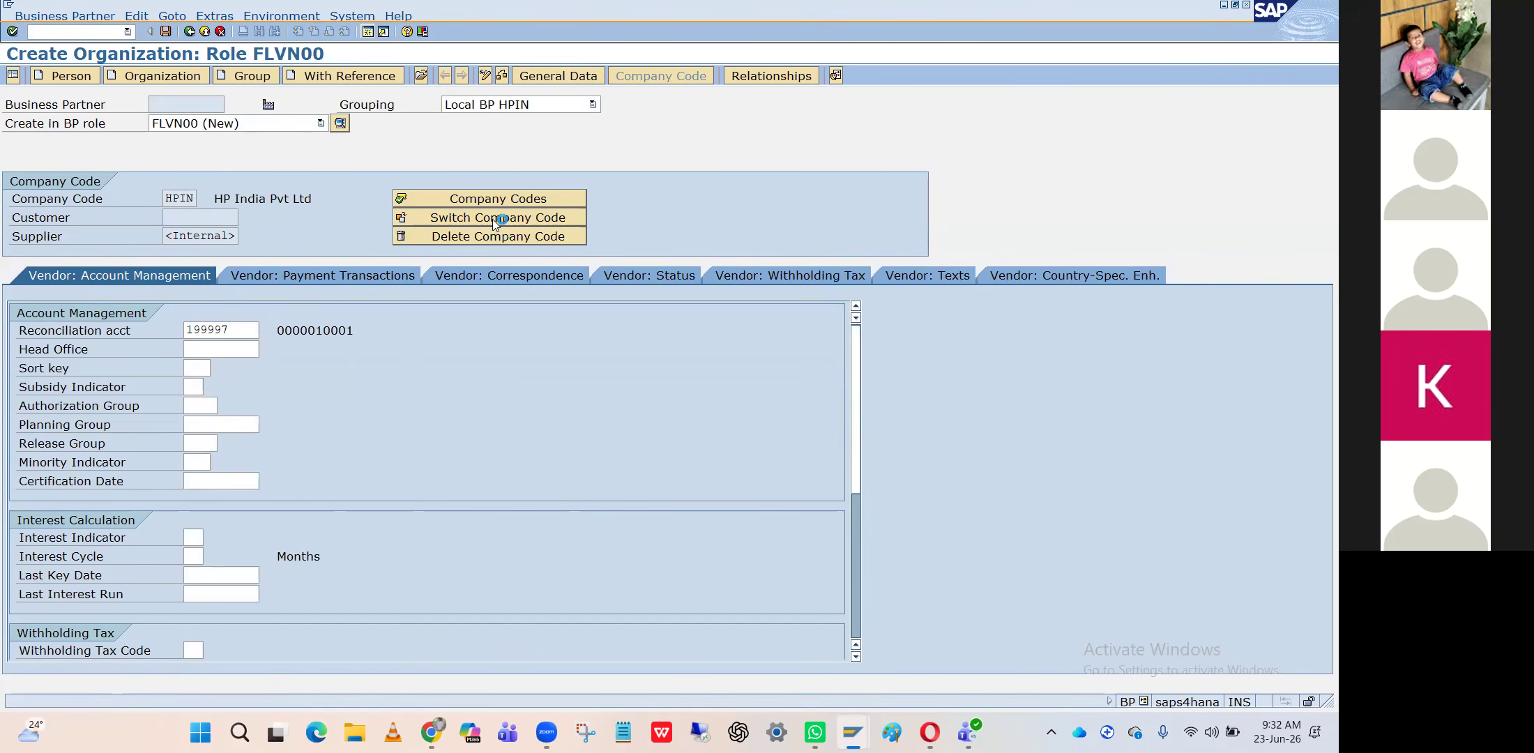
pyautogui.click(180, 198)
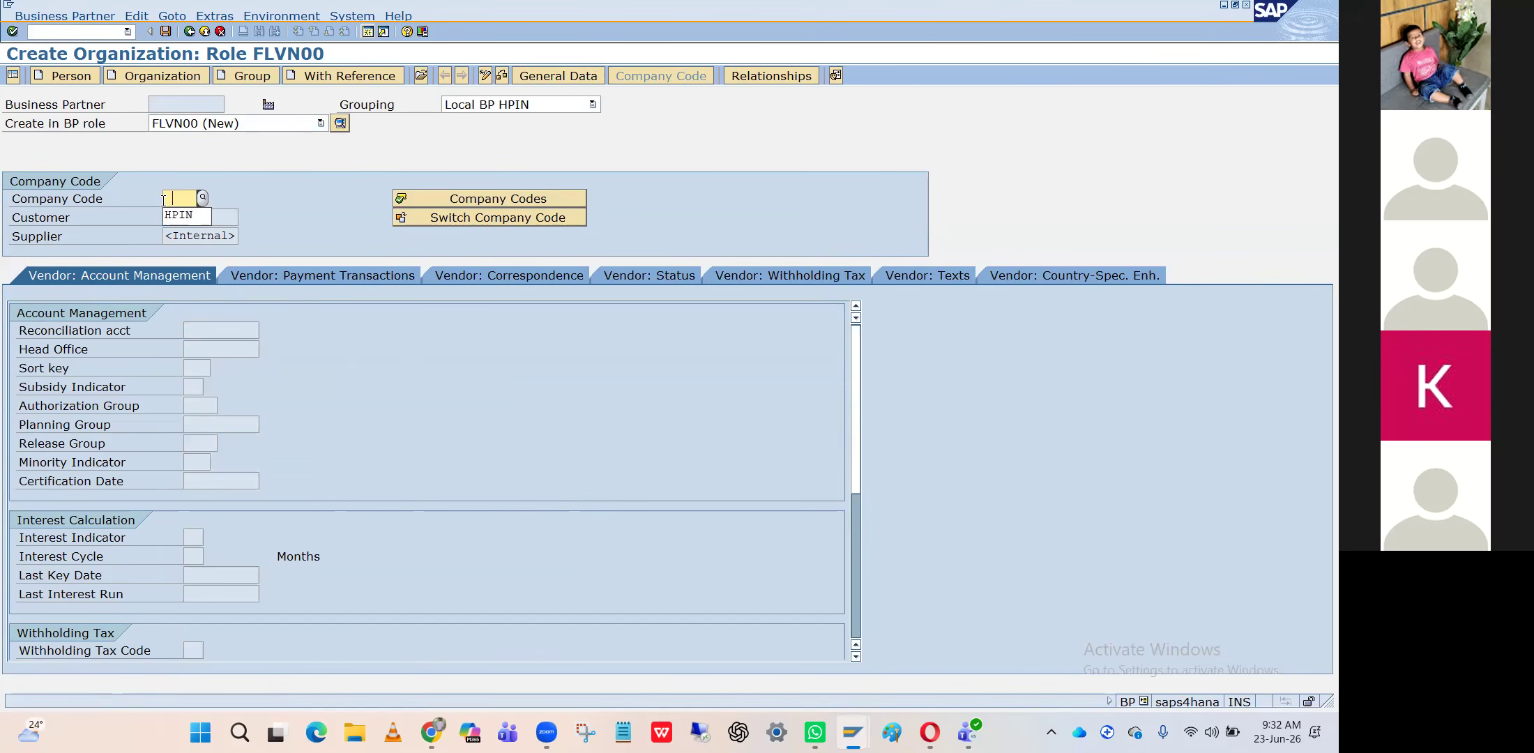
pyautogui.click(180, 216)
pyautogui.press('Return')
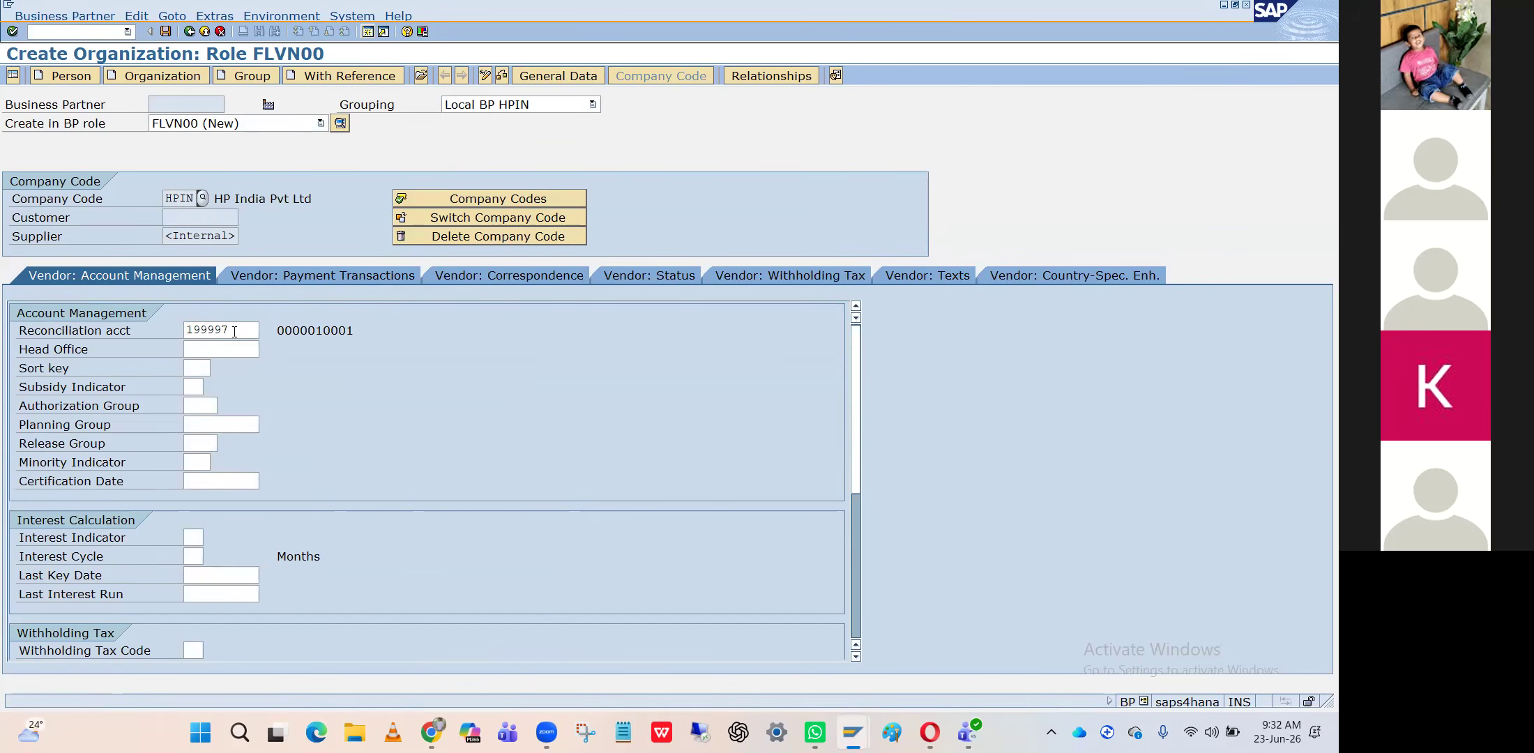
# Set the vendor's terms of payment to 0001 in the HPIN payment transactions data
pyautogui.click(298, 273)
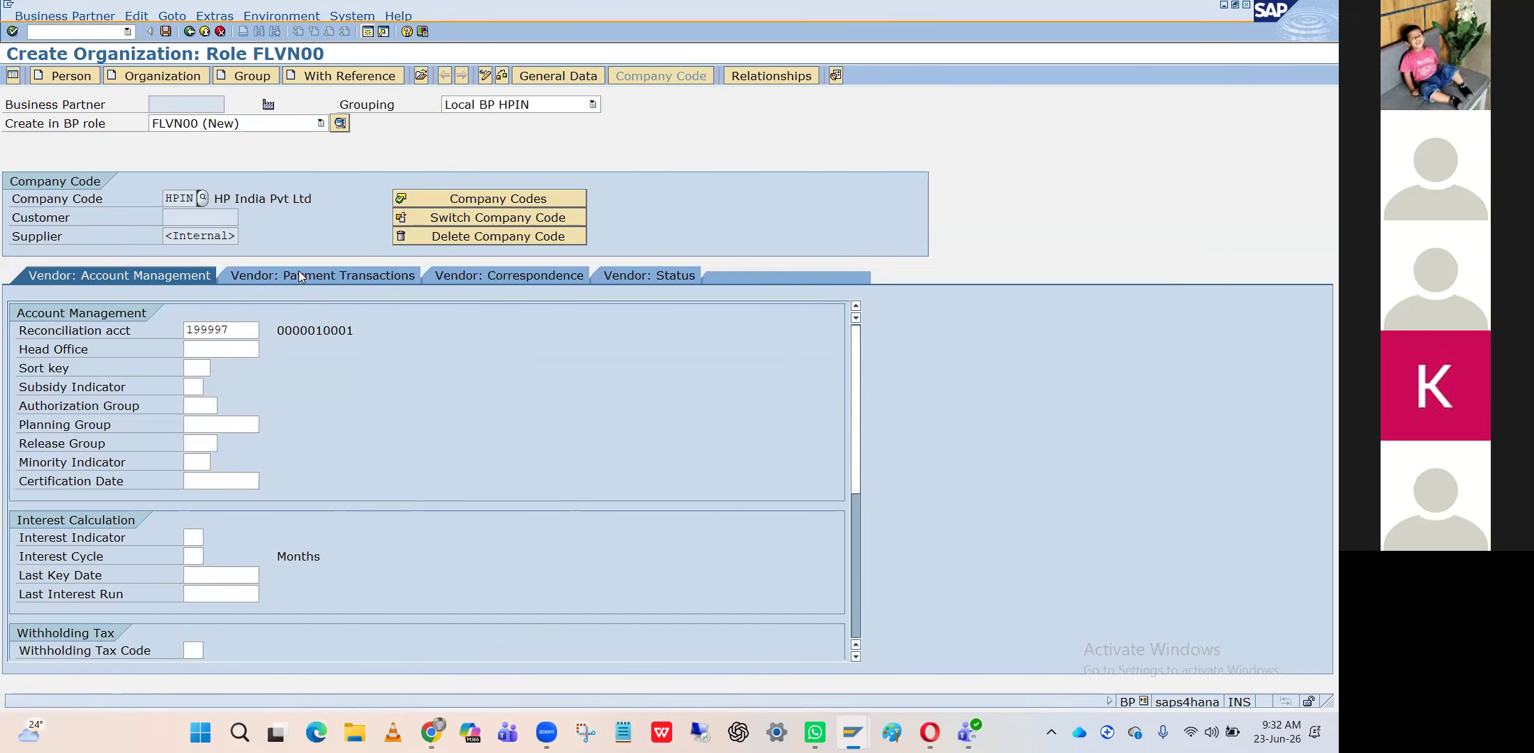
pyautogui.click(223, 331)
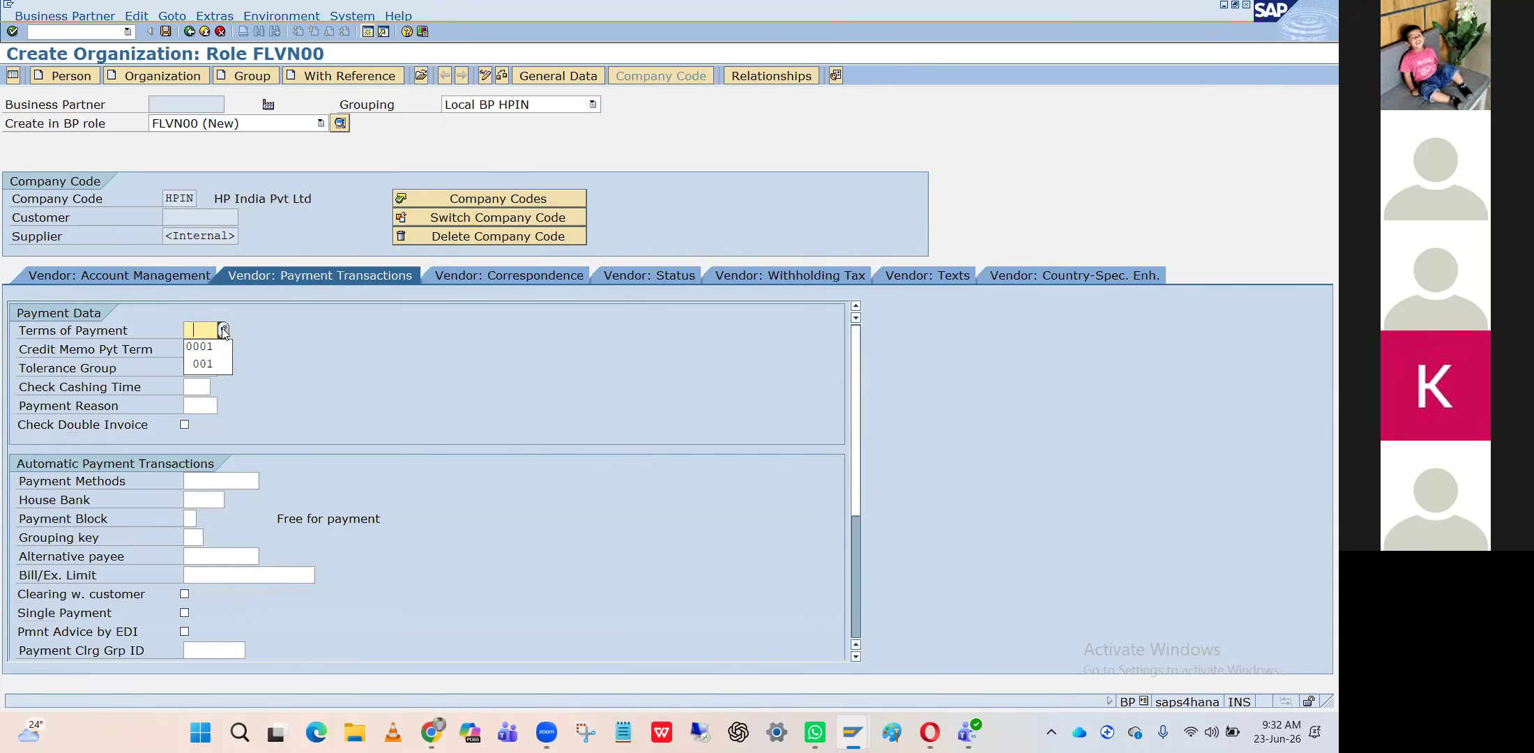
pyautogui.click(205, 347)
pyautogui.press('Return')
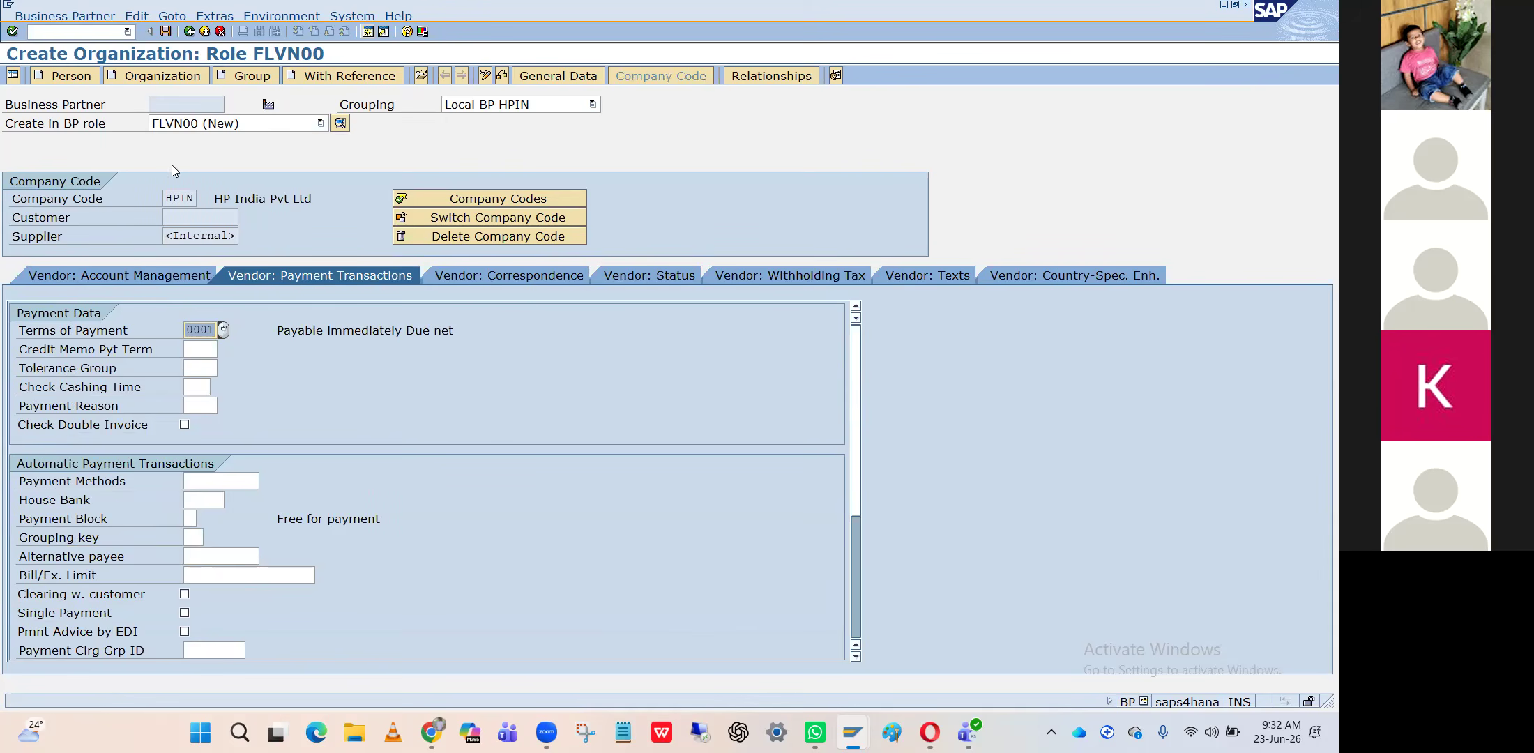
# Set the city to Bangalore and the region to 10 in the organization's general address data
pyautogui.click(558, 76)
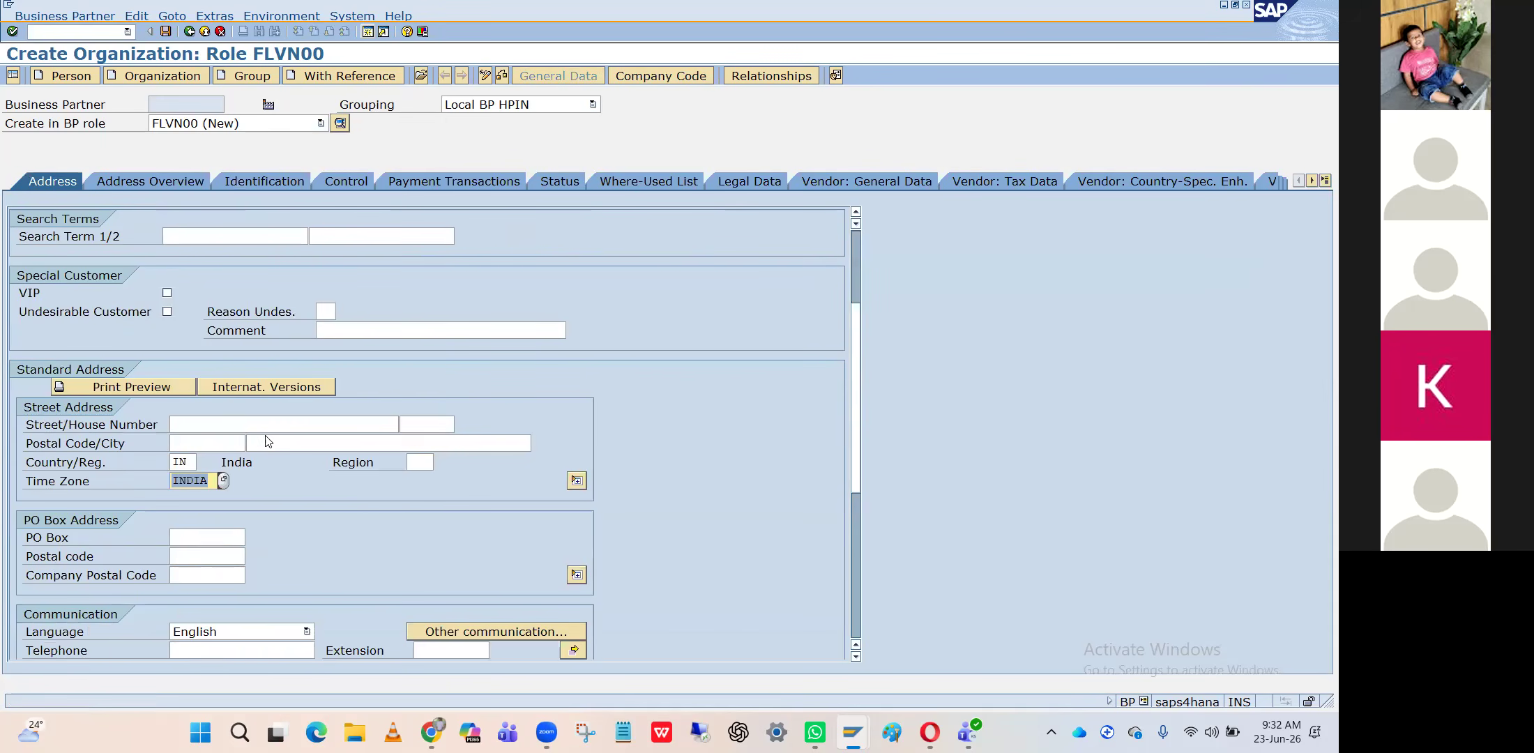
pyautogui.click(282, 438)
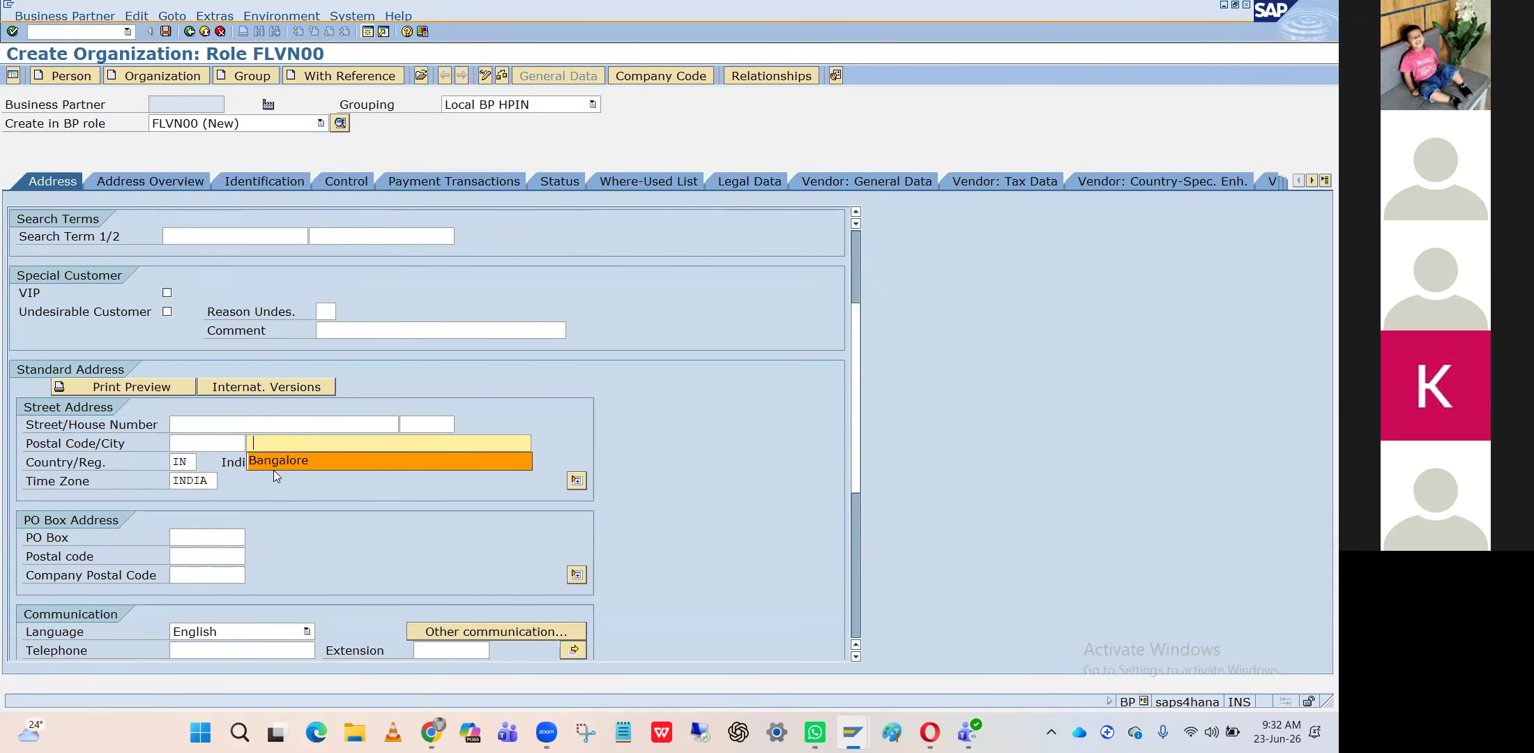
pyautogui.click(282, 461)
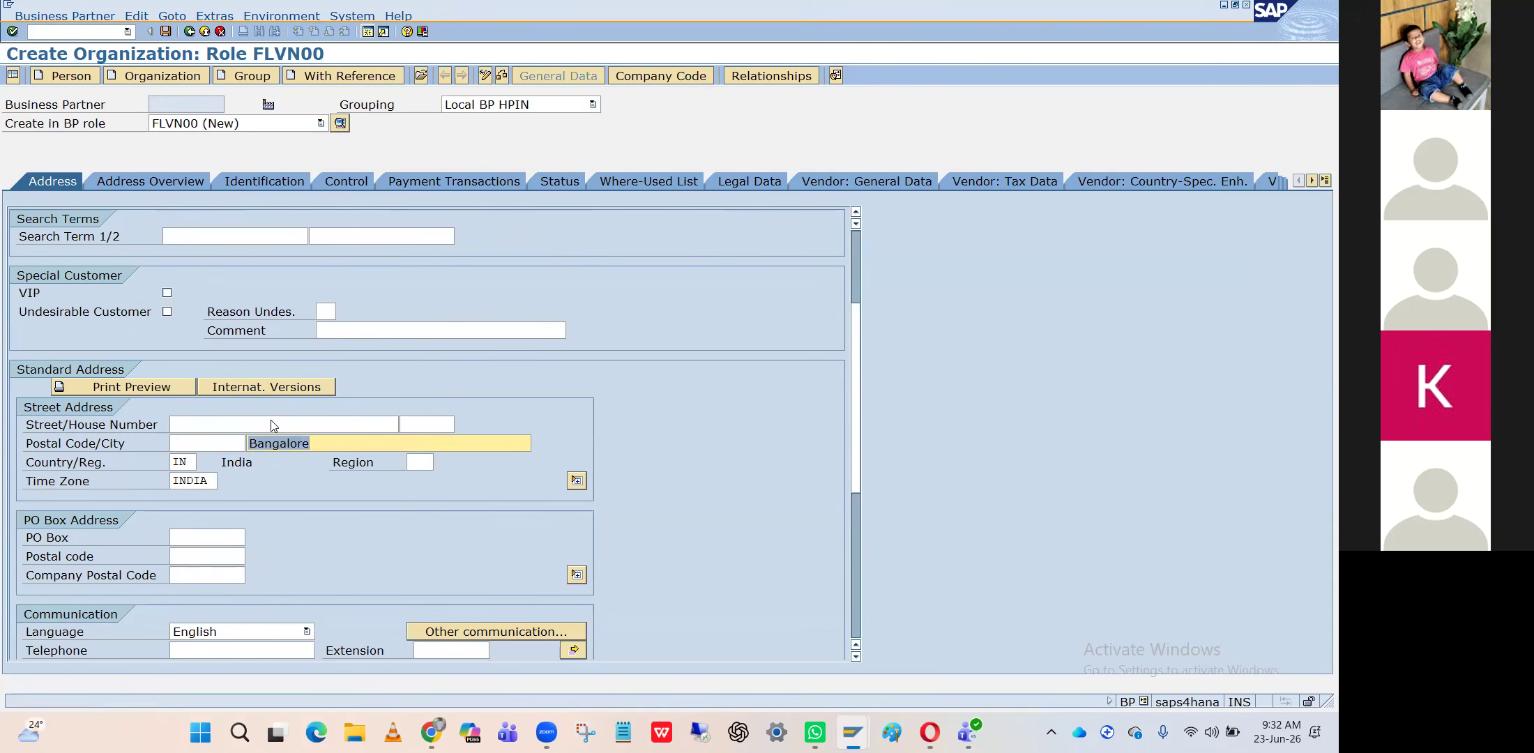
pyautogui.click(419, 463)
pyautogui.write('10')
pyautogui.press('Return')
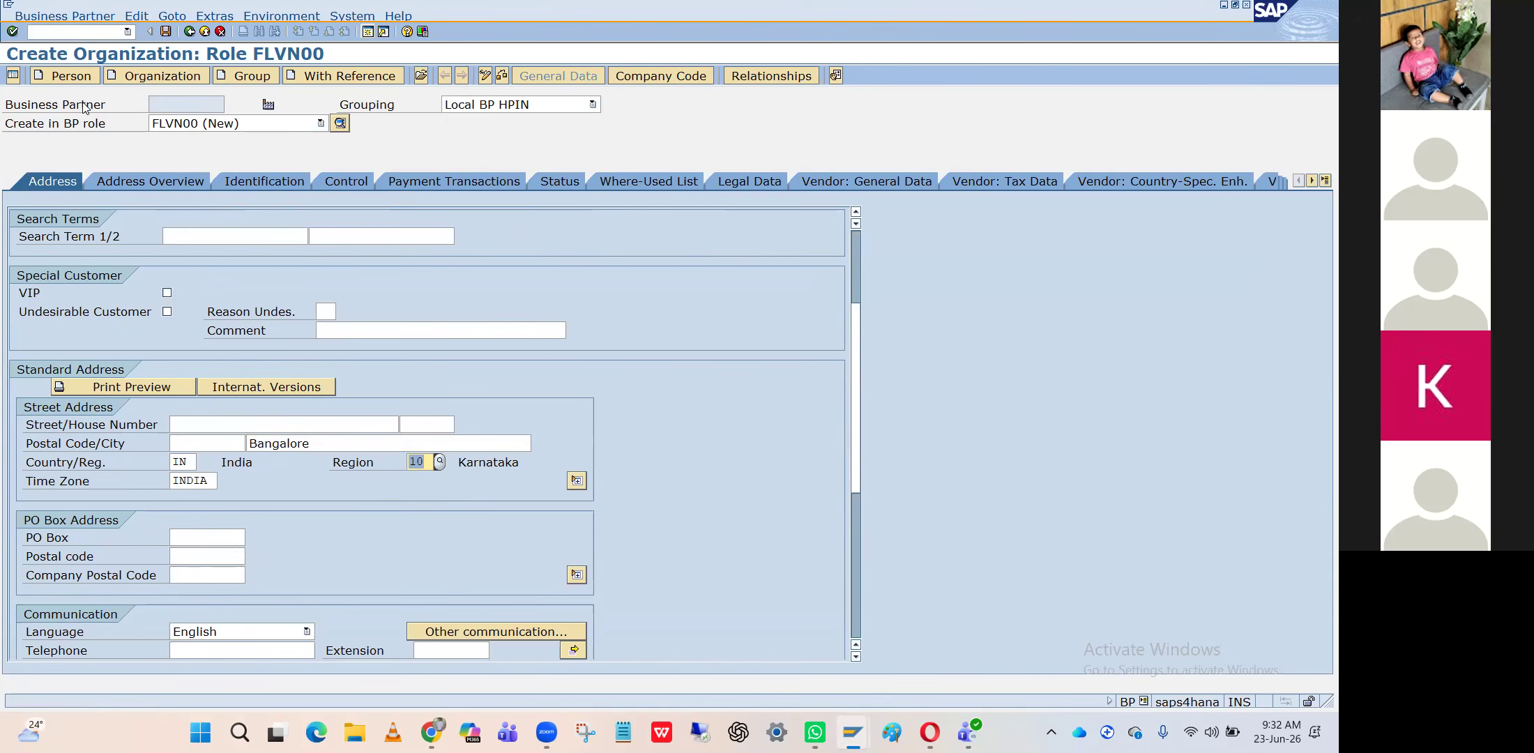
# Try to save the organization in role FLVN00, reading the message's detailed explanation before exiting
pyautogui.click(166, 33)
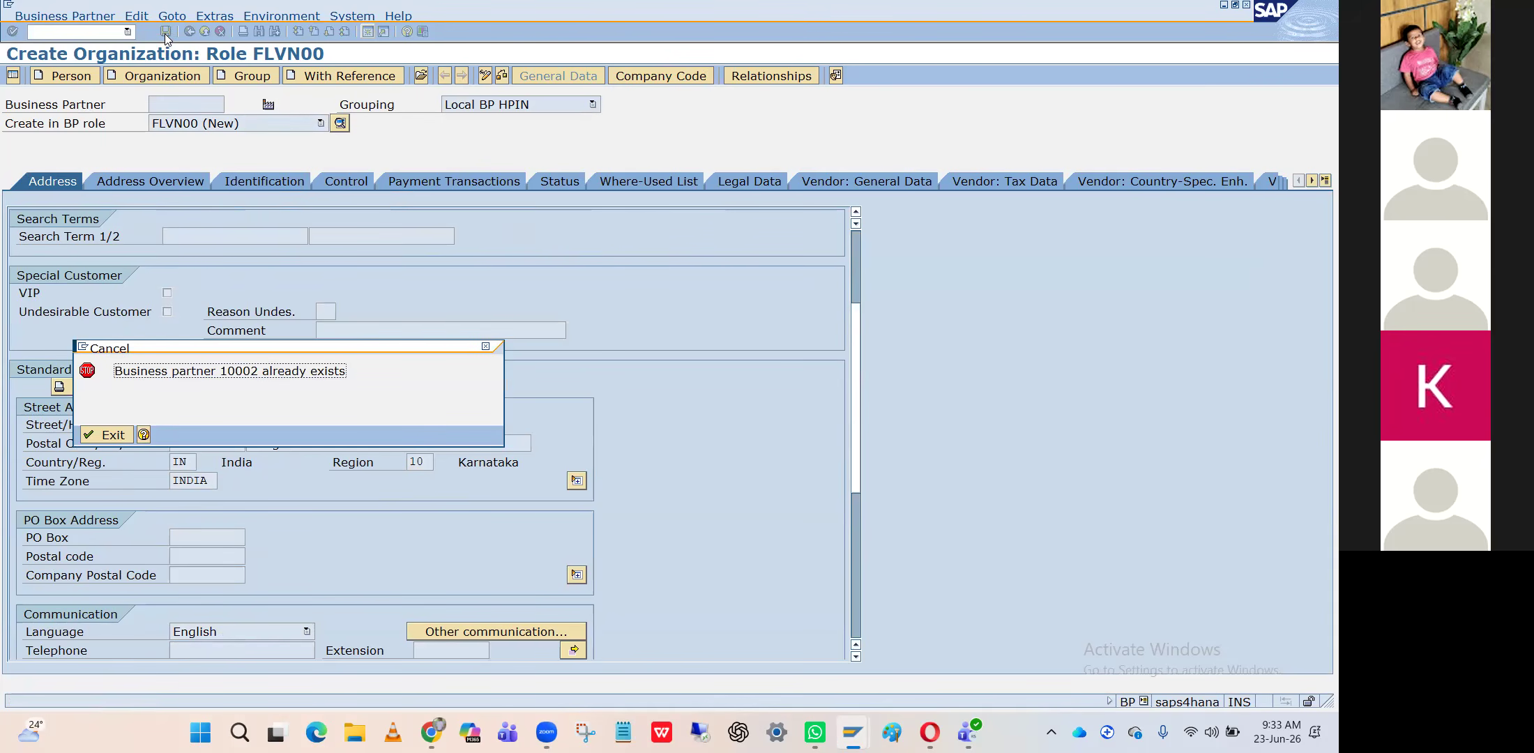
pyautogui.click(148, 433)
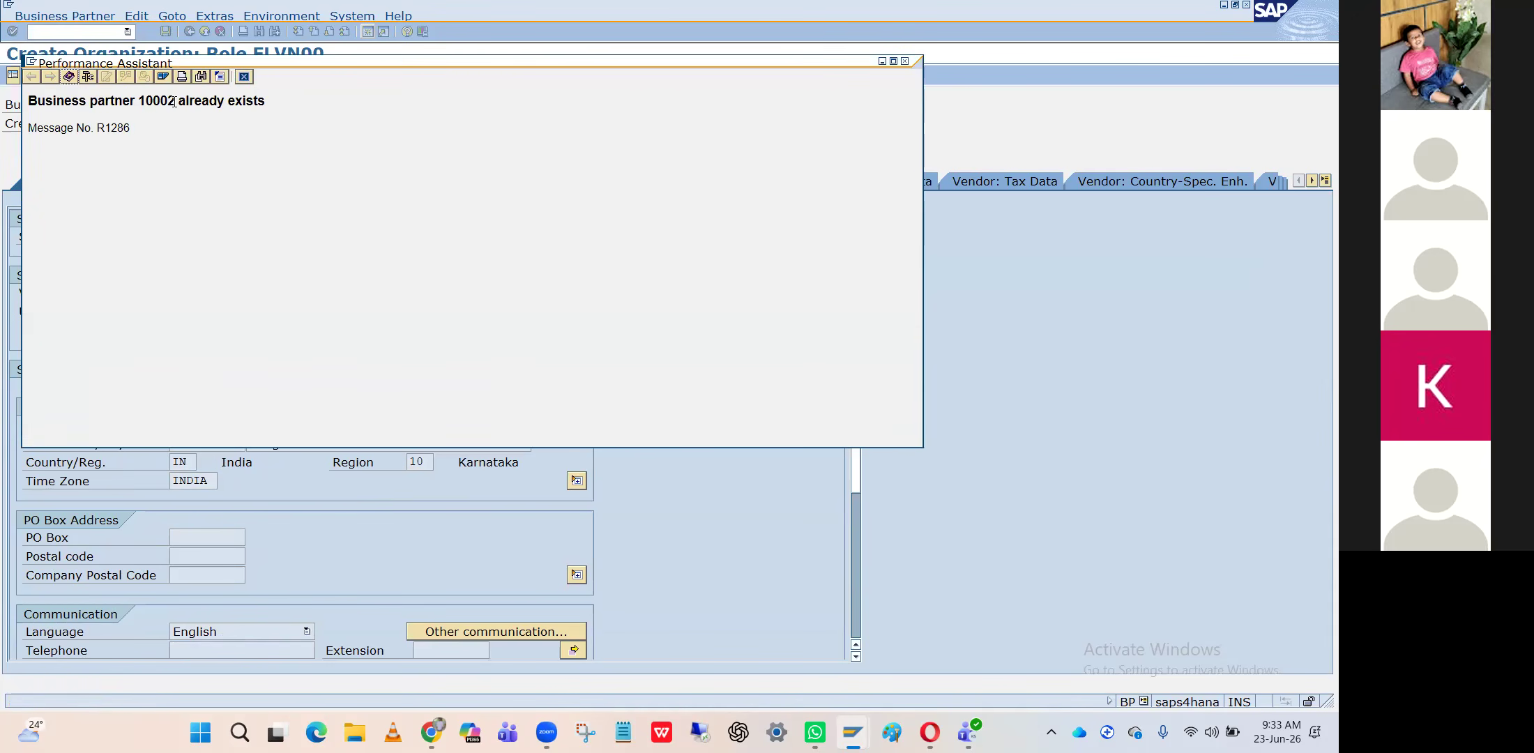
pyautogui.moveTo(174, 102); pyautogui.dragTo(139, 103)
pyautogui.click(248, 75)
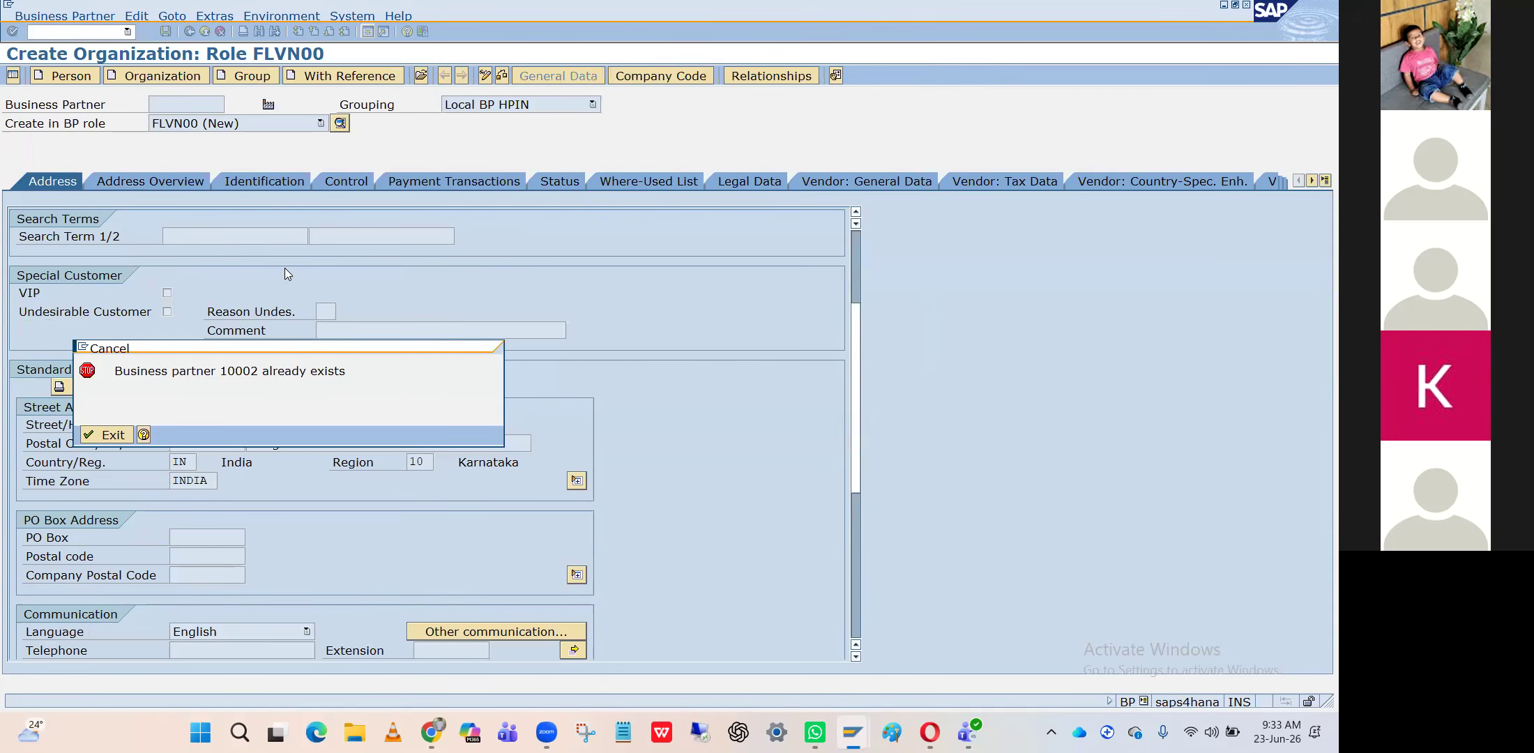
pyautogui.press('Return')
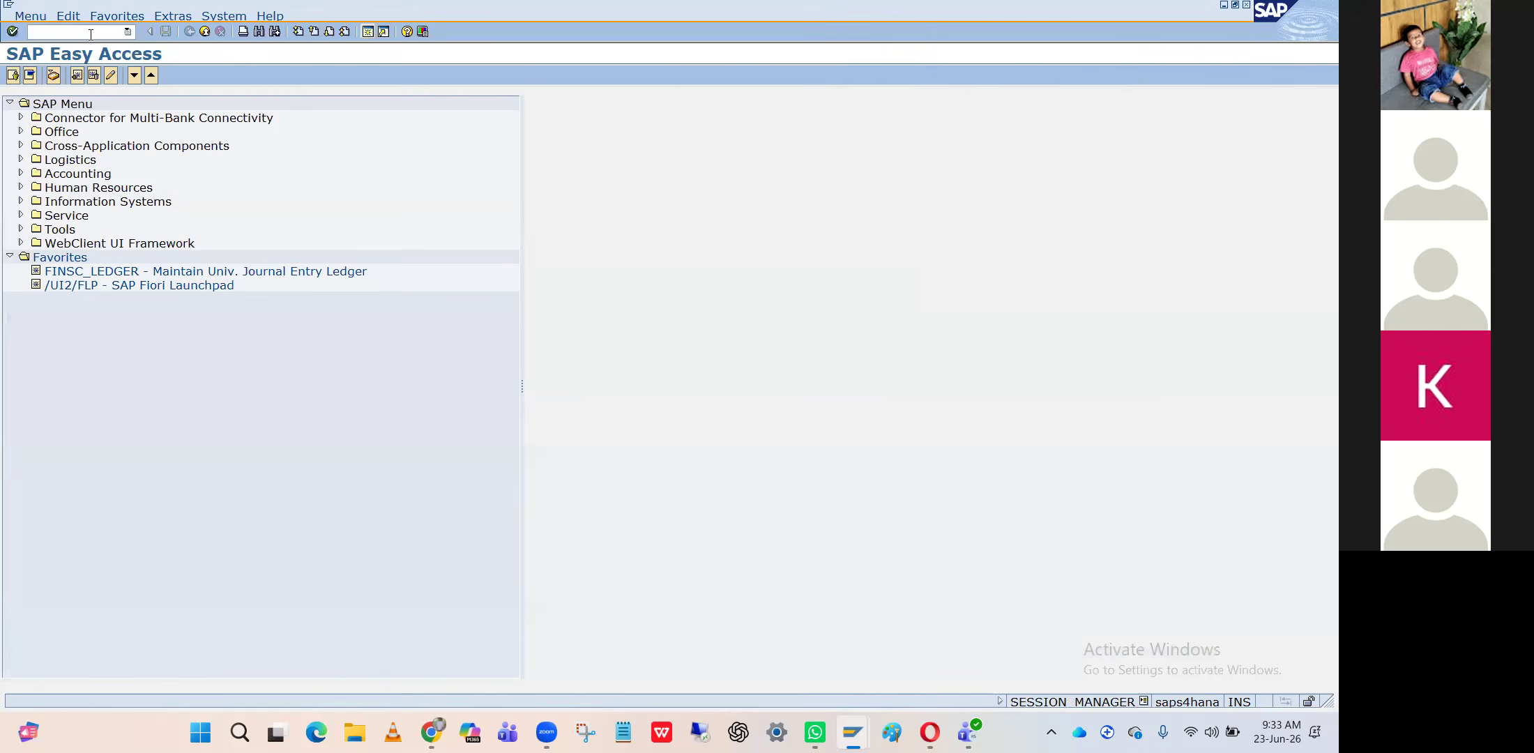
# Start the bp transaction again and begin creating a new organization
pyautogui.write('bp')
pyautogui.press('Return')
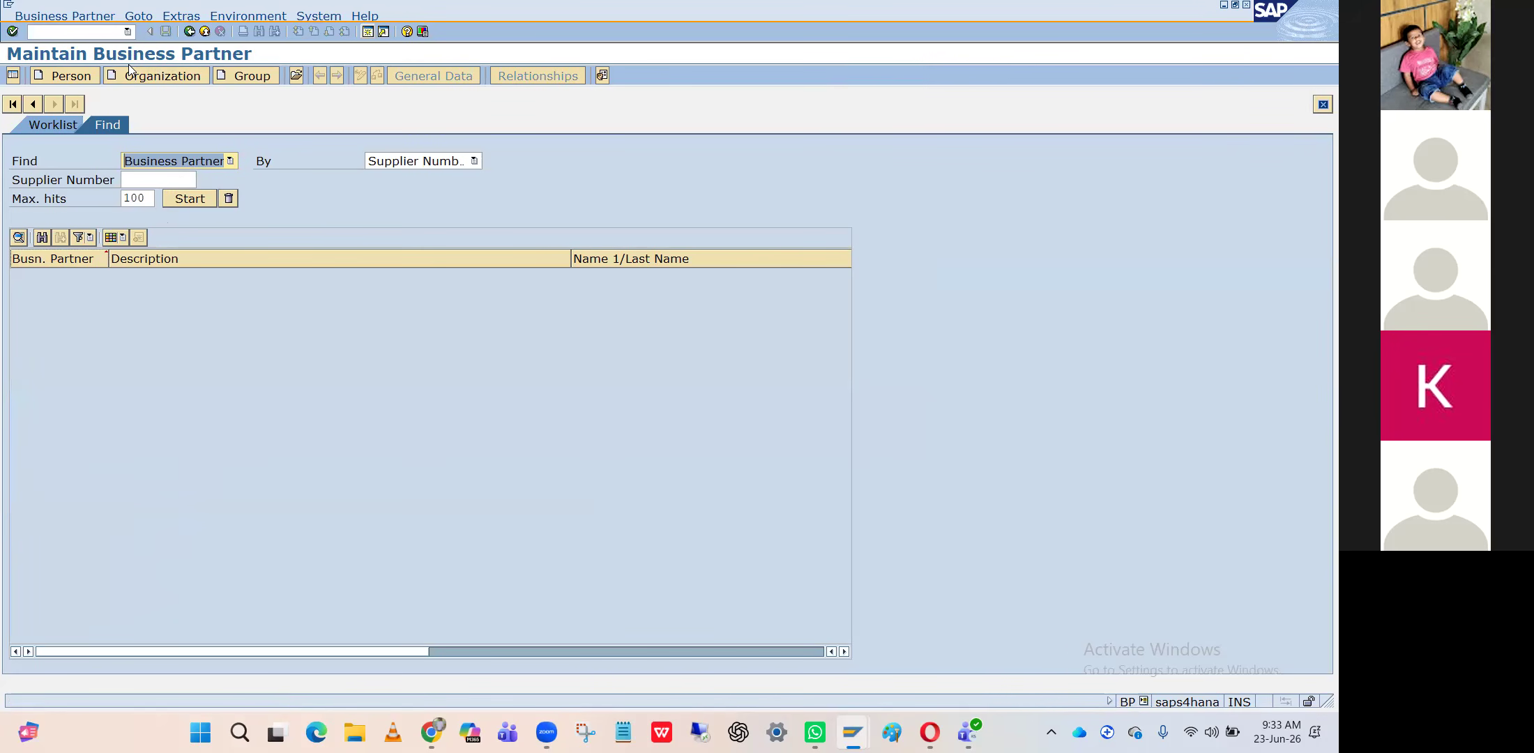
pyautogui.click(153, 76)
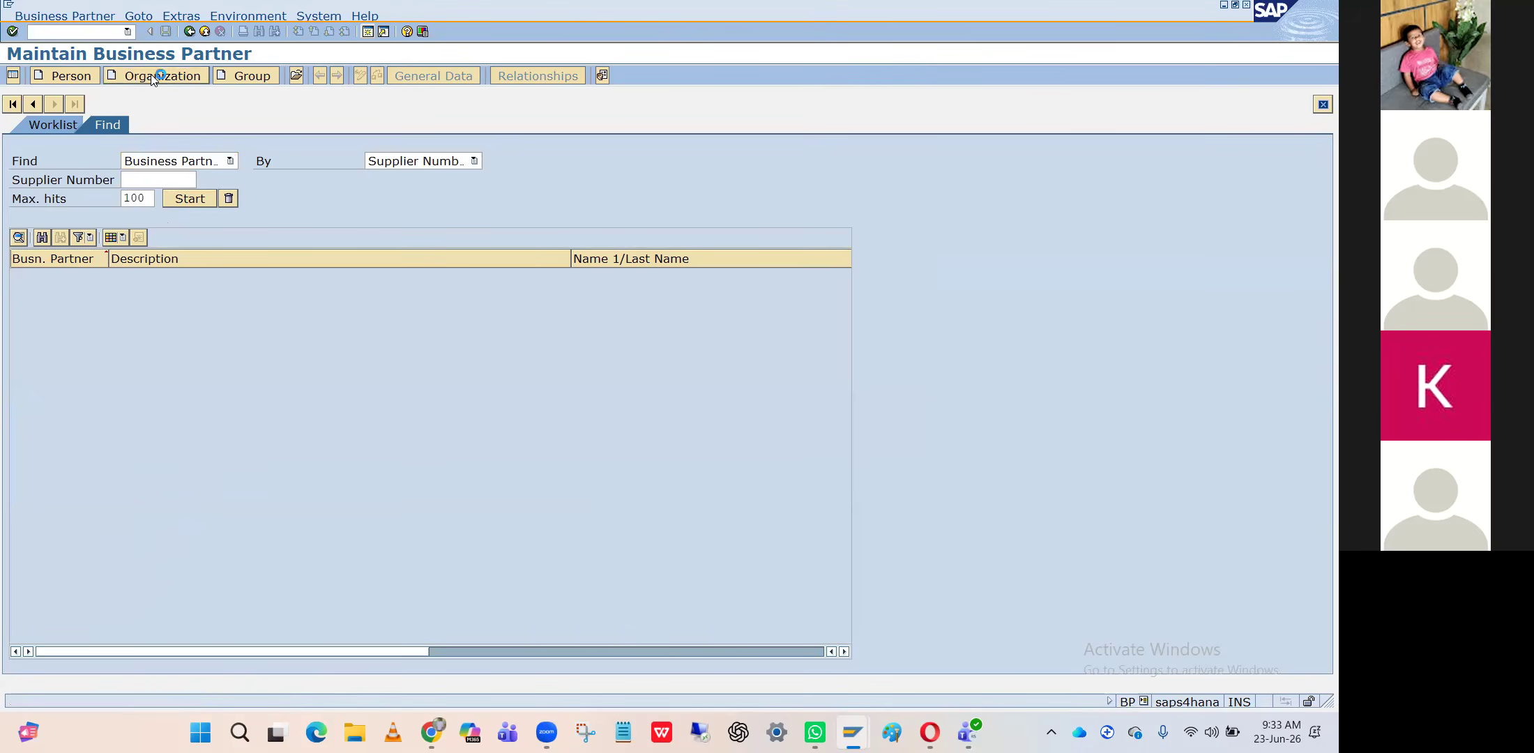
# Set the new organization's title to Company and its name to XYZ ltd in the general role
pyautogui.click(261, 235)
pyautogui.click(220, 253)
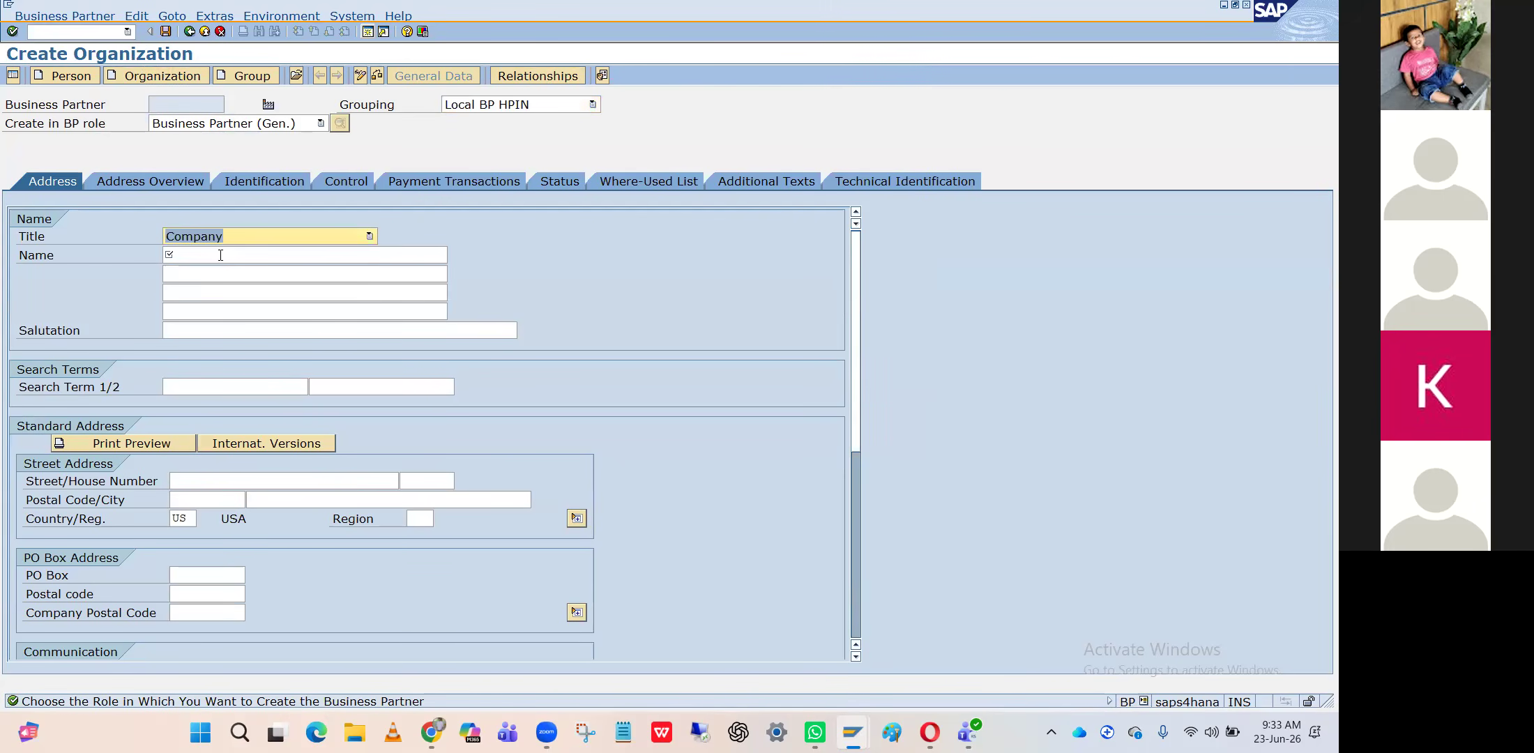
pyautogui.click(221, 254)
pyautogui.click(202, 273)
pyautogui.press('Return')
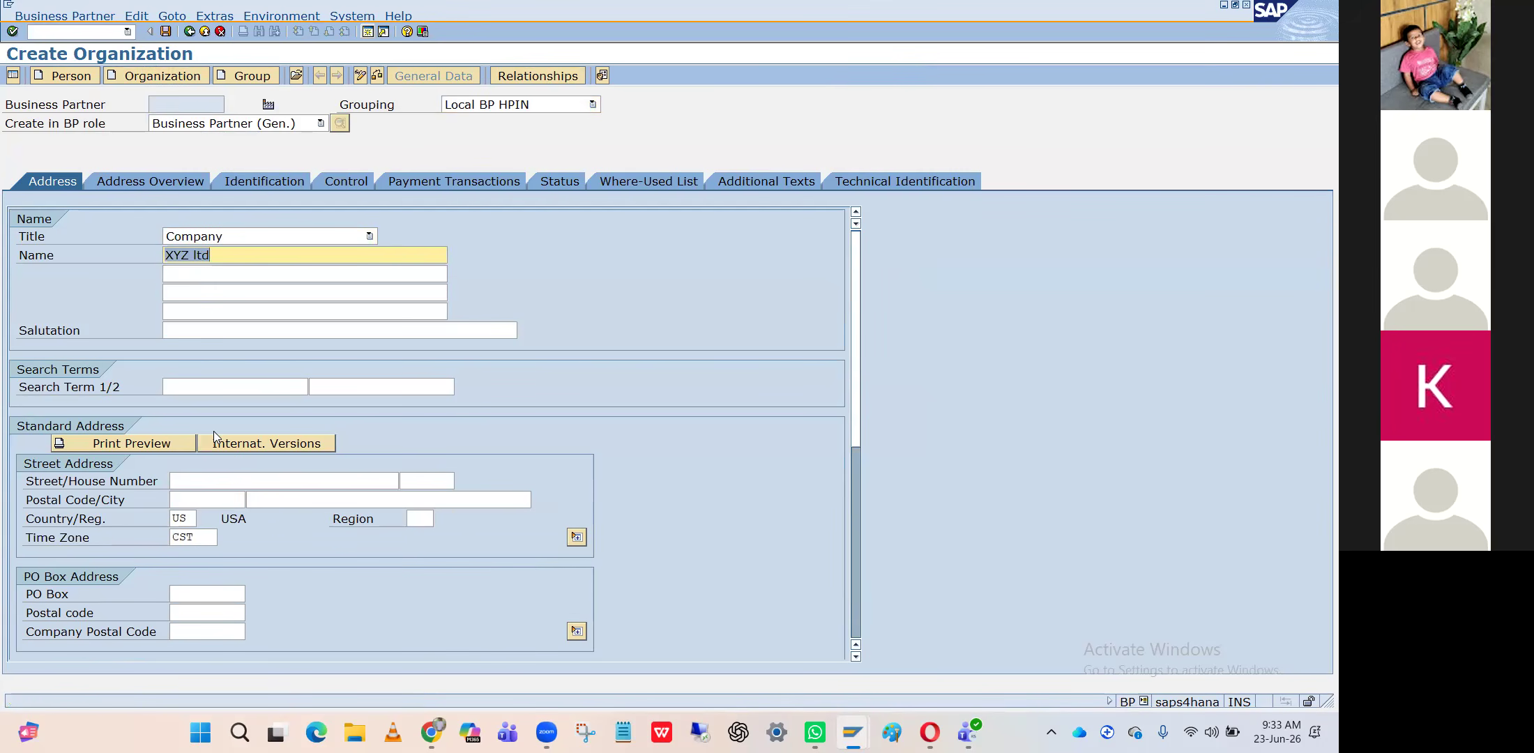
# Set the country to IN in the general-role organization's street address
pyautogui.click(186, 516)
pyautogui.press('BackSpace')
pyautogui.press('BackSpace')
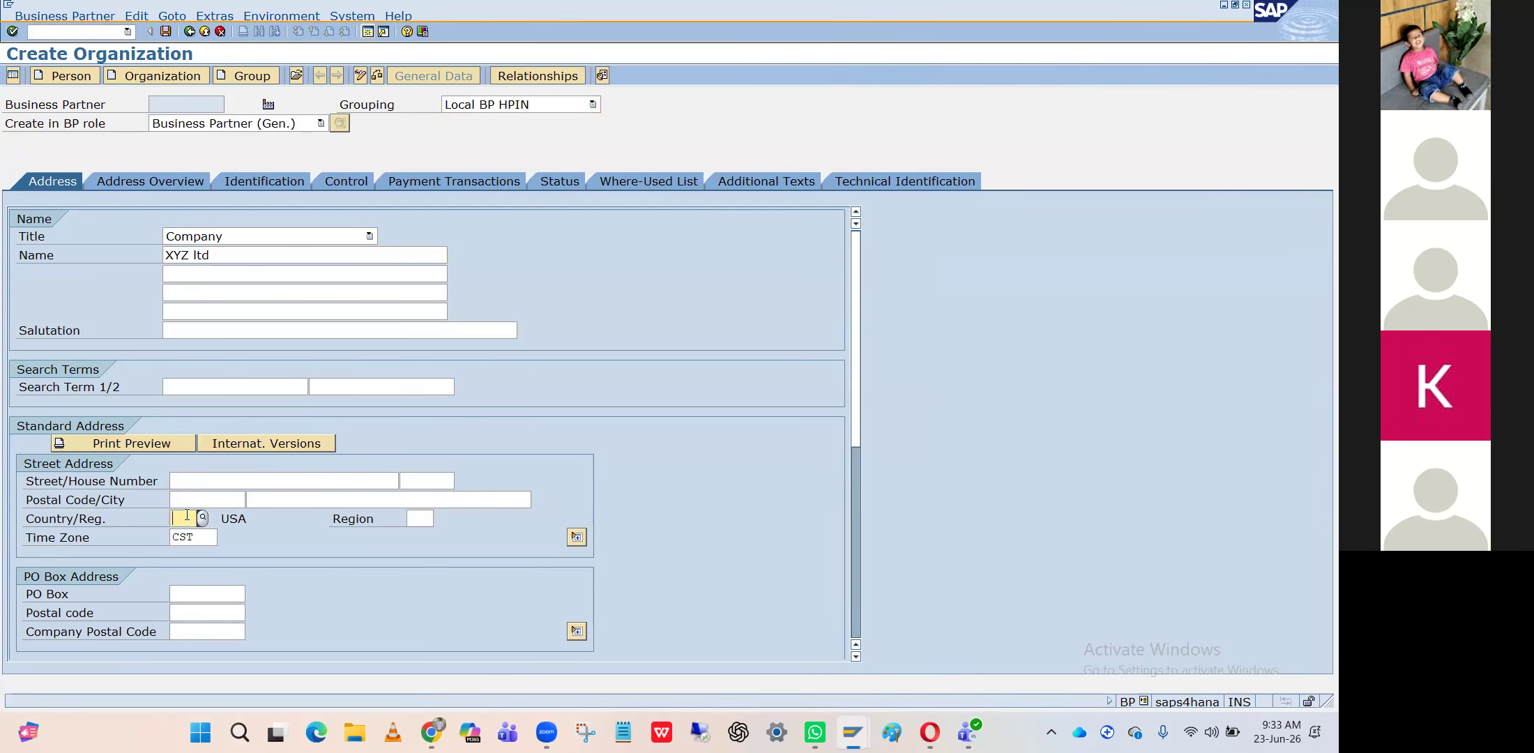
pyautogui.press('Down')
pyautogui.press('Tab')
pyautogui.press('Tab')
pyautogui.write('n')
pyautogui.press('BackSpace')
pyautogui.press('BackSpace')
pyautogui.click(186, 514)
pyautogui.press('Return')
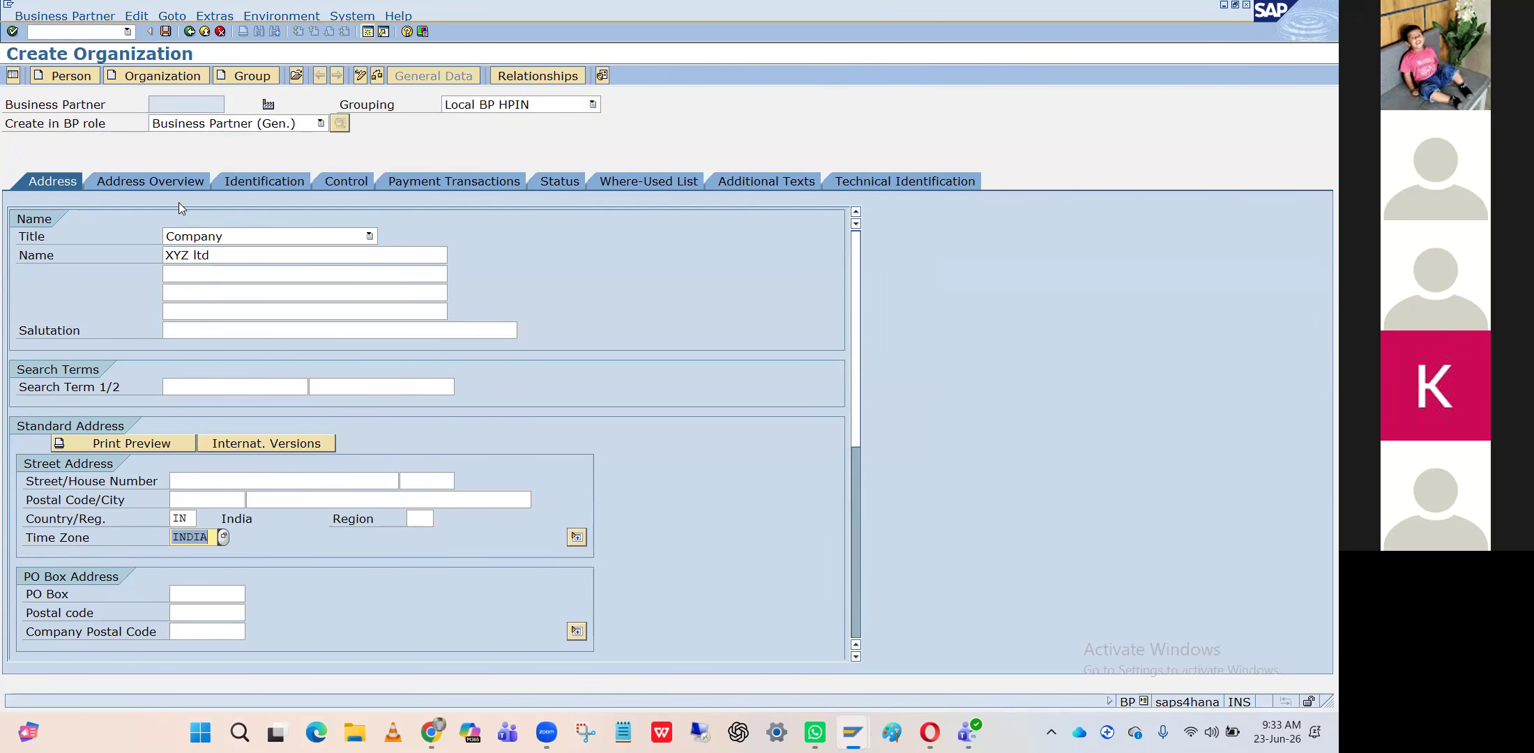
# Change the new organization's business partner role to FLVN00 and confirm creating it in that role
pyautogui.click(262, 124)
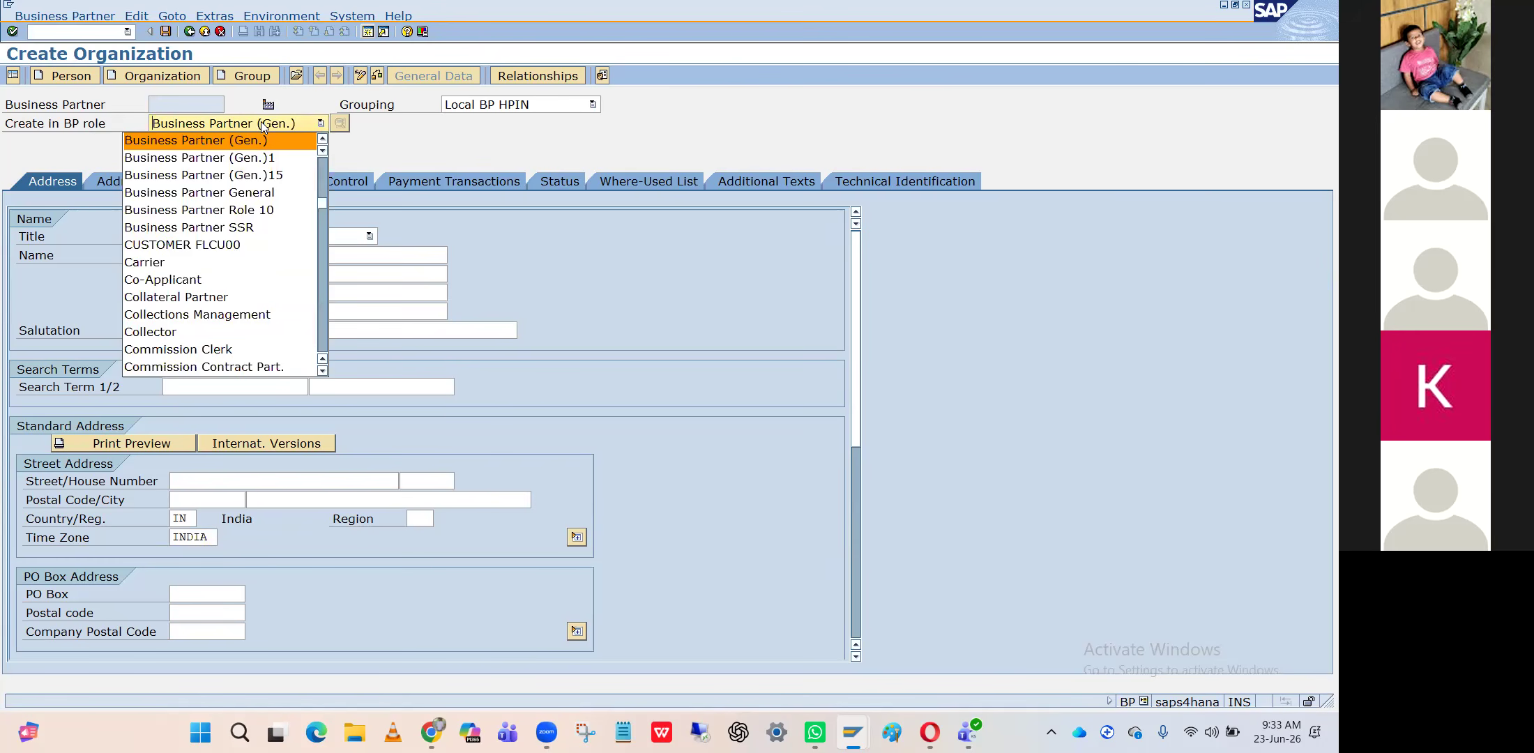
pyautogui.press('Down')
pyautogui.press('Down')
pyautogui.press('Down')
pyautogui.press('Down')
pyautogui.press('Down')
pyautogui.press('Down')
pyautogui.press('Down')
pyautogui.press('Down')
pyautogui.press('Down')
pyautogui.press('Down')
pyautogui.press('Down')
pyautogui.press('Down')
pyautogui.press('Down')
pyautogui.press('Down')
pyautogui.press('Down')
pyautogui.press('Down')
pyautogui.press('Down')
pyautogui.press('Down')
pyautogui.press('Down')
pyautogui.press('Down')
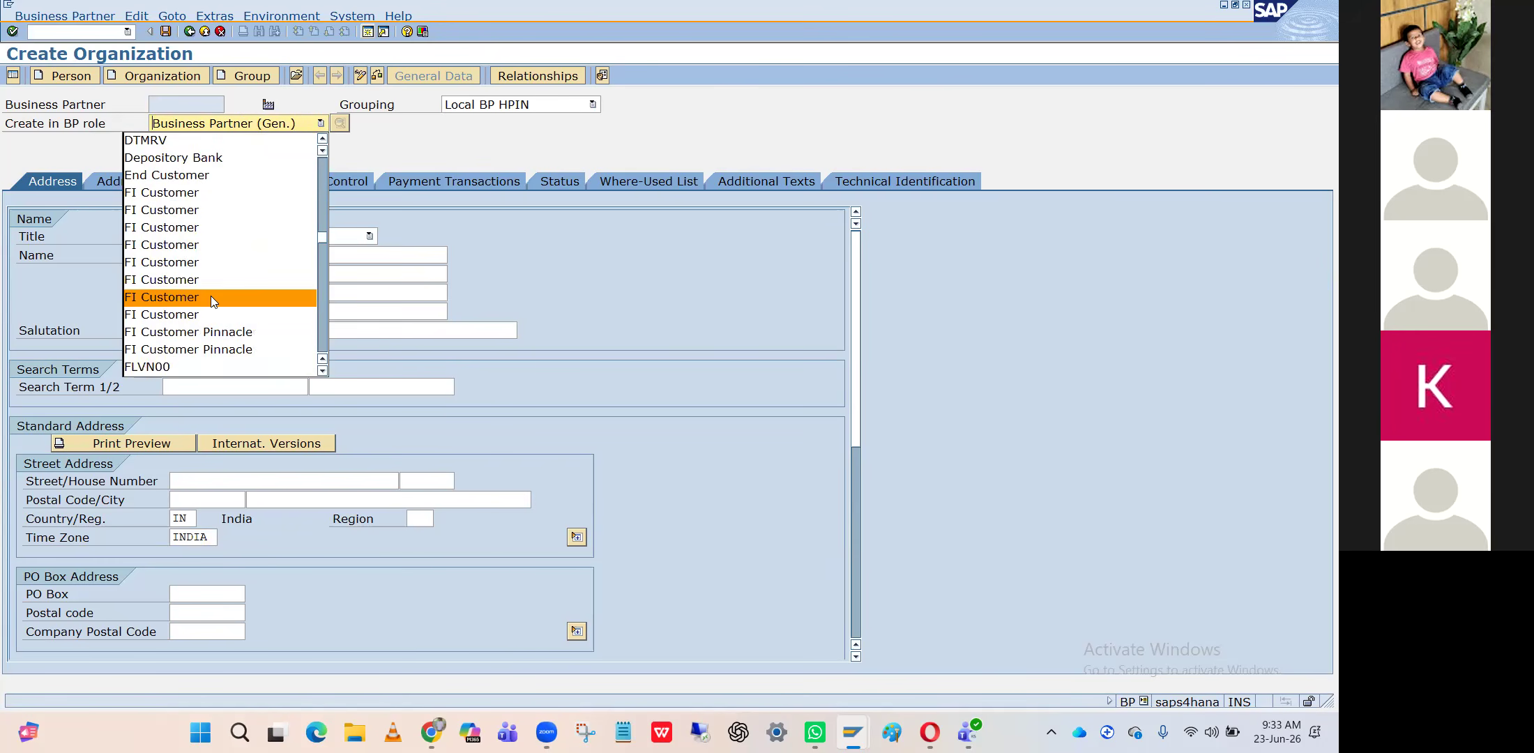
pyautogui.click(169, 367)
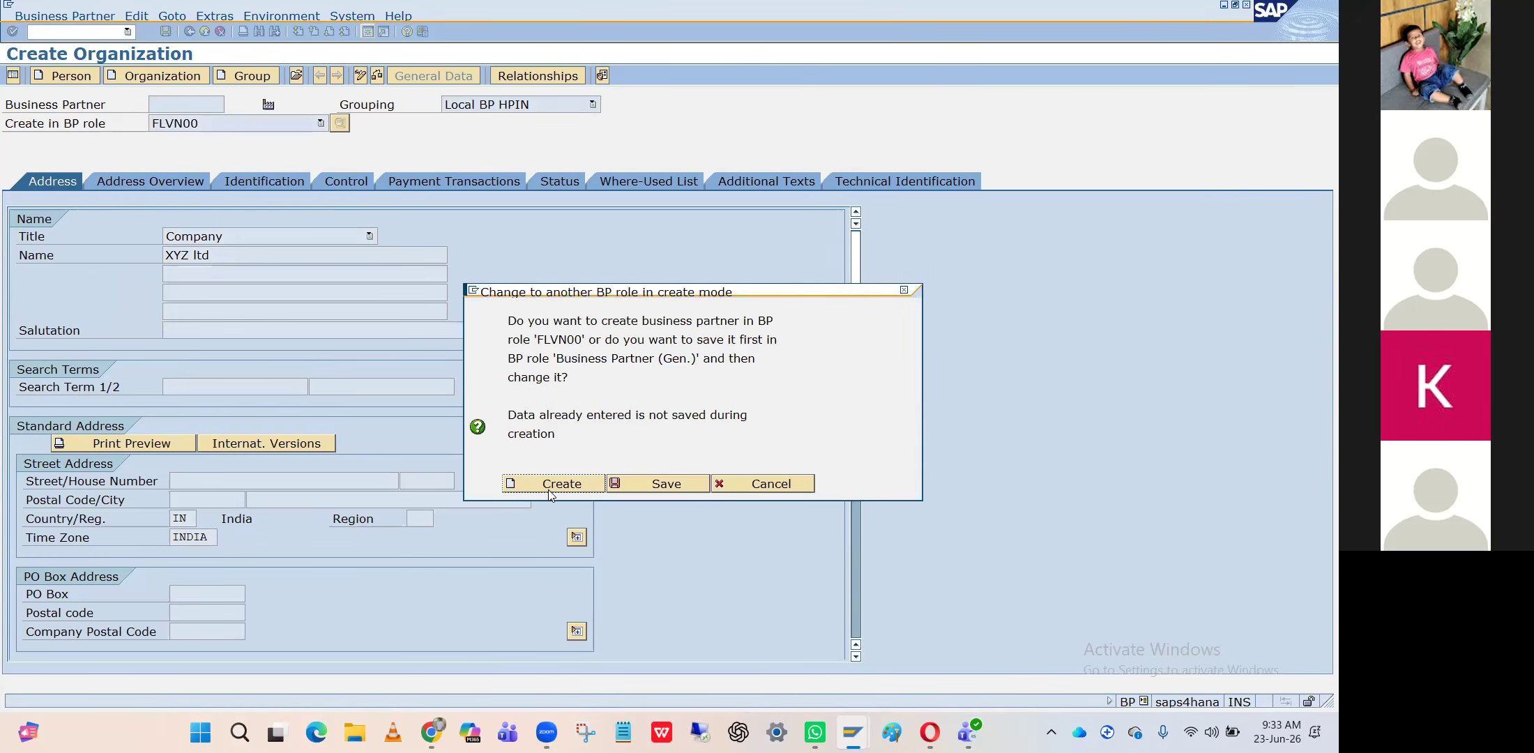
pyautogui.click(583, 484)
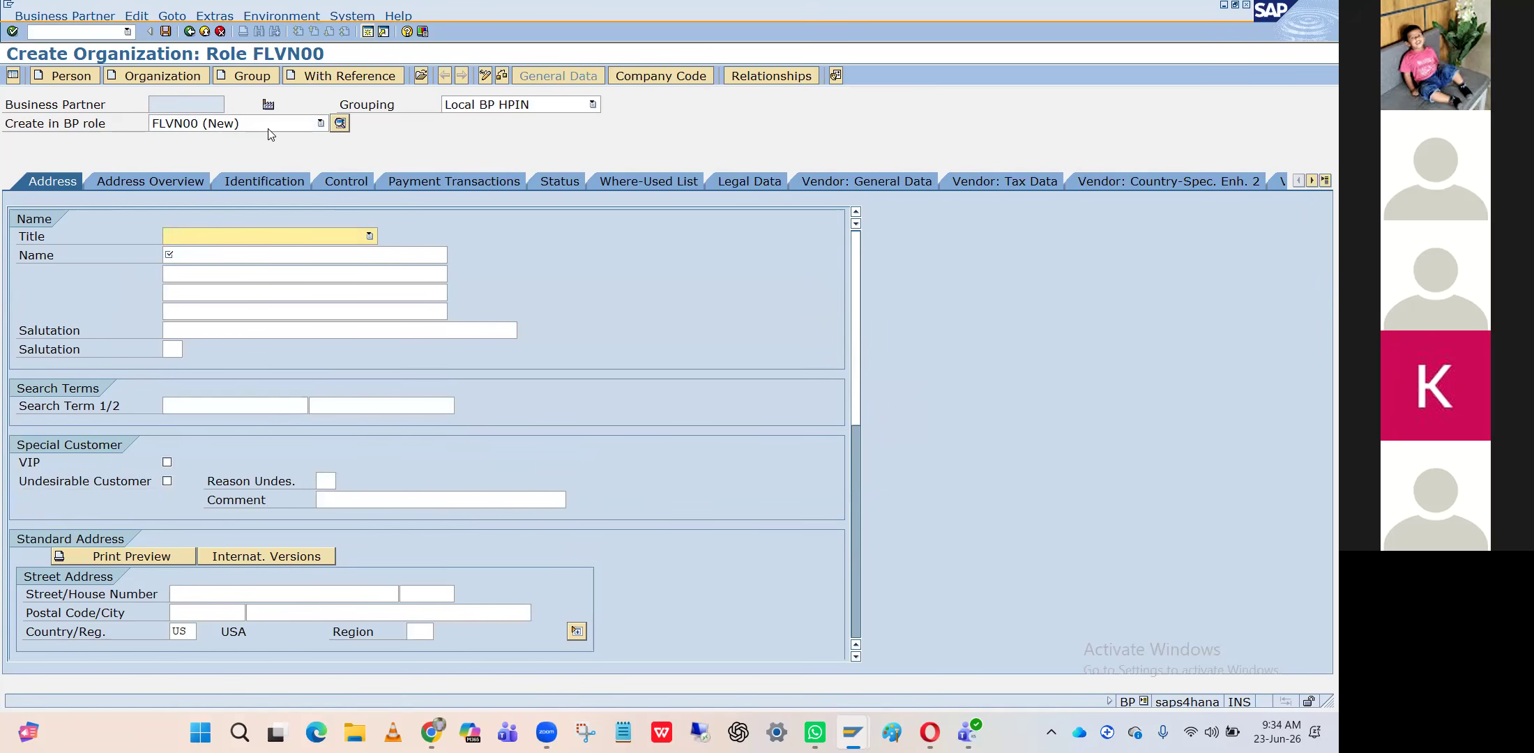
# Enter the title Company and the name XYZ ltd for the organization in role FLVN00
pyautogui.click(266, 235)
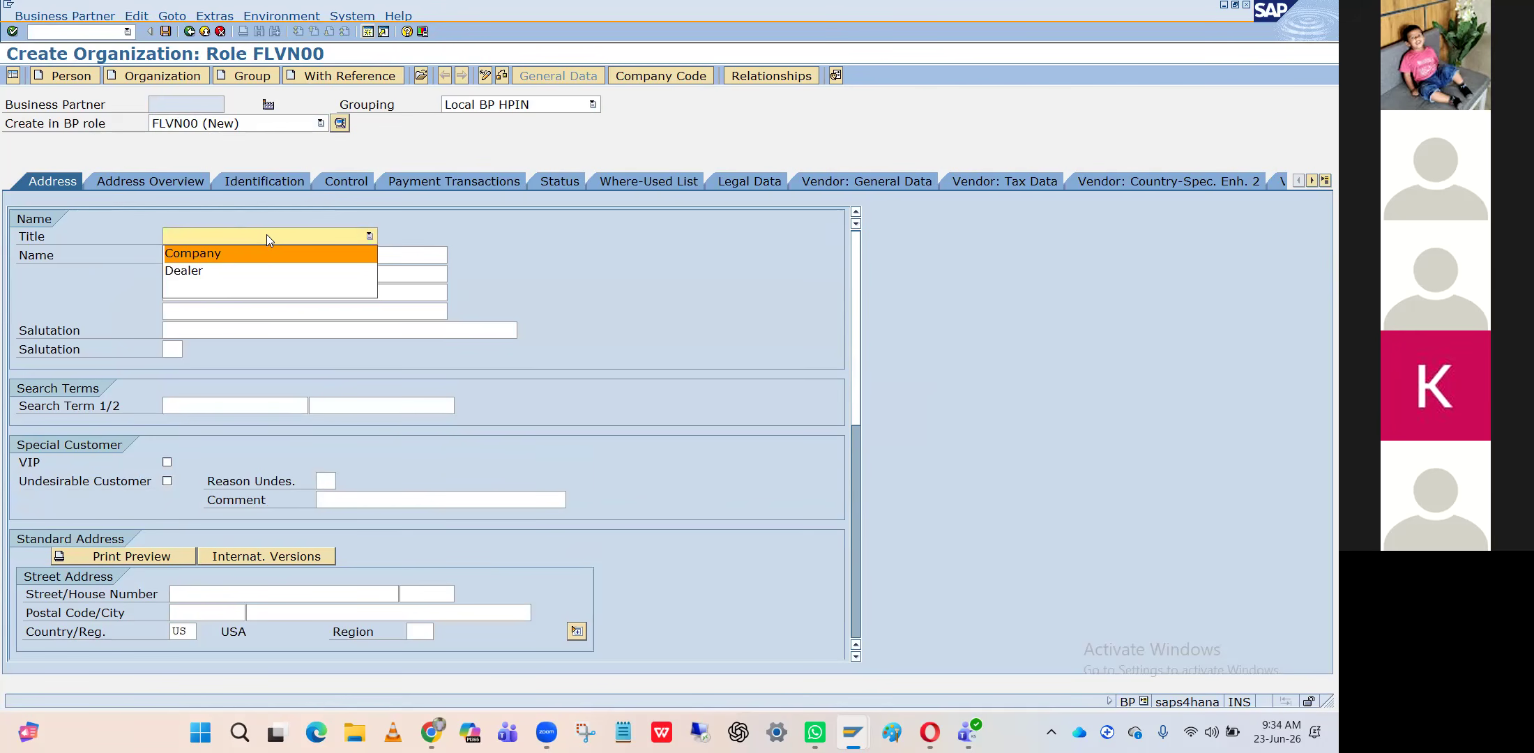
pyautogui.click(230, 253)
pyautogui.click(227, 256)
pyautogui.click(220, 270)
pyautogui.press('Return')
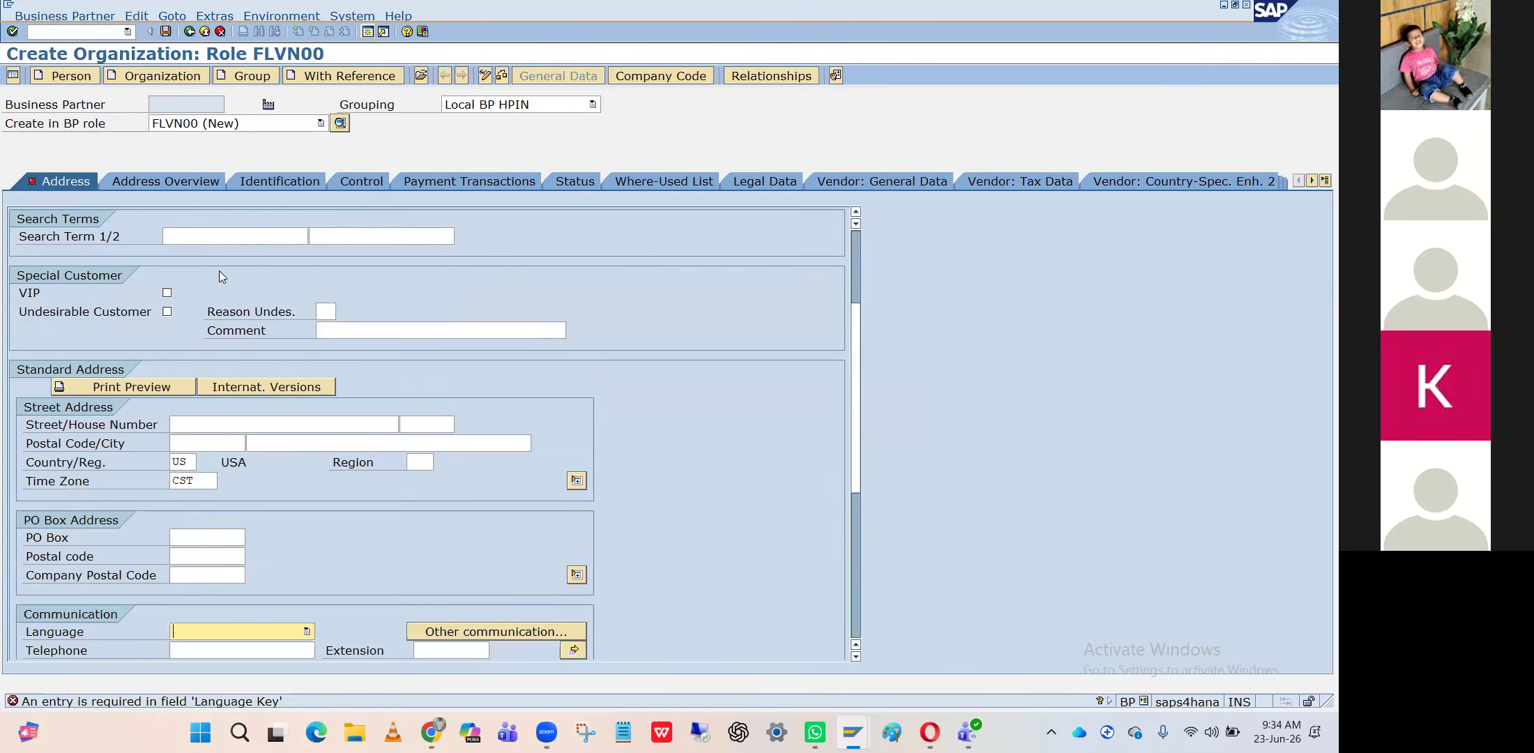
# Set the organization's city to Bangalore and its communication language to English
pyautogui.click(307, 441)
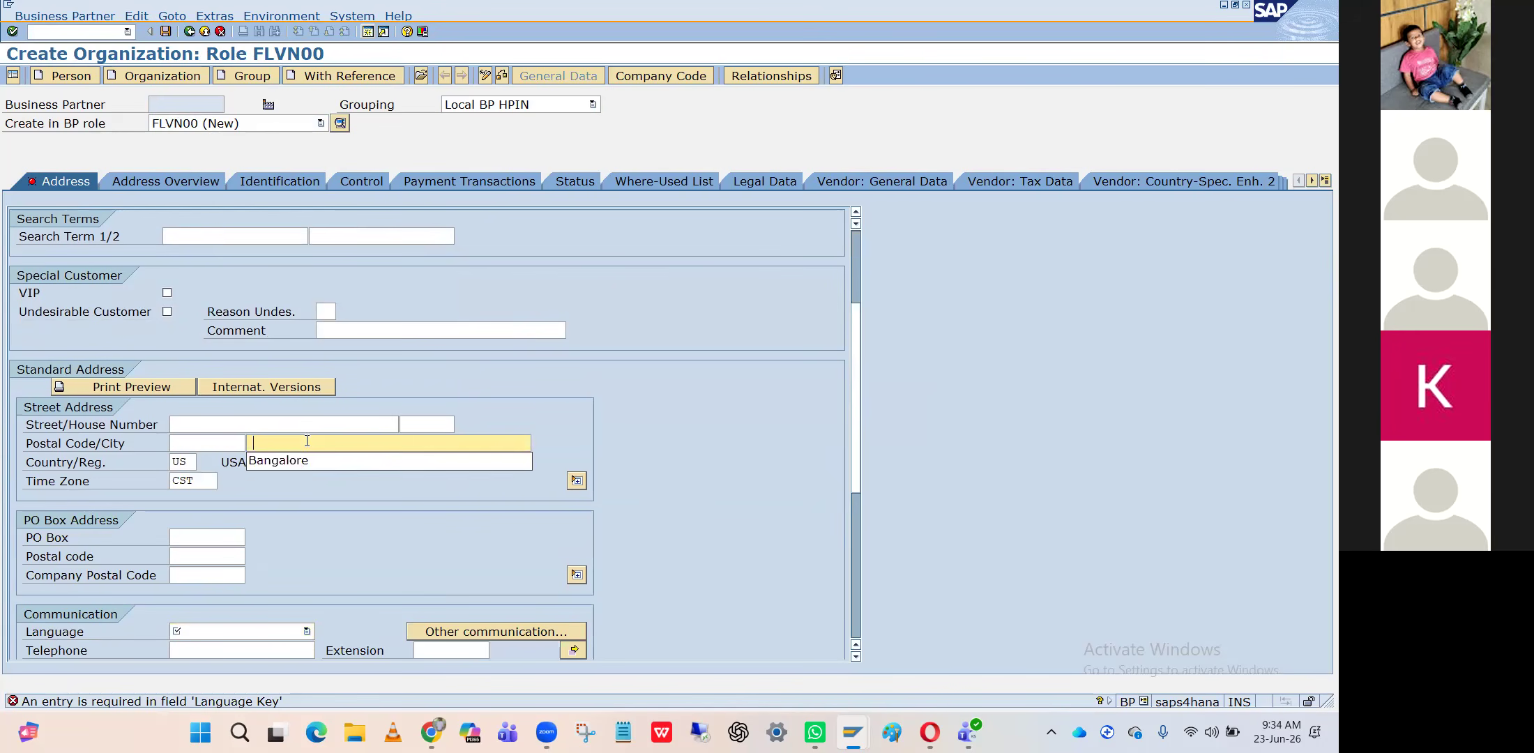
pyautogui.click(297, 462)
pyautogui.click(224, 624)
pyautogui.scroll(-1, 224, 624)
pyautogui.click(208, 700)
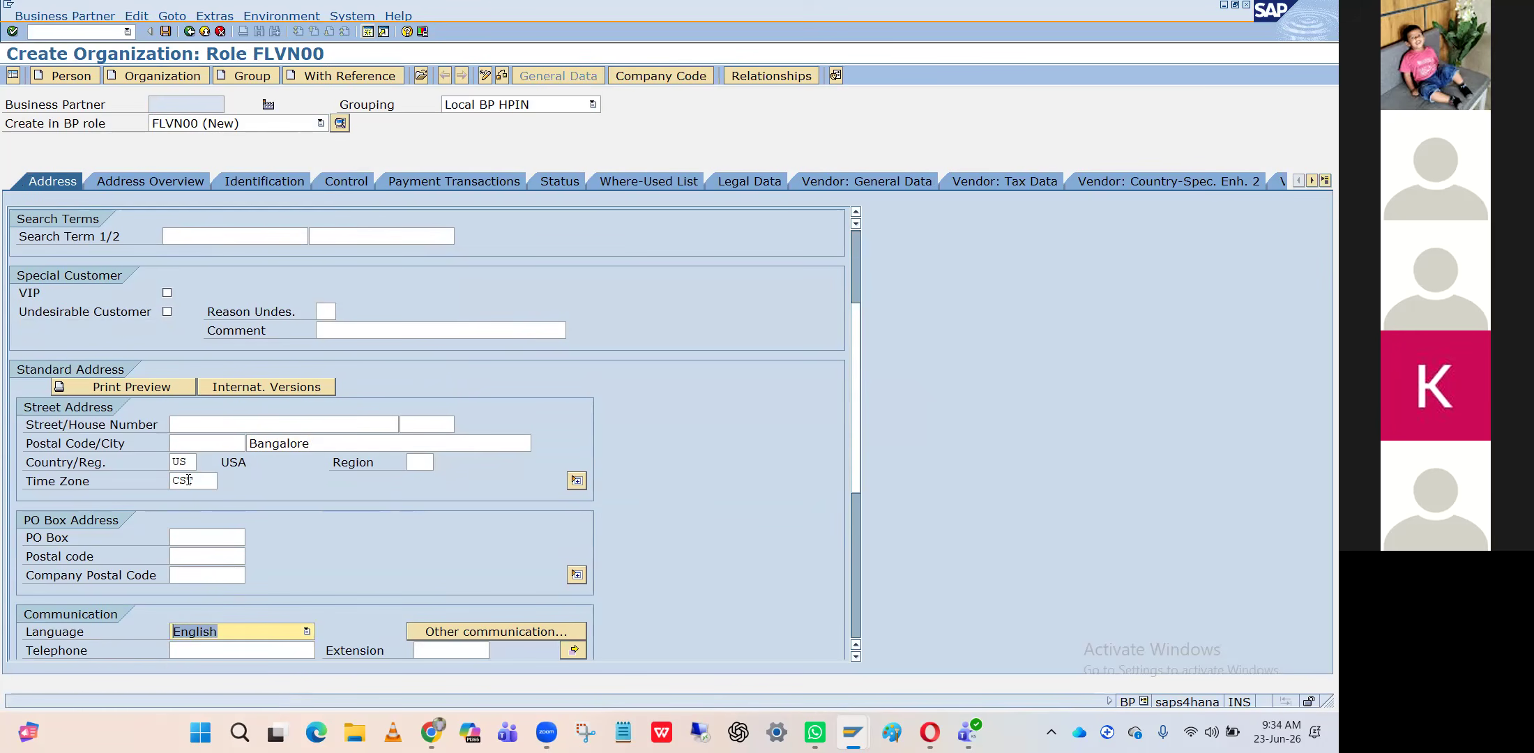
# Set the organization's country to IN and its region to 10 in the street address
pyautogui.click(190, 463)
pyautogui.press('BackSpace')
pyautogui.press('BackSpace')
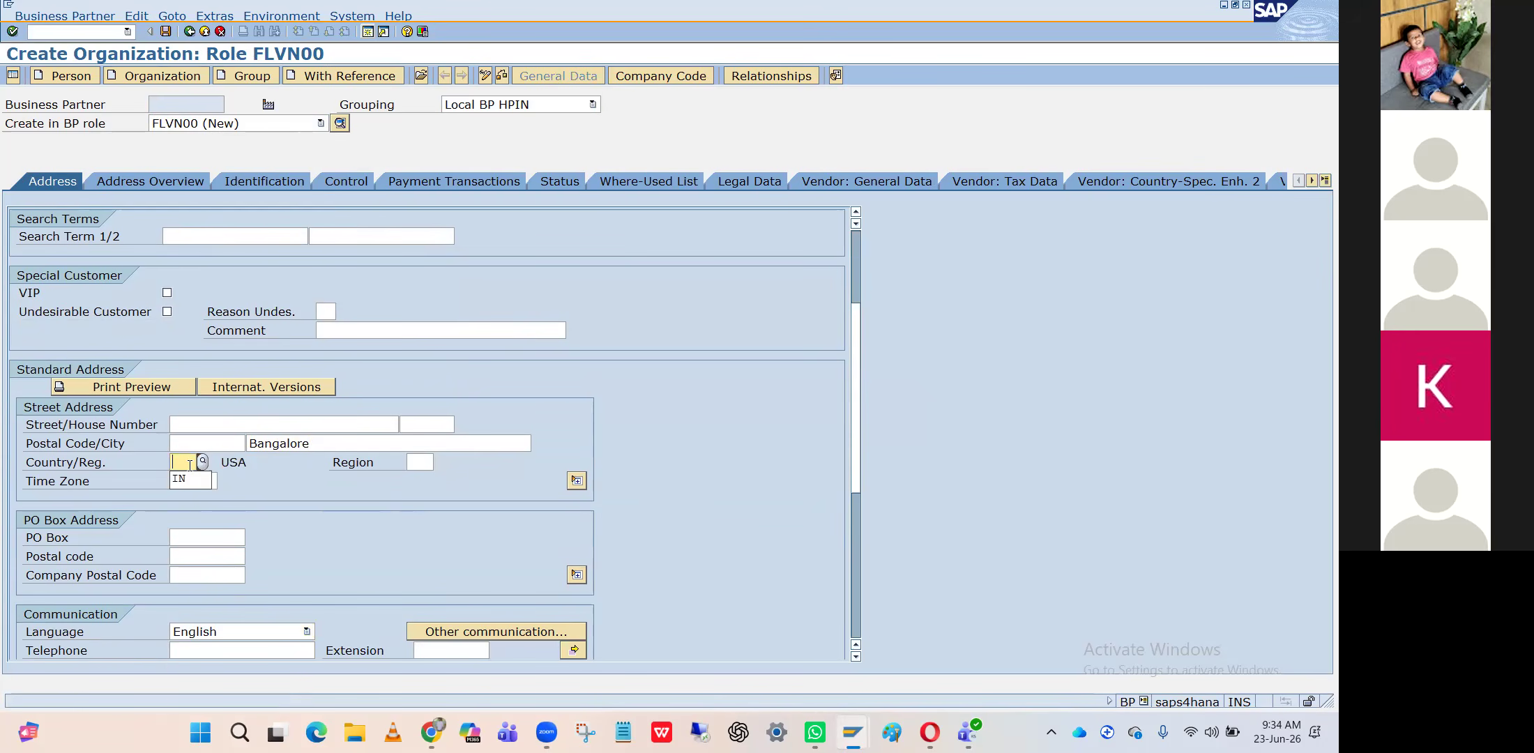
pyautogui.press('Down')
pyautogui.press('Return')
pyautogui.press('Tab')
pyautogui.press('Tab')
pyautogui.press('Return')
pyautogui.click(408, 461)
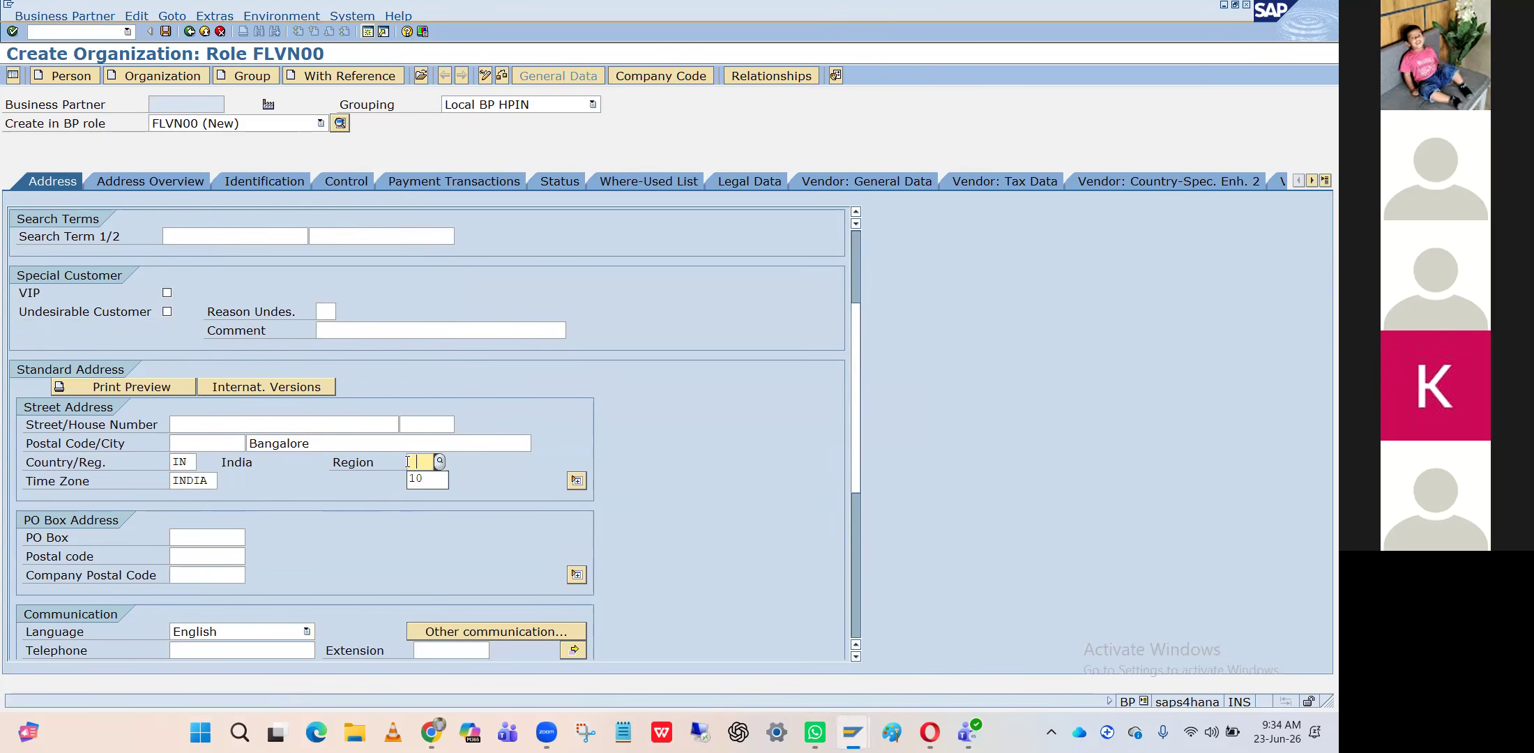
pyautogui.click(419, 482)
pyautogui.press('Return')
# Open the organization's company code data for HPIN and enter reconciliation account 199997
pyautogui.click(645, 79)
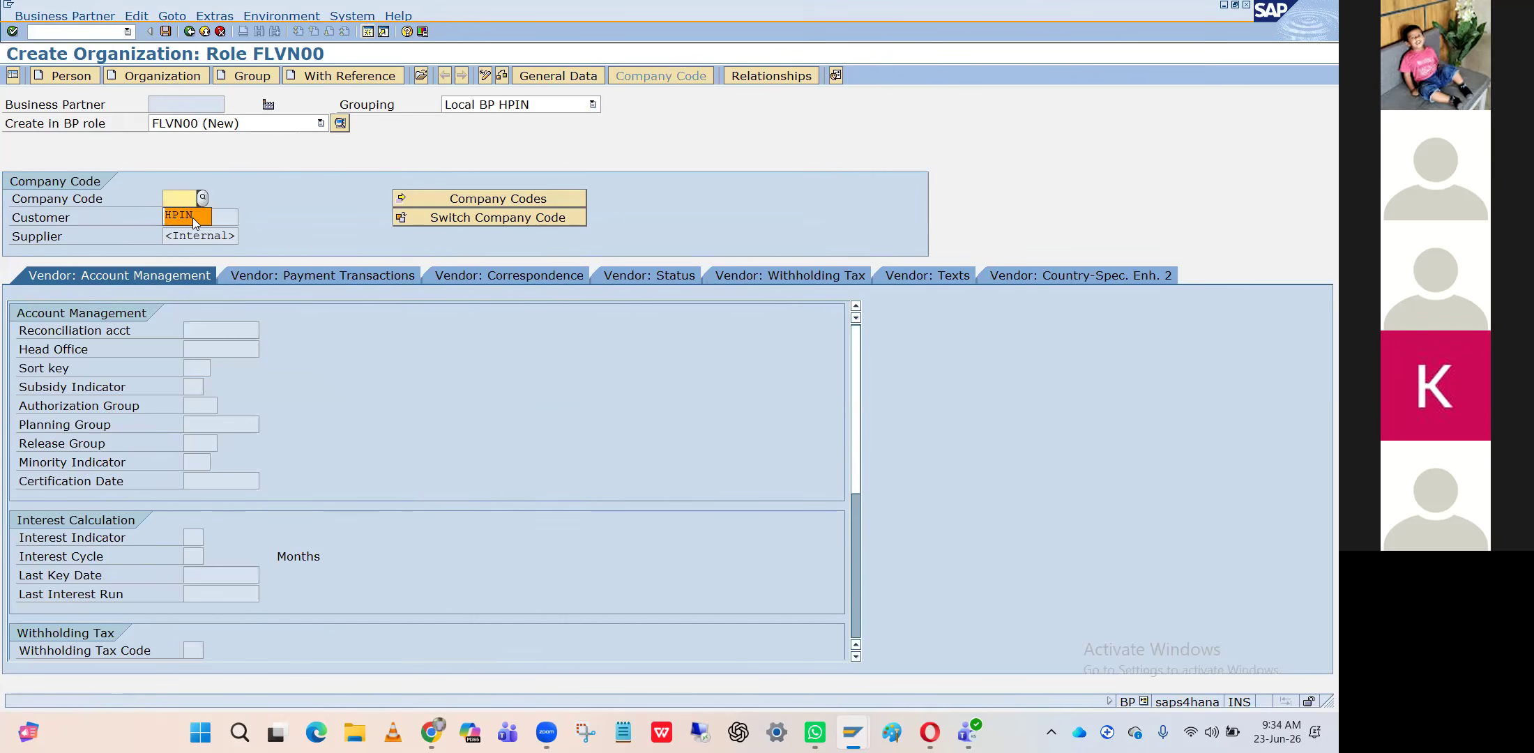
pyautogui.write('HPIN')
pyautogui.press('Return')
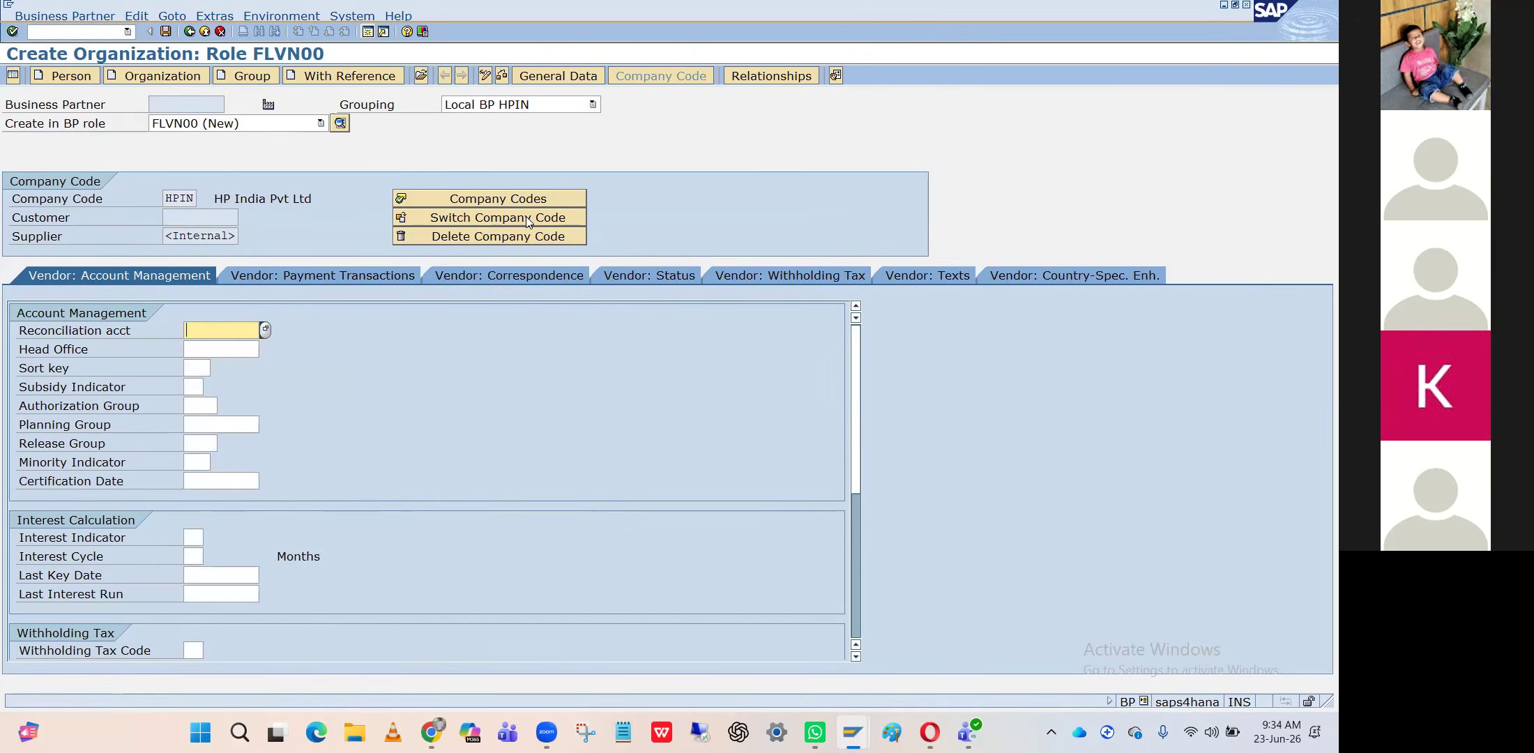
pyautogui.press('space')
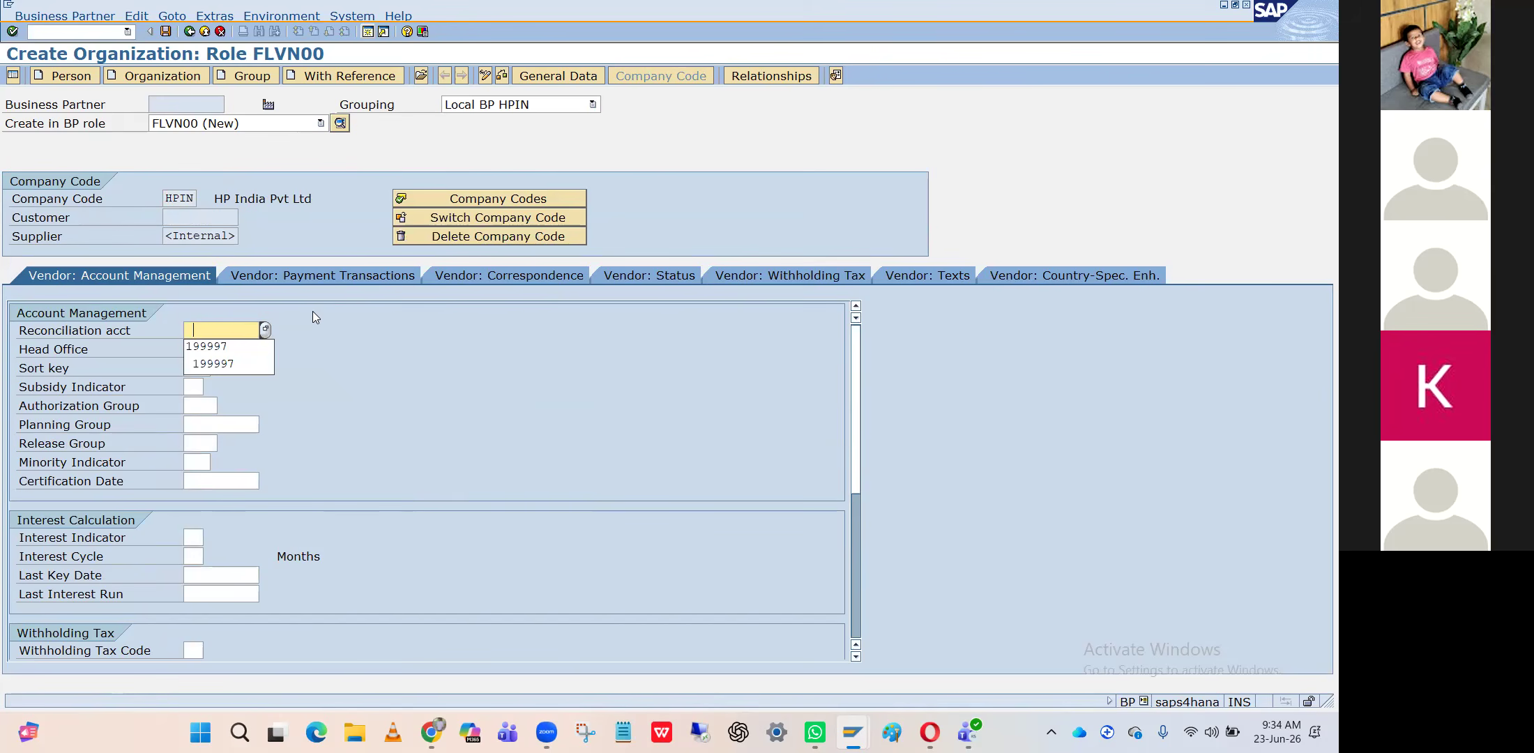
pyautogui.click(213, 346)
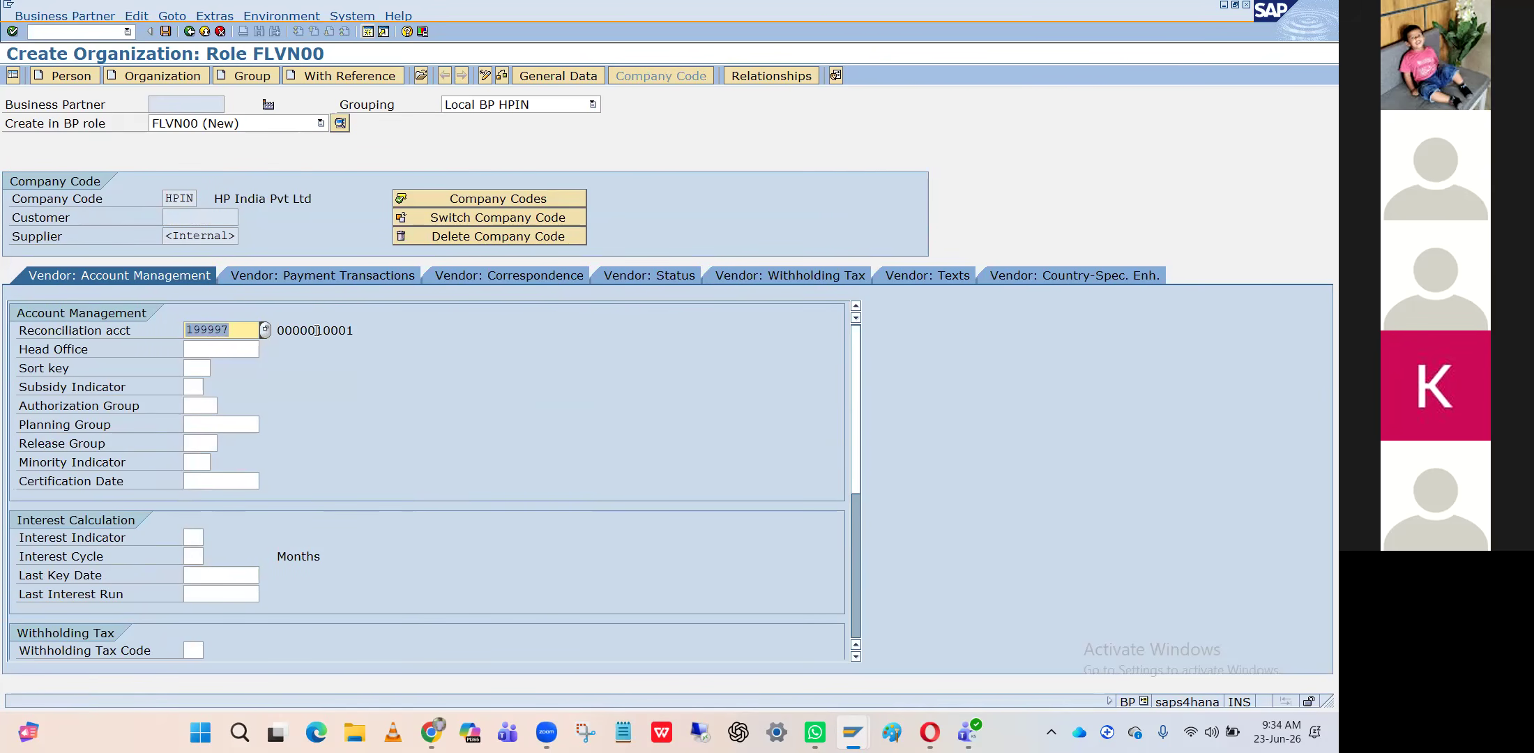
pyautogui.click(242, 337)
# Switch to the G/L account display session, start transaction SE16N there and load table SKA1
pyautogui.hotkey('alt', 'Tab')
pyautogui.hotkey('alt', 'Tab')
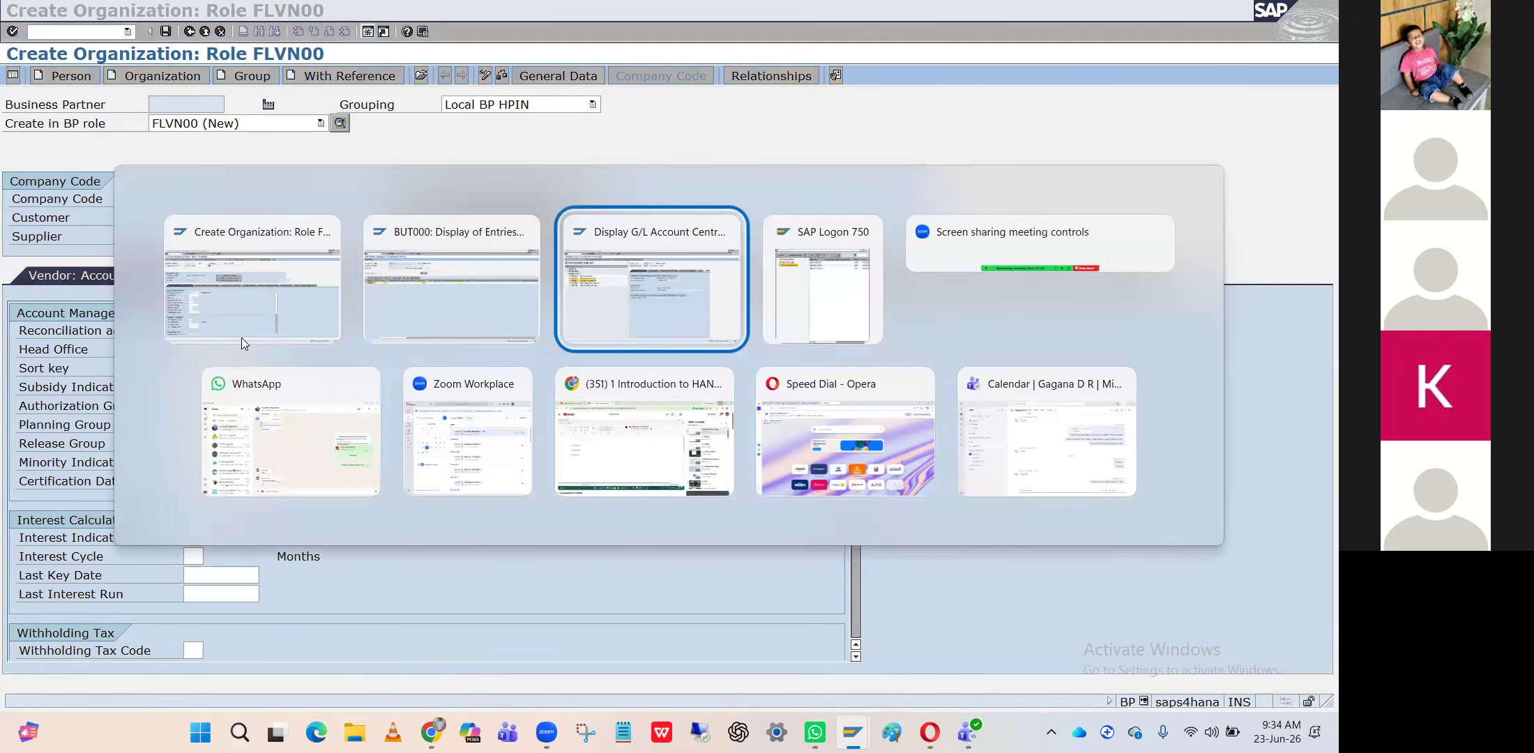
pyautogui.click(84, 33)
pyautogui.write('/nse16n')
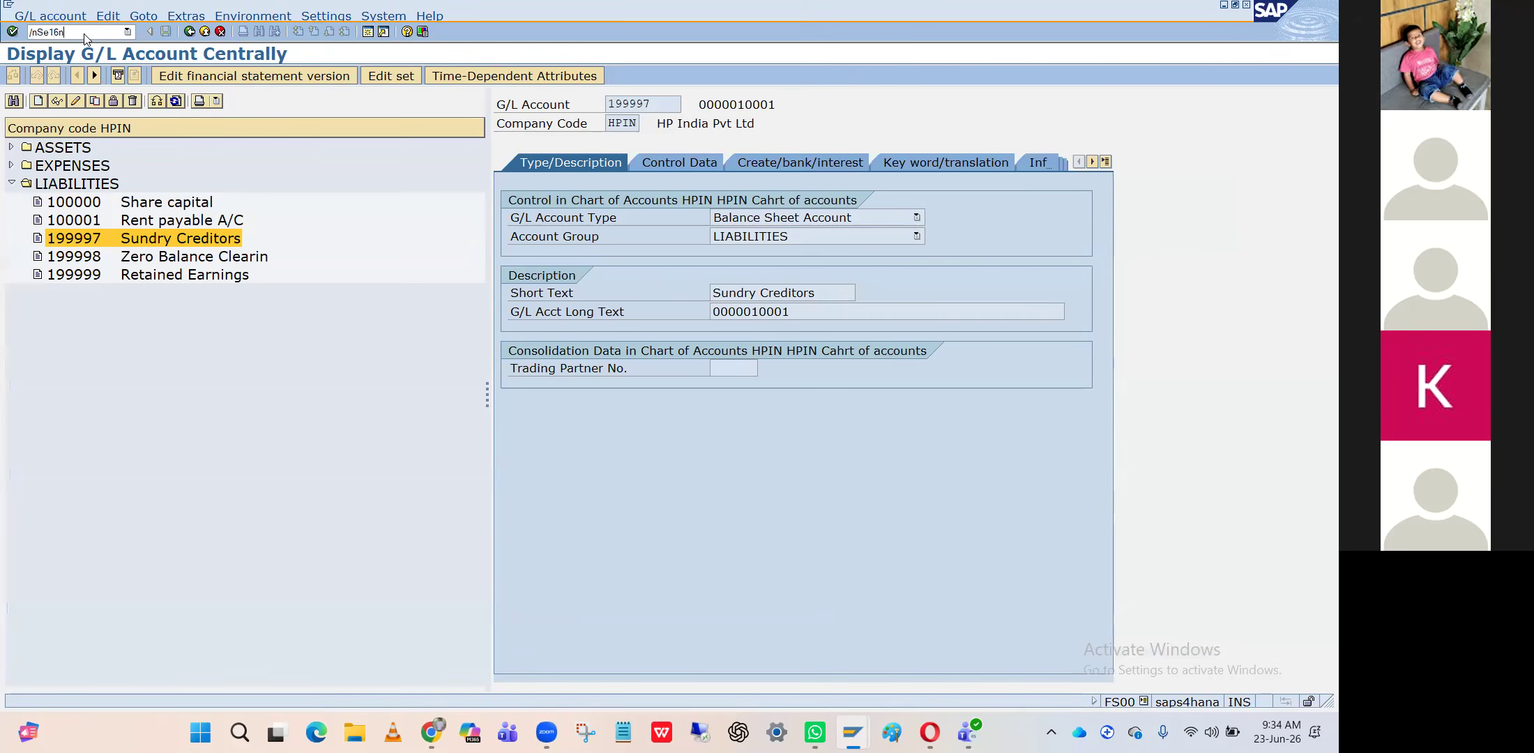
pyautogui.press('Return')
pyautogui.write('SK')
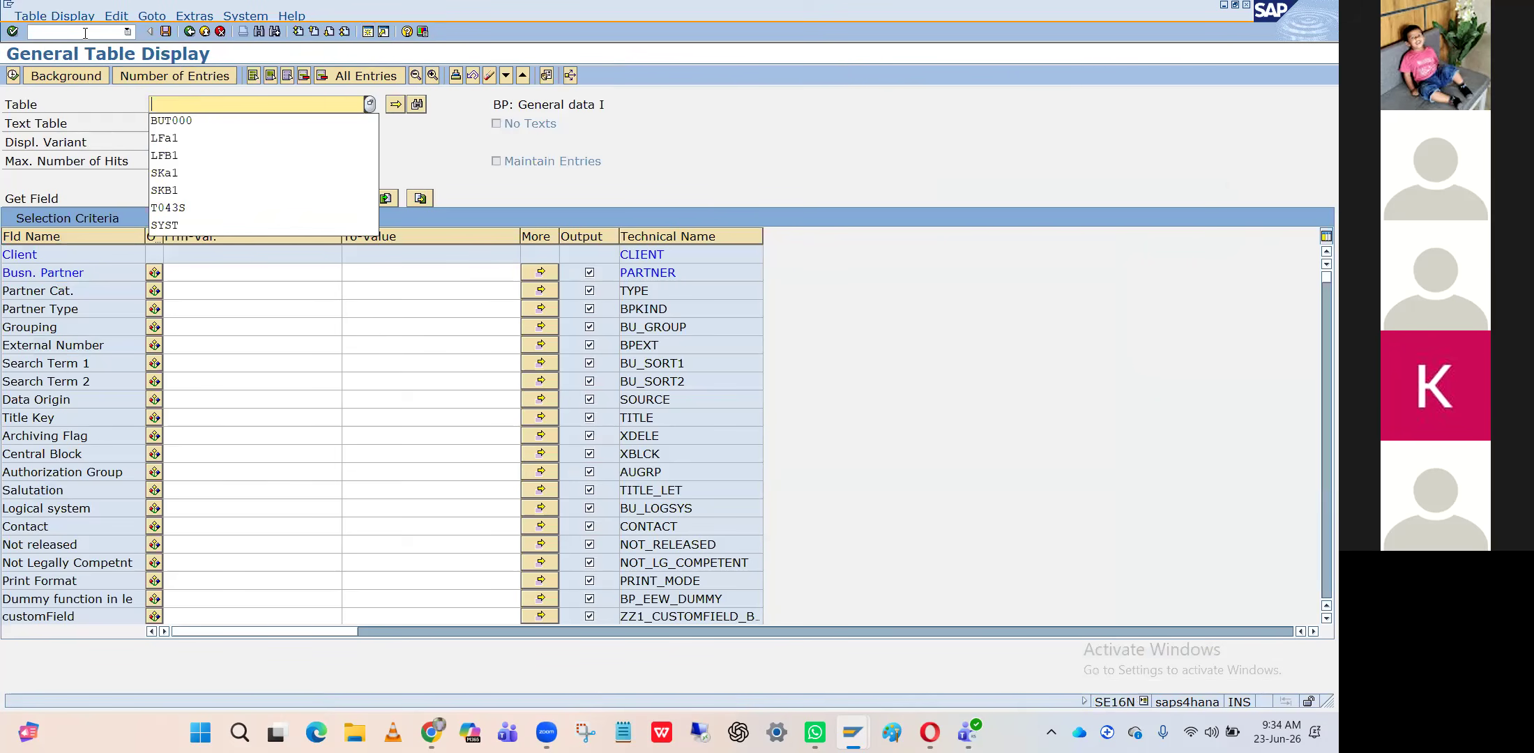
pyautogui.write('A1')
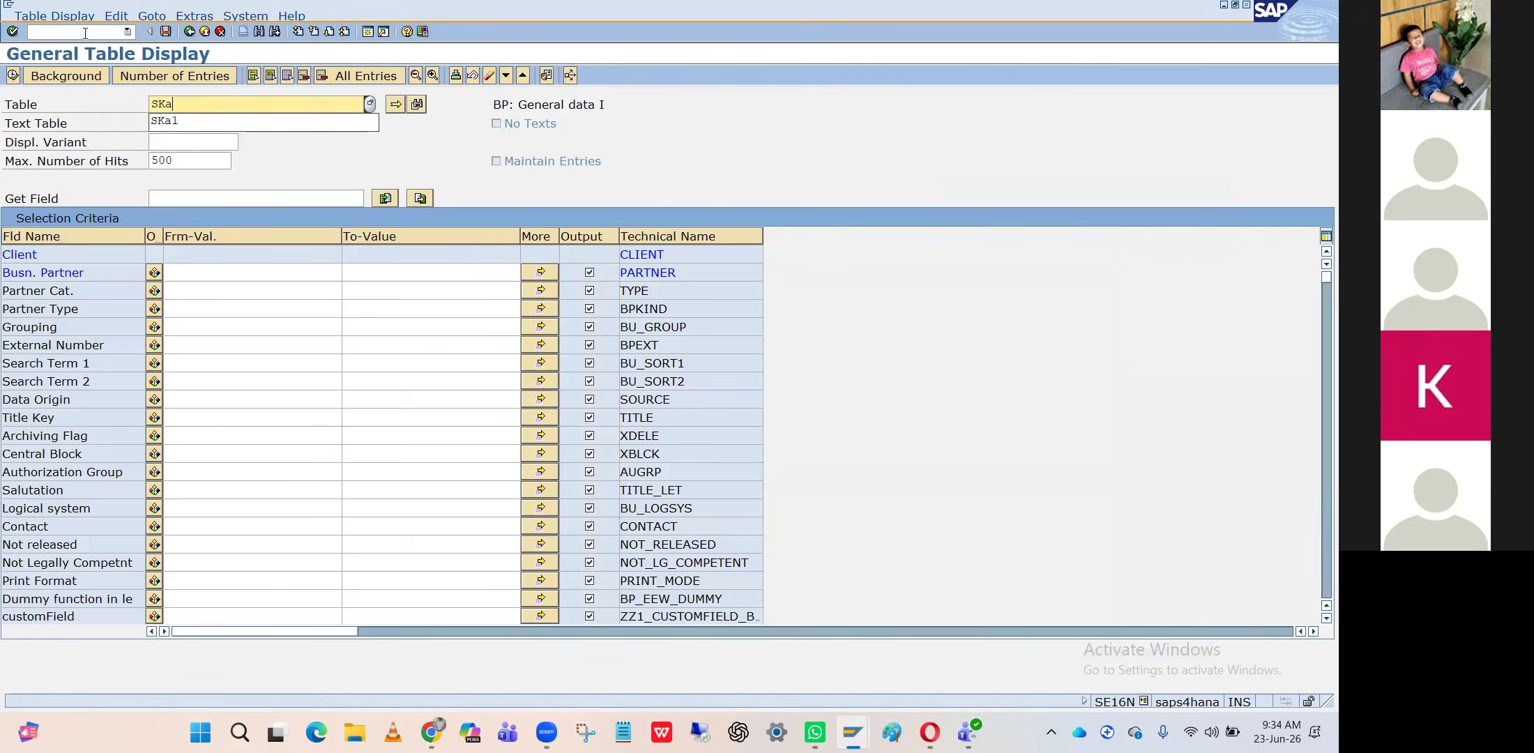
pyautogui.press('Return')
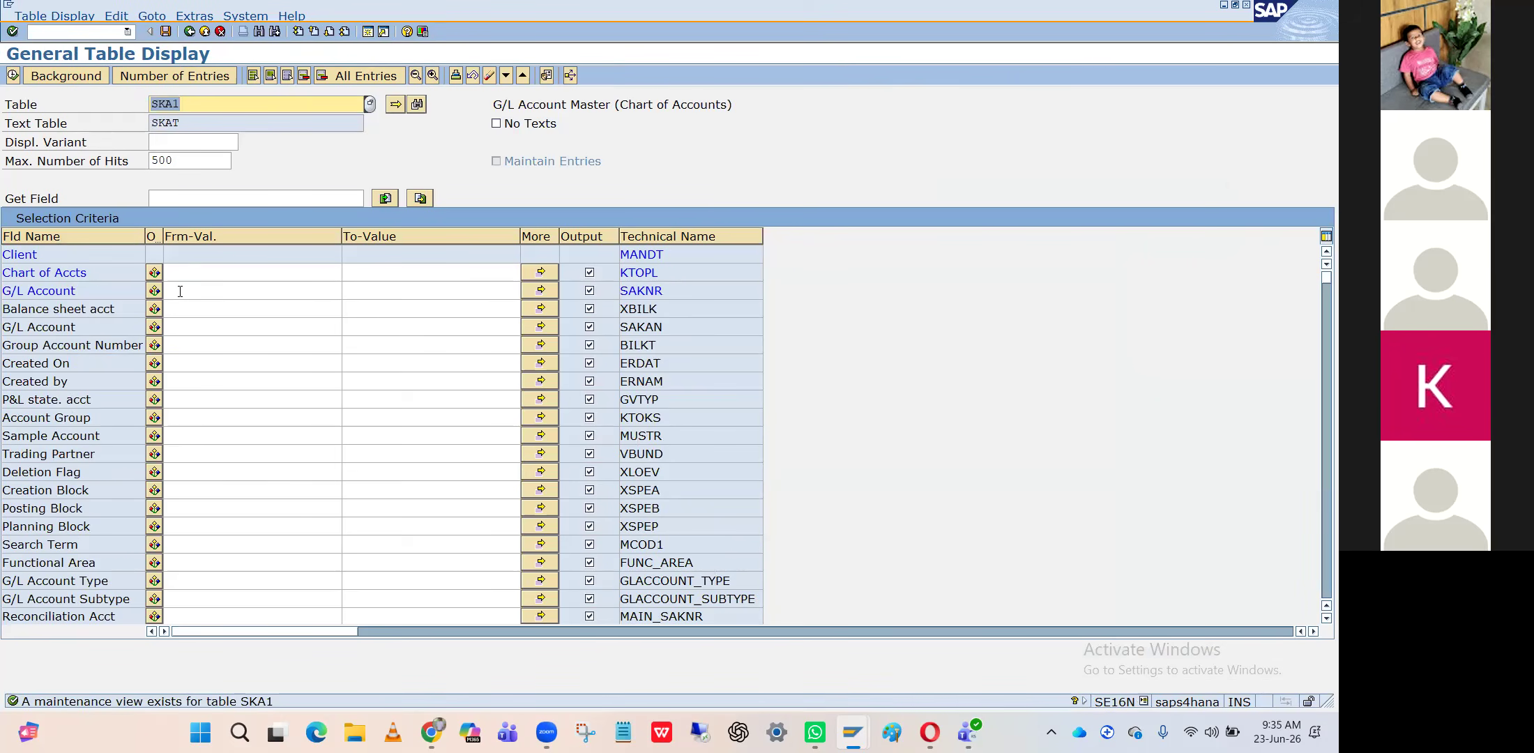
# Look up G/L account 199997 in table SKA1, check its entry and return to the organization being created
pyautogui.click(170, 284)
pyautogui.write('199997')
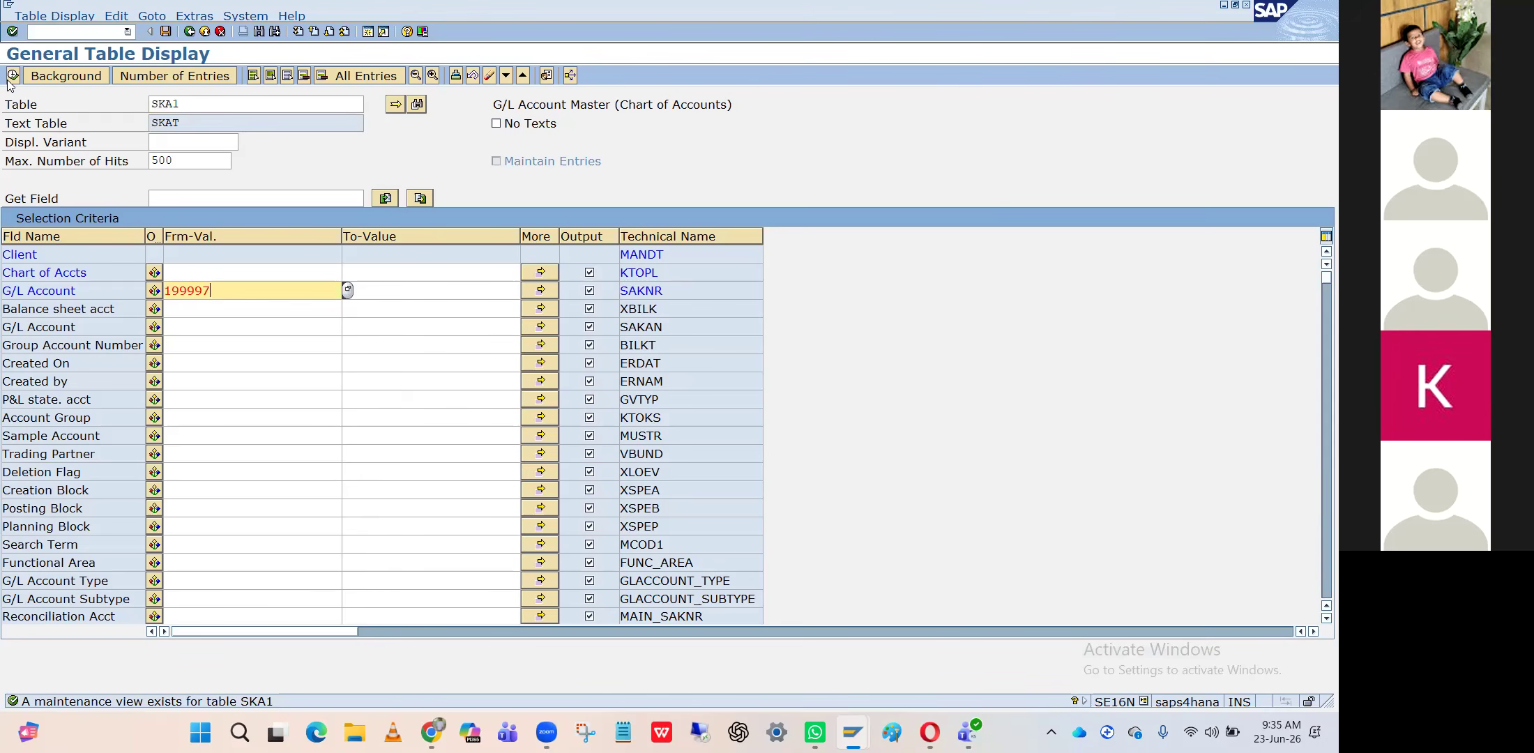
pyautogui.click(12, 75)
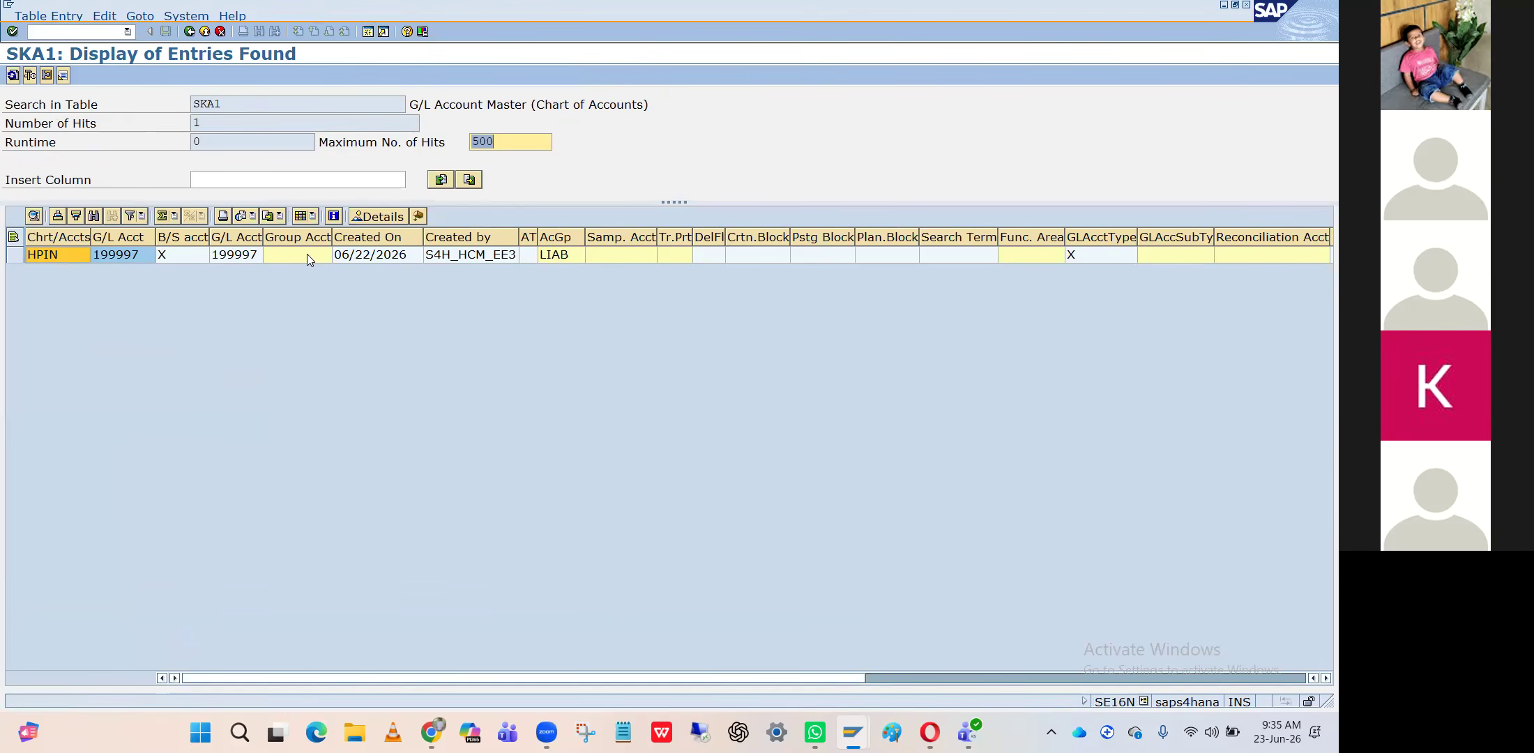
pyautogui.click(134, 258)
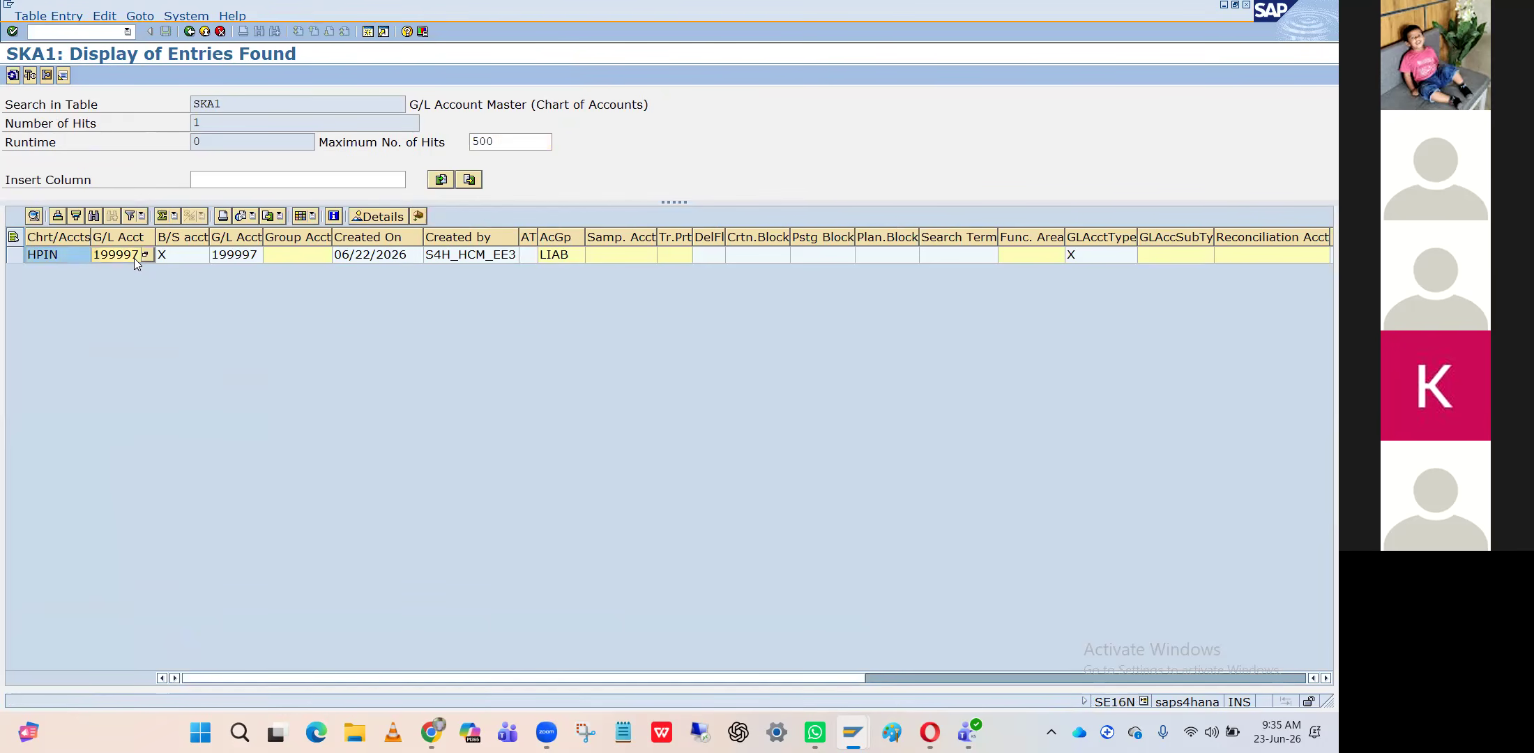
pyautogui.click(222, 256)
pyautogui.click(189, 31)
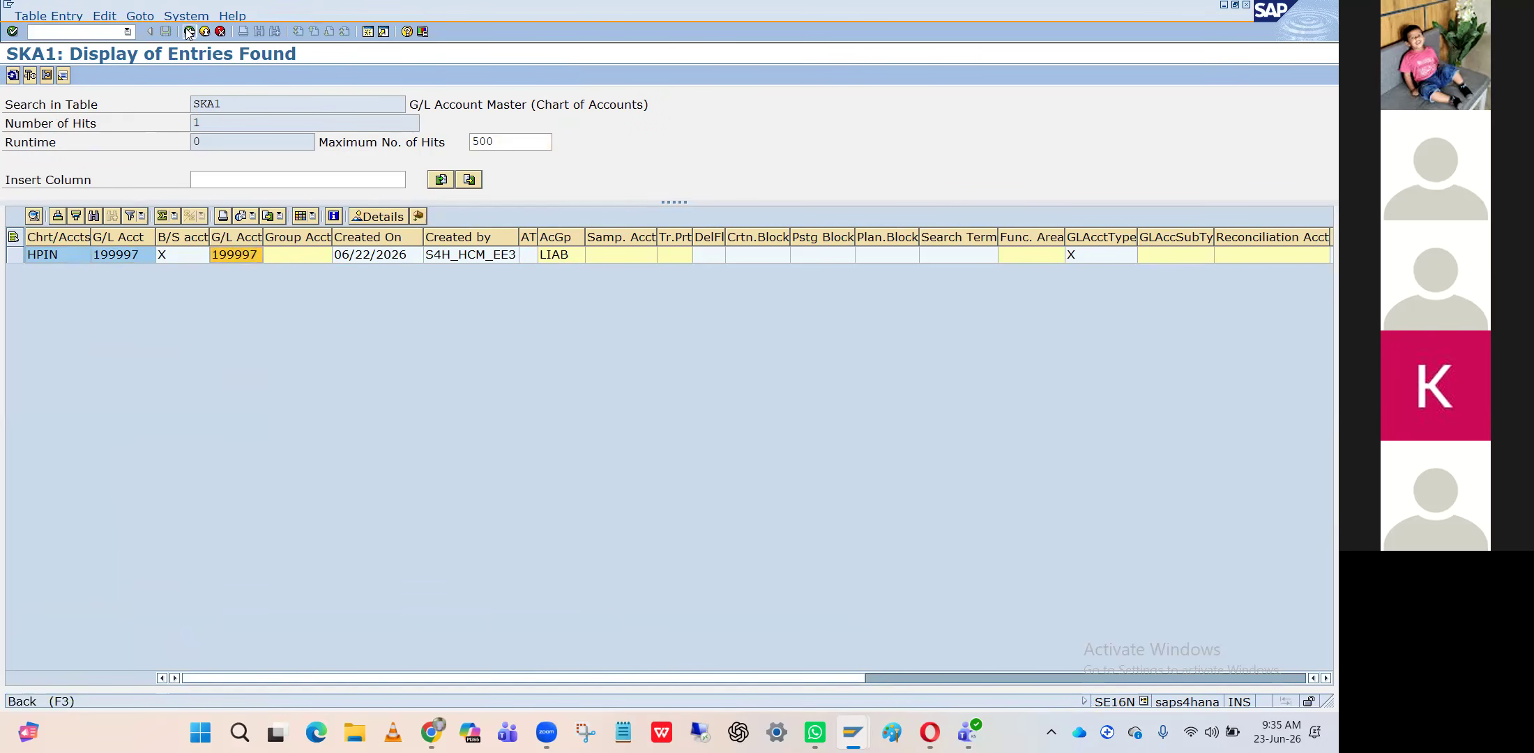
pyautogui.hotkey('alt', 'Tab')
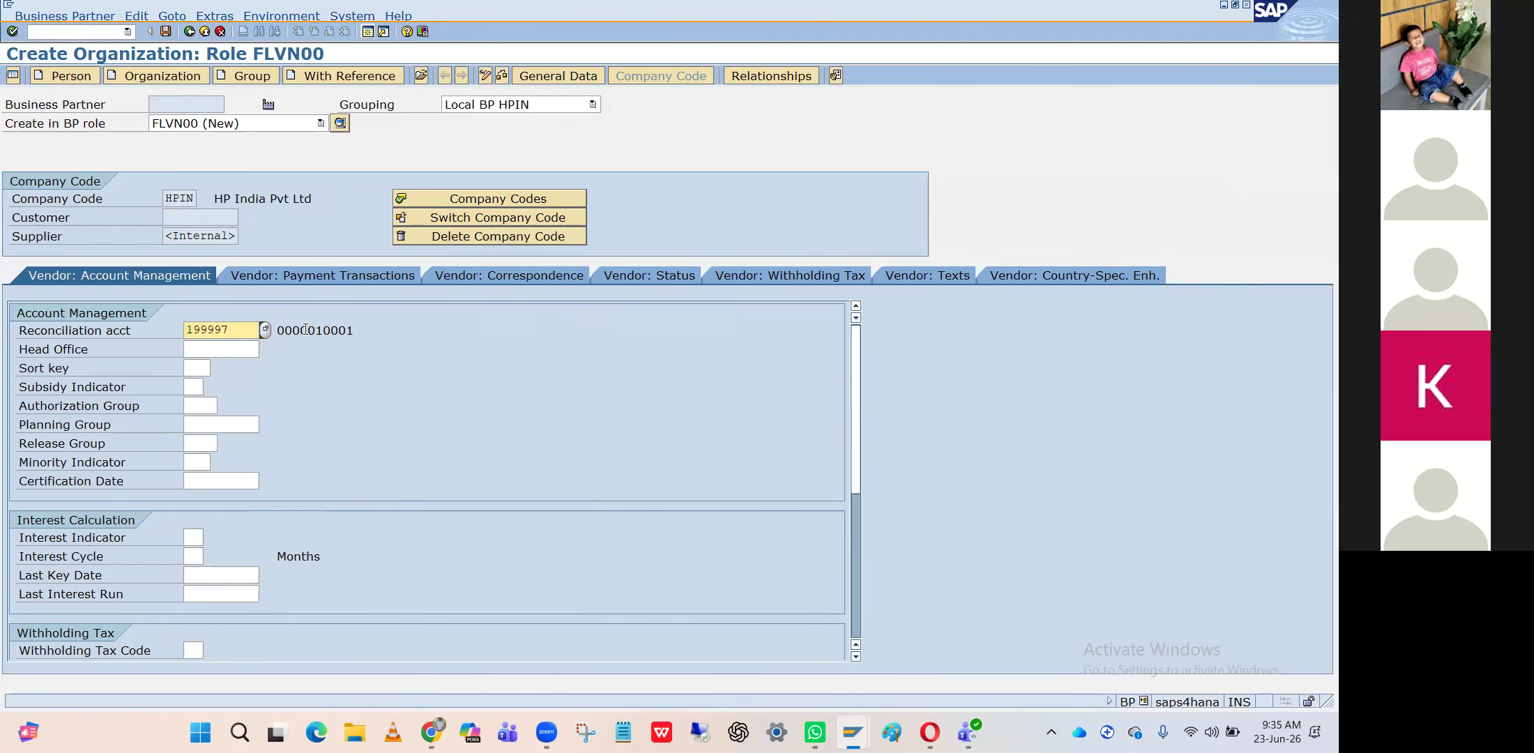
pyautogui.press('Return')
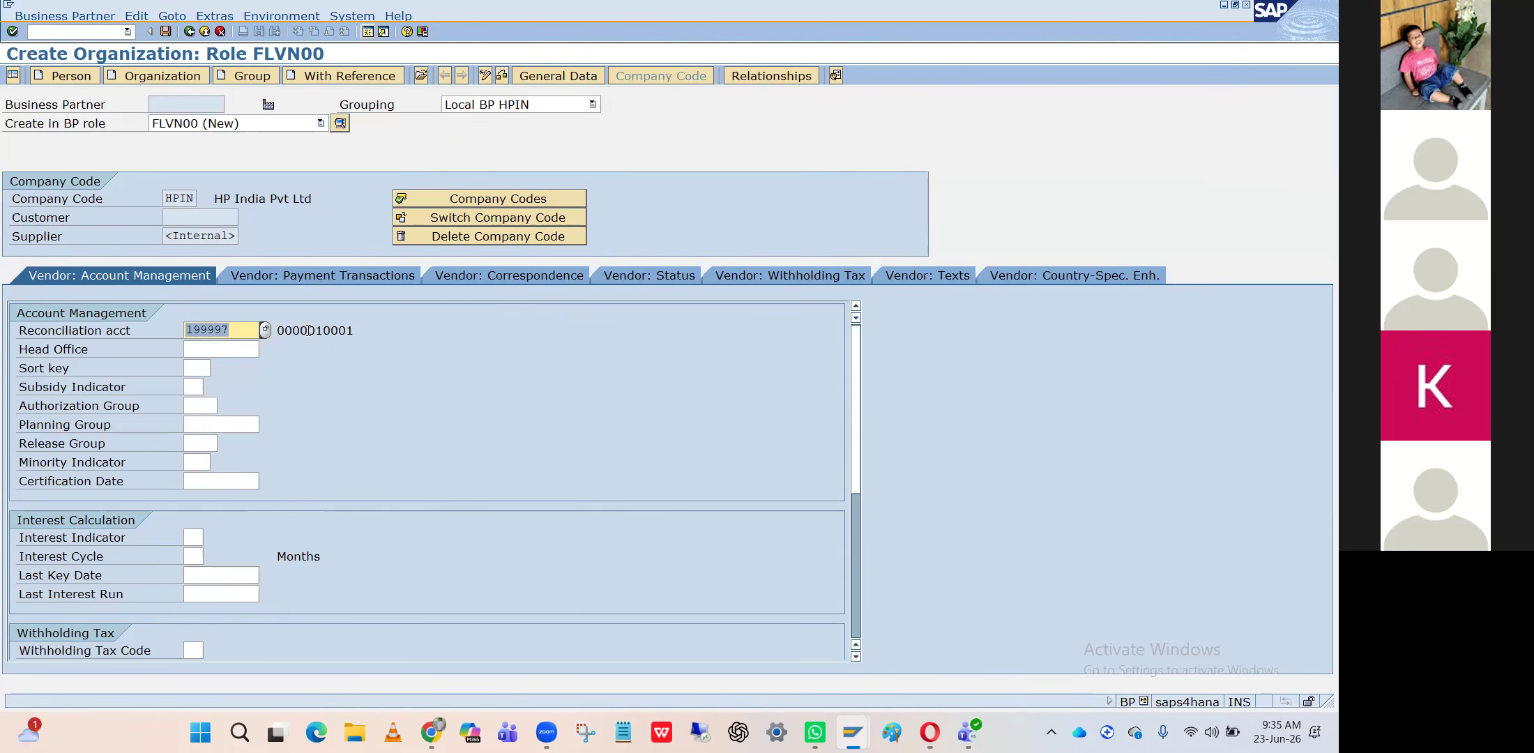
pyautogui.click(242, 337)
pyautogui.hotkey('alt', 'Tab')
pyautogui.hotkey('alt', 'Tab')
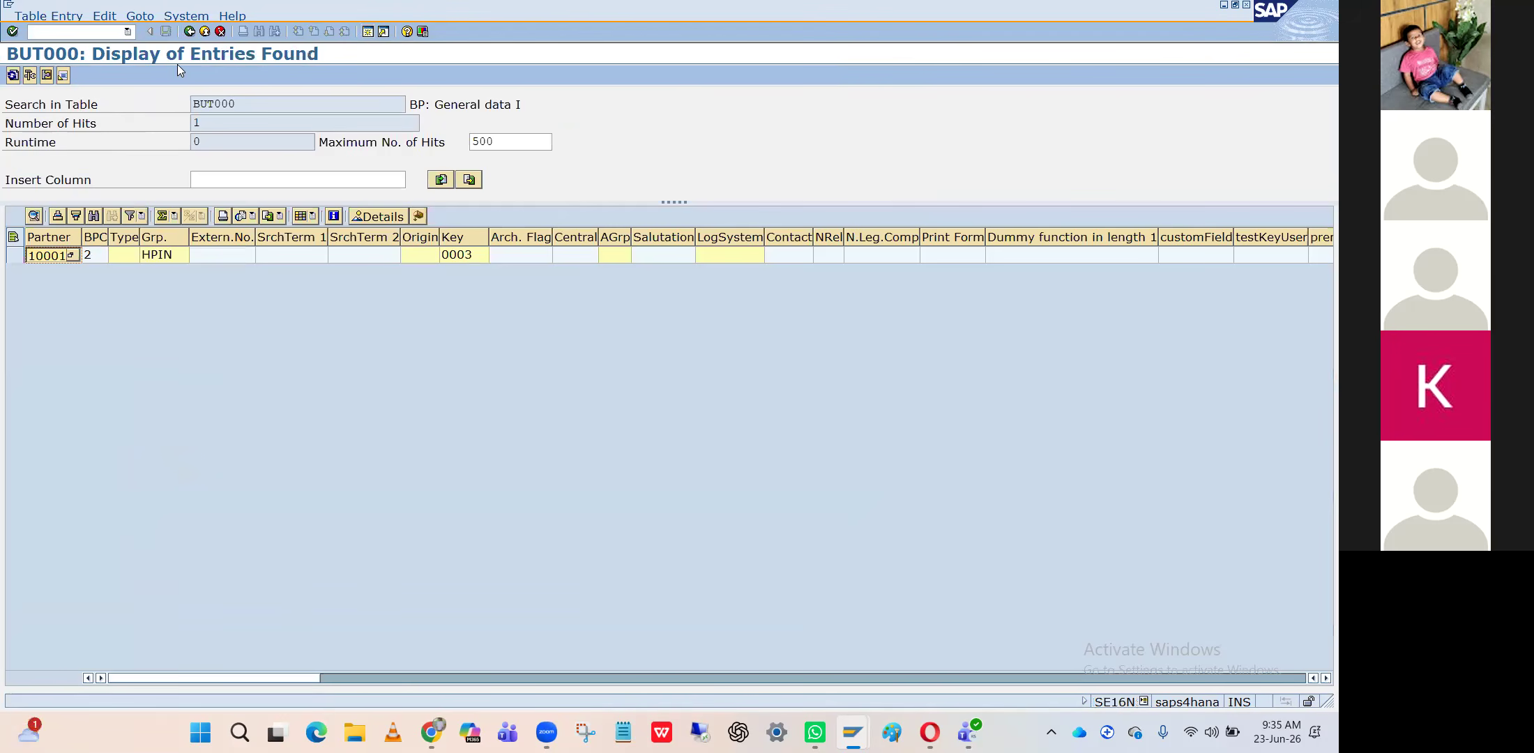
pyautogui.click(89, 33)
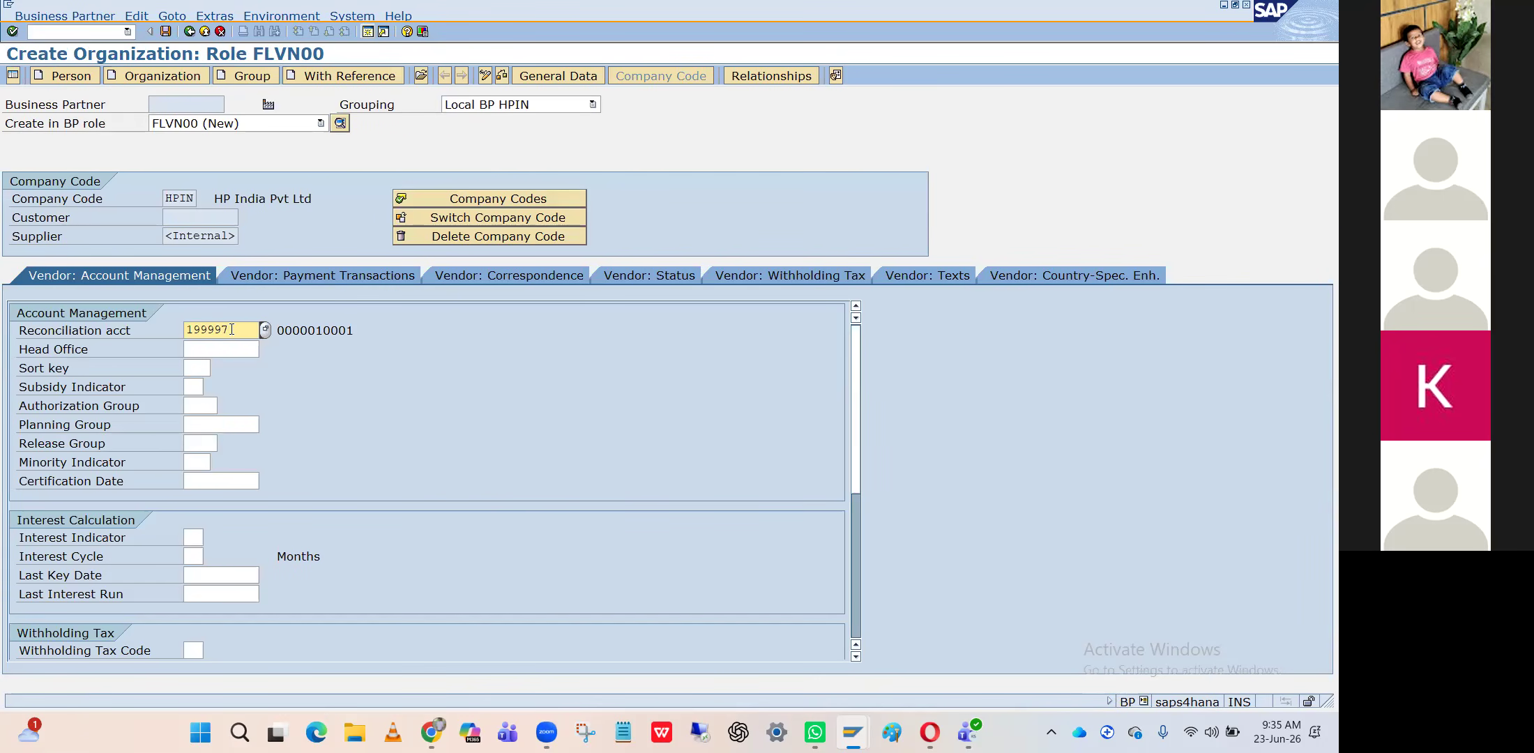
# Check the possible entries for the vendor's reconciliation account and close the list without choosing another one
pyautogui.moveTo(231, 329); pyautogui.dragTo(174, 332)
pyautogui.click(250, 336)
pyautogui.click(265, 331)
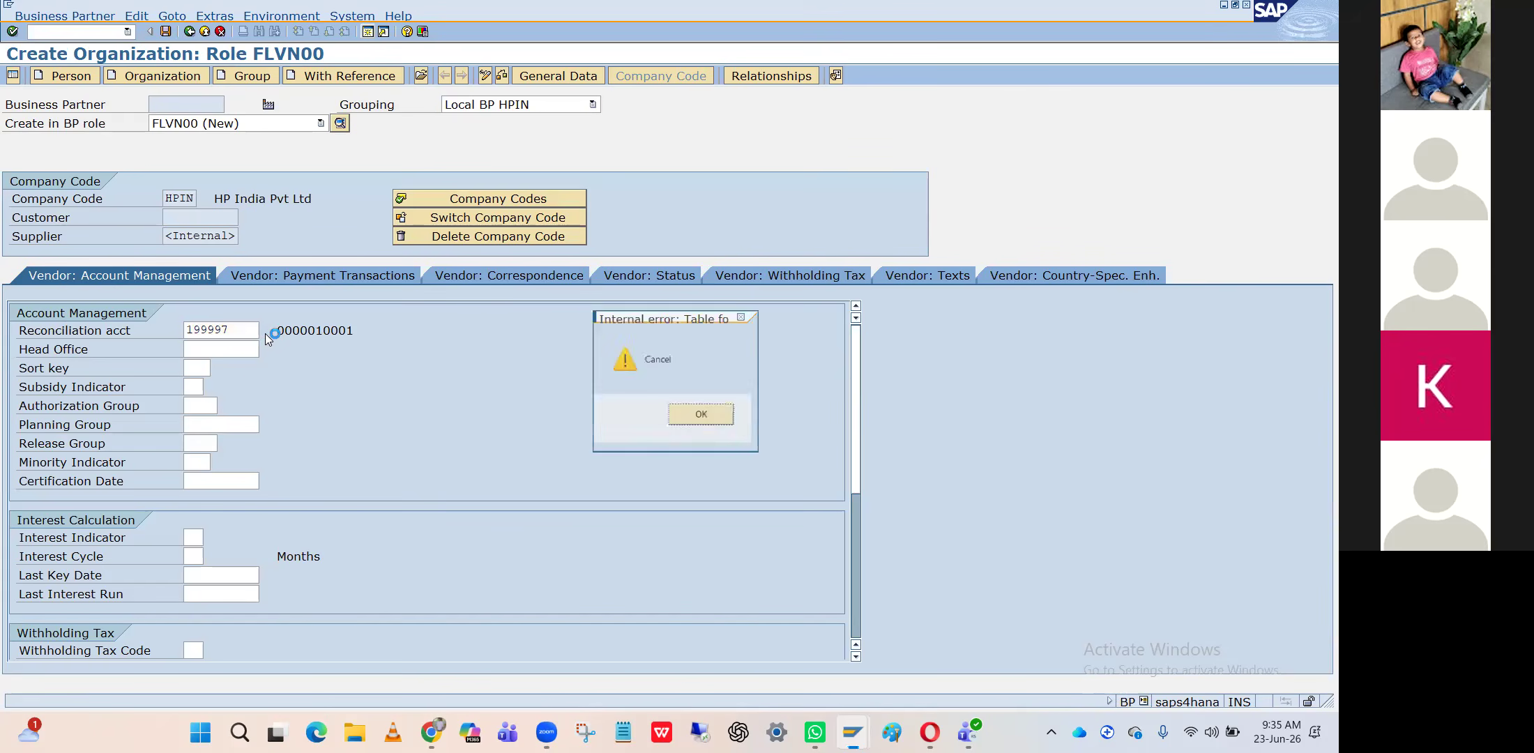
pyautogui.press('Return')
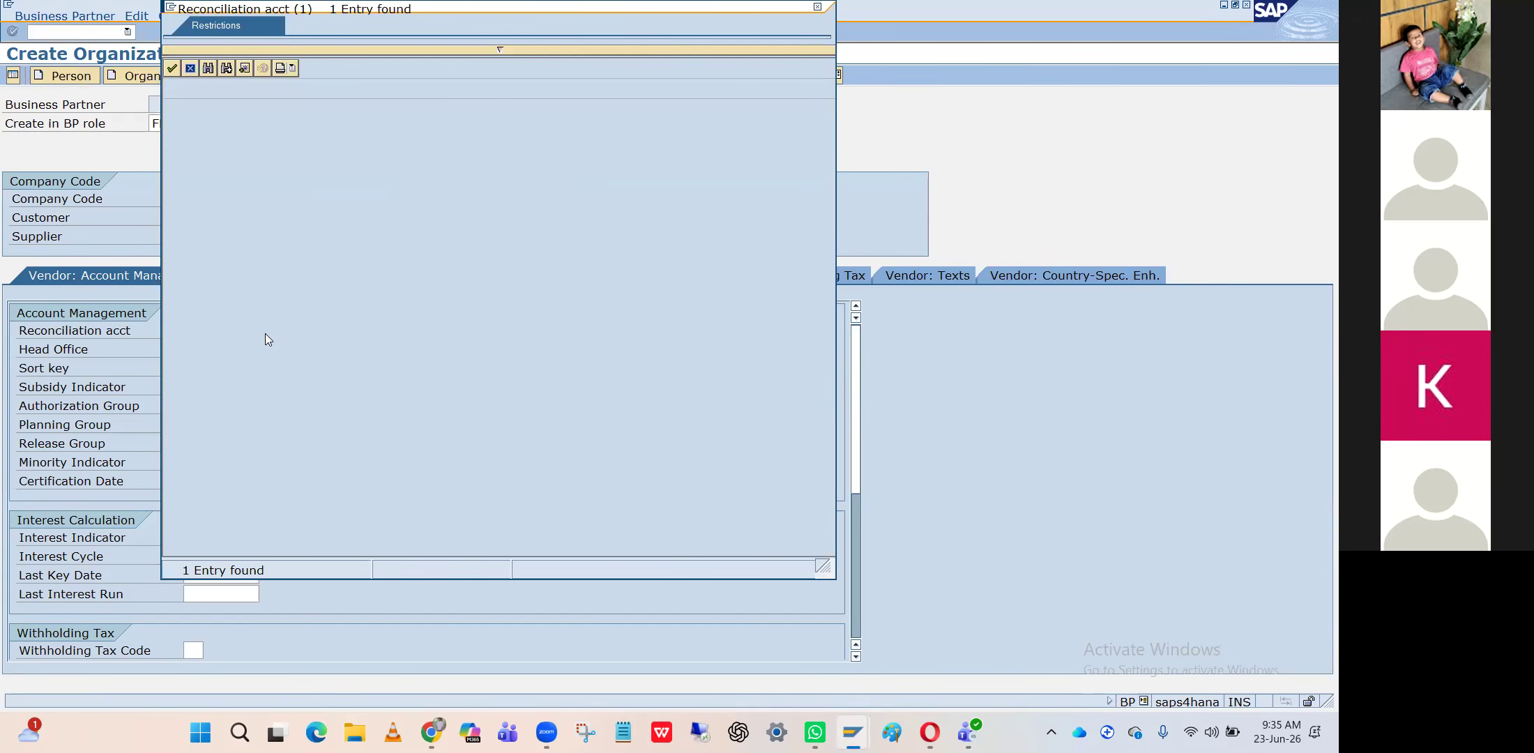
pyautogui.click(818, 7)
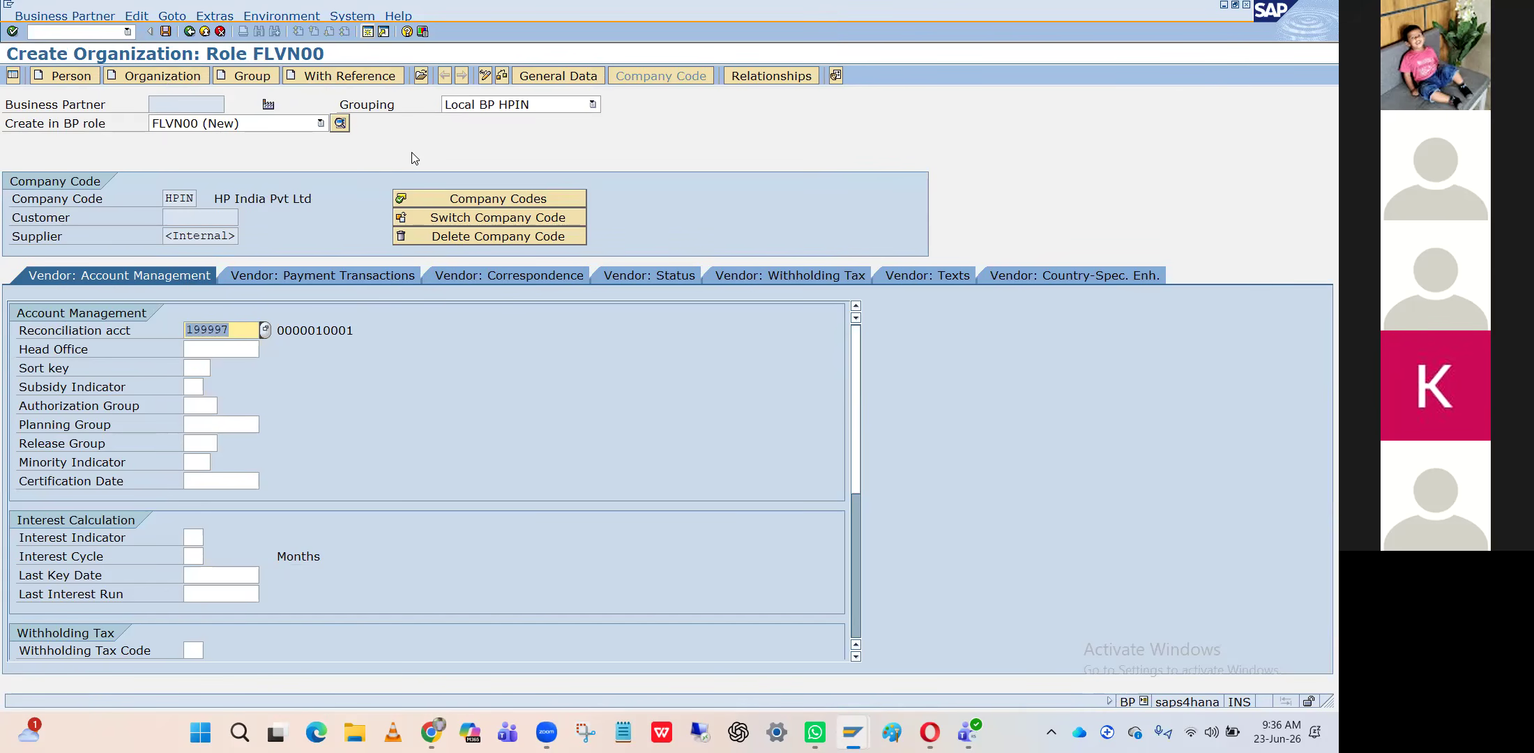
# Set the vendor's terms of payment to 0001 in the payment transactions data and save the organization
pyautogui.click(283, 275)
pyautogui.write('0')
pyautogui.press('Down')
pyautogui.press('Return')
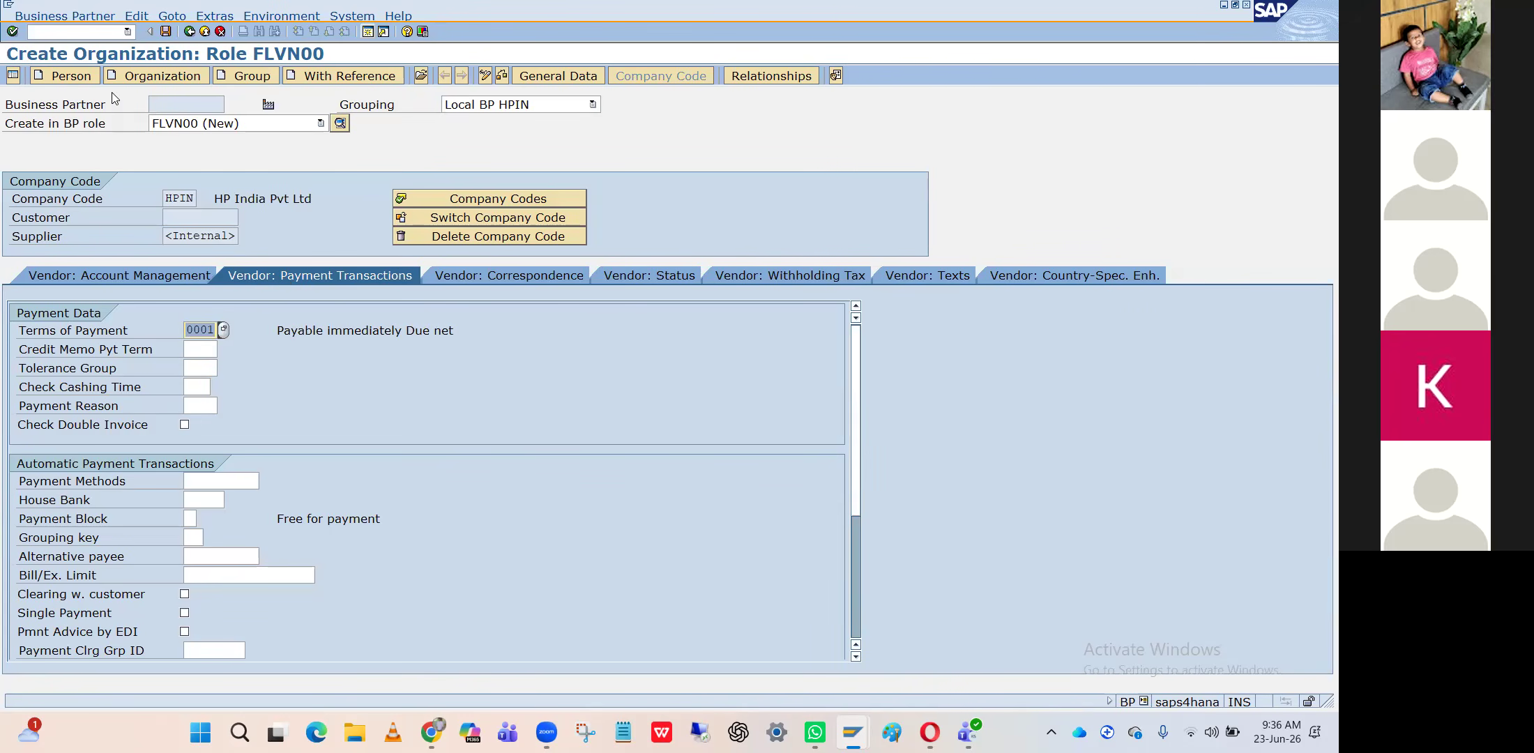
pyautogui.click(163, 32)
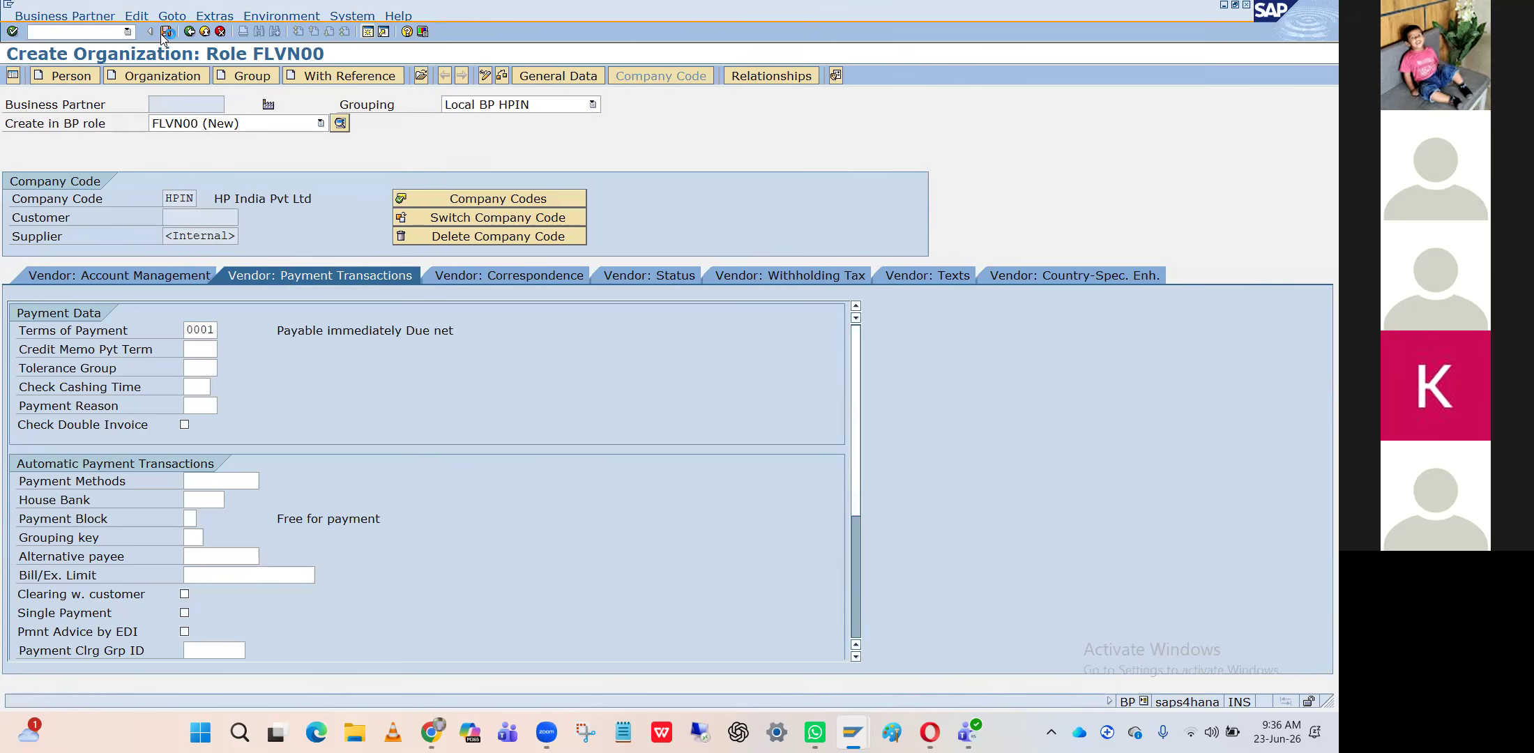
pyautogui.press('Return')
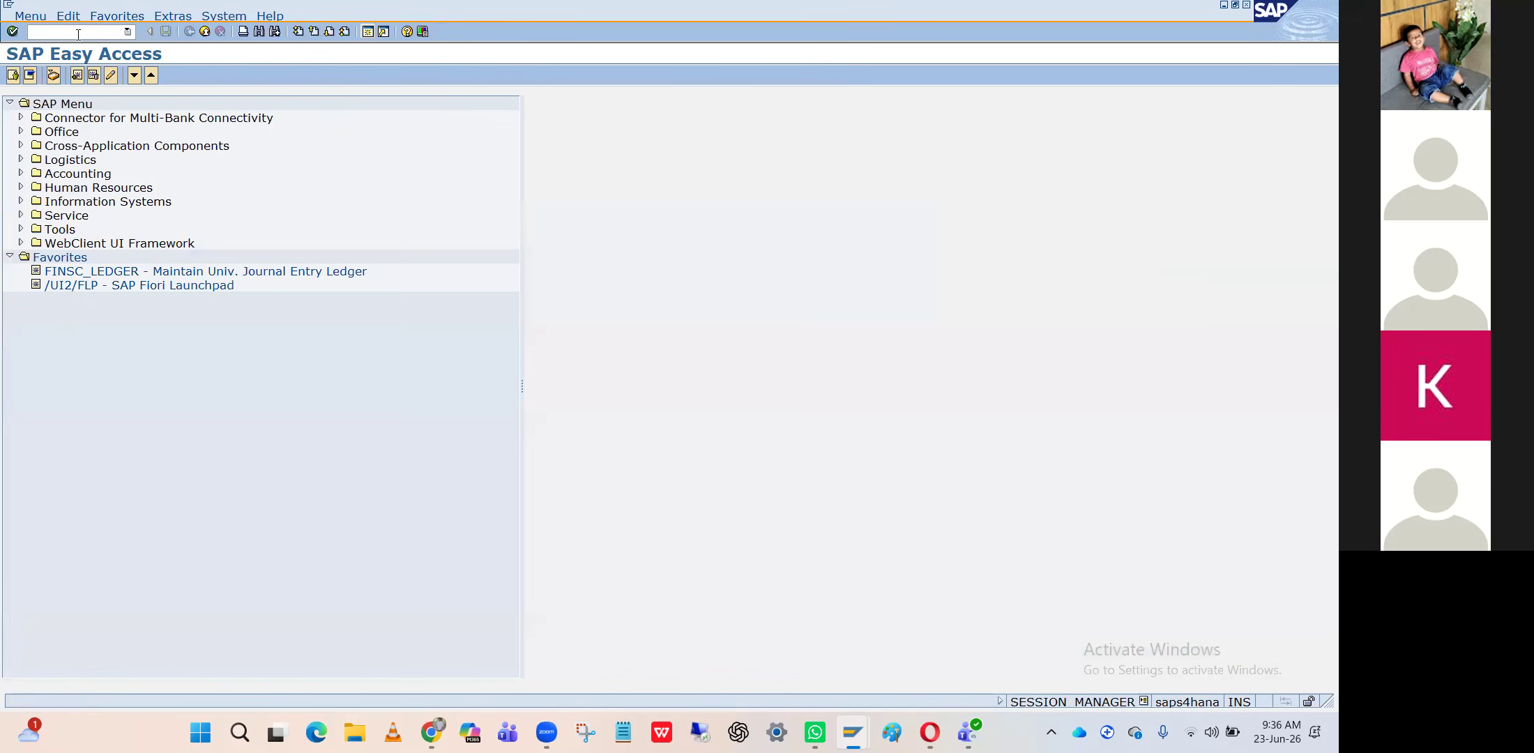
# Switch to the general table display session and load table BUT000
pyautogui.hotkey('alt', 'Tab')
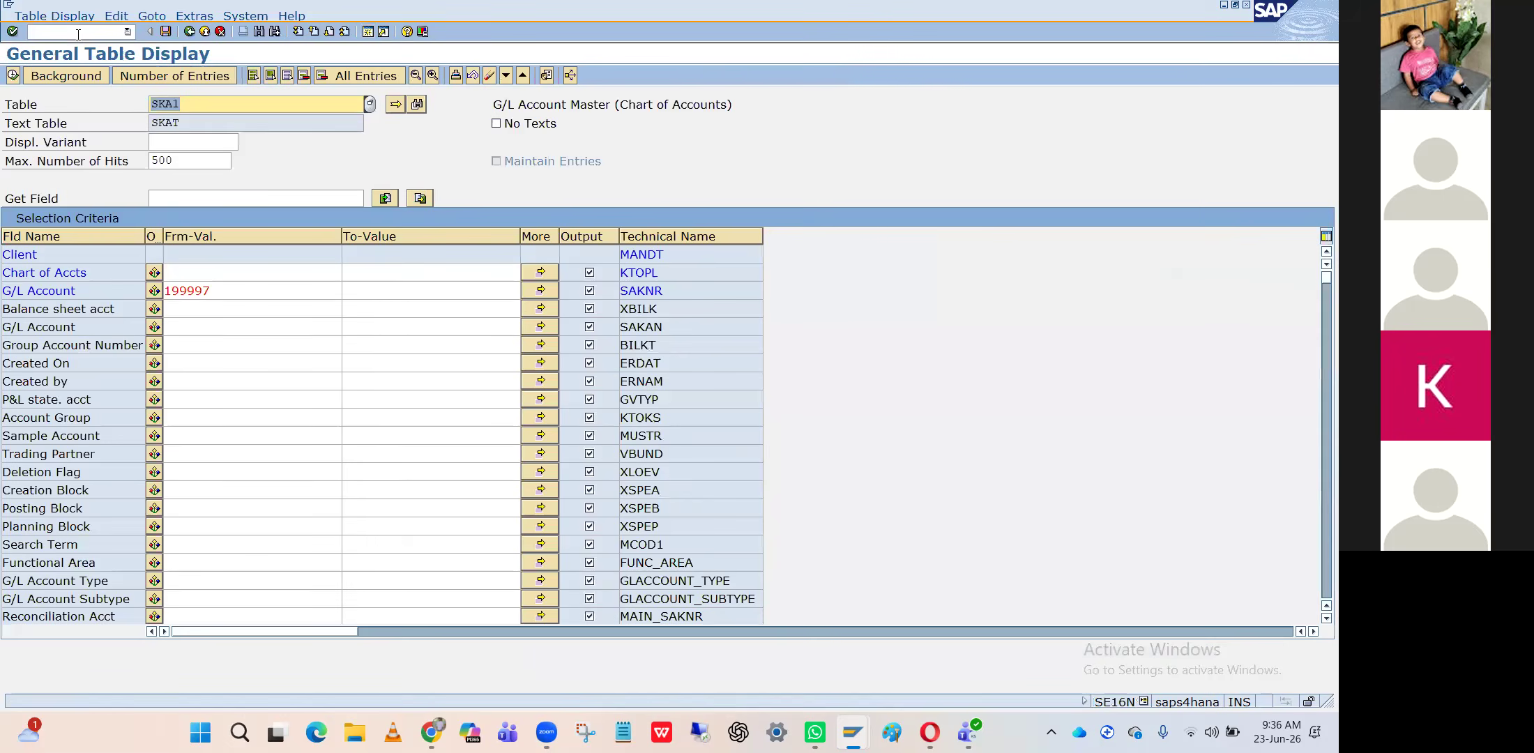
pyautogui.hotkey('alt', 'Tab')
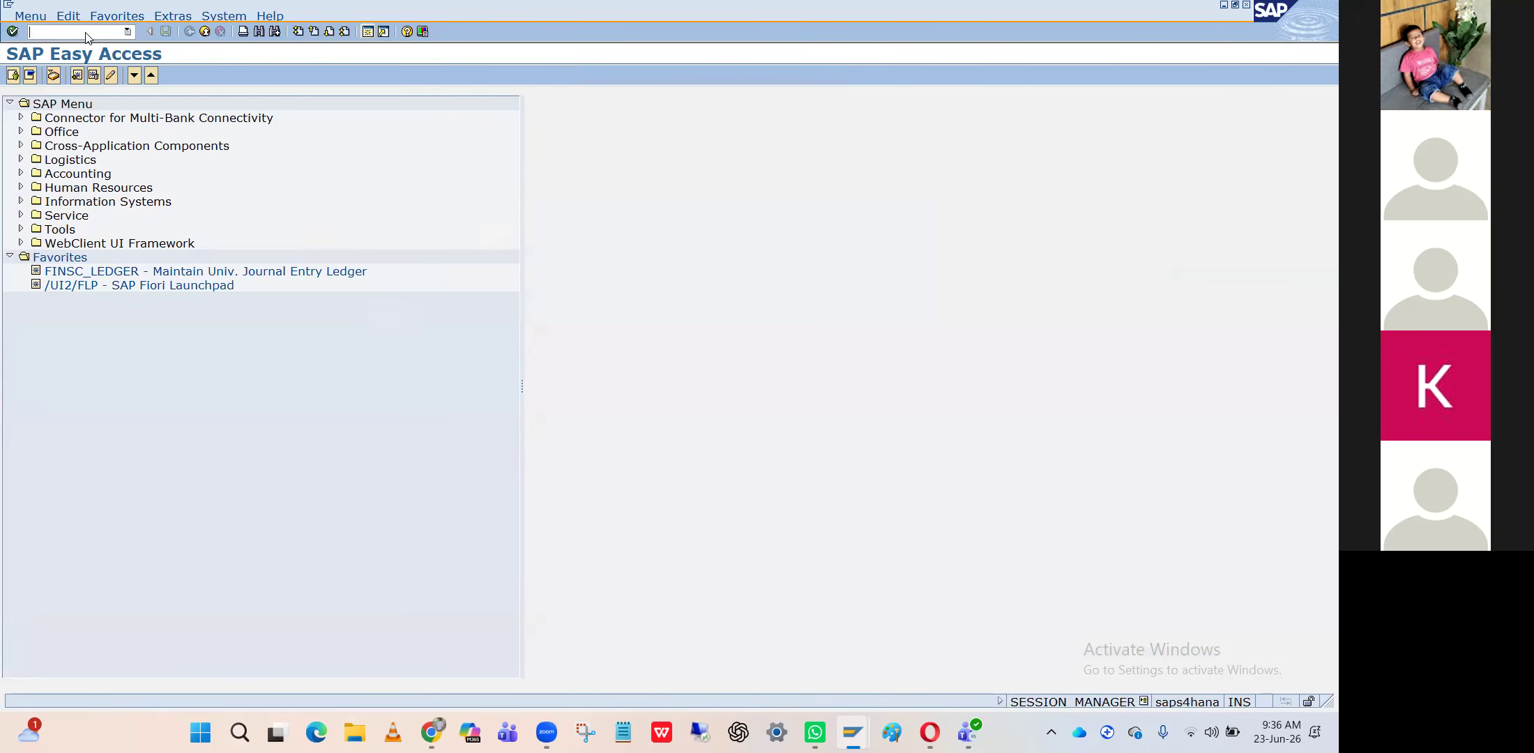
pyautogui.hotkey('alt', 'Tab')
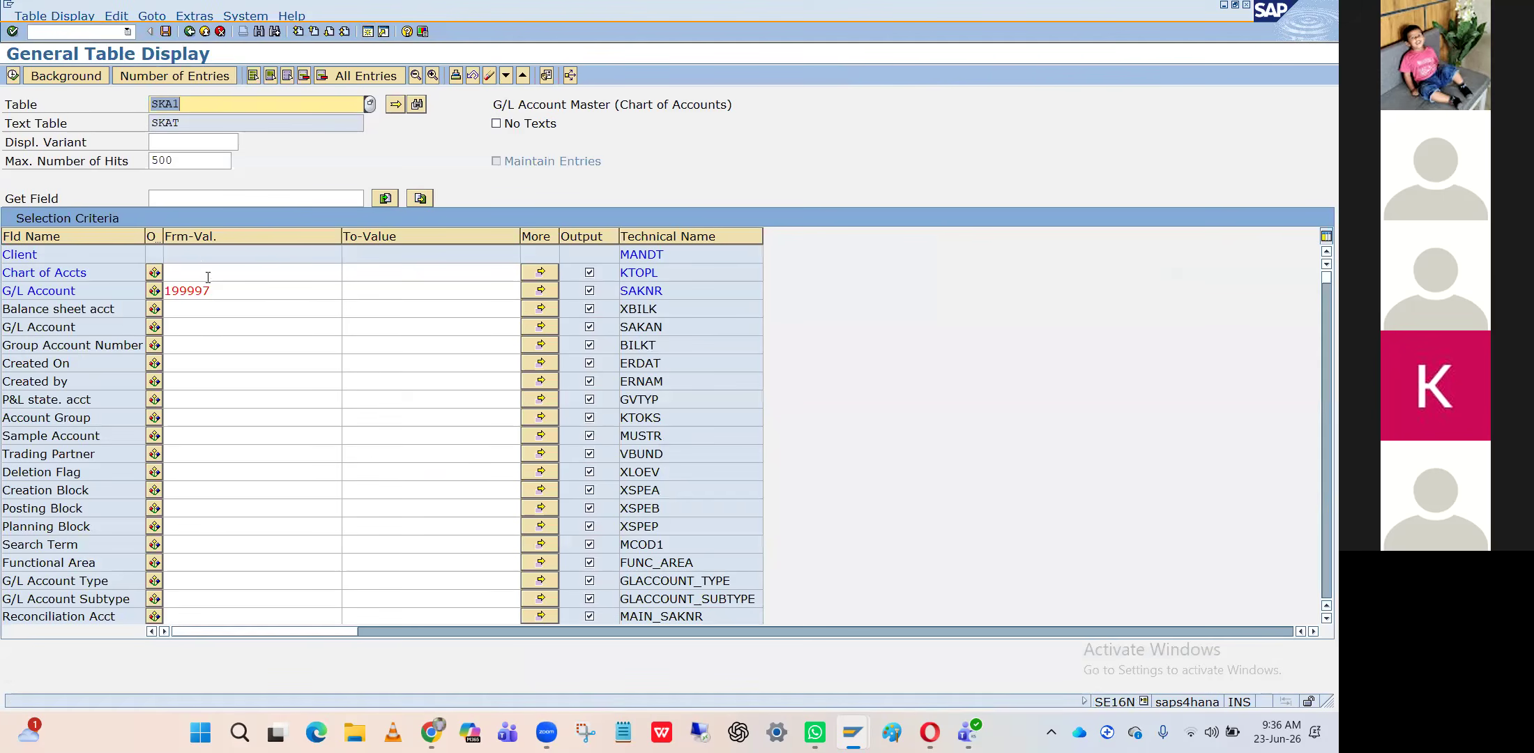
pyautogui.press('BackSpace')
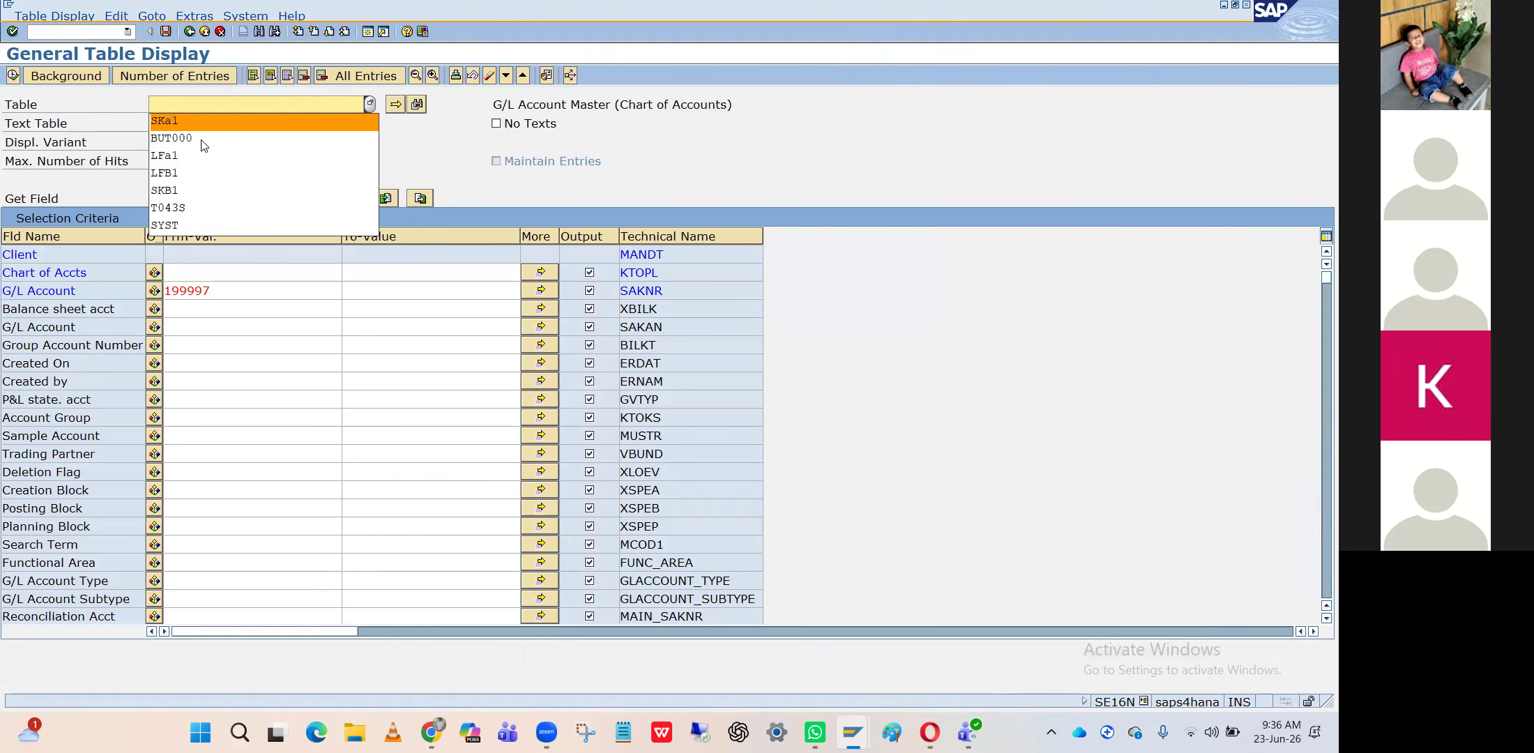
pyautogui.click(201, 142)
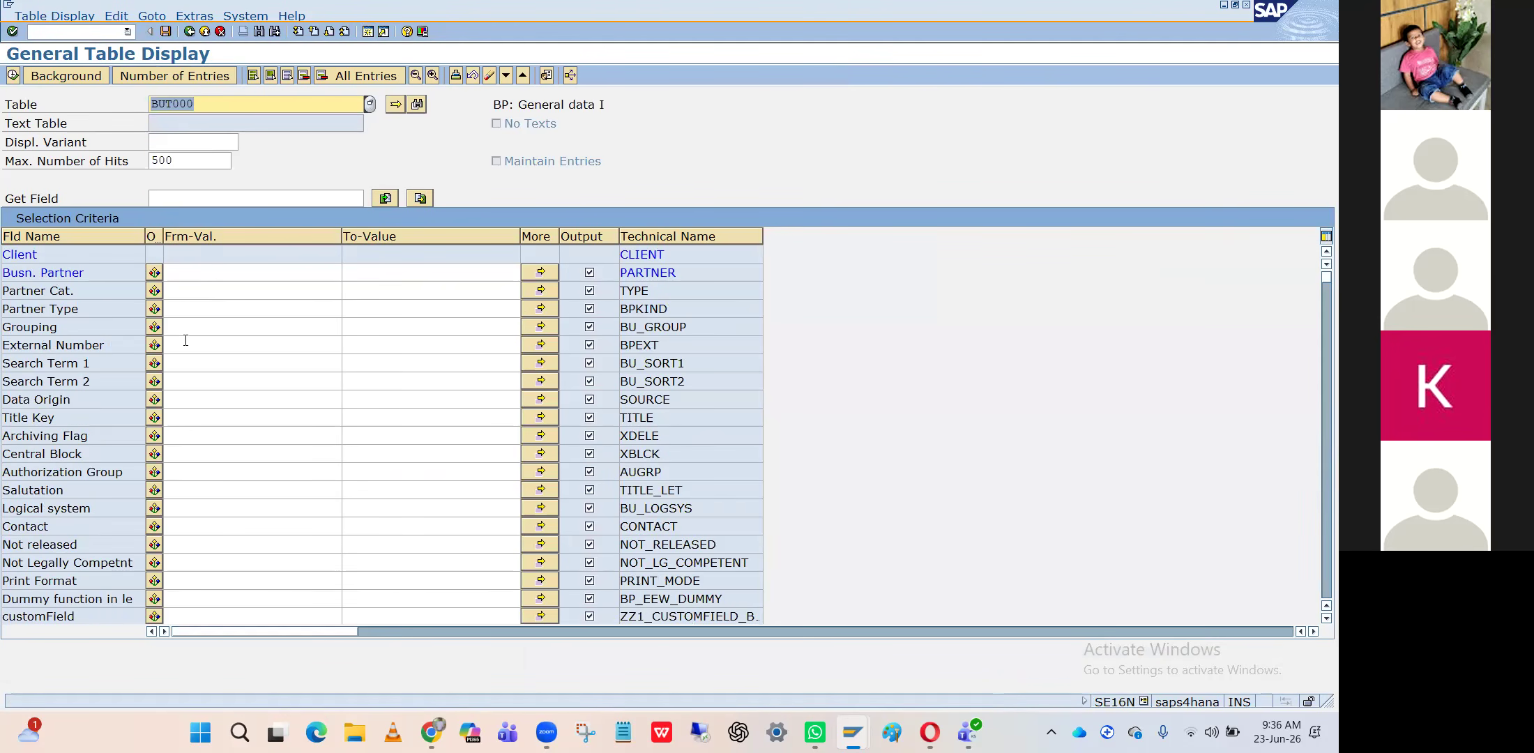
# List the BUT000 business partners with grouping HPIN, check the partner number and leave the results
pyautogui.click(190, 271)
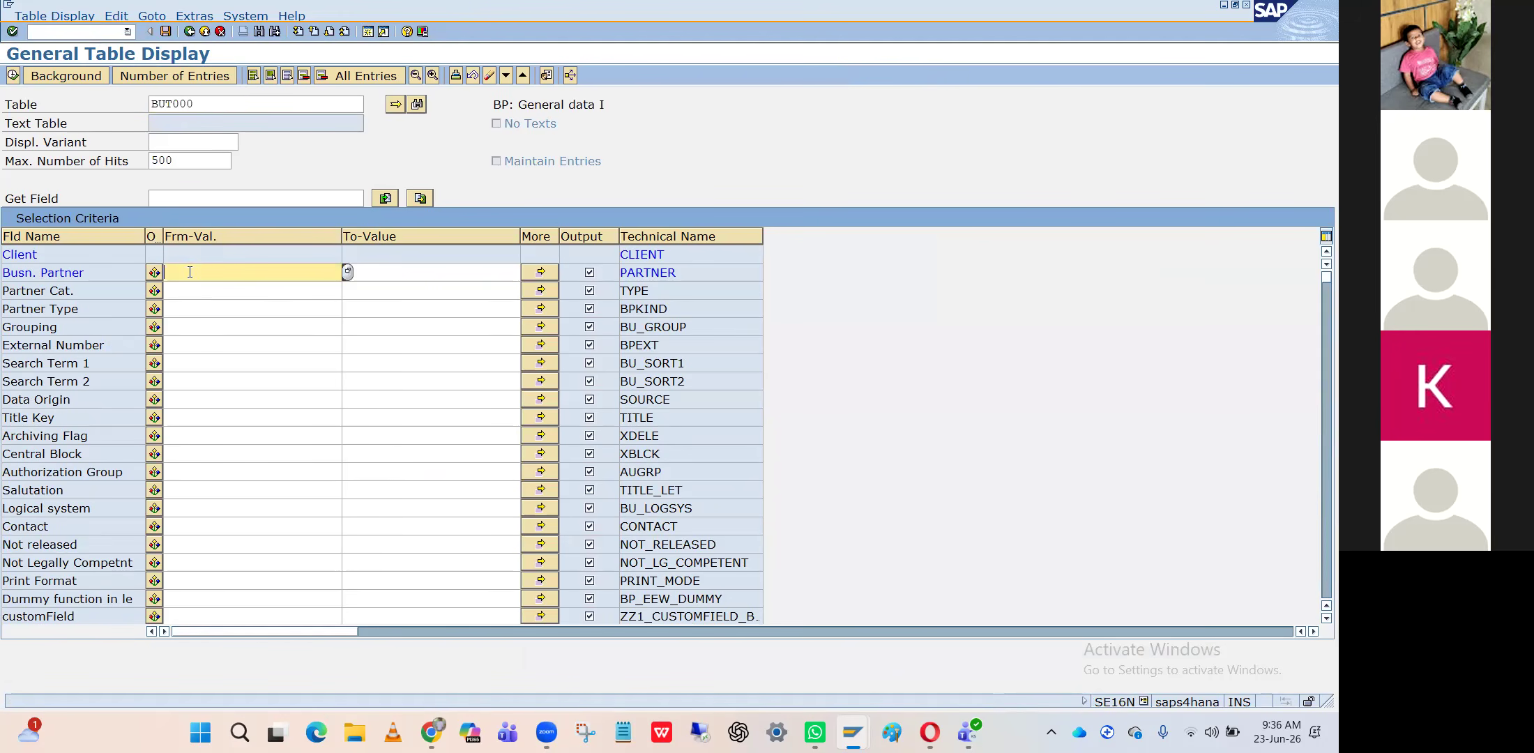
pyautogui.click(185, 325)
pyautogui.click(190, 362)
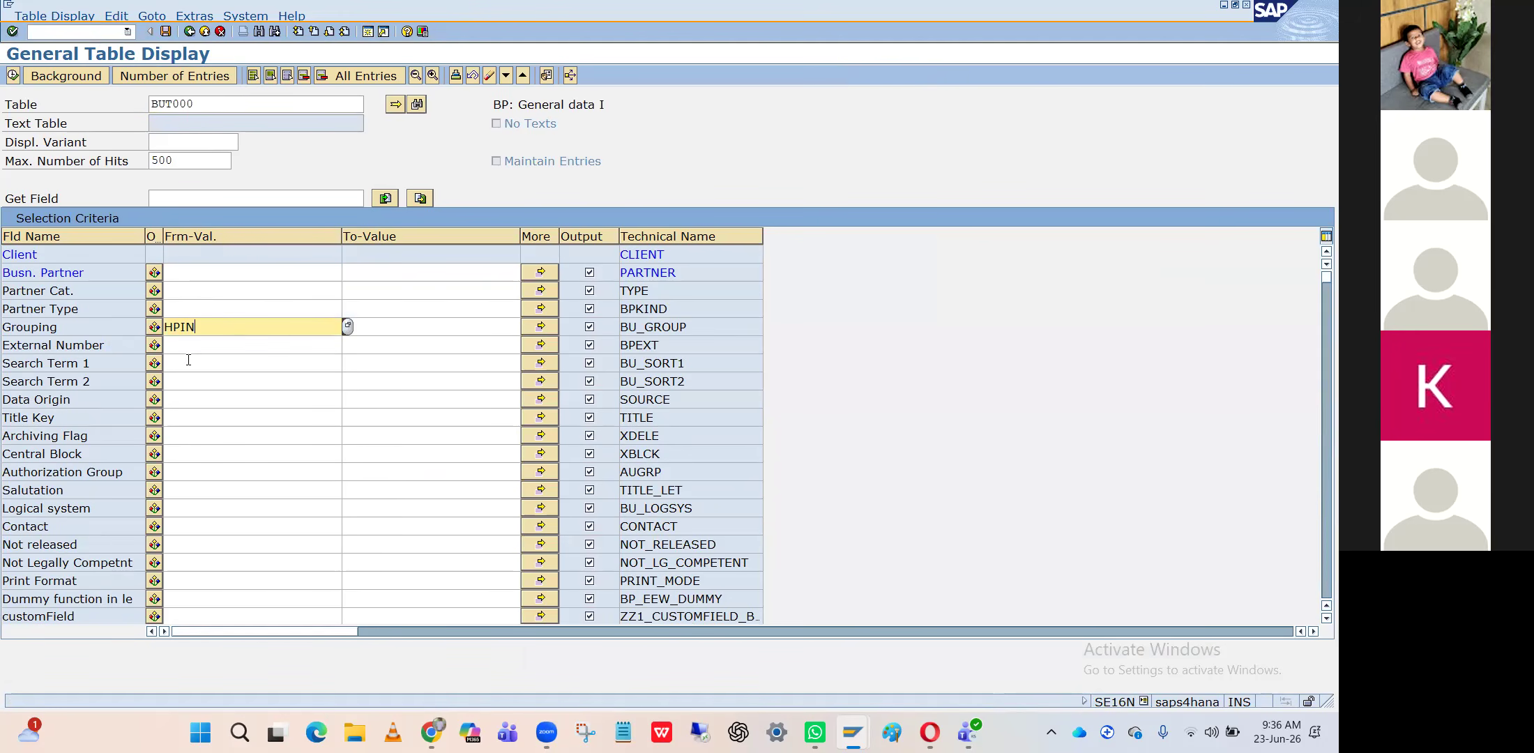
pyautogui.click(12, 75)
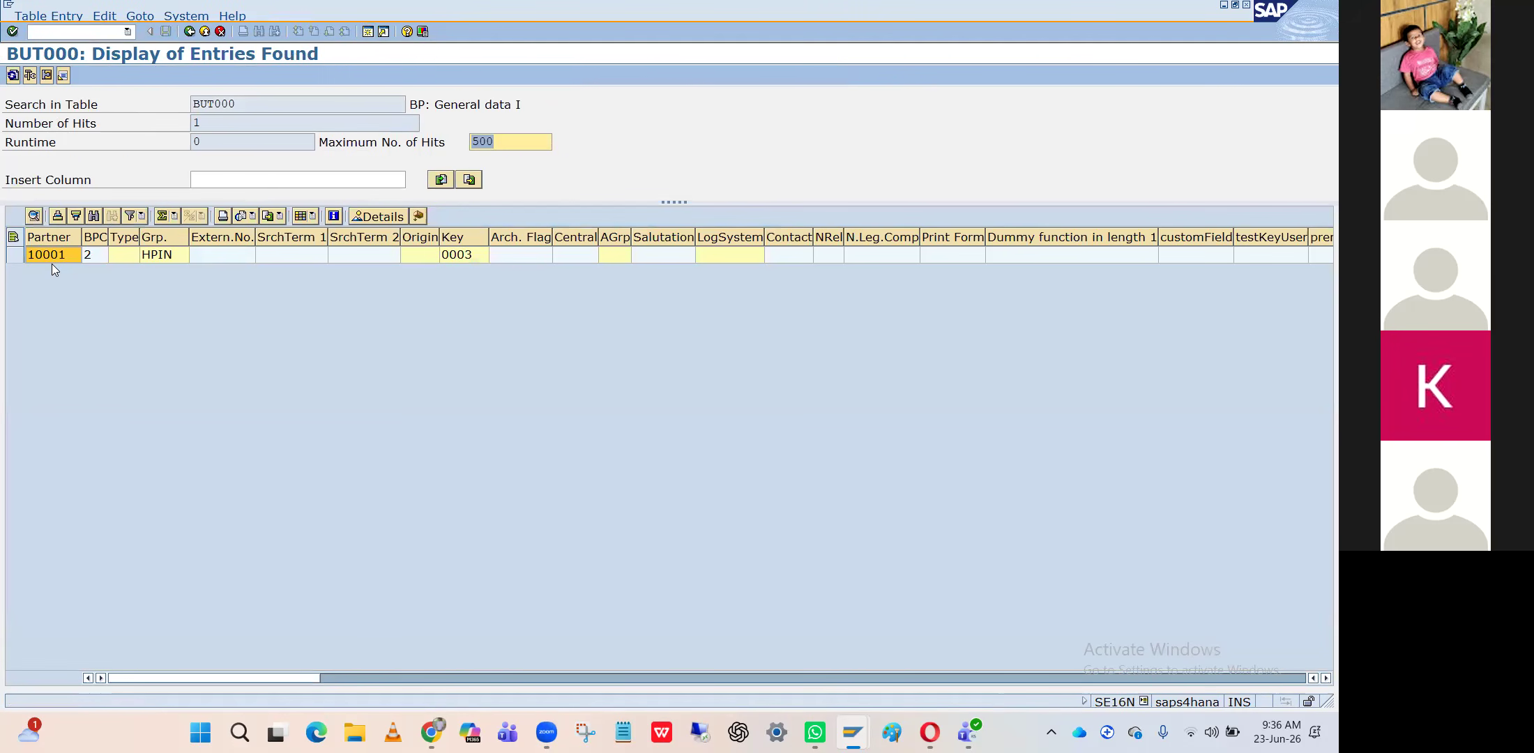
pyautogui.click(52, 264)
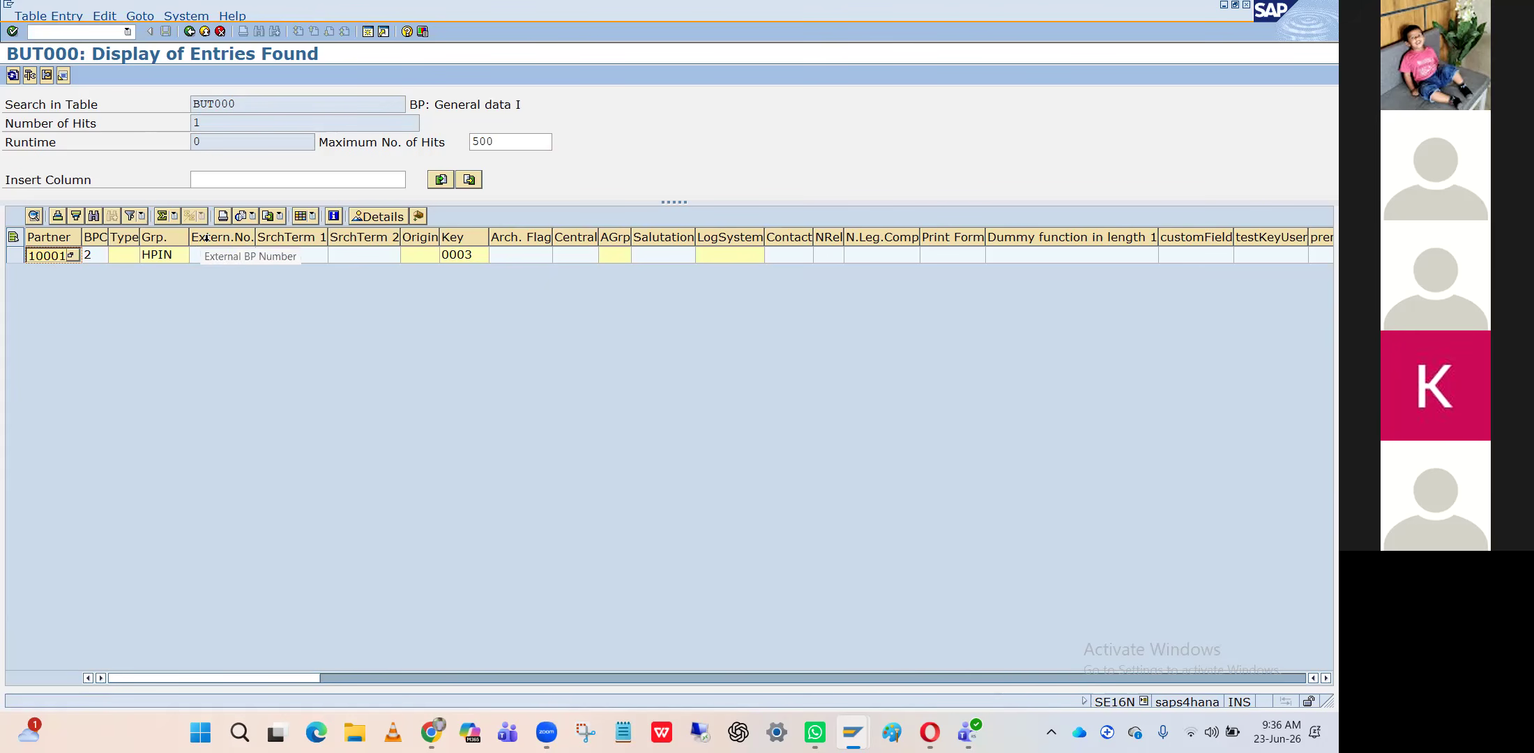
pyautogui.click(190, 33)
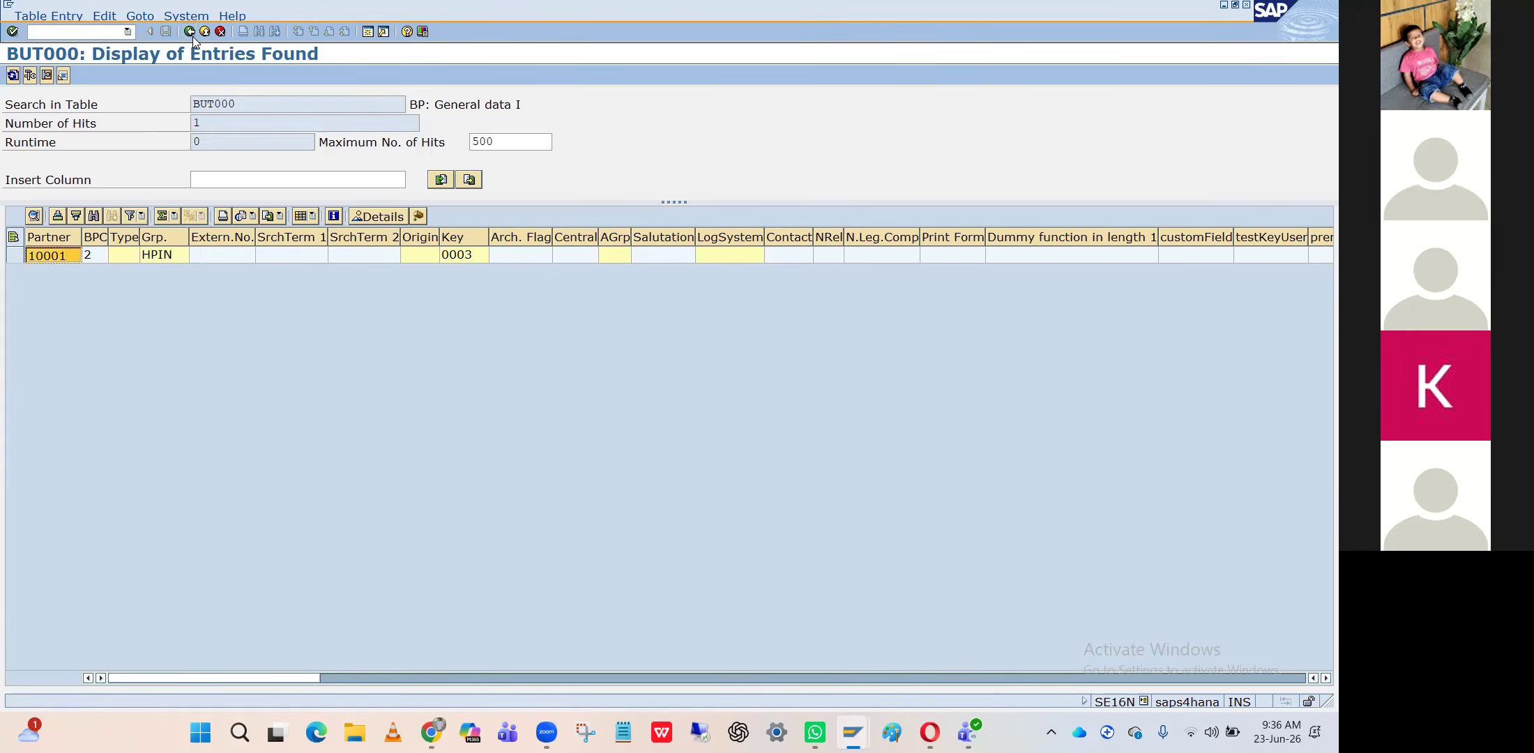
# Query BUT000 by the next business partner number with the grouping filter cleared, and check the entry's partner and grouping
pyautogui.click(202, 273)
pyautogui.write('10001')
pyautogui.press('BackSpace')
pyautogui.write('2')
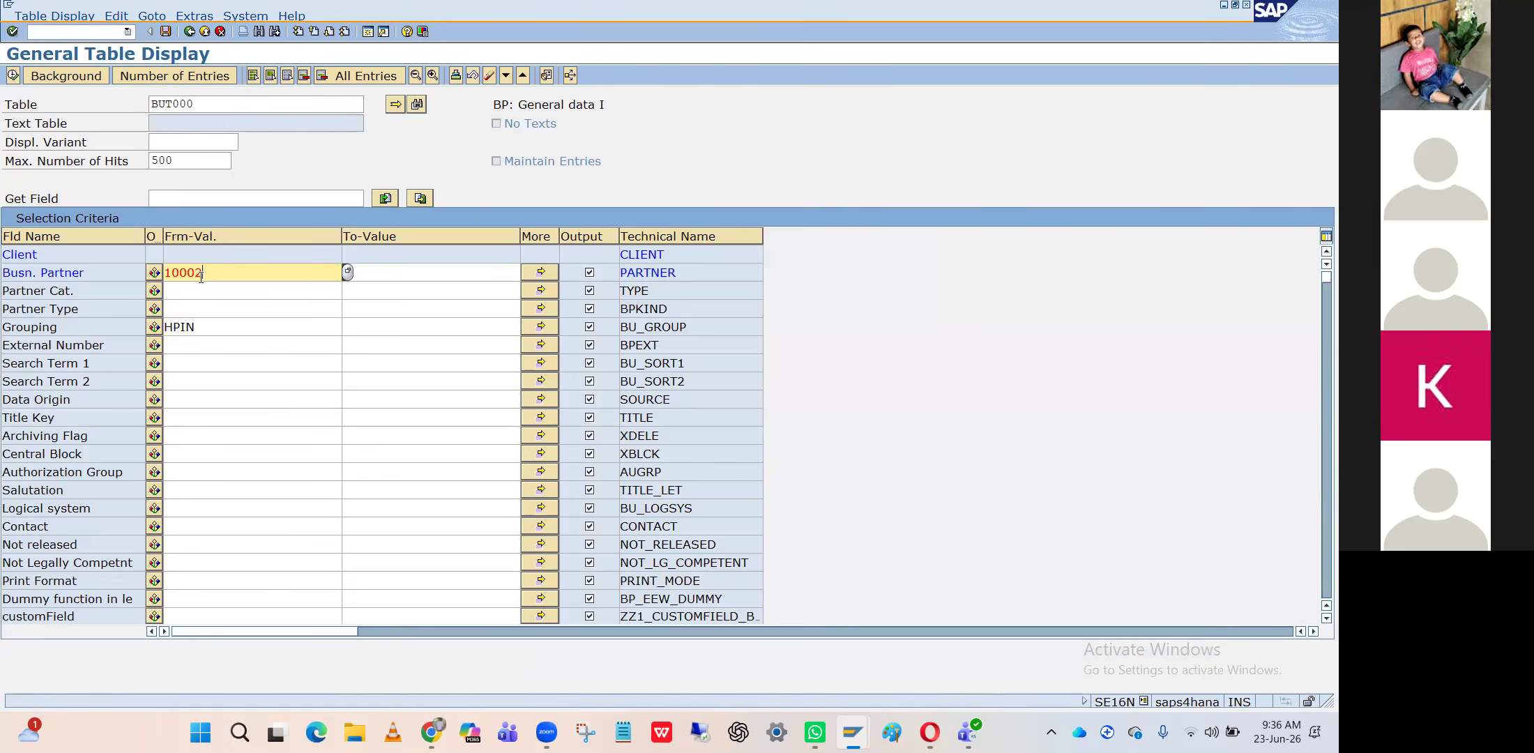
pyautogui.click(204, 327)
pyautogui.press('BackSpace')
pyautogui.press('BackSpace')
pyautogui.press('BackSpace')
pyautogui.press('BackSpace')
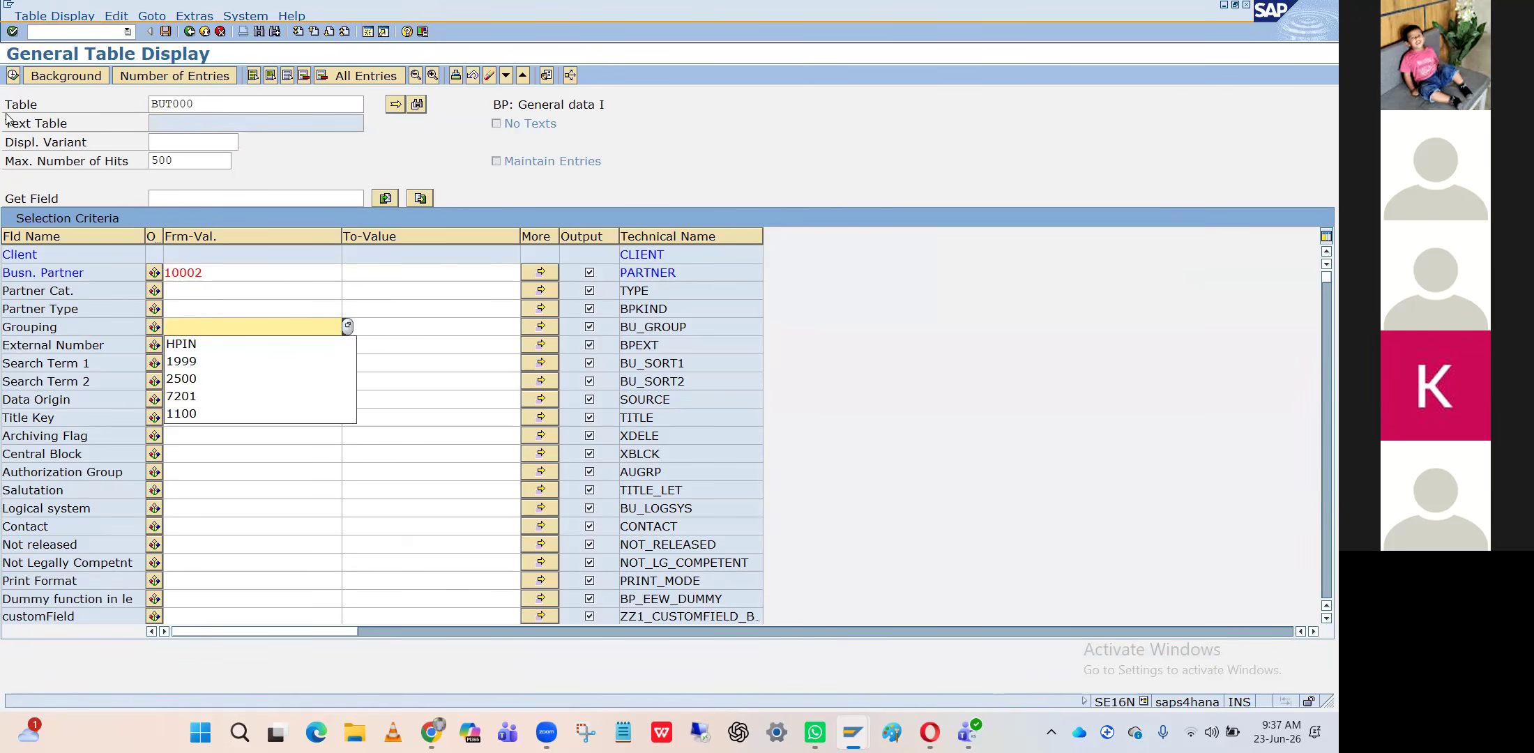
pyautogui.click(13, 77)
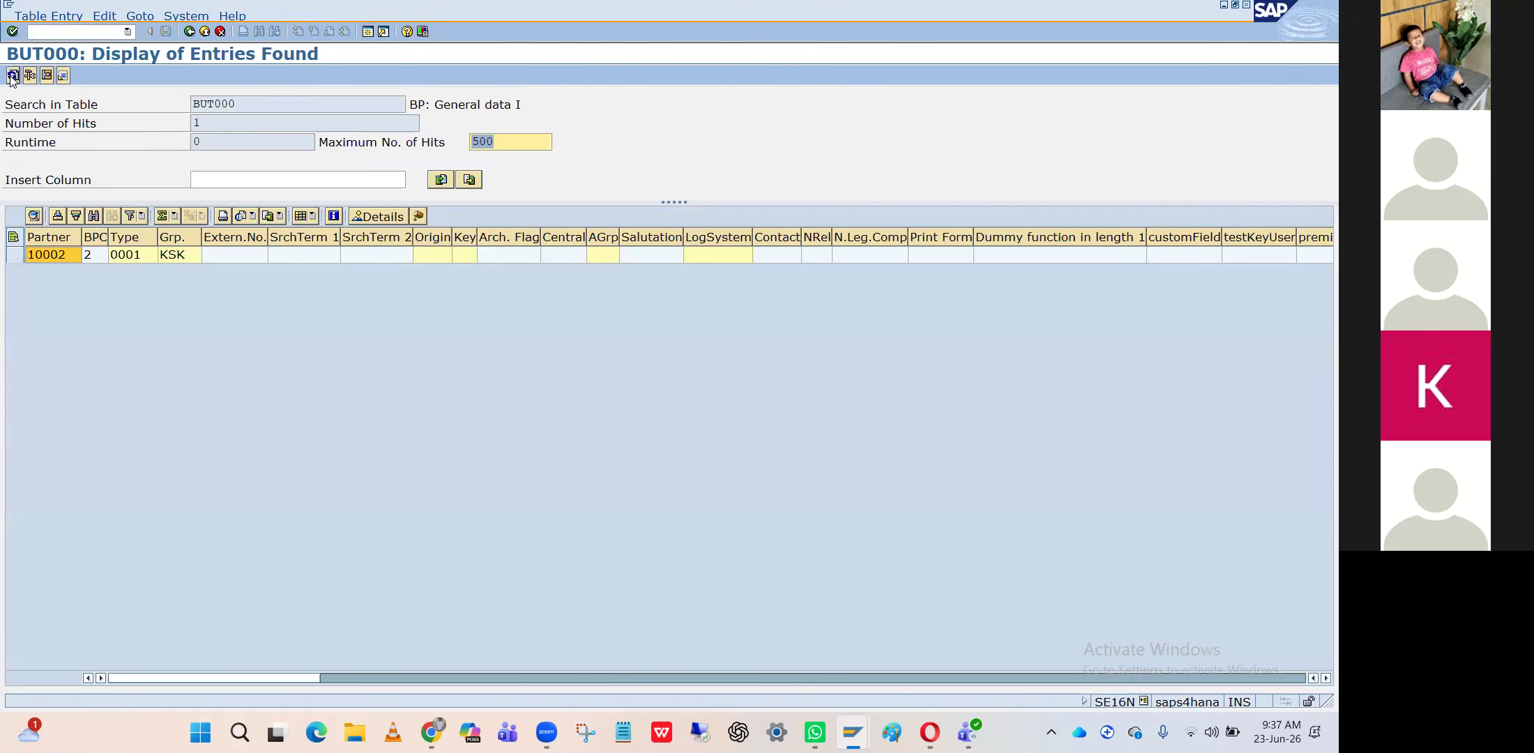
pyautogui.click(57, 256)
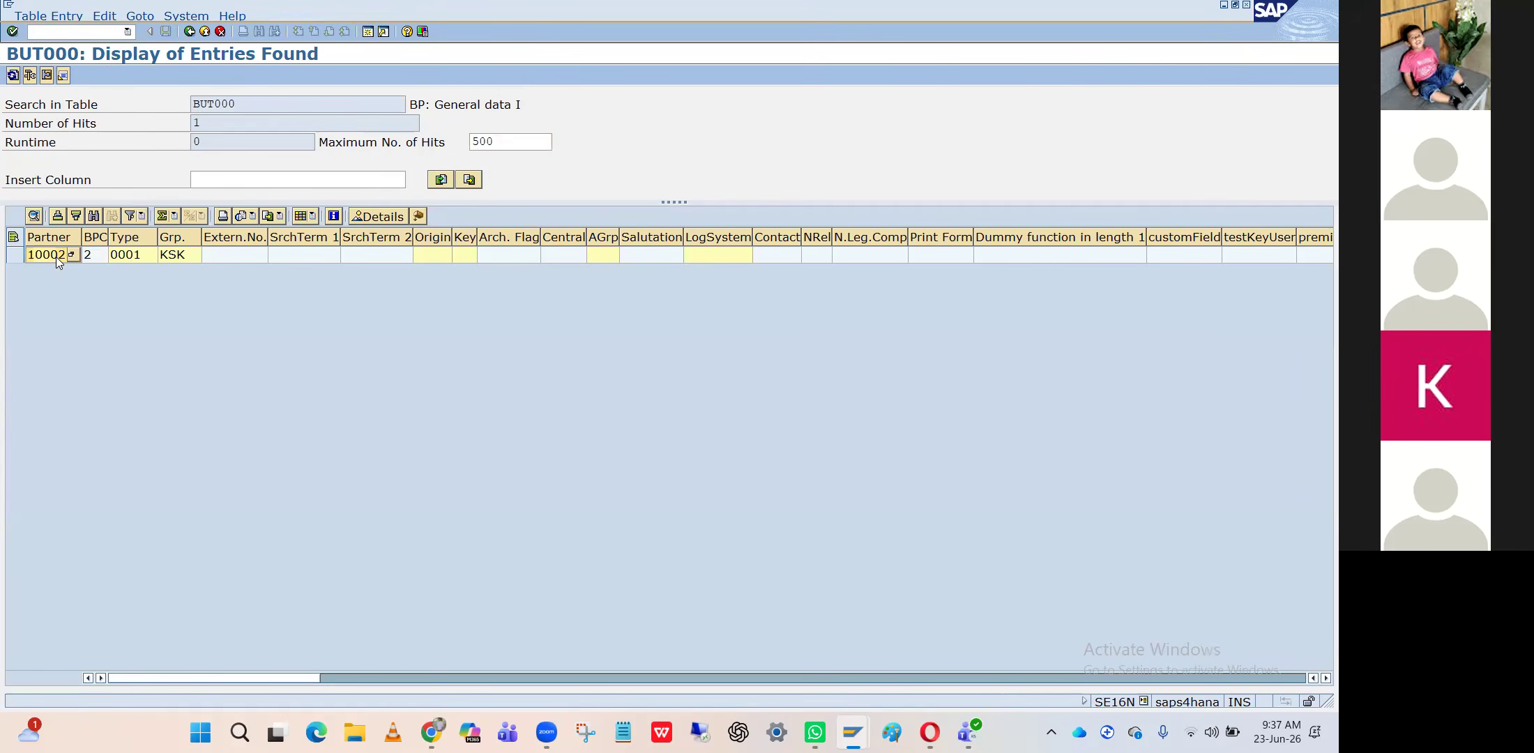
pyautogui.click(165, 262)
pyautogui.click(61, 263)
# Switch to the SAP Easy Access session, start transaction SPRO and display the SAP Reference IMG
pyautogui.hotkey('alt', 'Tab')
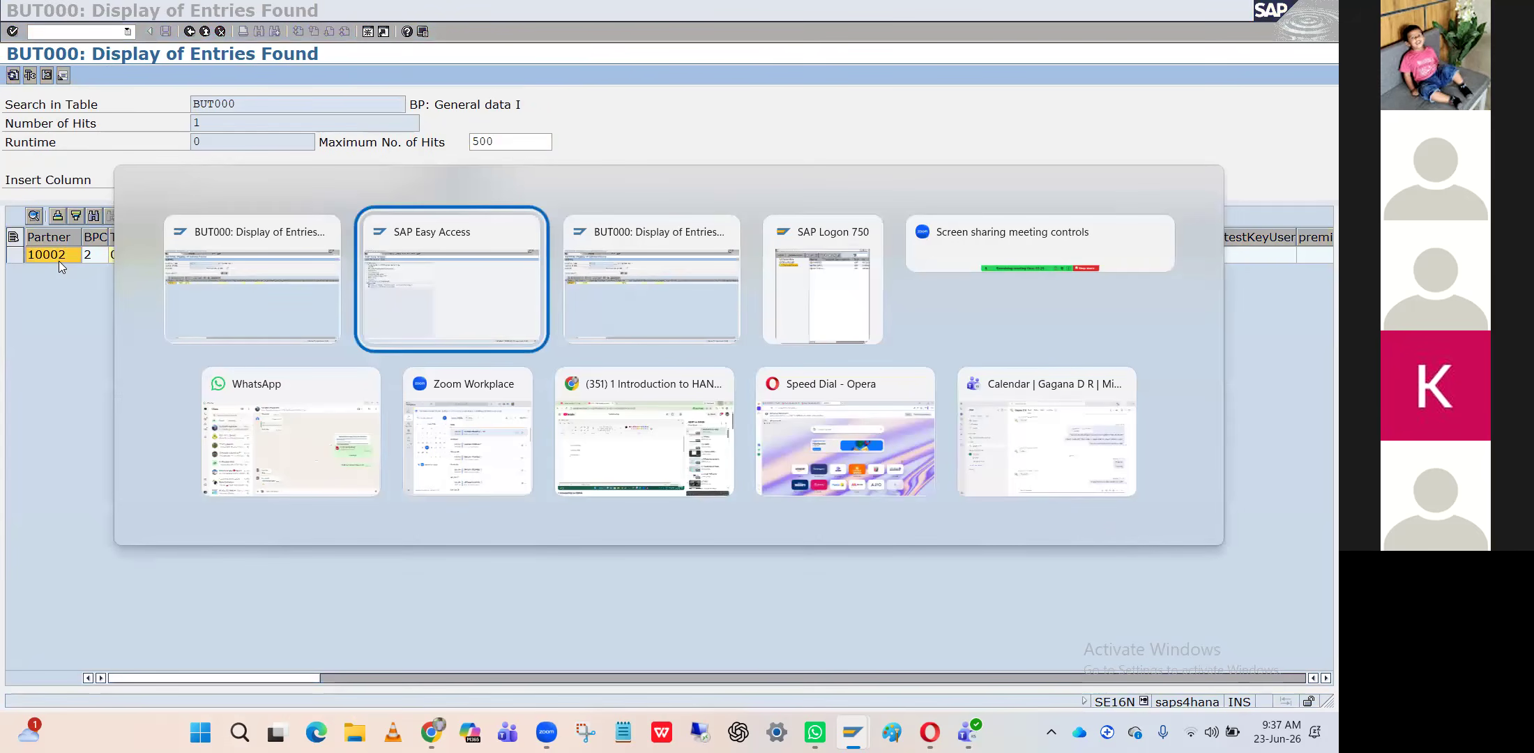
pyautogui.hotkey('alt', 'Tab')
pyautogui.hotkey('alt', 'Tab')
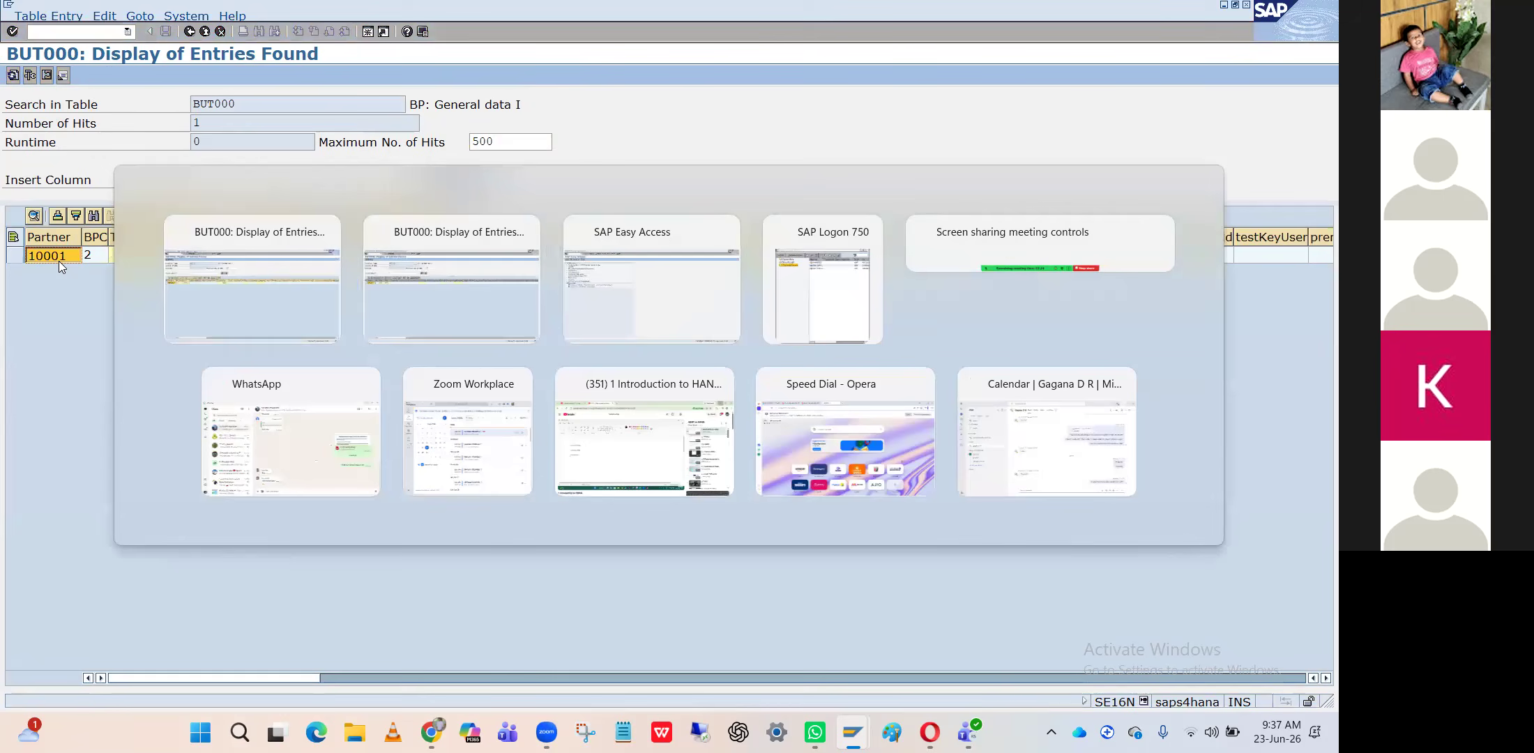
pyautogui.hotkey('alt', 'Tab')
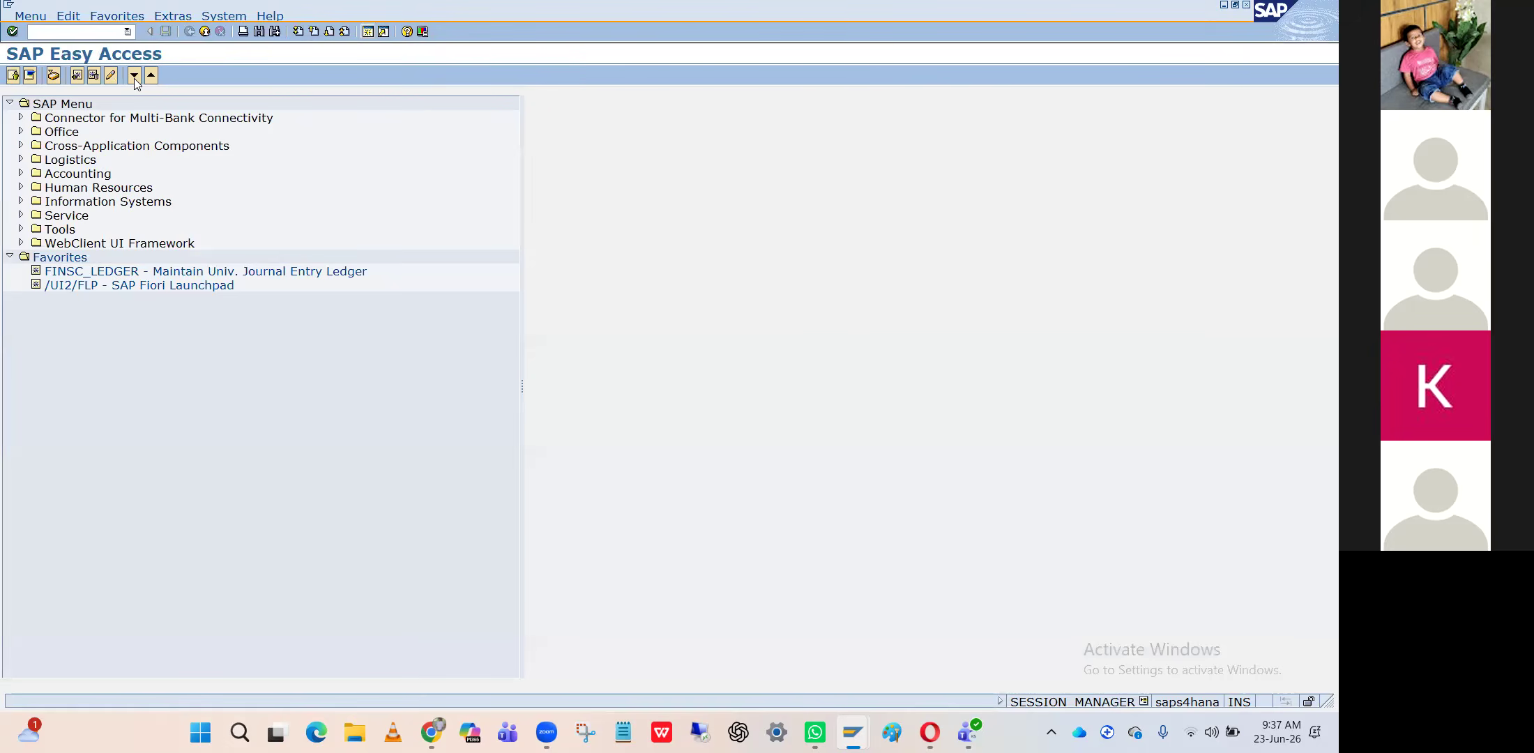
pyautogui.write('spro')
pyautogui.press('Return')
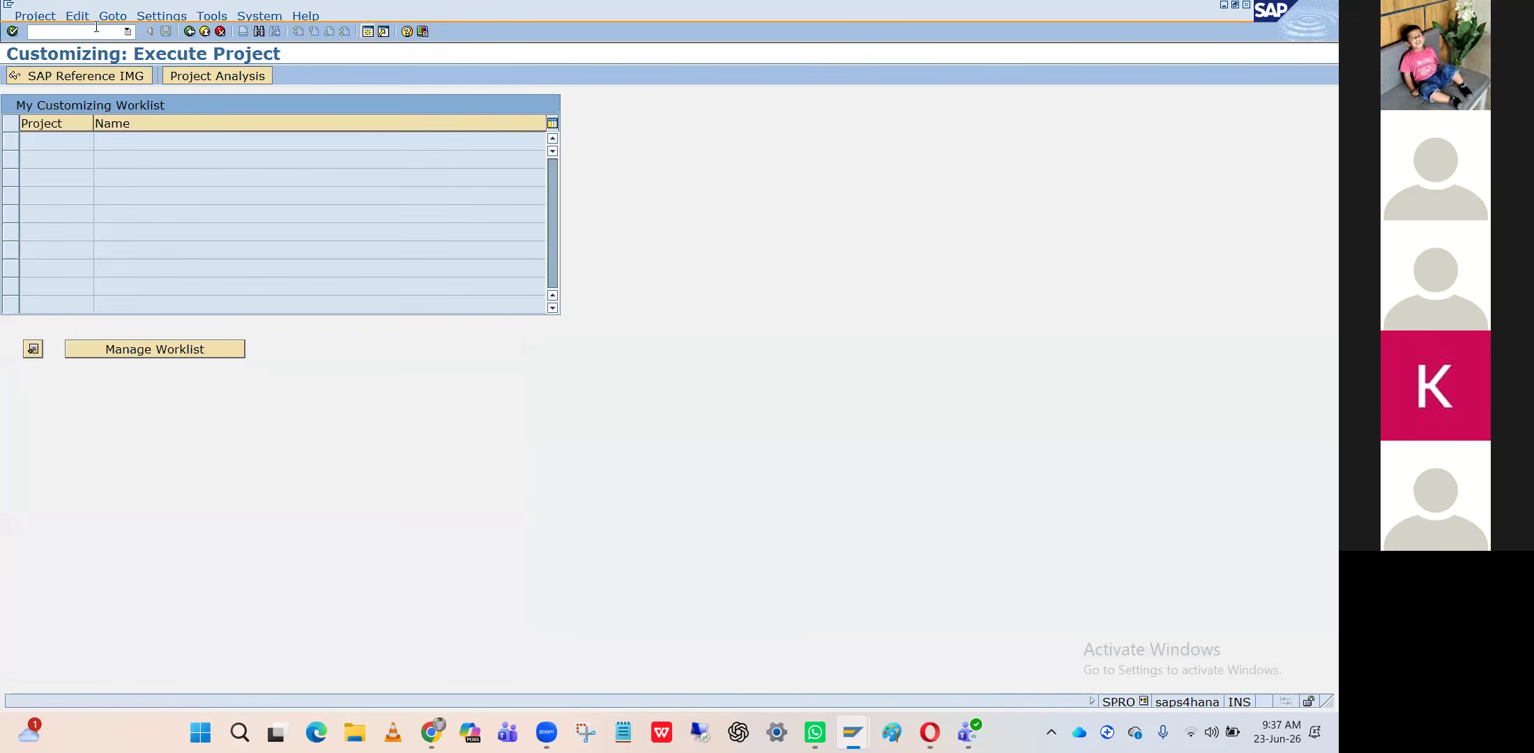
pyautogui.click(83, 74)
# Expand the Cross-Application Components node in the implementation guide
pyautogui.click(128, 219)
pyautogui.press('Down')
pyautogui.press('Down')
pyautogui.press('Down')
pyautogui.press('Down')
pyautogui.press('Down')
pyautogui.press('Down')
pyautogui.press('Down')
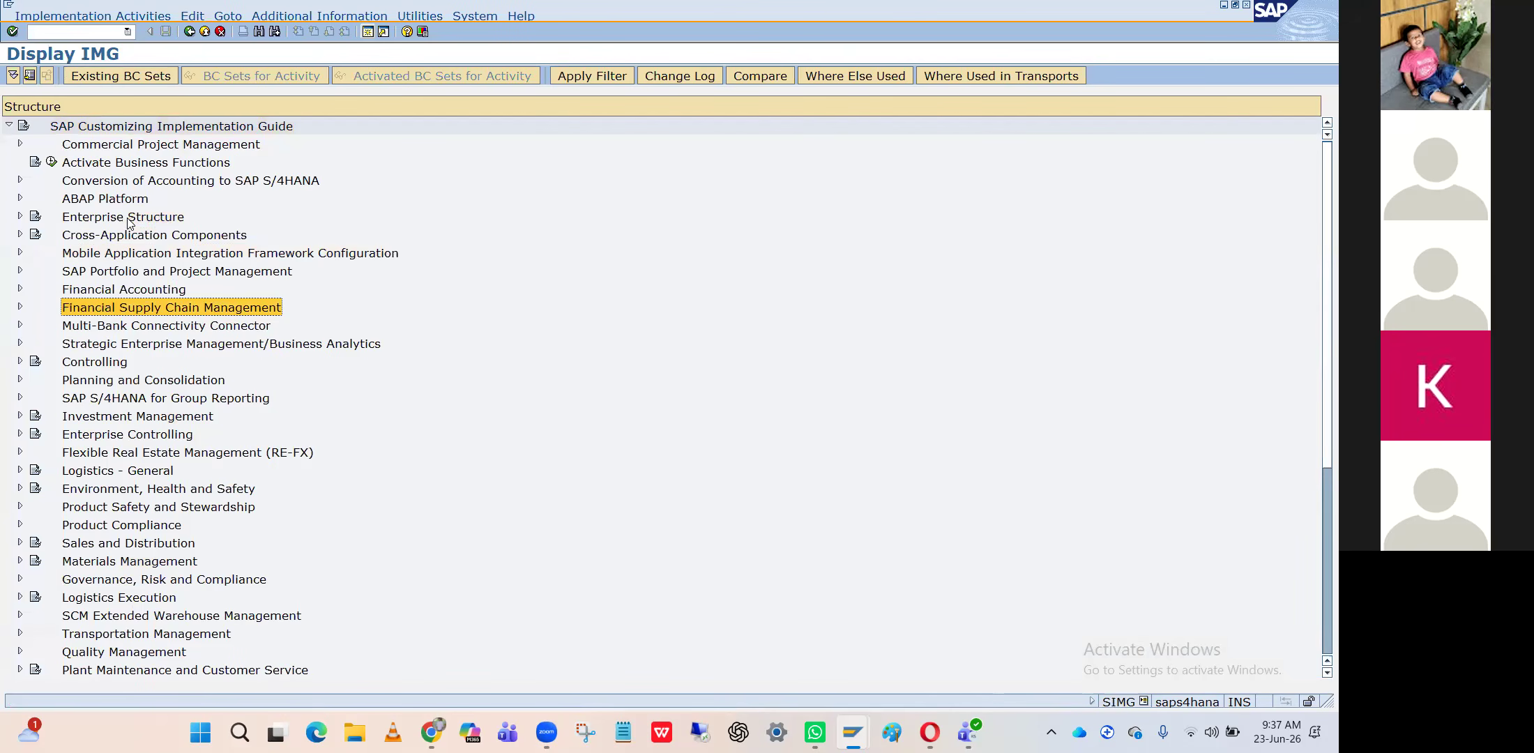
pyautogui.press('Up')
pyautogui.press('Up')
pyautogui.press('Up')
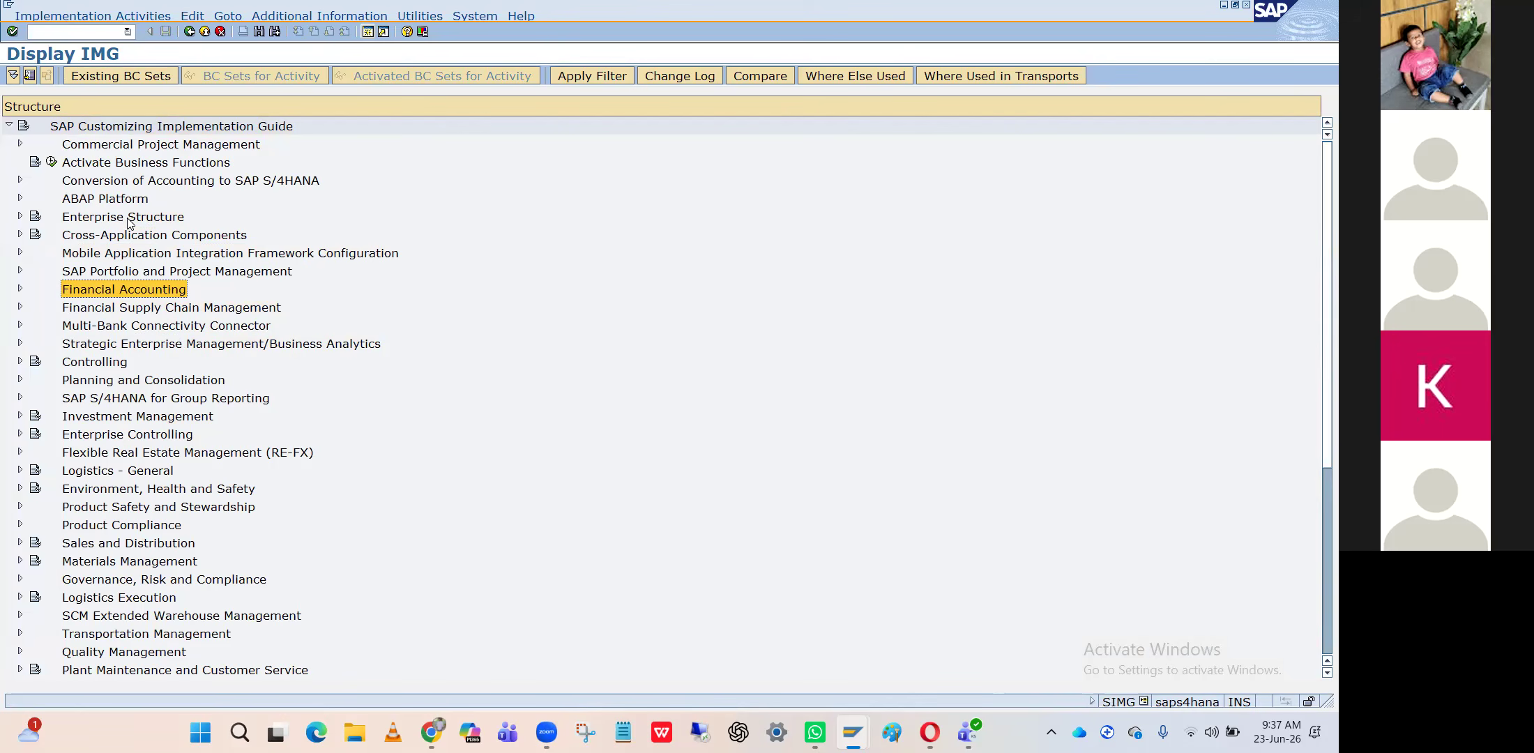
pyautogui.press('Up')
pyautogui.press('Up')
pyautogui.press('Up')
pyautogui.press('Right')
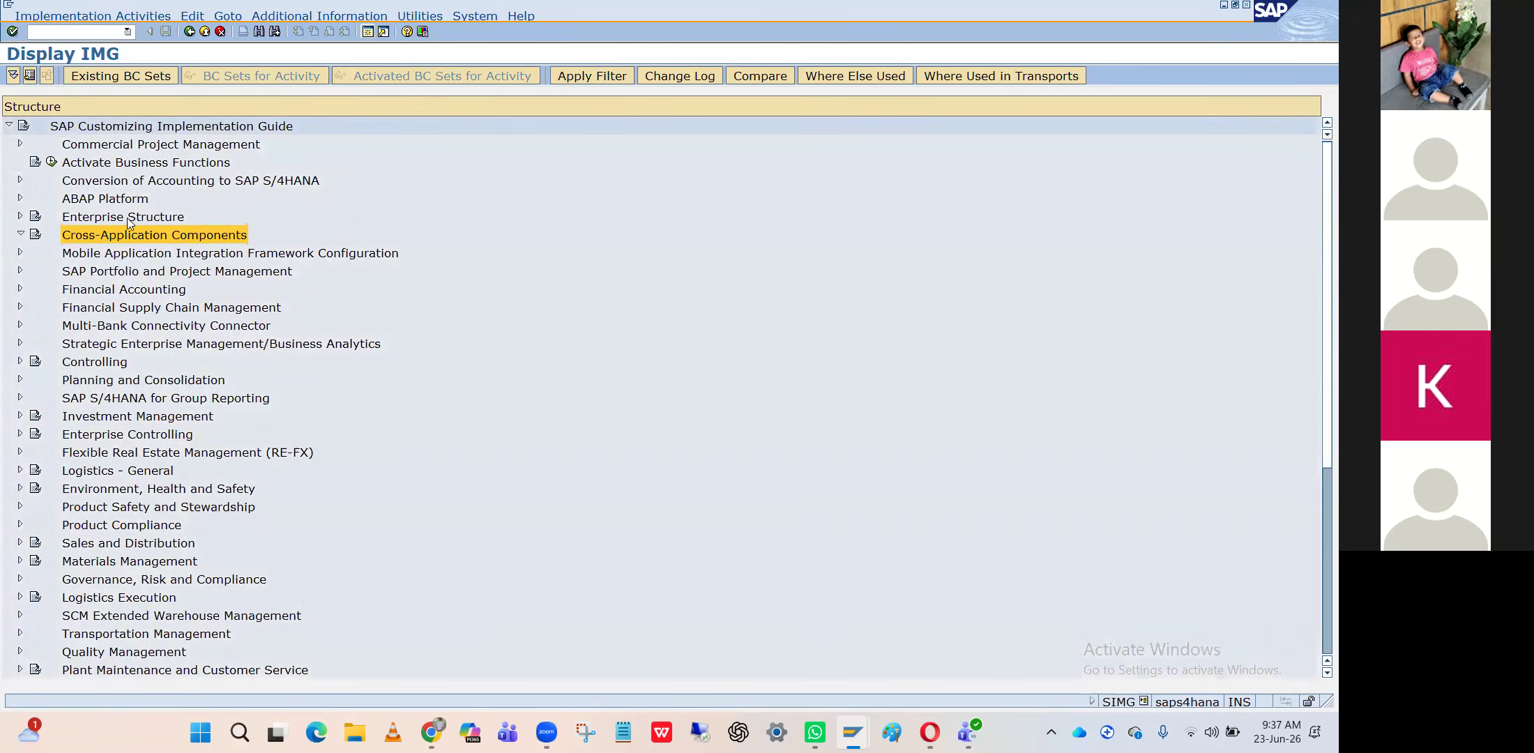
# Expand the SAP Business Partner node under Cross-Application Components
pyautogui.press('Down')
pyautogui.press('Down')
pyautogui.press('Down')
pyautogui.press('Down')
pyautogui.press('Down')
pyautogui.press('Down')
pyautogui.press('Down')
pyautogui.press('Down')
pyautogui.press('Down')
pyautogui.press('Down')
pyautogui.press('Down')
pyautogui.press('Down')
pyautogui.press('Down')
pyautogui.press('Down')
pyautogui.press('Down')
pyautogui.press('Down')
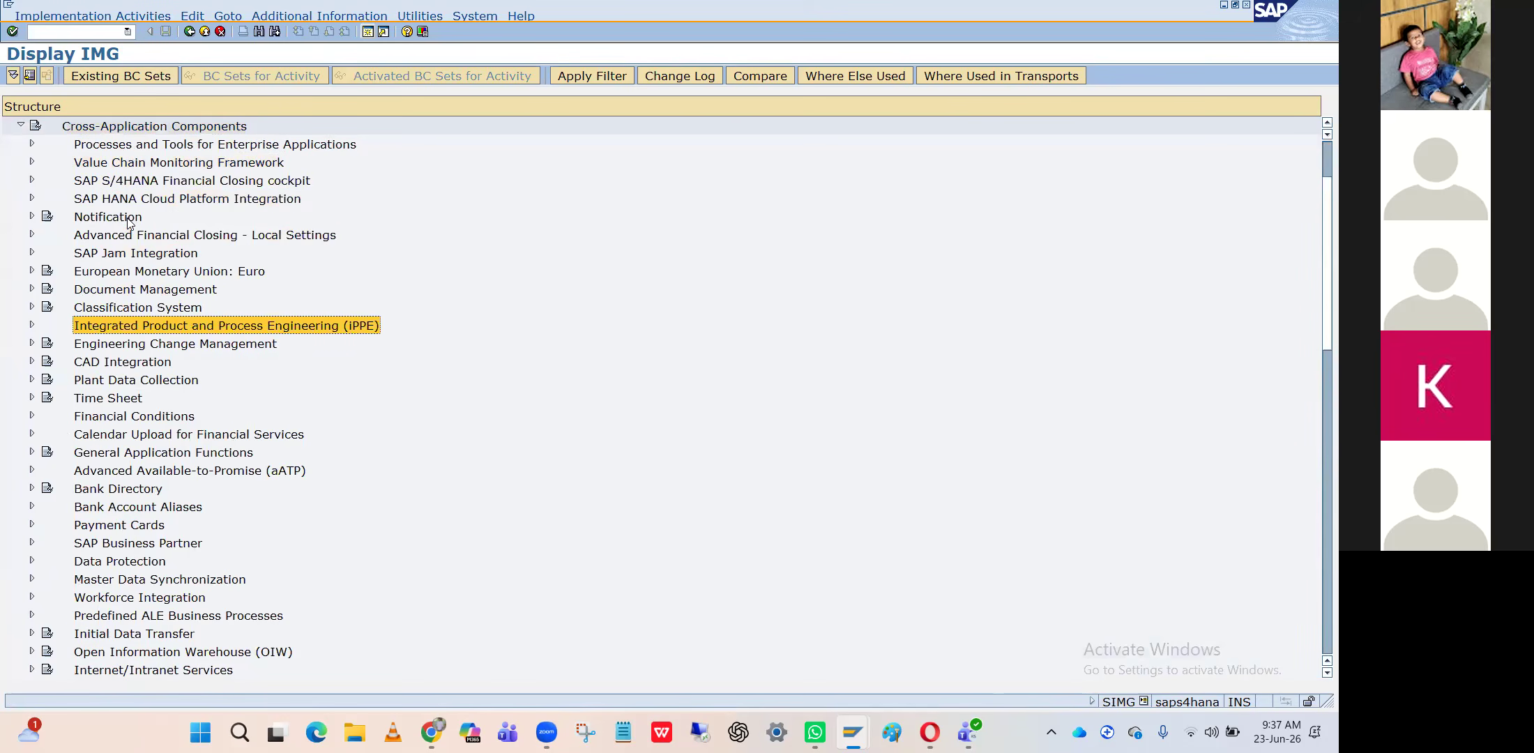
pyautogui.press('Down')
pyautogui.press('Down')
pyautogui.press('Down')
pyautogui.press('Down')
pyautogui.press('Down')
pyautogui.press('Down')
pyautogui.press('Down')
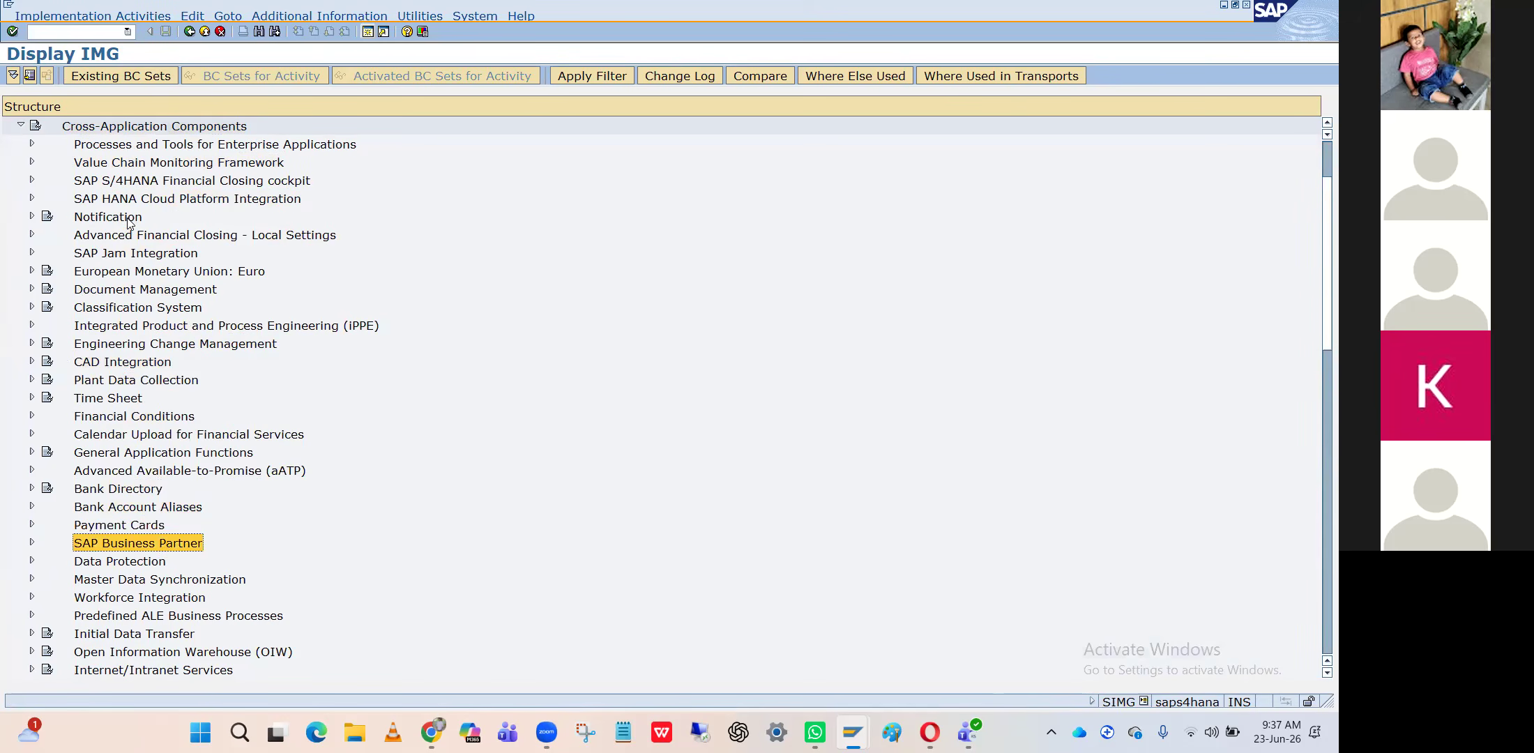
pyautogui.press('Right')
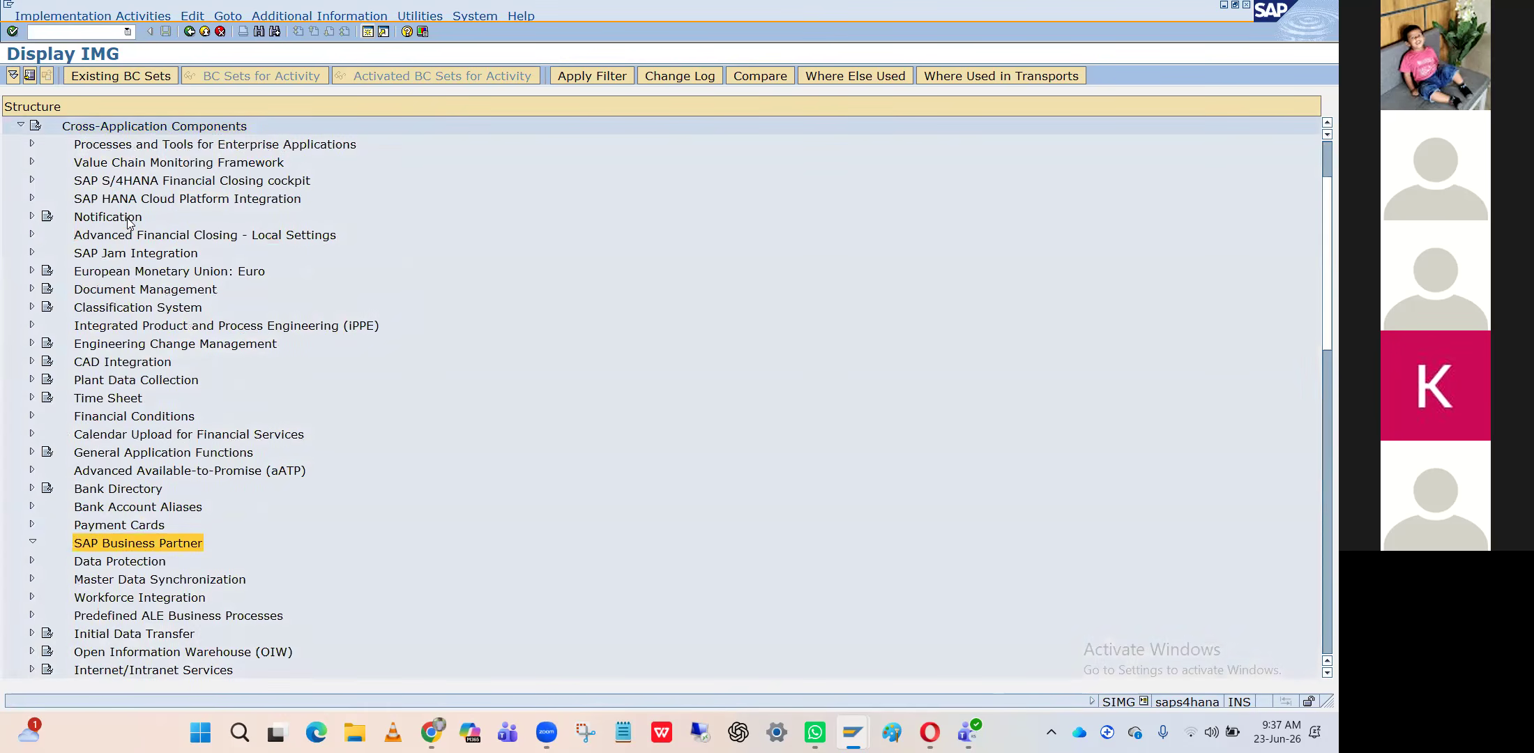
# Expand Business Partner and its Basic Settings node under SAP Business Partner
pyautogui.press('Down')
pyautogui.press('Down')
pyautogui.press('Down')
pyautogui.press('Down')
pyautogui.press('Down')
pyautogui.press('Down')
pyautogui.press('Down')
pyautogui.press('Down')
pyautogui.press('Down')
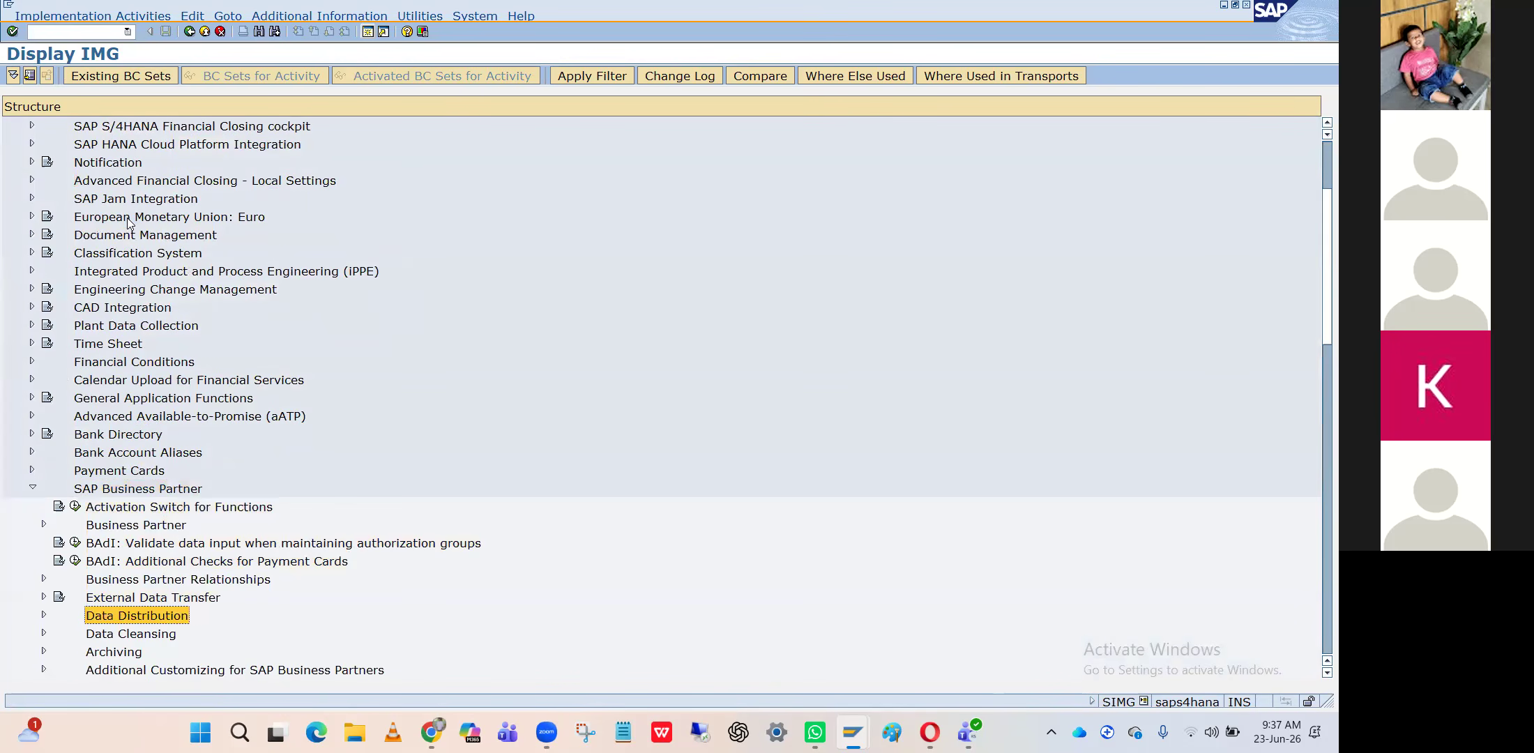
pyautogui.press('Up')
pyautogui.press('Up')
pyautogui.press('Up')
pyautogui.press('Up')
pyautogui.press('Up')
pyautogui.press('Up')
pyautogui.press('Up')
pyautogui.press('Up')
pyautogui.press('Up')
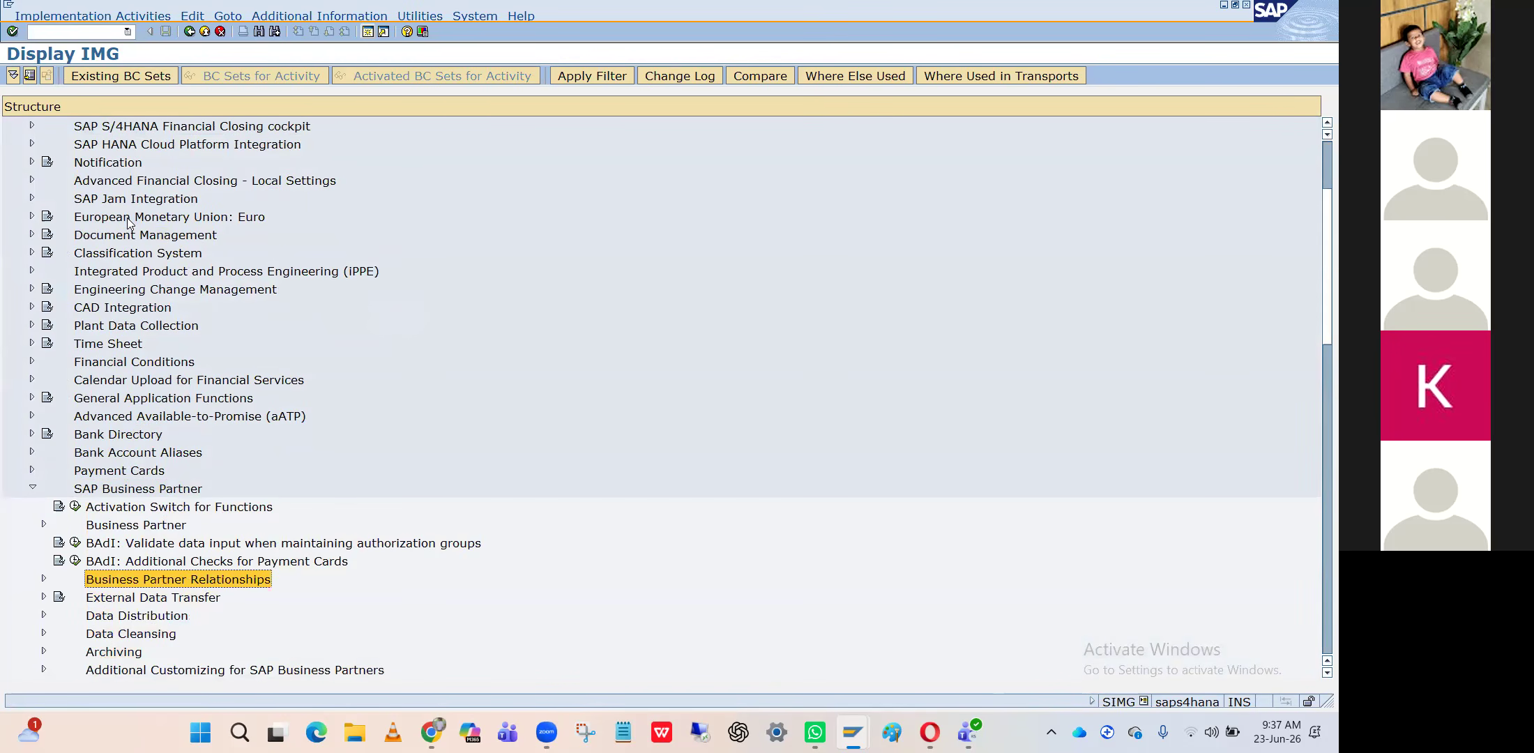
pyautogui.press('Down')
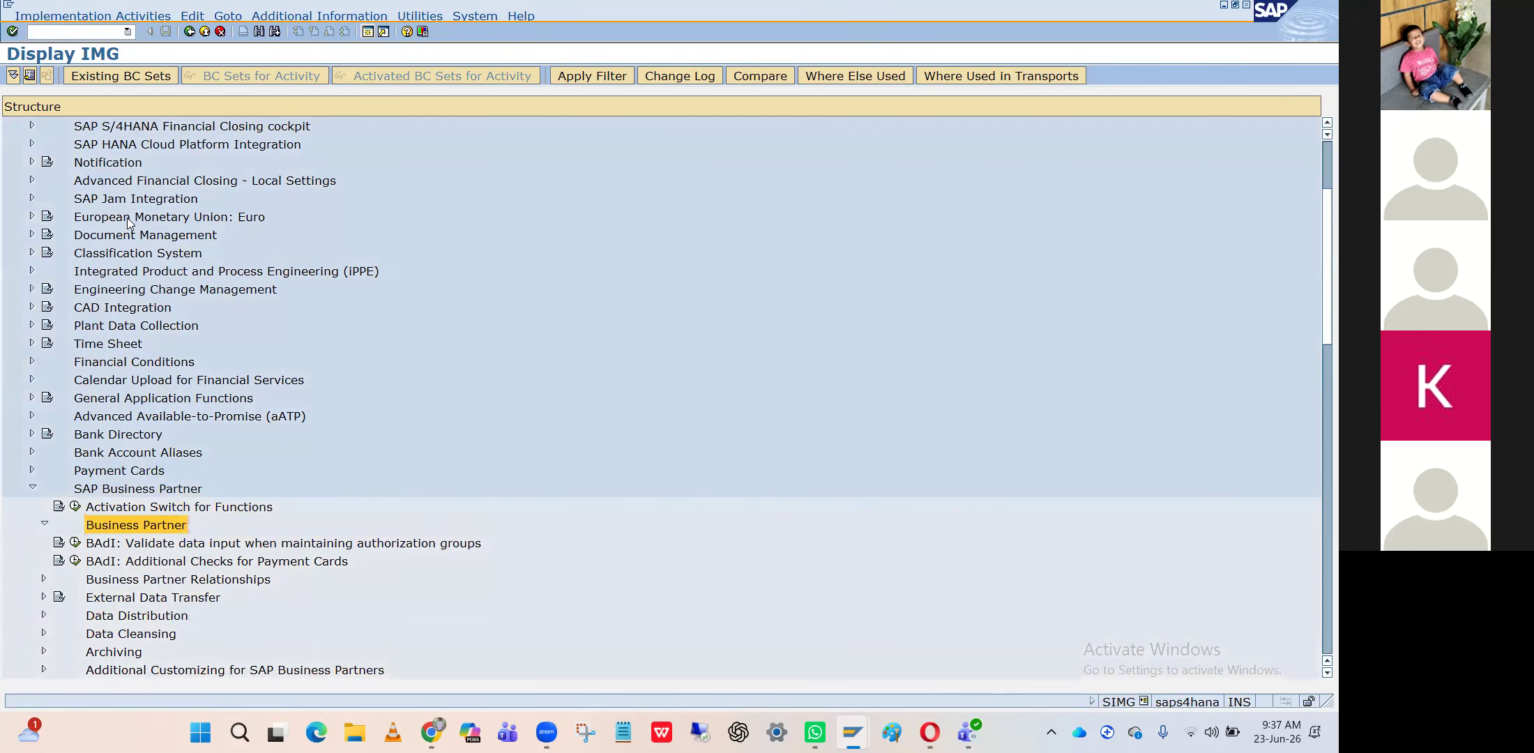
pyautogui.press('Right')
pyautogui.press('Down')
pyautogui.press('Right')
pyautogui.press('Down')
pyautogui.press('Down')
pyautogui.press('Down')
pyautogui.press('Down')
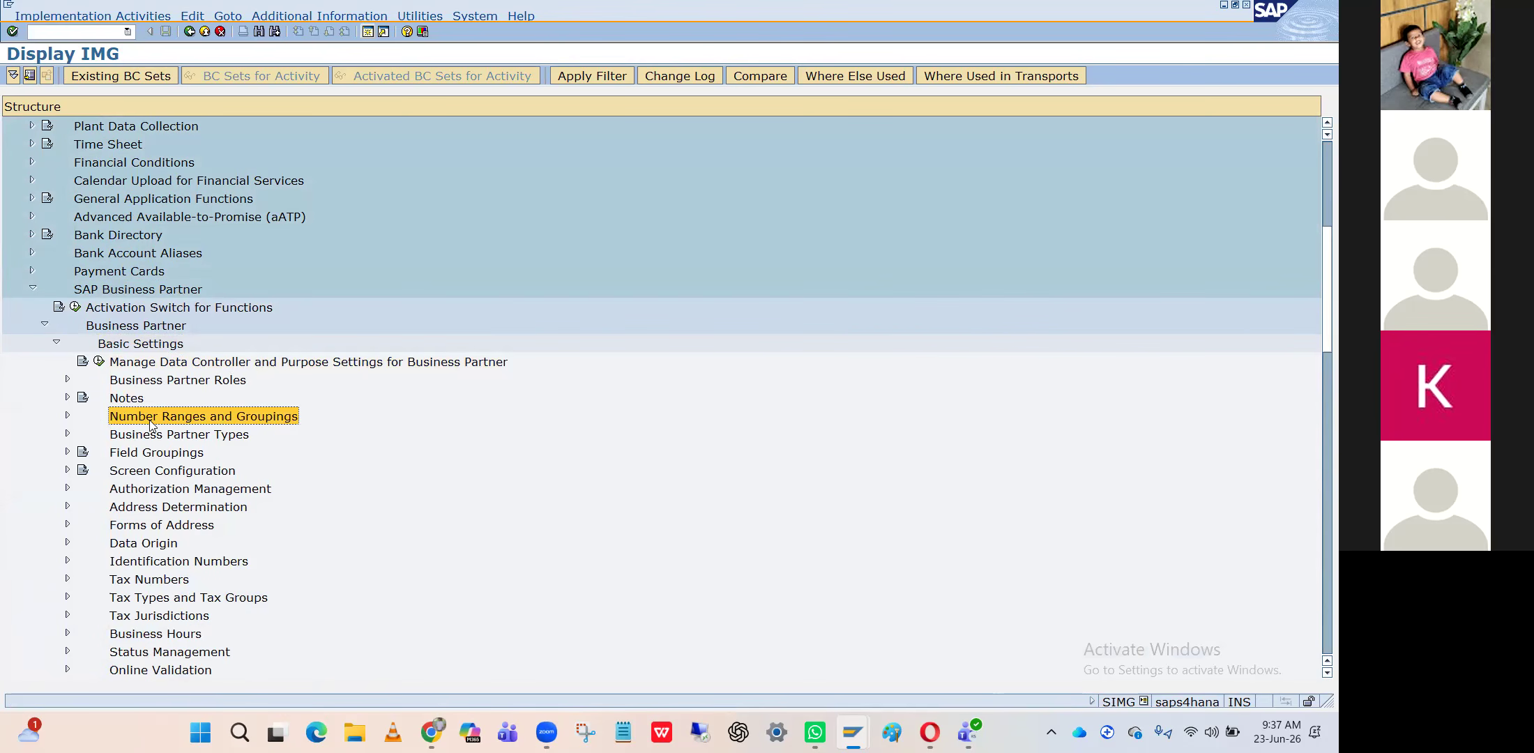
pyautogui.click(167, 477)
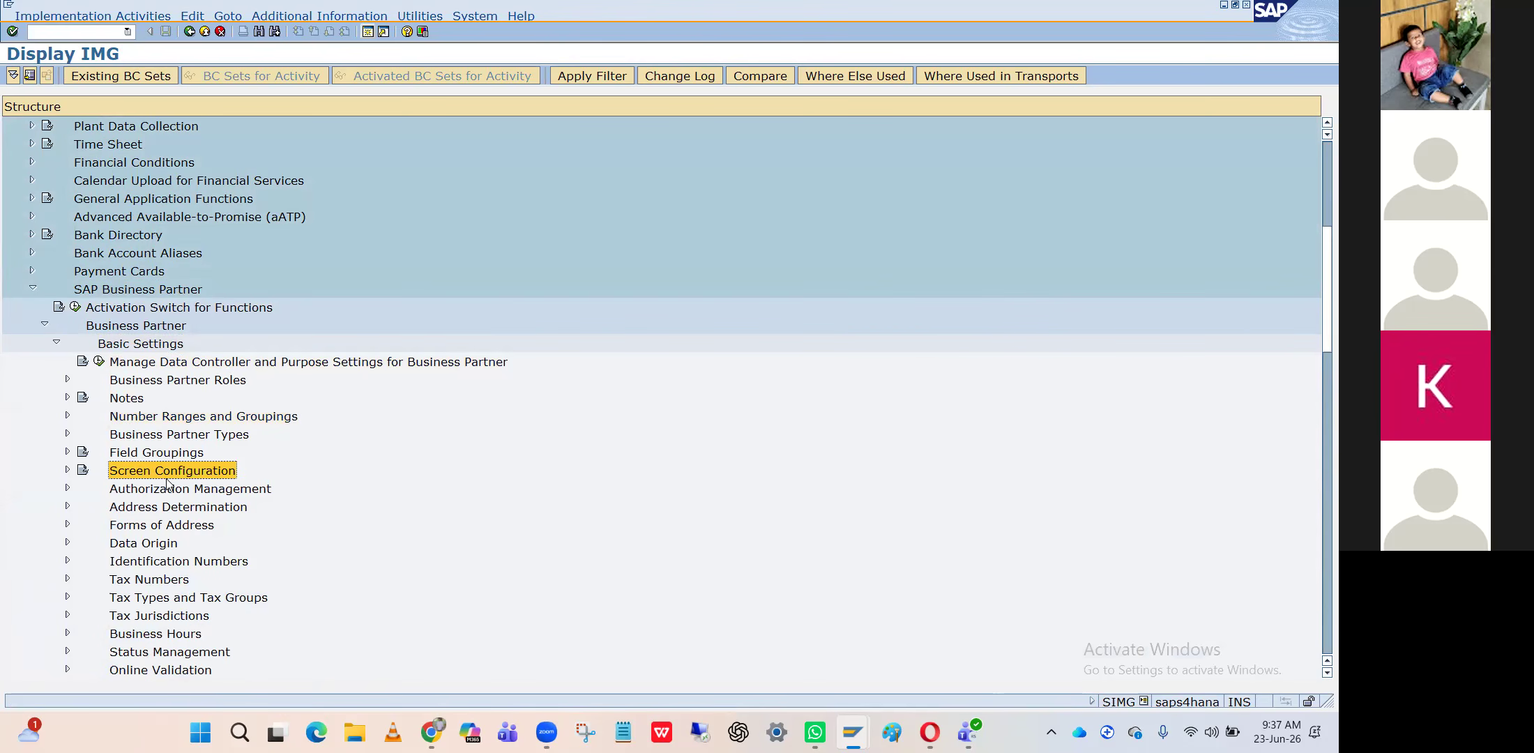
pyautogui.press('Down')
pyautogui.press('Up')
pyautogui.press('Up')
pyautogui.press('Up')
pyautogui.press('Down')
pyautogui.press('Down')
pyautogui.press('Down')
pyautogui.press('Down')
pyautogui.press('Down')
pyautogui.press('Up')
pyautogui.press('Up')
pyautogui.press('Up')
pyautogui.press('Up')
pyautogui.press('Up')
pyautogui.press('Down')
pyautogui.press('Right')
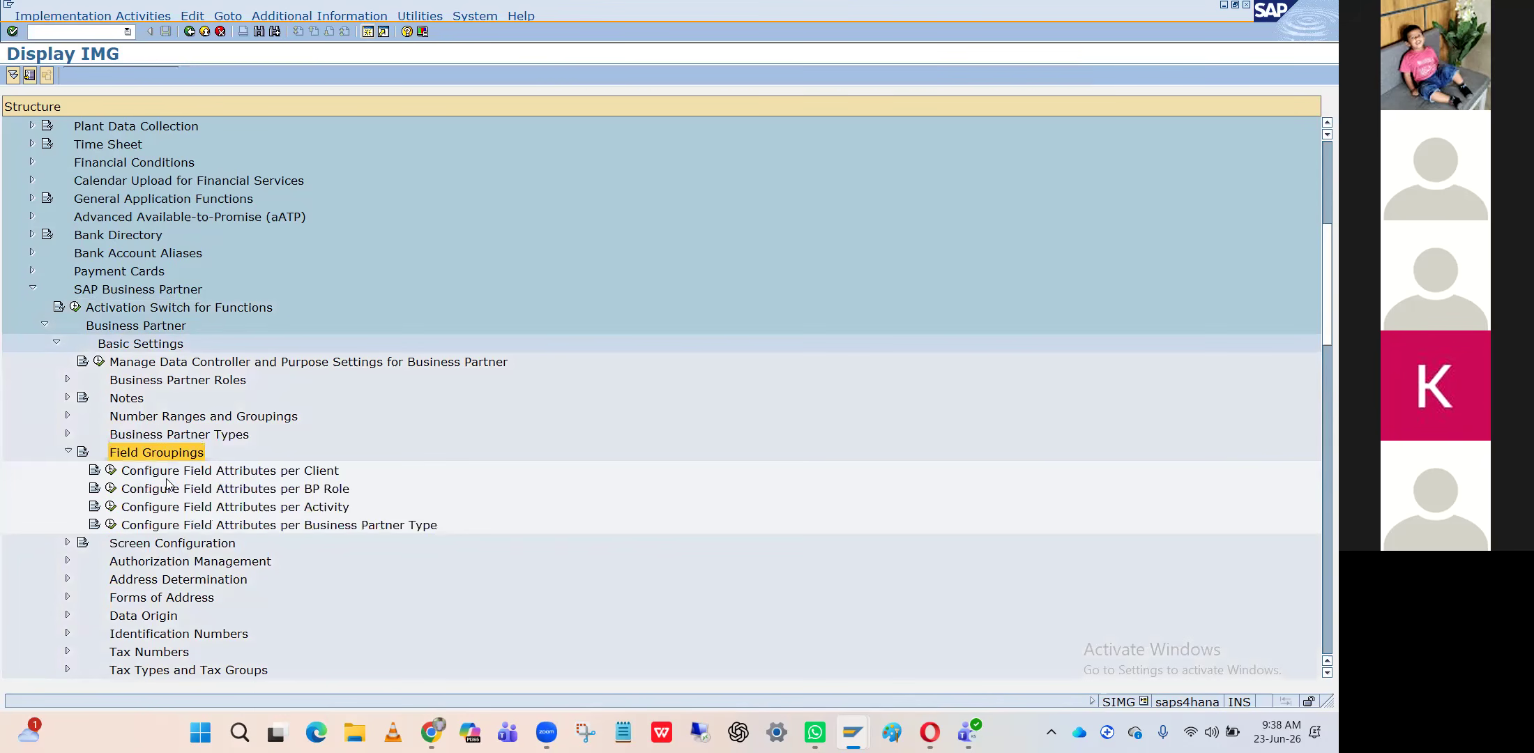
pyautogui.press('Left')
pyautogui.press('Left')
pyautogui.press('Down')
pyautogui.press('Down')
pyautogui.press('Down')
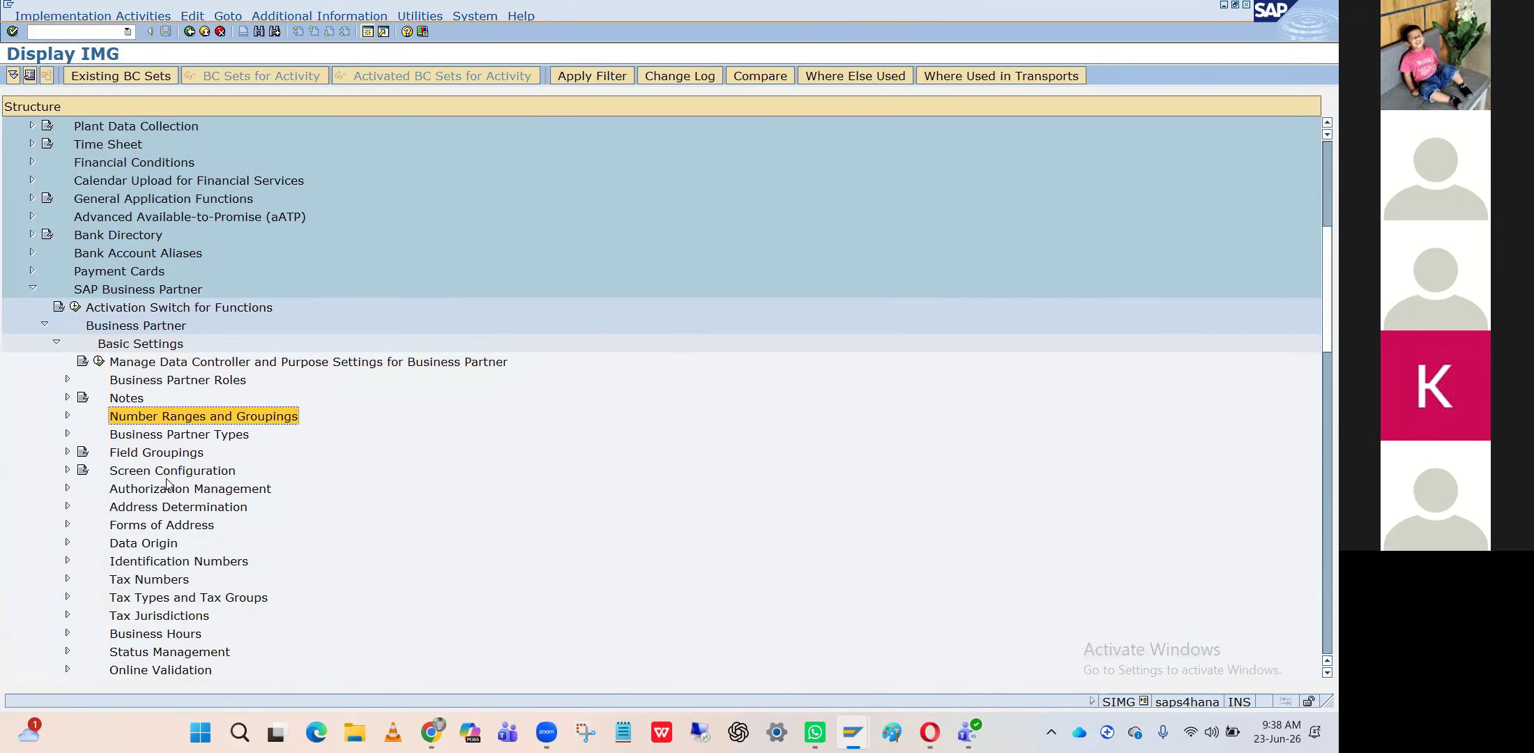
pyautogui.press('Left')
pyautogui.press('Left')
pyautogui.press('Down')
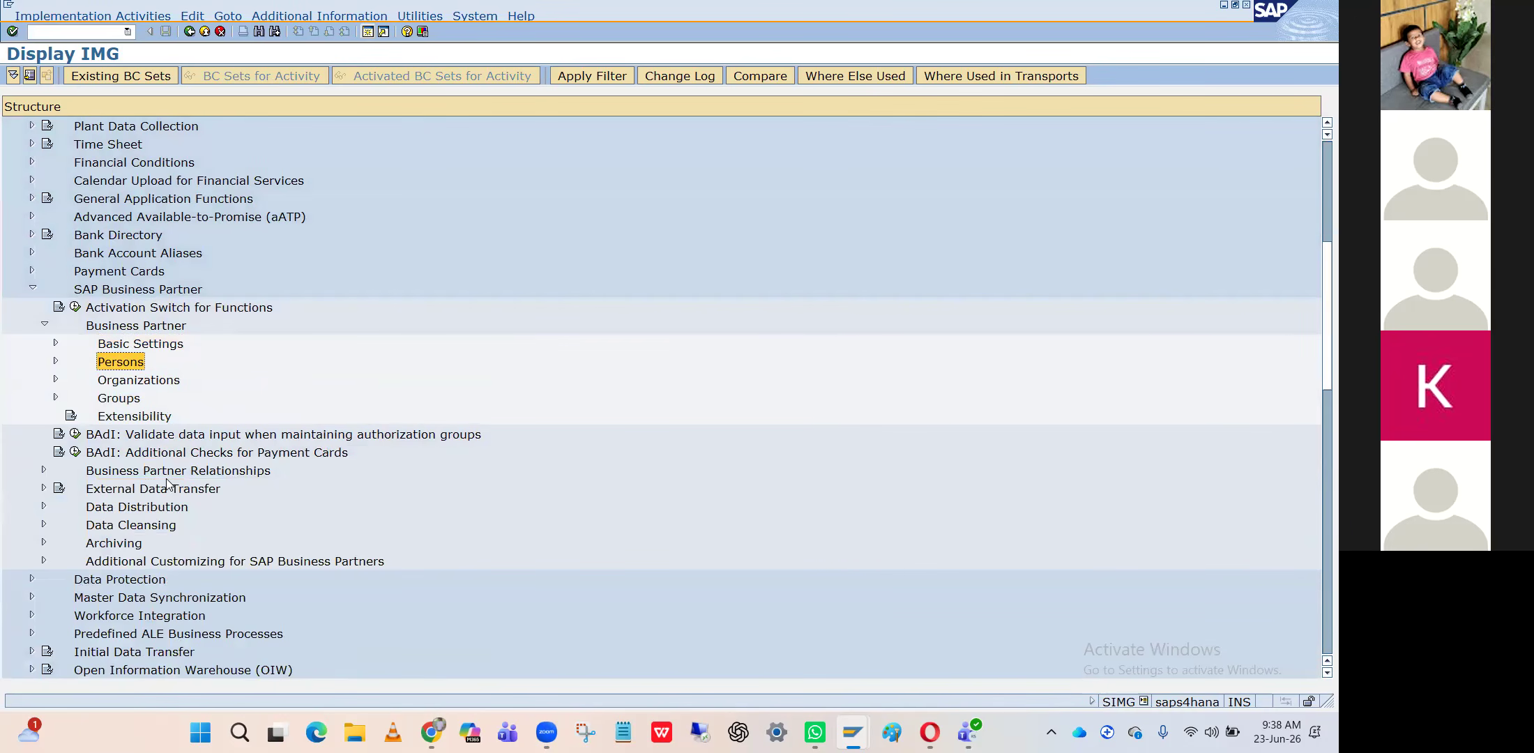
pyautogui.press('Up')
pyautogui.press('Right')
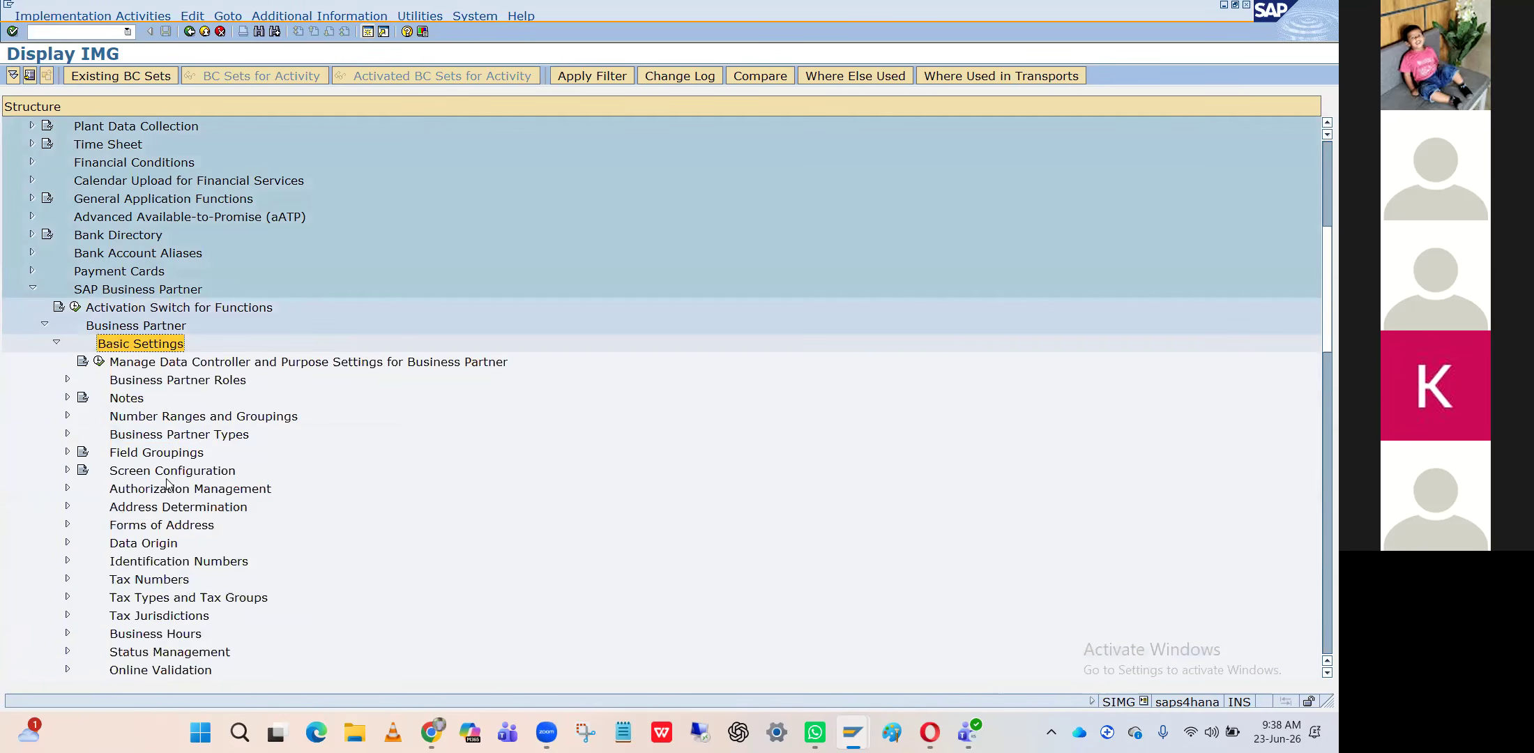
# Expand Business Partner Roles under Basic Settings and open the Define BP Roles activity
pyautogui.press('Down')
pyautogui.press('Down')
pyautogui.press('Right')
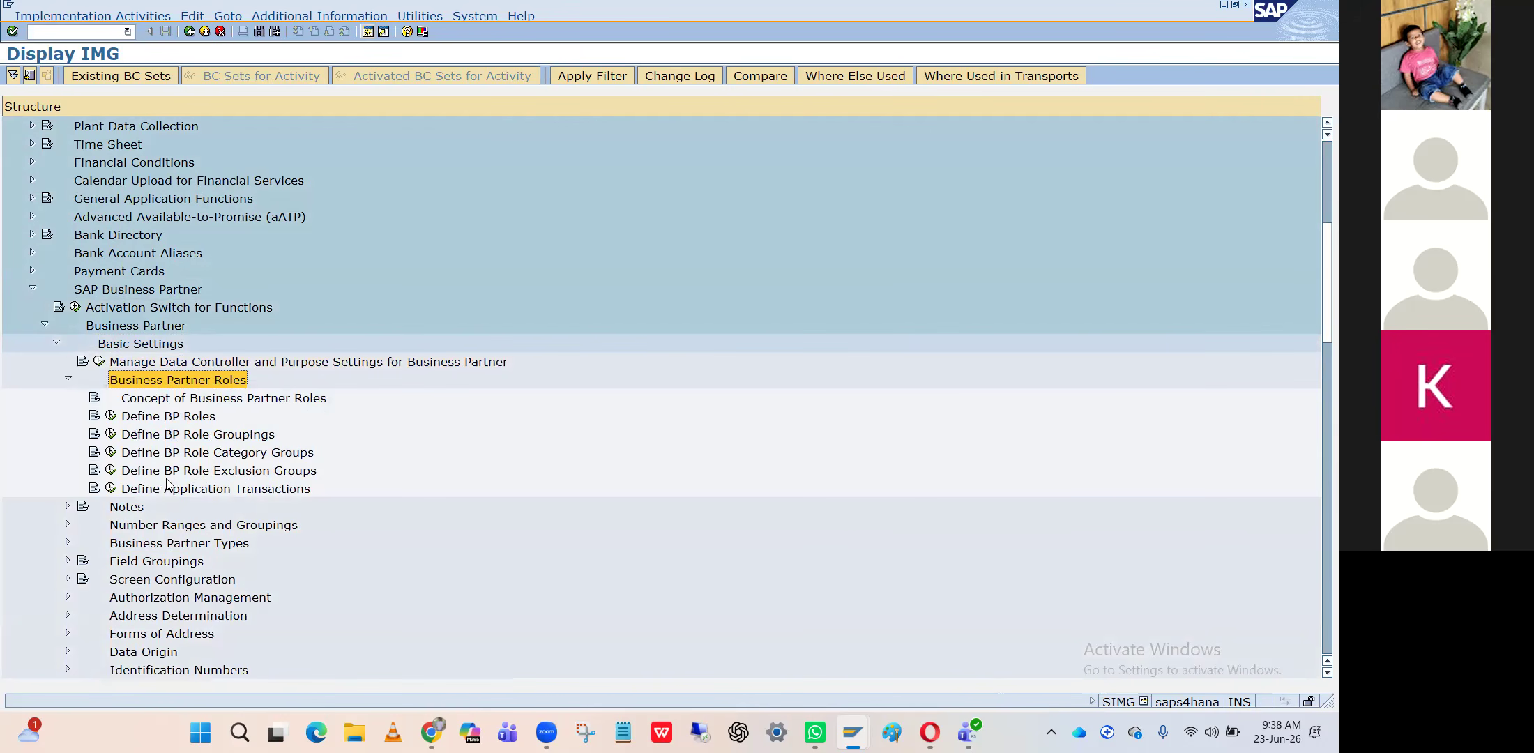
pyautogui.click(112, 416)
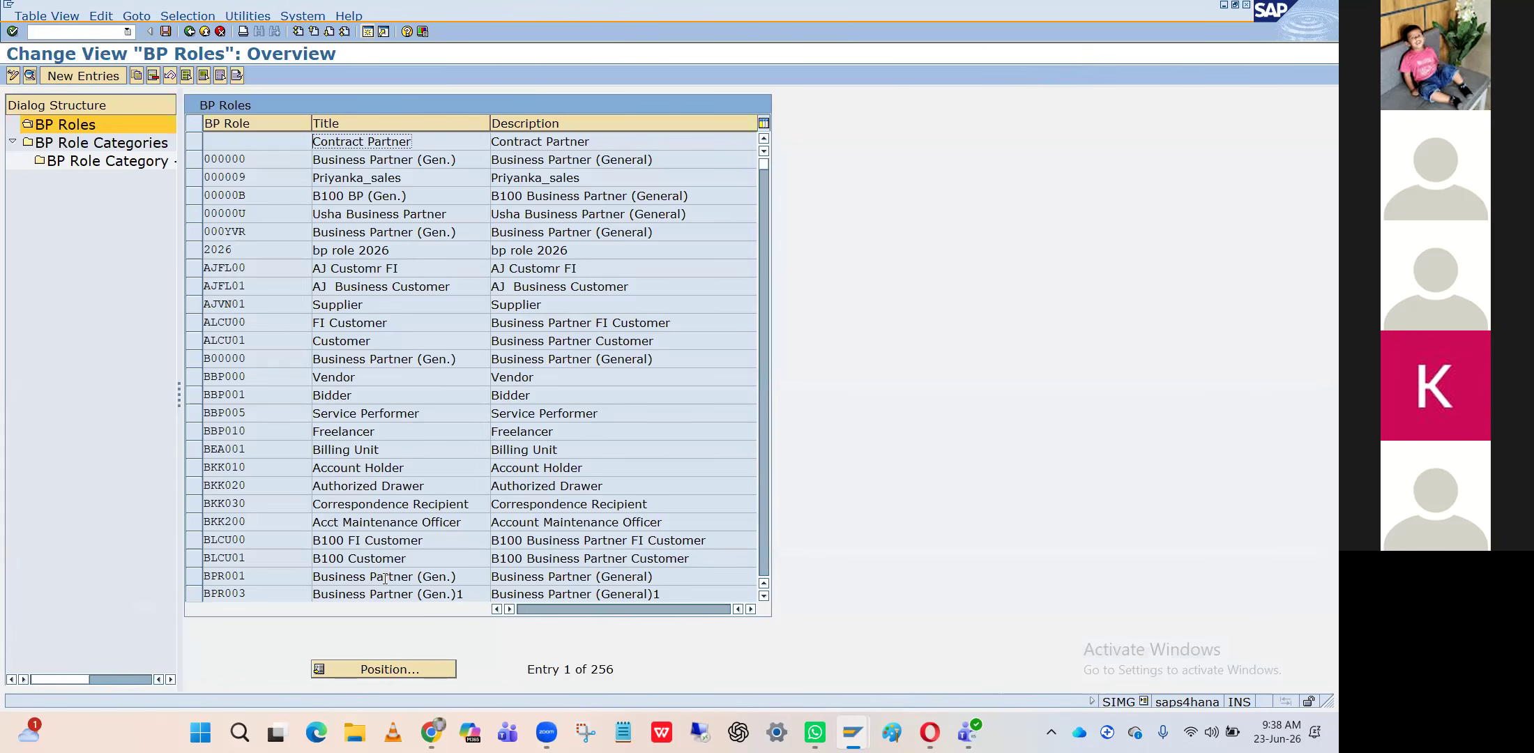
# Find BP role FLVN00 in the roles list and copy it as new role HPVN00
pyautogui.click(383, 667)
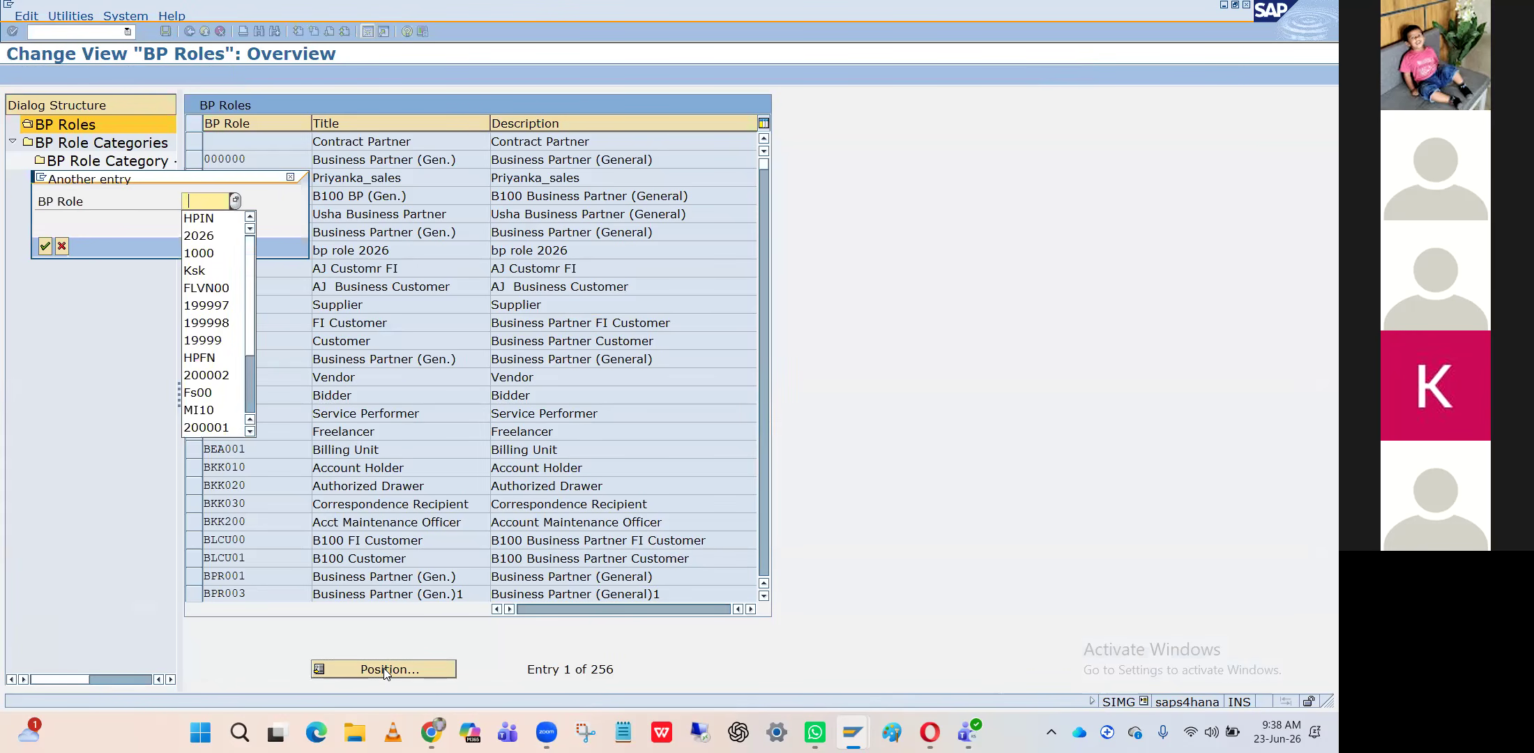
pyautogui.write('FLV')
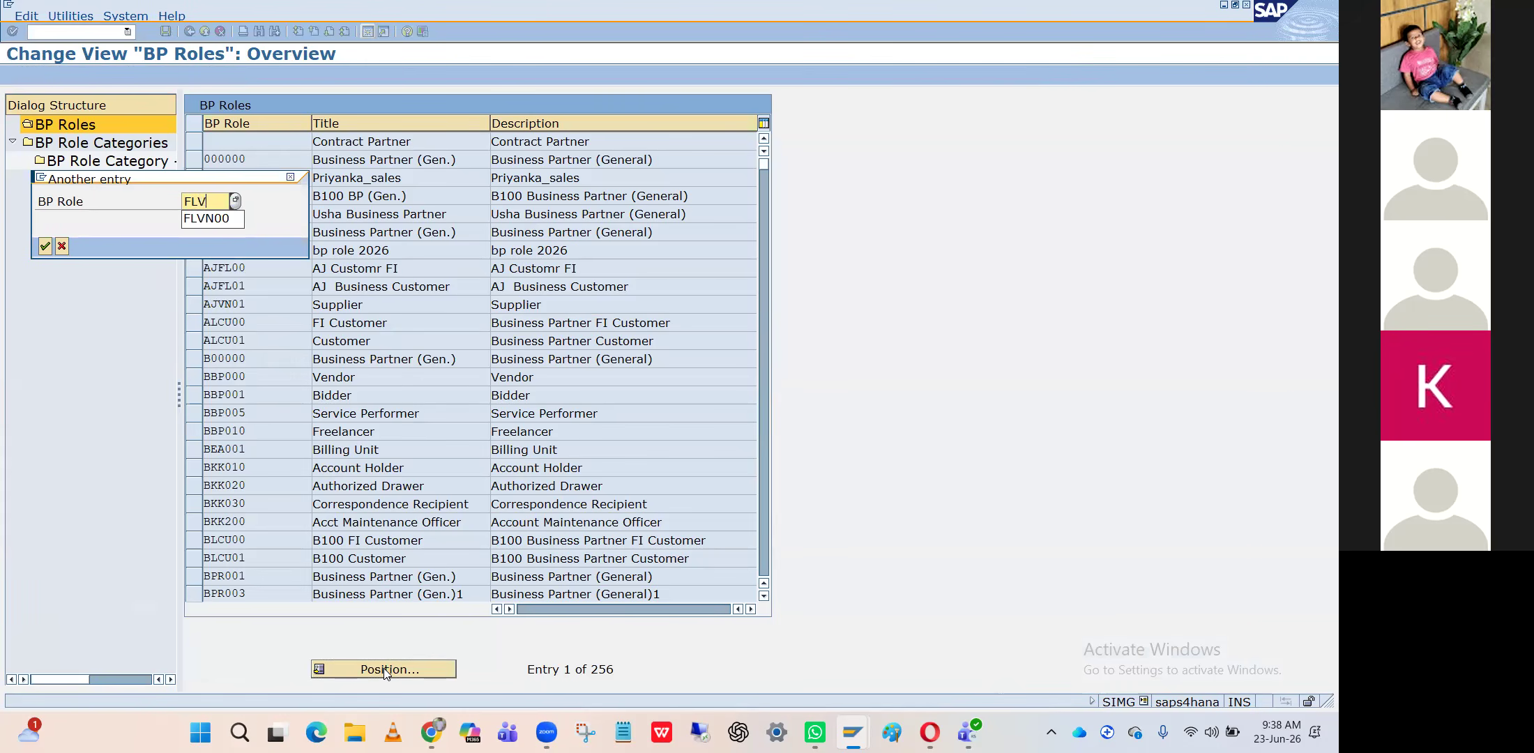
pyautogui.write('N00')
pyautogui.press('Return')
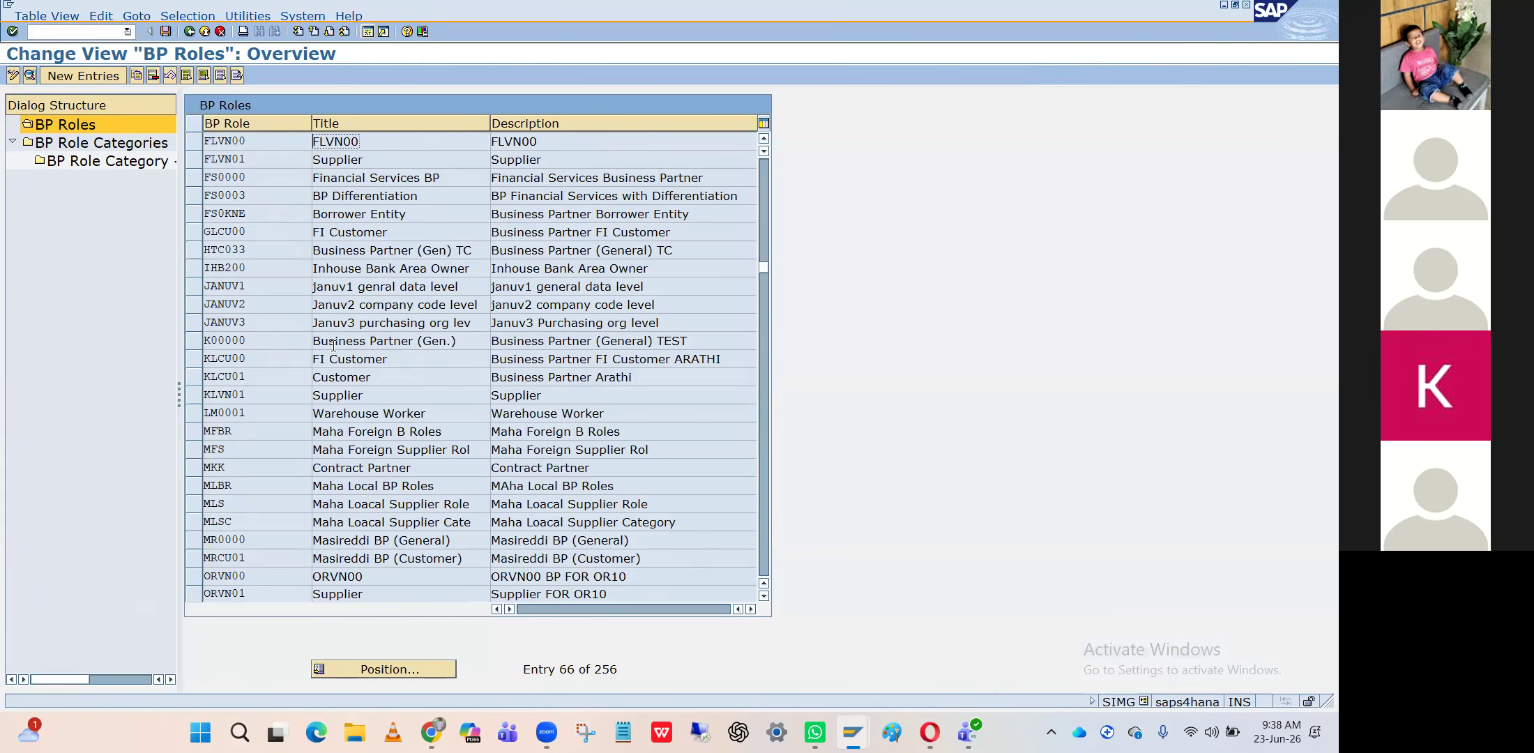
pyautogui.click(194, 142)
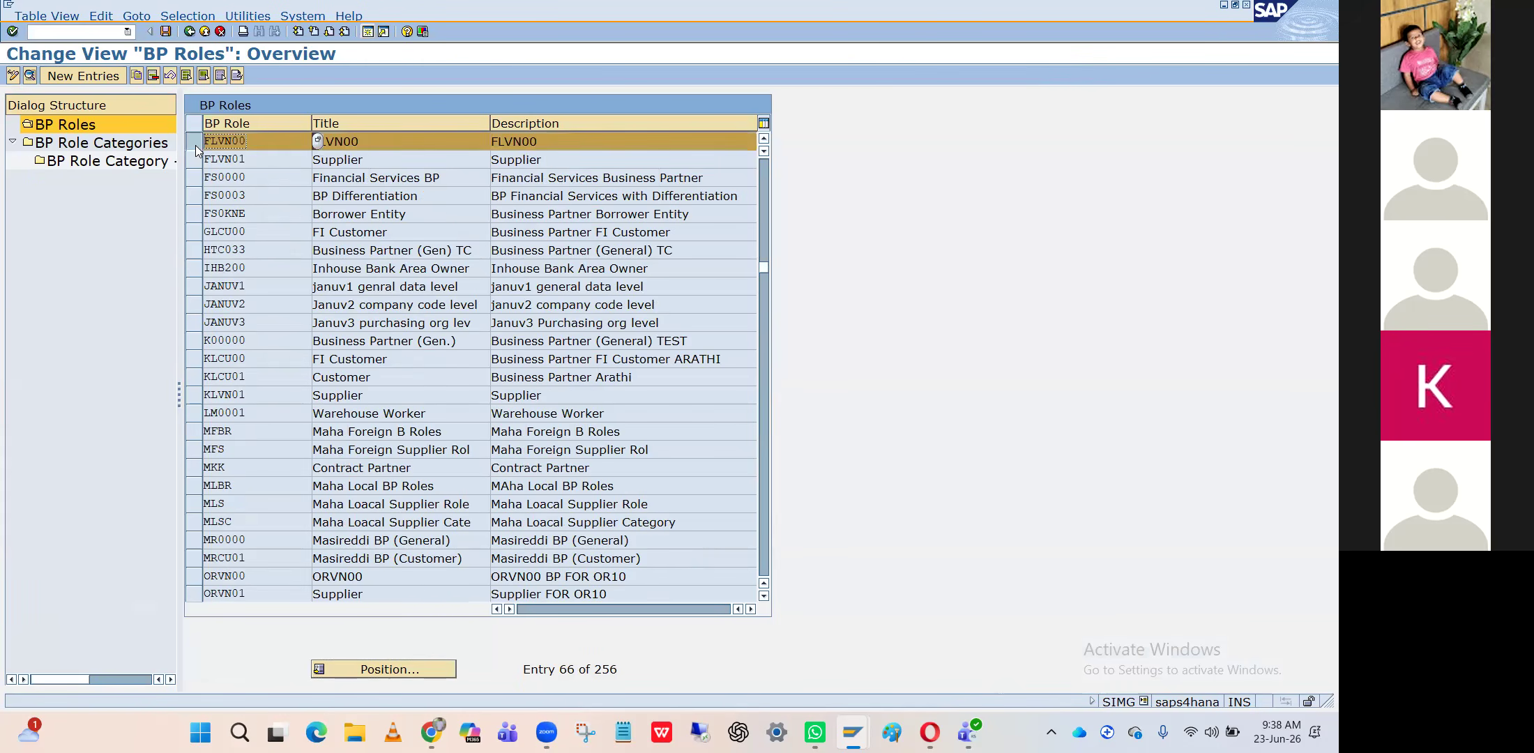
pyautogui.click(141, 78)
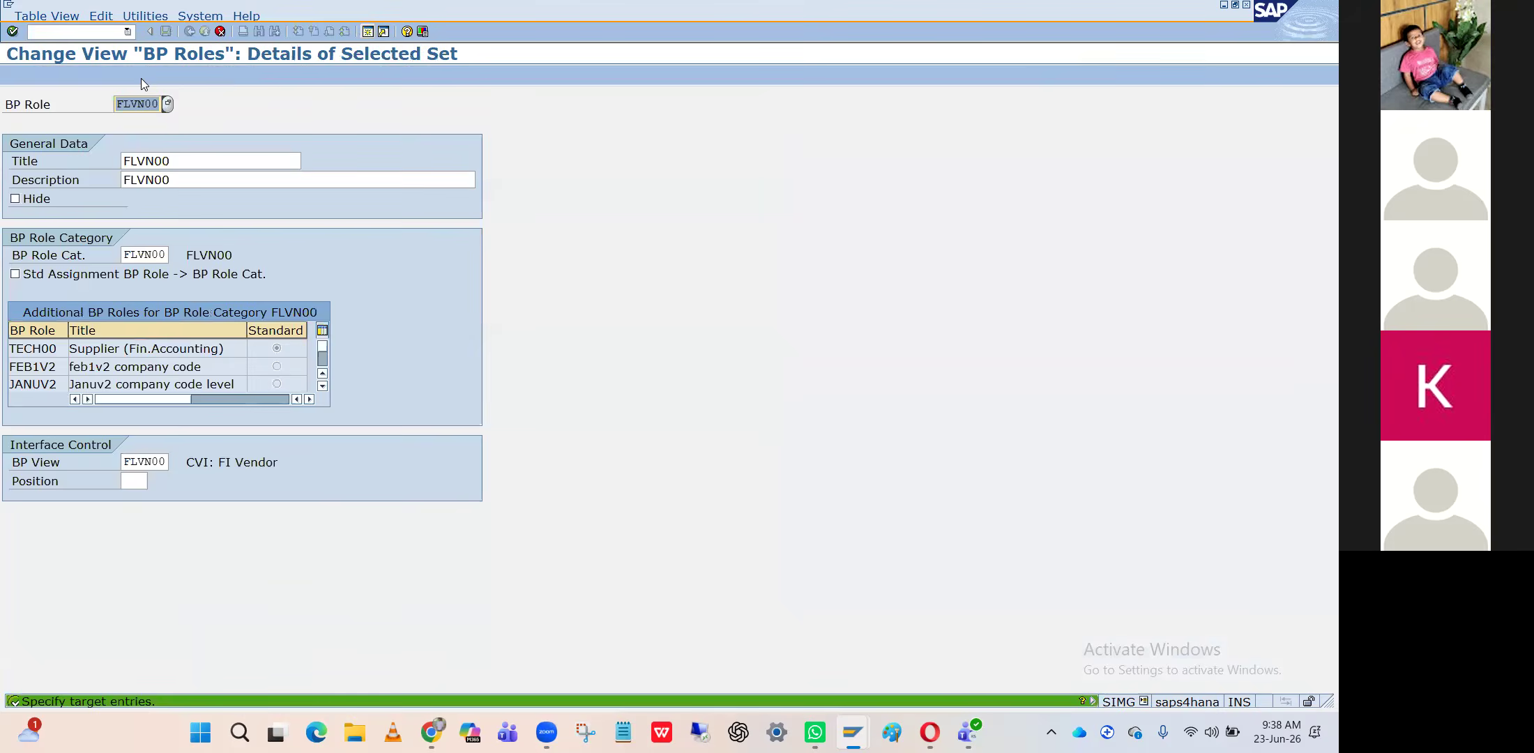
pyautogui.click(131, 105)
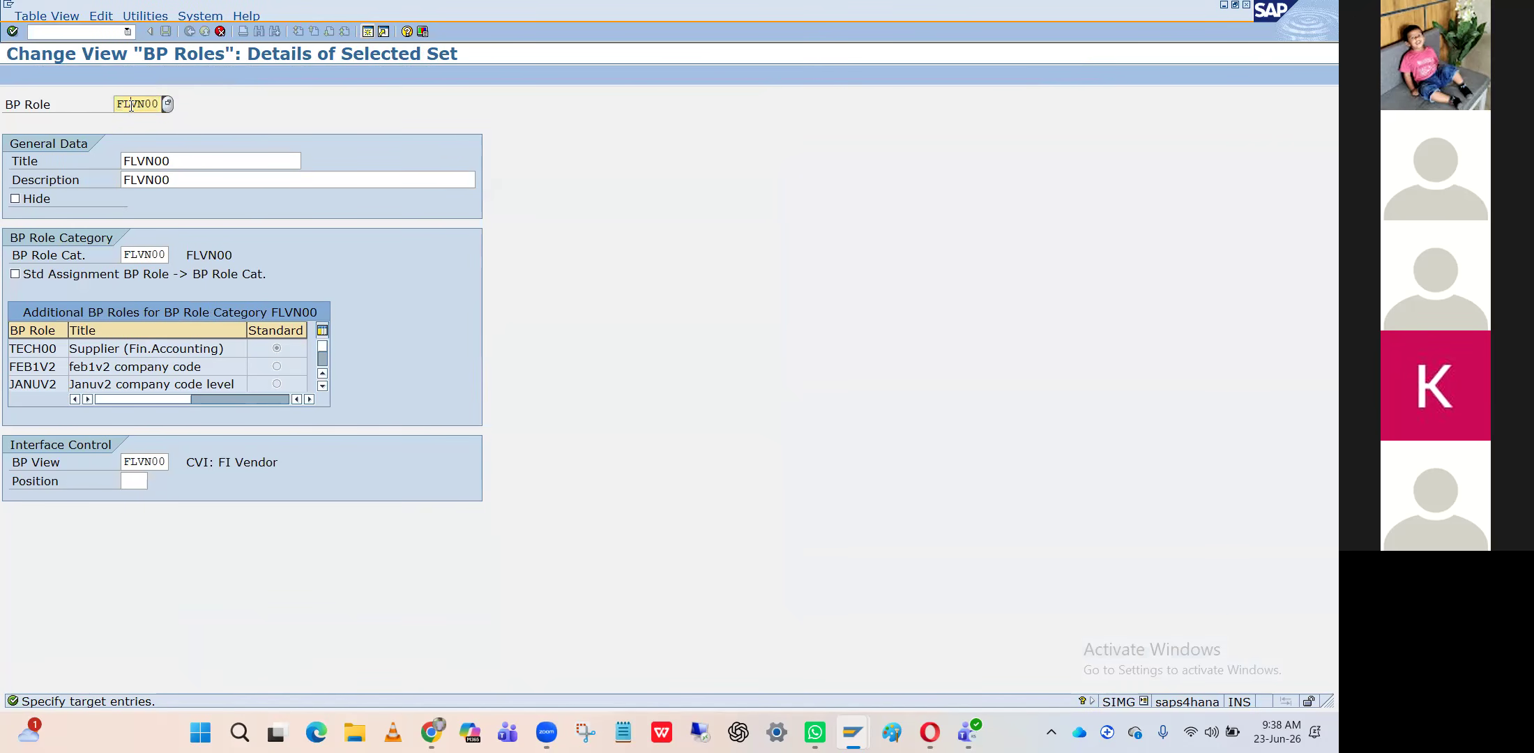
pyautogui.press('BackSpace')
pyautogui.press('BackSpace')
pyautogui.write('HF')
pyautogui.press('Return')
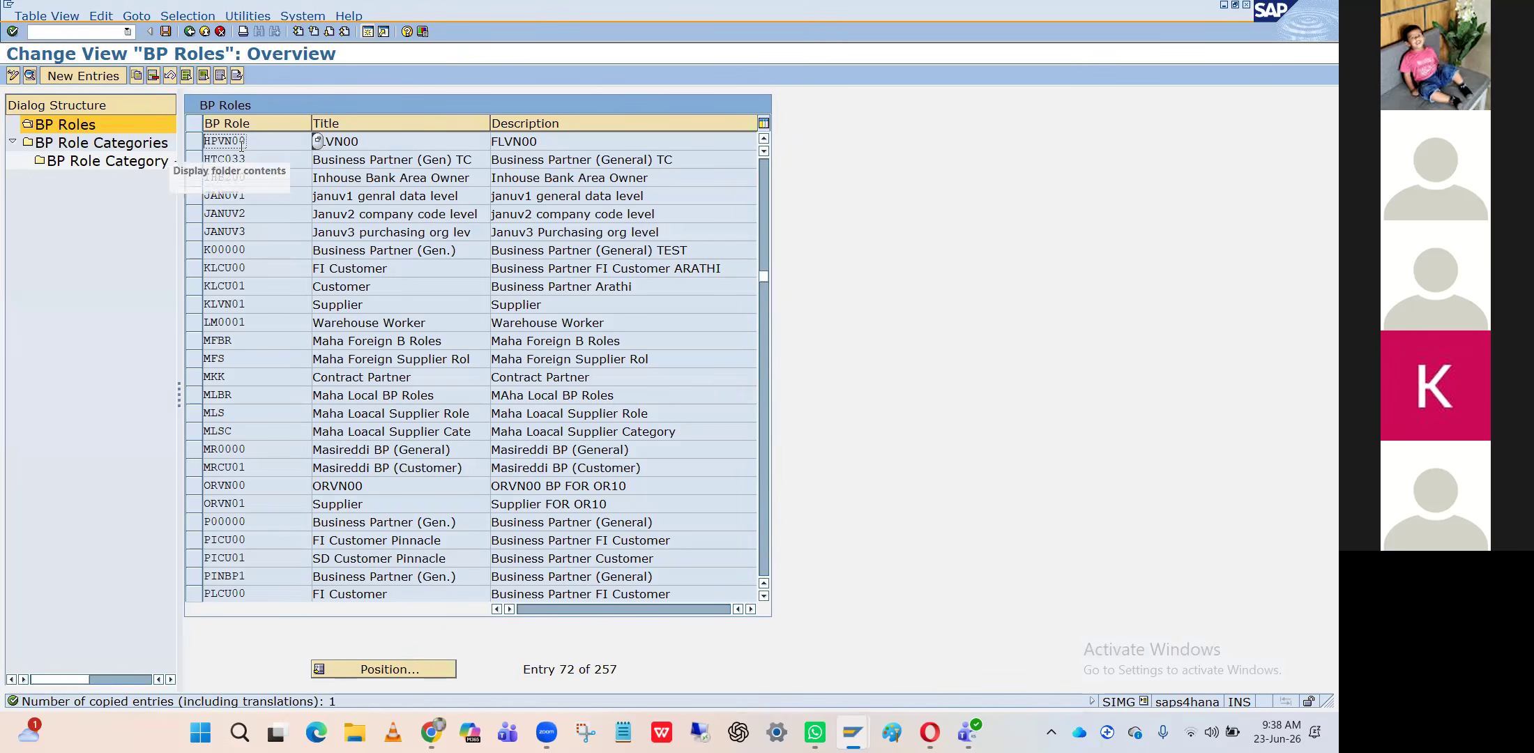
# Select role HPVN00, open the BP role categories and position the list at category FLVN00
pyautogui.click(194, 142)
pyautogui.doubleClick(85, 144)
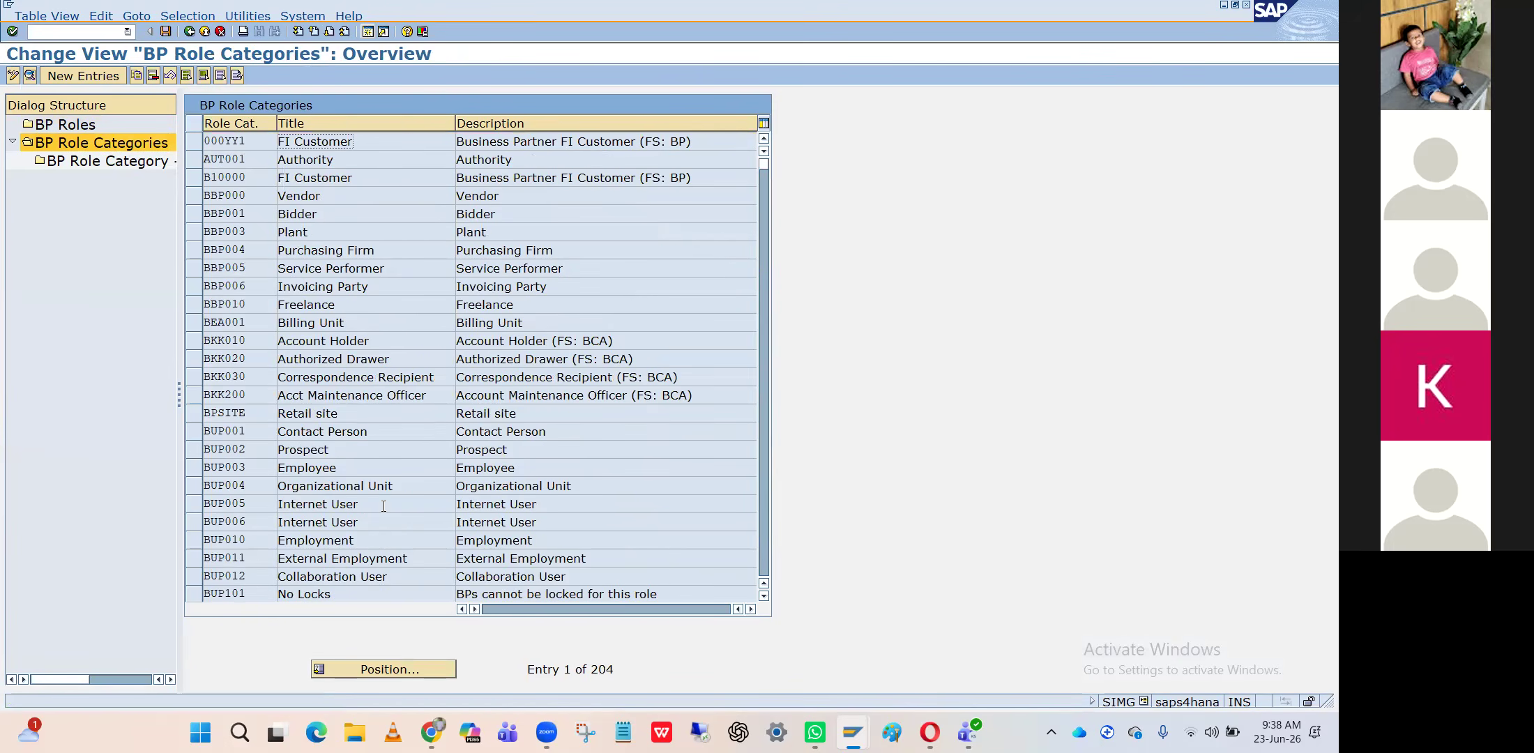
pyautogui.click(403, 670)
pyautogui.press('space')
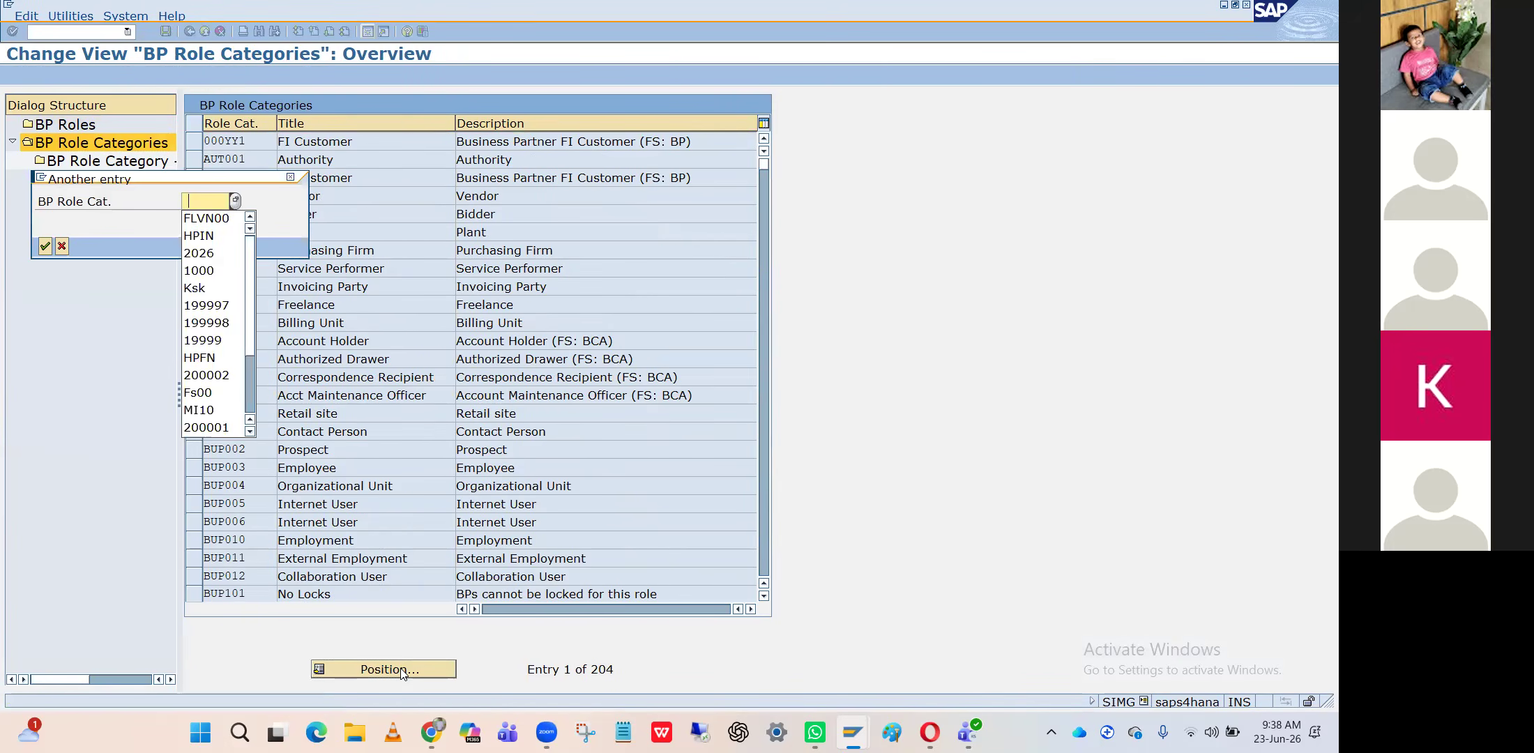
pyautogui.press('Down')
pyautogui.press('Return')
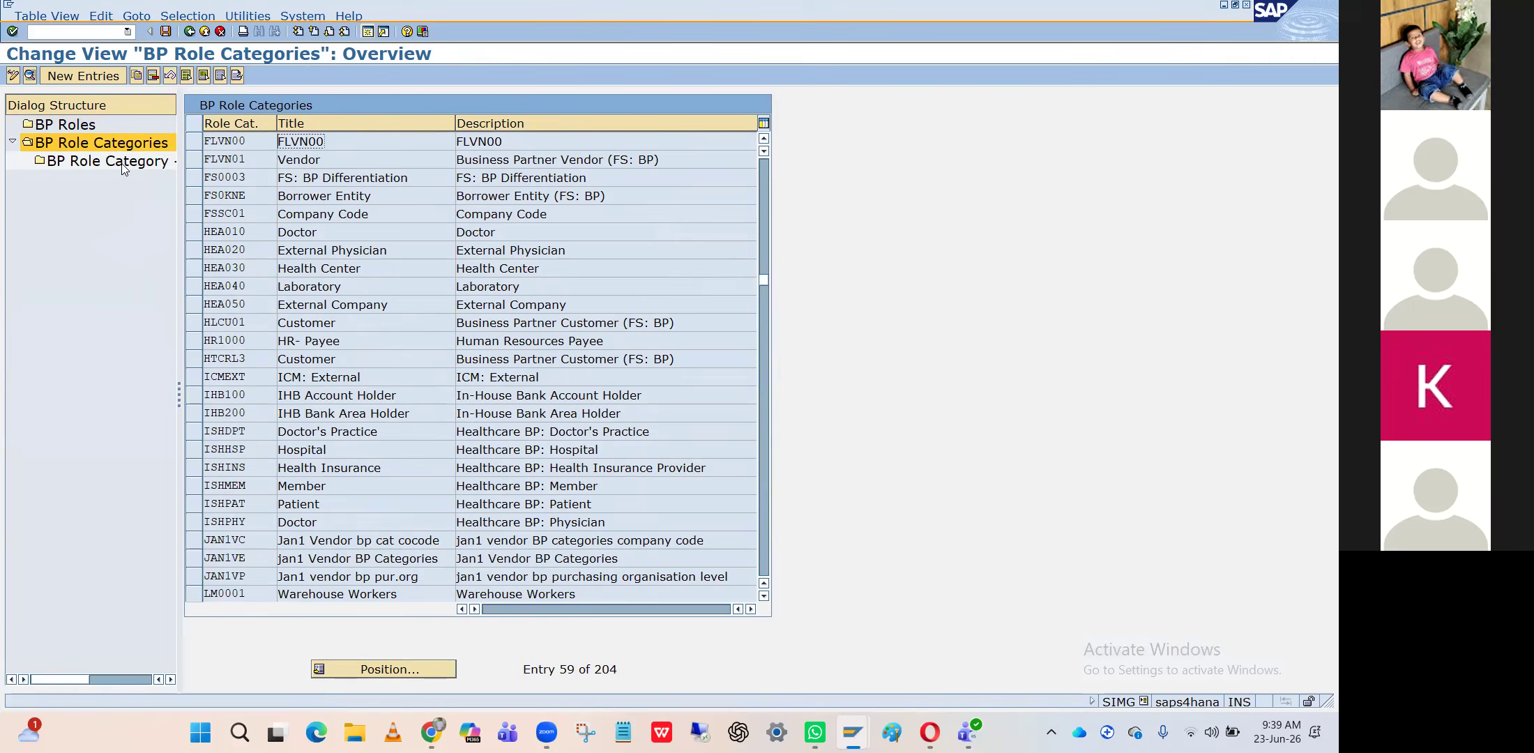
# Select BP role category FLVN00 and save the role settings to the prompted customizing request
pyautogui.click(95, 163)
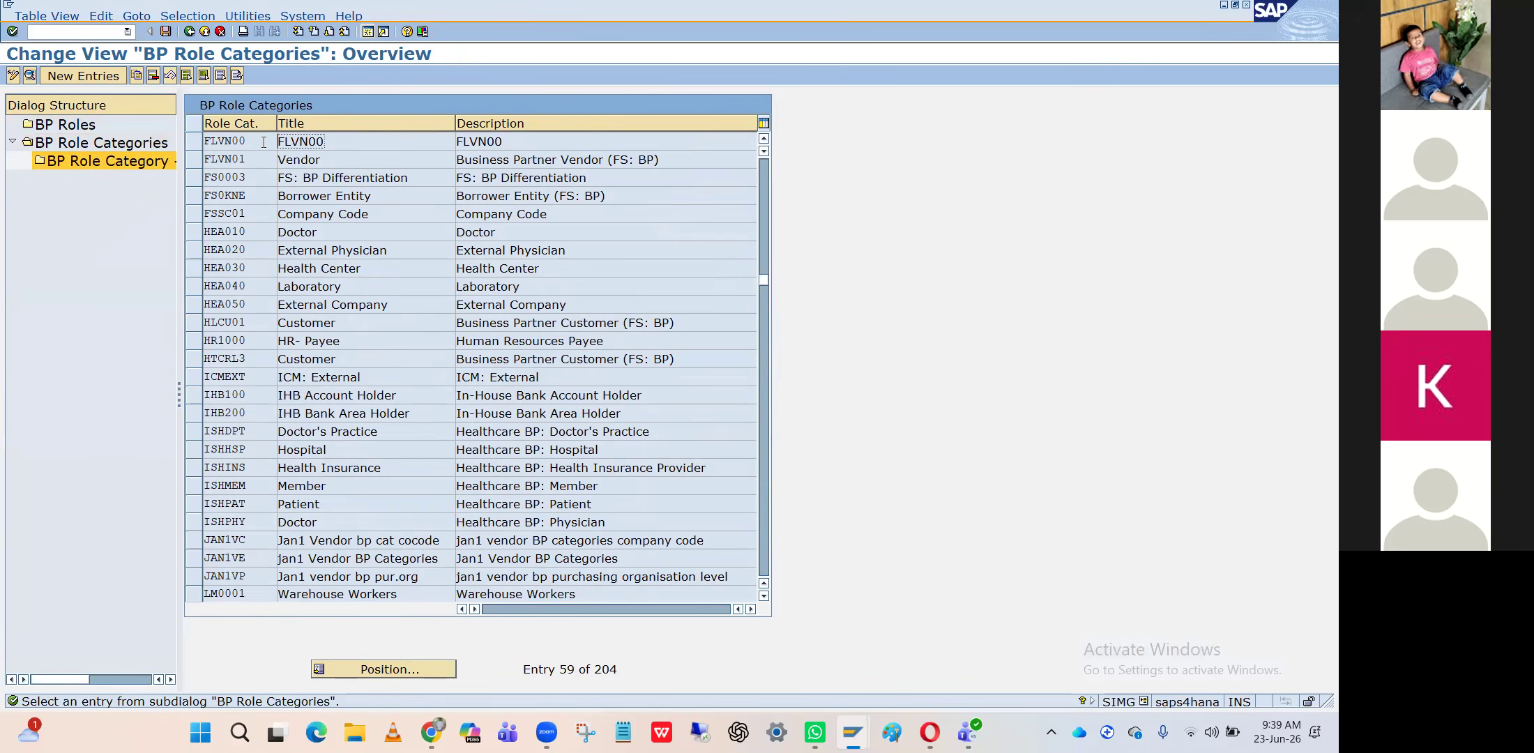
pyautogui.click(193, 142)
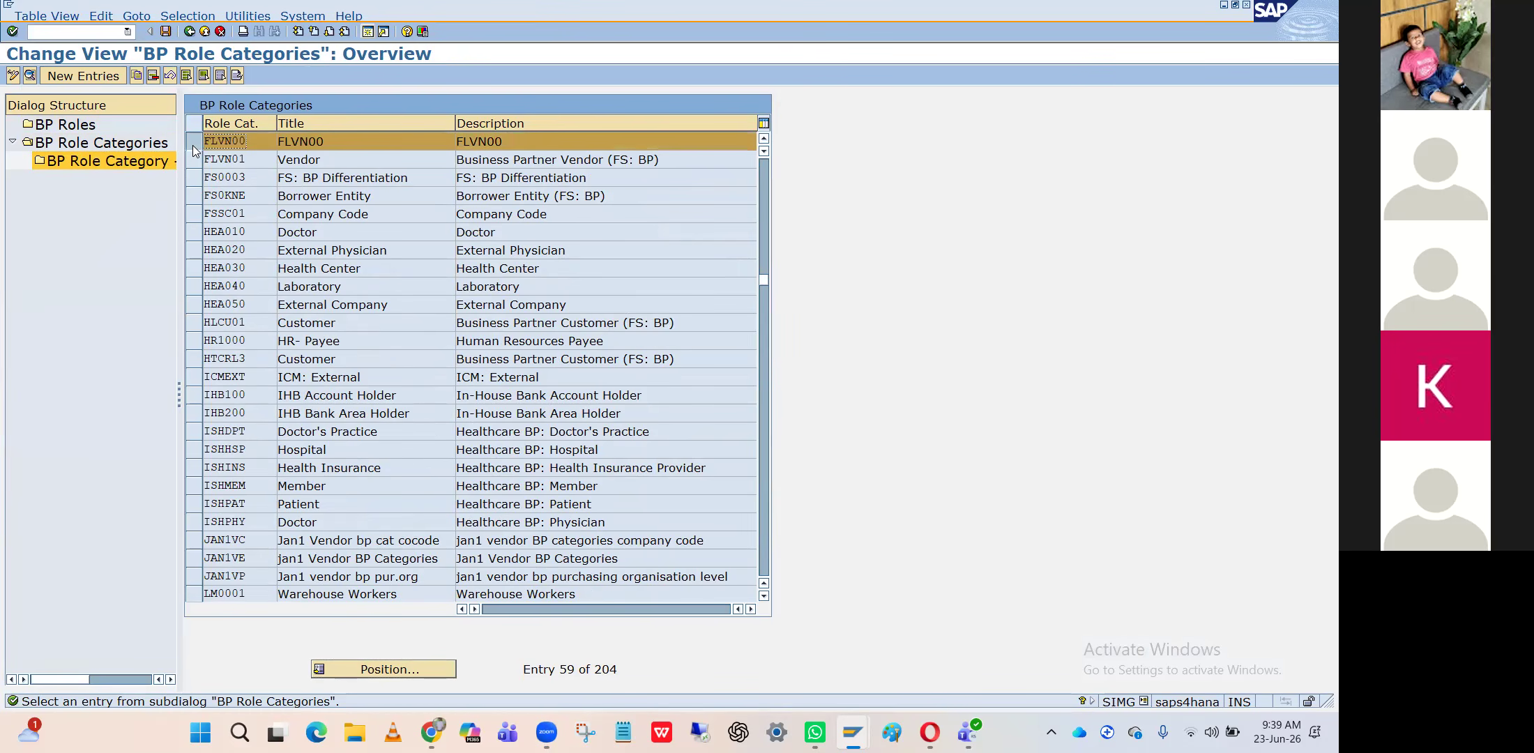
pyautogui.click(165, 31)
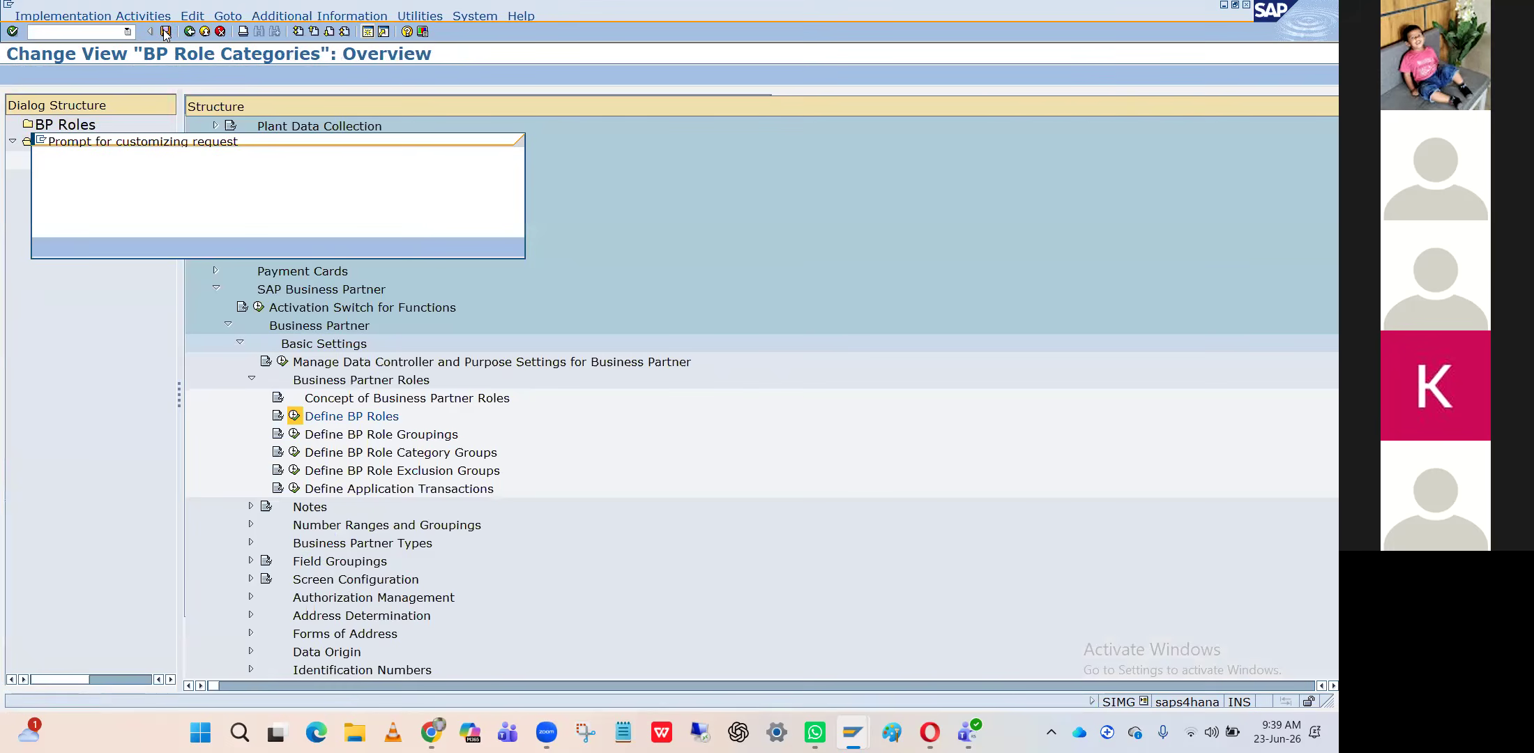
pyautogui.click(46, 246)
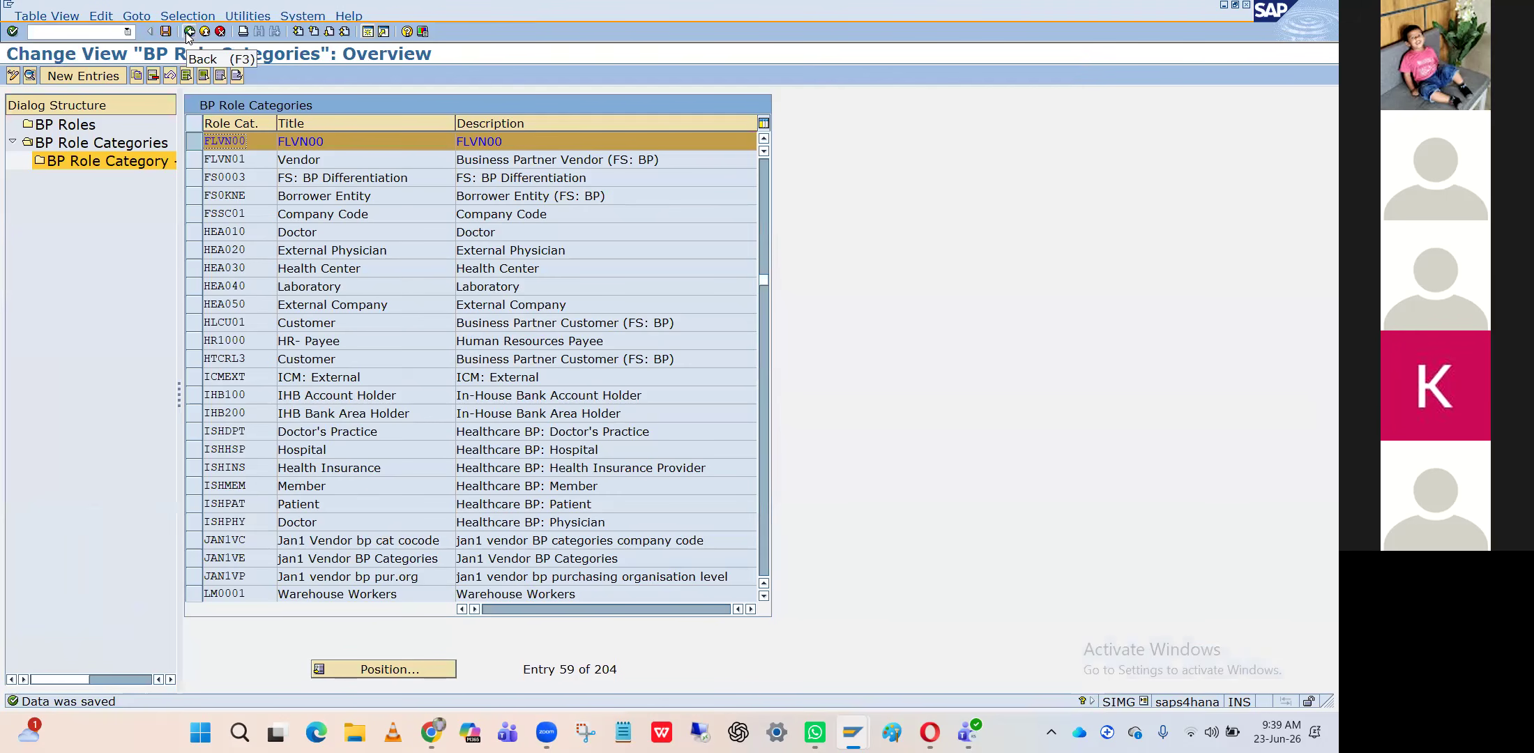
# Look for a role category starting with HP in the BP role categories, then return to the IMG structure
pyautogui.click(390, 669)
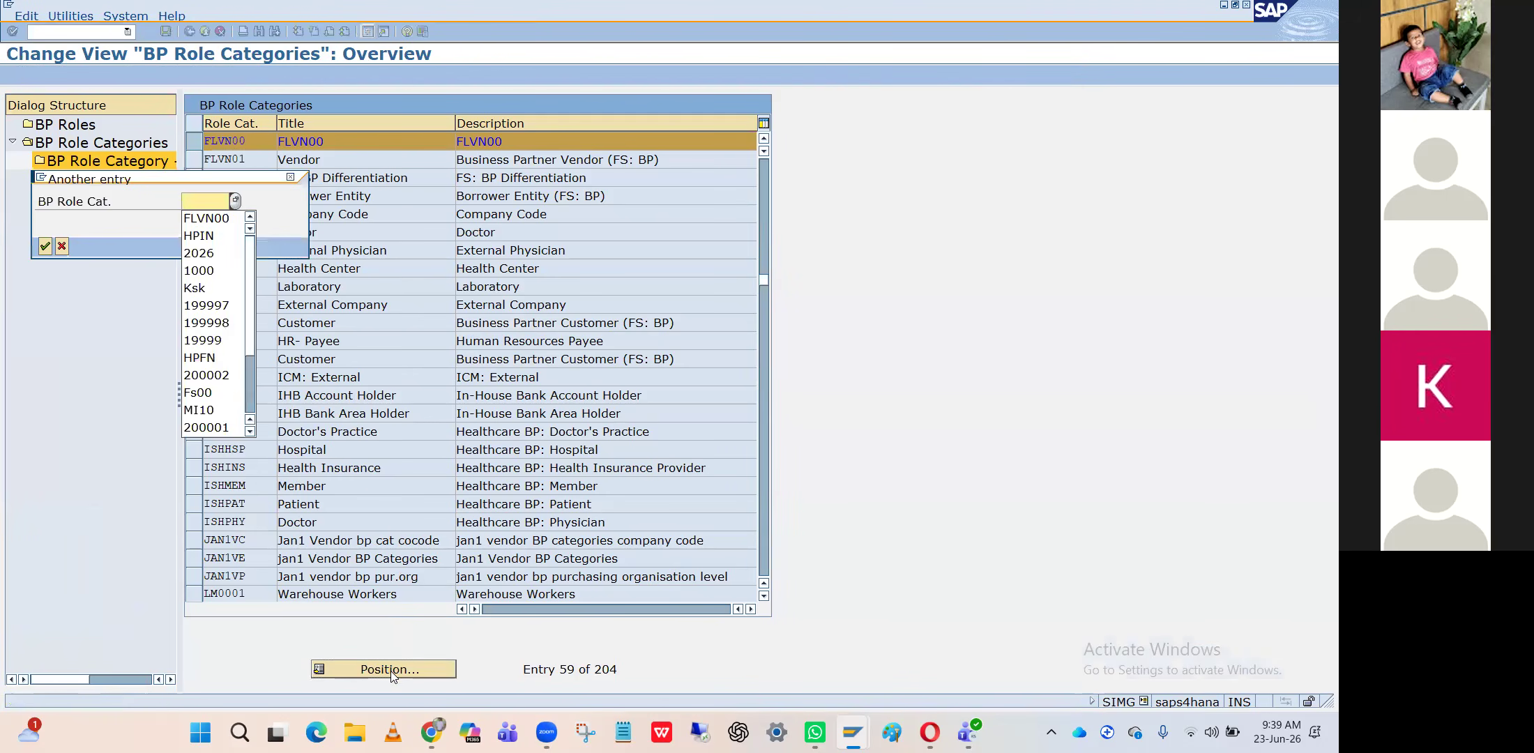
pyautogui.press('Down')
pyautogui.press('Down')
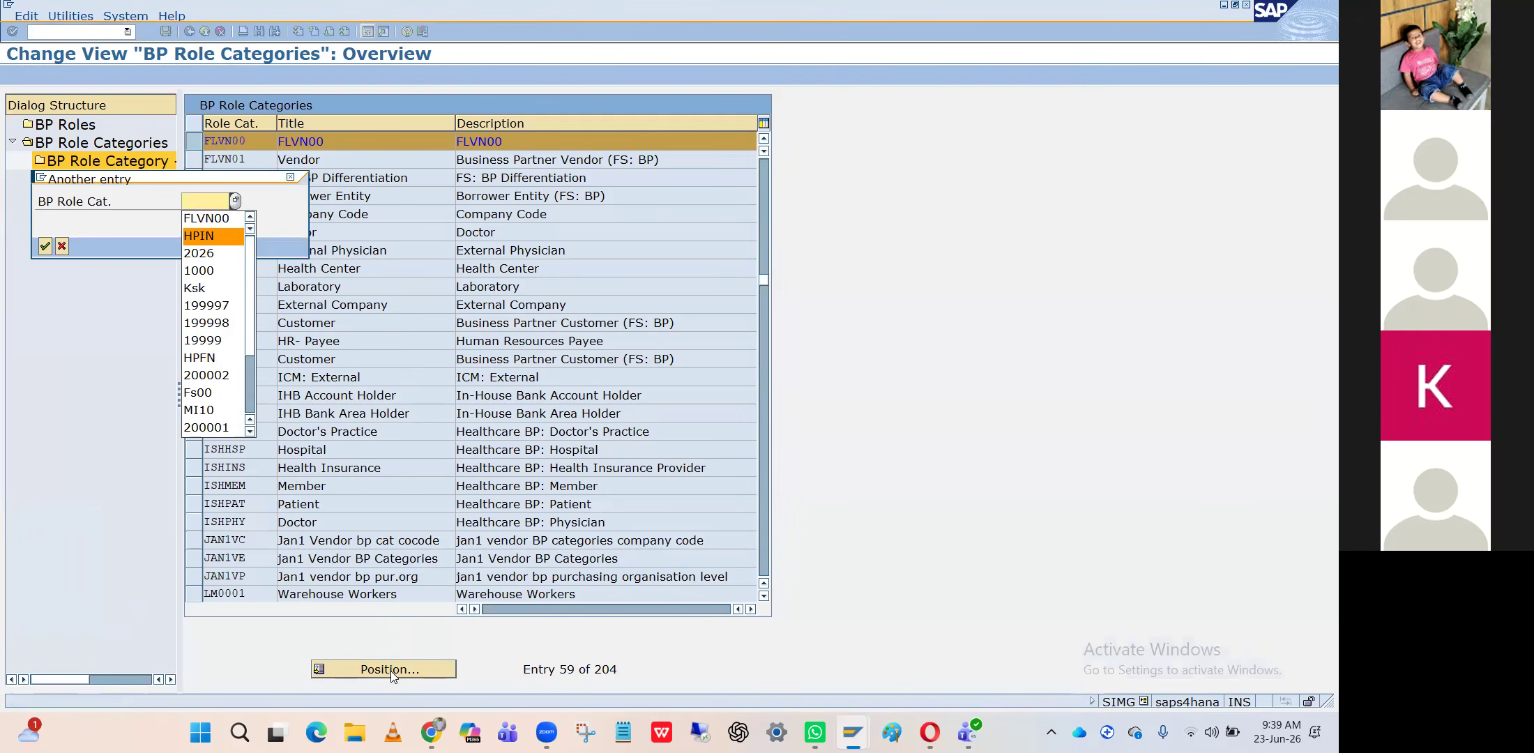
pyautogui.write('HR')
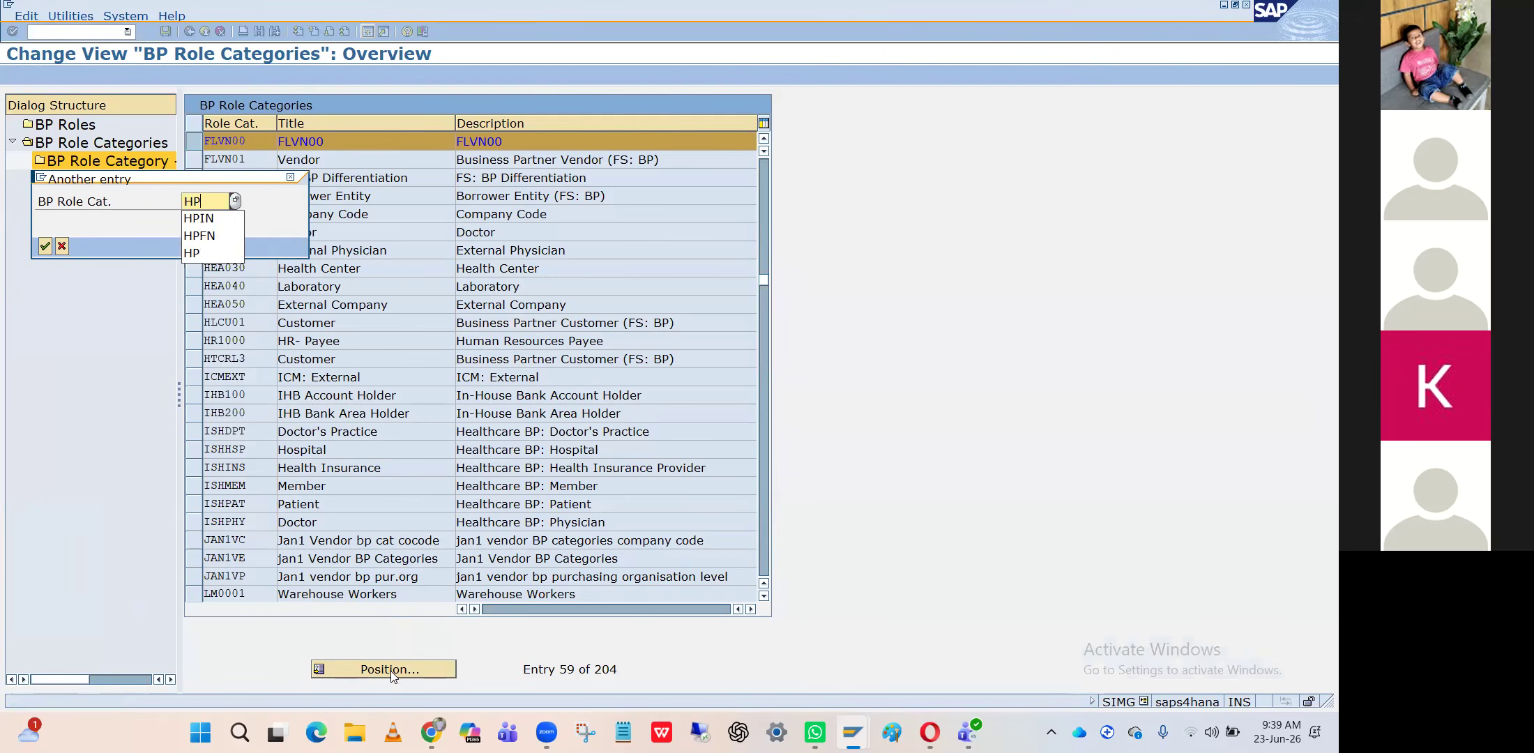
pyautogui.press('Return')
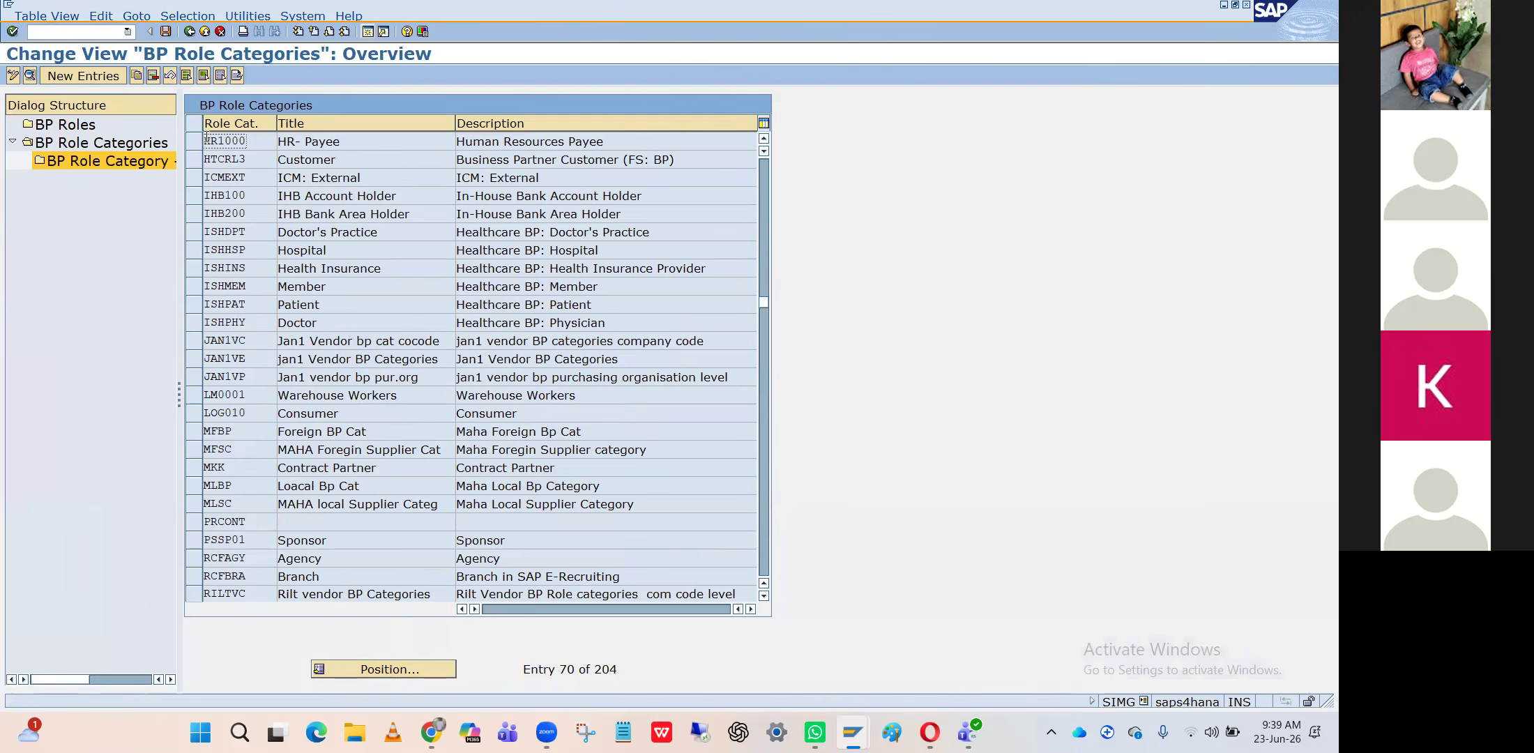
pyautogui.click(190, 32)
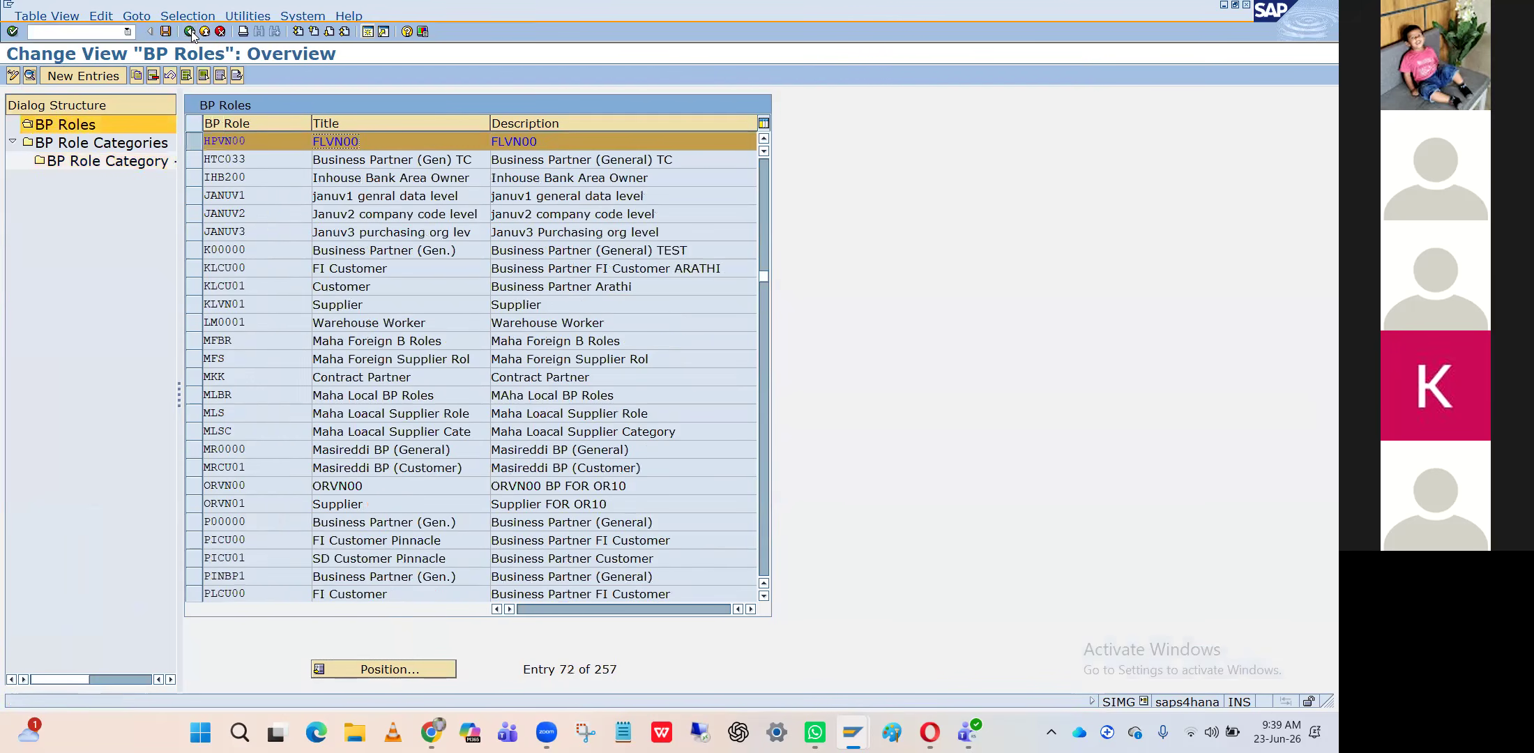
pyautogui.click(191, 33)
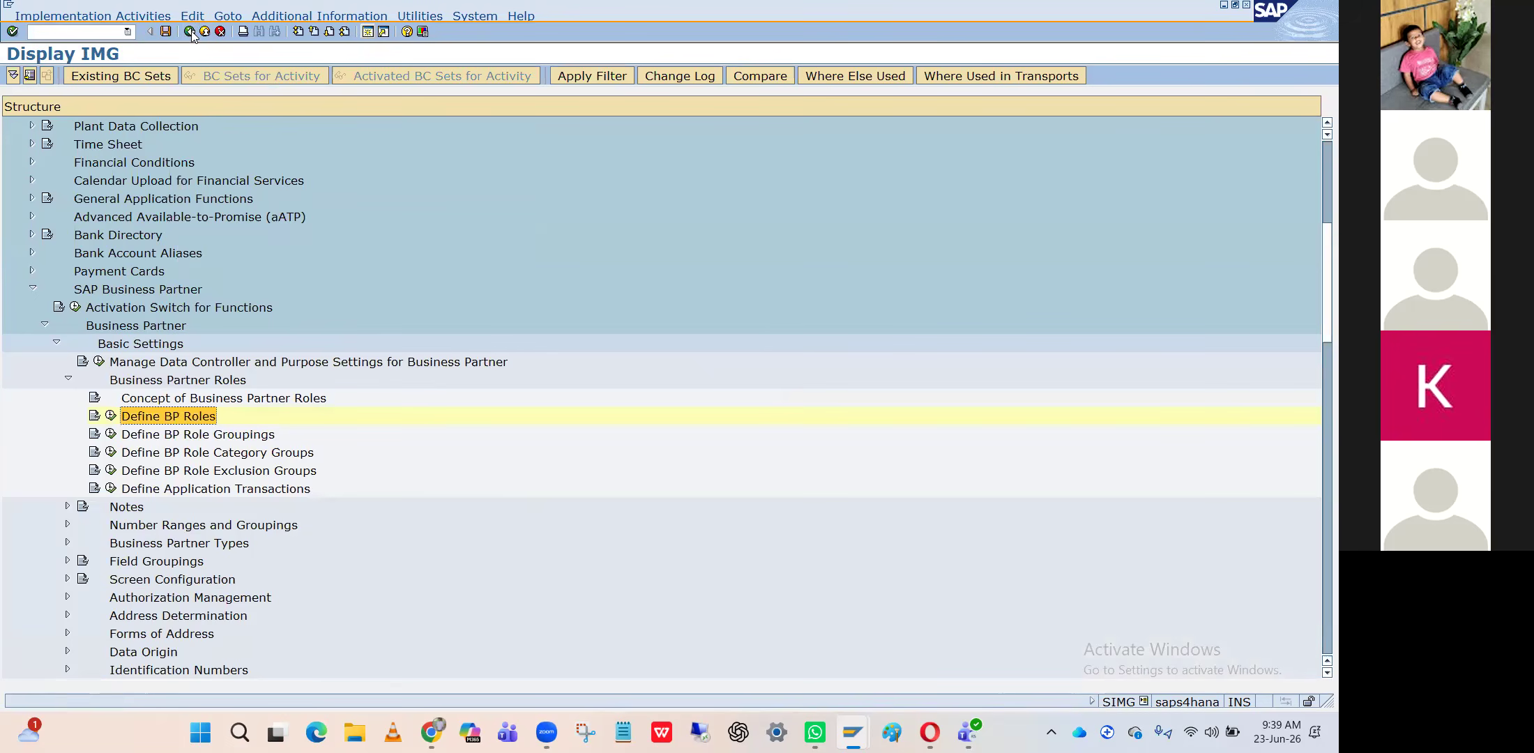
# Reopen the Define BP Roles activity, check the entry for role HPVN00 and return to the IMG structure
pyautogui.click(111, 417)
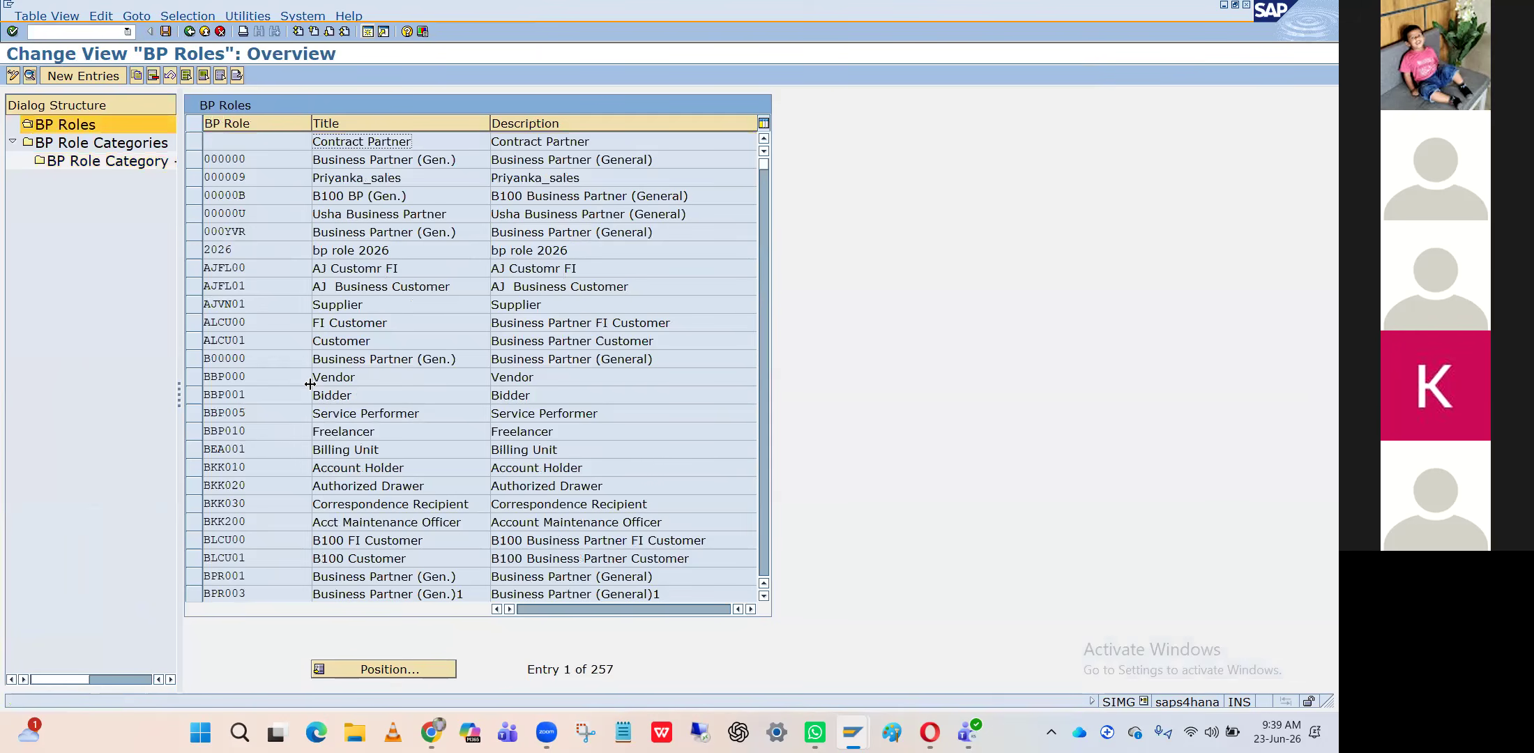
pyautogui.click(408, 666)
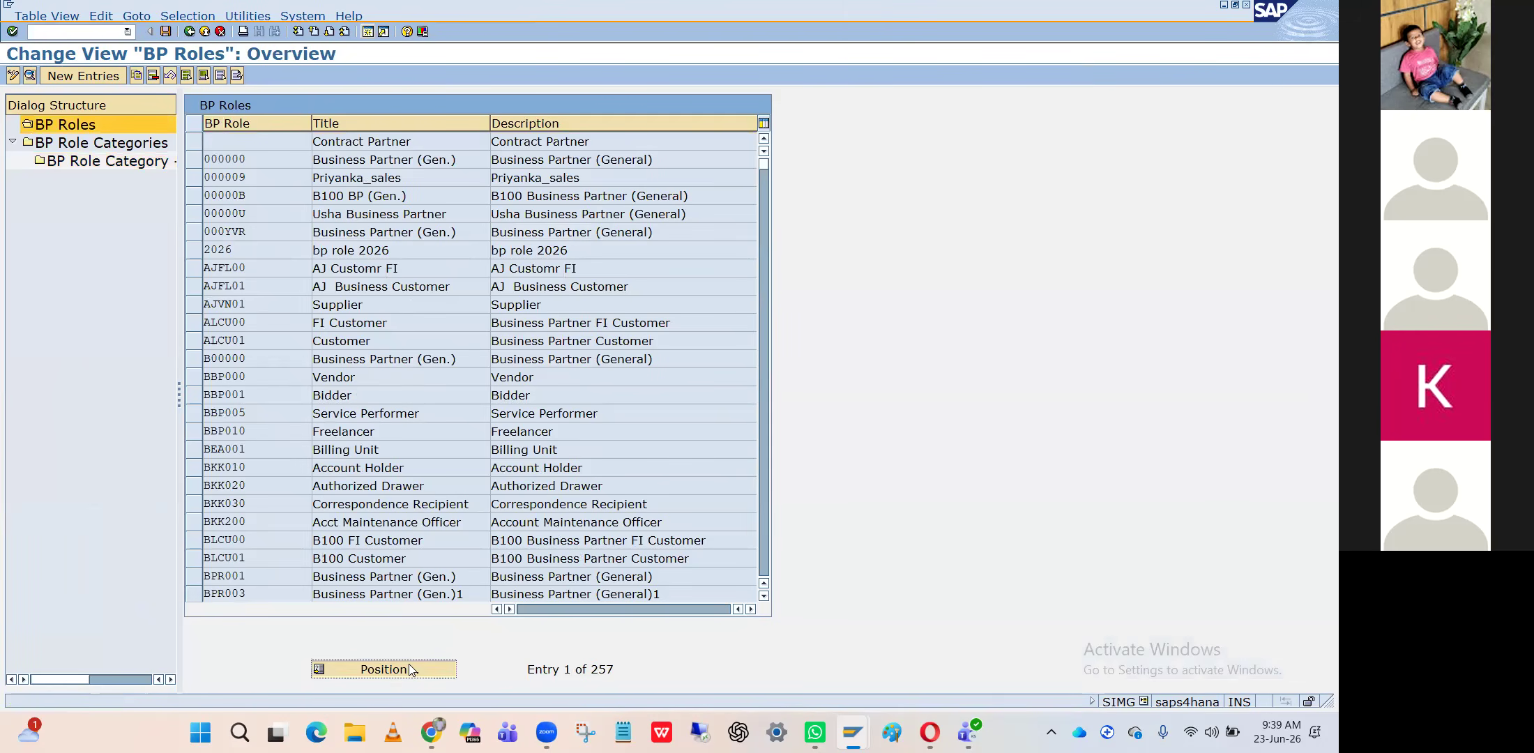
pyautogui.press('Down')
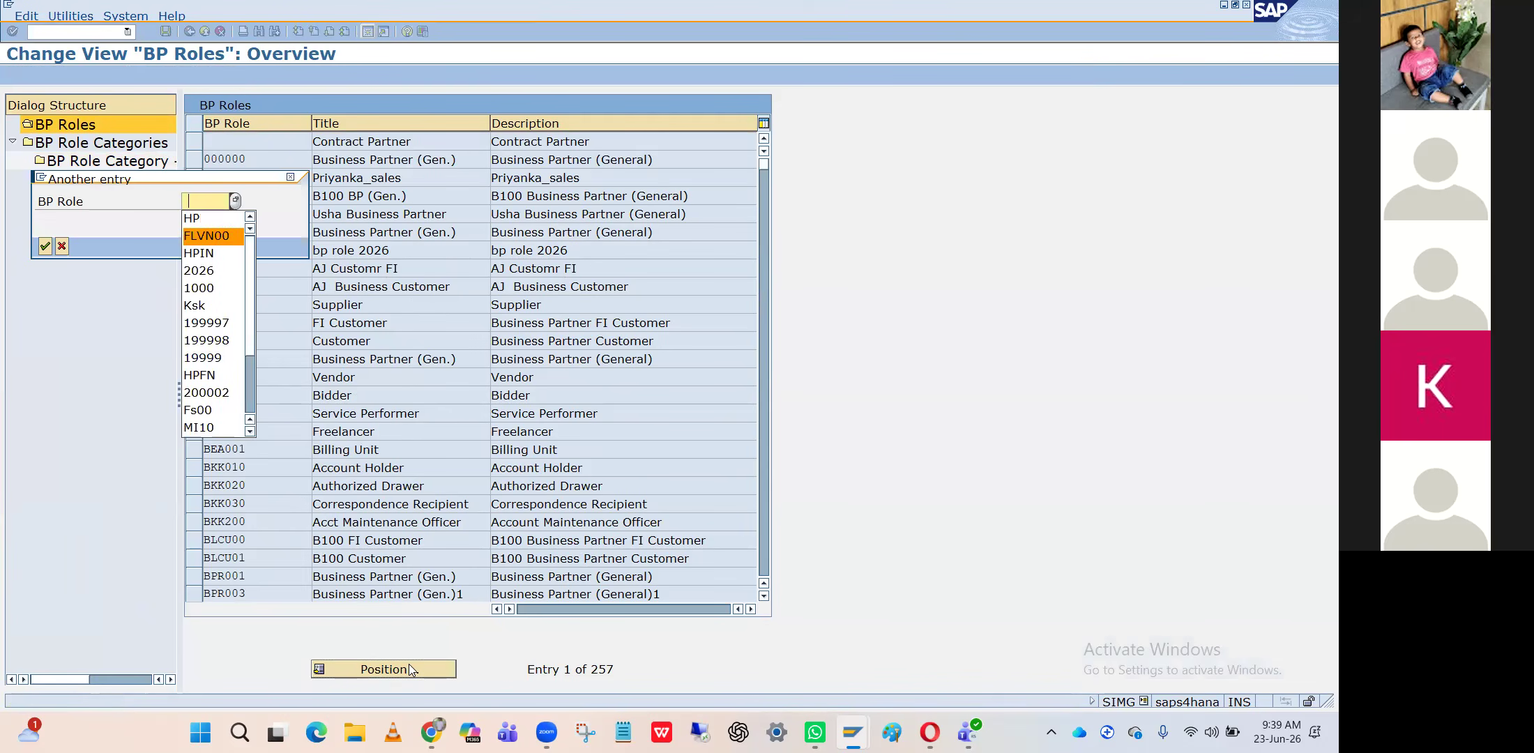
pyautogui.press('Return')
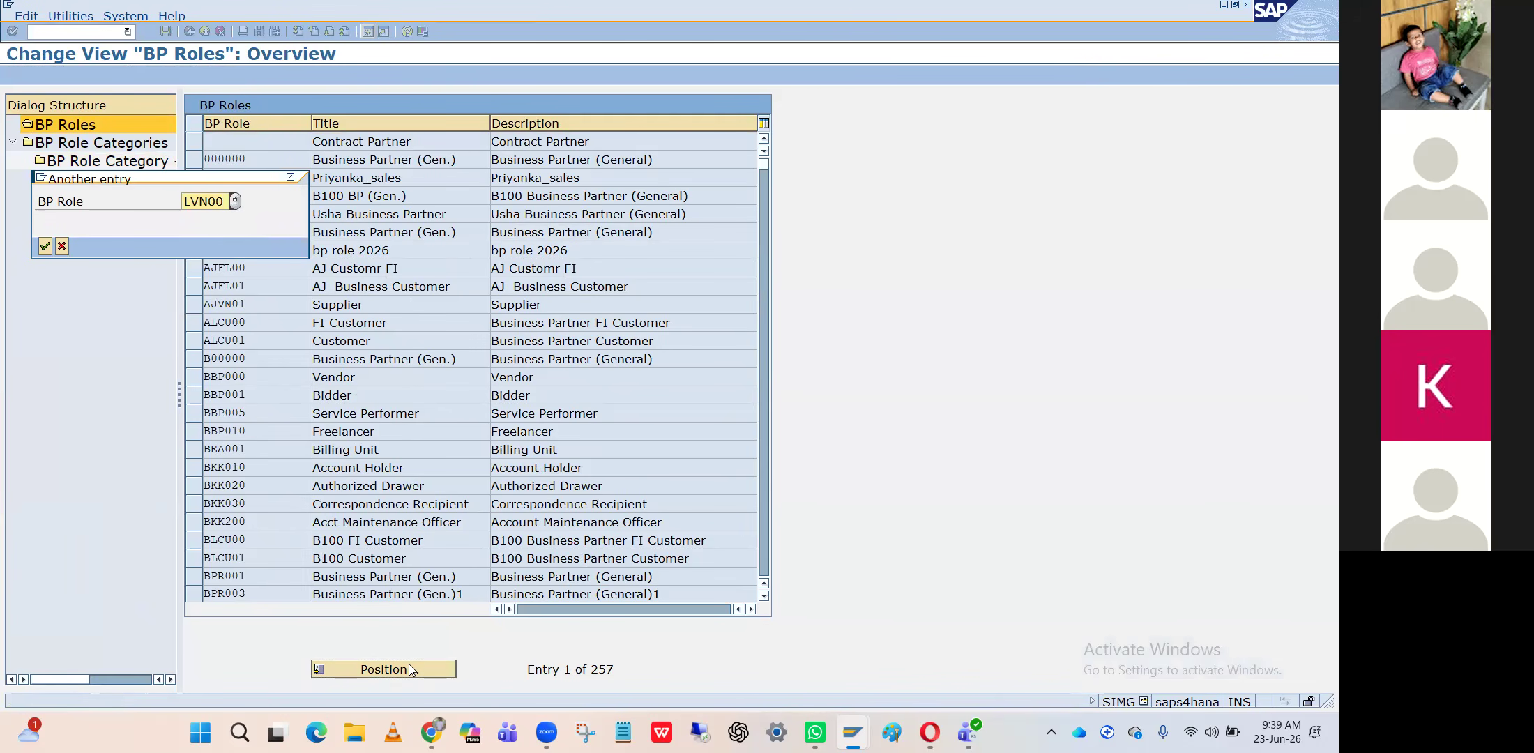
pyautogui.press('Home')
pyautogui.press('Return')
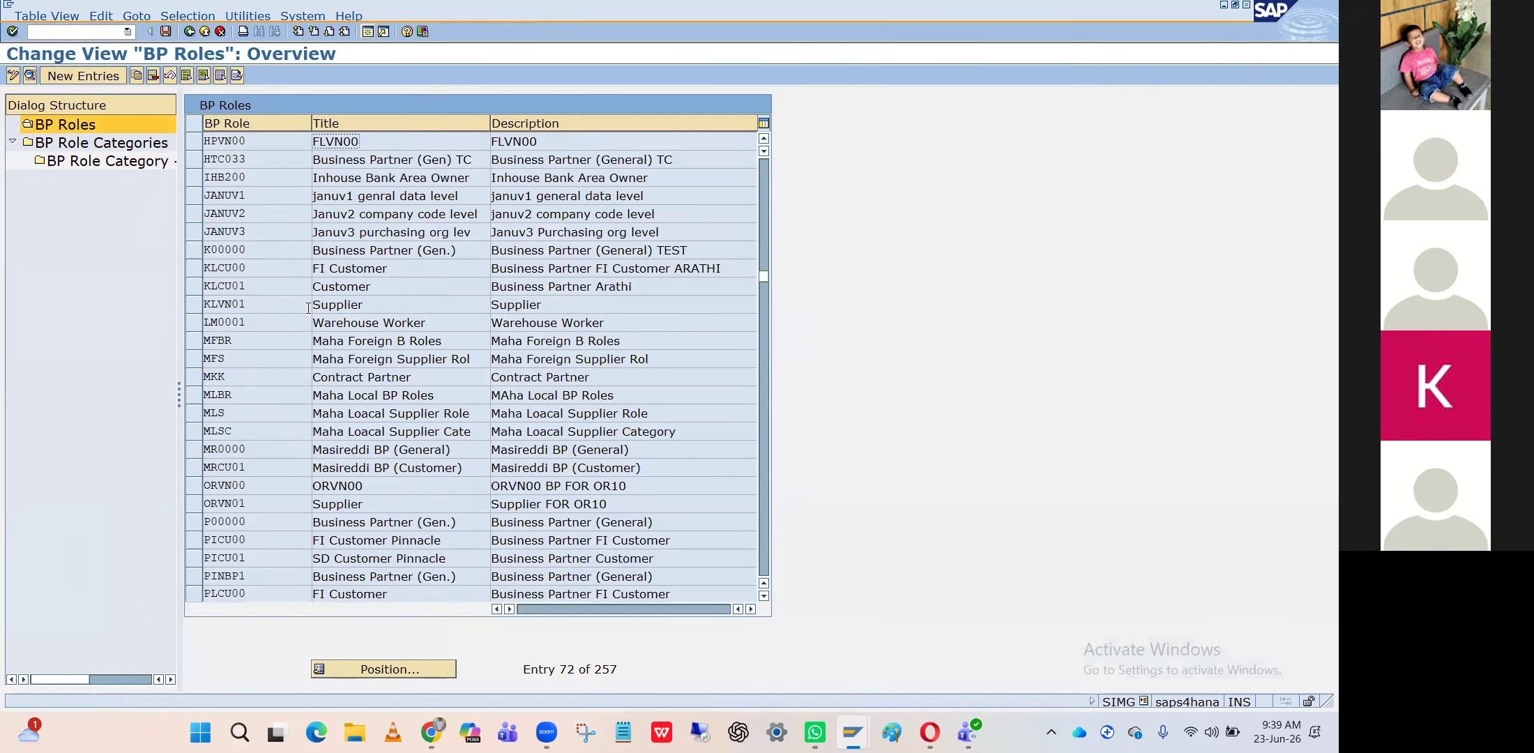
pyautogui.click(200, 143)
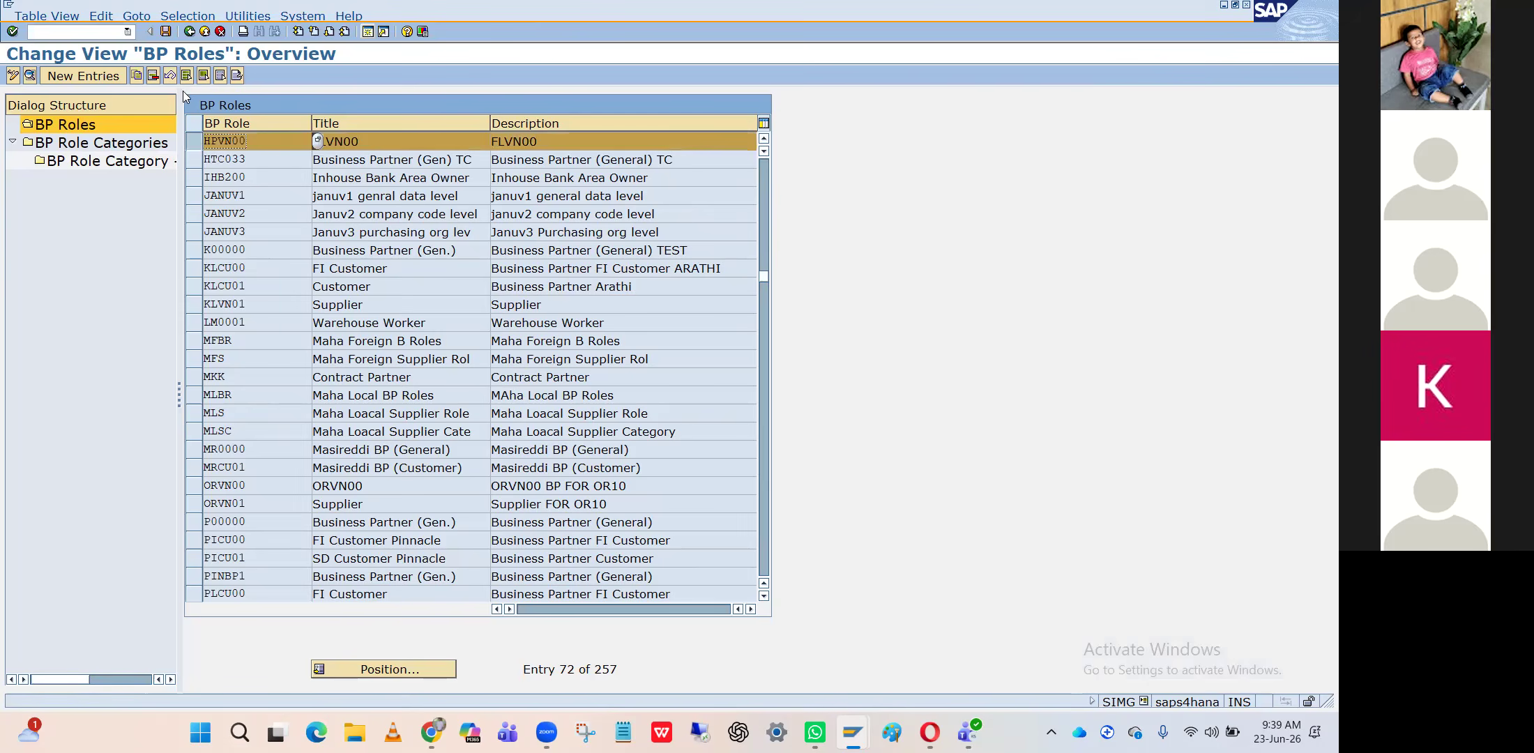
pyautogui.click(189, 31)
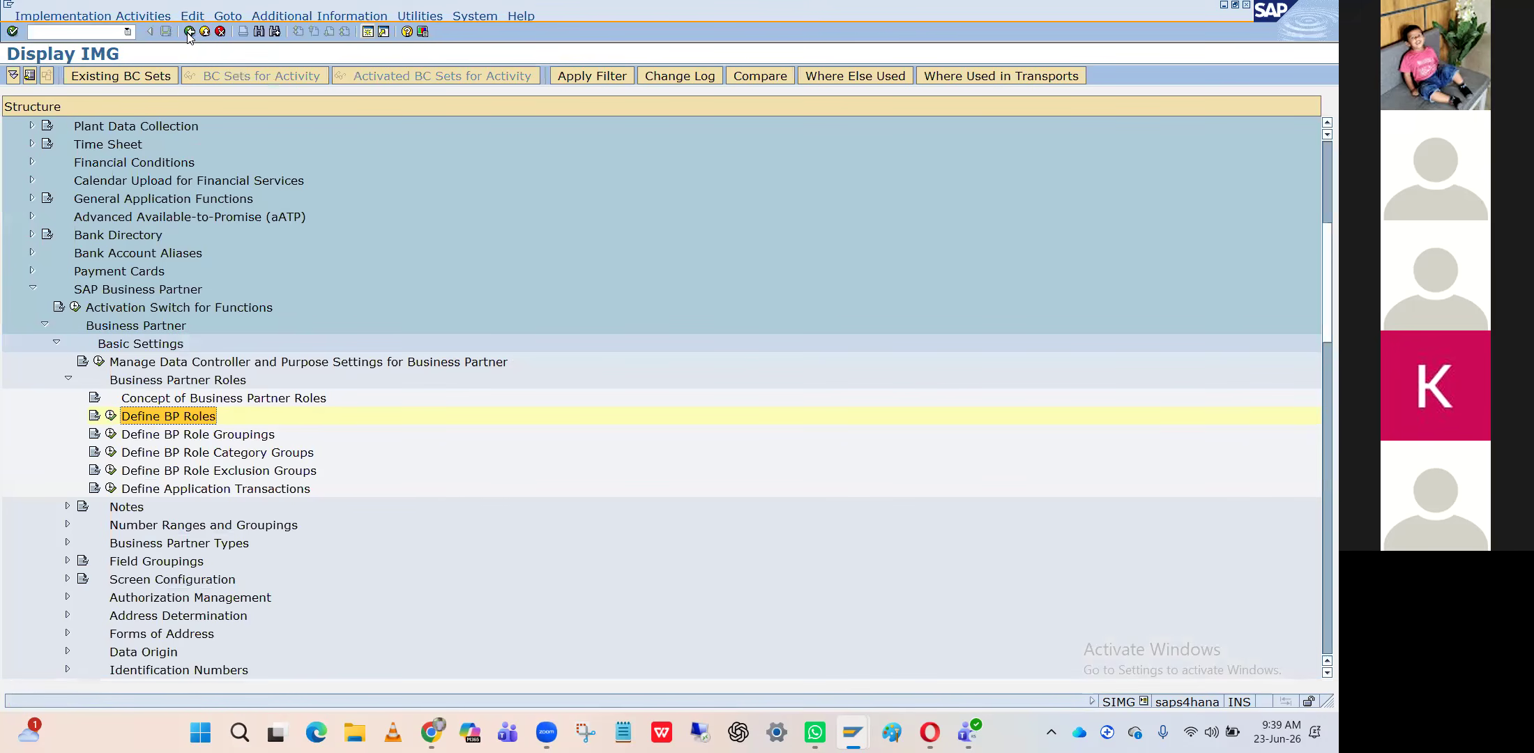
# Open the Define BP Role Groupings activity and look up role grouping HPVN00 in the list
pyautogui.click(109, 435)
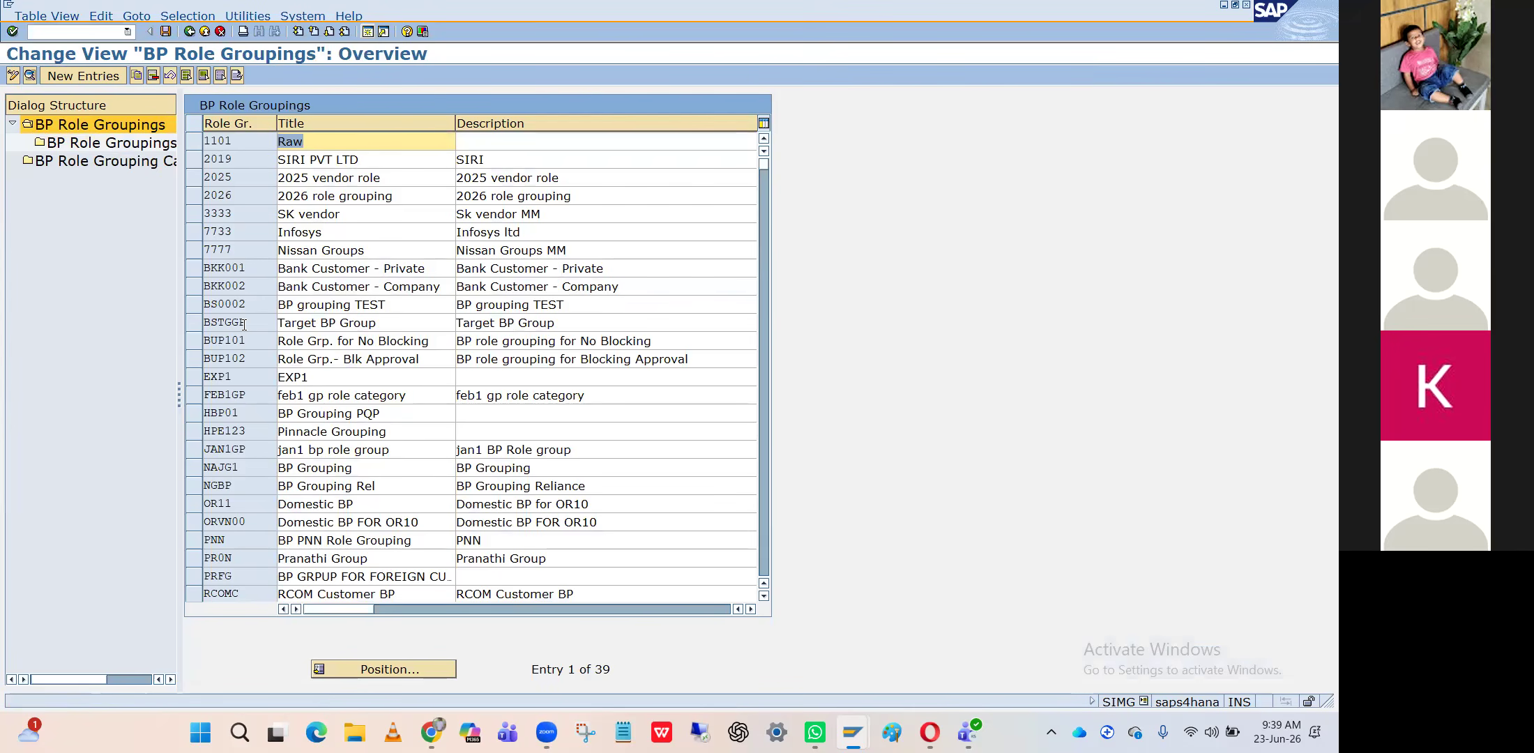
pyautogui.click(372, 670)
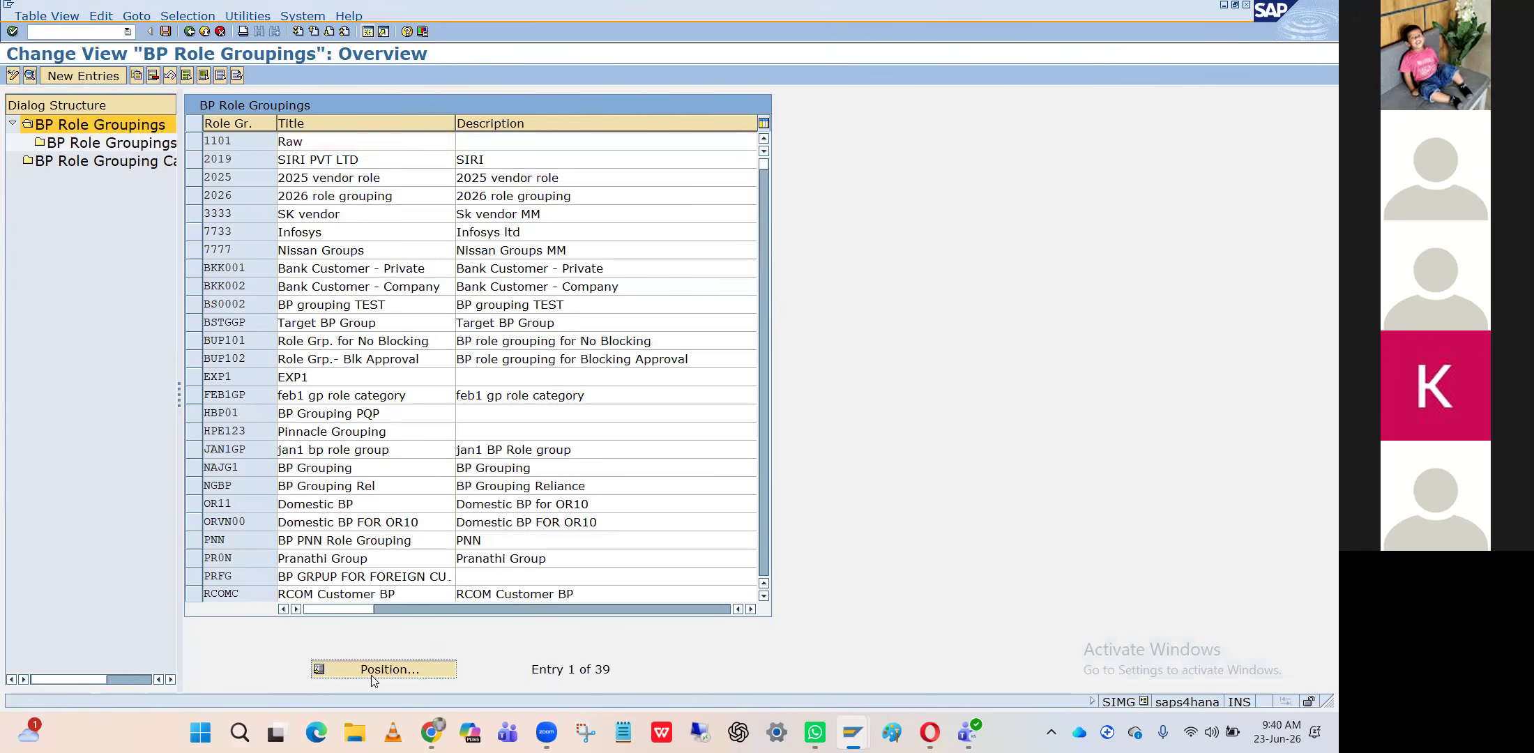
pyautogui.press('Down')
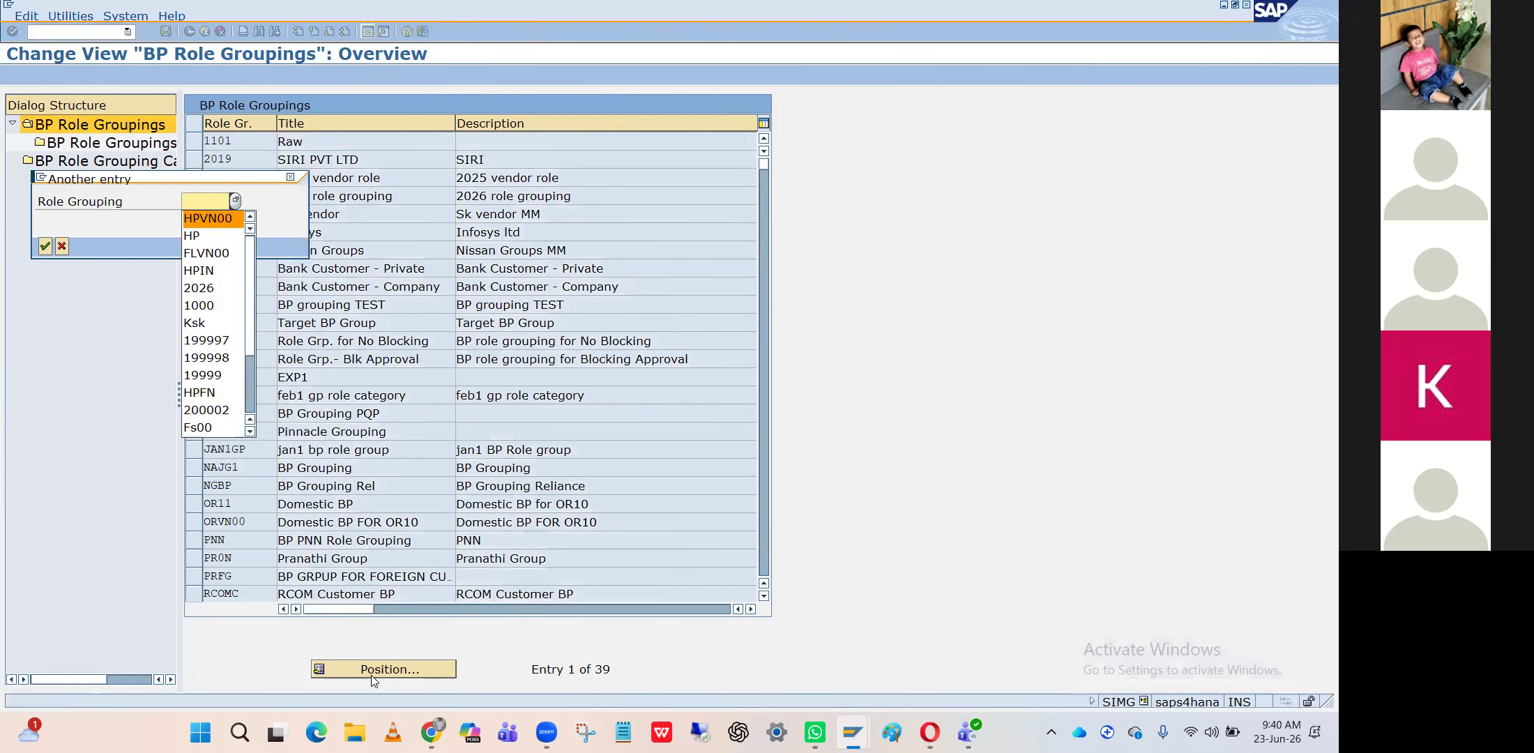
pyautogui.press('Return')
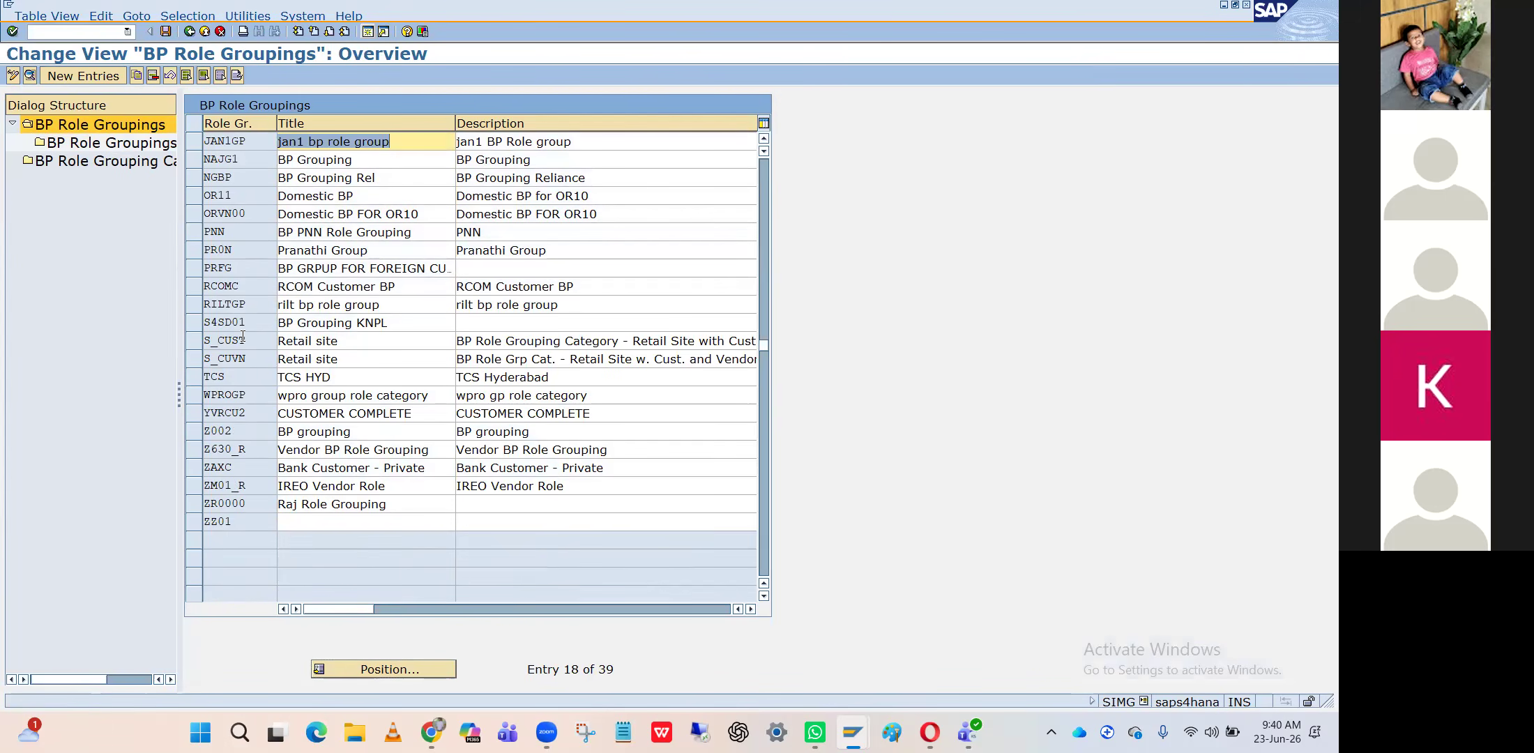
# Look up FLVN00 in the BP role groupings and return to the IMG structure
pyautogui.click(372, 670)
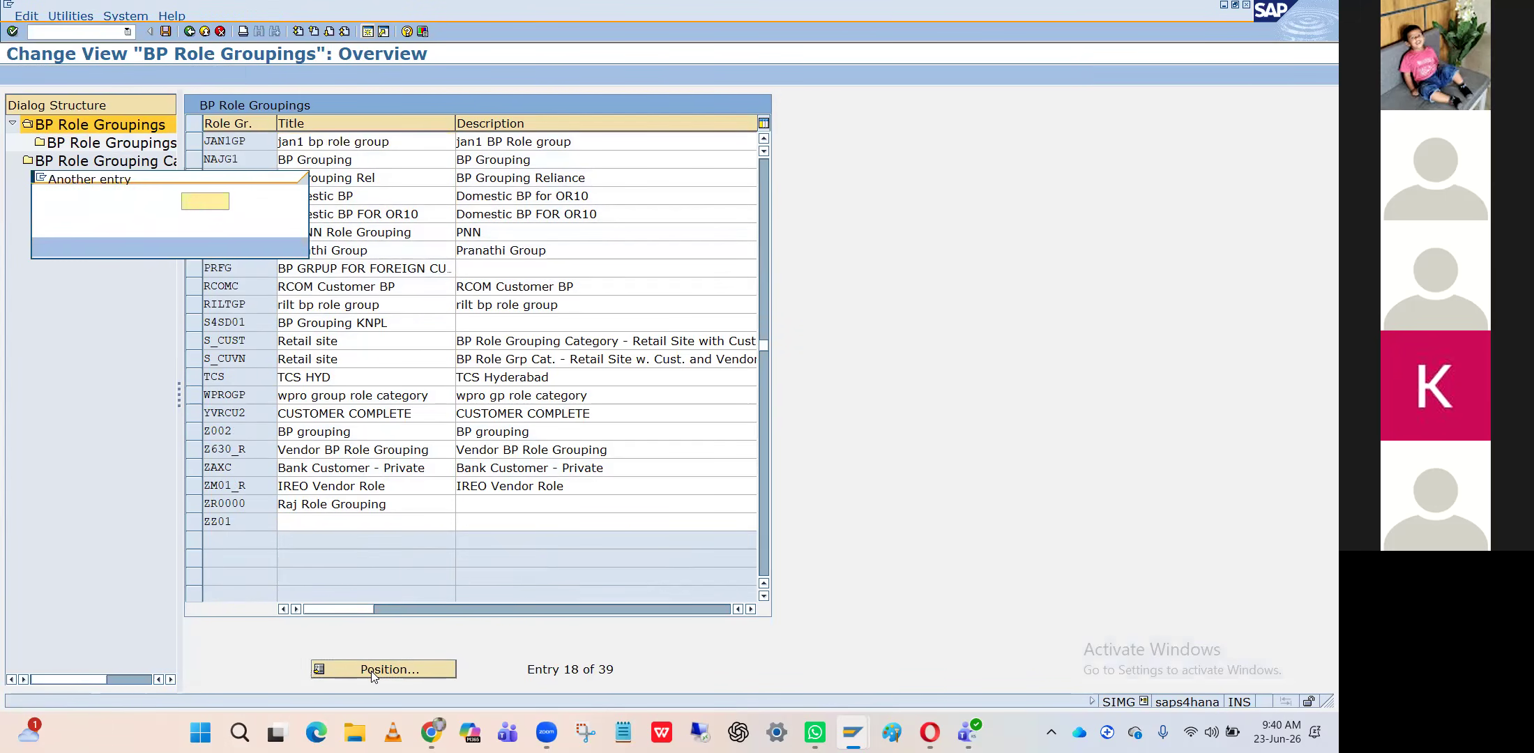
pyautogui.press('Down')
pyautogui.press('Down')
pyautogui.press('Down')
pyautogui.press('Return')
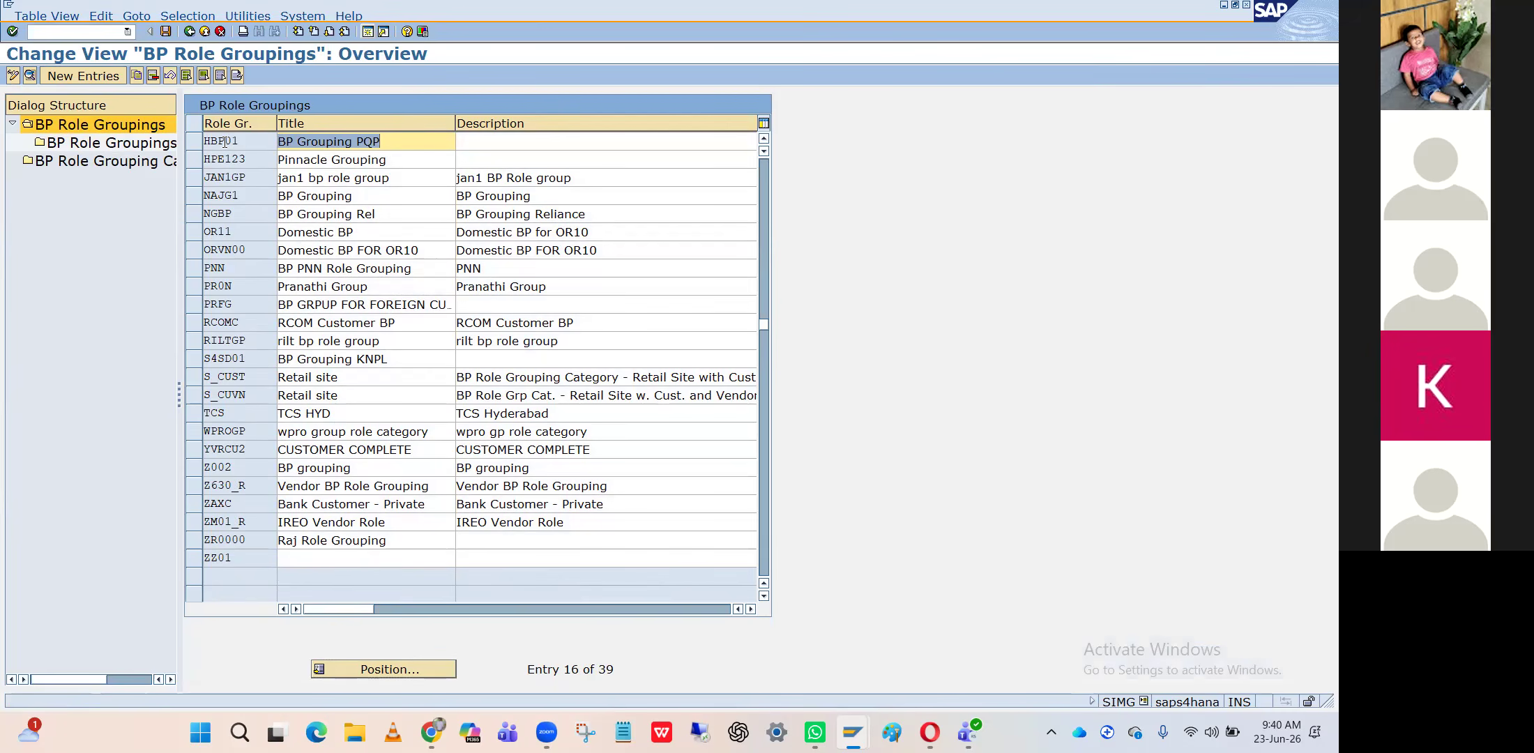
pyautogui.click(189, 32)
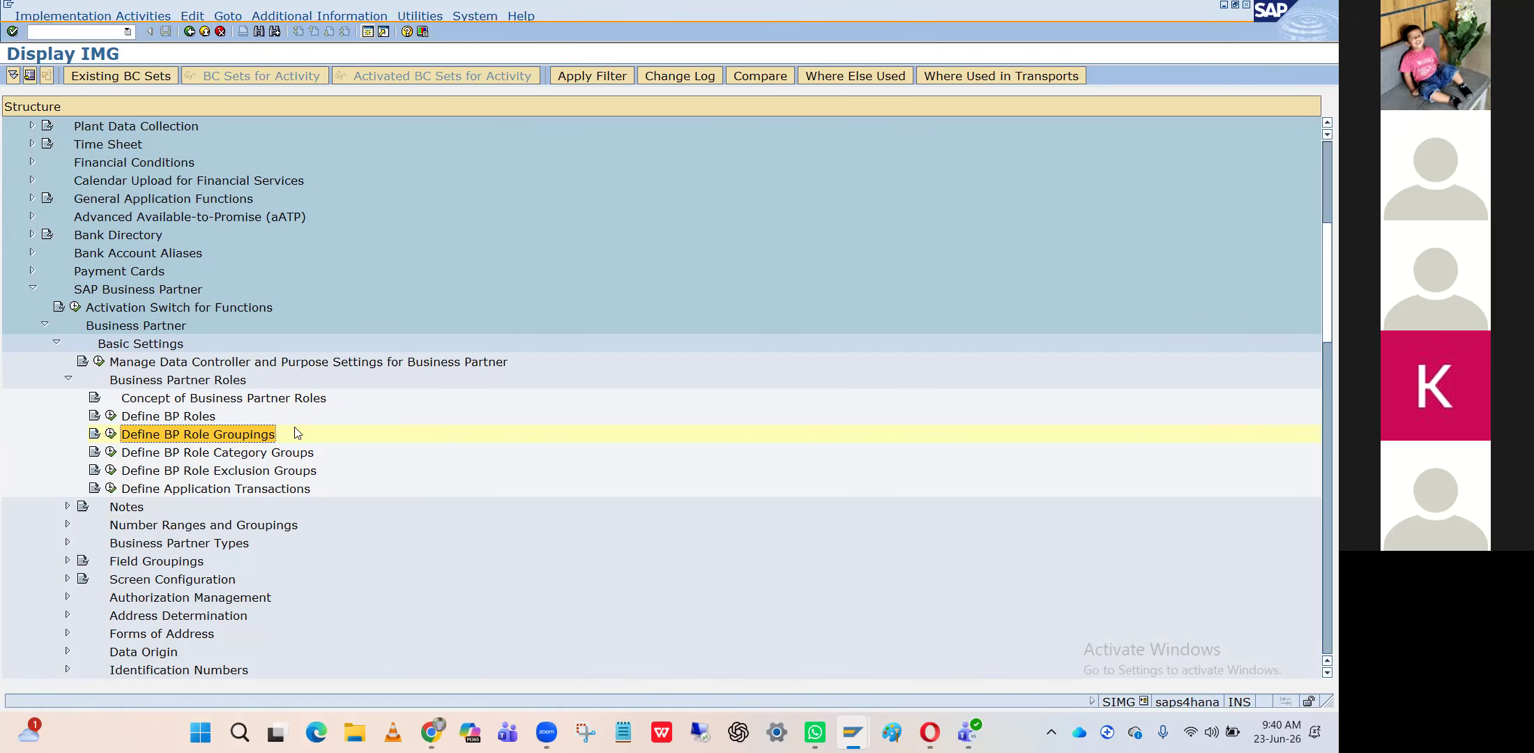
# Highlight the Number Ranges and Groupings node and switch to the SAP window showing the BUT000 table entries
pyautogui.click(193, 528)
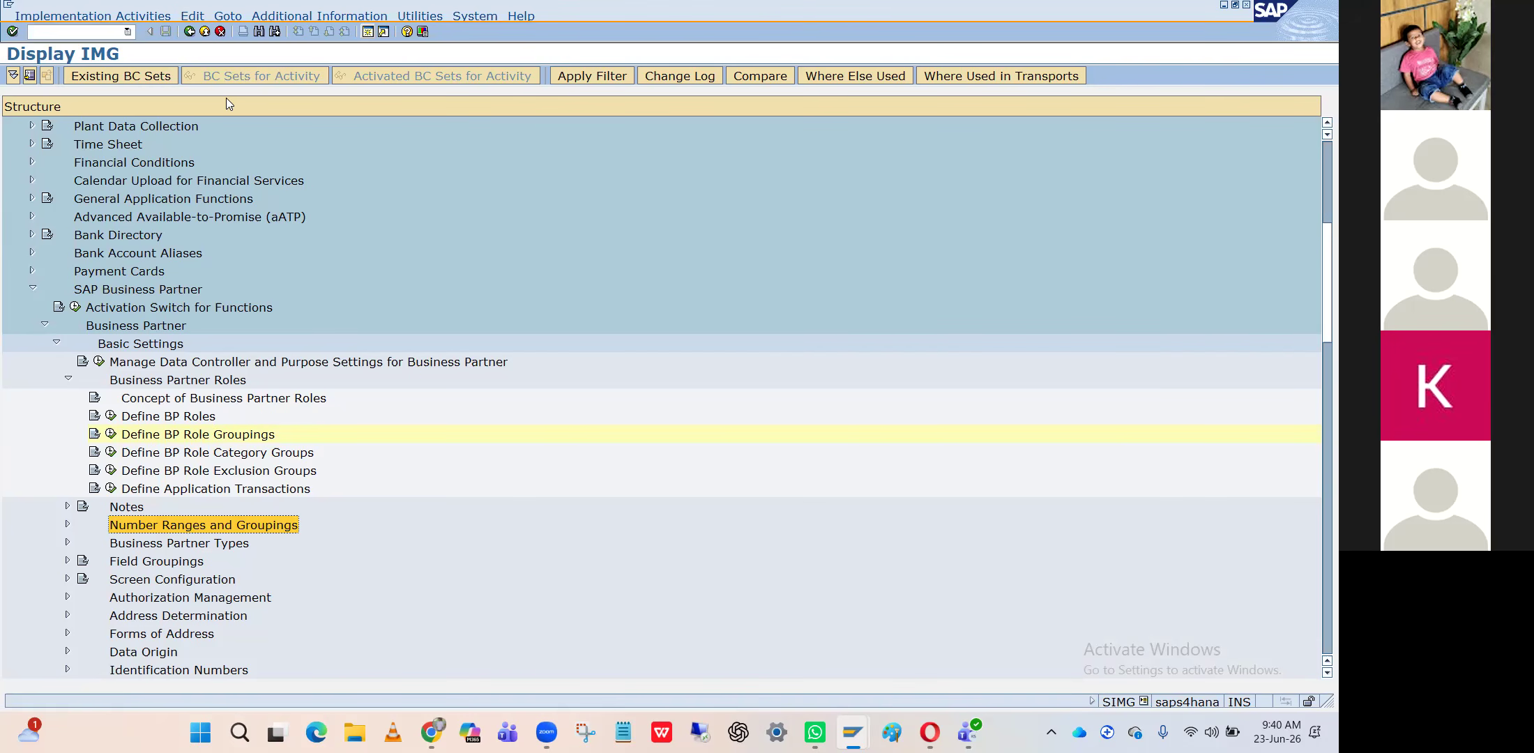
pyautogui.hotkey('alt', 'Tab')
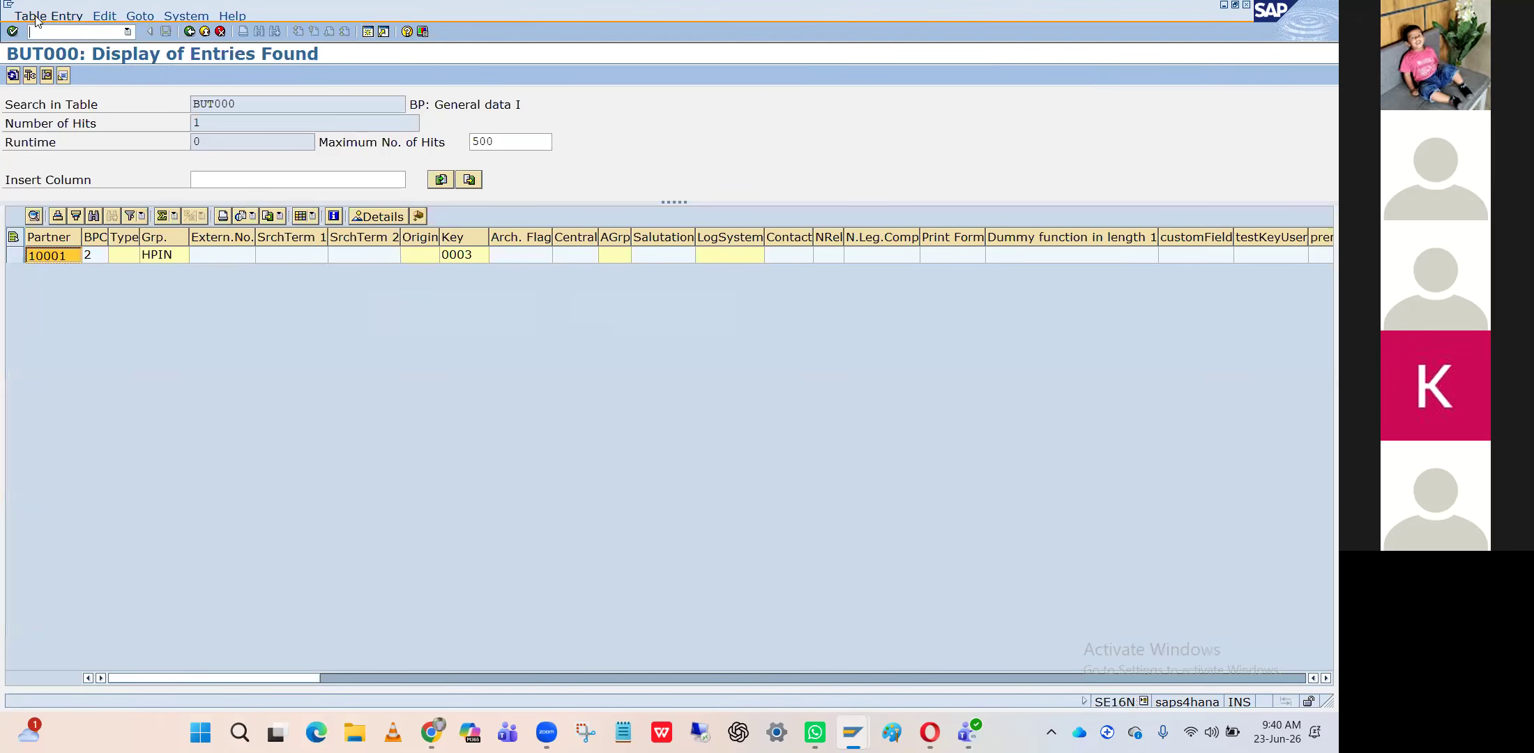